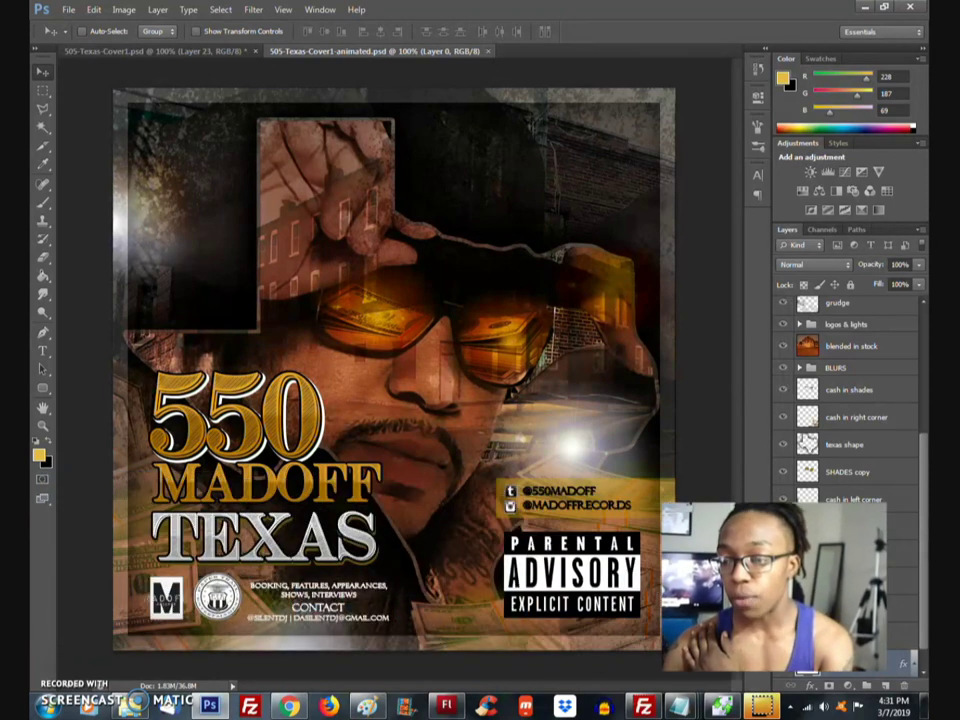
Step: Shift the building image toward the right lens of the cover
left_click_drag(598, 430, 570, 447)
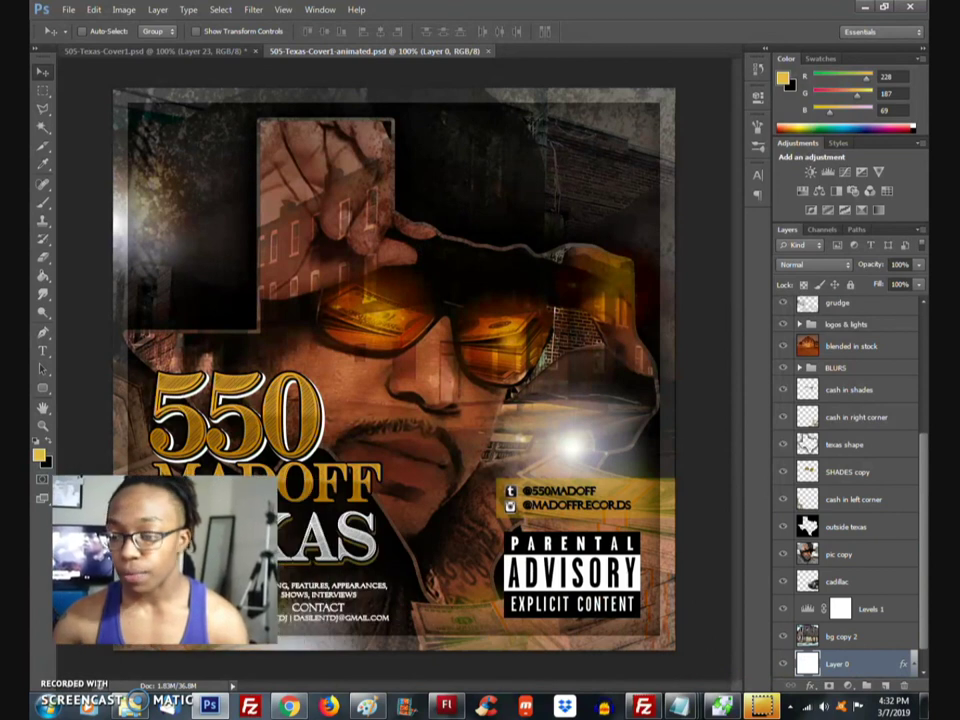
scroll(890, 452, "up", 3)
scroll(890, 452, "up", 5)
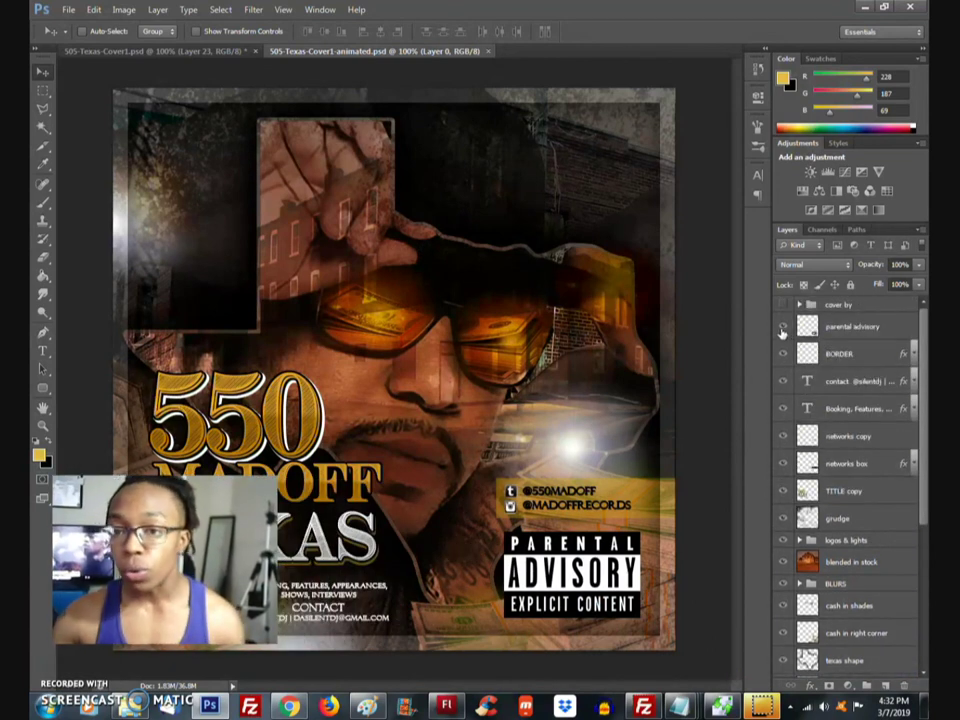
Step: Look through the File and Image menus without choosing a command
left_click(68, 9)
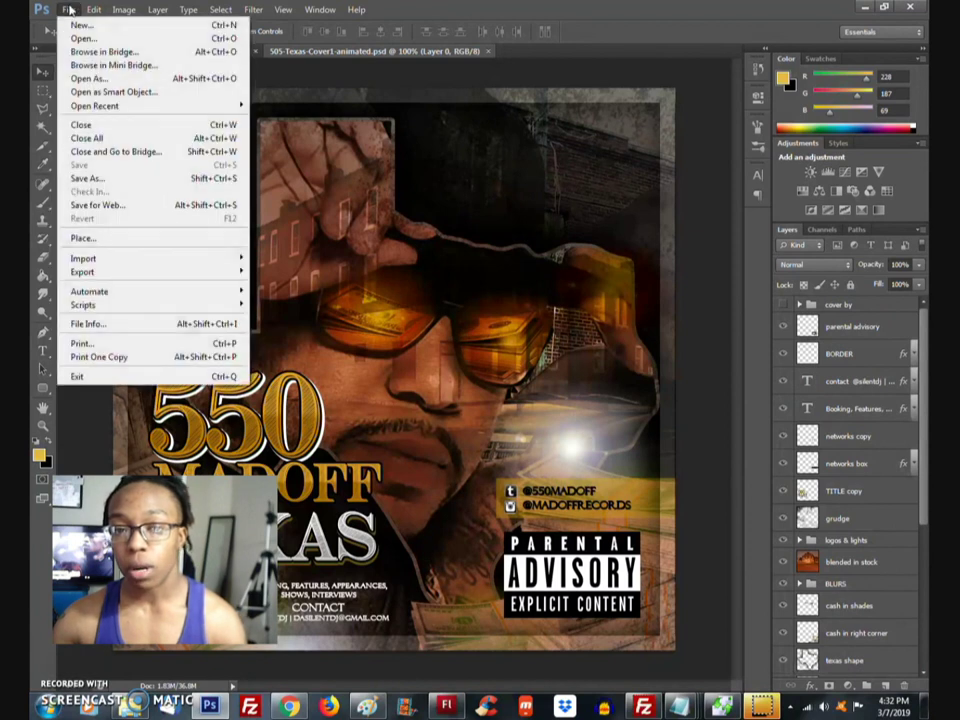
mouse_move(123, 9)
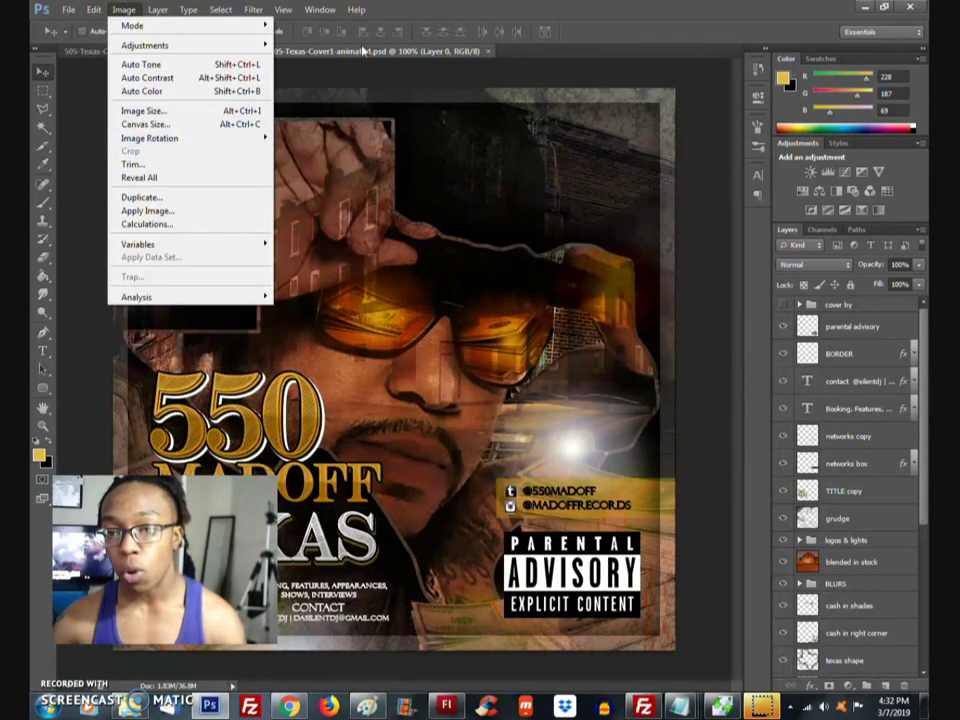
left_click(272, 42)
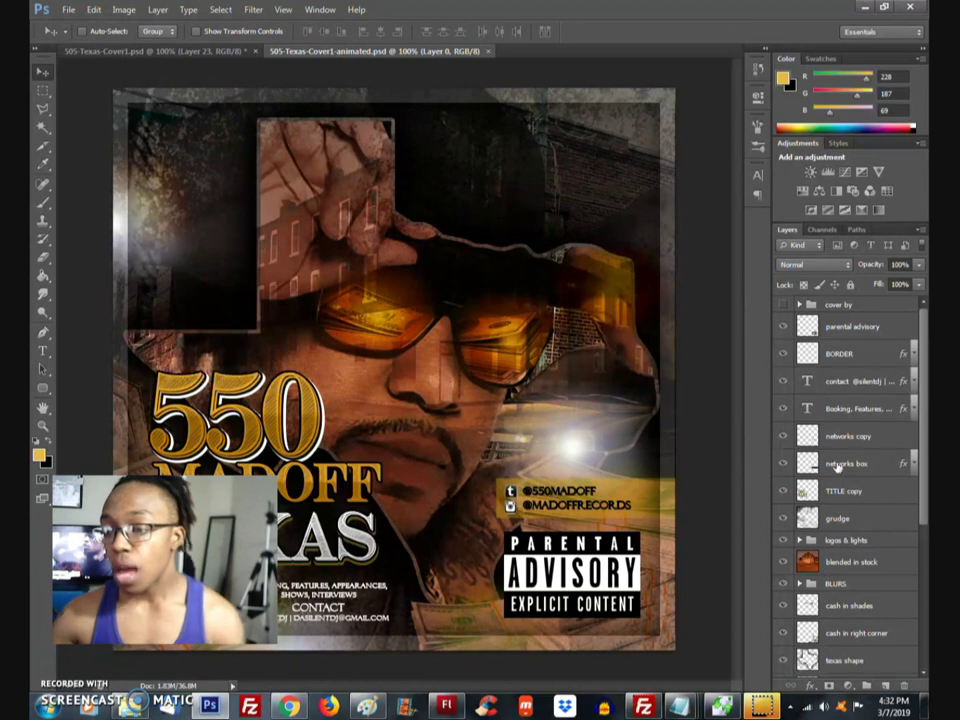
scroll(880, 400, "down", 2)
scroll(880, 400, "down", 7)
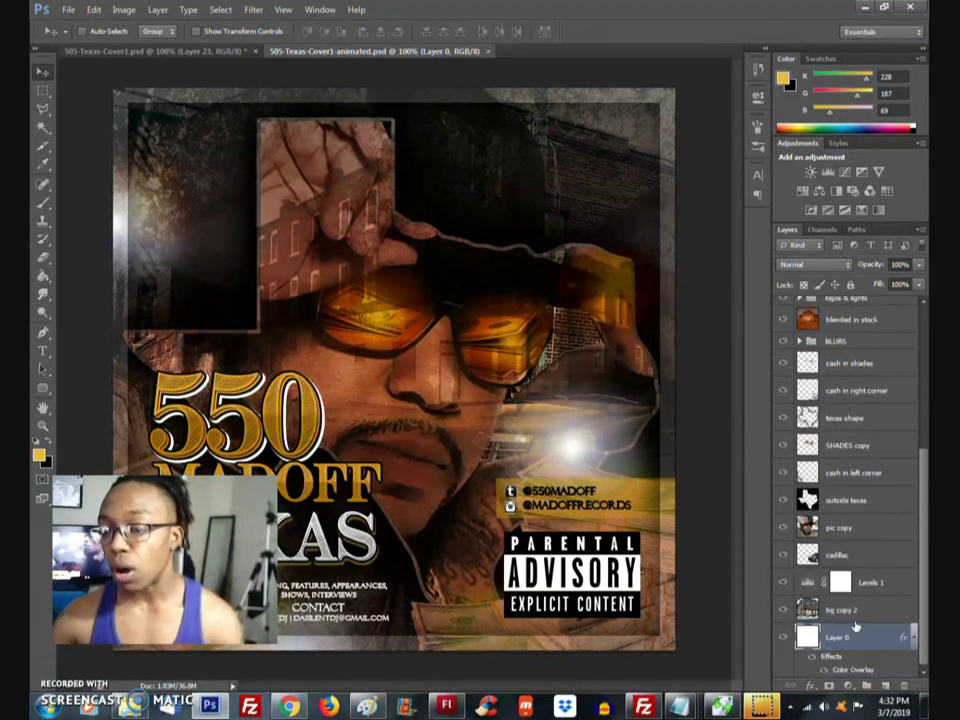
scroll(866, 562, "up", 10)
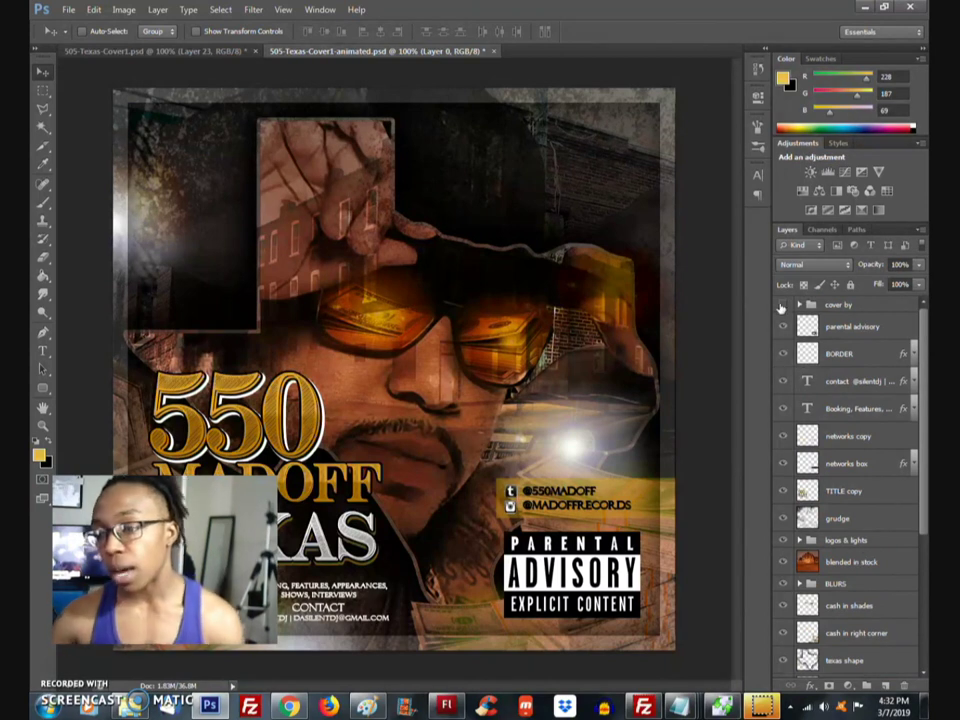
Step: Delete the 'cover by' group, then expand and collapse the 'logos & lights' group
left_click(848, 305)
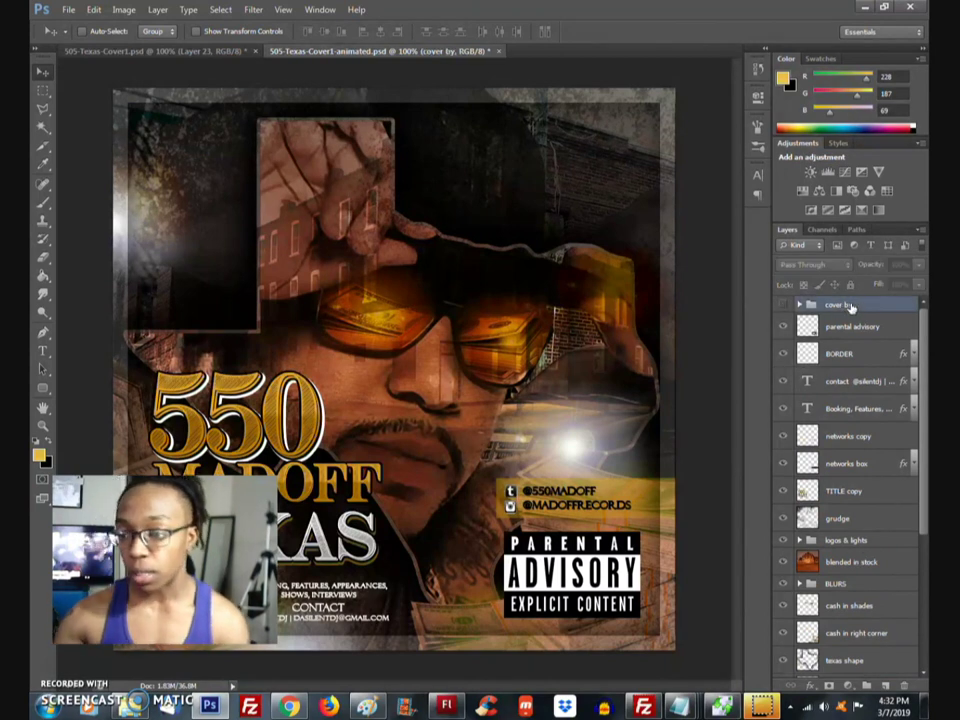
key("Delete")
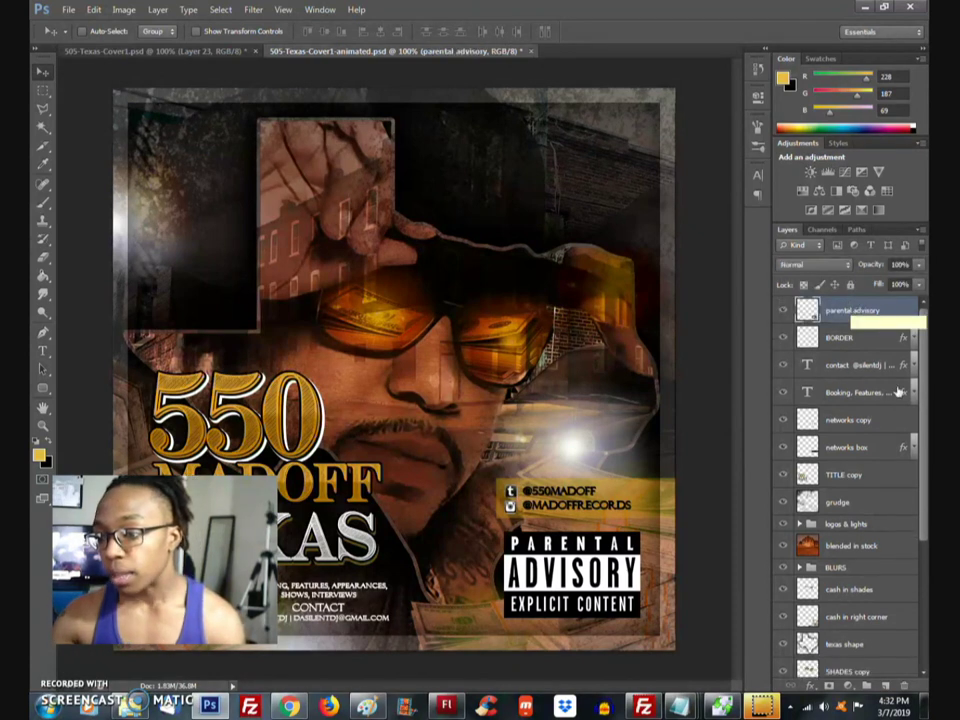
left_click(799, 523)
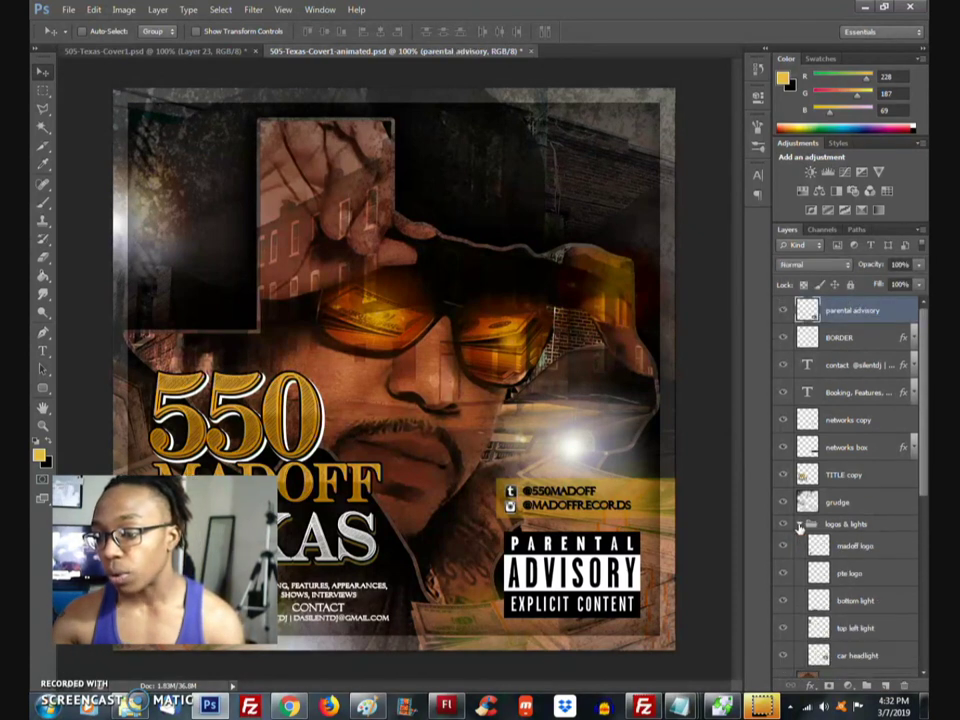
scroll(857, 480, "down", 3)
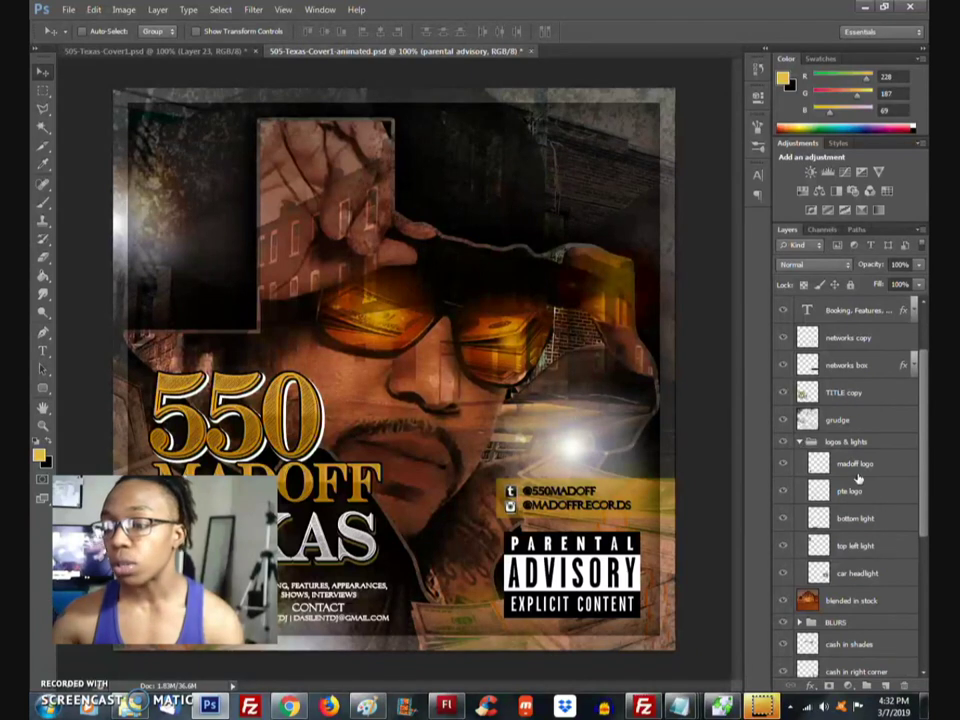
left_click(799, 443)
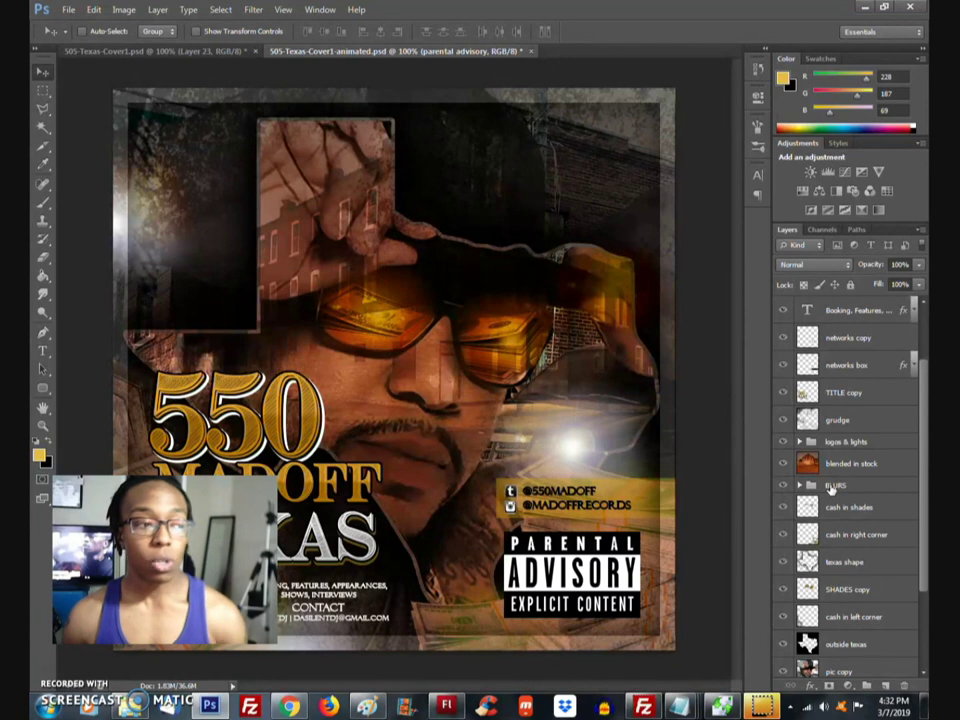
scroll(835, 485, "down", 3)
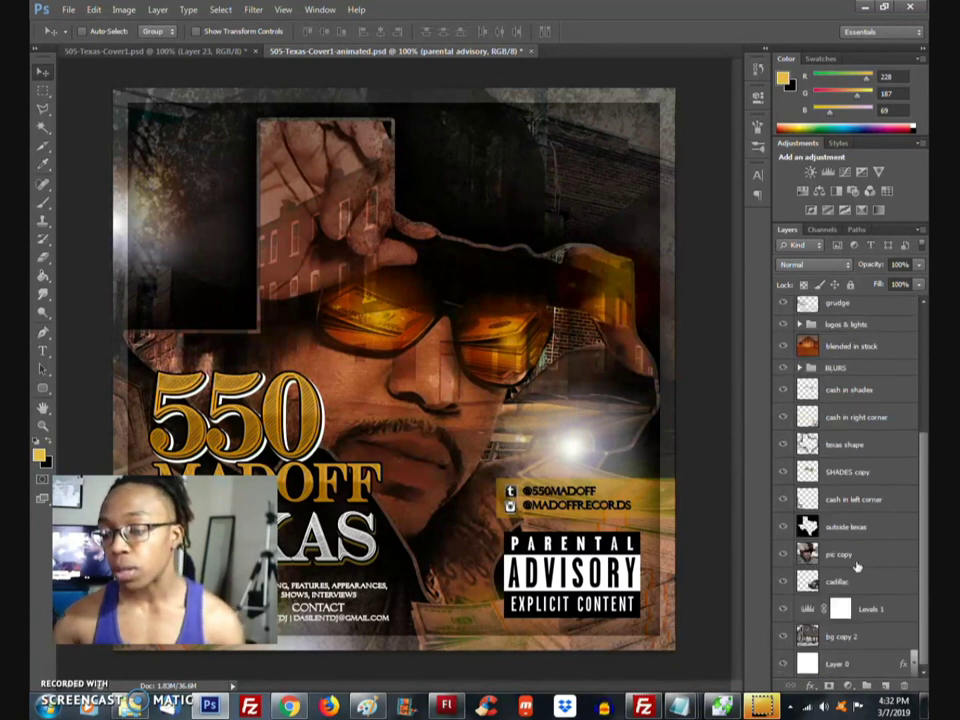
scroll(852, 620, "up", 5)
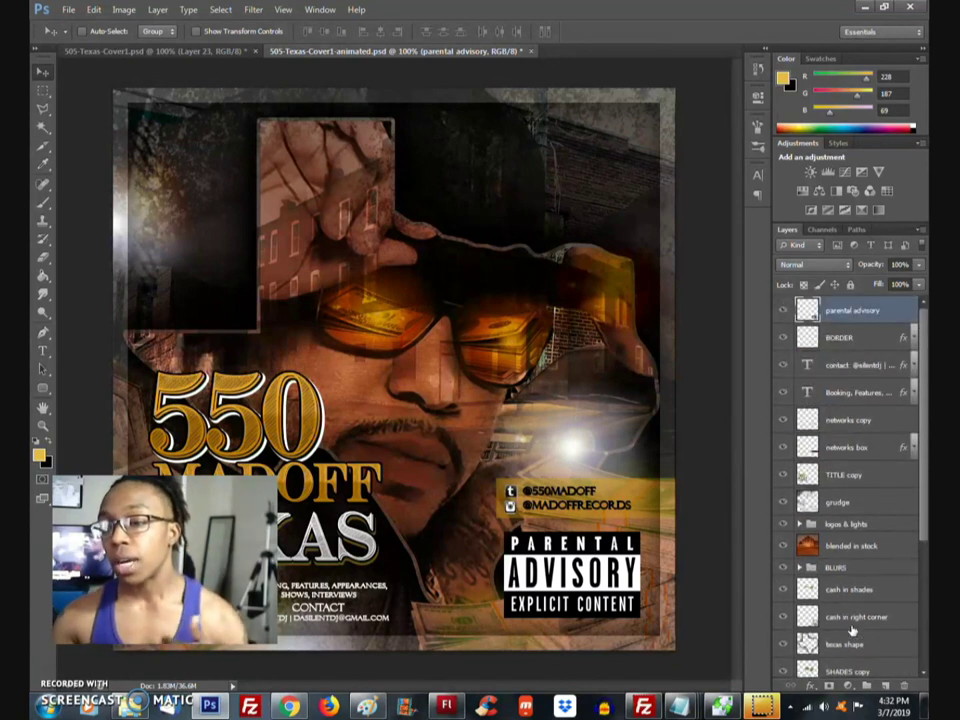
scroll(852, 628, "down", 5)
scroll(855, 520, "up", 5)
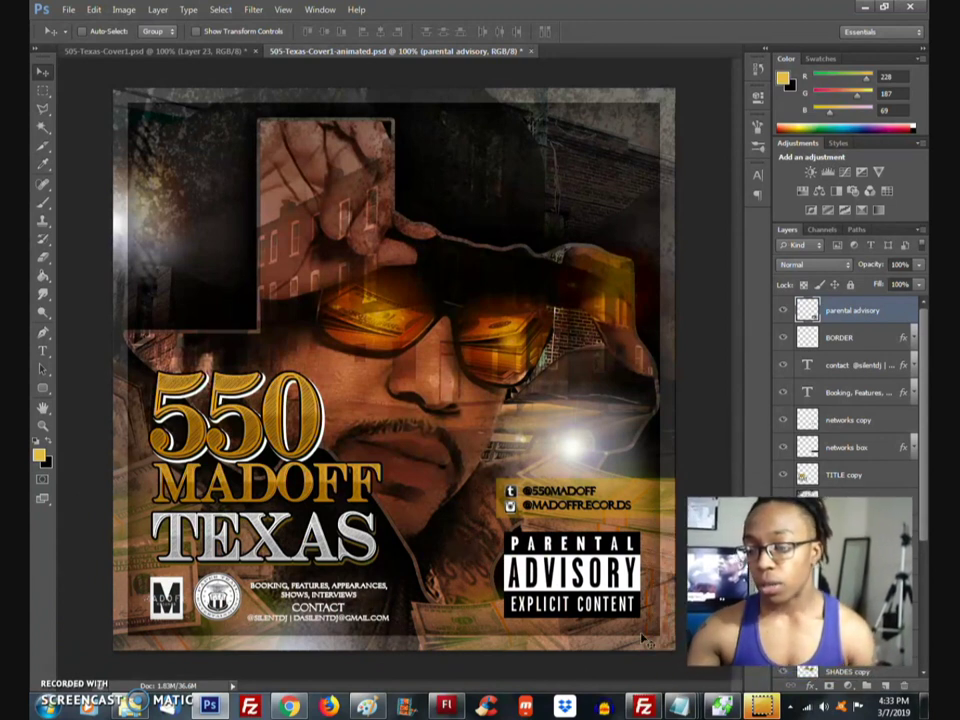
mouse_move(449, 713)
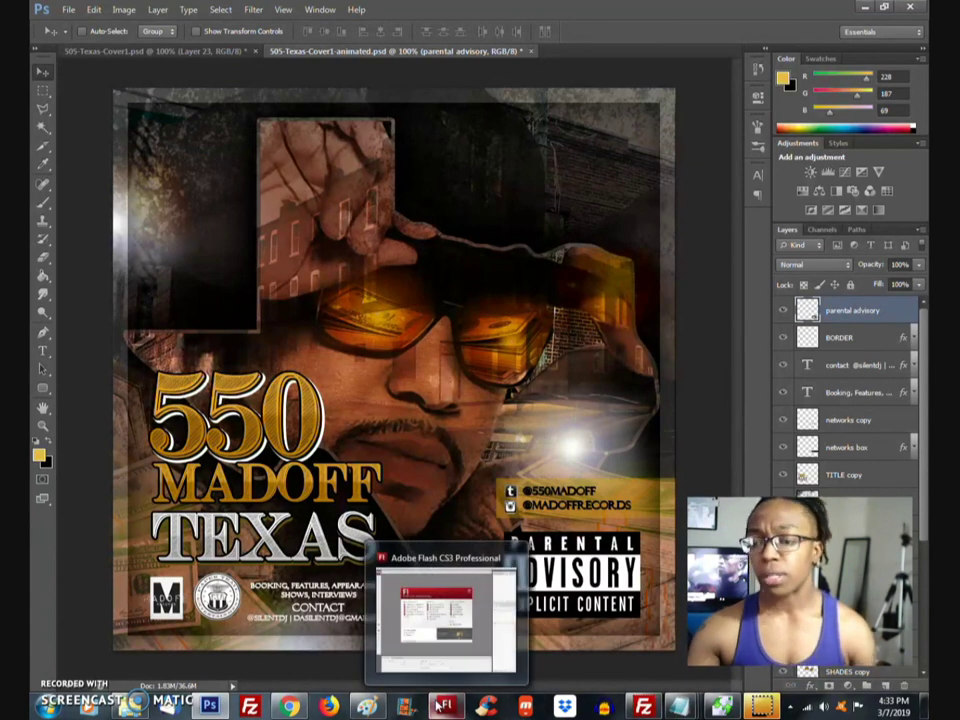
Step: Switch to Flash and create a new Flash File (ActionScript 2.0) from the start page
left_click(440, 665)
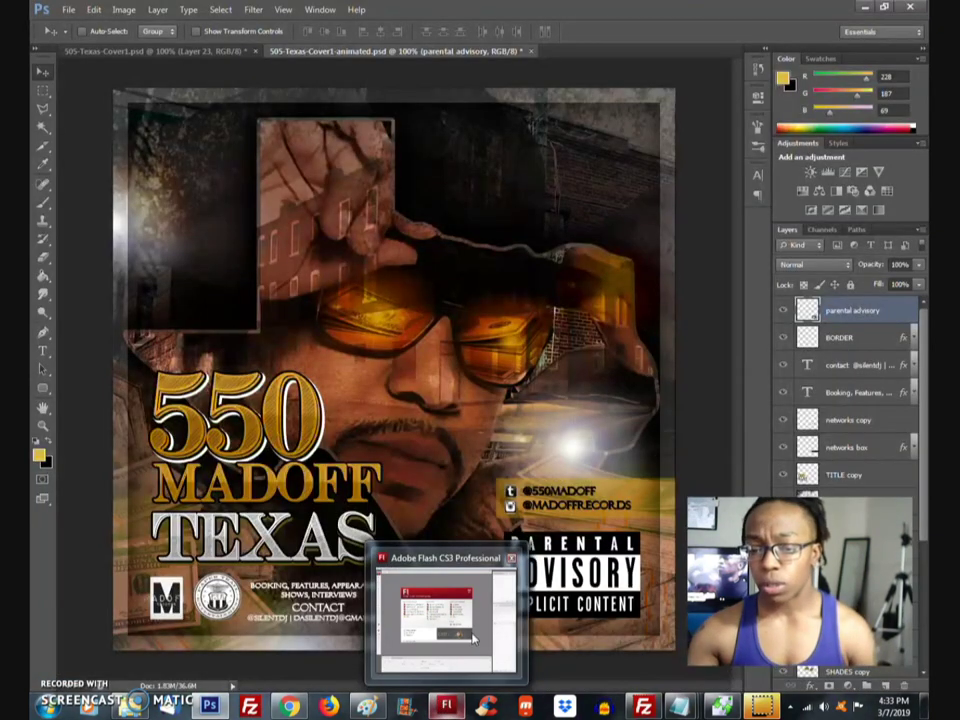
left_click(442, 662)
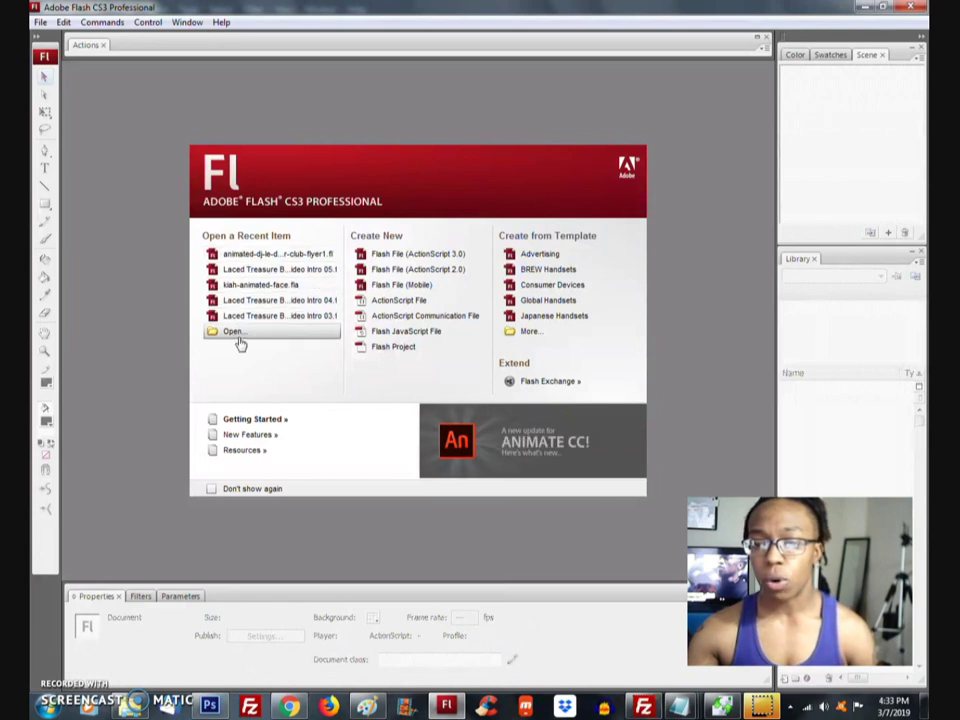
left_click(428, 271)
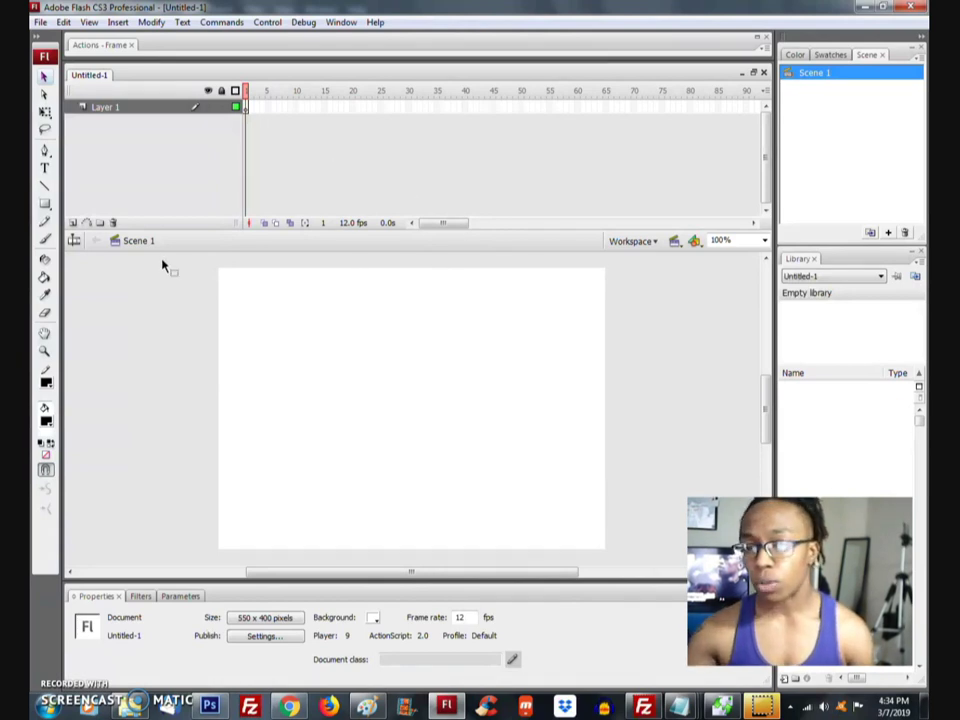
left_click(42, 23)
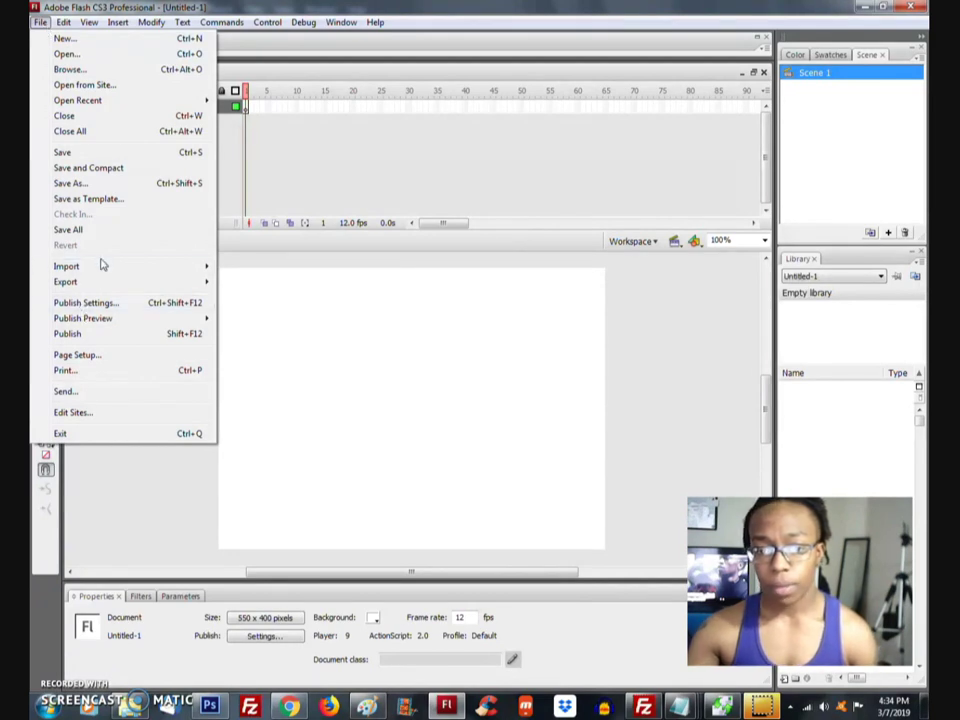
mouse_move(100, 266)
left_click(250, 266)
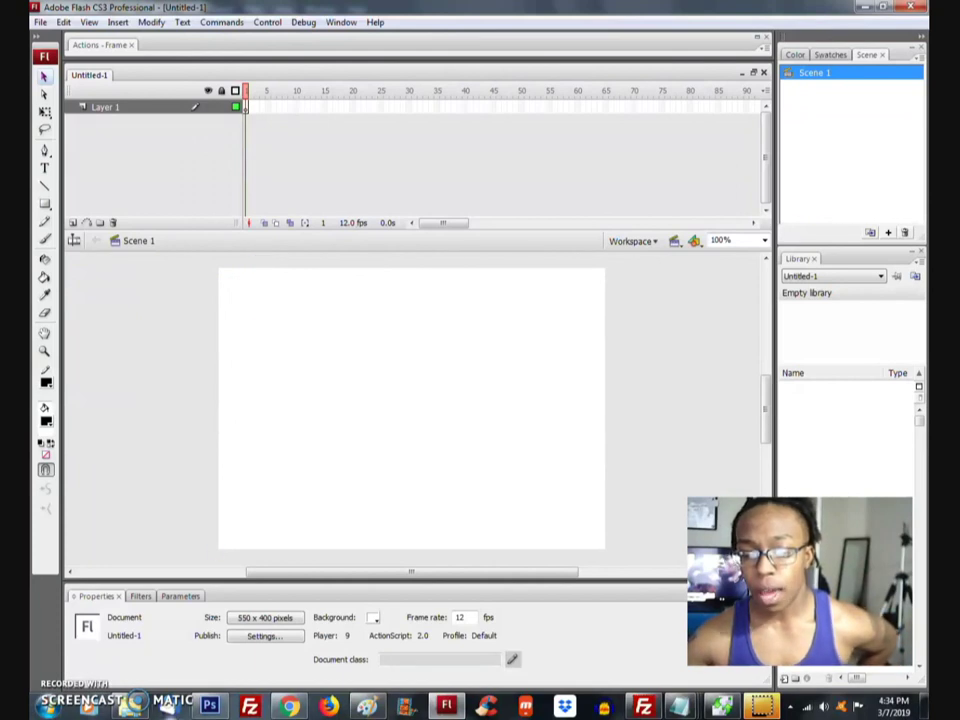
mouse_move(209, 706)
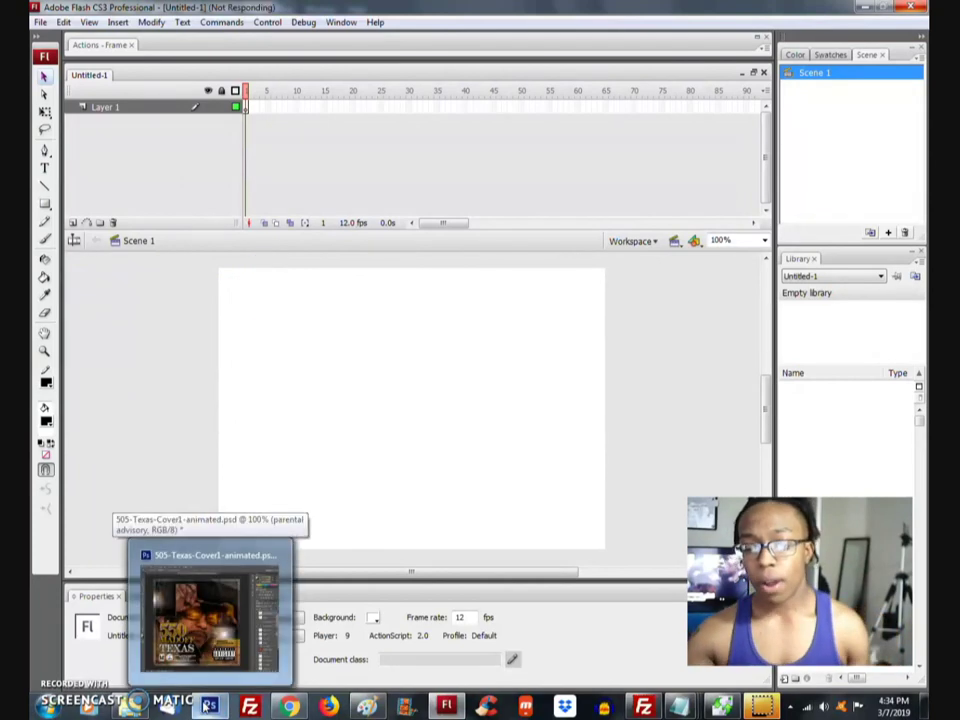
Step: Return to the cover in Photoshop and save 505-Texas-Cover1-animated.psd
left_click(152, 545)
left_click(69, 9)
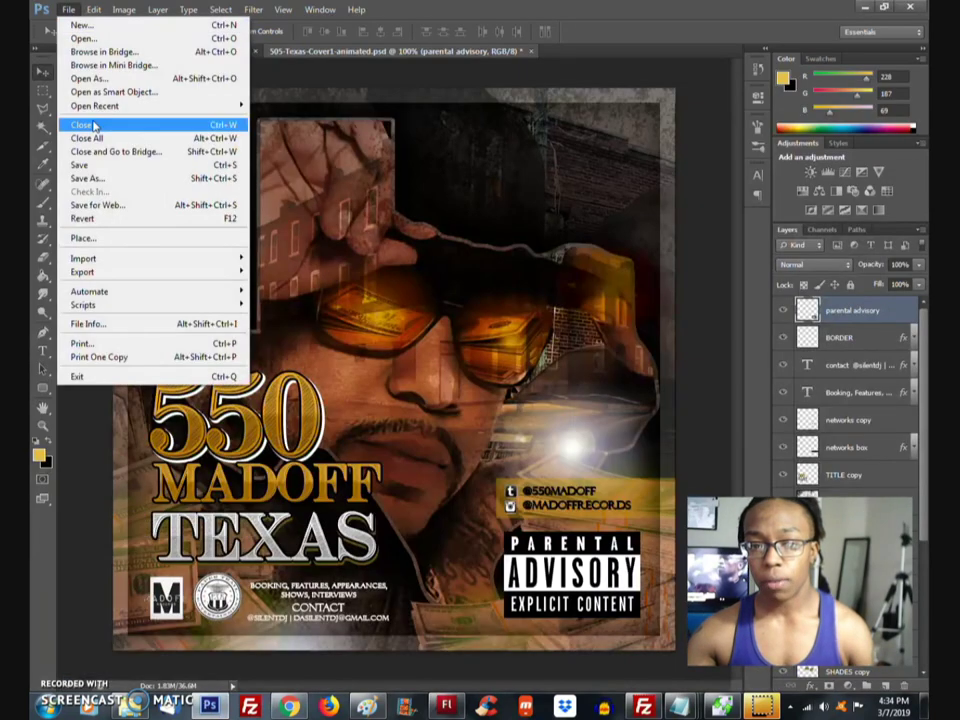
left_click(94, 163)
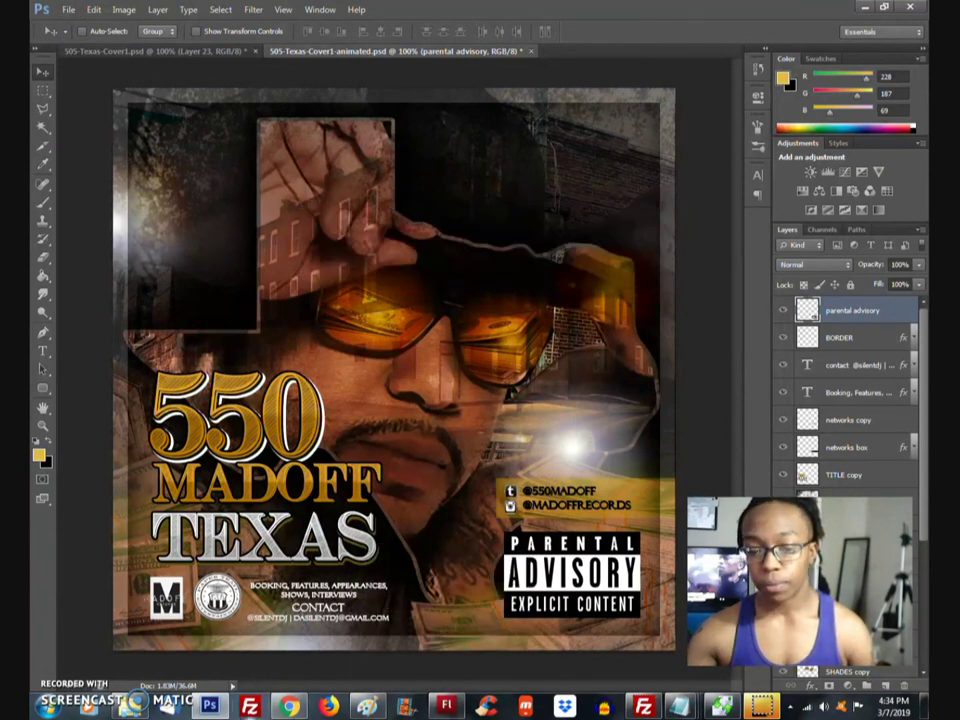
key("ctrl+s")
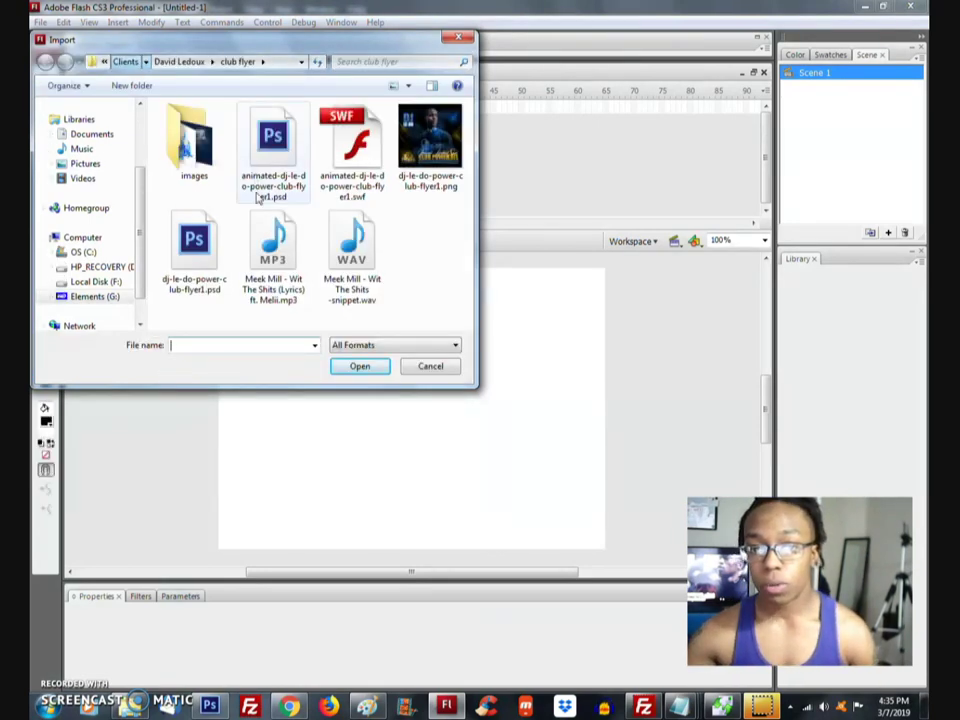
Step: Browse to the Silent DJ client folder and open its 2 single covers subfolder
scroll(300, 215, "down", 14)
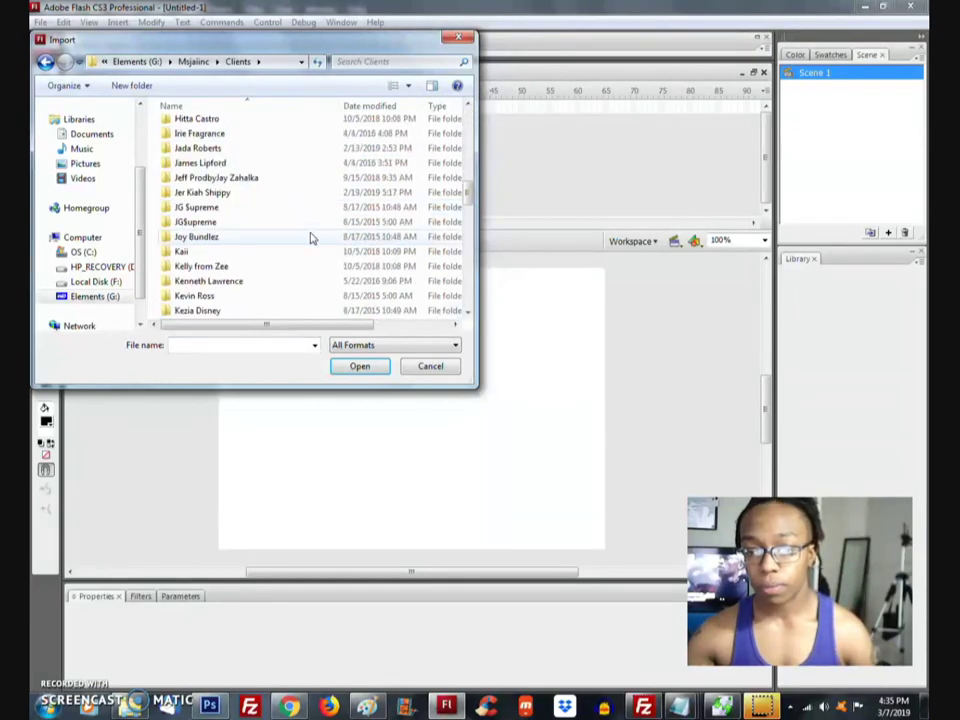
scroll(310, 238, "down", 5)
scroll(308, 240, "down", 6)
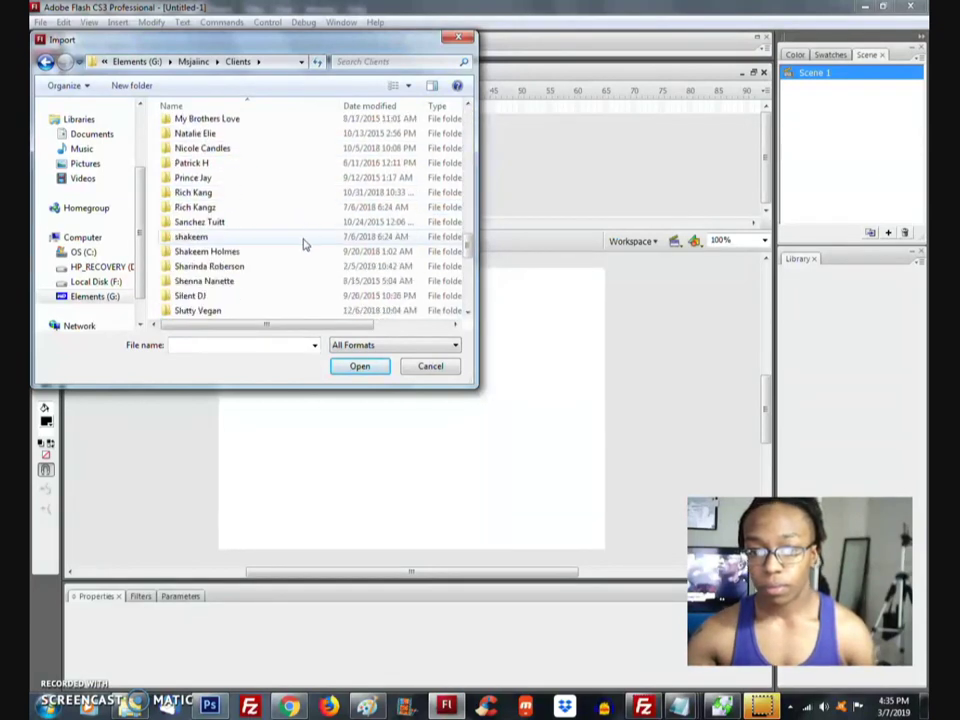
scroll(260, 300, "down", 1)
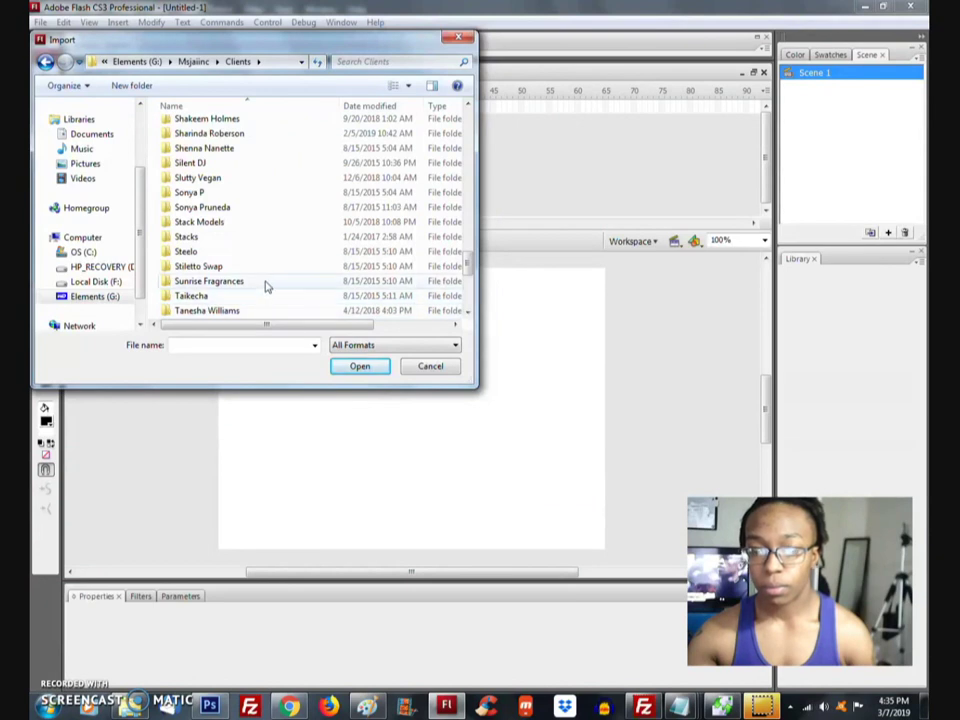
scroll(272, 270, "up", 4)
scroll(262, 258, "down", 2)
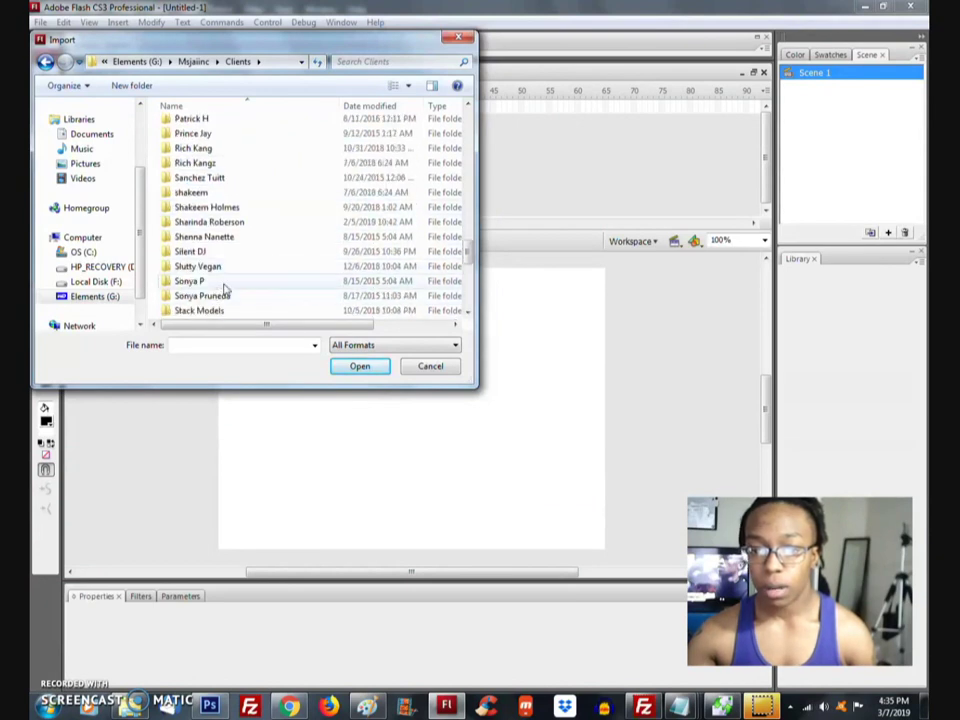
double_click(264, 252)
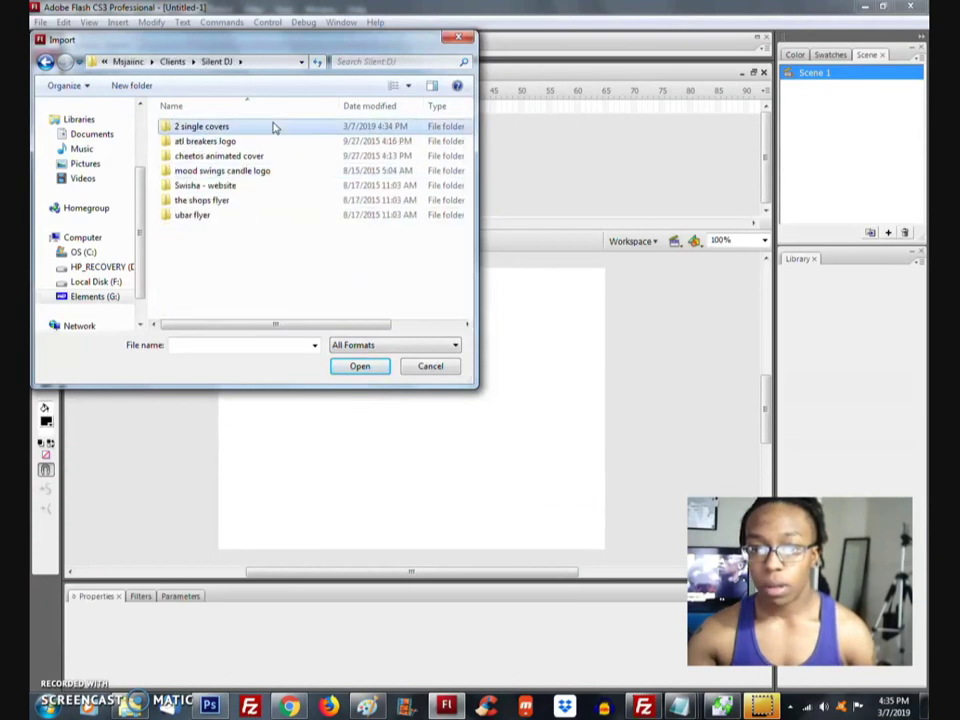
double_click(272, 126)
Step: Select and open 505-Texas-Cover1-animated.psd for import to stage
scroll(272, 200, "down", 1)
scroll(346, 265, "down", 2)
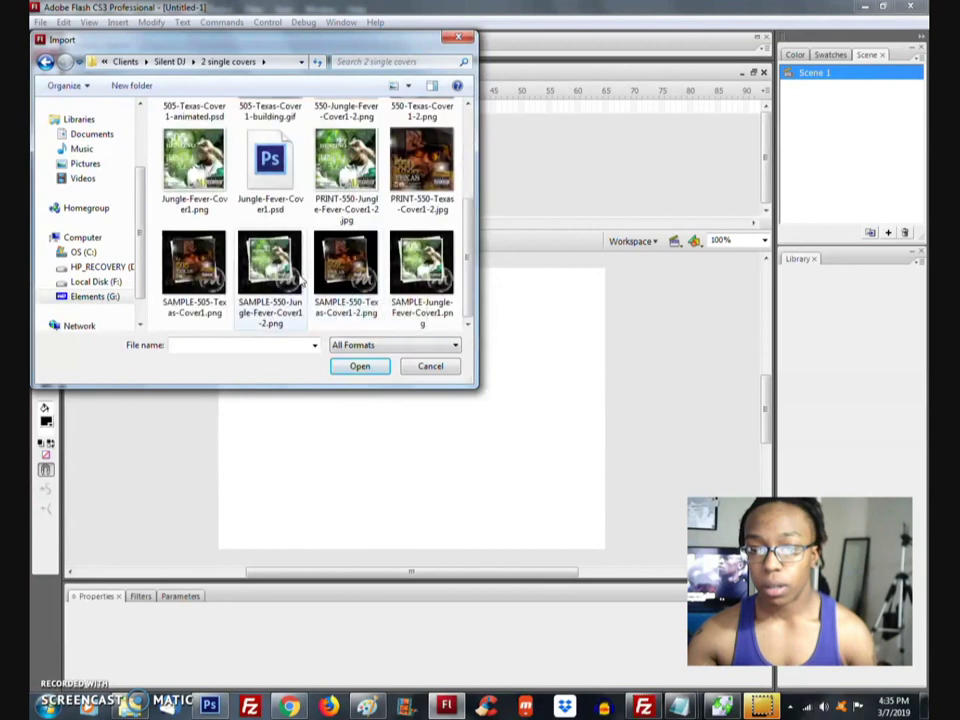
scroll(348, 287, "up", 1)
scroll(348, 287, "up", 2)
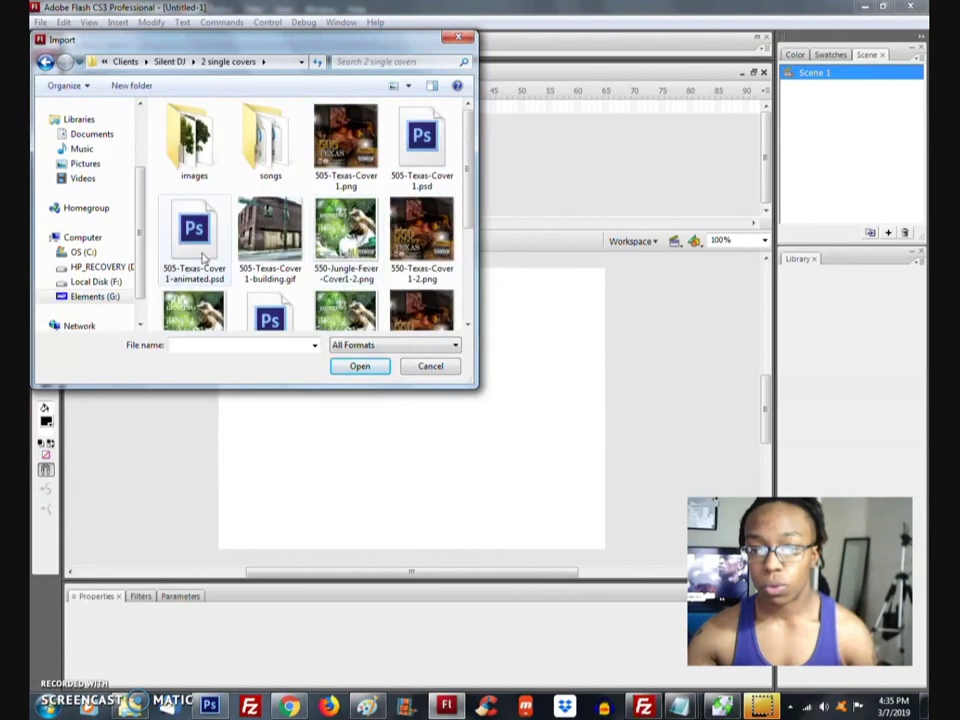
left_click(192, 228)
double_click(277, 247)
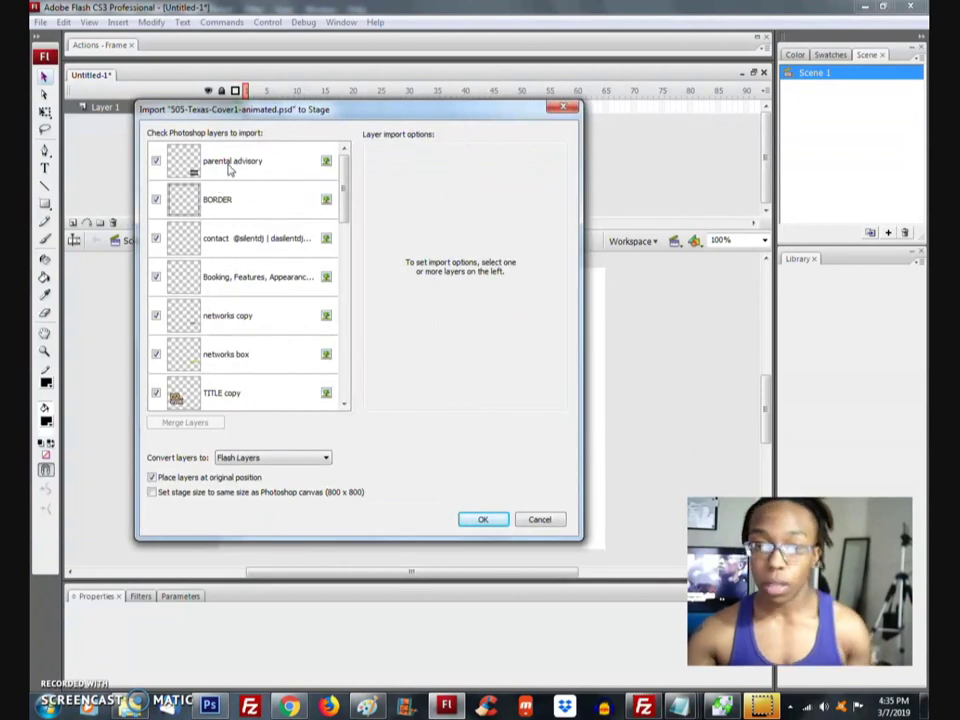
Step: Set parental advisory, BORDER, contact, Booking, networks copy/box, TITLE copy and grudge to bitmaps with editable layer styles
left_click(159, 173)
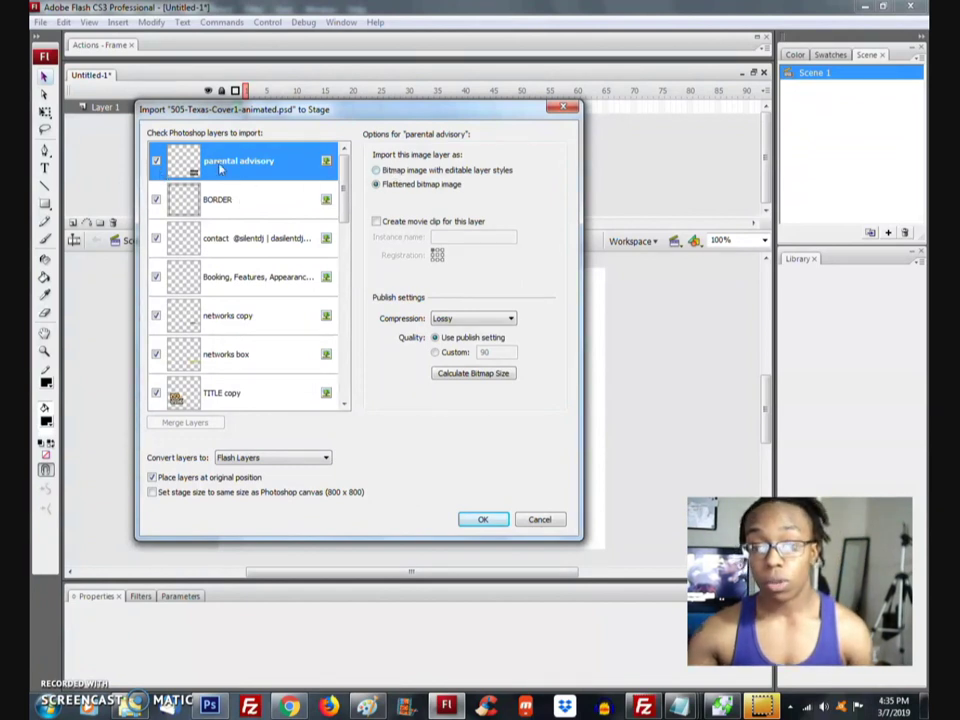
left_click(405, 176)
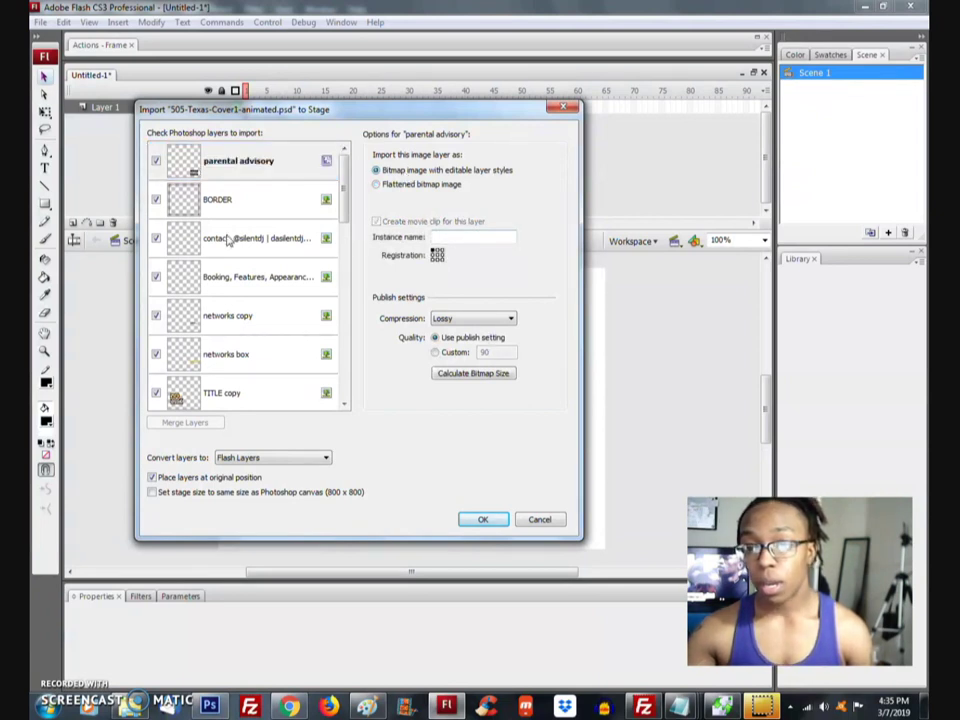
left_click(251, 203)
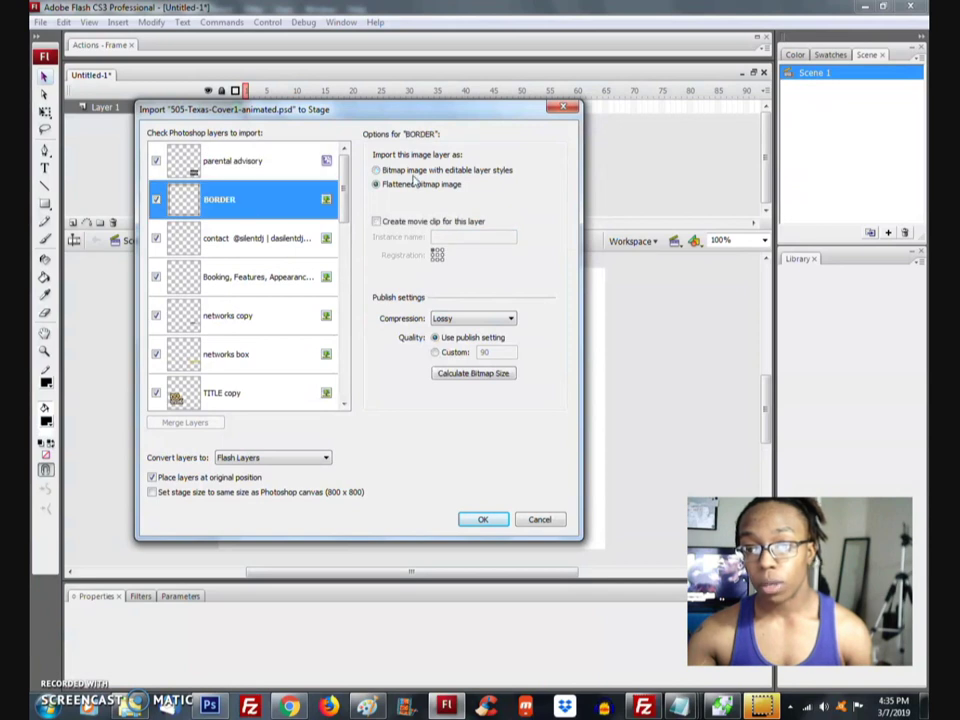
left_click(414, 171)
left_click(294, 238)
left_click(380, 171)
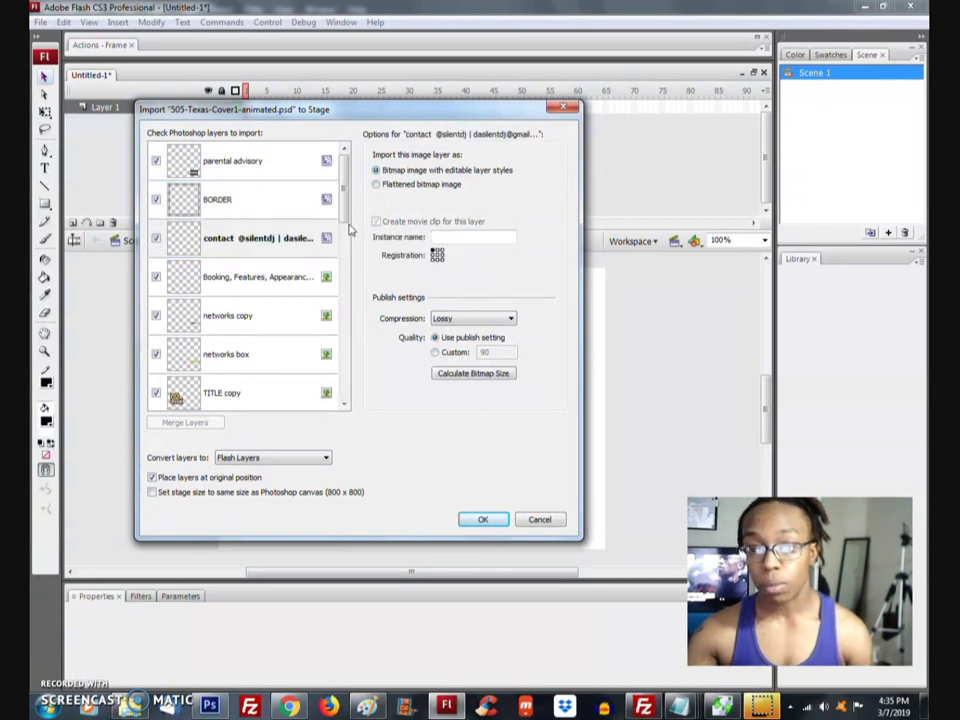
left_click(293, 267)
left_click(376, 170)
scroll(285, 221, "down", 3)
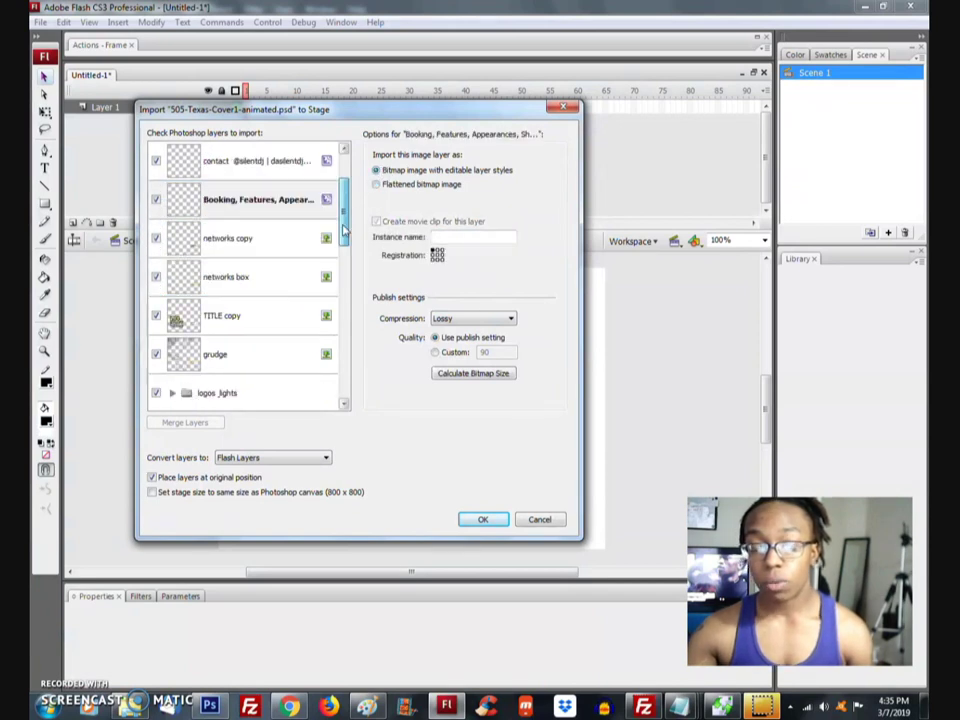
left_click(285, 205)
left_click(380, 170)
left_click(285, 240)
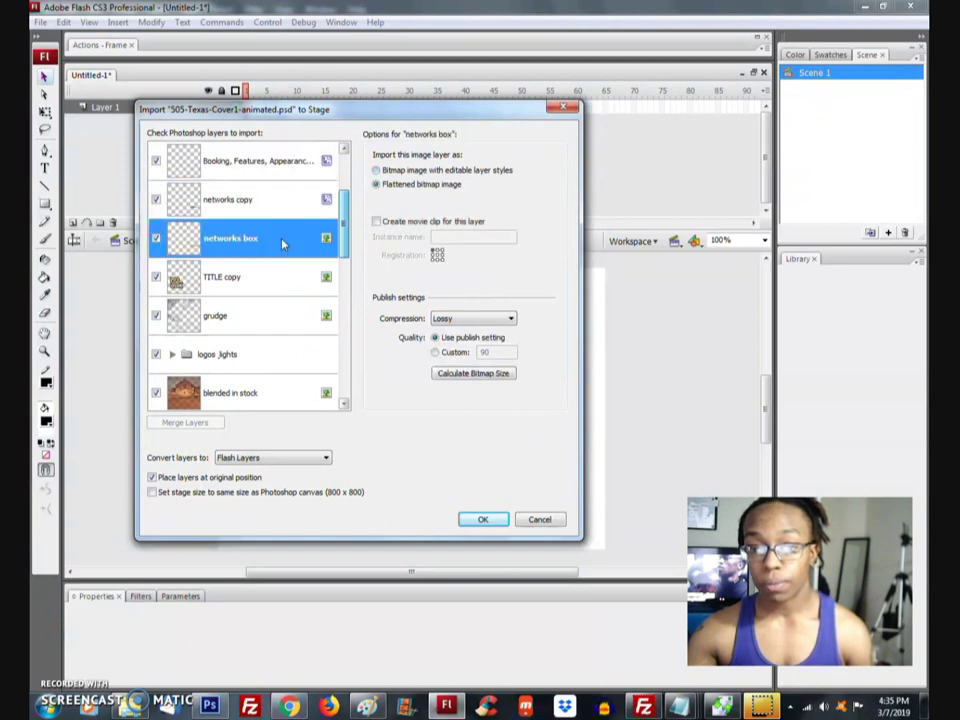
left_click(376, 170)
left_click(285, 277)
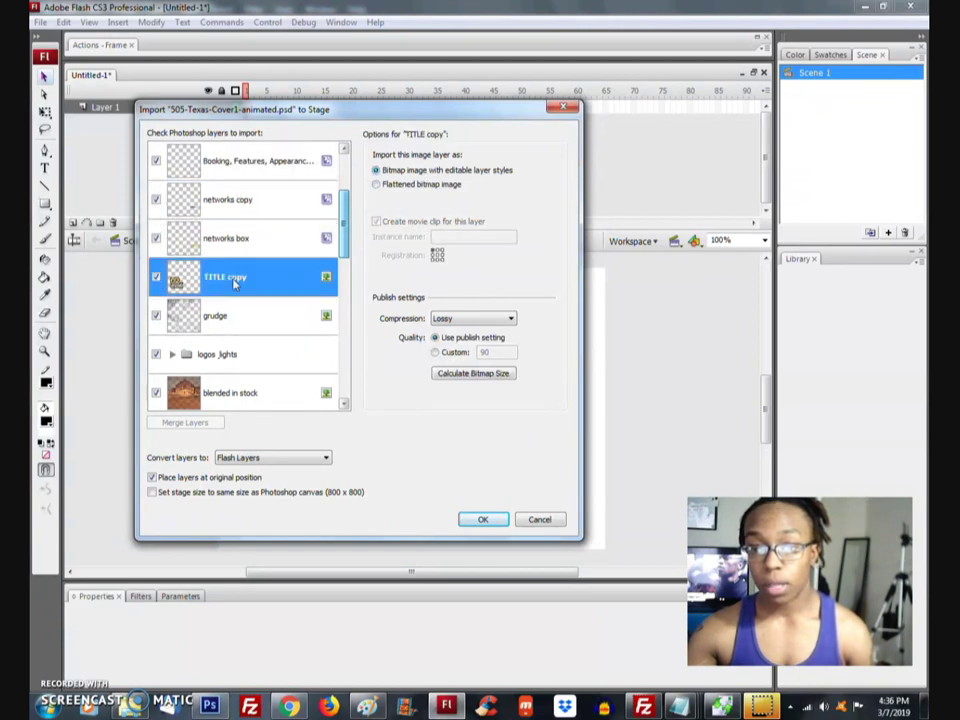
left_click(380, 171)
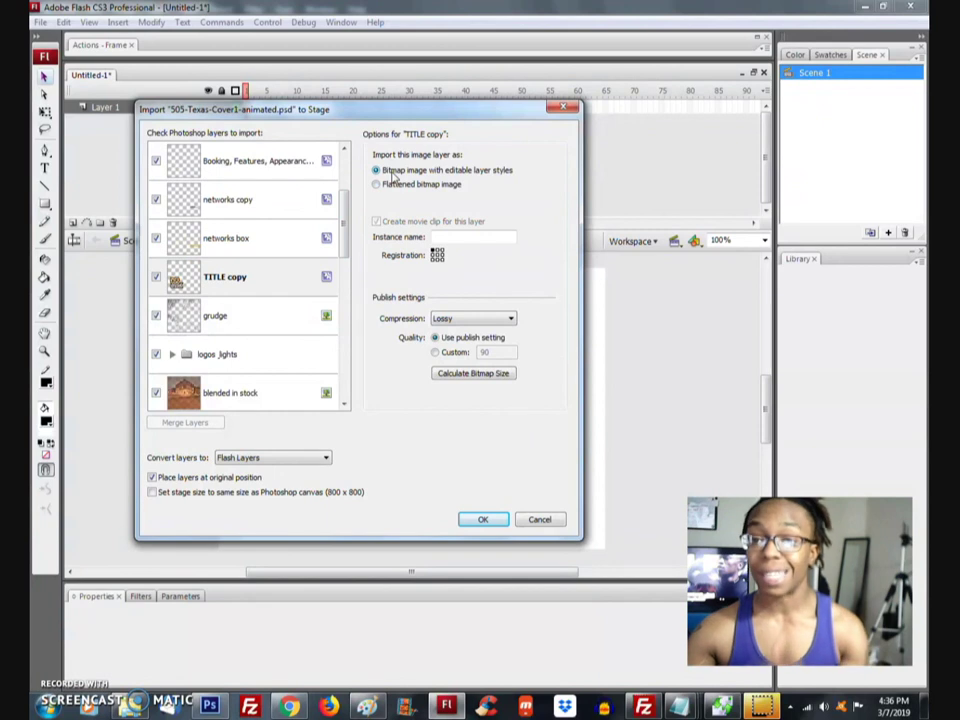
left_click(280, 310)
left_click(428, 181)
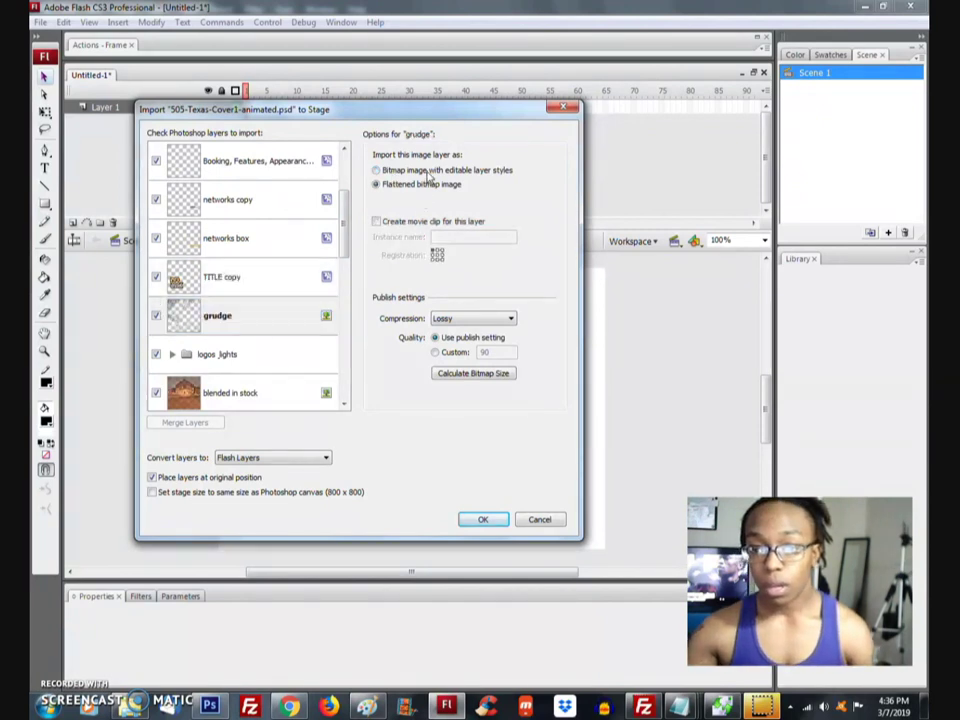
left_click(428, 172)
Step: Expand logos_lights and give its logos, lights, car headlight and blended in stock editable layer styles
scroll(185, 279, "down", 2)
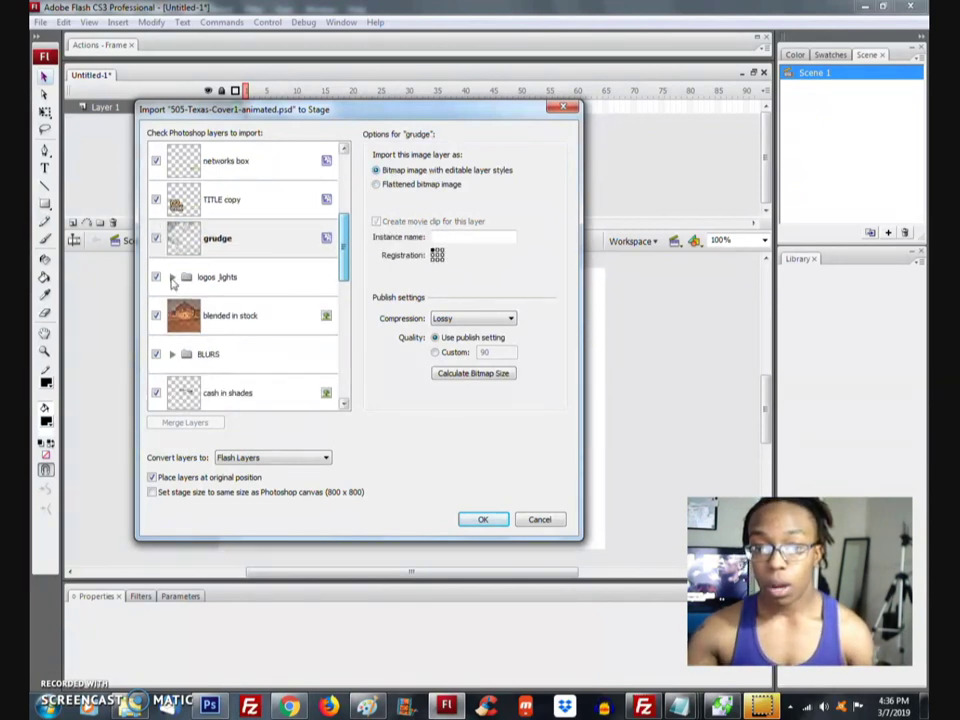
left_click(172, 277)
left_click(279, 205)
left_click(305, 235)
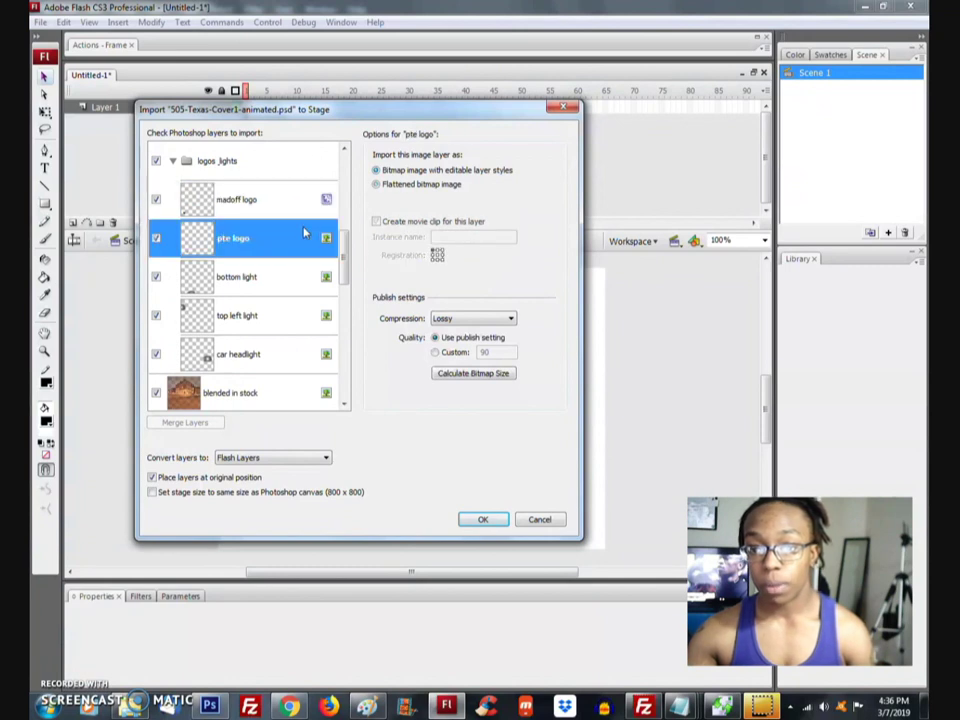
left_click(377, 184)
left_click(378, 170)
left_click(321, 277)
left_click(390, 172)
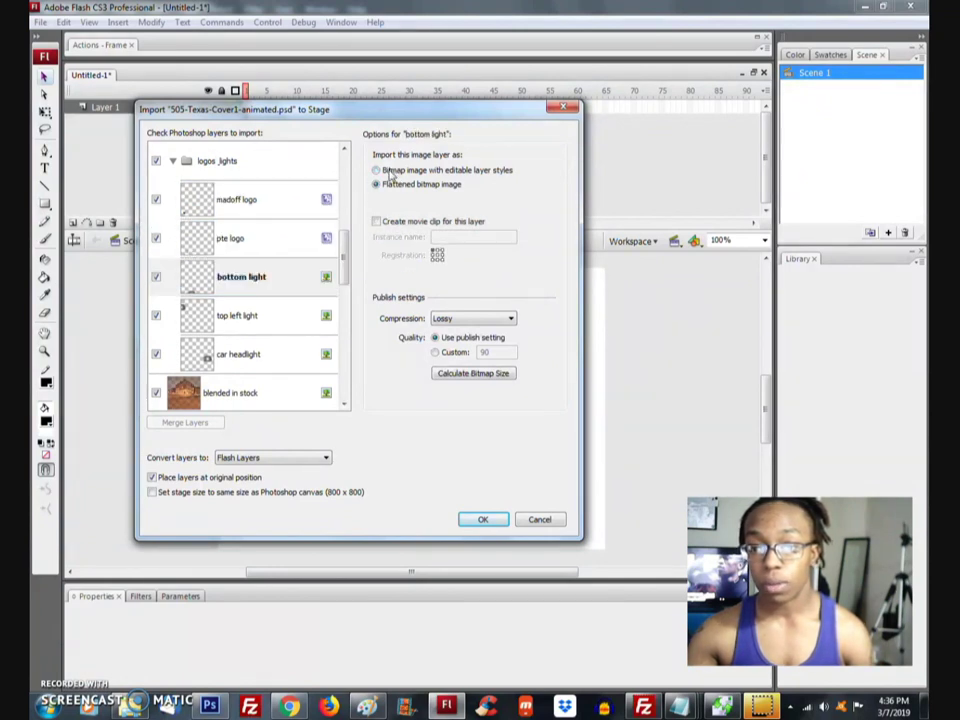
left_click(378, 170)
left_click(285, 315)
left_click(378, 170)
left_click(296, 352)
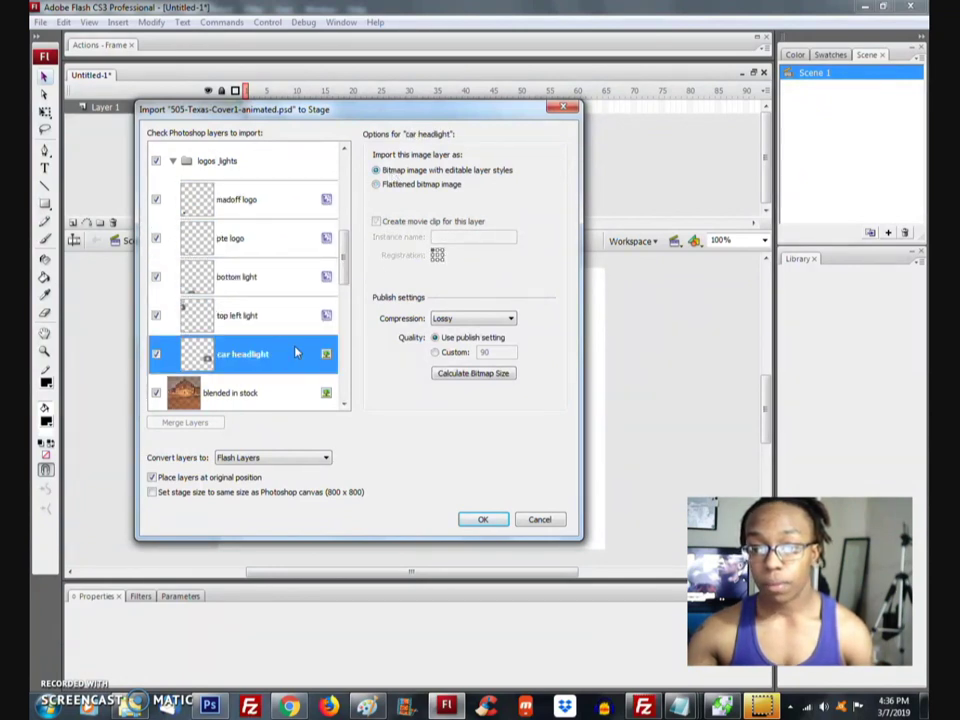
left_click(378, 170)
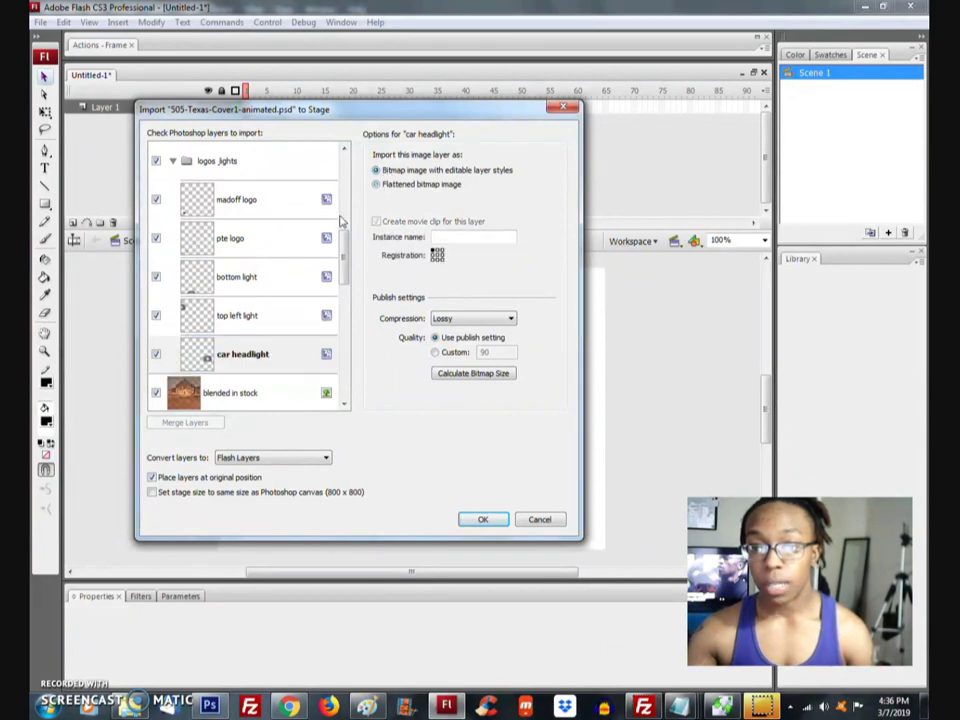
left_click_drag(341, 215, 341, 283)
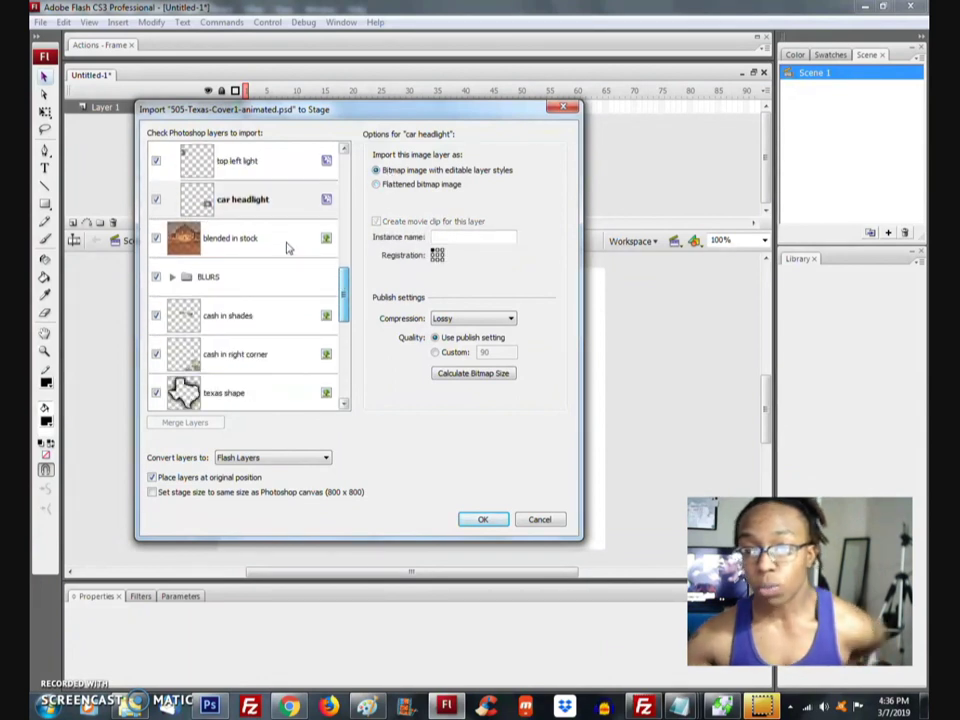
left_click(304, 250)
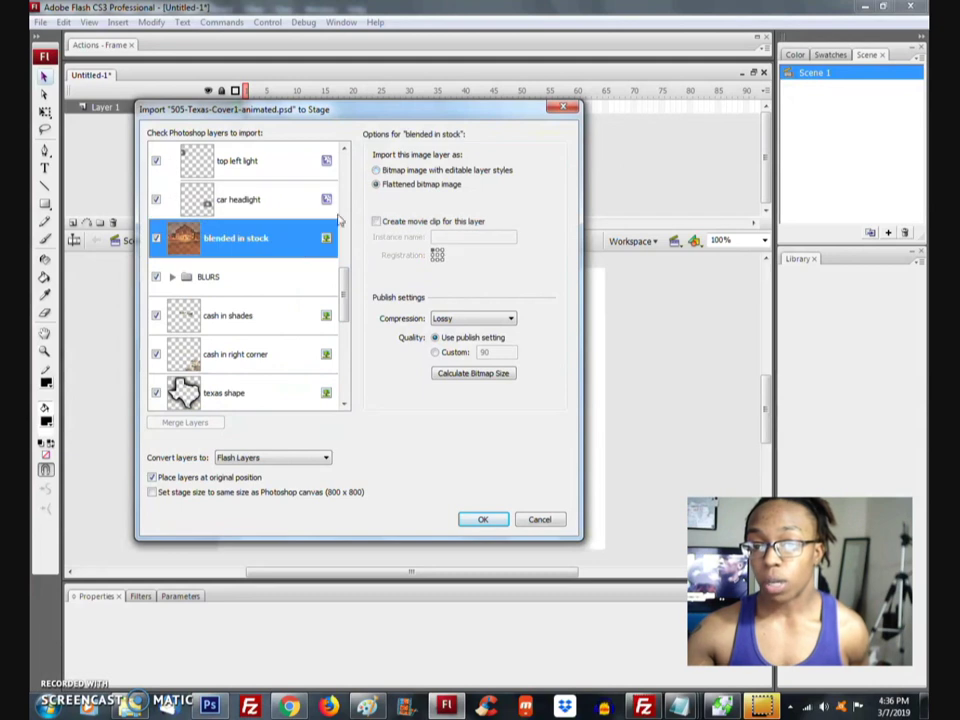
left_click(378, 170)
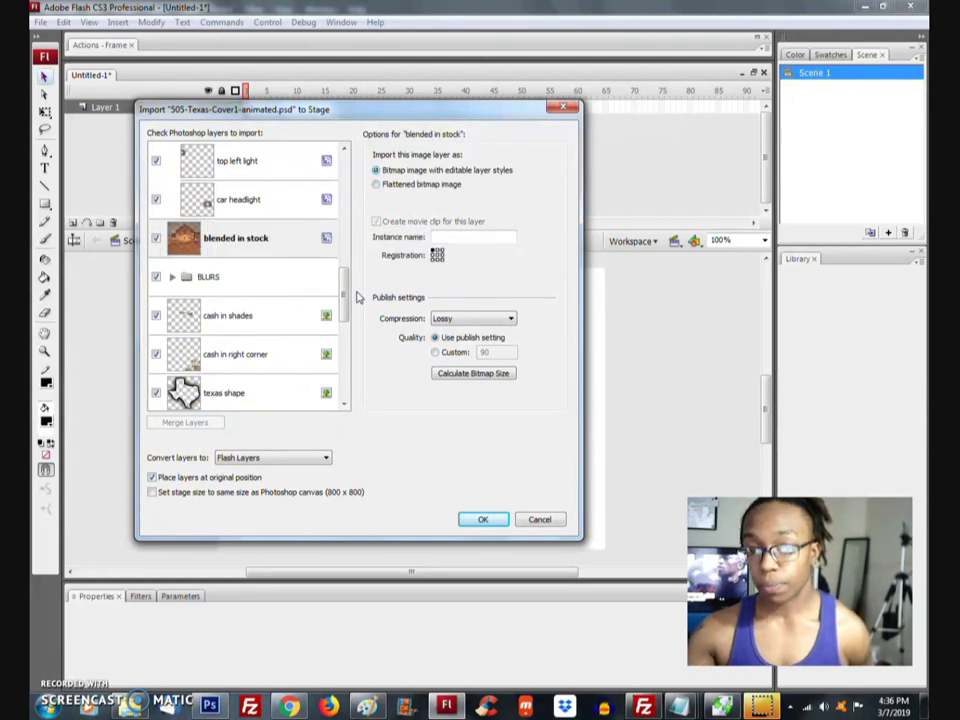
Step: Expand BLURS and give Layer 10 copy 20 through copy 14 editable layer styles
left_click(172, 276)
left_click(264, 199)
left_click(378, 170)
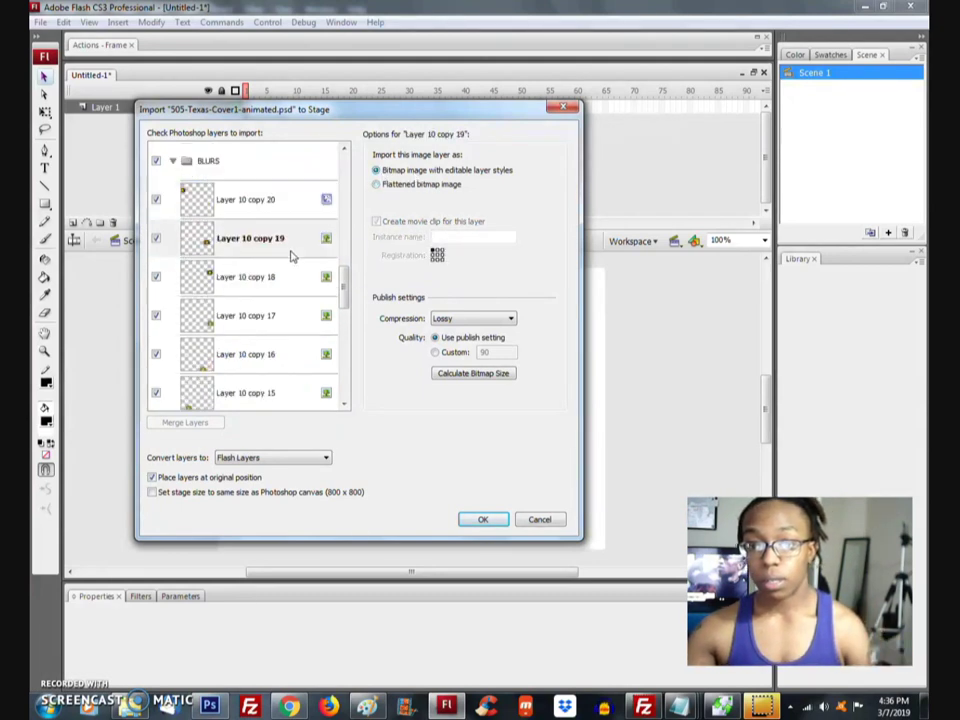
left_click(290, 240)
left_click(378, 170)
left_click(298, 276)
left_click(380, 170)
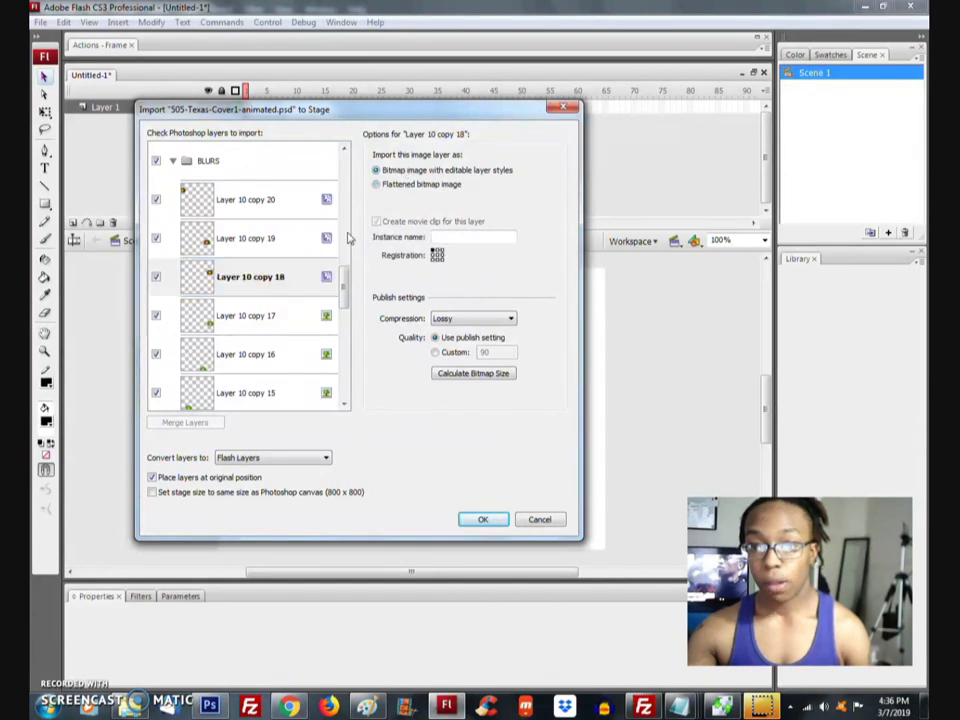
left_click(292, 315)
left_click(385, 171)
left_click(290, 354)
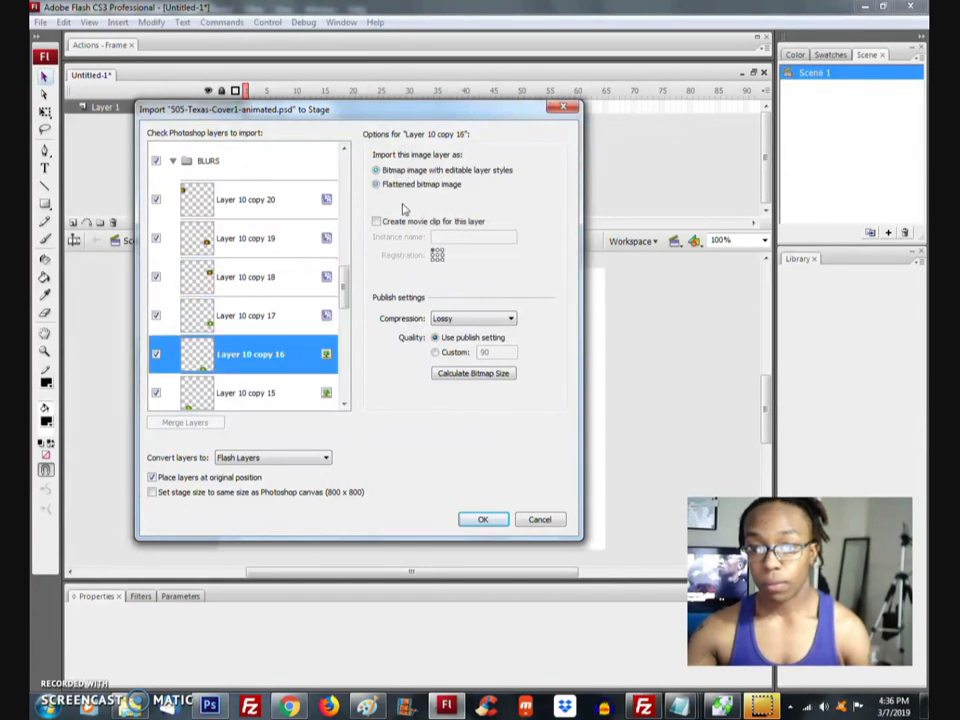
left_click(377, 170)
left_click_drag(345, 280, 342, 313)
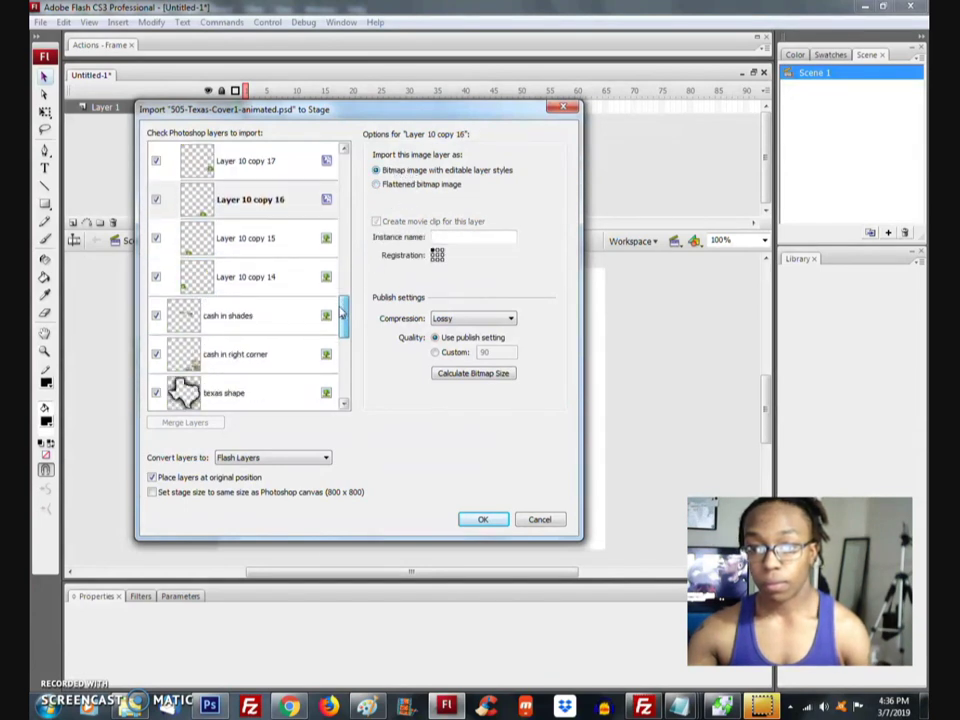
left_click(290, 238)
left_click(377, 170)
left_click(300, 276)
left_click(377, 170)
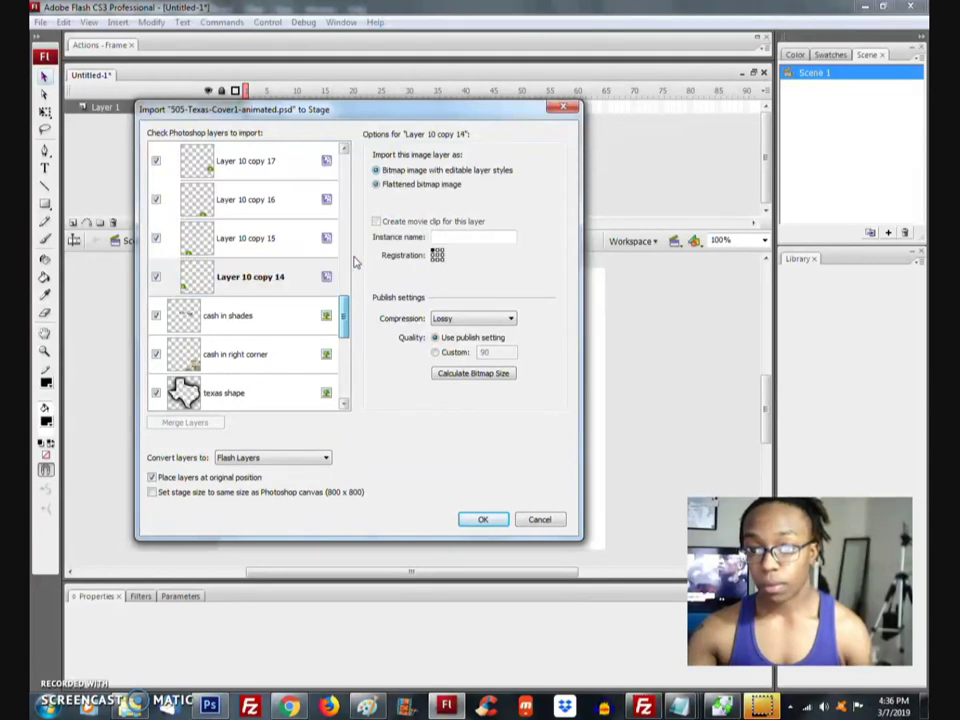
Step: Give cash in shades, cash in right corner, texas shape, SHADES copy and cash in left corner editable layer styles
scroll(182, 354, "down", 3)
left_click(292, 200)
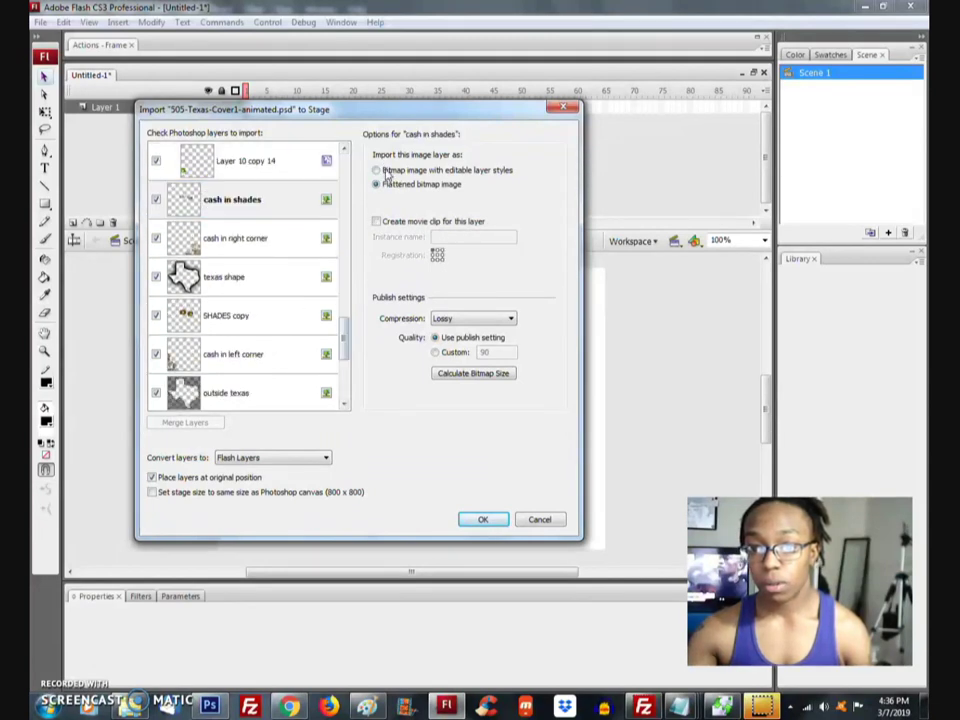
left_click(377, 170)
left_click(291, 240)
left_click(377, 170)
left_click(290, 277)
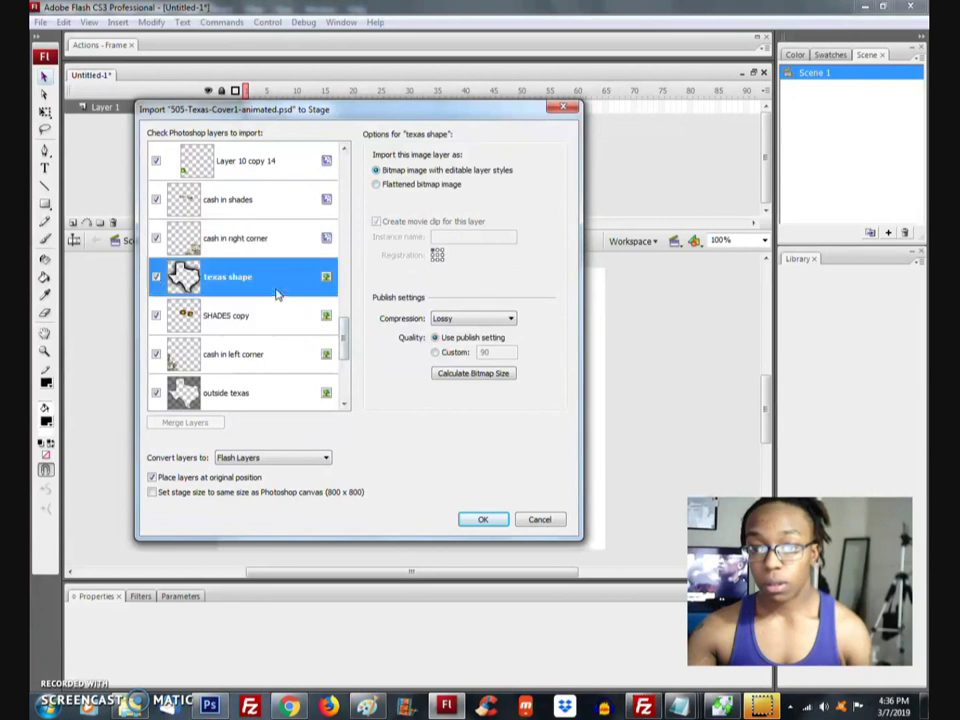
left_click(377, 170)
left_click(295, 315)
left_click(377, 170)
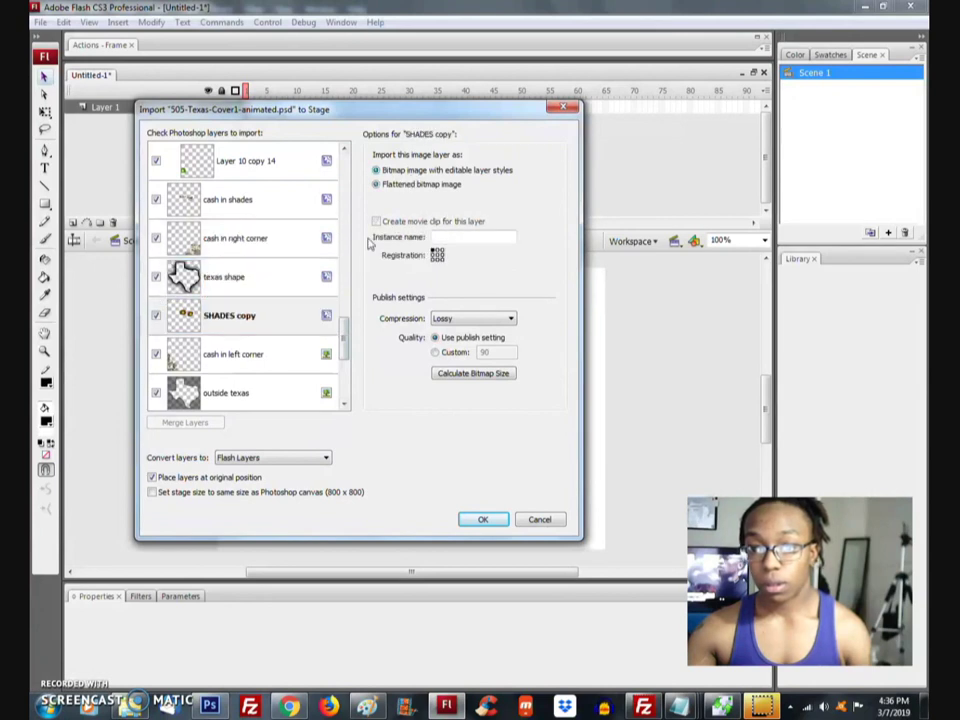
left_click(280, 356)
left_click(377, 170)
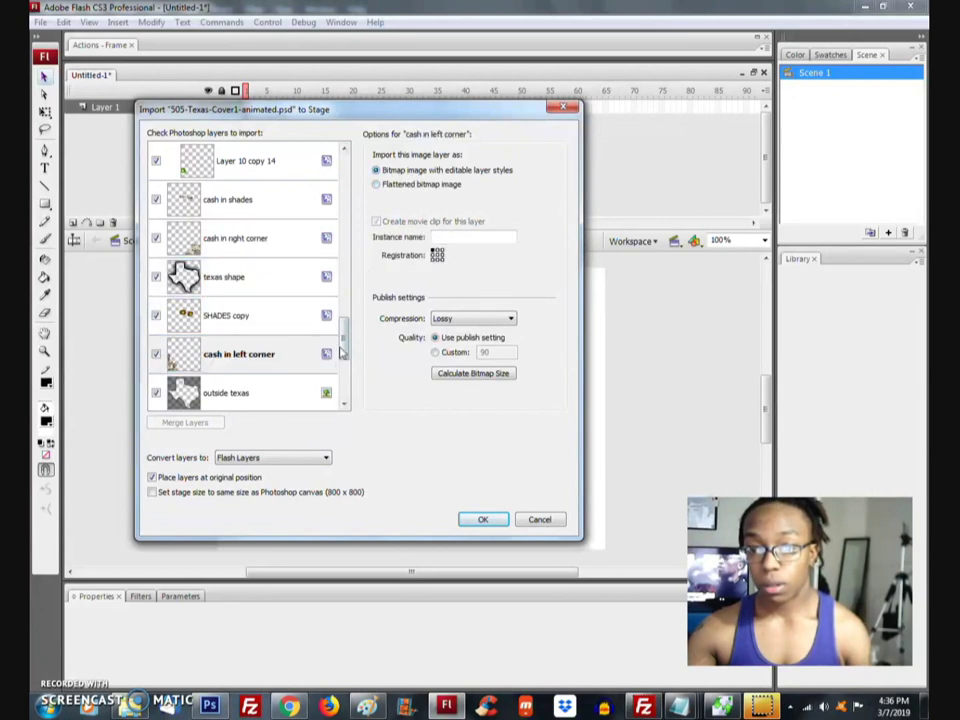
Step: Give outside texas, pic copy, cadillac, bg copy 2 and Layer 0 editable layer styles and confirm the import
left_click_drag(343, 340, 343, 385)
left_click(290, 200)
left_click(377, 170)
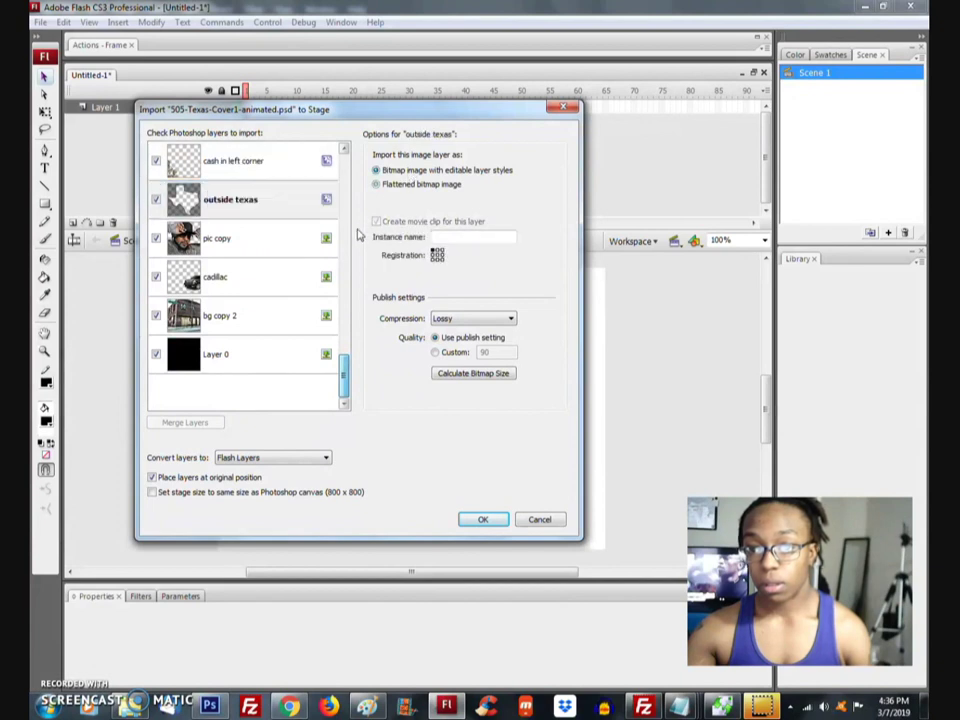
left_click(285, 238)
left_click(377, 170)
left_click(325, 275)
left_click(377, 170)
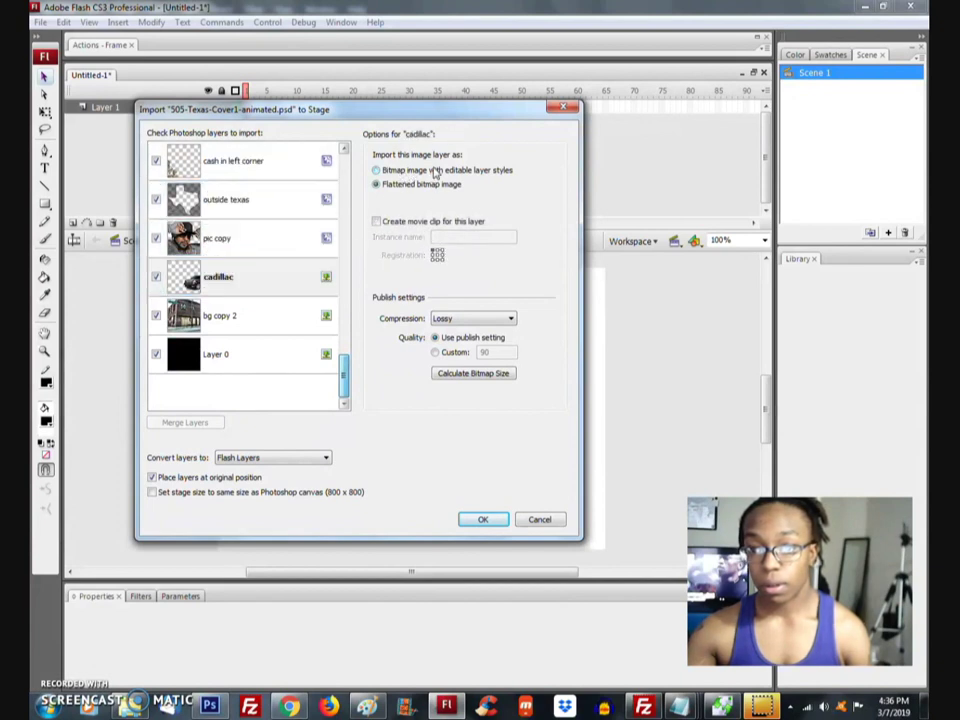
left_click(285, 315)
left_click(377, 170)
left_click(285, 354)
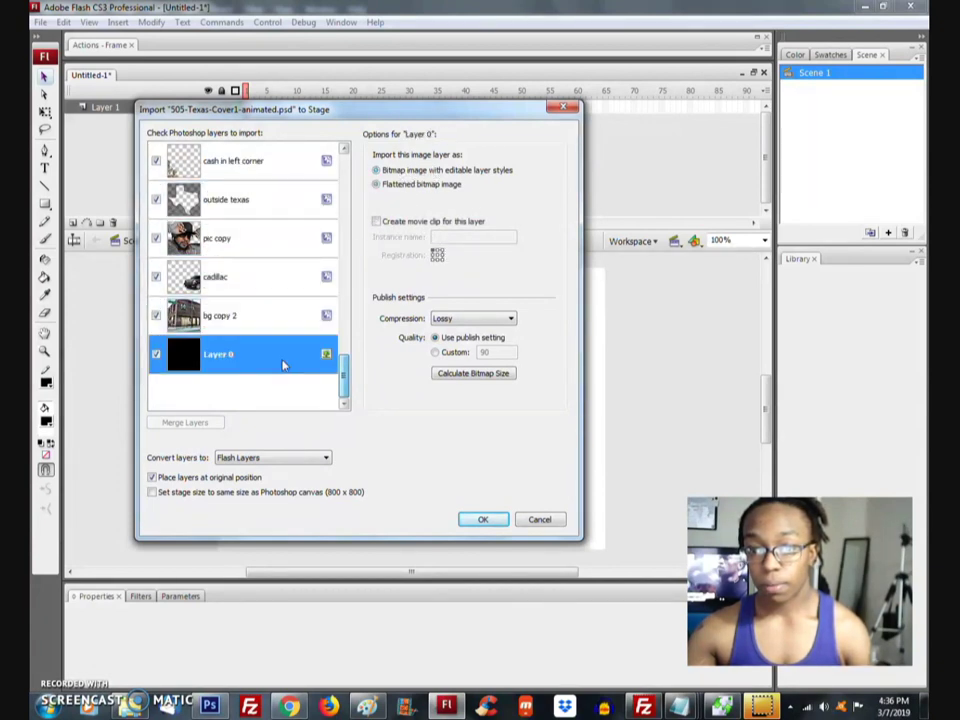
left_click(377, 170)
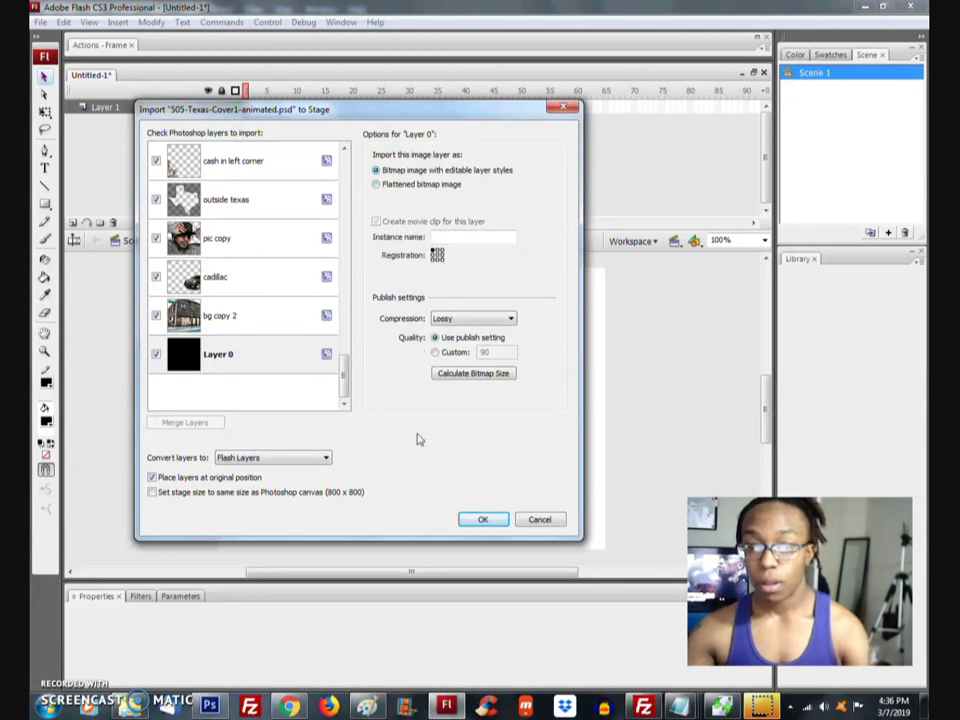
left_click_drag(345, 385, 343, 188)
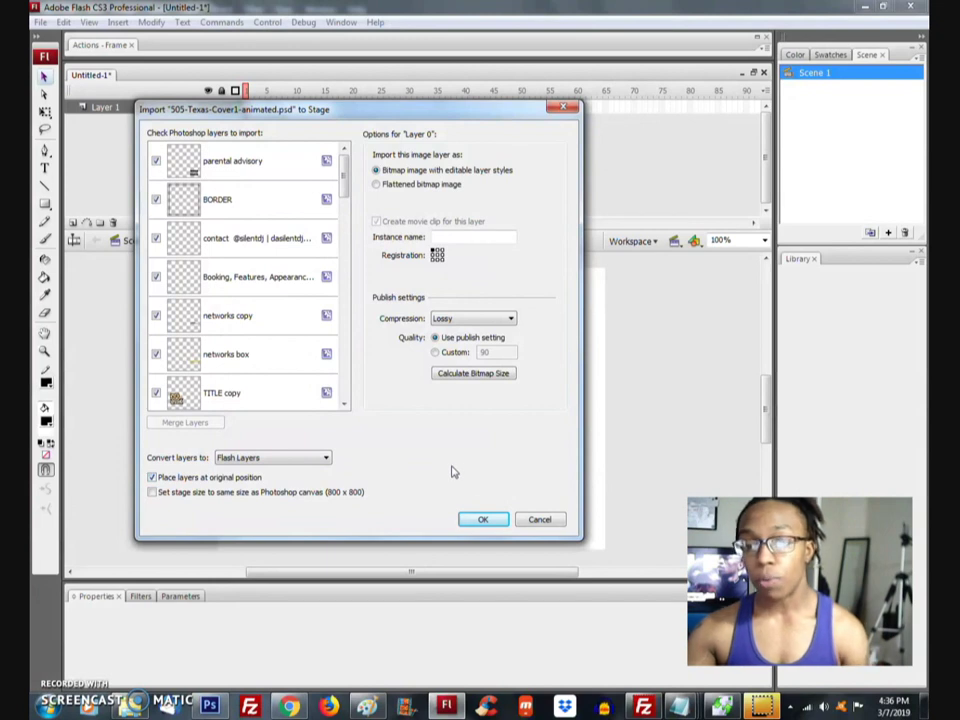
left_click(481, 521)
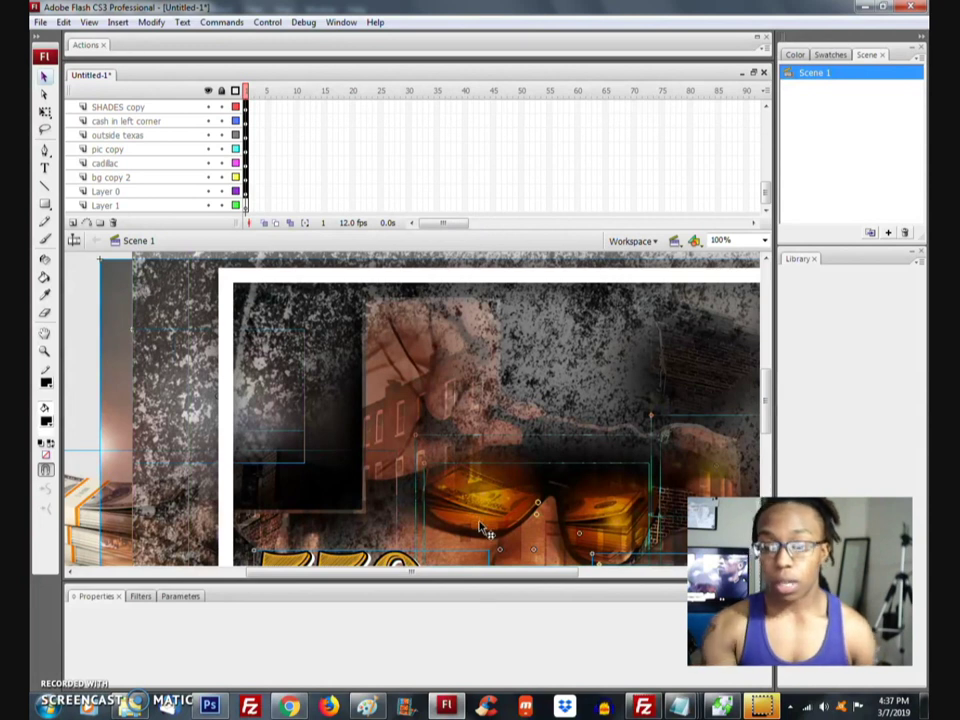
Step: Fit the imported cover with Show All, deselect it, then view the stage at 50%
left_click(764, 240)
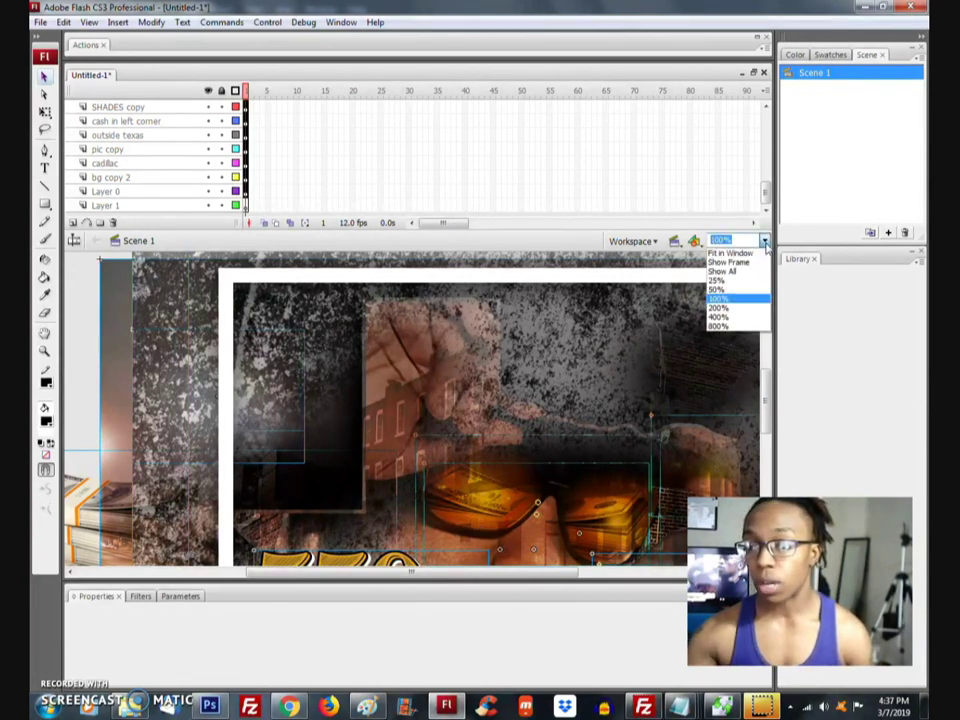
left_click(727, 271)
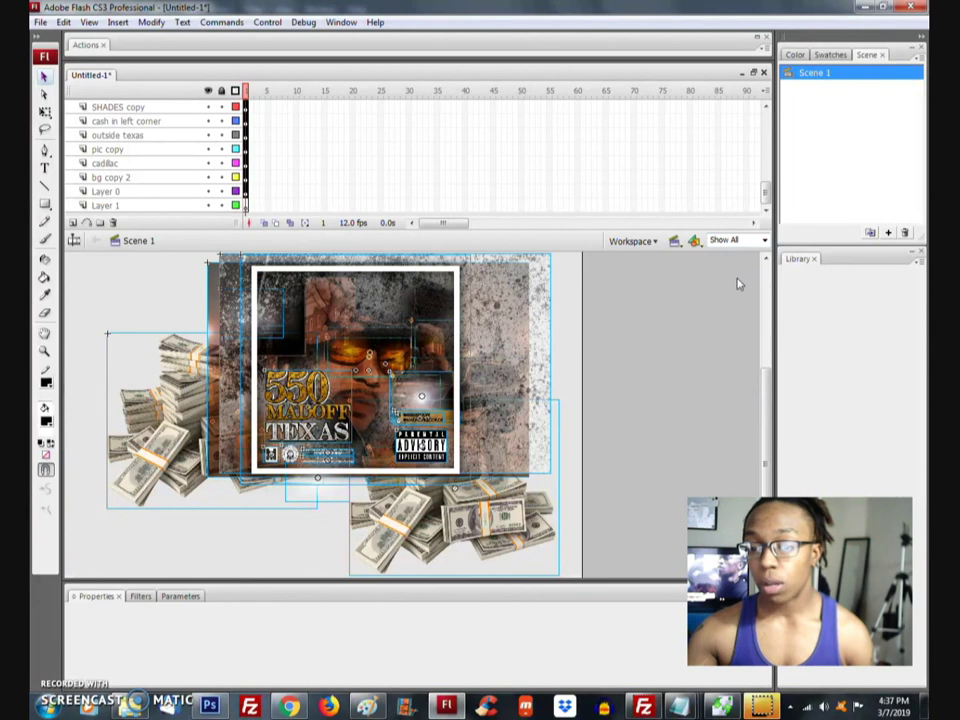
left_click(578, 347)
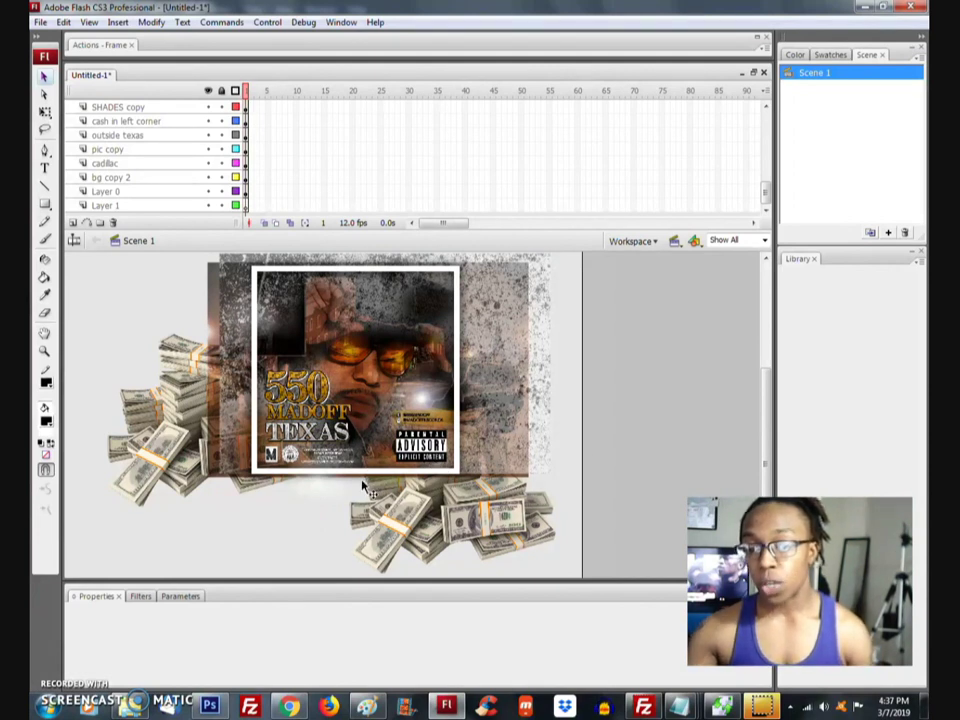
left_click(764, 241)
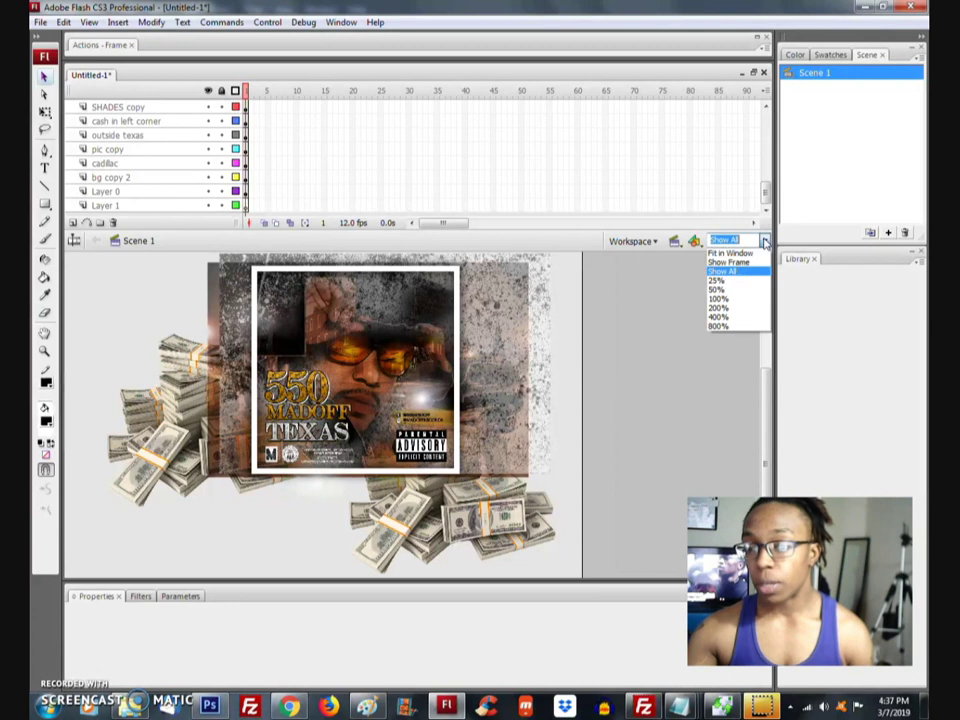
left_click(740, 295)
left_click_drag(765, 360, 765, 400)
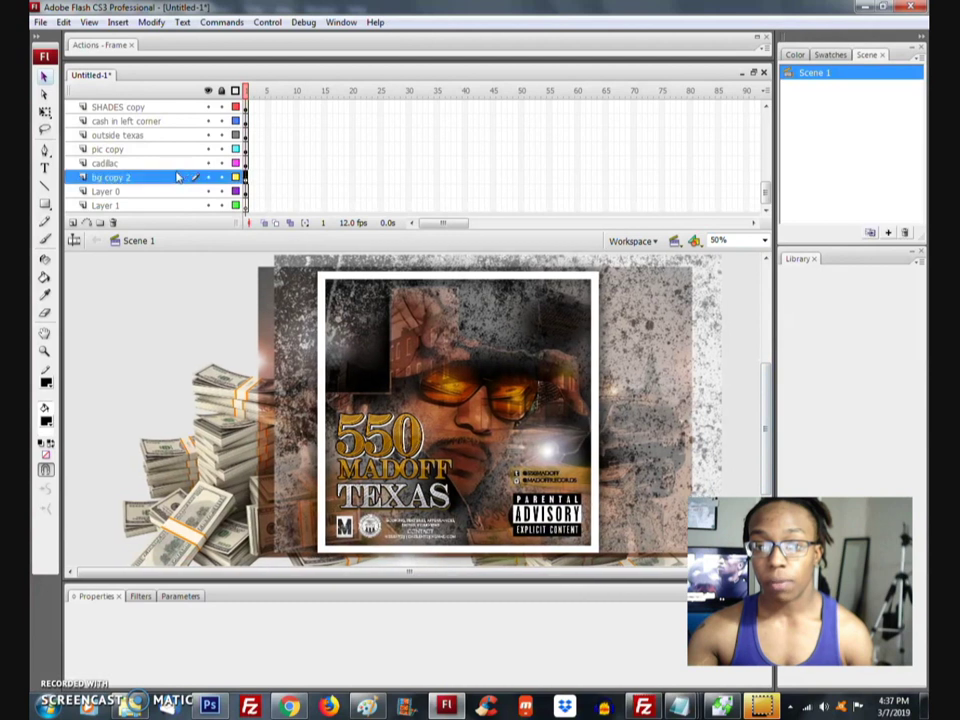
scroll(183, 181, "up", 5)
scroll(157, 178, "up", 6)
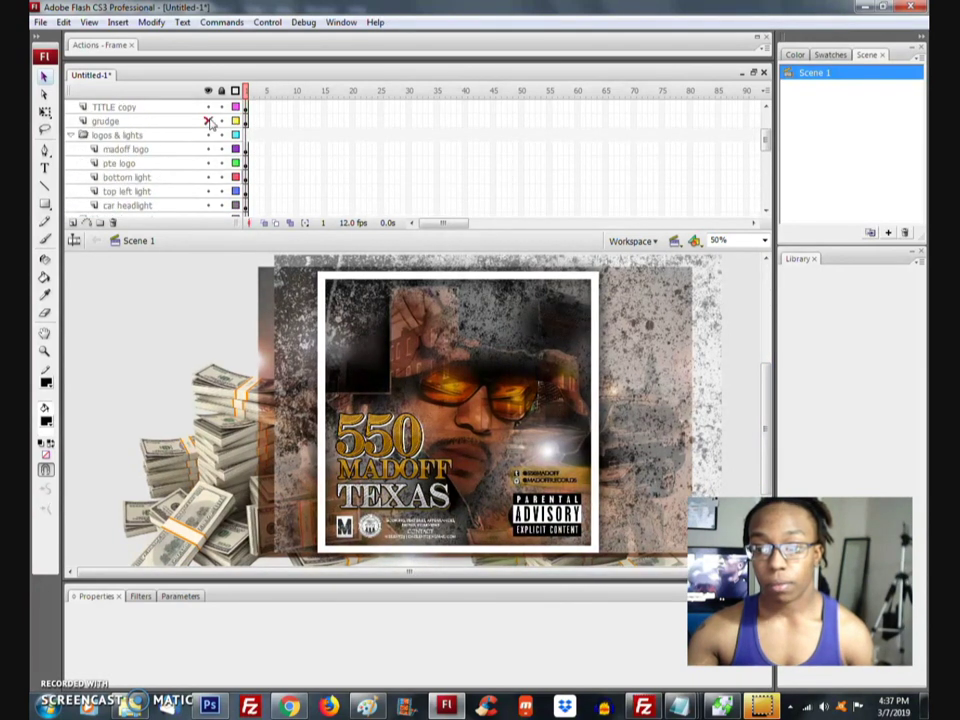
Step: Toggle the grudge texture layer to compare, leaving it visible, then switch to Photoshop
left_click(210, 121)
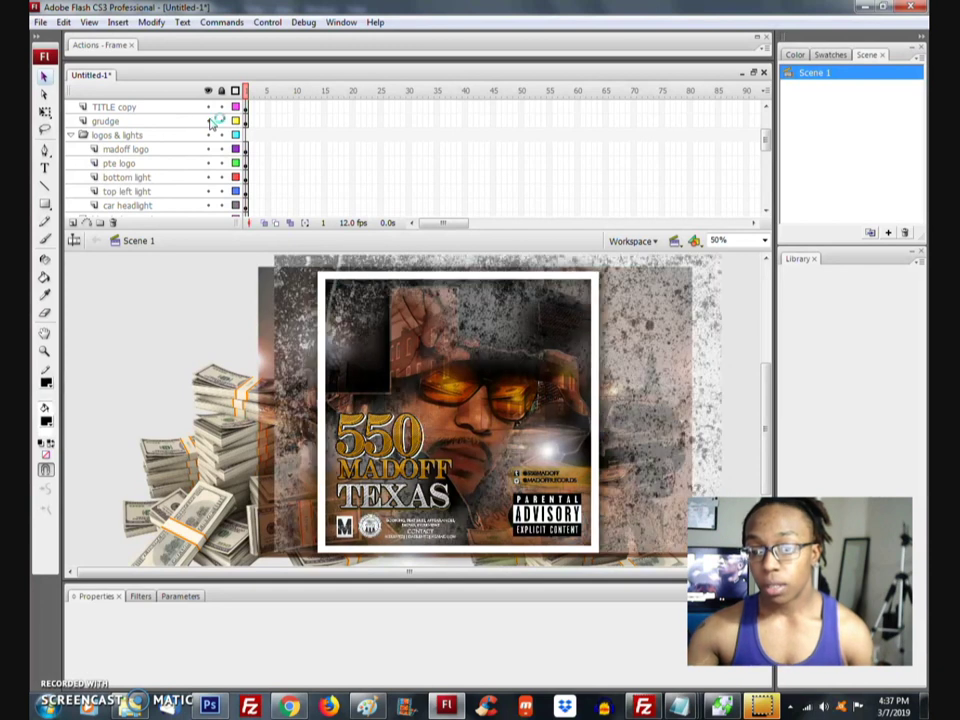
left_click(210, 121)
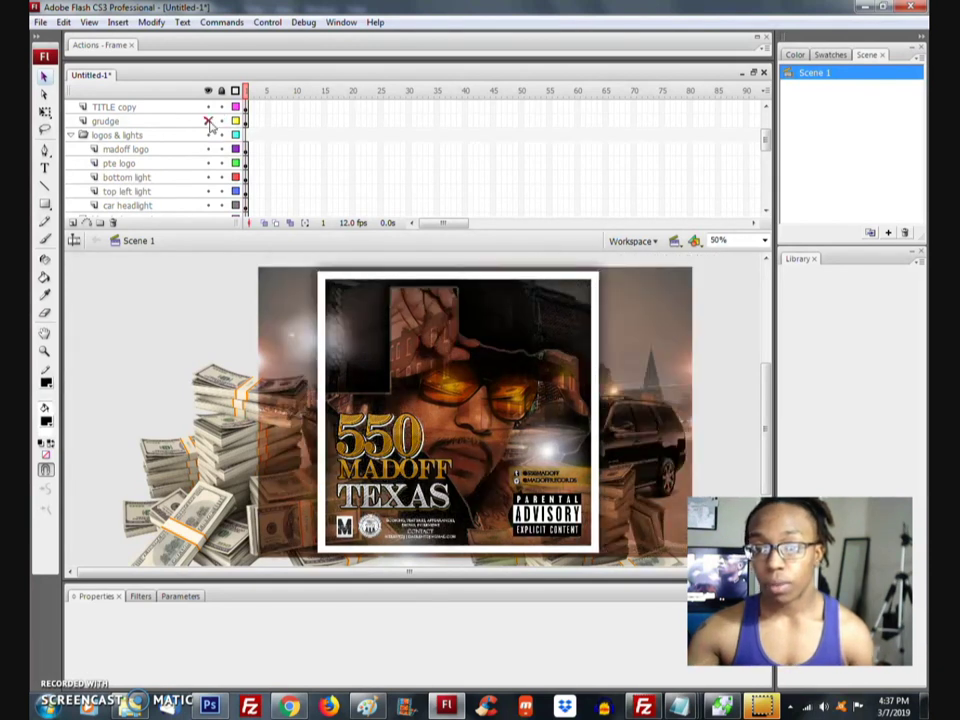
left_click(210, 121)
scroll(160, 130, "up", 2)
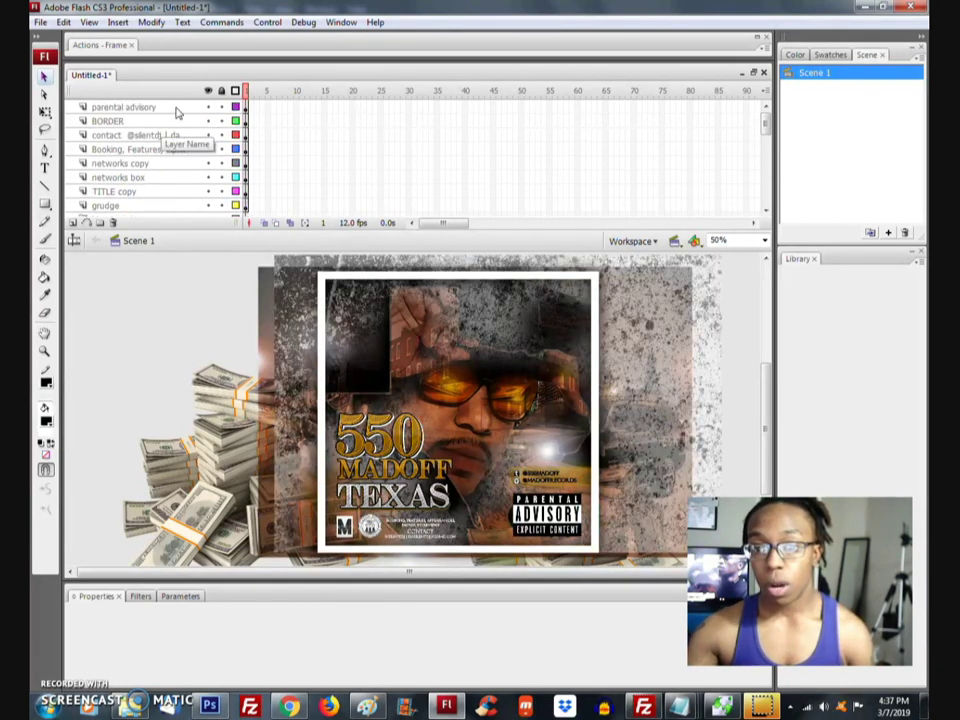
left_click(209, 706)
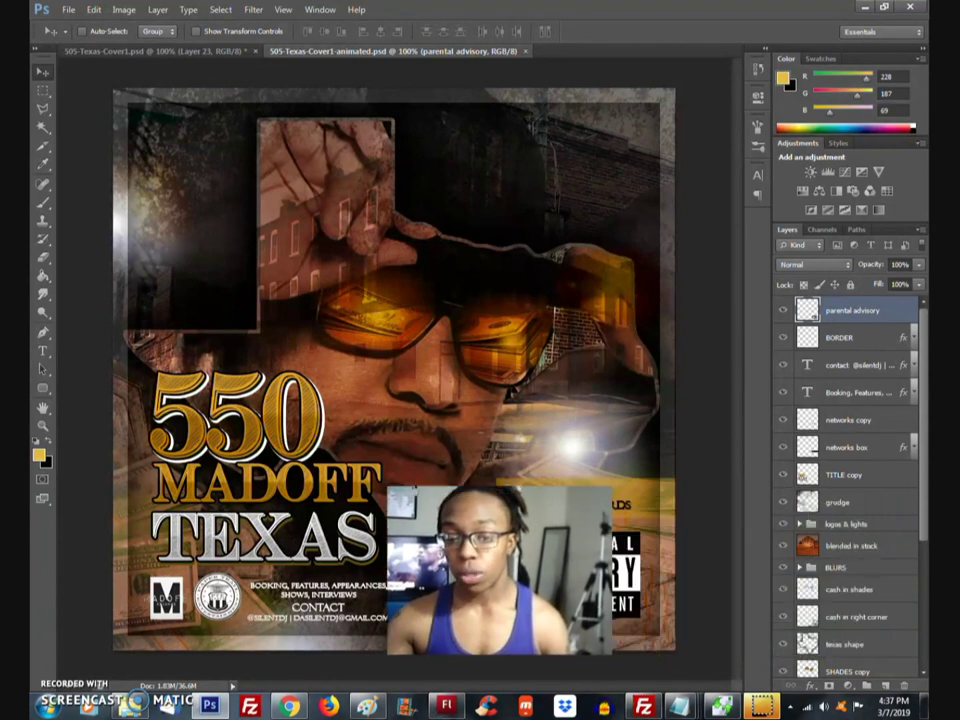
Step: Add Layer 1 on top, fill it with the merged cover via Apply Image, and save the PSD
left_click(886, 686)
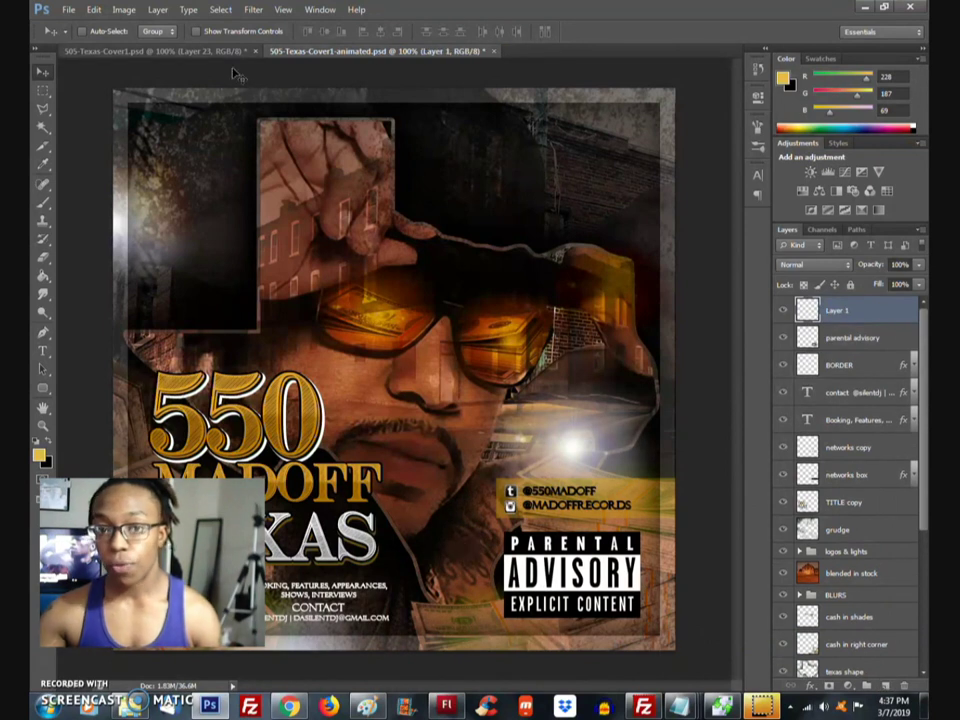
left_click(125, 10)
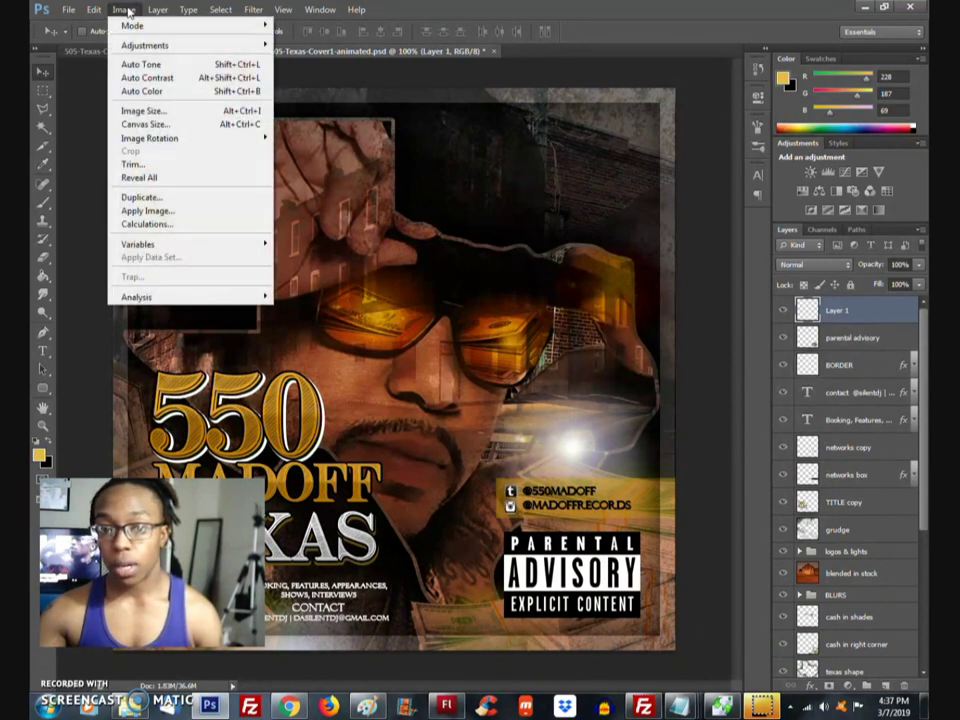
left_click(165, 210)
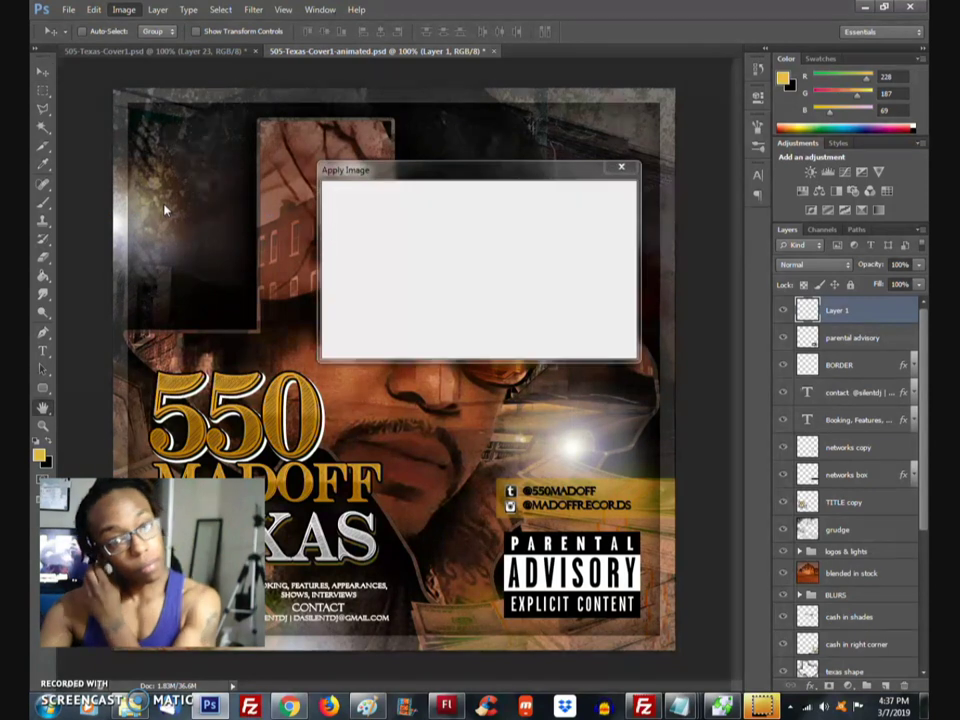
key("Return")
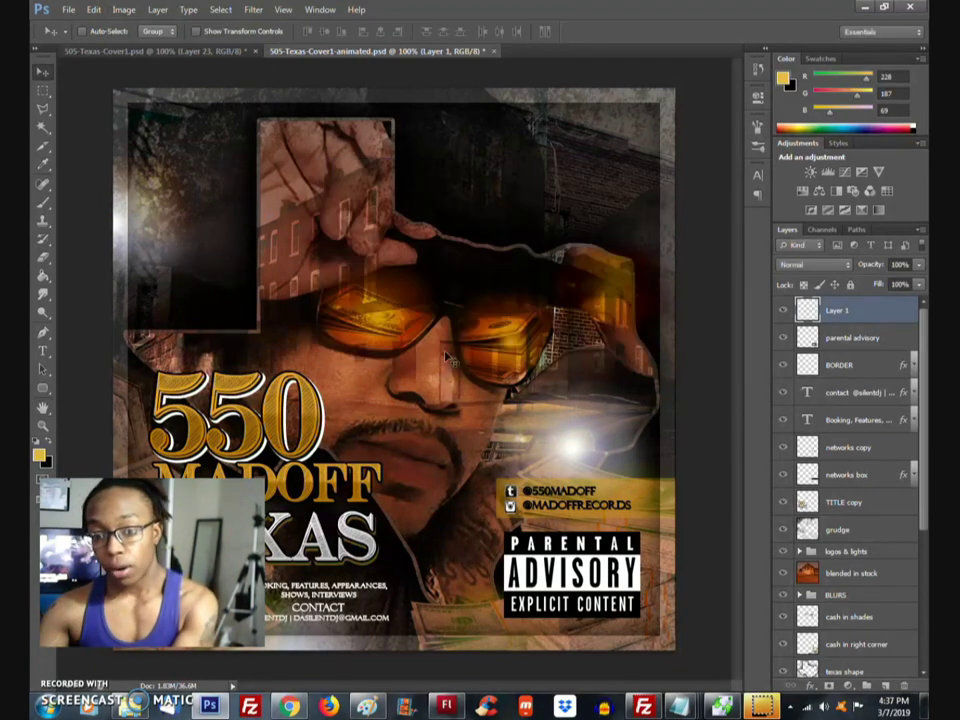
left_click(70, 10)
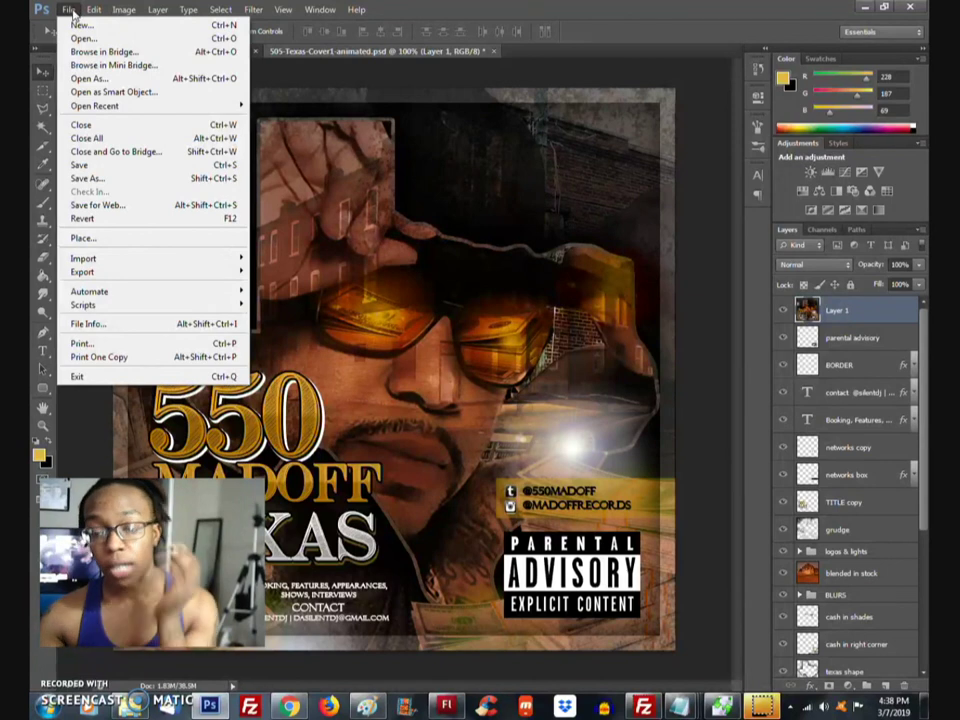
left_click(117, 167)
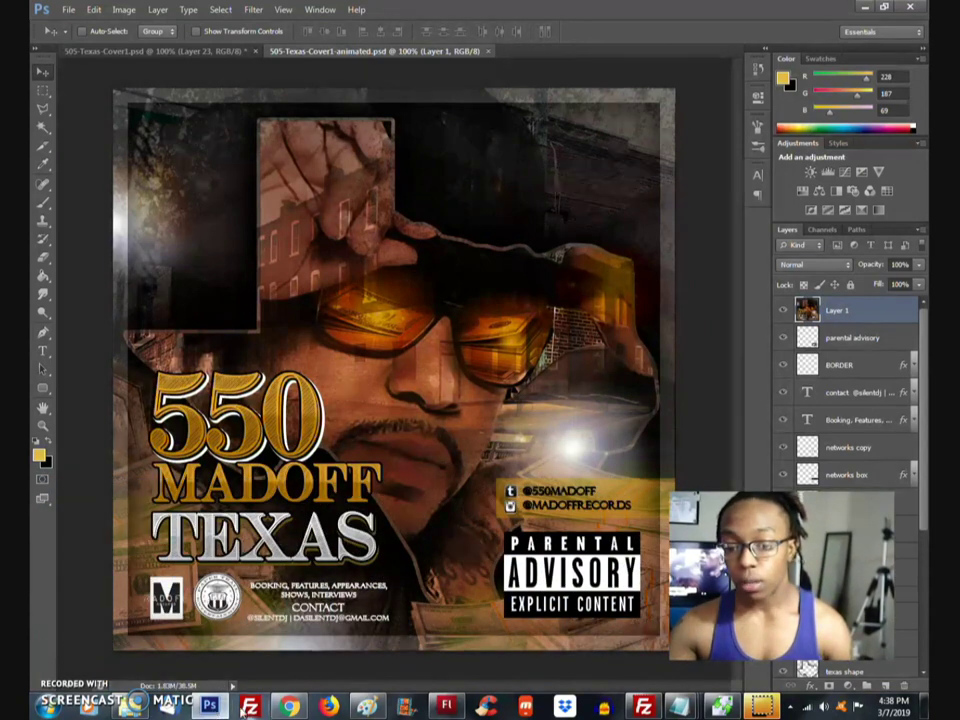
Step: Open the 2 single covers folder in Explorer and select 550-Texas-Cover1-2.png
key("alt+Tab")
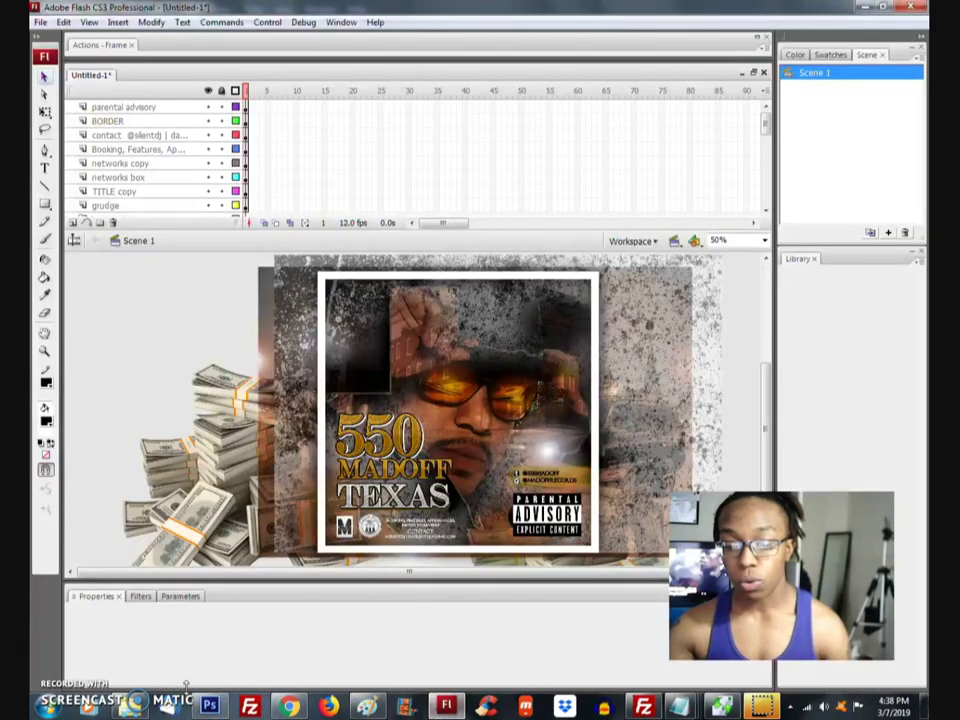
left_click(130, 706)
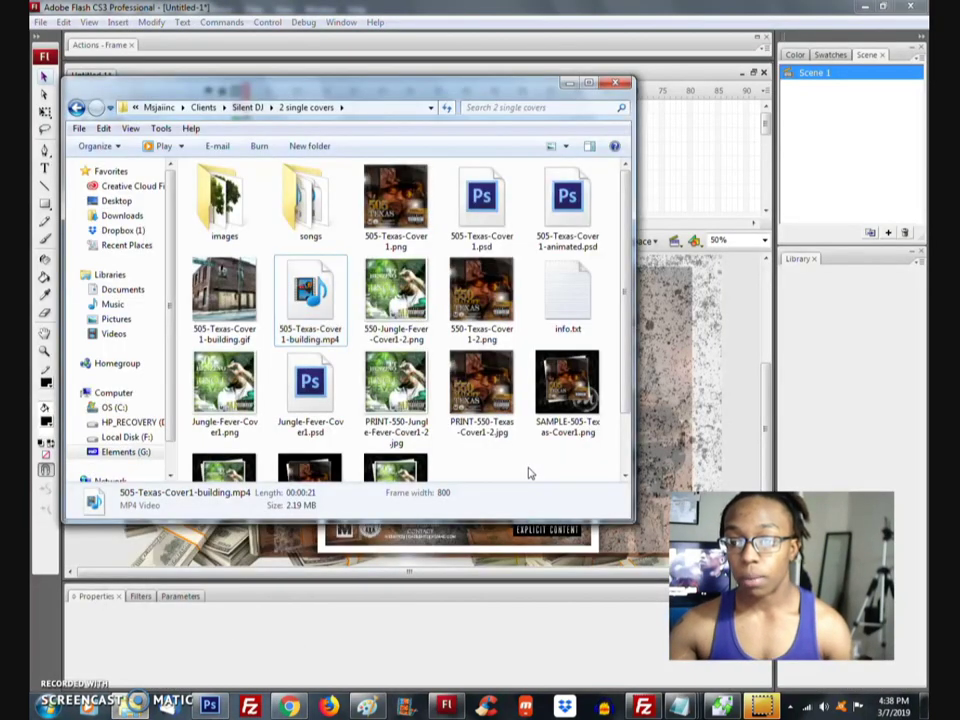
left_click(530, 473)
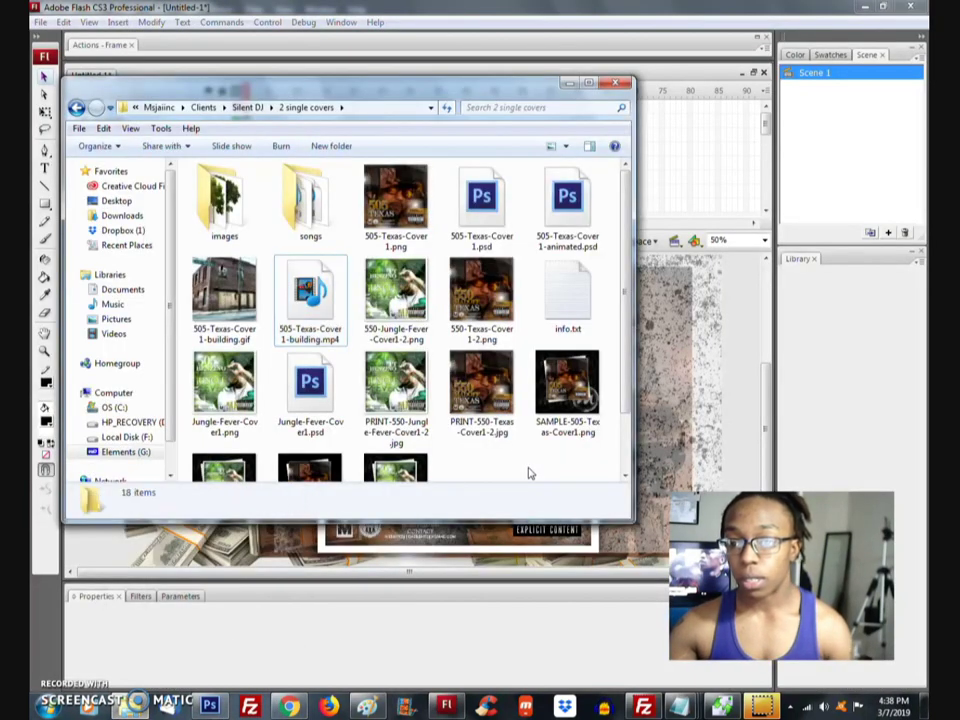
left_click(481, 300)
Step: Move the folder window aside to uncover Flash's layers, clear the selection, and return to Flash
left_click_drag(440, 86, 440, 128)
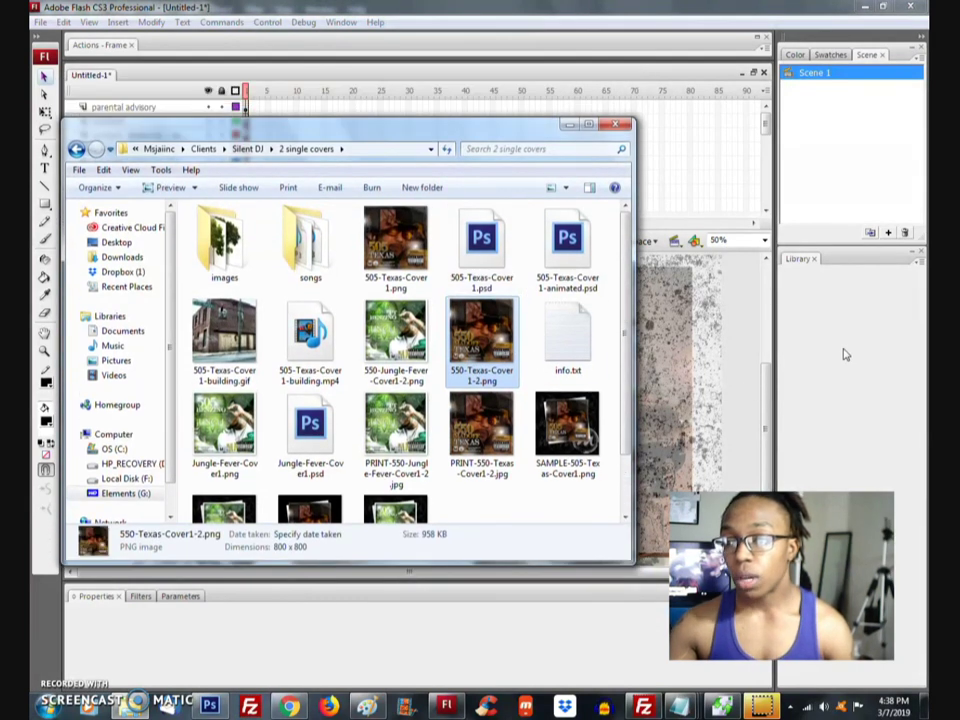
left_click_drag(402, 130, 428, 208)
left_click(540, 596)
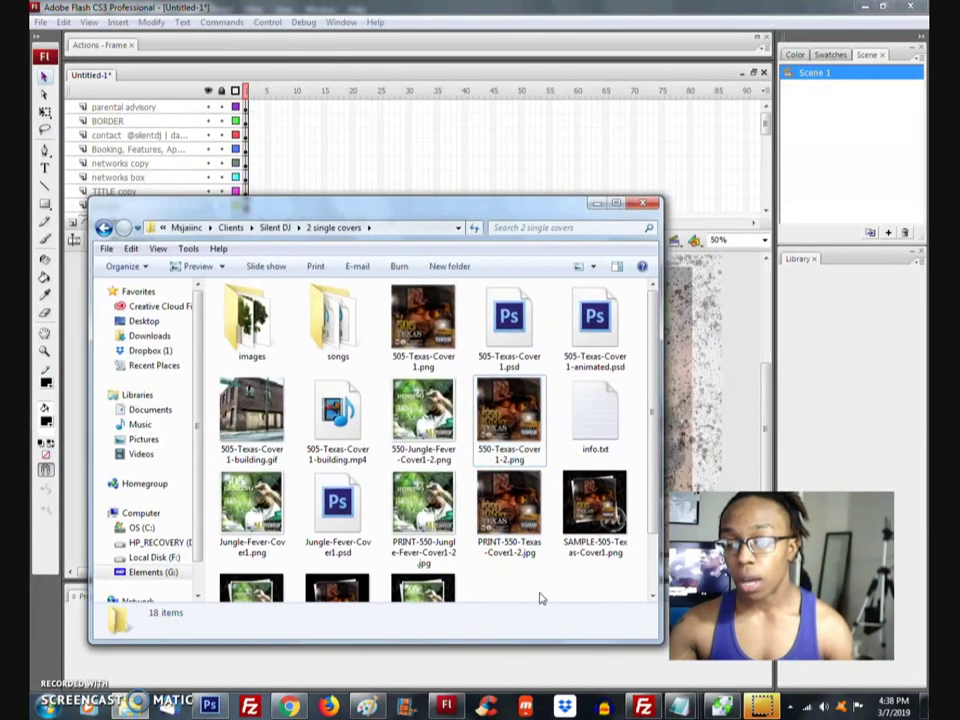
key("alt+Tab")
left_click(40, 22)
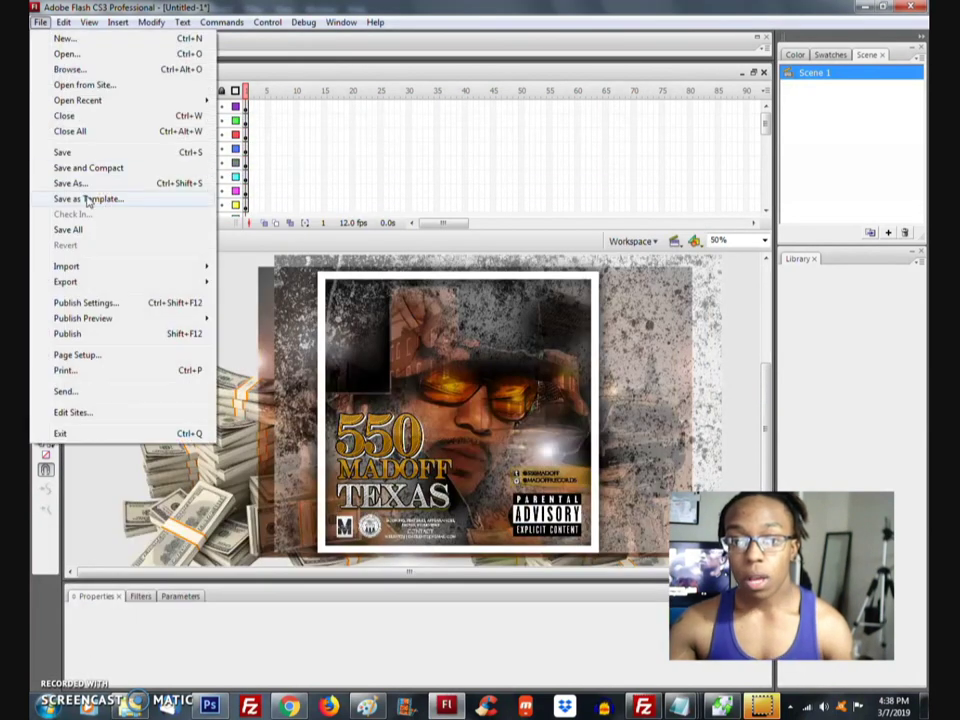
Step: Import 550-Texas-Cover1-2.png from the 2 single covers folder onto the Flash stage with Import to Stage
mouse_move(98, 269)
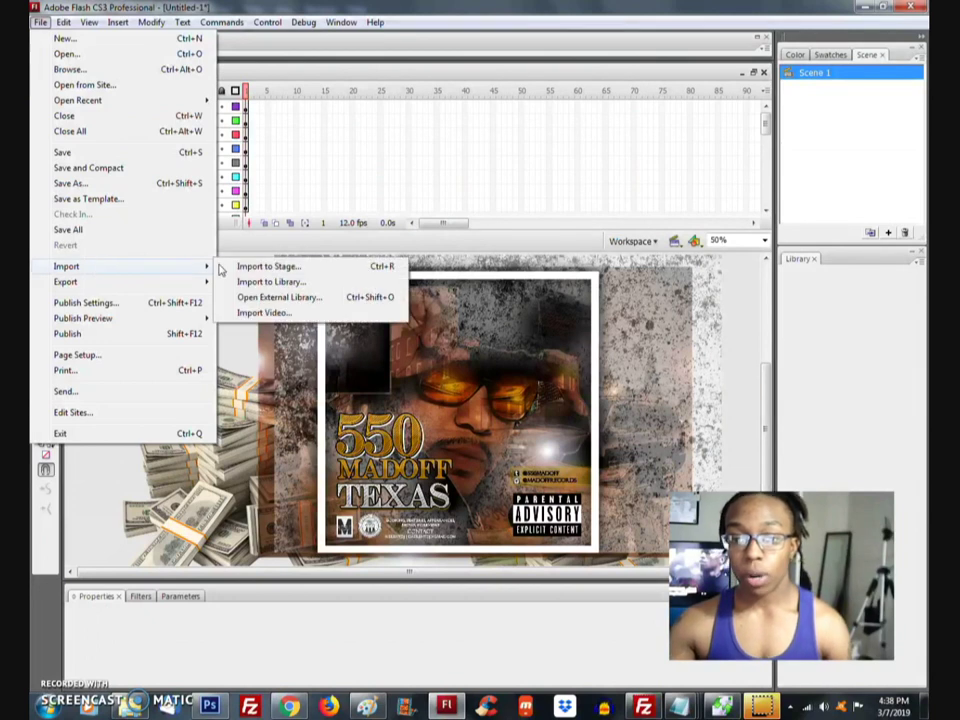
left_click(255, 266)
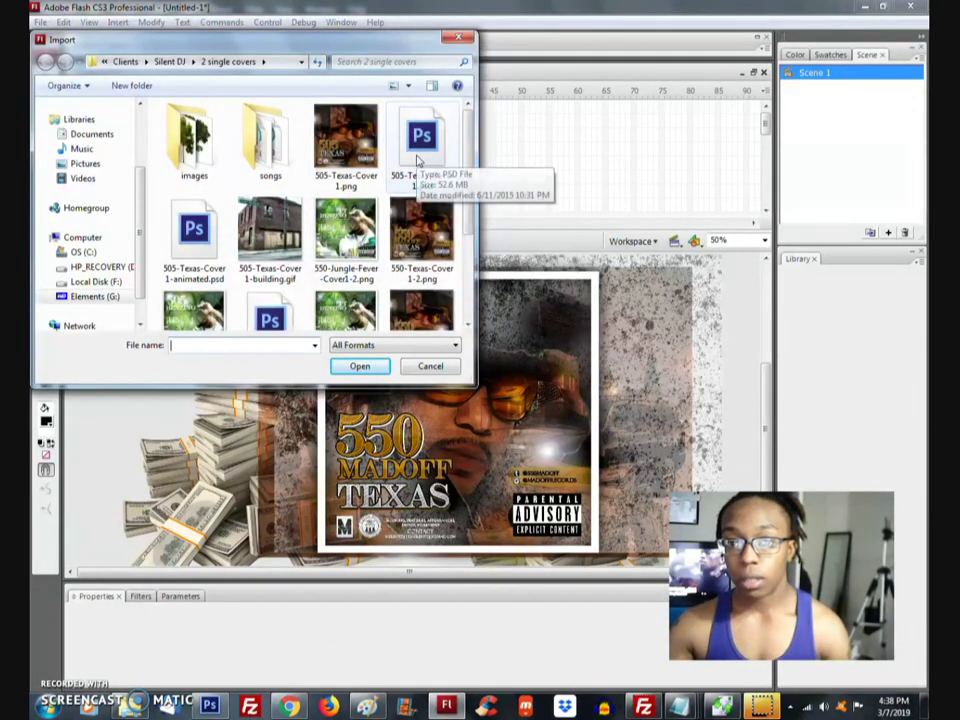
double_click(445, 232)
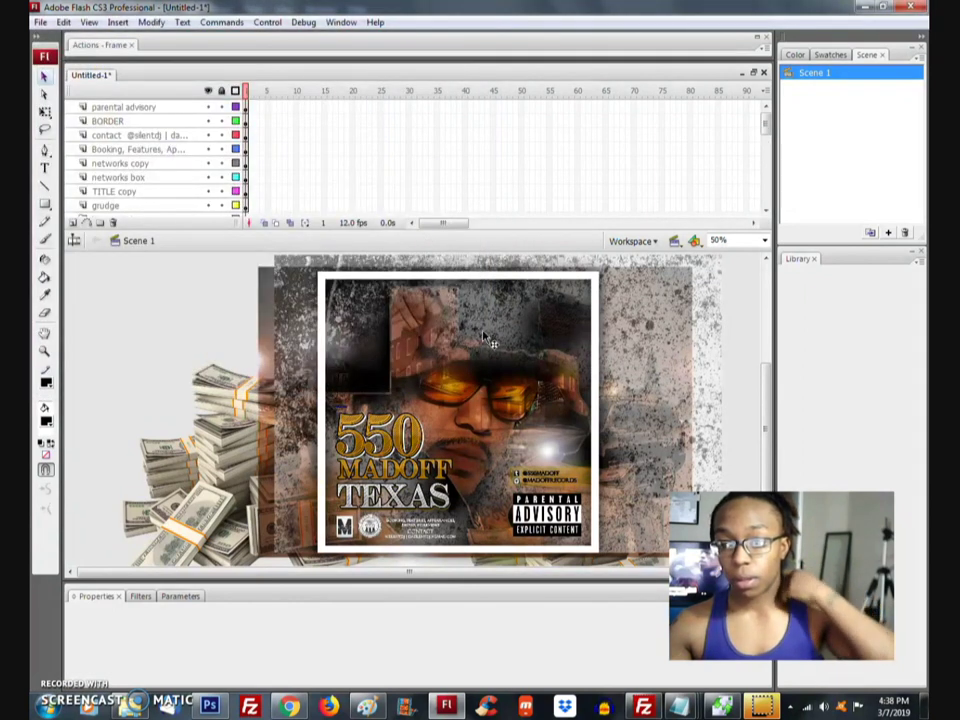
left_click_drag(765, 122, 763, 205)
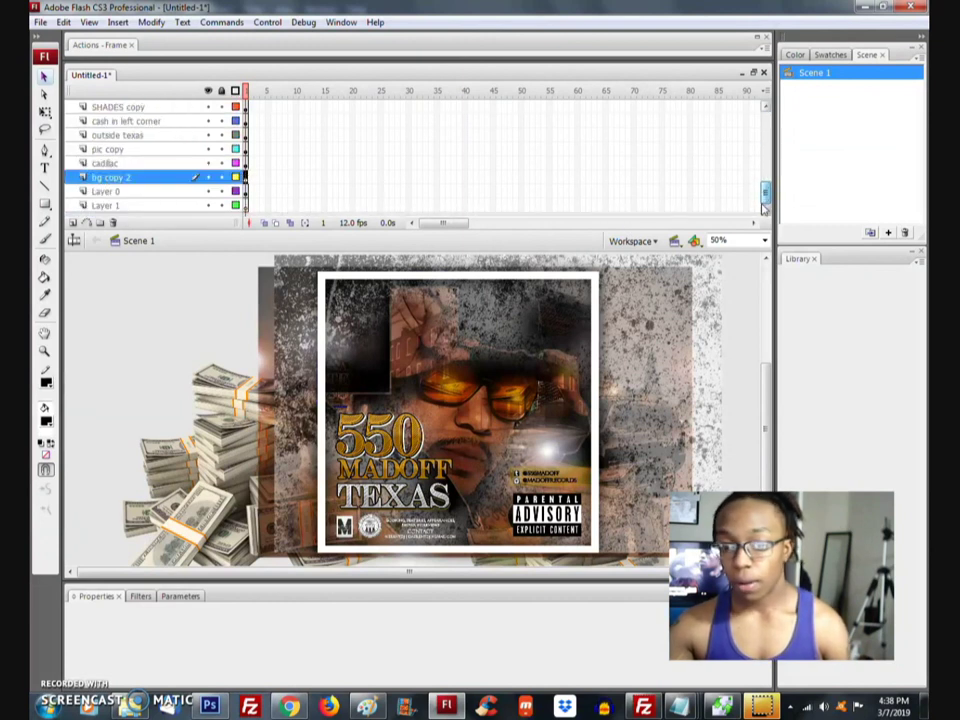
Step: Collapse the logos & lights layer folder and leave it hidden
left_click(352, 340)
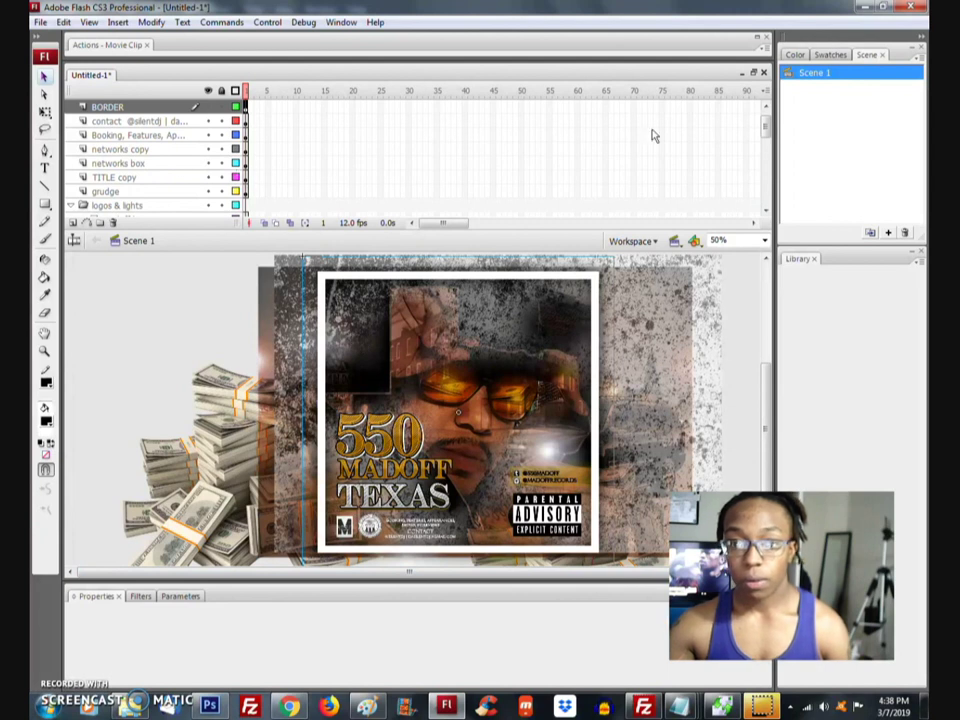
scroll(767, 122, "up", 1)
scroll(150, 168, "down", 3)
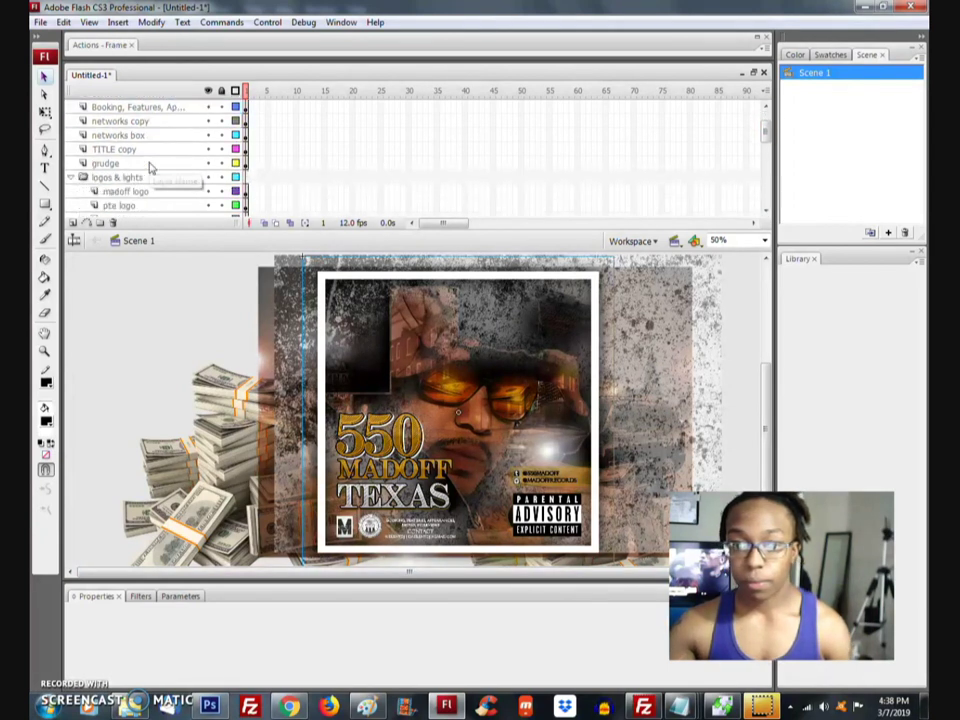
scroll(148, 167, "down", 4)
scroll(174, 167, "up", 4)
left_click(72, 178)
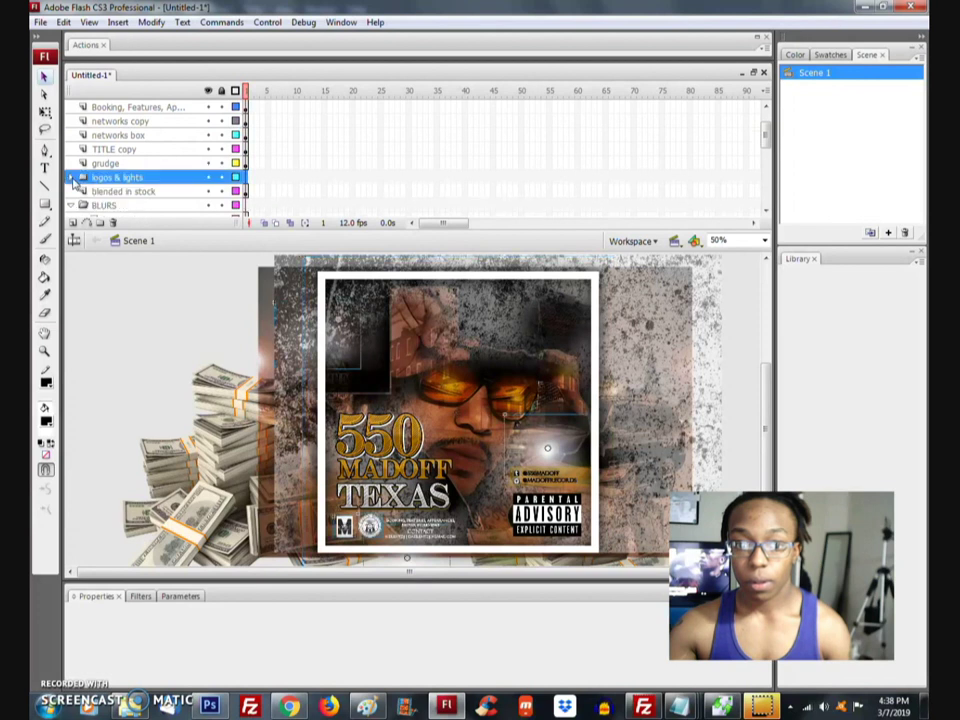
left_click(208, 177)
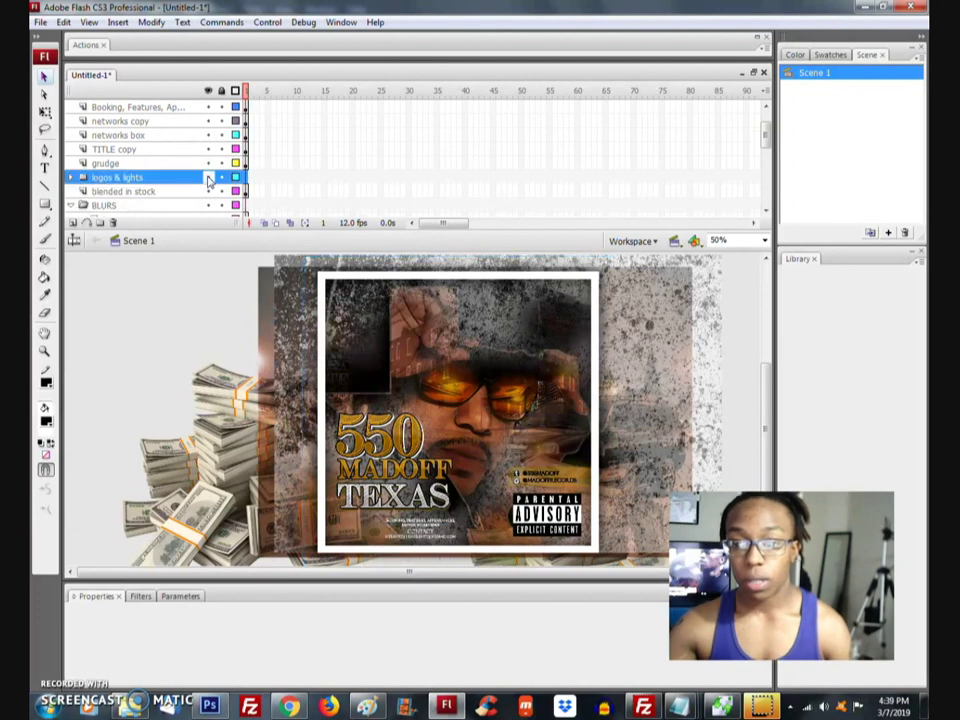
left_click(208, 177)
left_click(208, 177)
left_click(208, 177)
left_click(208, 177)
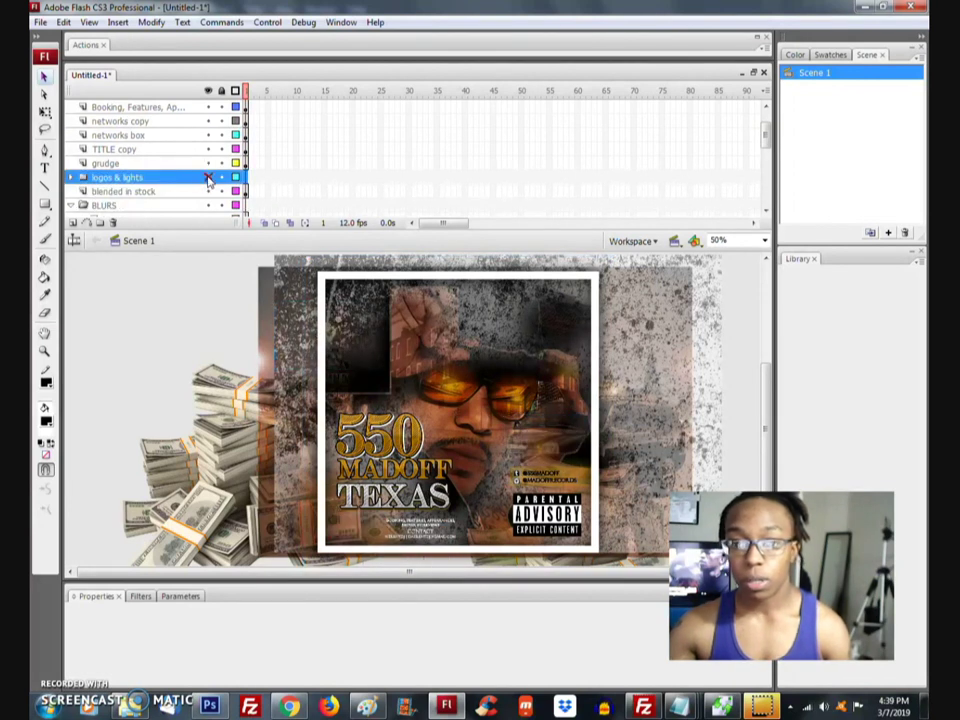
Step: Hide the blended in stock, BLURS, cash in shades, cash in right corner and texas shape layers
left_click(208, 191)
left_click(208, 205)
scroll(190, 165, "down", 3)
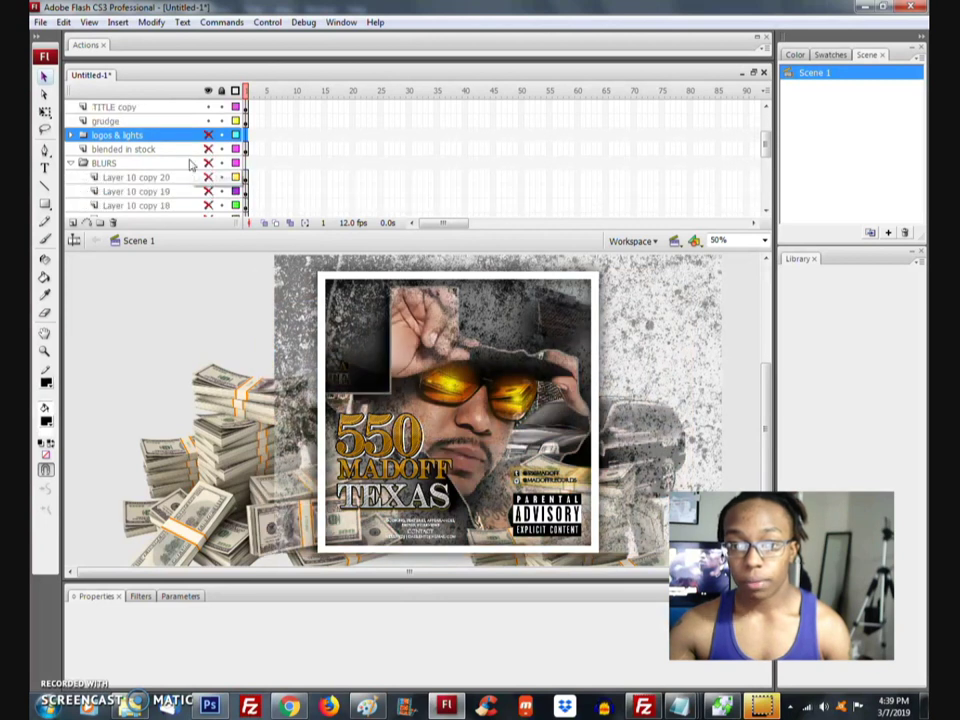
left_click(71, 163)
left_click(190, 177)
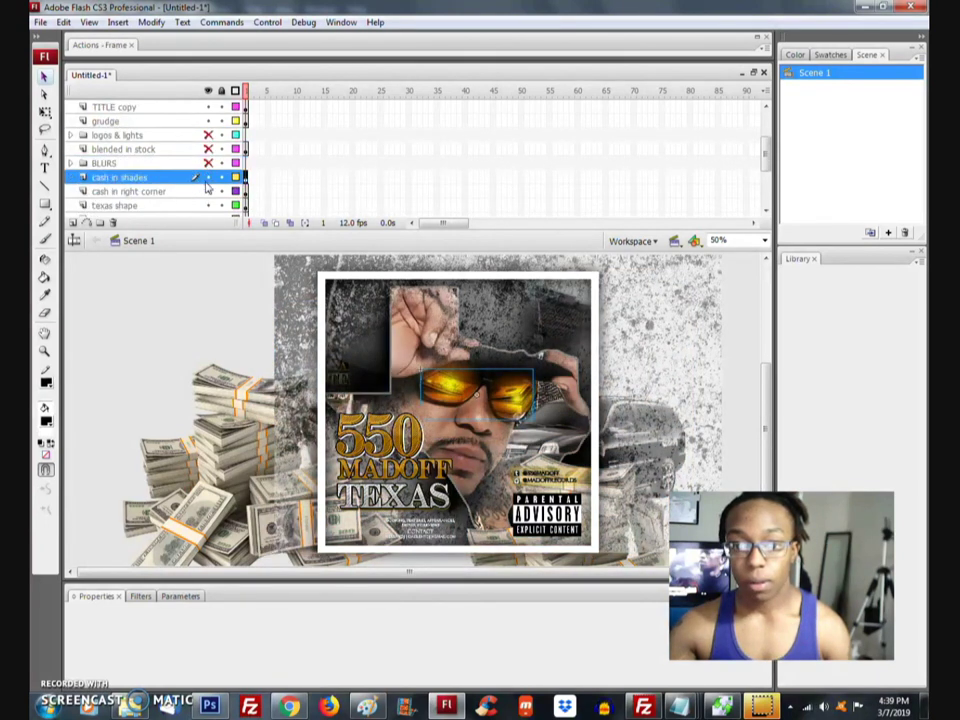
left_click(208, 177)
left_click(208, 191)
left_click(208, 205)
scroll(205, 190, "down", 3)
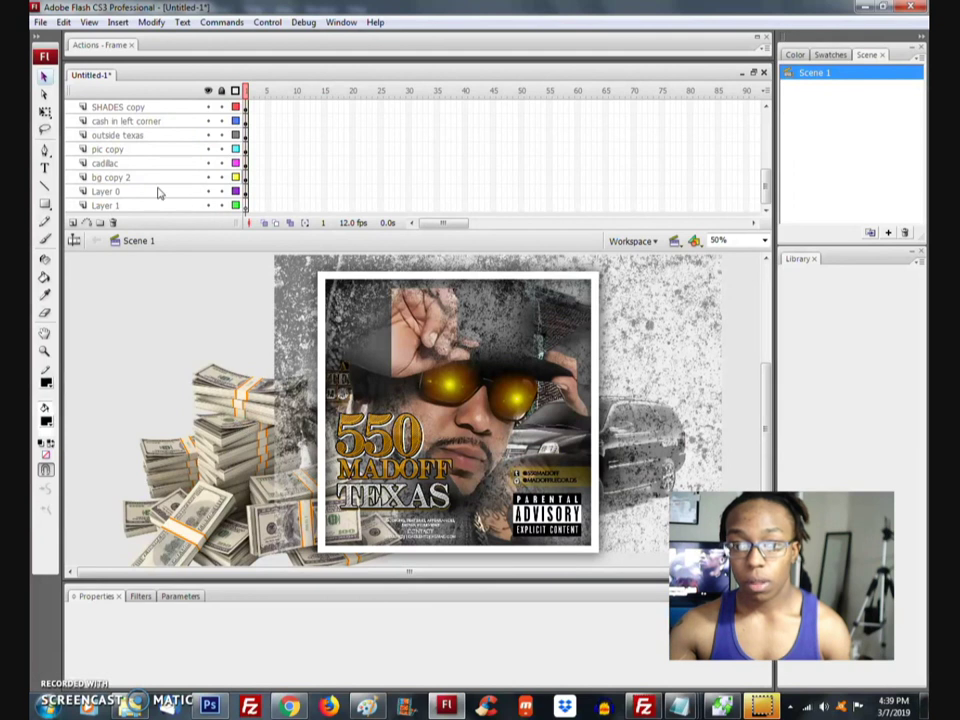
Step: Hide the layer ranges bg copy 2 through SHADES copy and grudge through networks copy
left_click(185, 192)
left_click_drag(210, 178, 212, 113)
scroll(184, 156, "up", 5)
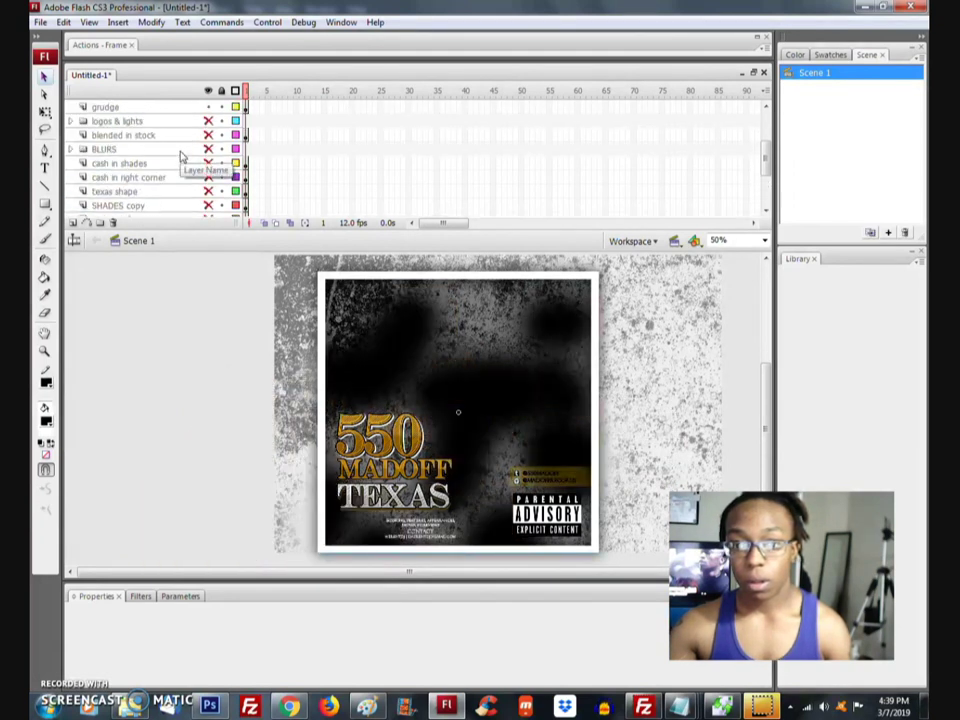
left_click_drag(217, 178, 208, 107)
scroll(208, 122, "up", 2)
scroll(180, 140, "down", 6)
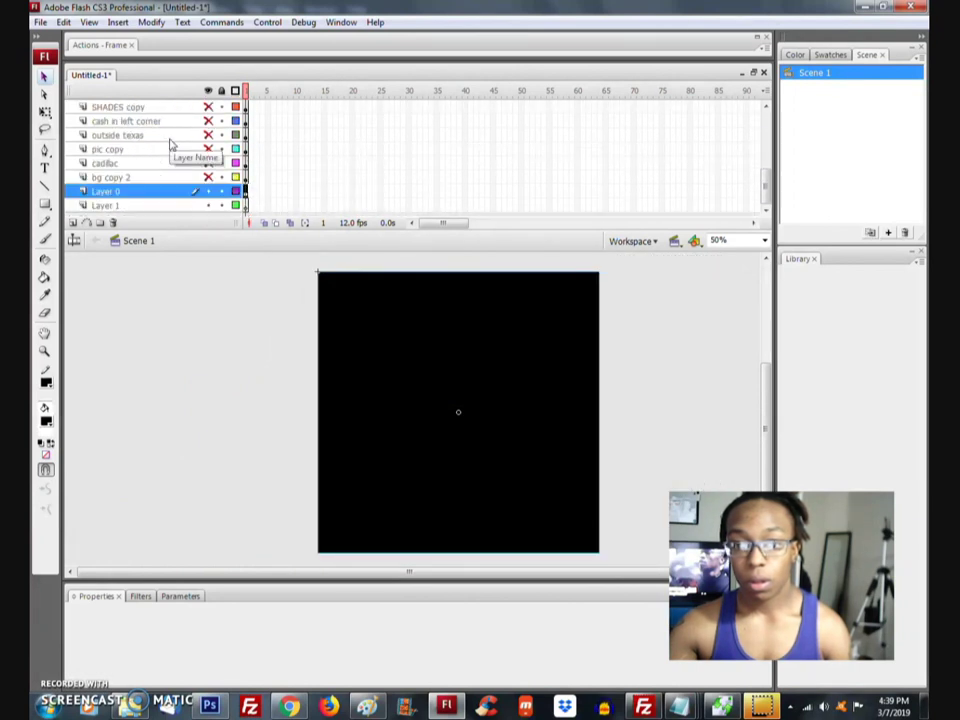
Step: Hide the black Layer 0 rectangle and deselect everything to reveal the 550 x 400 document settings
left_click(208, 191)
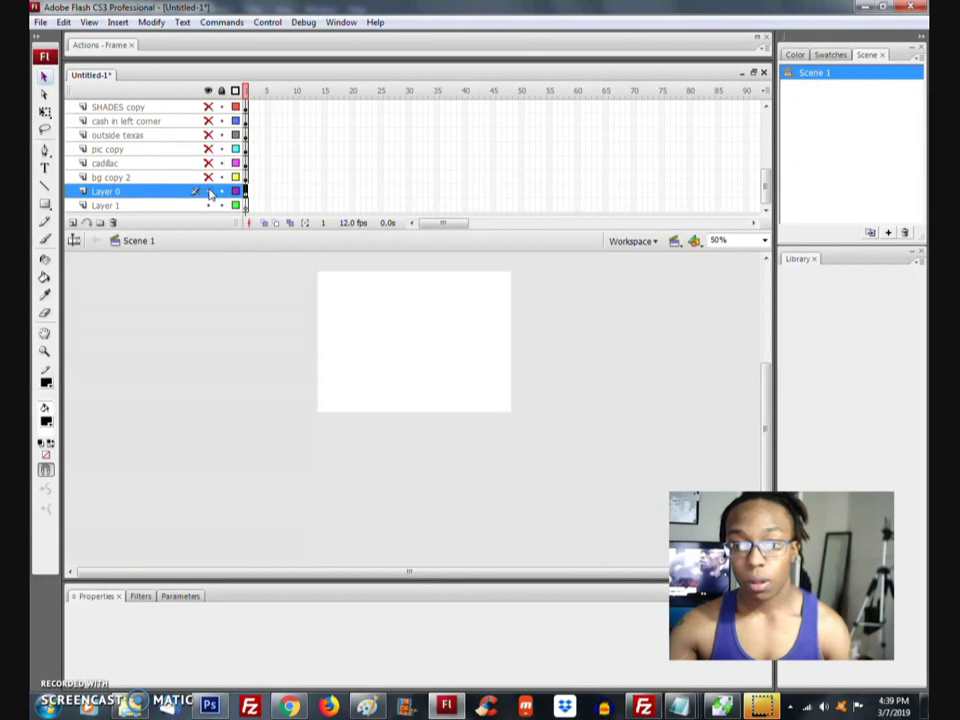
left_click(208, 191)
left_click(208, 191)
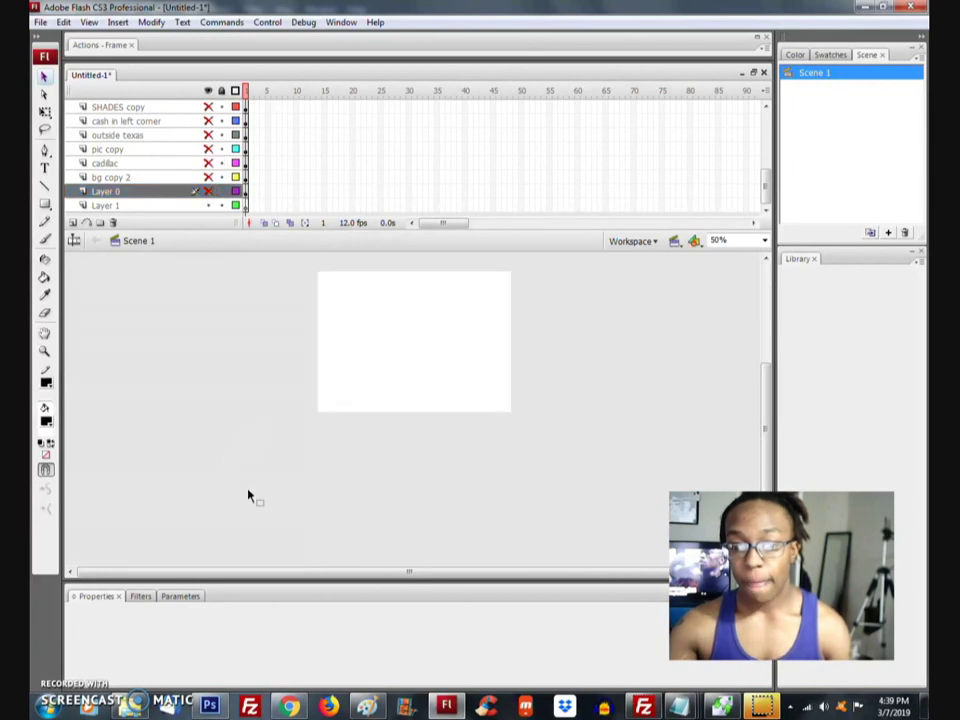
left_click(388, 378)
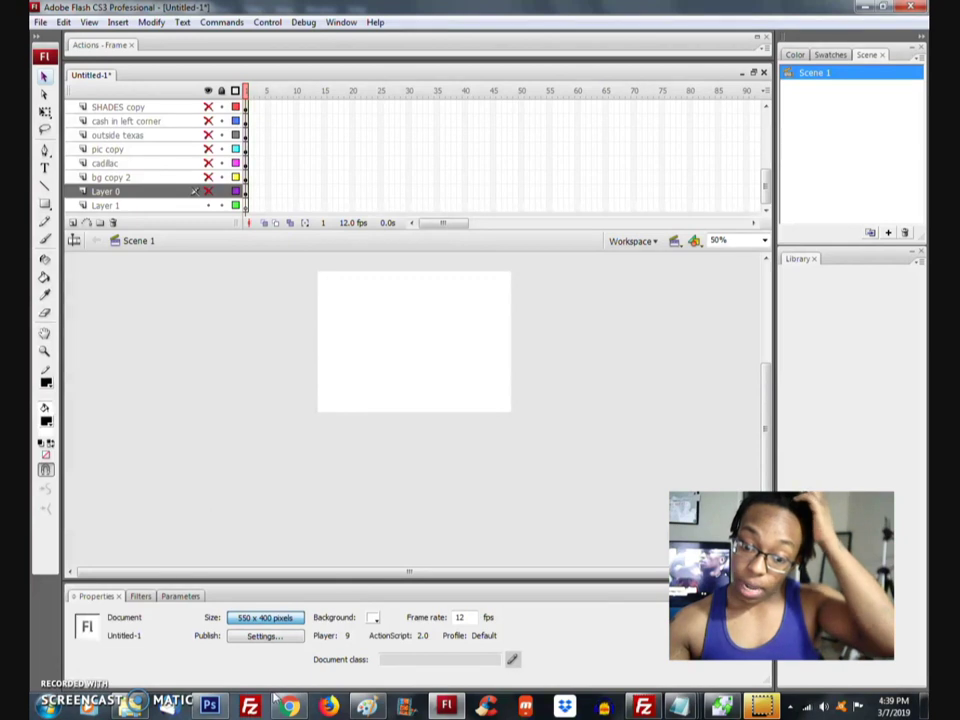
left_click(209, 706)
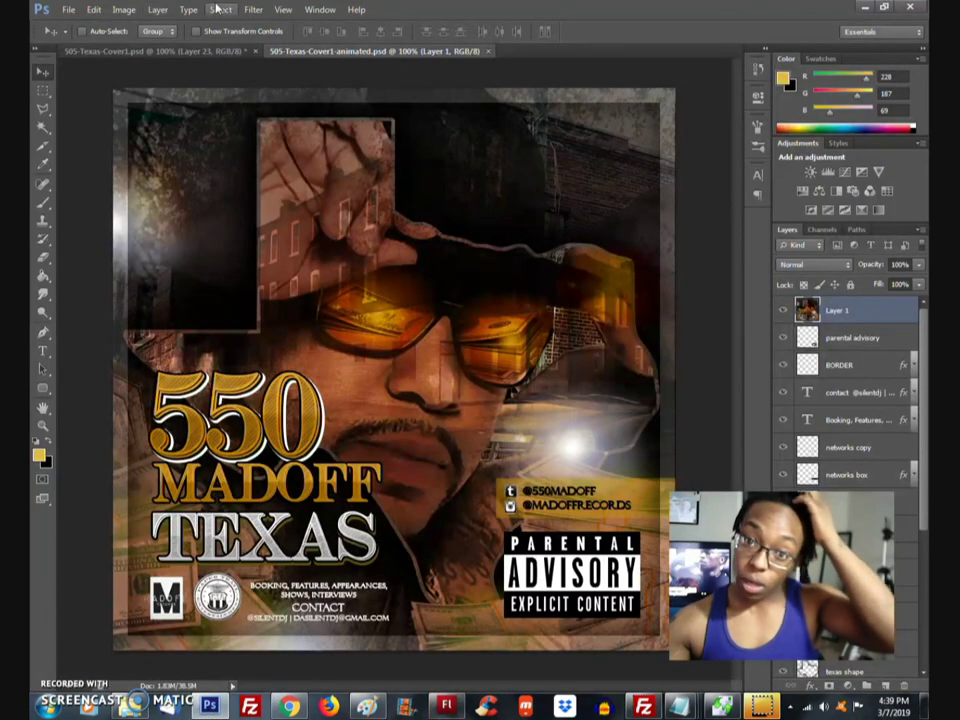
Step: Check the Photoshop cover's Image Size (800 x 800 pixels) and close it unchanged
left_click(124, 10)
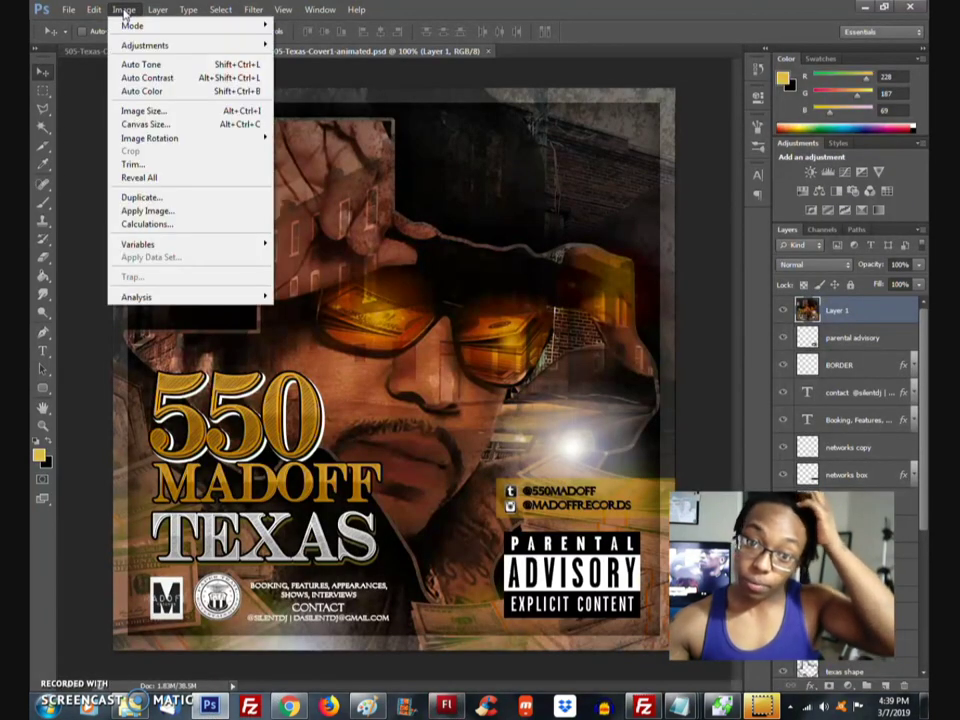
left_click(150, 110)
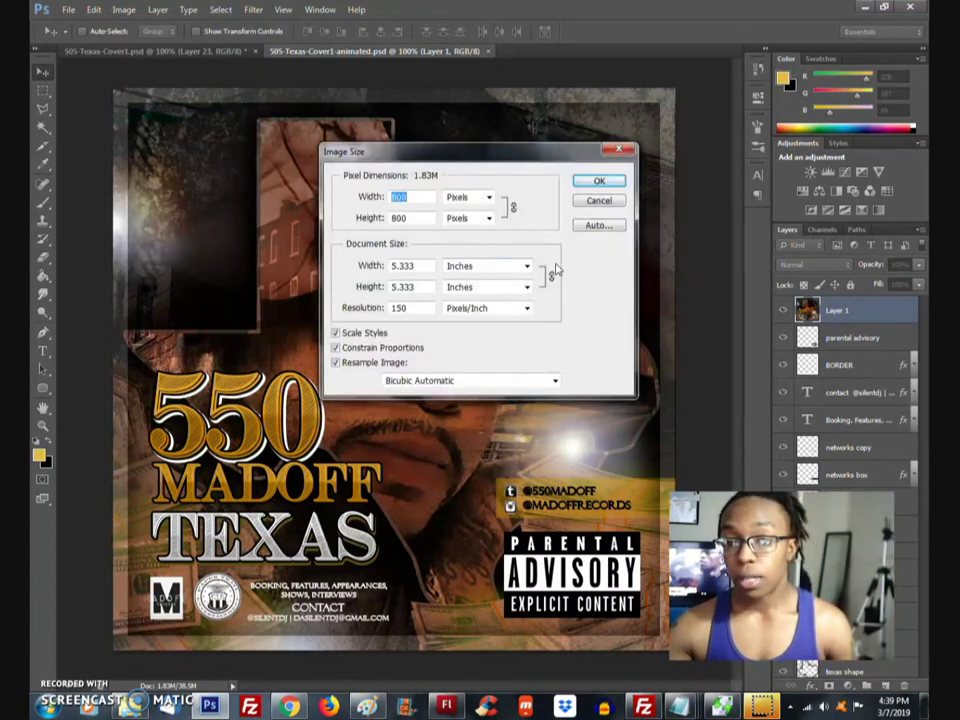
left_click(601, 203)
Step: Set the Flash stage width and height to 800 in Document Properties
left_click(446, 707)
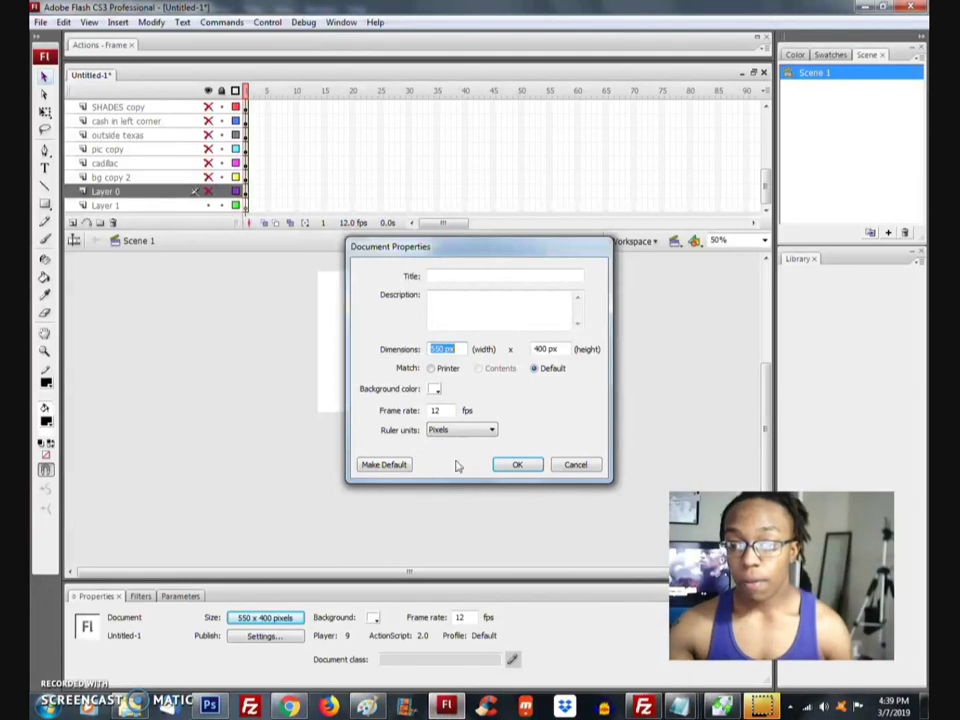
type("800")
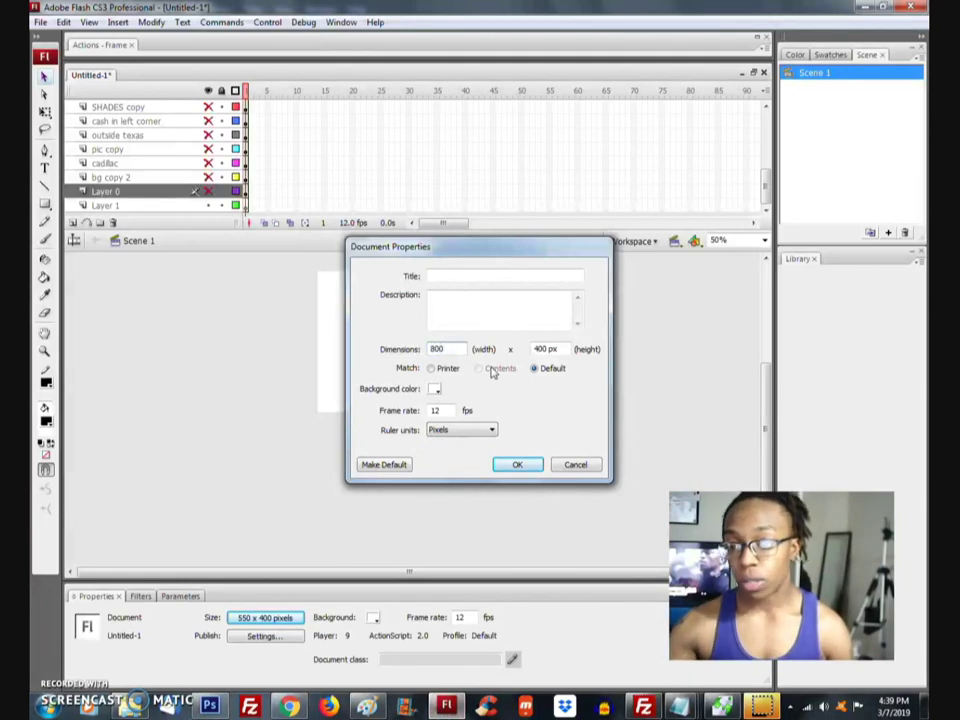
key("Tab")
type("80")
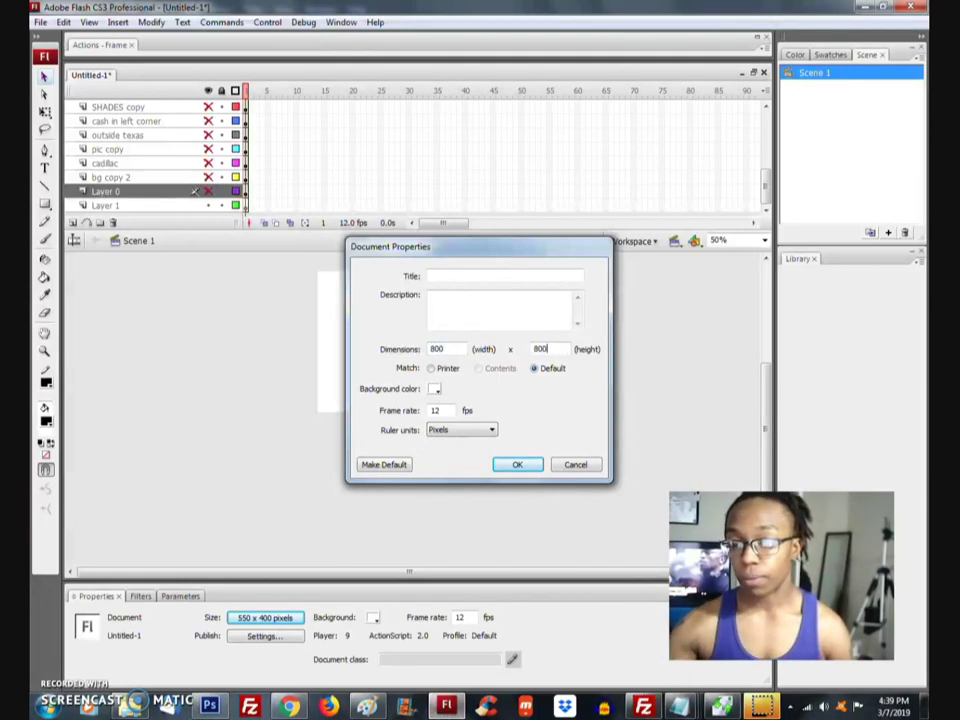
key("Return")
Step: Keep Layer 0 hidden, unhide the cadillac and bg copy 2 layers, and select the imported cover bitmap
left_click(209, 193)
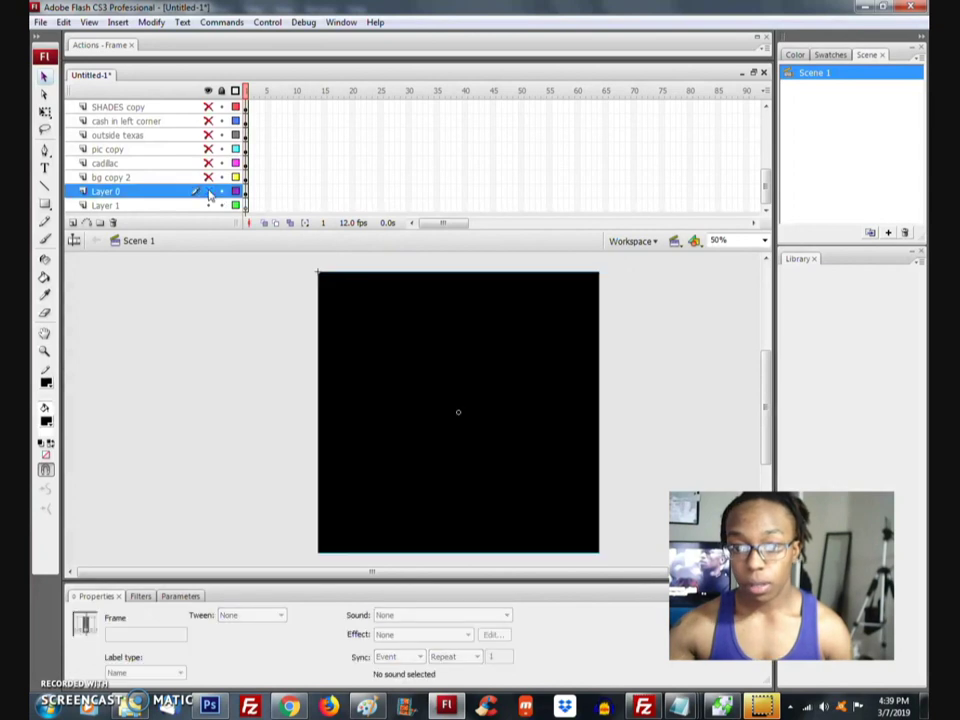
left_click(208, 191)
left_click(208, 163)
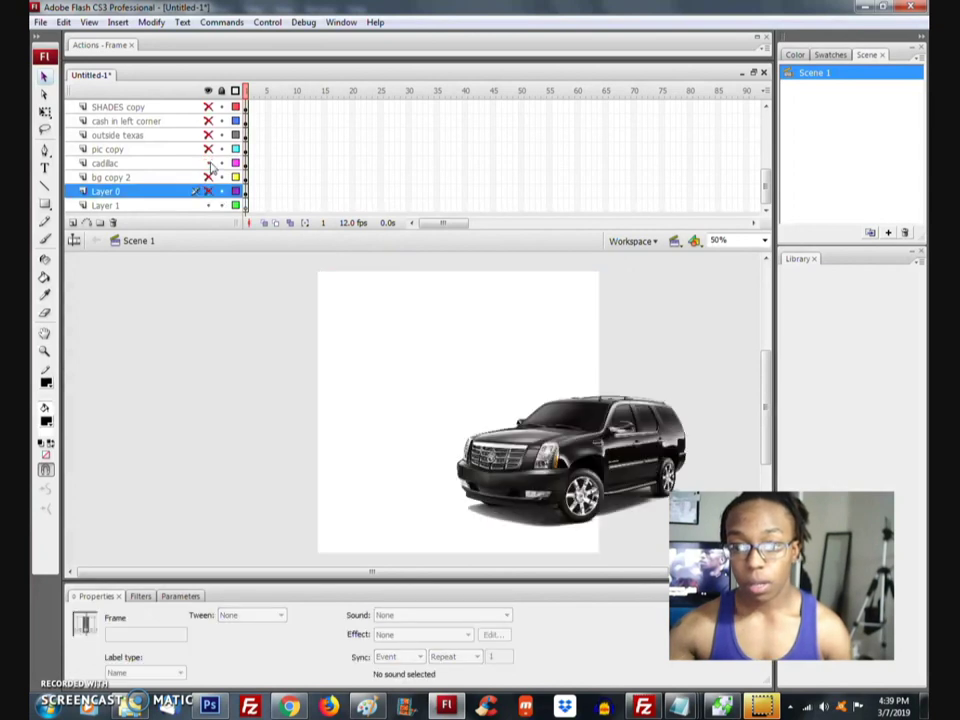
left_click(208, 177)
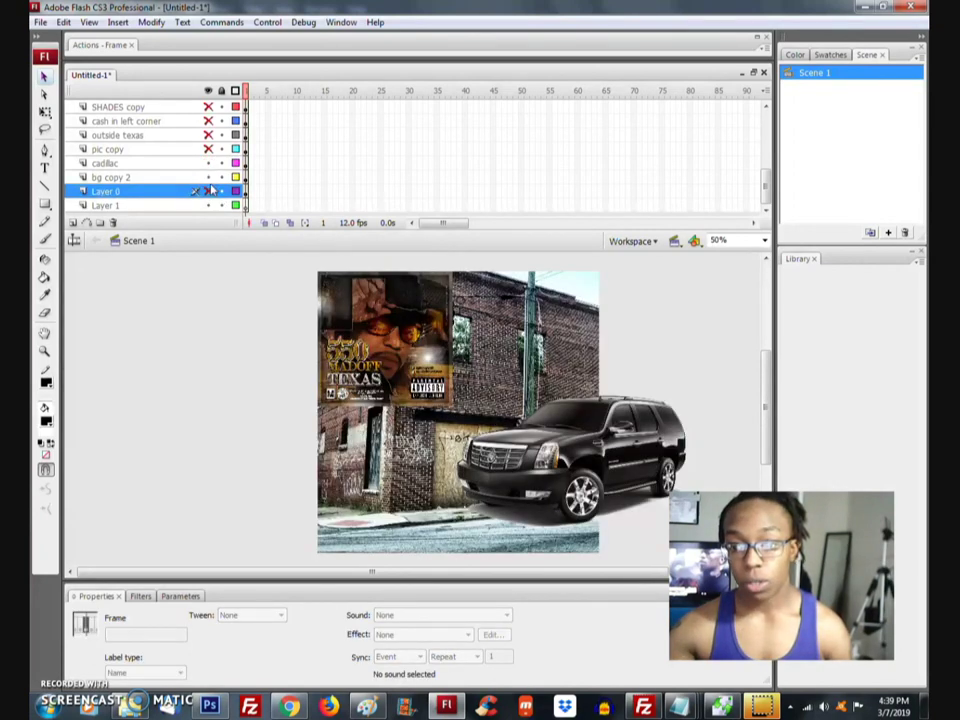
left_click(322, 282)
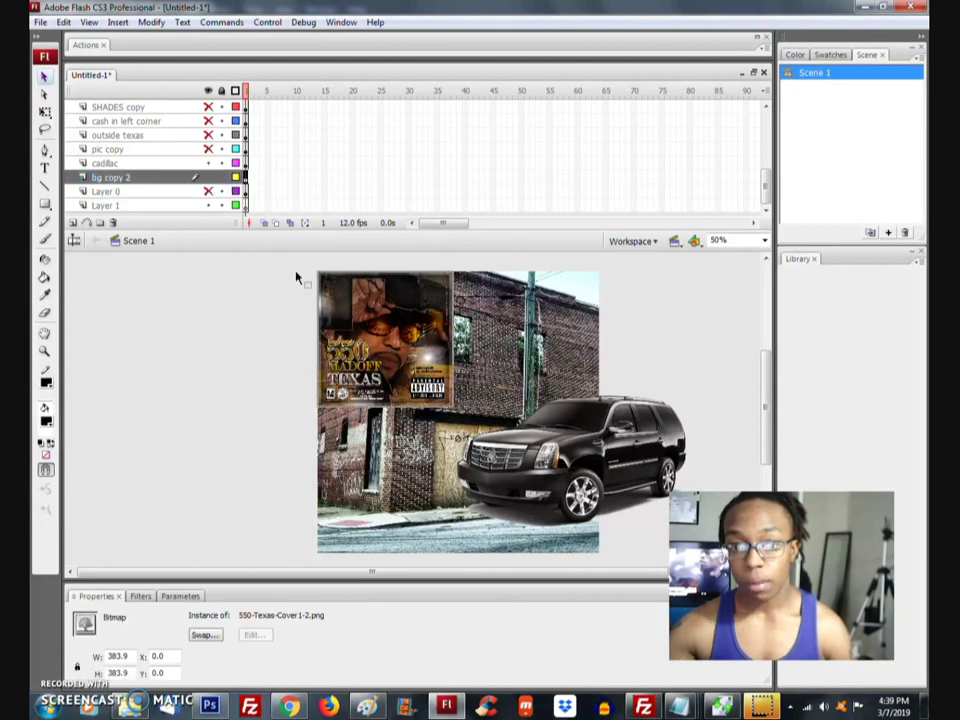
Step: Position the album cover on the building background and insert a new layer above bg copy 2
left_click_drag(359, 351, 205, 379)
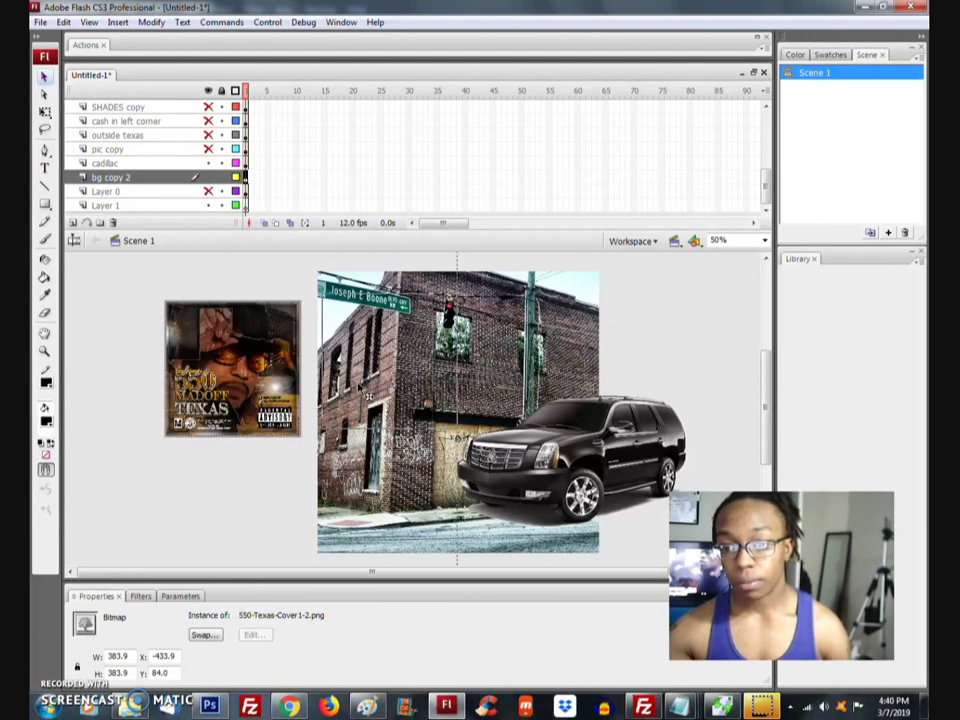
left_click_drag(232, 368, 389, 358)
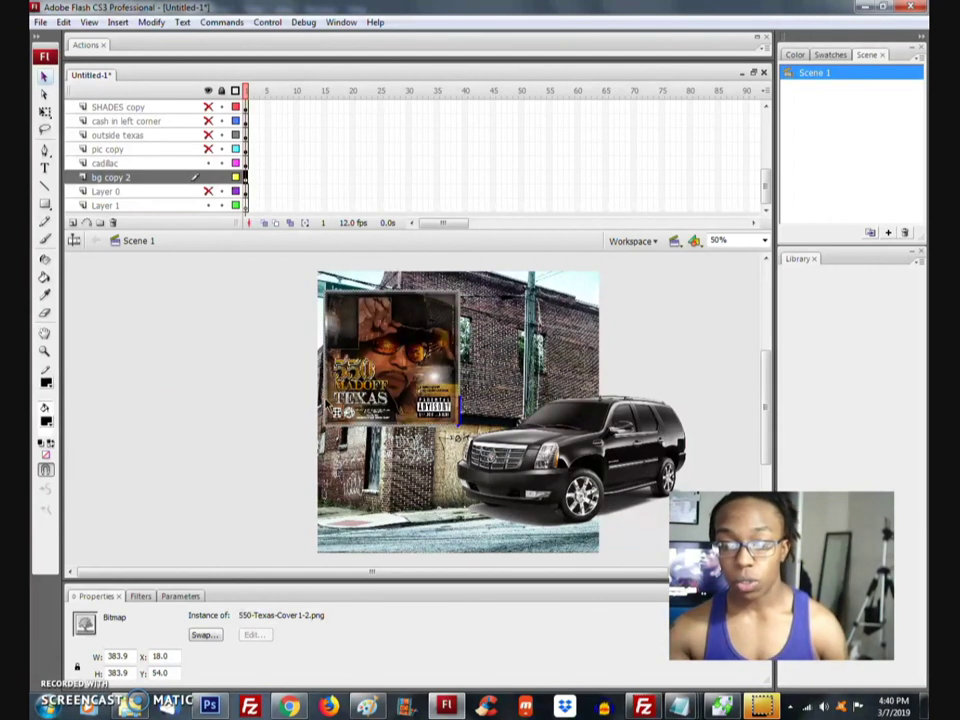
left_click_drag(412, 398, 405, 398)
right_click(405, 398)
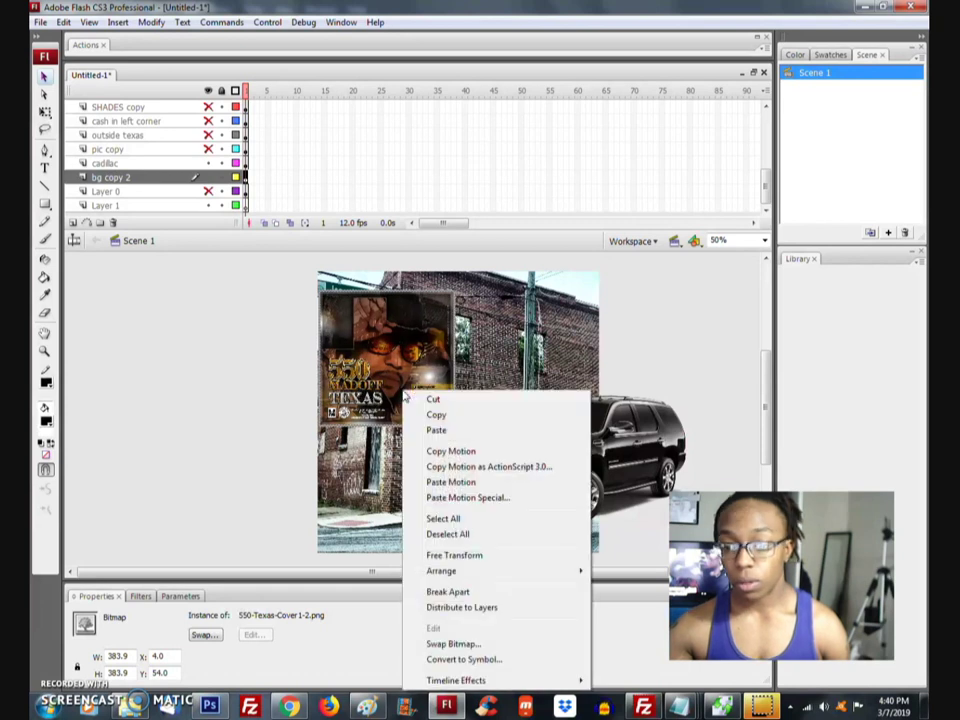
left_click(436, 414)
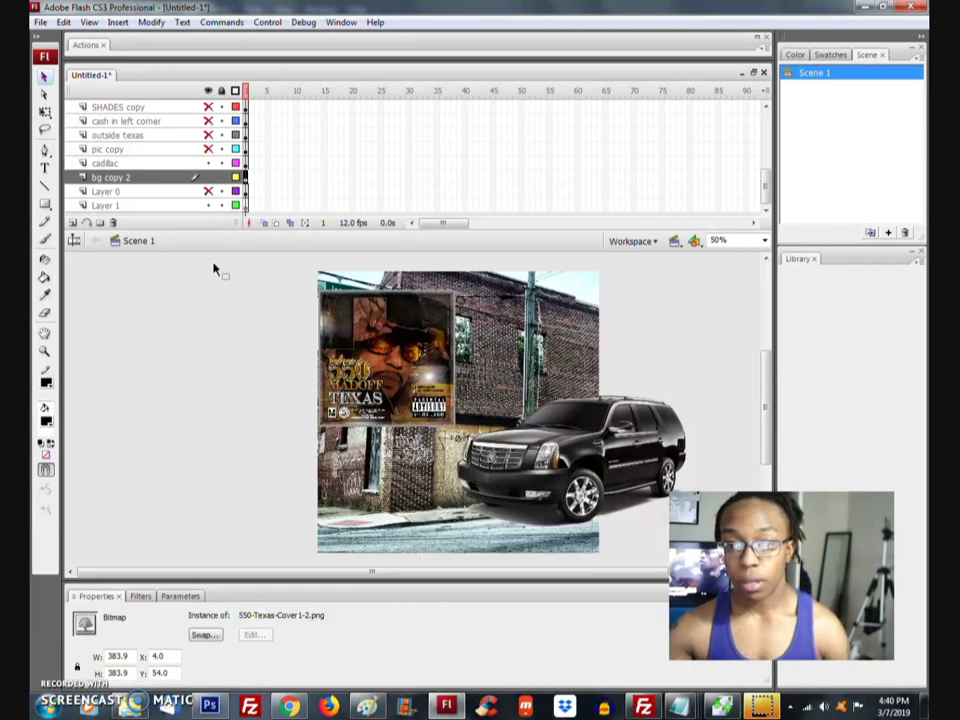
scroll(165, 152, "down", 1)
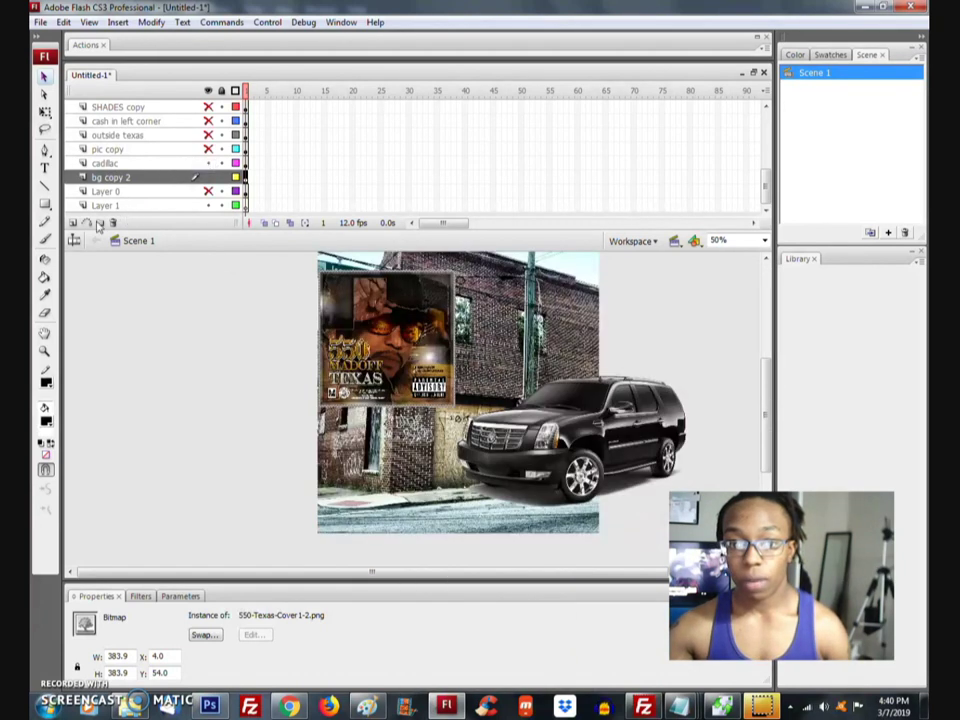
left_click(72, 224)
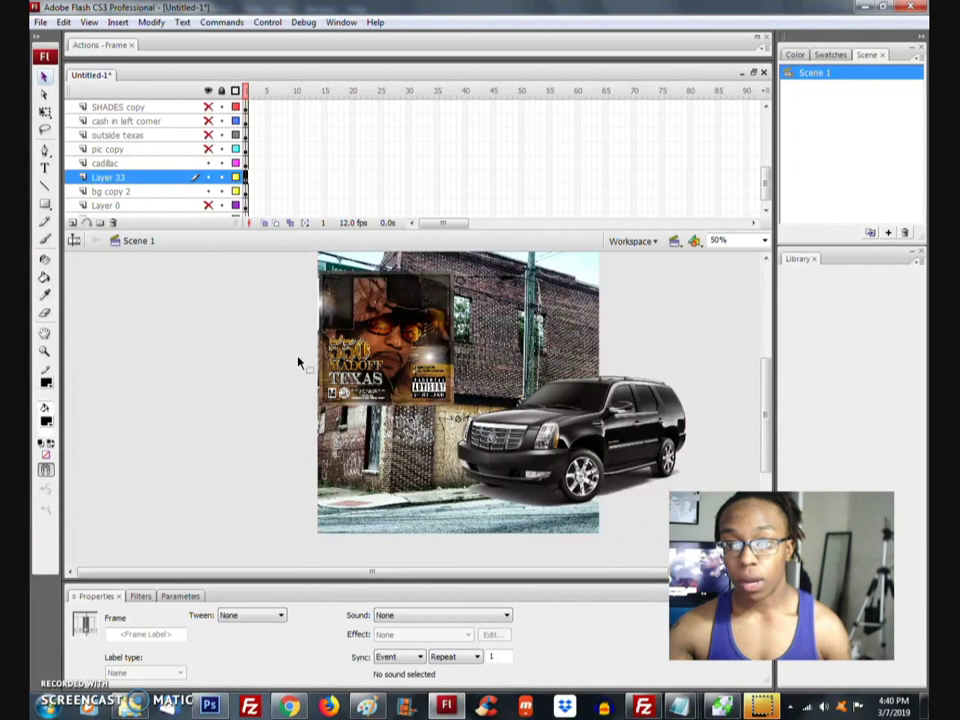
Step: Rename the new layer to 'final image' and paste the album cover onto it
double_click(105, 177)
type("final image")
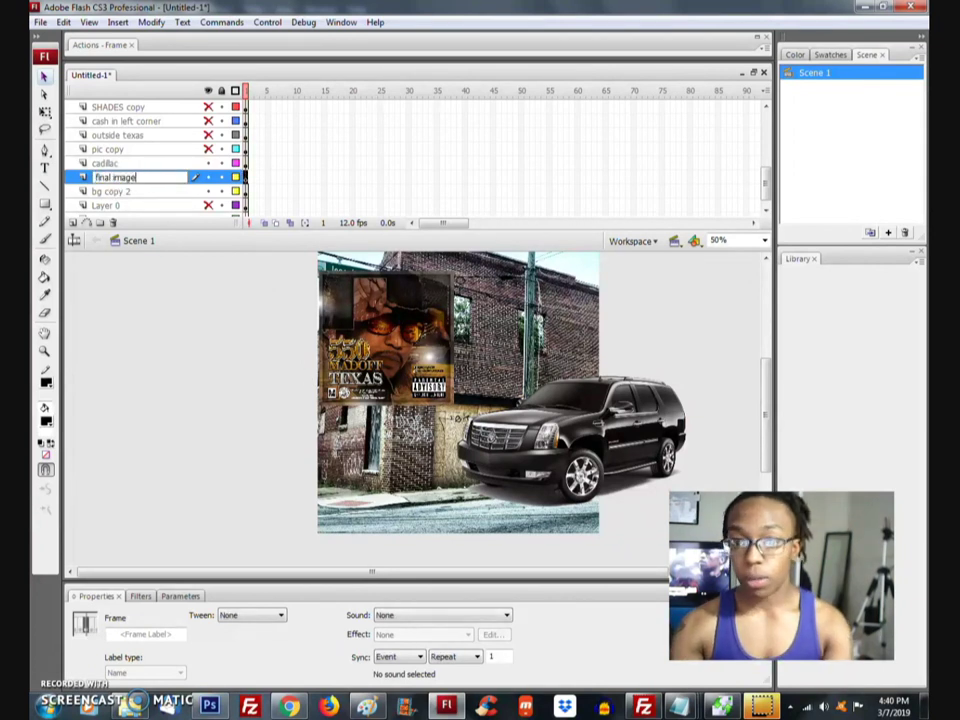
key("Return")
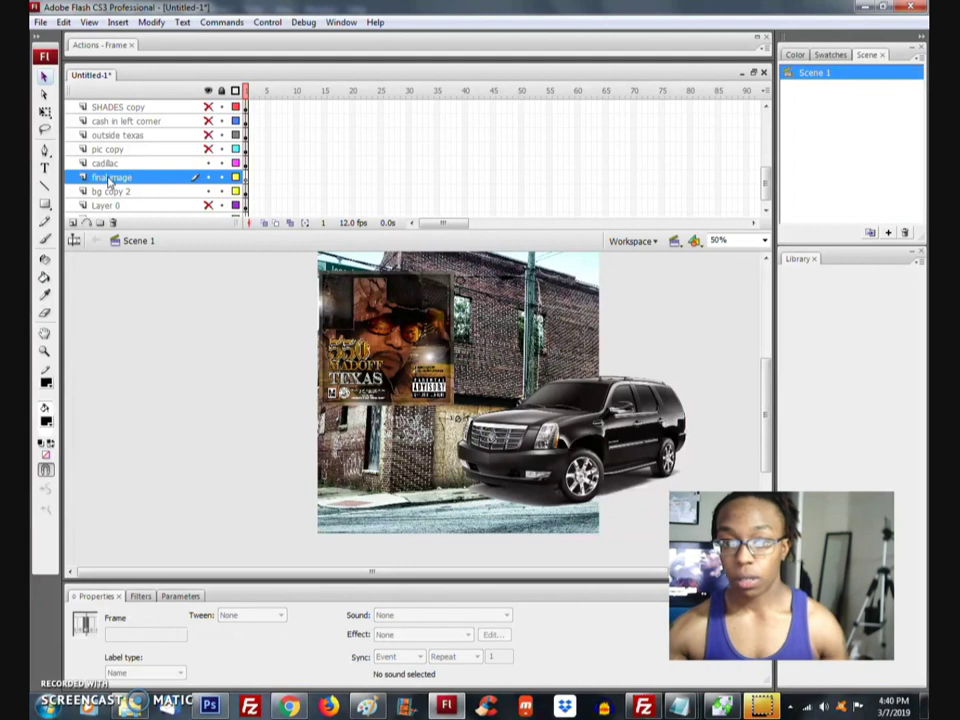
right_click(275, 318)
left_click(332, 354)
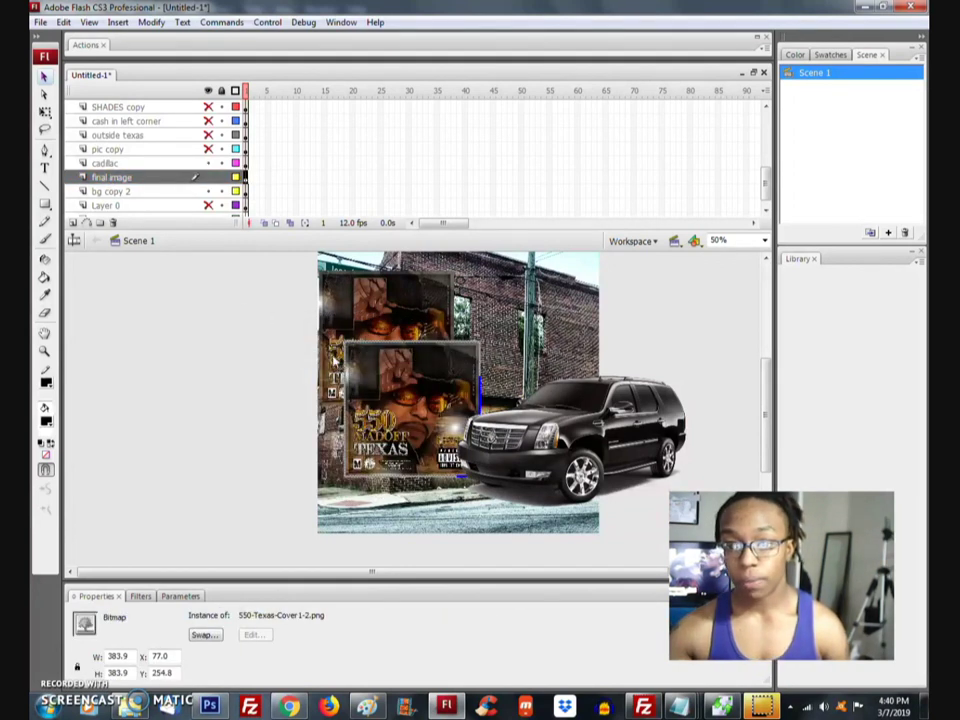
Step: Delete the original album cover from bg copy 2, then show final image's pasted cover again
left_click(205, 178)
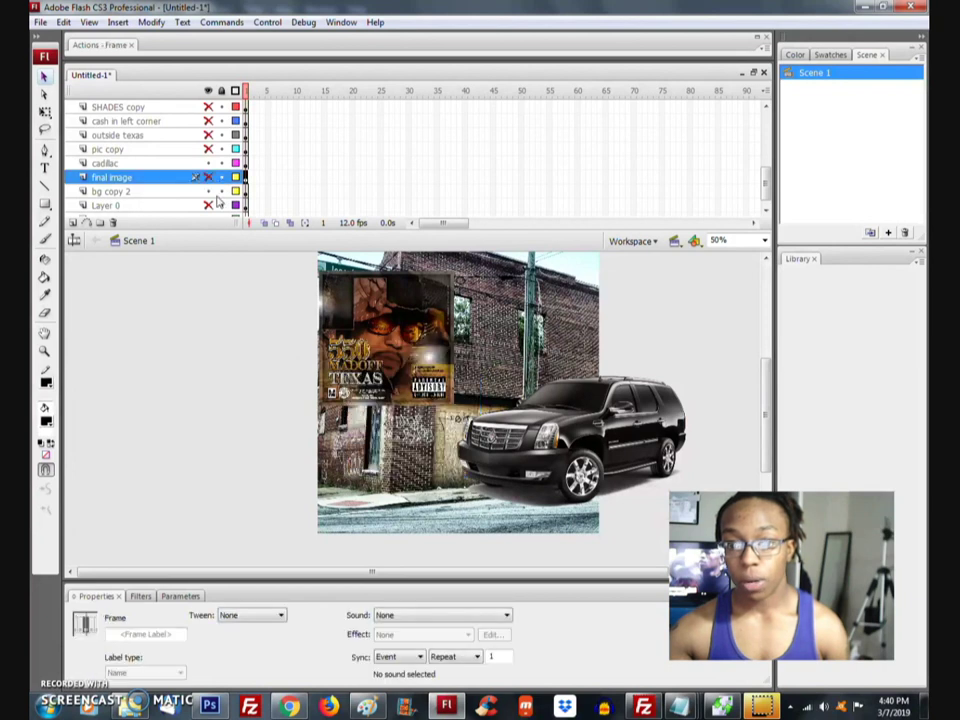
left_click(372, 310)
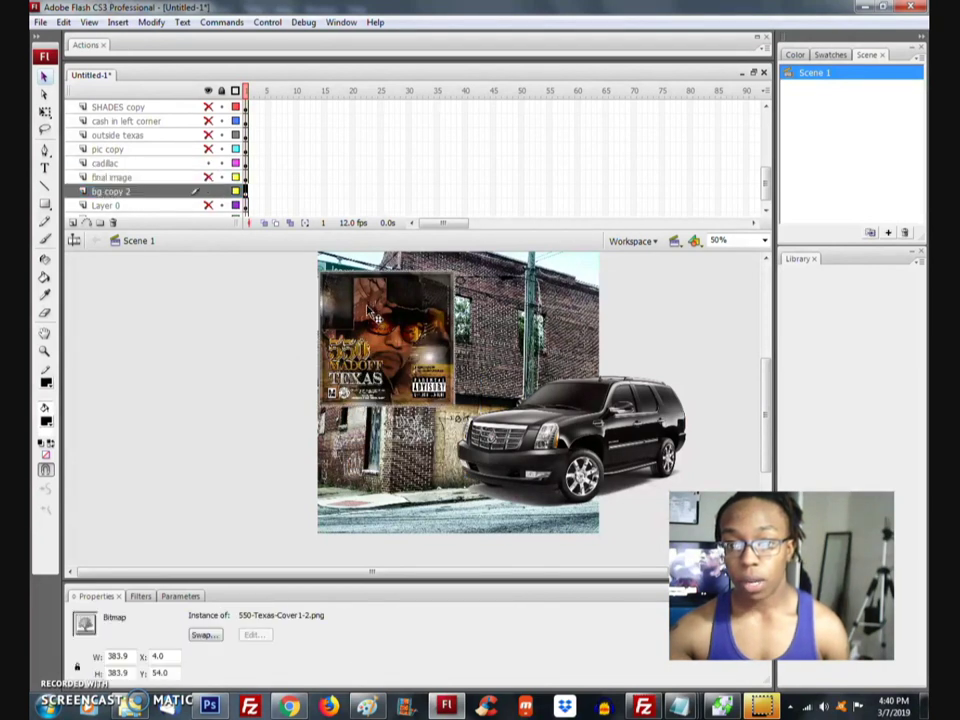
key("Delete")
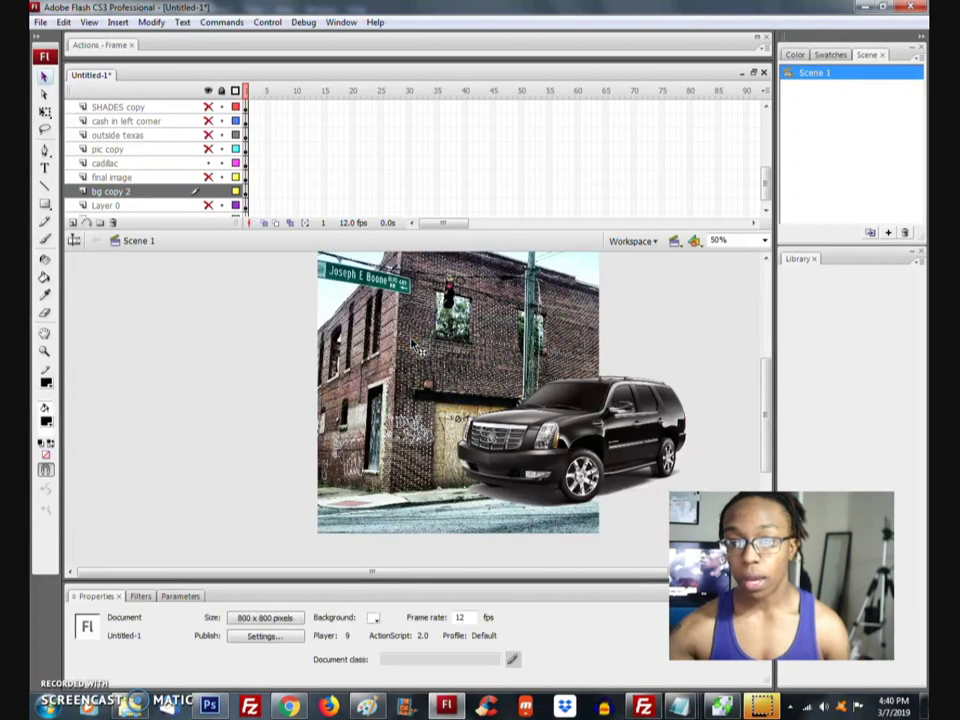
left_click(203, 178)
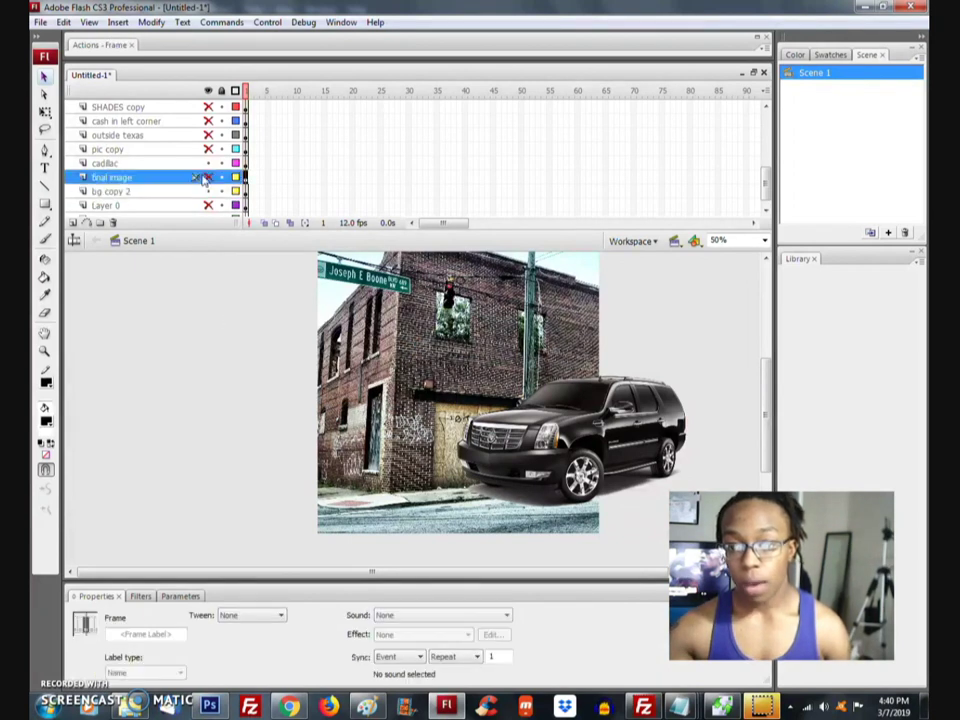
left_click(208, 177)
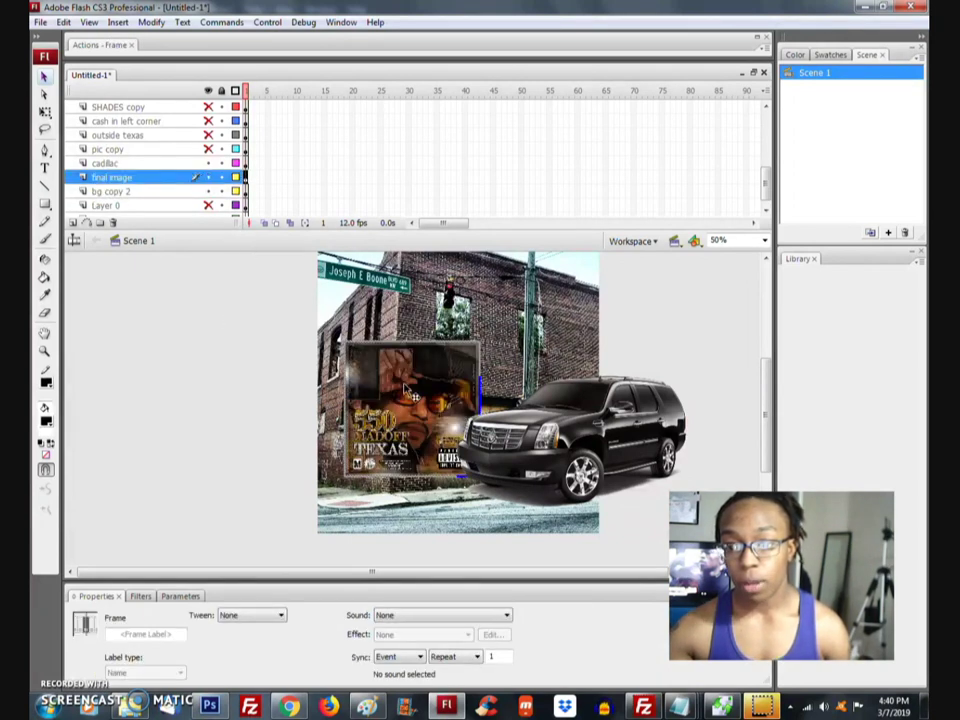
left_click(360, 348)
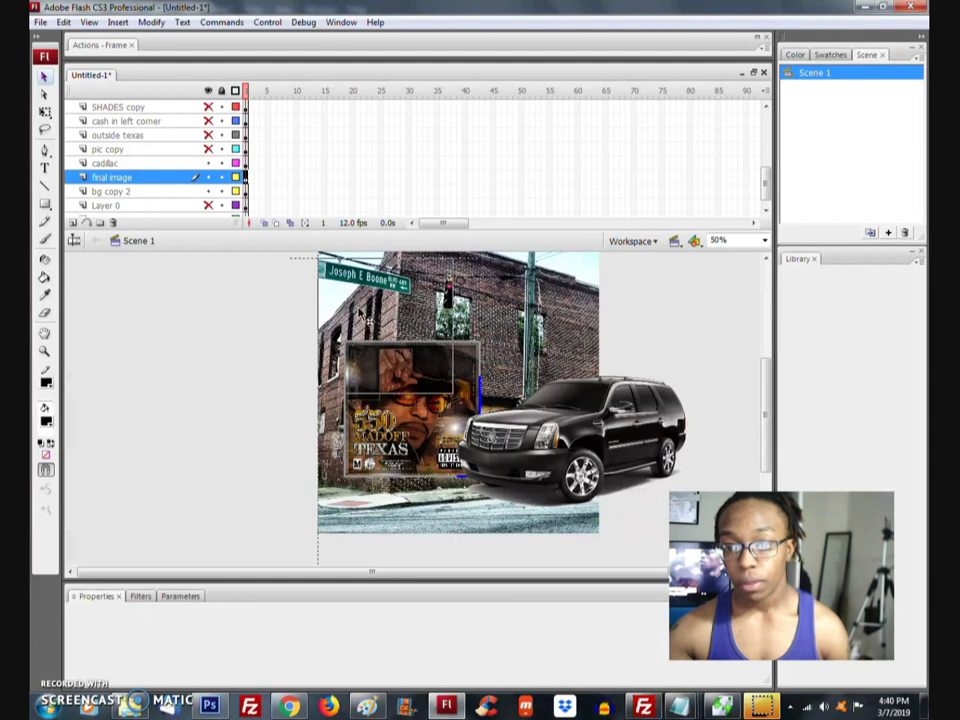
Step: Enlarge the album cover with Free Transform and position it over the stage
left_click_drag(365, 355, 338, 263)
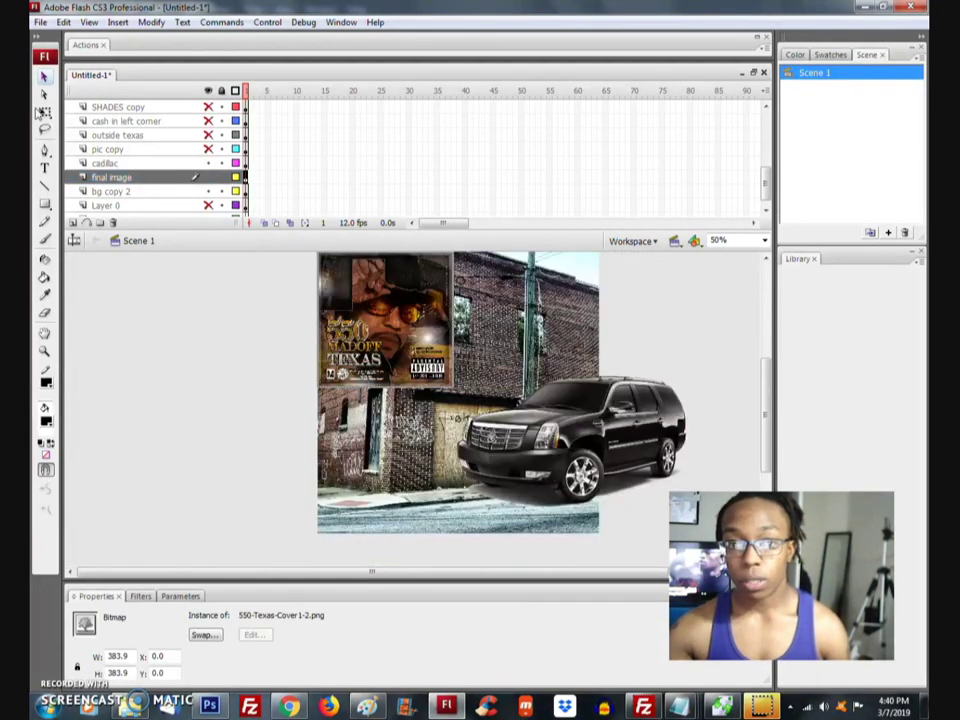
left_click(44, 111)
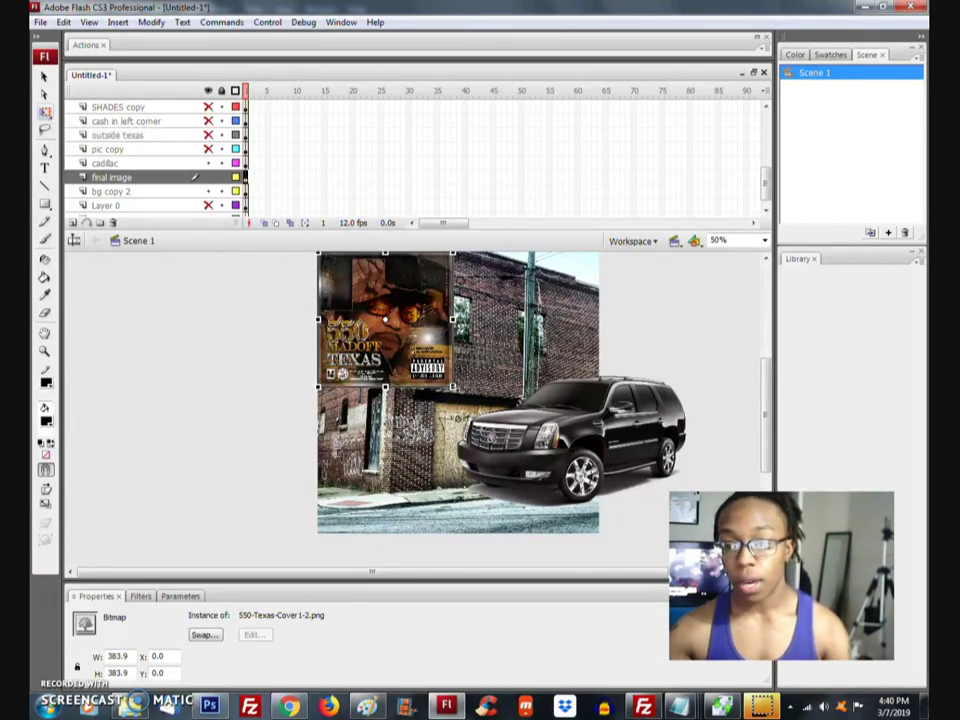
left_click_drag(318, 387, 254, 451)
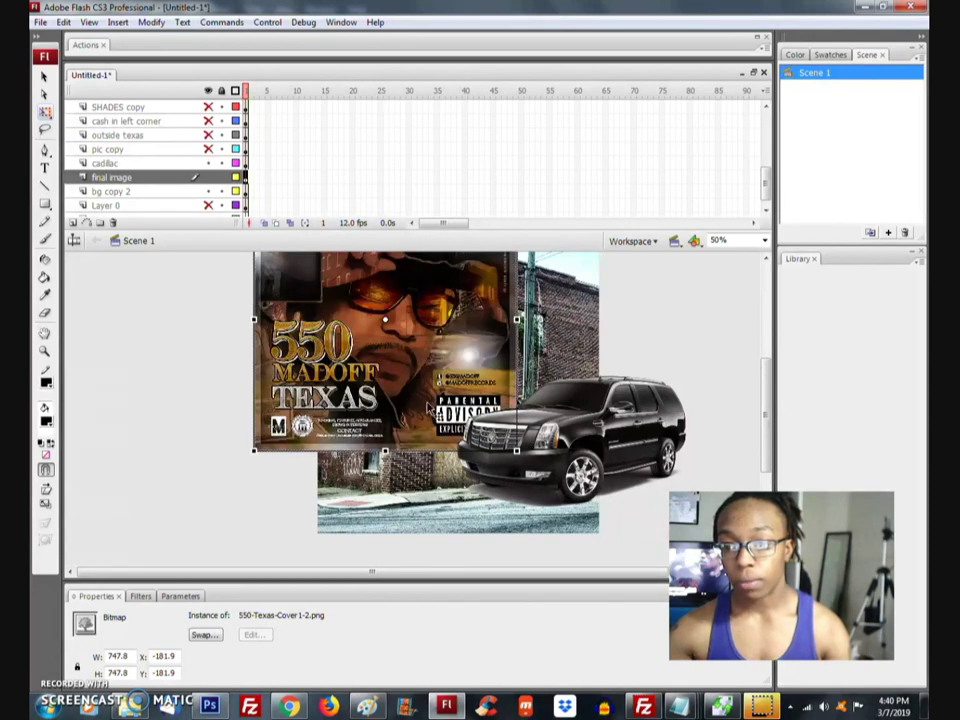
left_click_drag(428, 410, 505, 490)
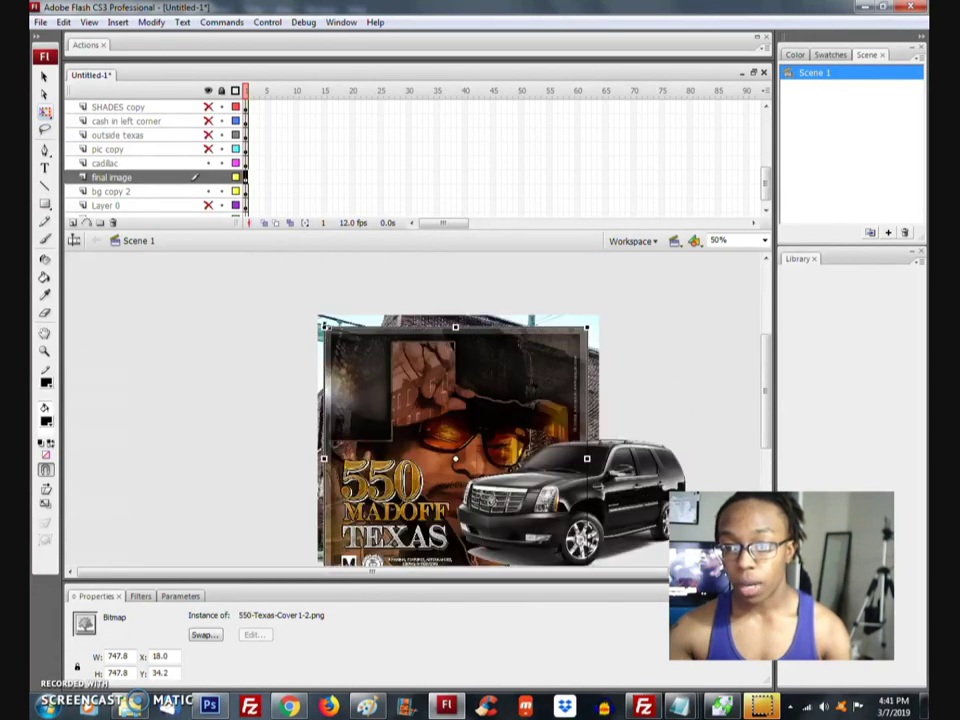
left_click_drag(312, 325, 318, 318)
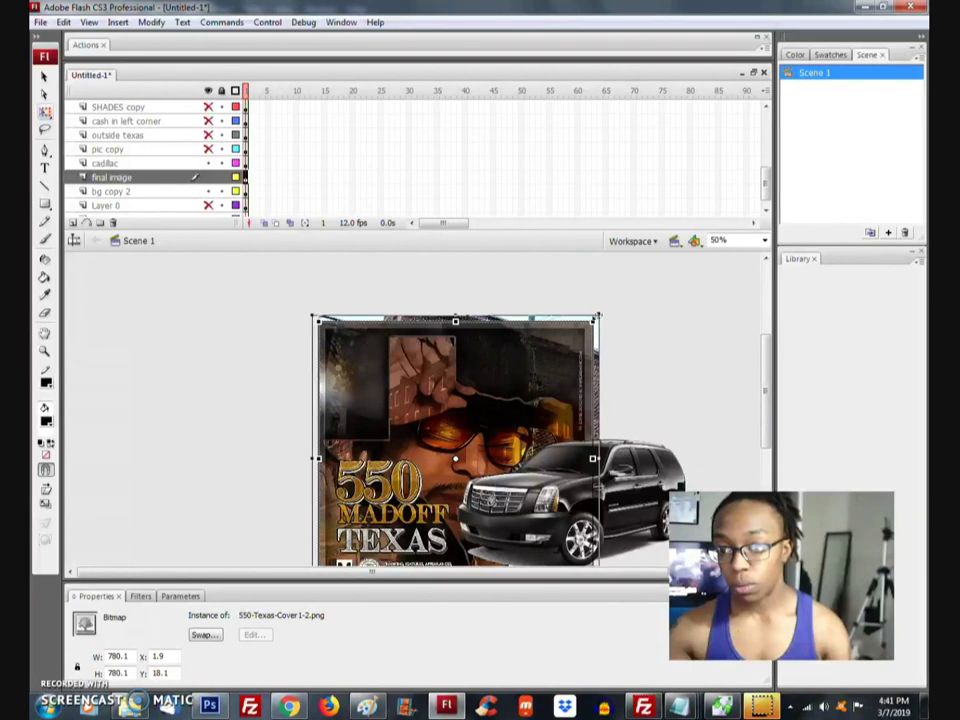
left_click_drag(592, 320, 643, 321)
scroll(653, 321, "down", 5)
scroll(660, 330, "up", 3)
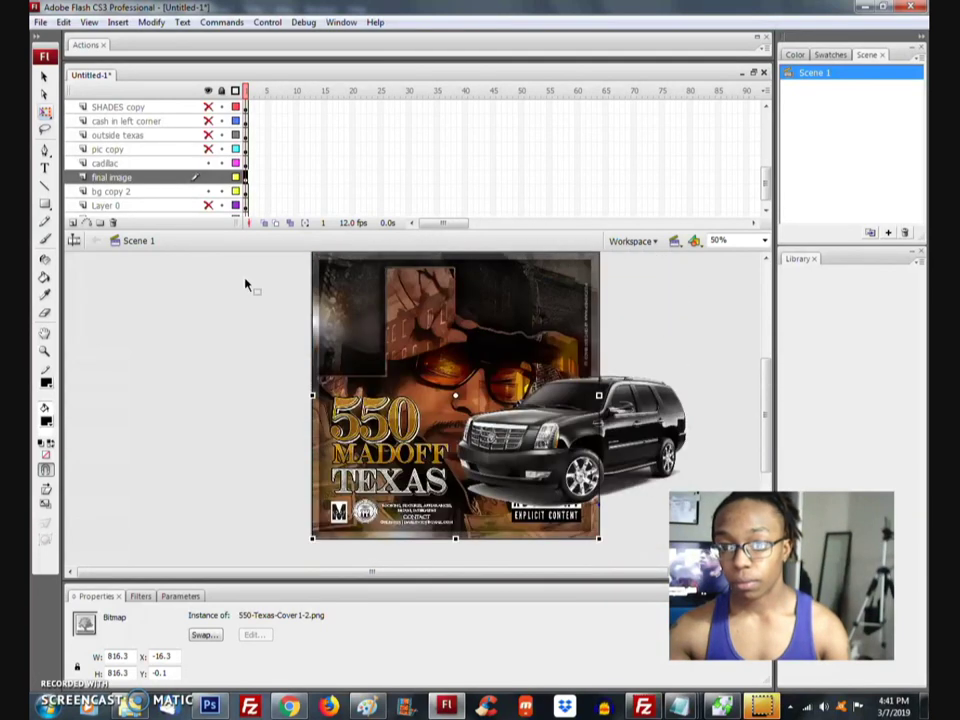
left_click(180, 177)
left_click(208, 177)
left_click(208, 177)
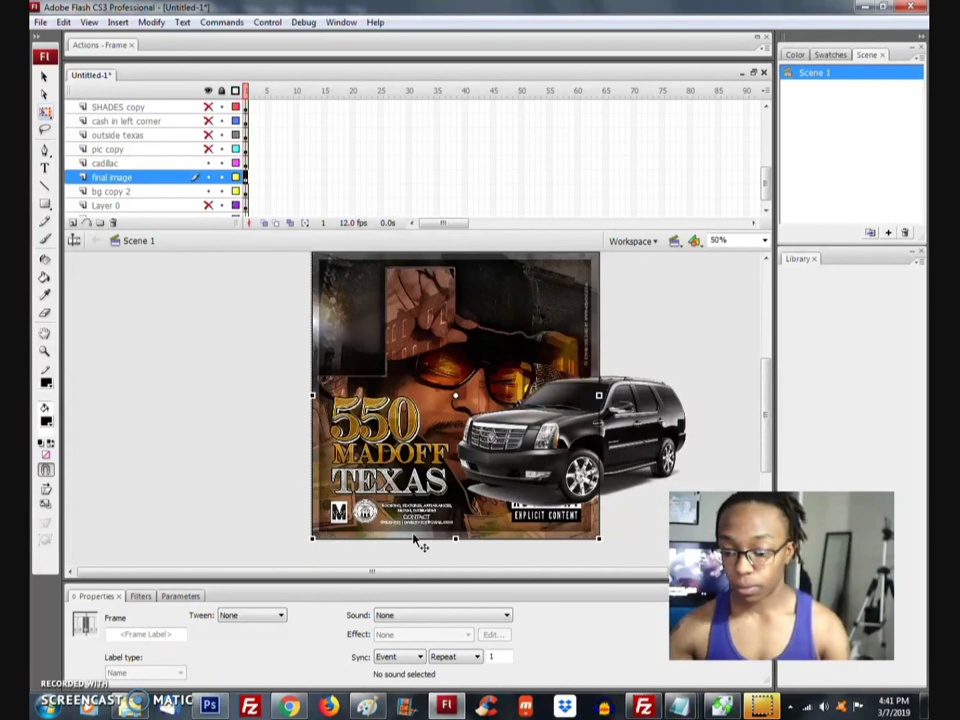
key("Right")
key("Right")
key("Right")
key("Right")
key("Right")
key("Right")
key("Right")
key("Right")
key("Right")
key("Right")
key("Right")
key("Right")
key("Right")
key("Right")
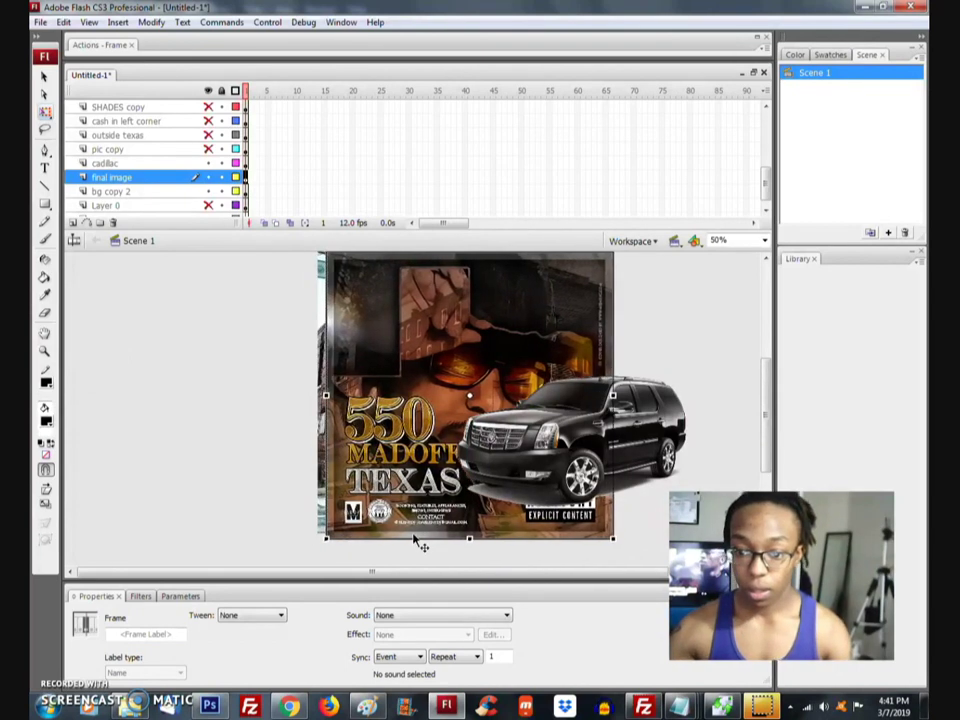
key("Left")
key("Left")
key("Left")
key("Left")
key("Left")
key("Left")
key("Left")
key("Left")
key("Left")
key("Left")
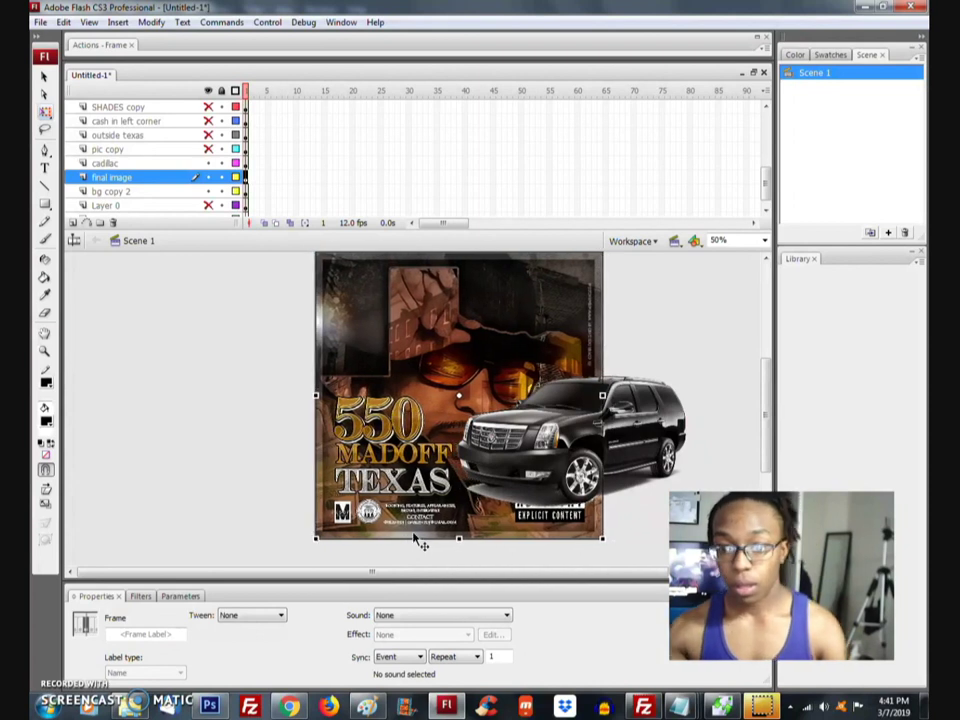
Step: Set the album cover's width and height to 800 in the Properties panel
left_click(414, 535)
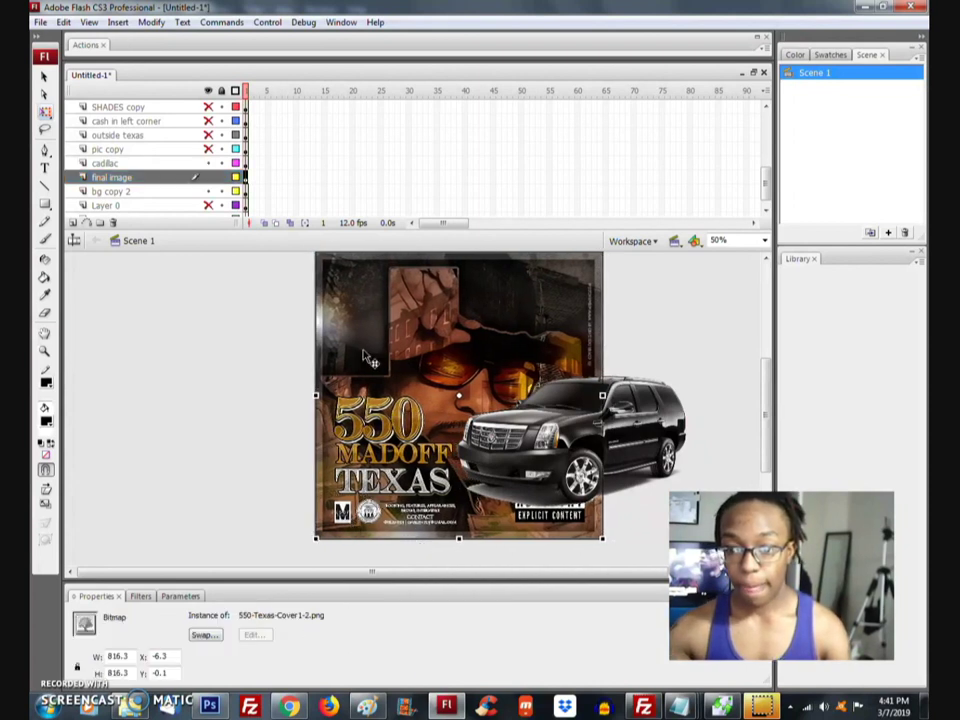
left_click(120, 656)
type("800")
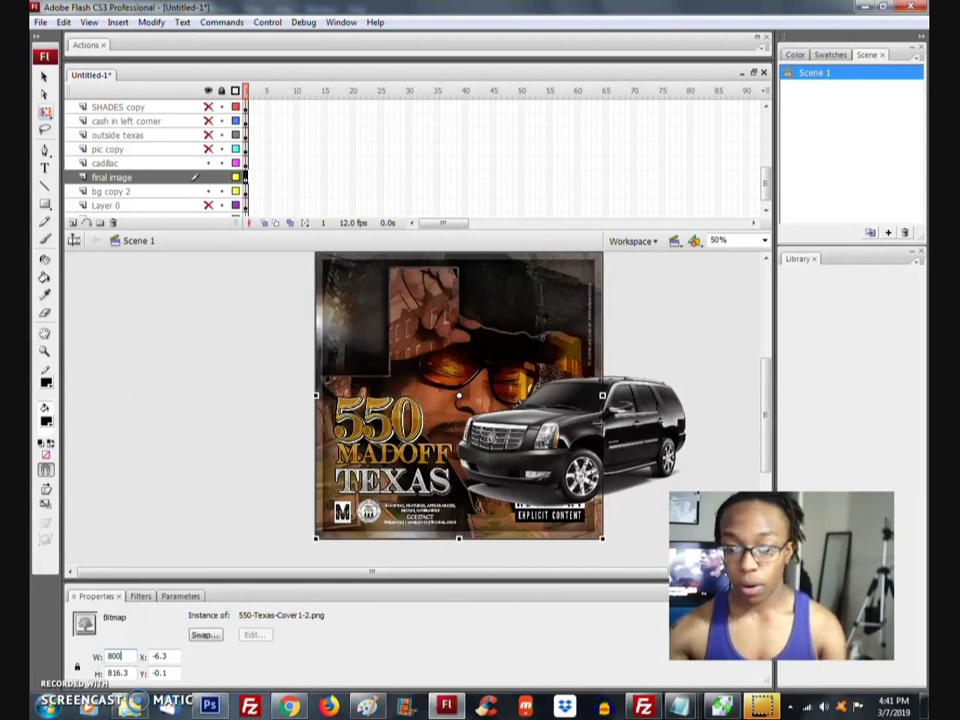
key("Tab")
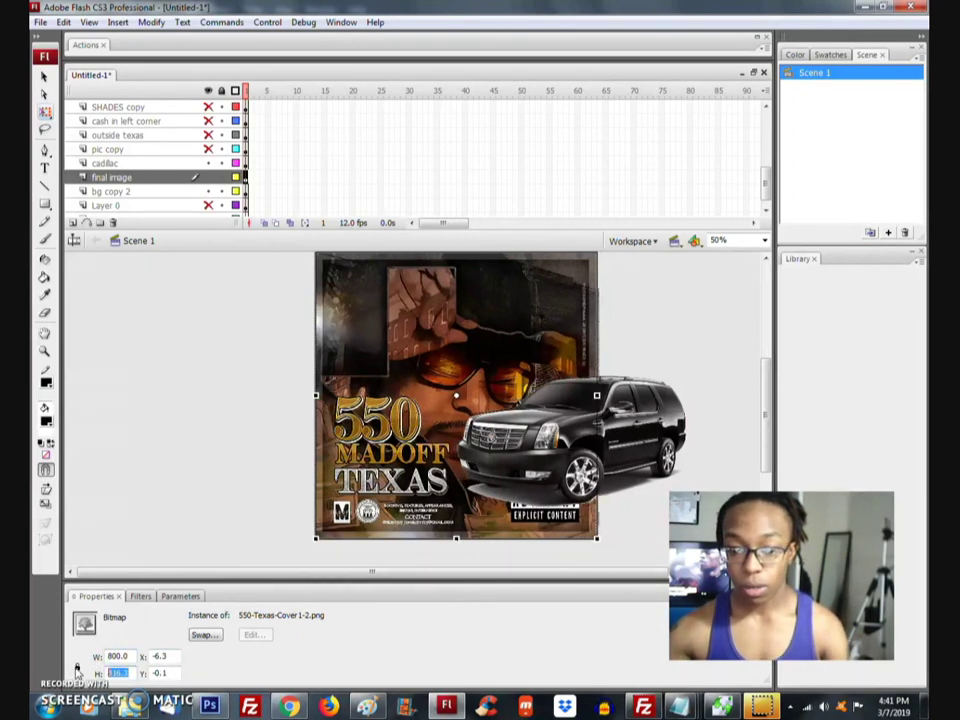
type("800")
key("Return")
Step: Drag the final image layer to the top of the timeline, above parental advisory
left_click(221, 499)
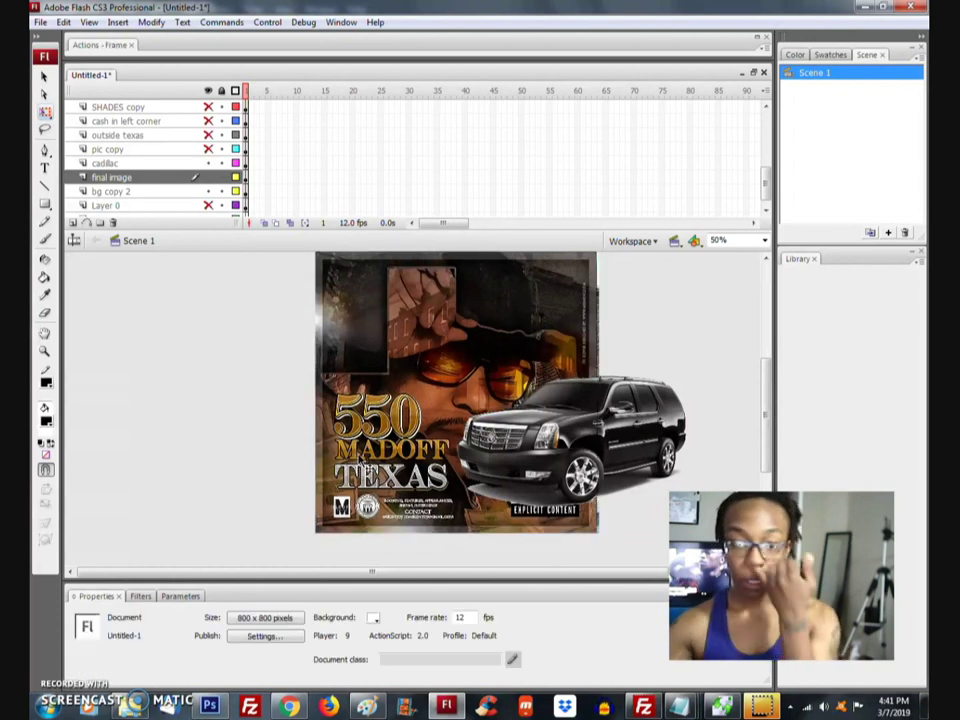
left_click_drag(120, 179, 126, 101)
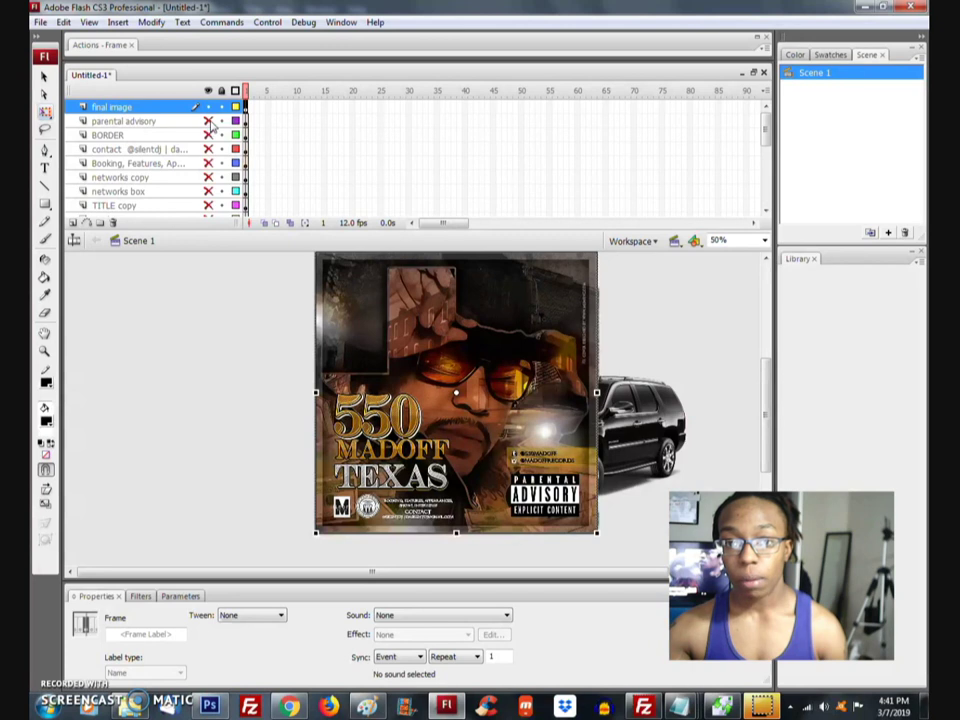
left_click(40, 22)
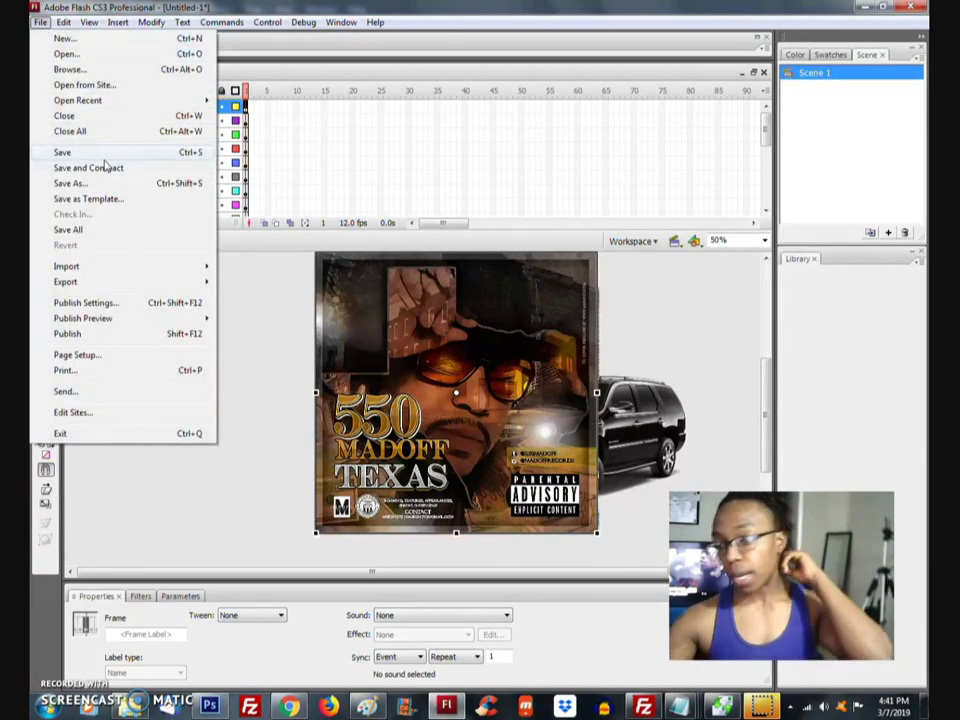
Step: Save As 550-texas-flash-animated-cover1, browsing from Clients into the project's 2 single covers folder
left_click(70, 183)
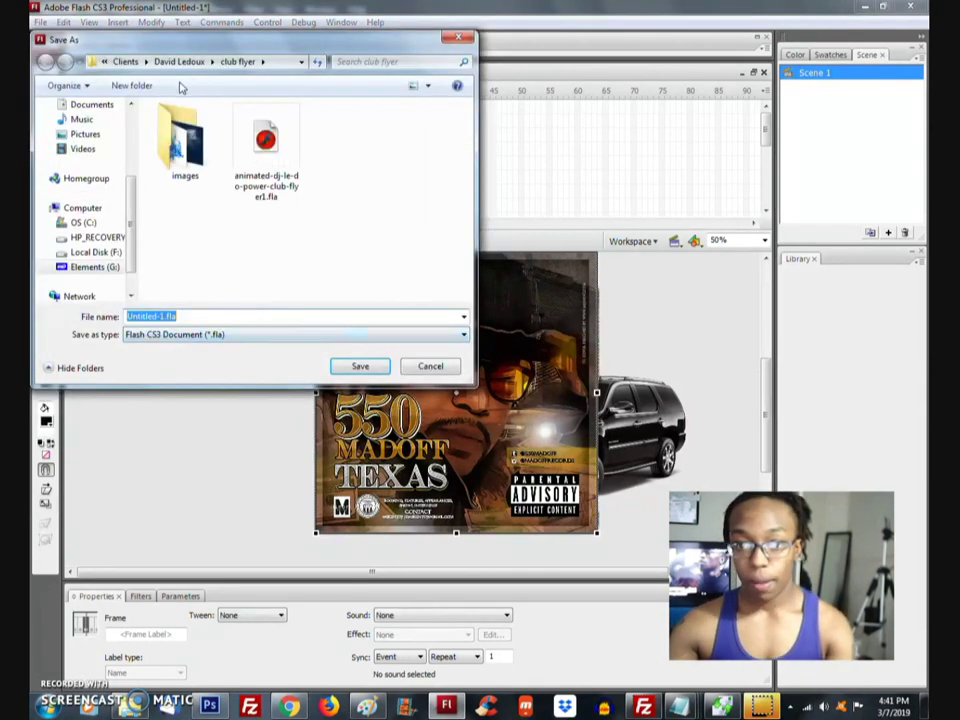
left_click(125, 61)
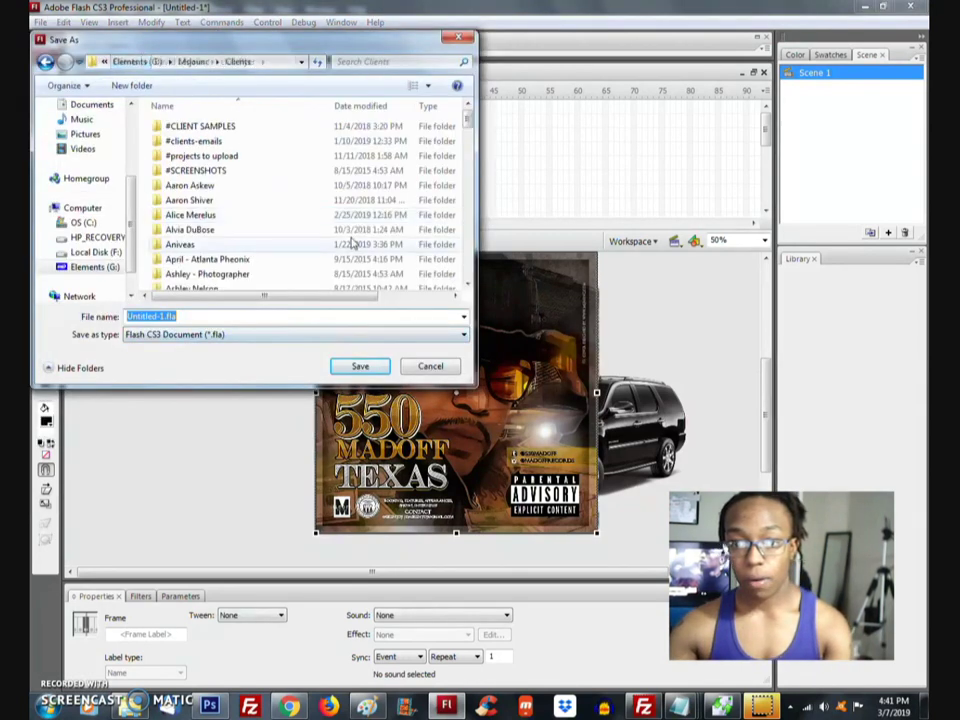
scroll(340, 235, "down", 4)
scroll(318, 228, "down", 20)
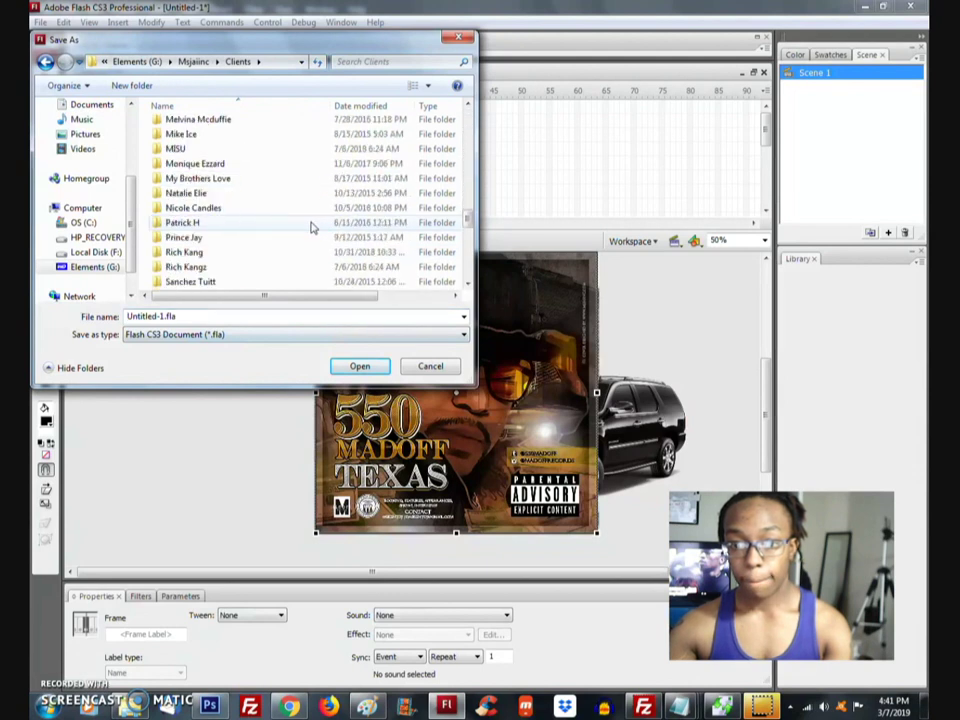
double_click(240, 180)
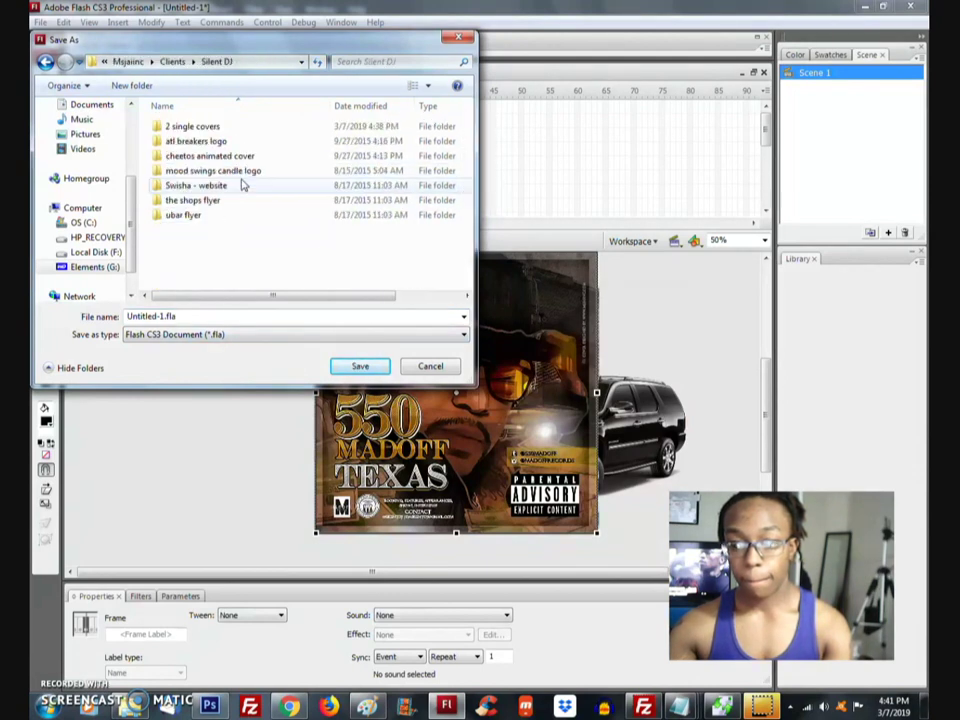
double_click(268, 127)
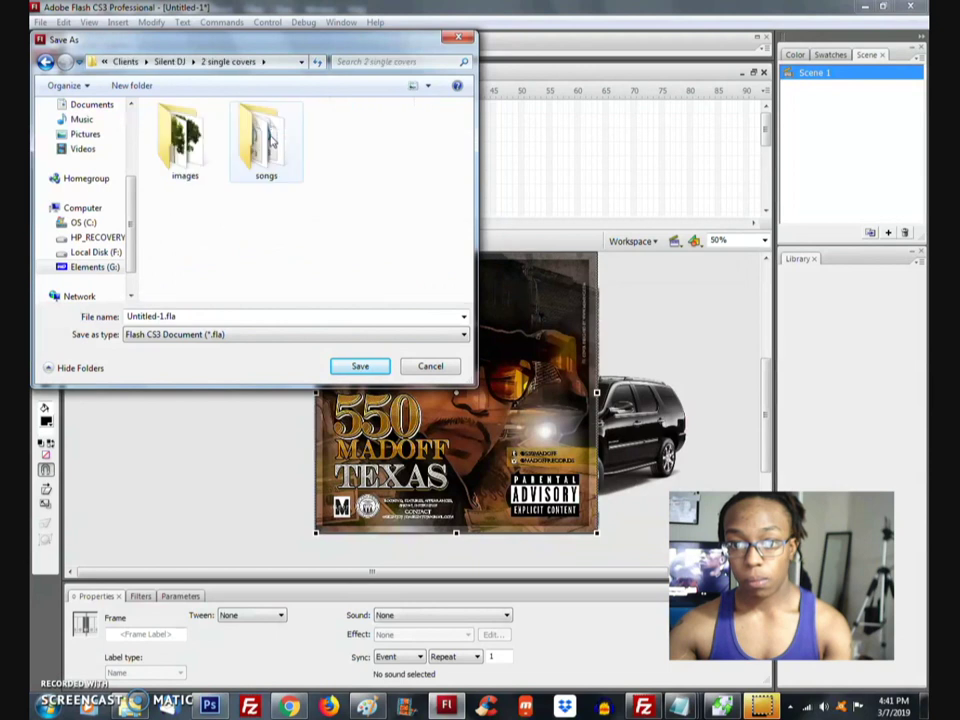
left_click(207, 318)
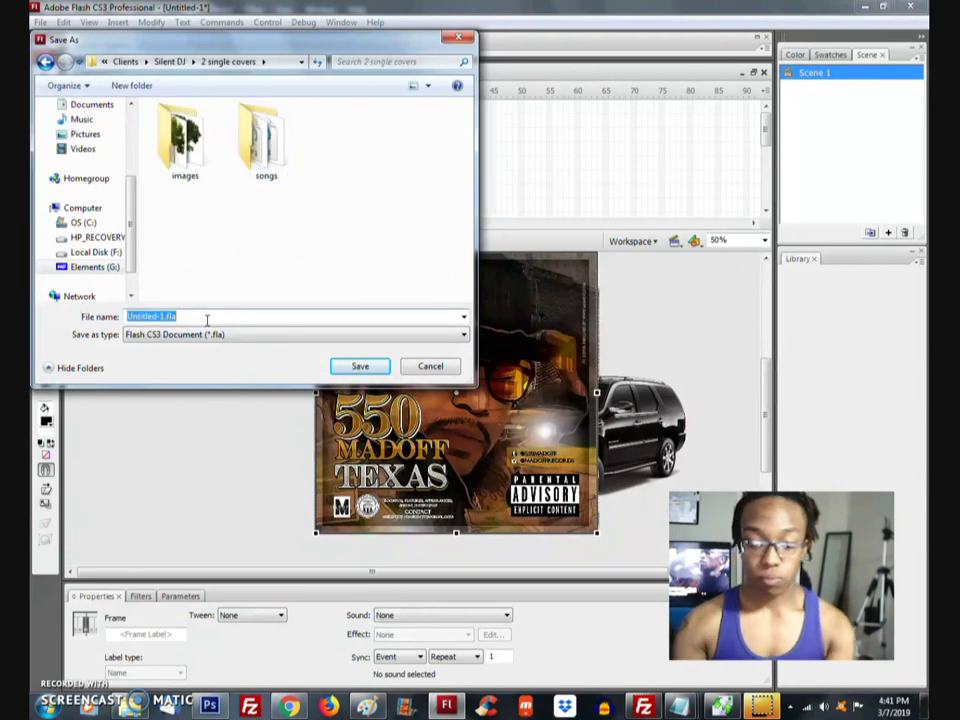
type("550")
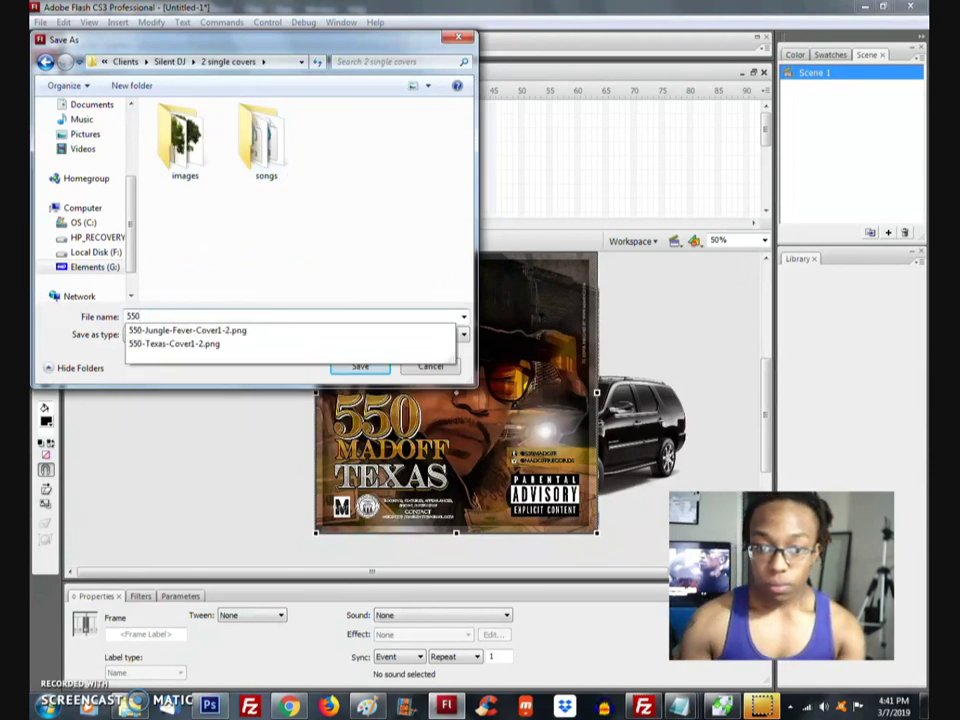
type("-texas-")
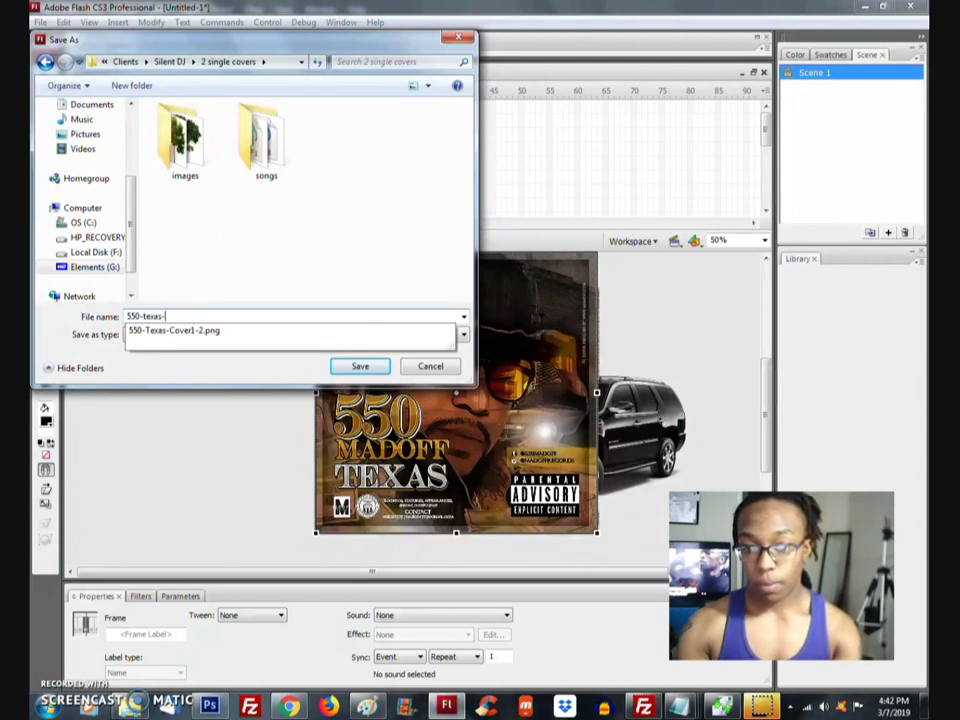
type("flash-ani")
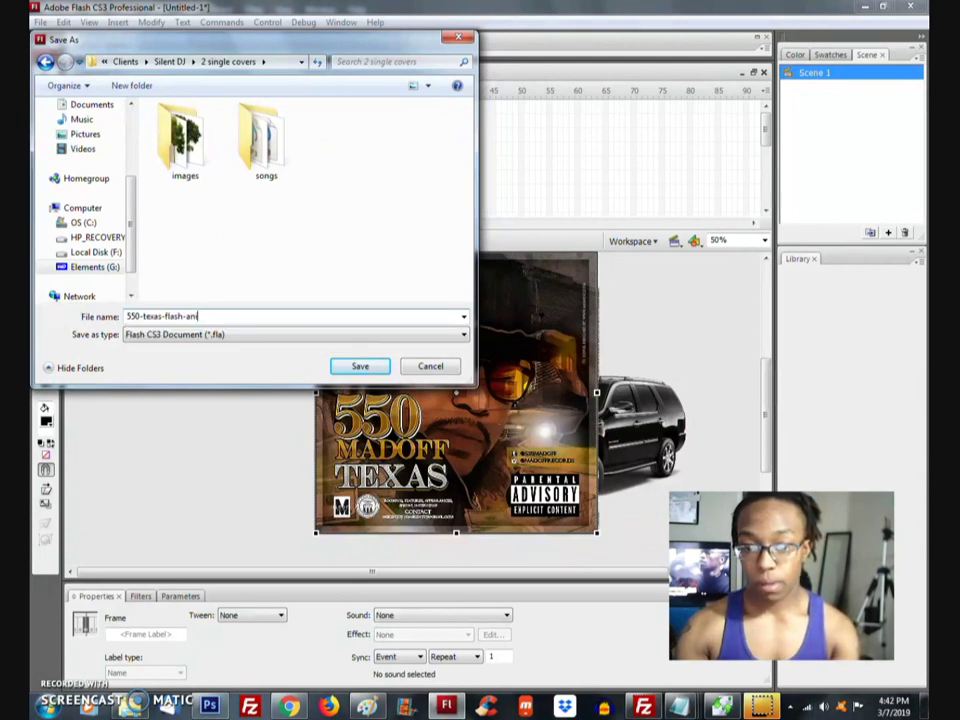
type("mated-cover1")
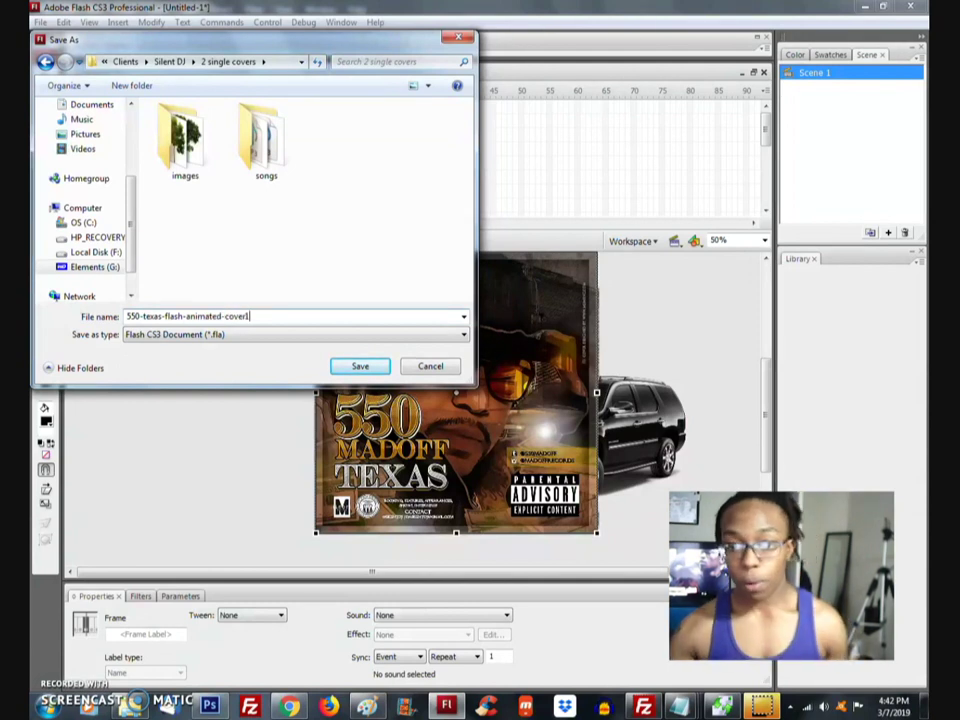
key("Return")
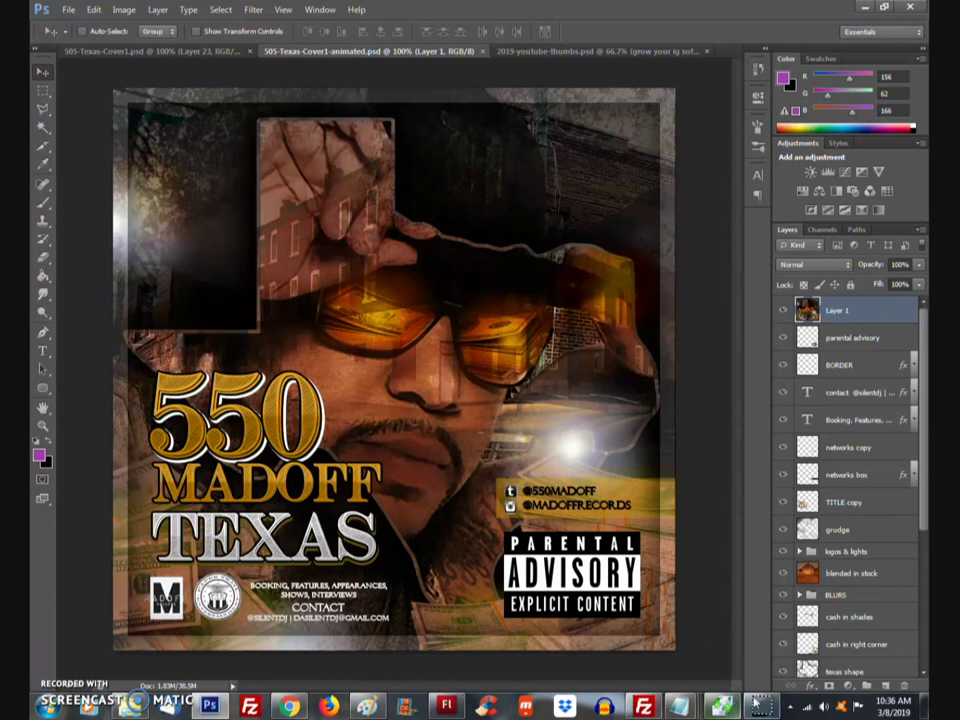
mouse_move(761, 706)
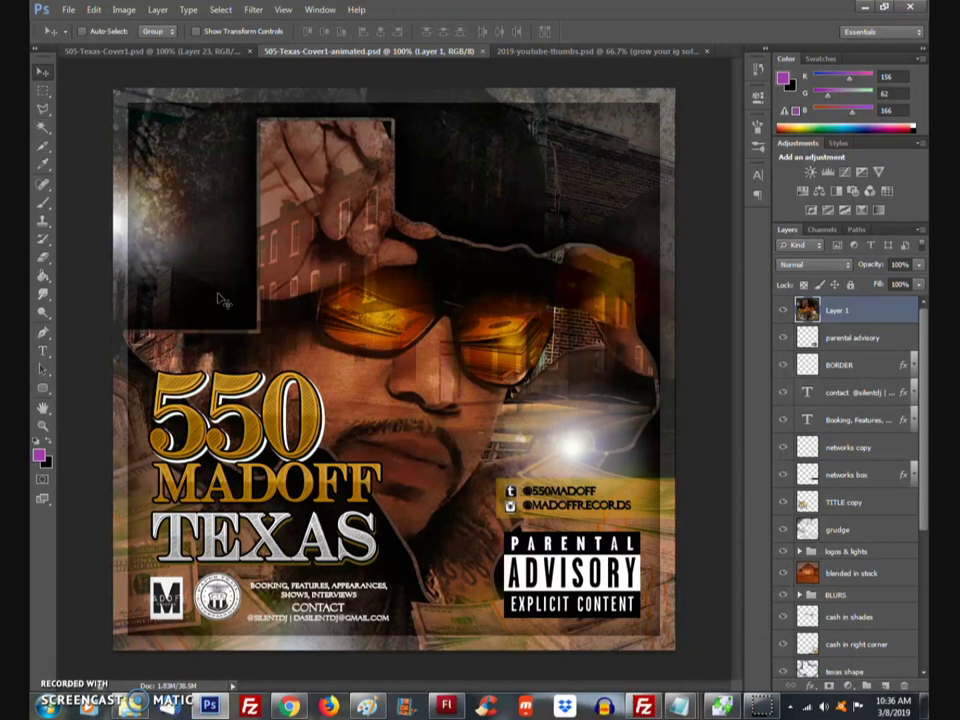
scroll(870, 400, "down", 6)
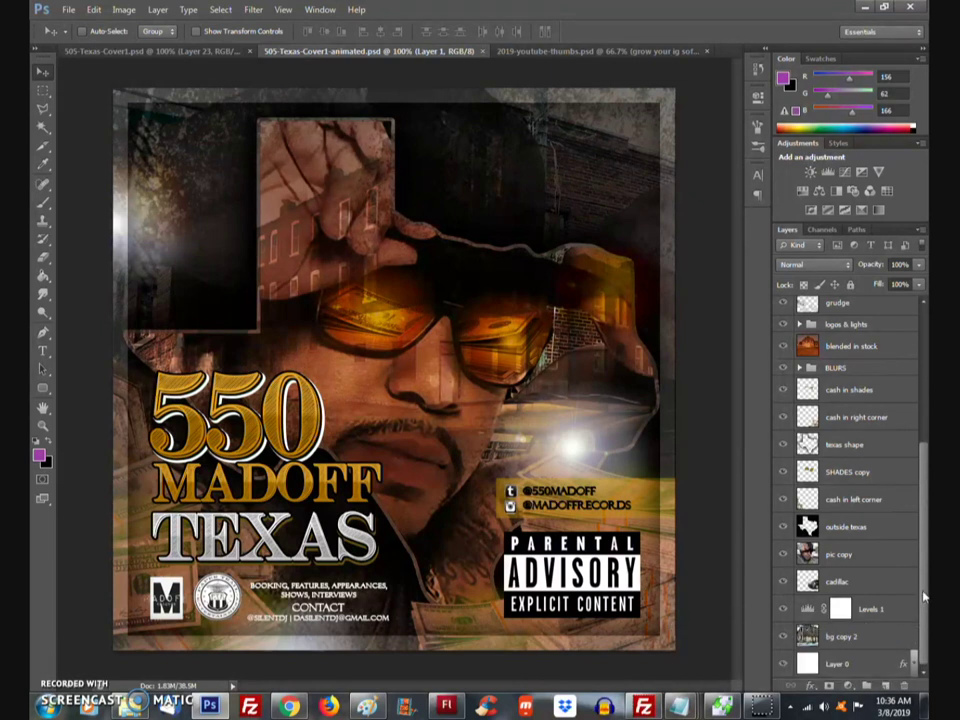
scroll(848, 355, "up", 6)
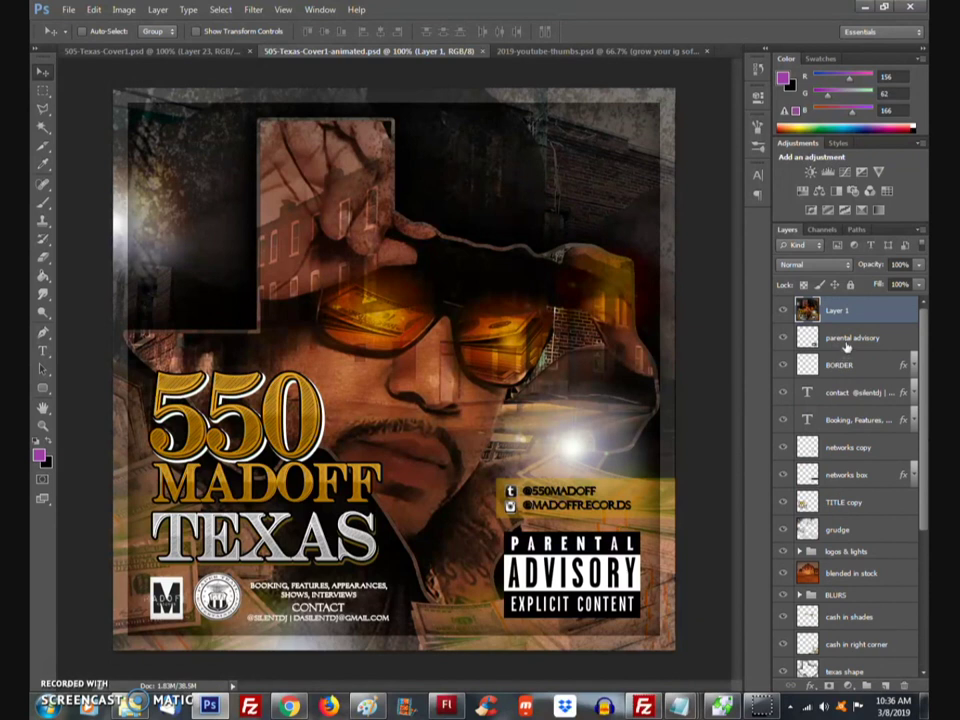
left_click(885, 342)
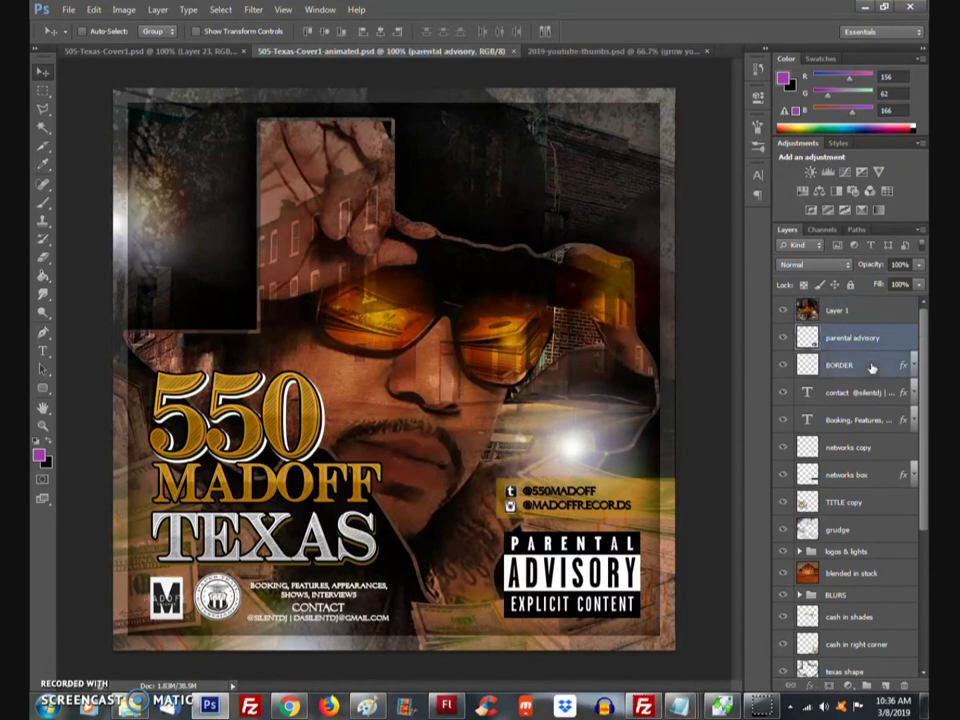
left_click(872, 366, "shift")
left_click(888, 390, "shift")
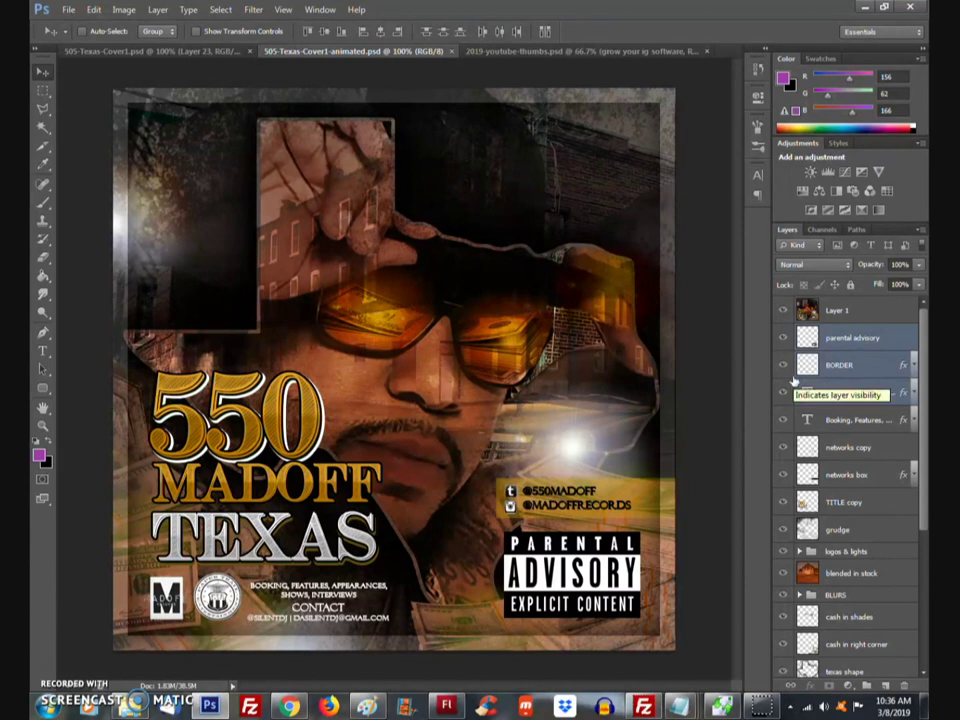
left_click(855, 338)
left_click(446, 706)
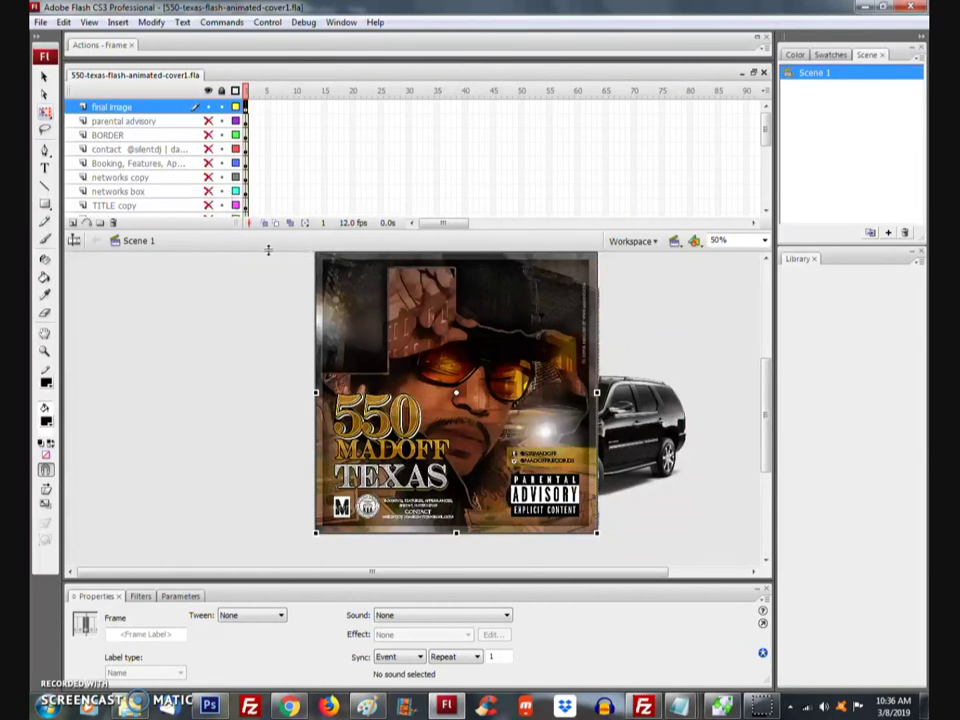
Step: Enlarge the timeline and hide final image, the border and text layers, pic copy, bg copy 2 and cadillac
left_click_drag(267, 245, 267, 268)
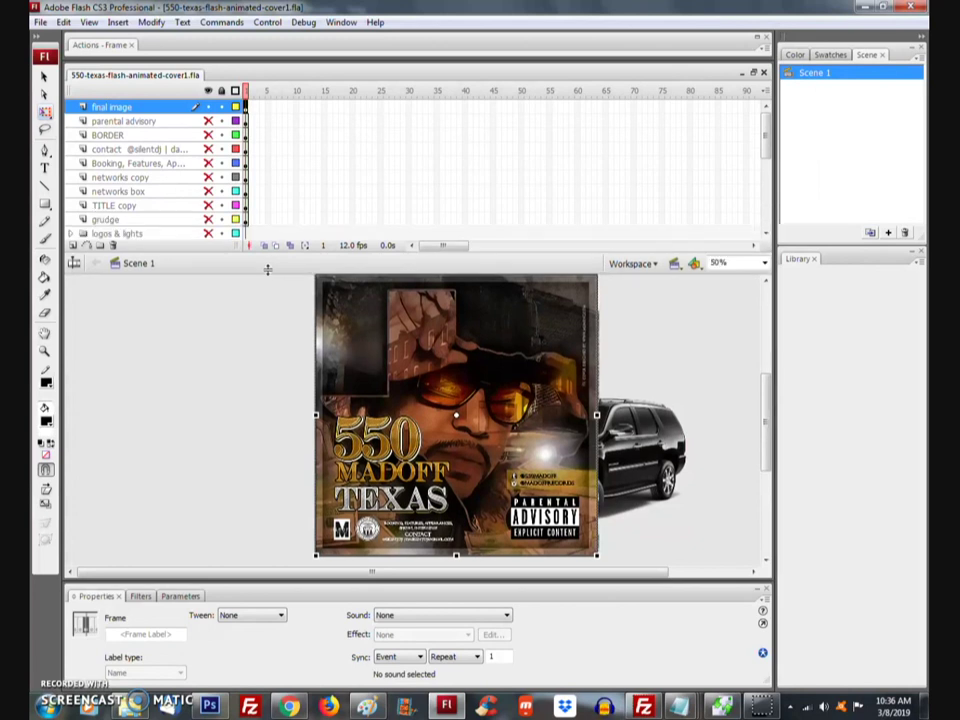
left_click(765, 415)
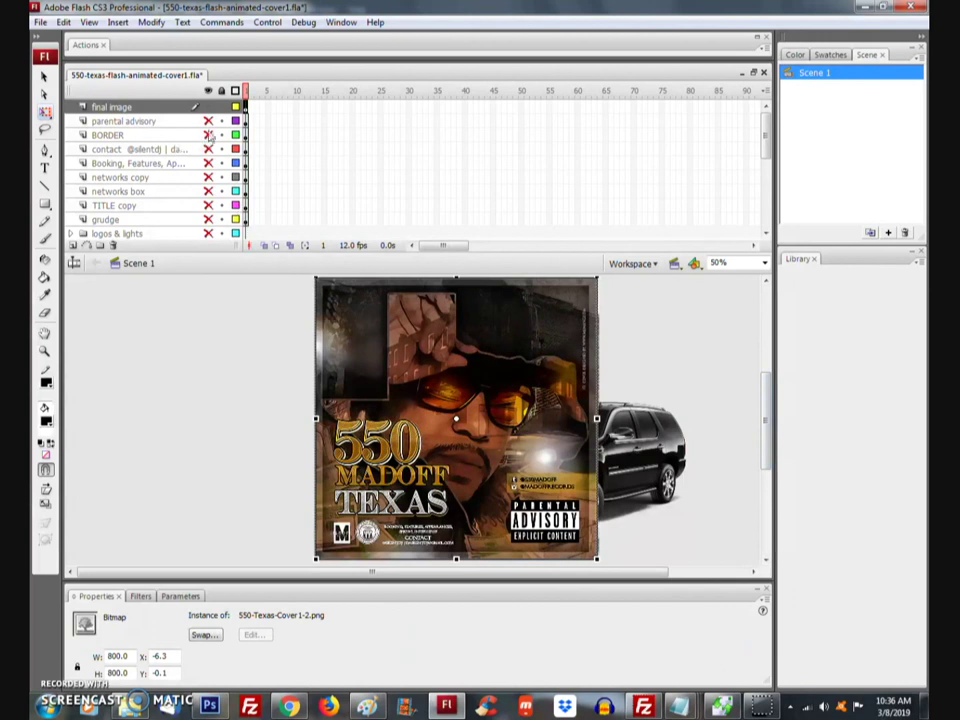
left_click_drag(208, 121, 208, 178)
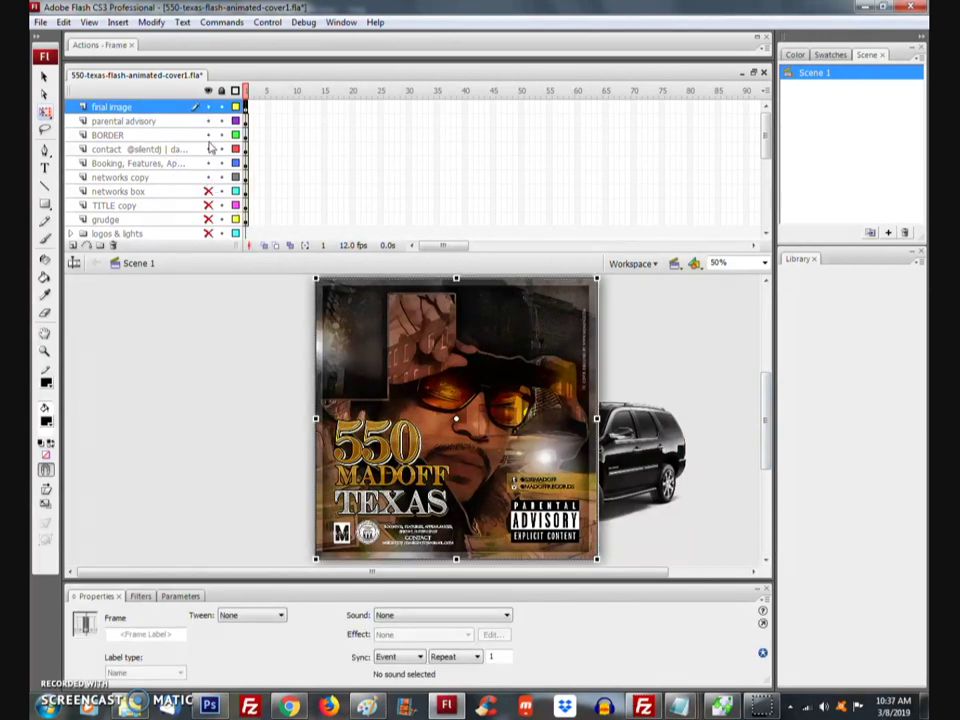
left_click(208, 107)
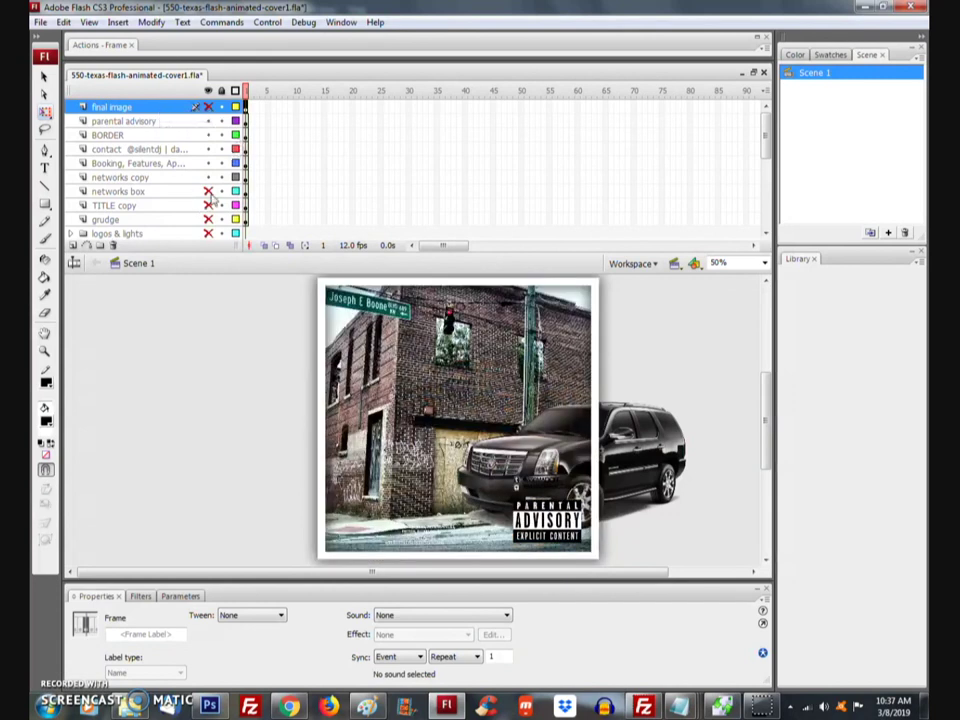
left_click_drag(210, 192, 210, 121)
scroll(184, 147, "down", 6)
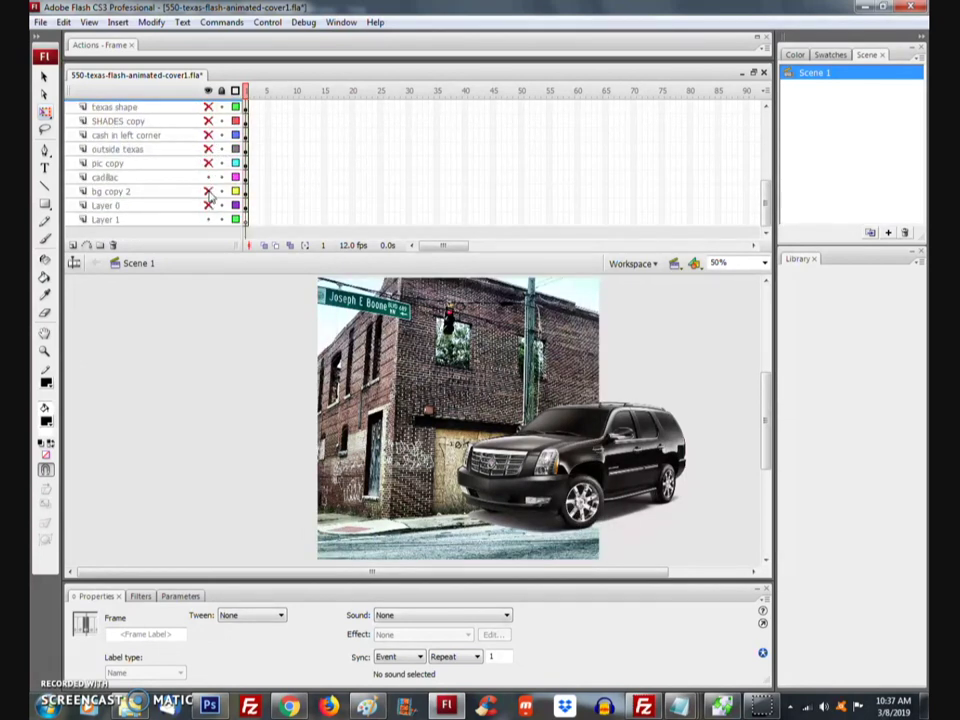
left_click_drag(209, 163, 211, 189)
left_click(209, 177)
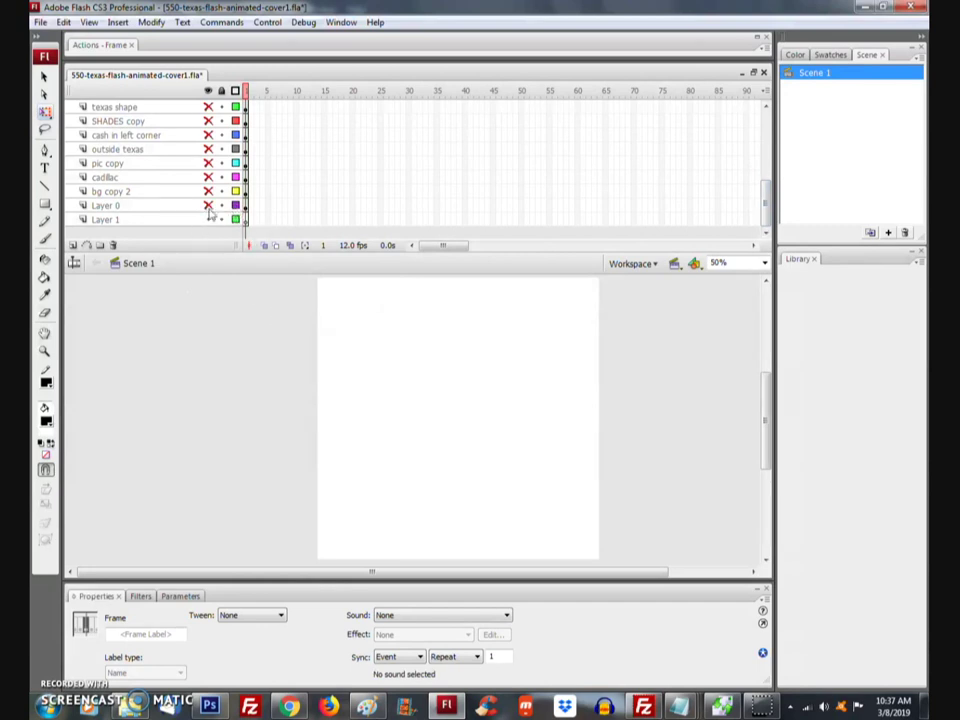
Step: Show Layer 0's black rectangle and the bg copy 2 photo, then delete Layer 1
left_click(248, 210)
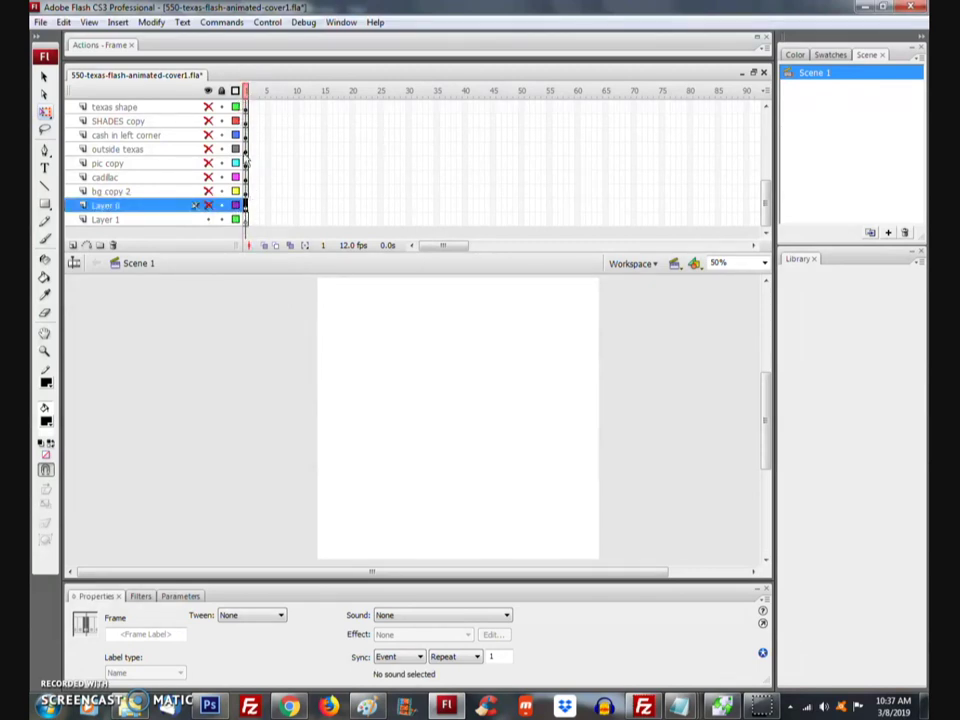
left_click(209, 205)
left_click(268, 370)
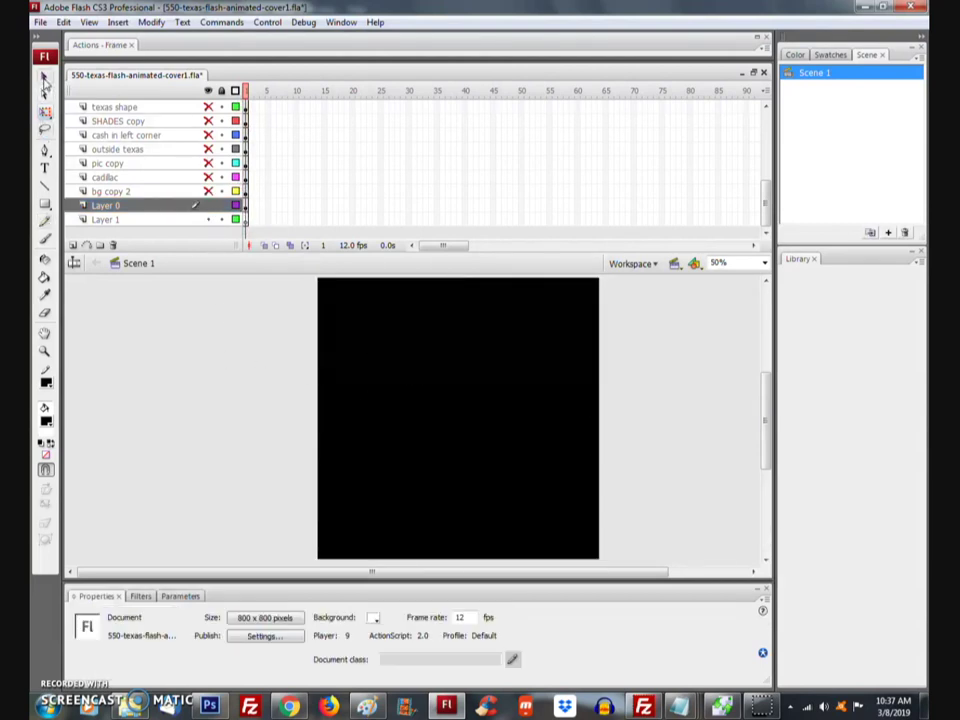
left_click(209, 191)
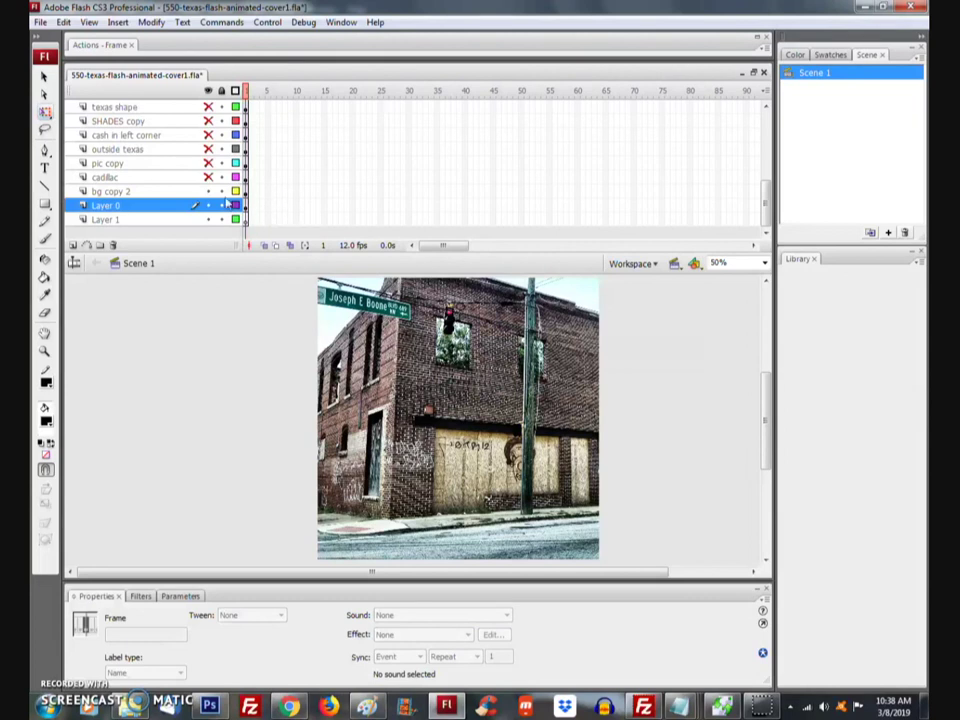
left_click(242, 205)
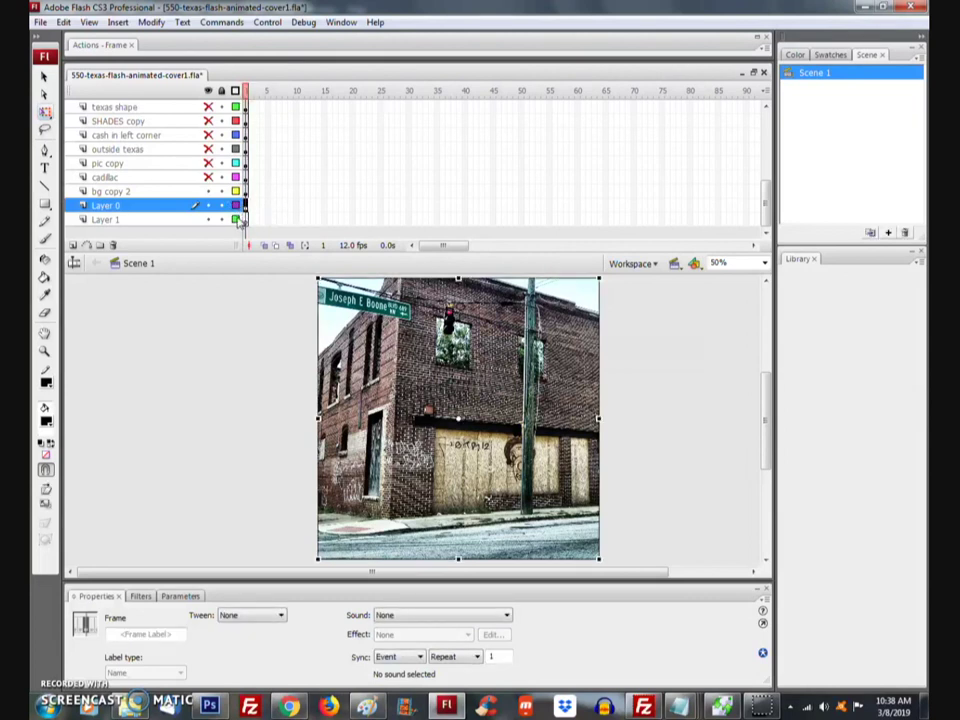
left_click(220, 220)
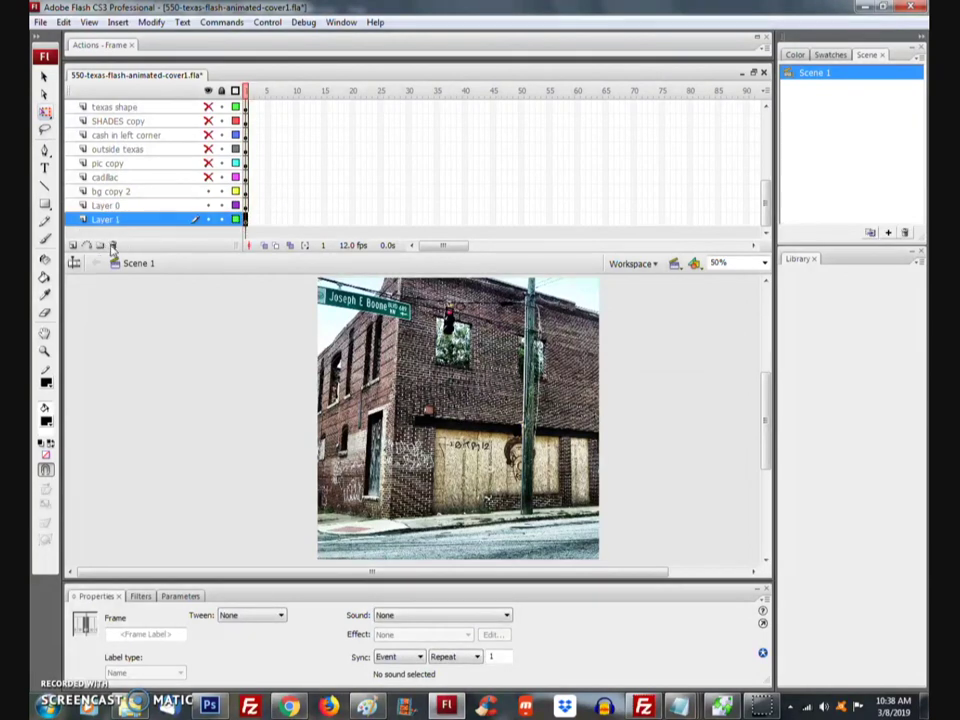
left_click(112, 246)
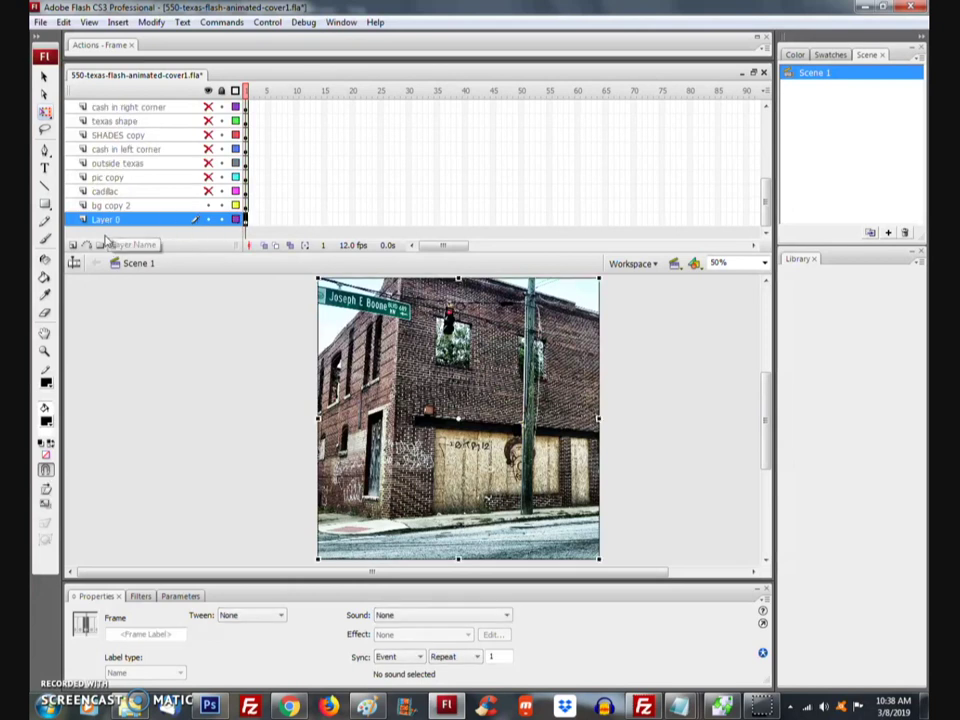
Step: Rename Layer 0 to 'black background'
double_click(105, 219)
type("black backgo")
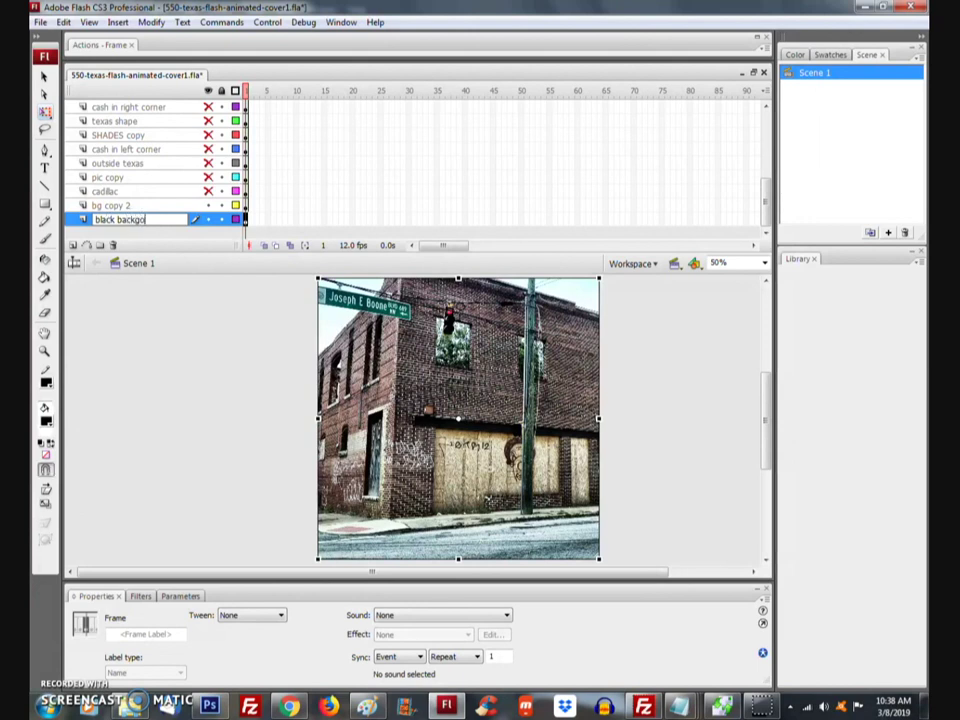
type("und")
left_click(224, 300)
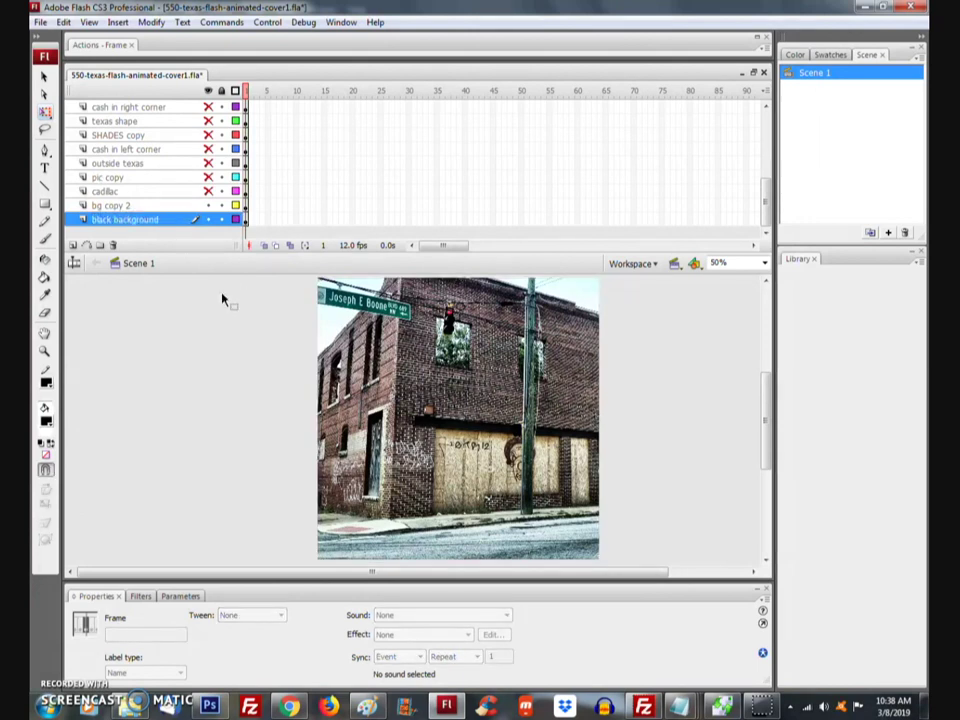
Step: Save the file and insert a keyframe at frame 80 on the black background layer
left_click(40, 22)
left_click(83, 152)
left_click(245, 219)
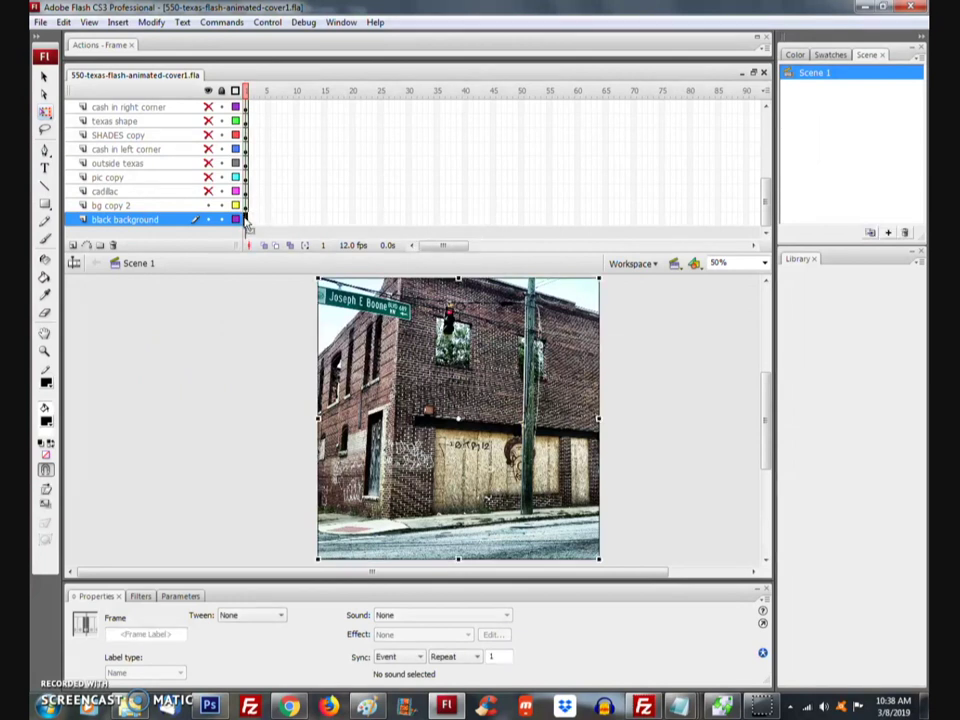
left_click(689, 219)
right_click(689, 218)
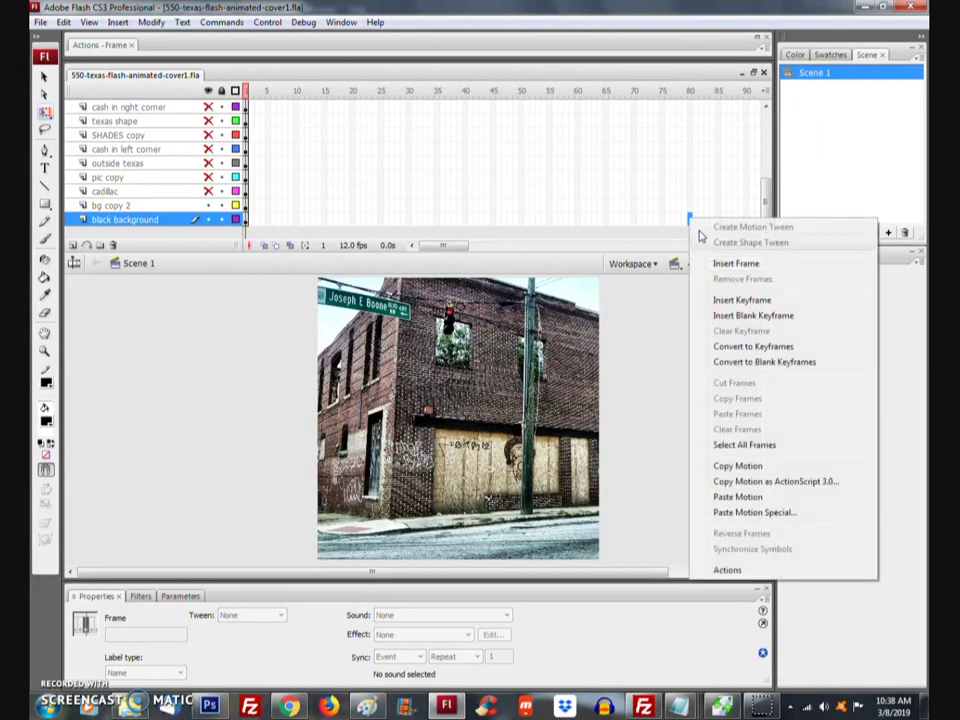
left_click(742, 301)
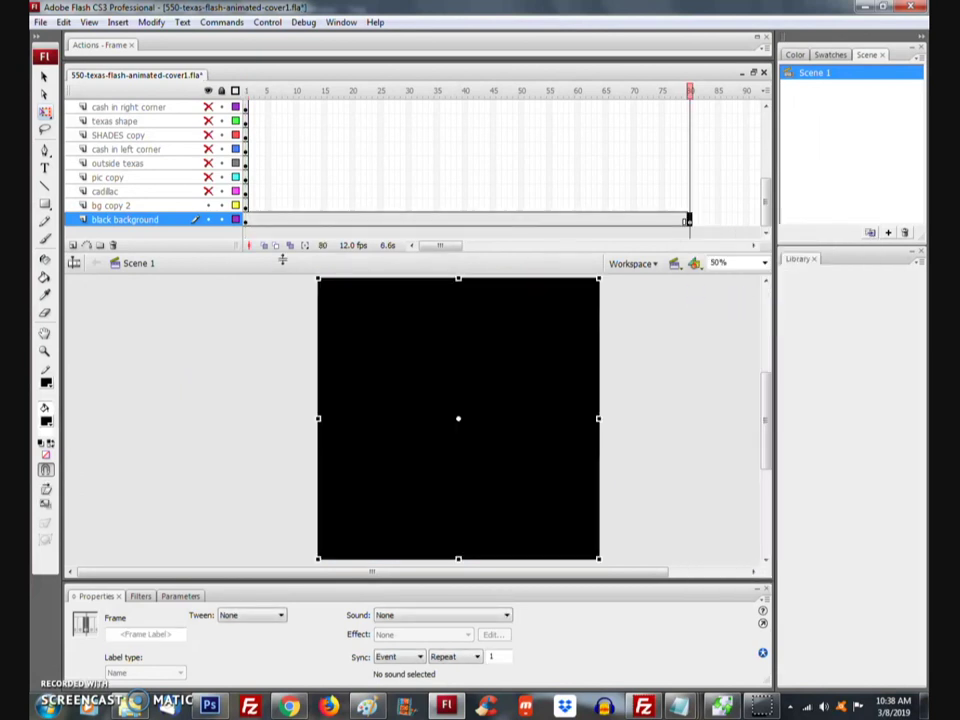
left_click(245, 205)
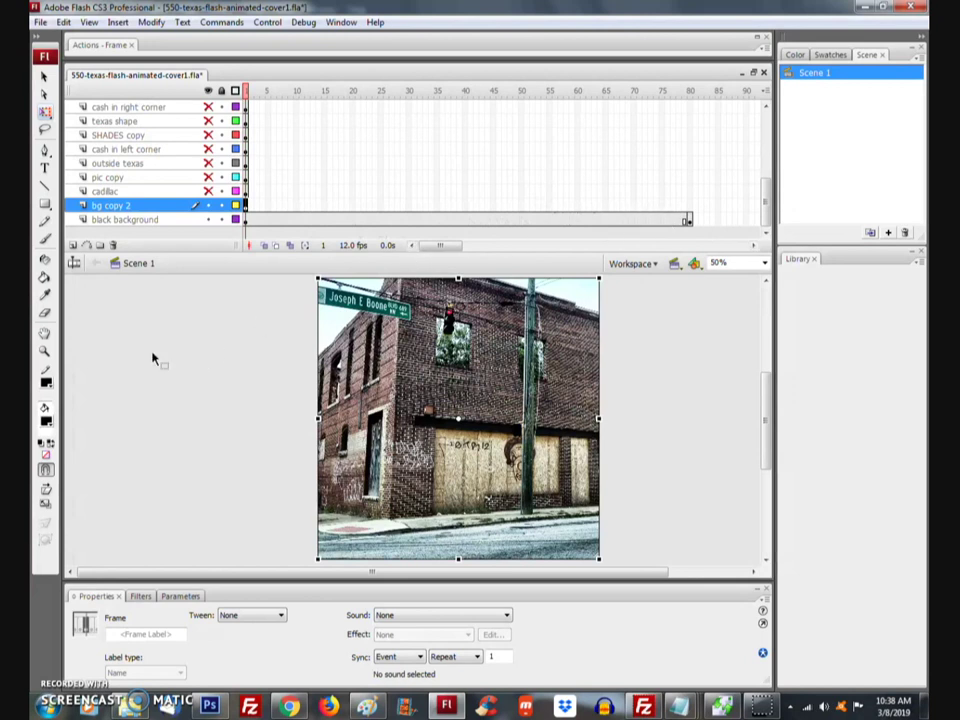
Step: Insert a keyframe at frame 5 on the bg copy 2 layer
left_click(208, 206)
left_click(208, 206)
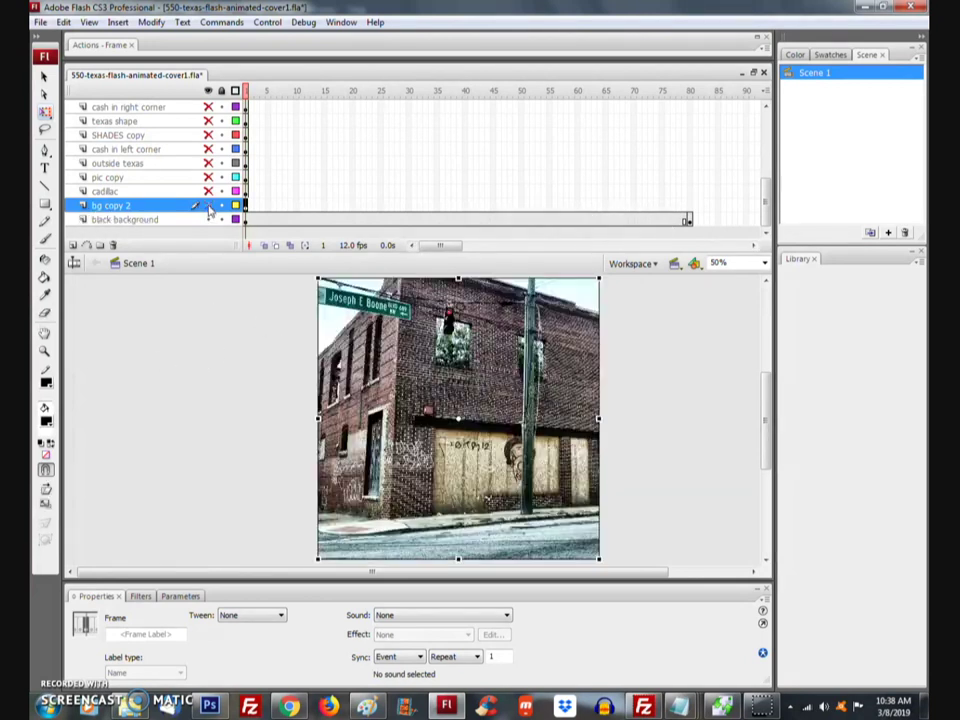
left_click(269, 207)
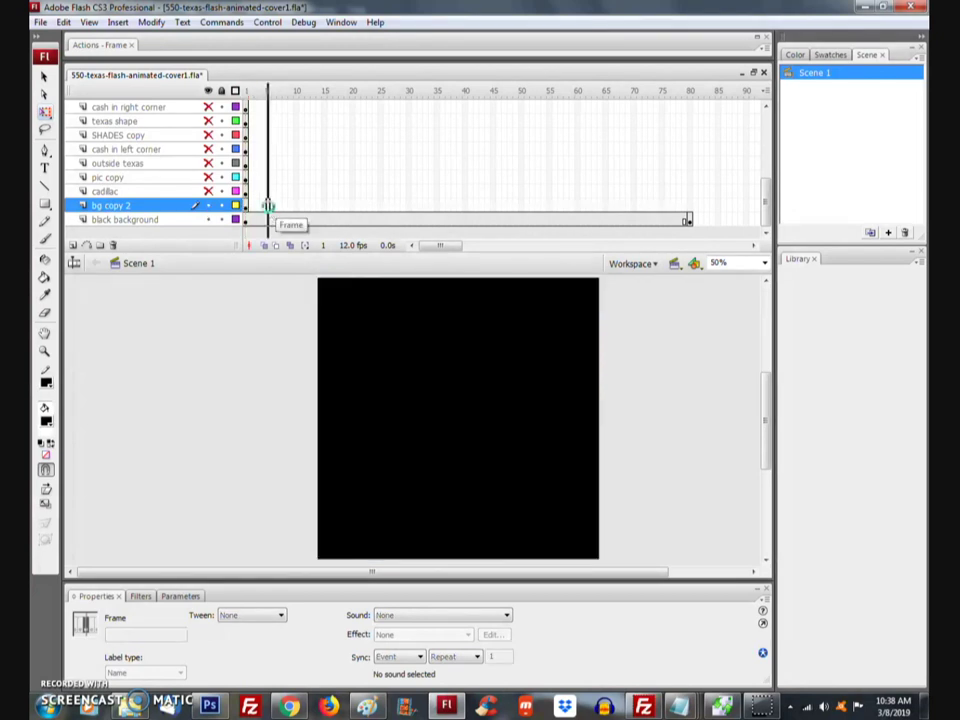
right_click(270, 210)
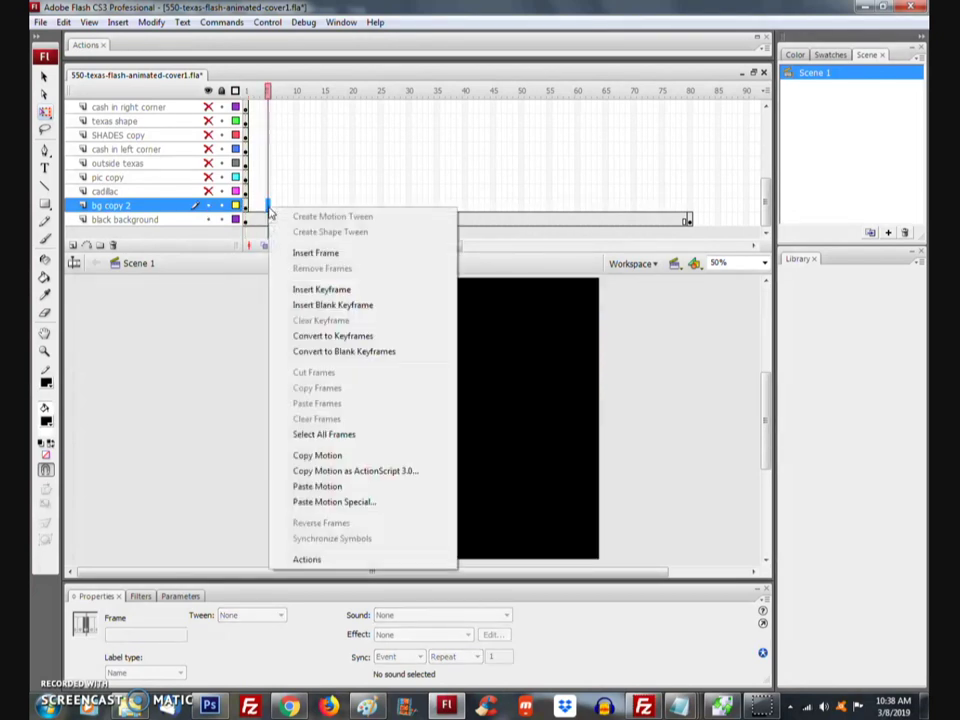
left_click(324, 295)
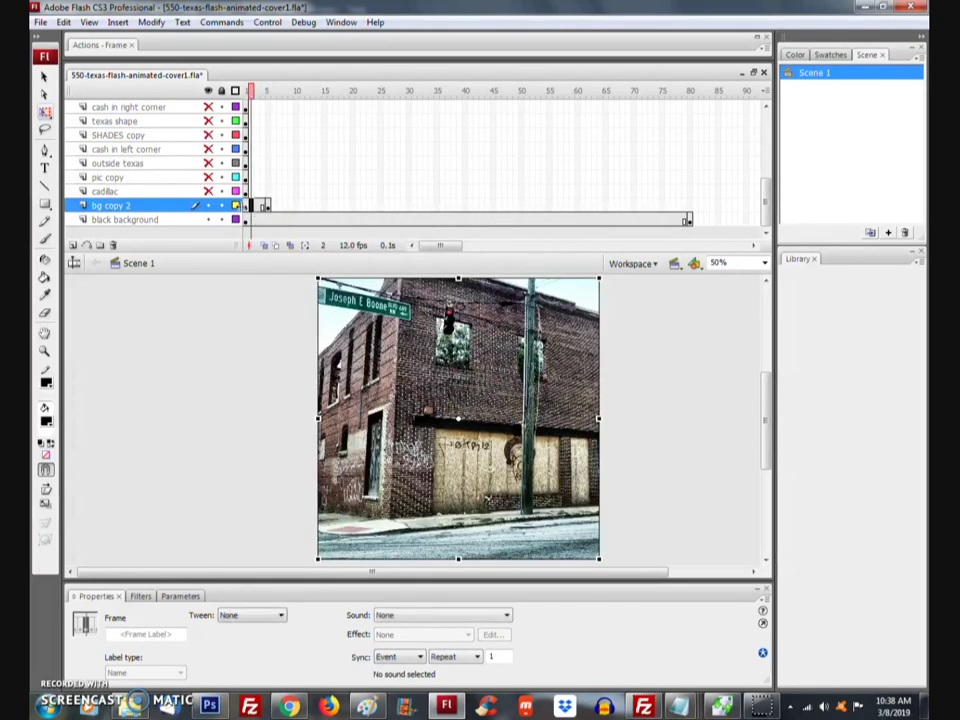
Step: Create a motion tween on bg copy 2 and select the building clip at frame 1
left_click(256, 206)
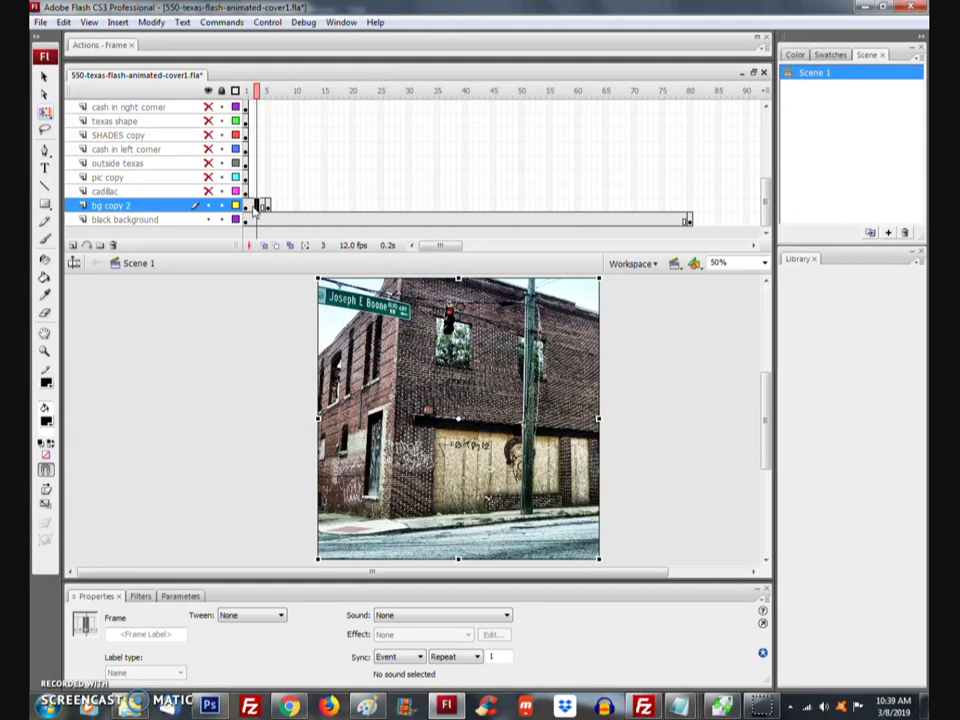
right_click(256, 206)
left_click(270, 214)
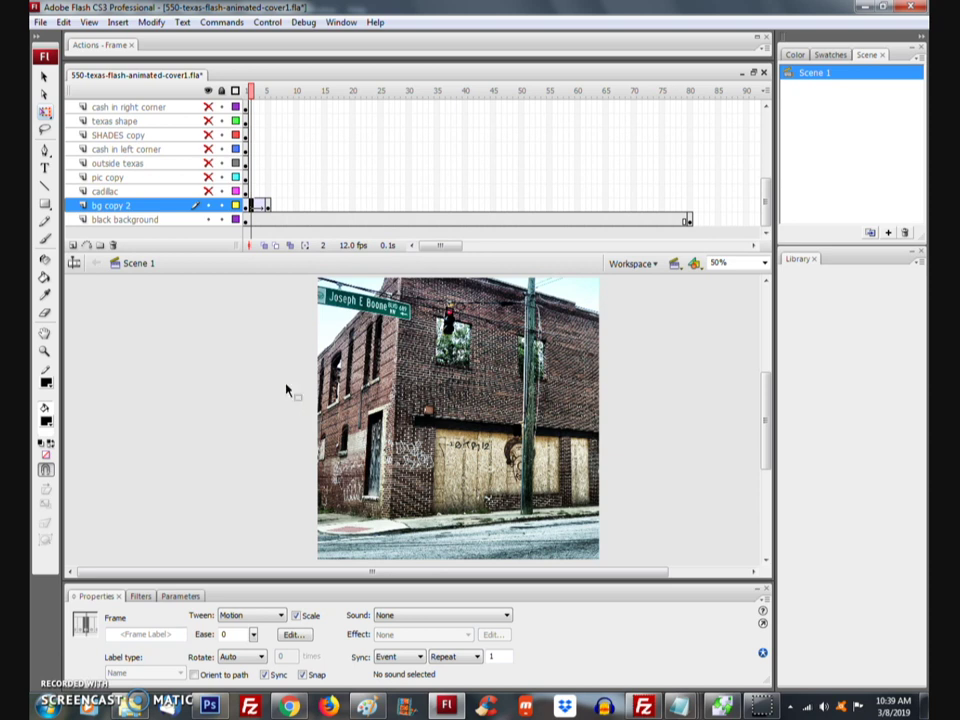
left_click(246, 205)
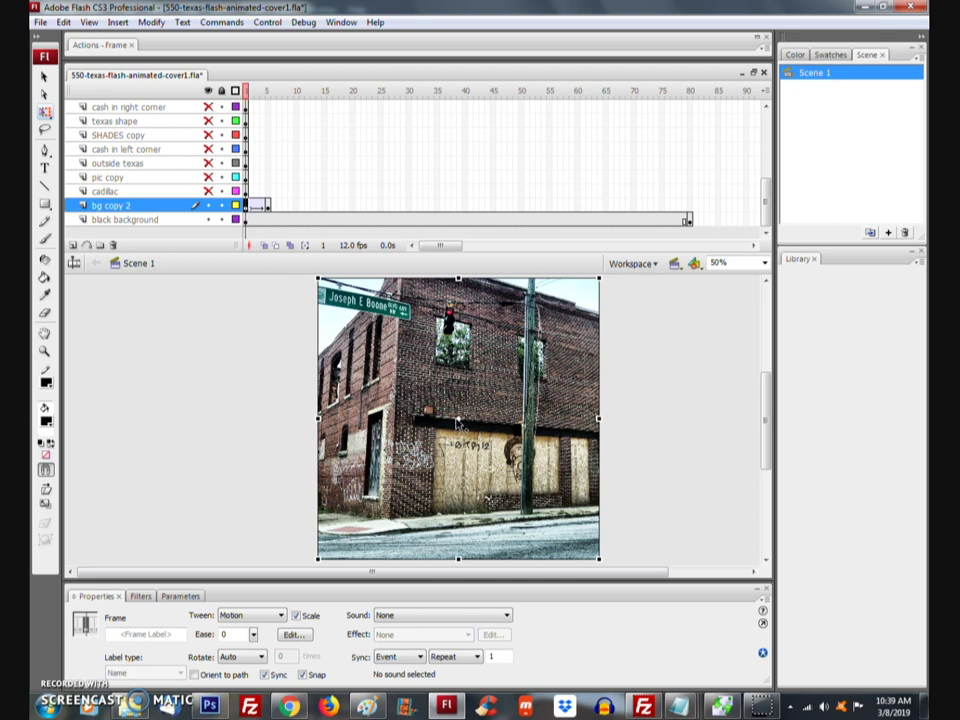
left_click(459, 423)
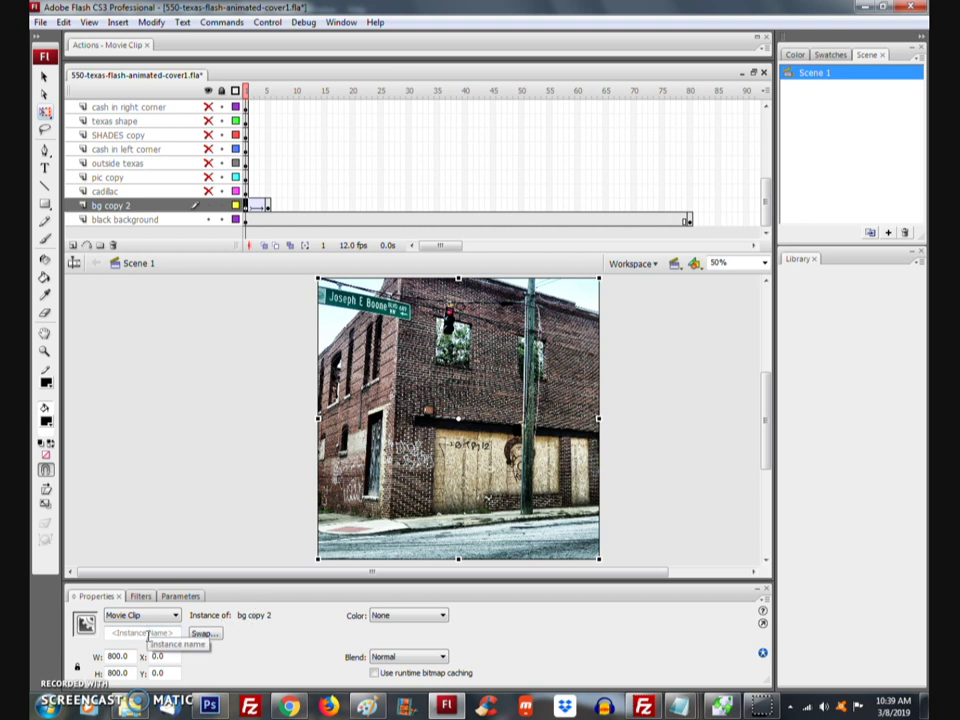
Step: Set the building clip's Color effect to Alpha at 0% on frame 1
left_click(389, 616)
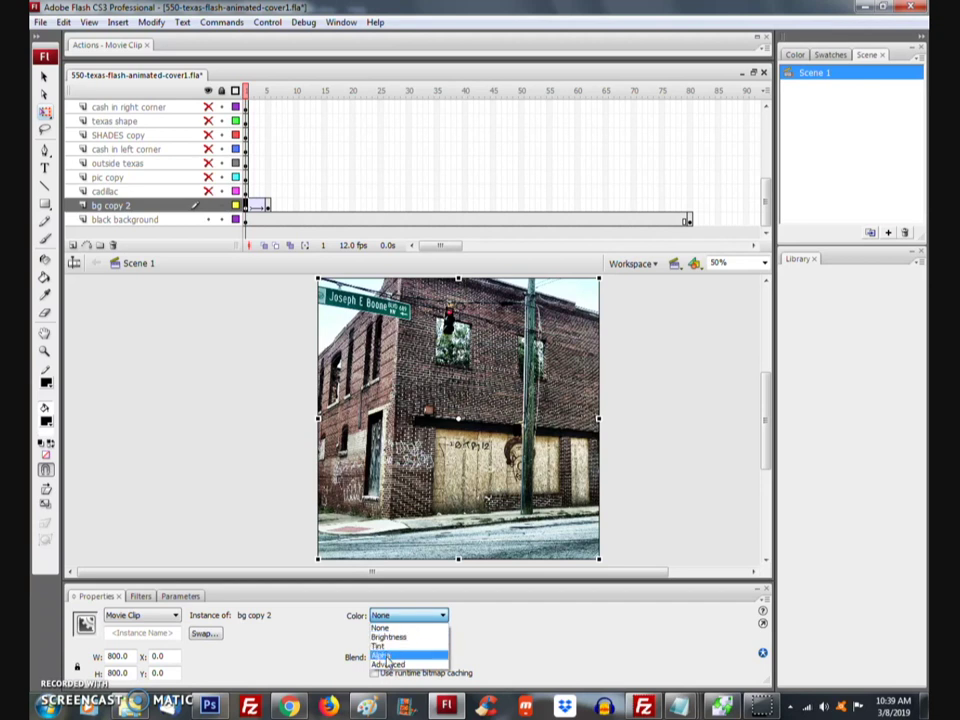
left_click(393, 657)
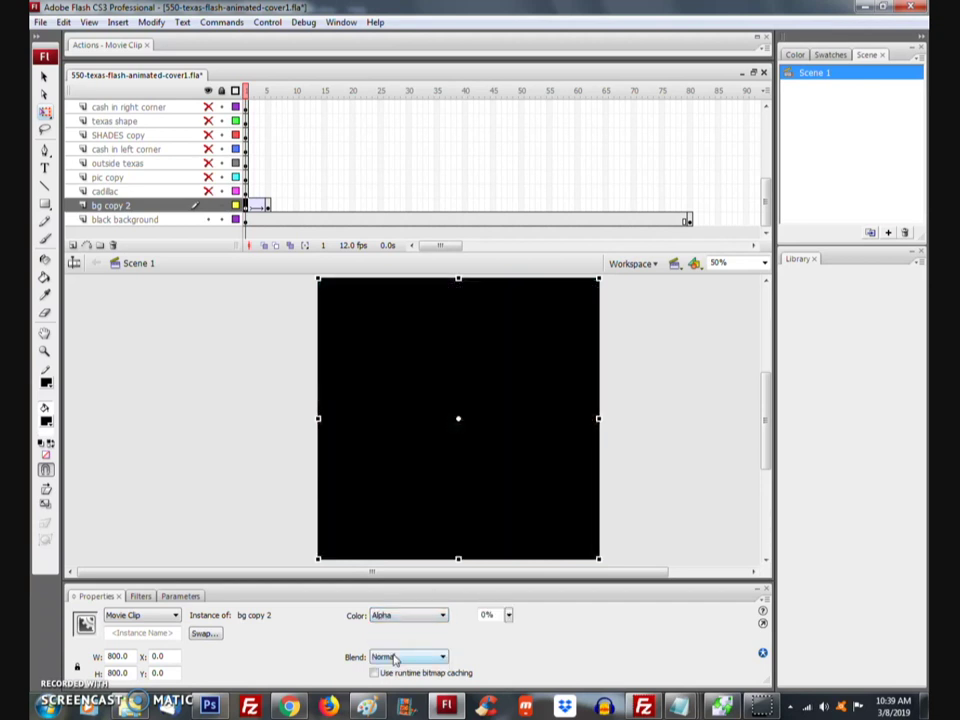
left_click(509, 616)
mouse_move(511, 620)
left_mouse_down()
mouse_move(518, 540)
mouse_move(510, 620)
left_mouse_up()
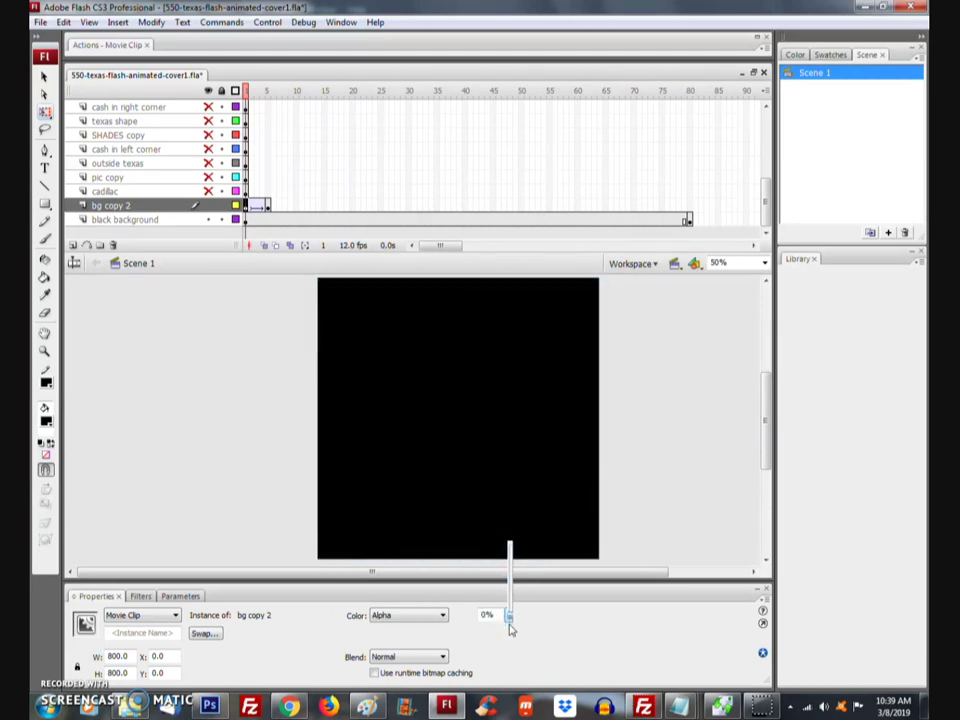
Step: Play the timeline from frame 1 twice to preview the background fade
left_click(259, 494)
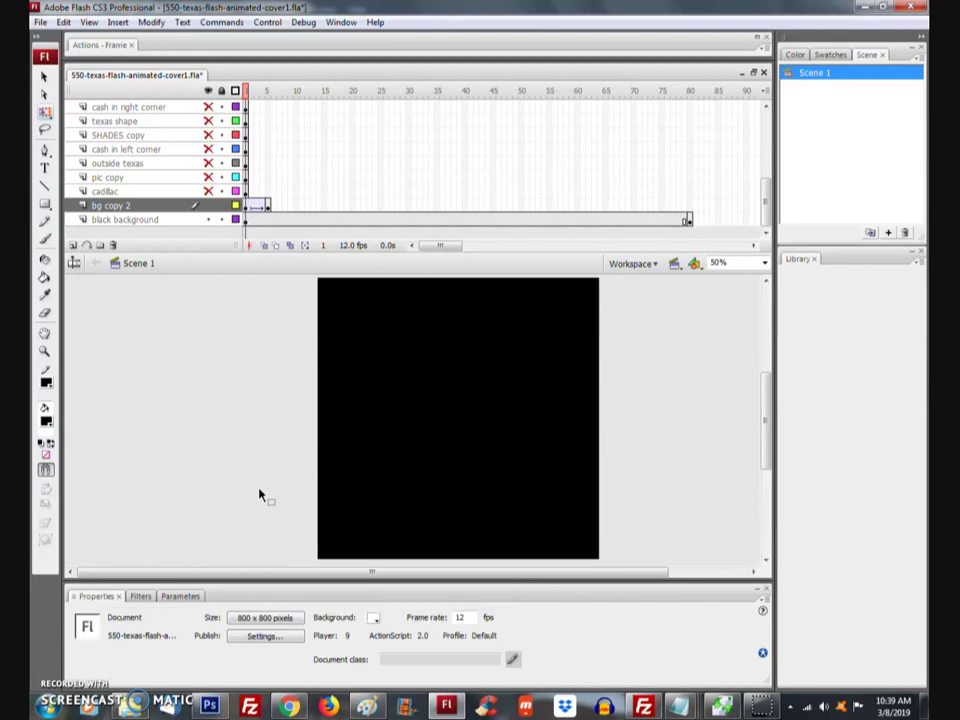
left_click(247, 207)
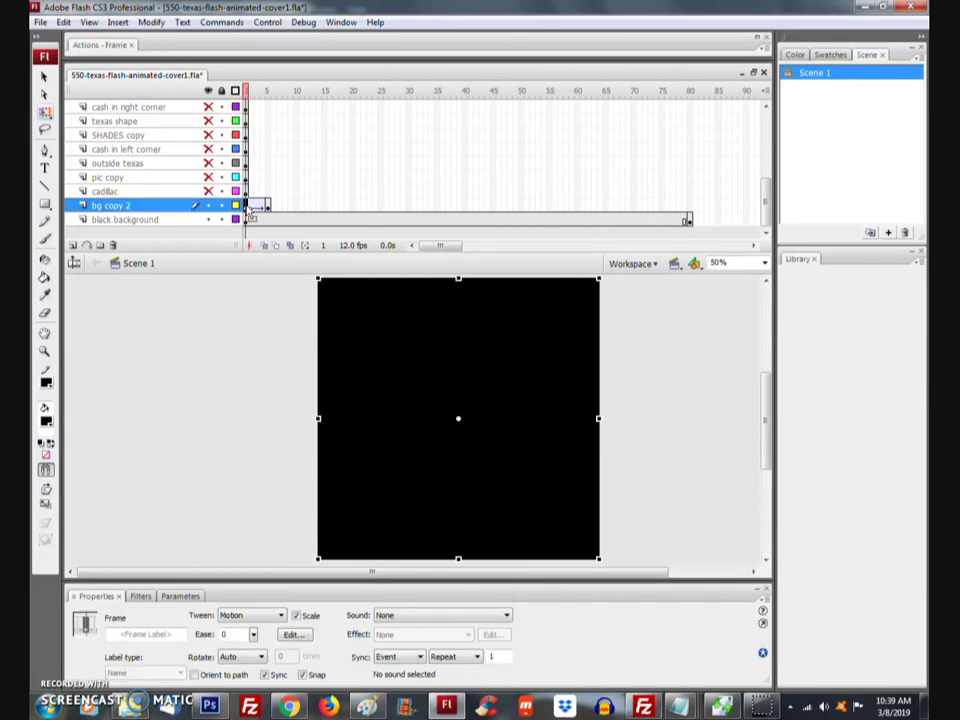
key("Return")
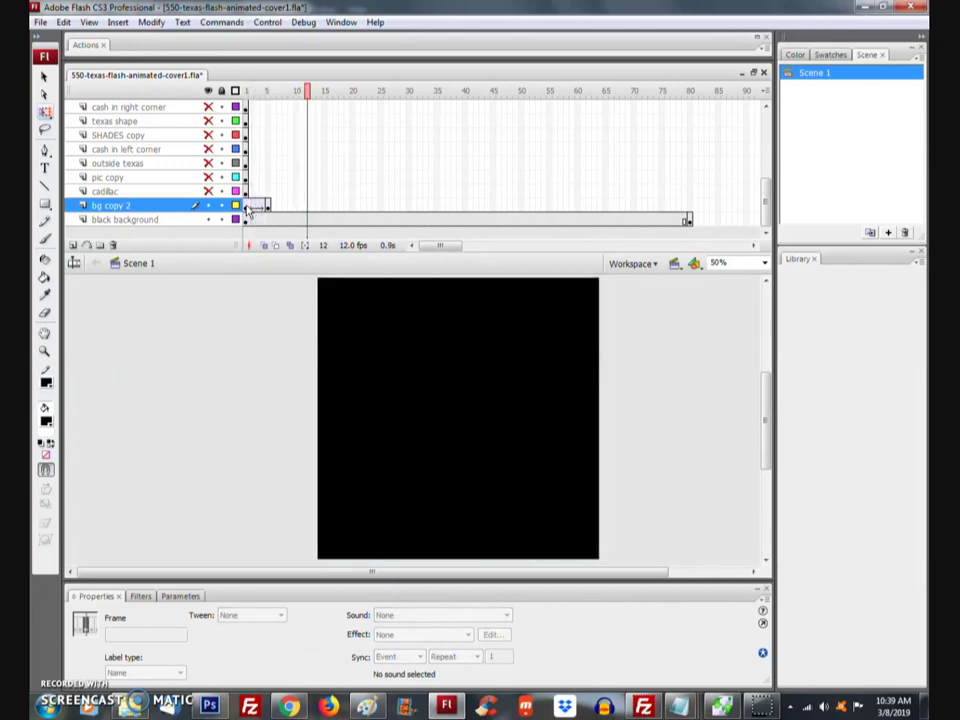
key("Return")
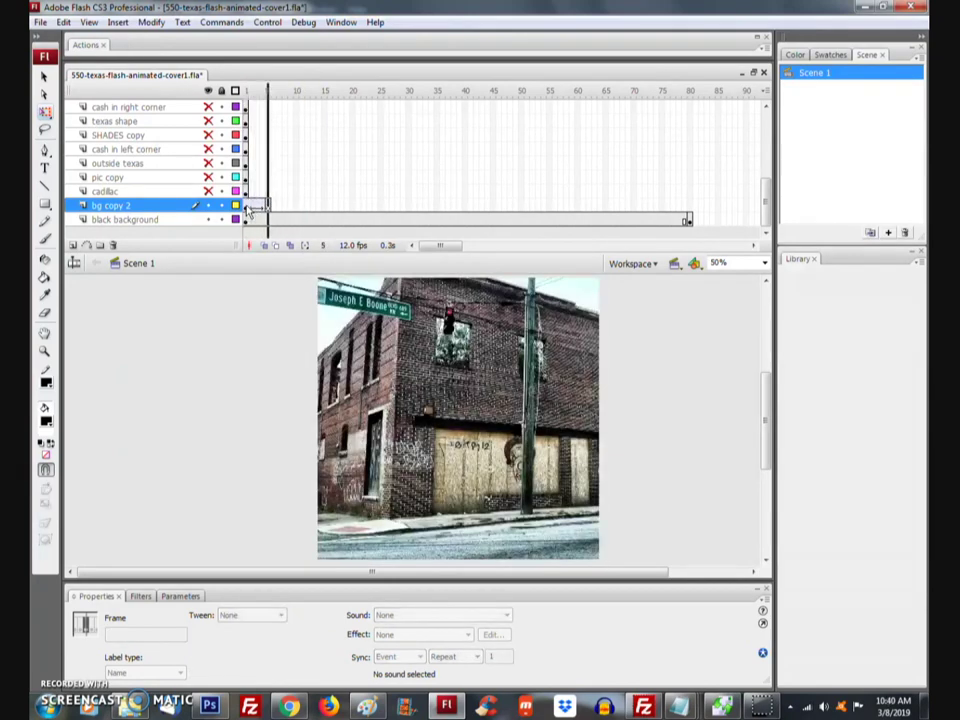
left_click(220, 461)
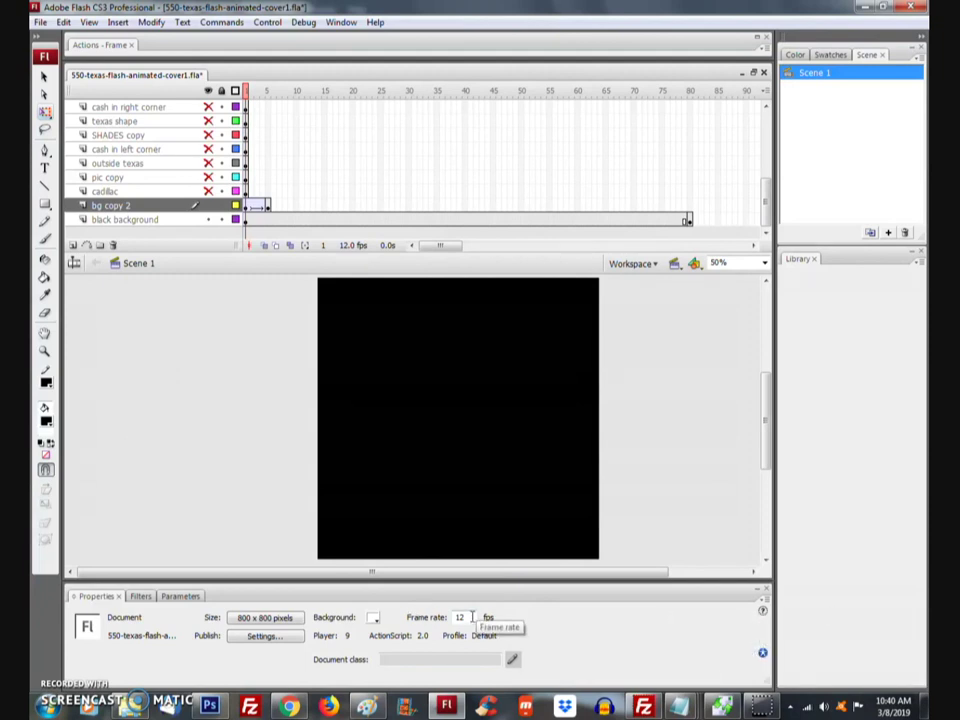
Step: Change the frame rate to 8 fps and preview the fade again
left_click_drag(472, 617, 450, 618)
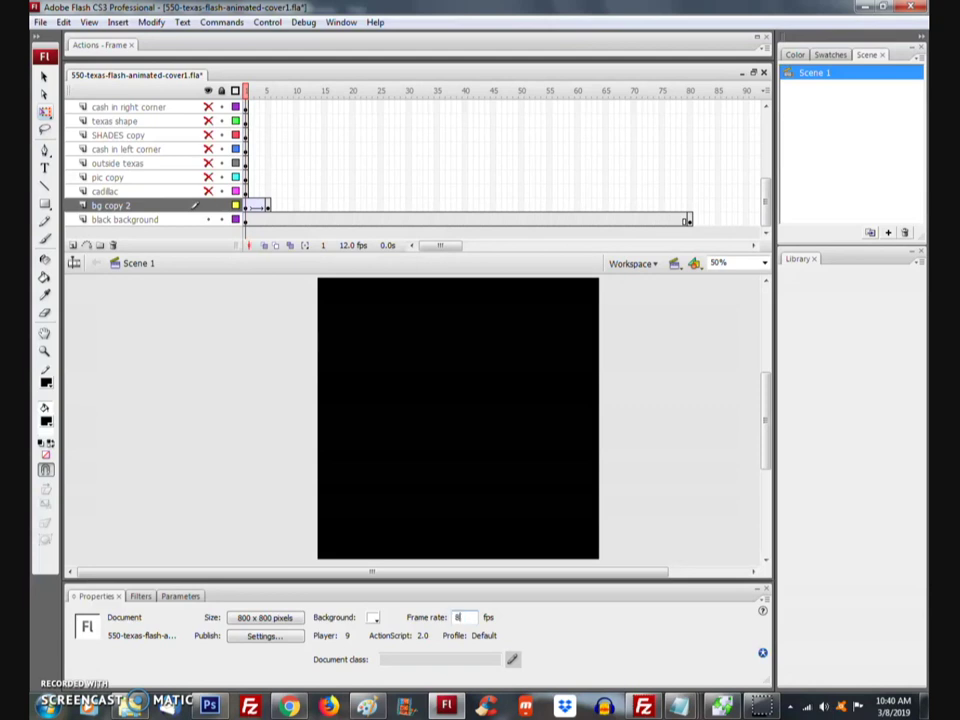
type("8")
key("Return")
left_click(249, 210)
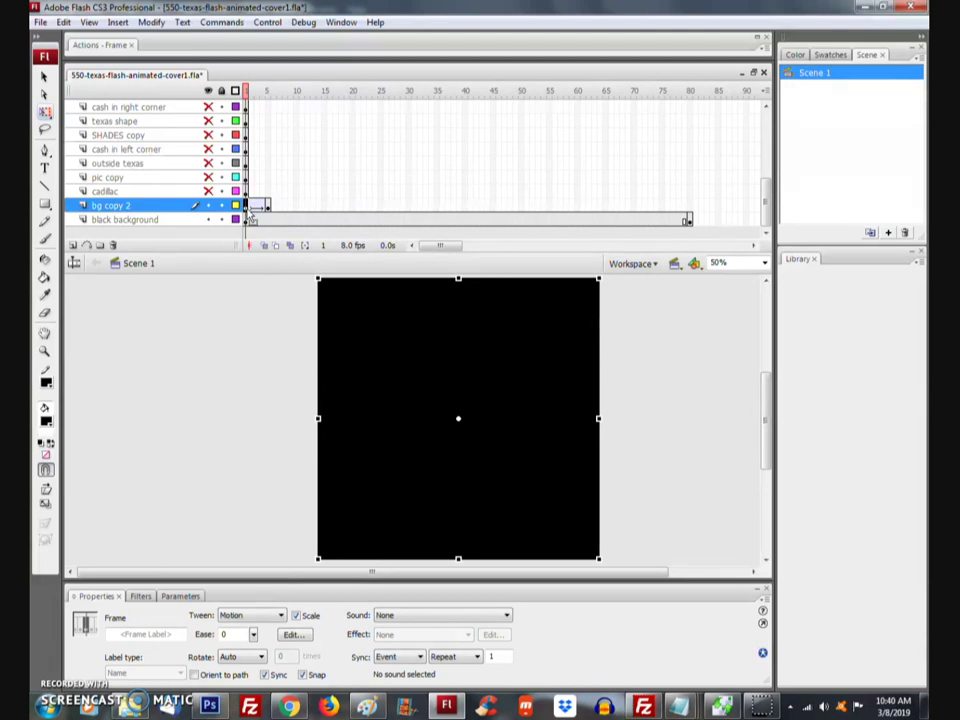
key("Return")
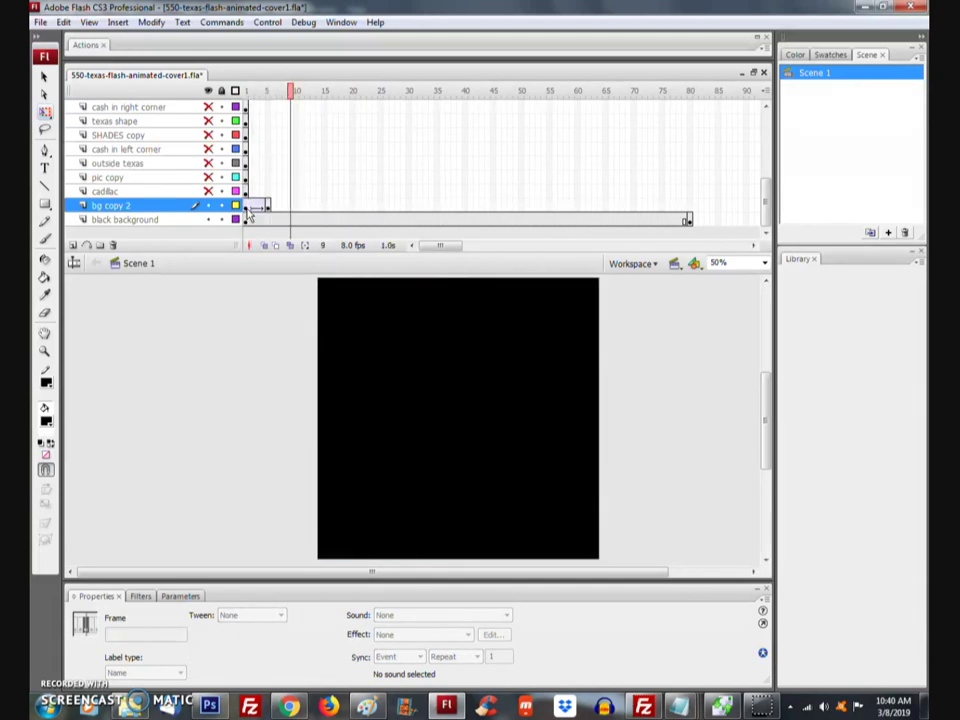
Step: Preview at 6 fps and stretch the bg copy 2 fade to end at frame 10
left_click(236, 519)
double_click(459, 617)
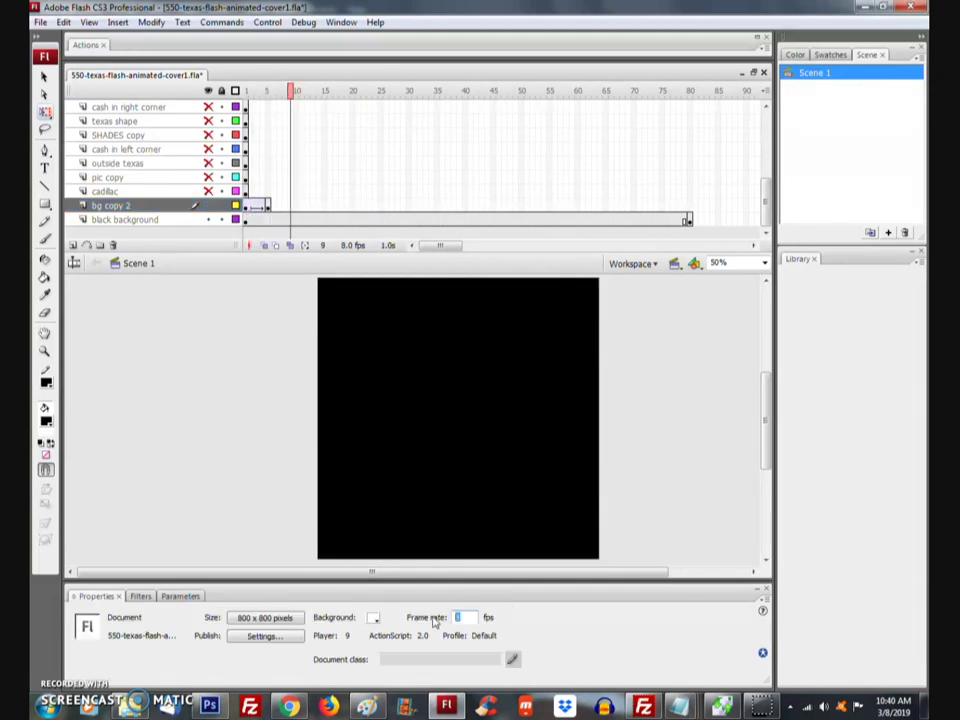
left_click(248, 207)
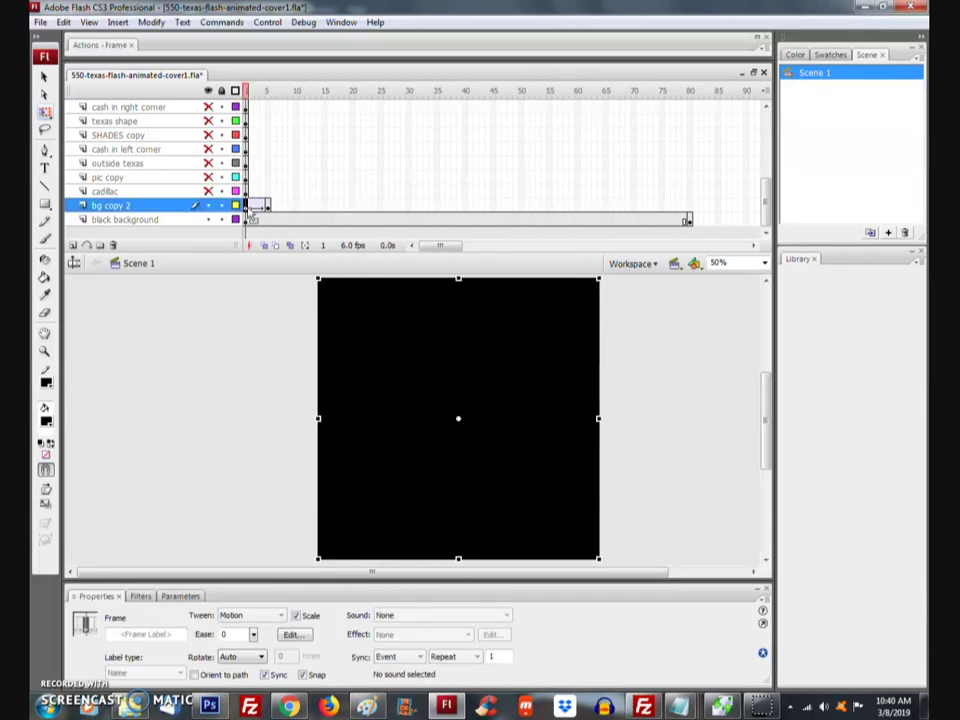
key("Return")
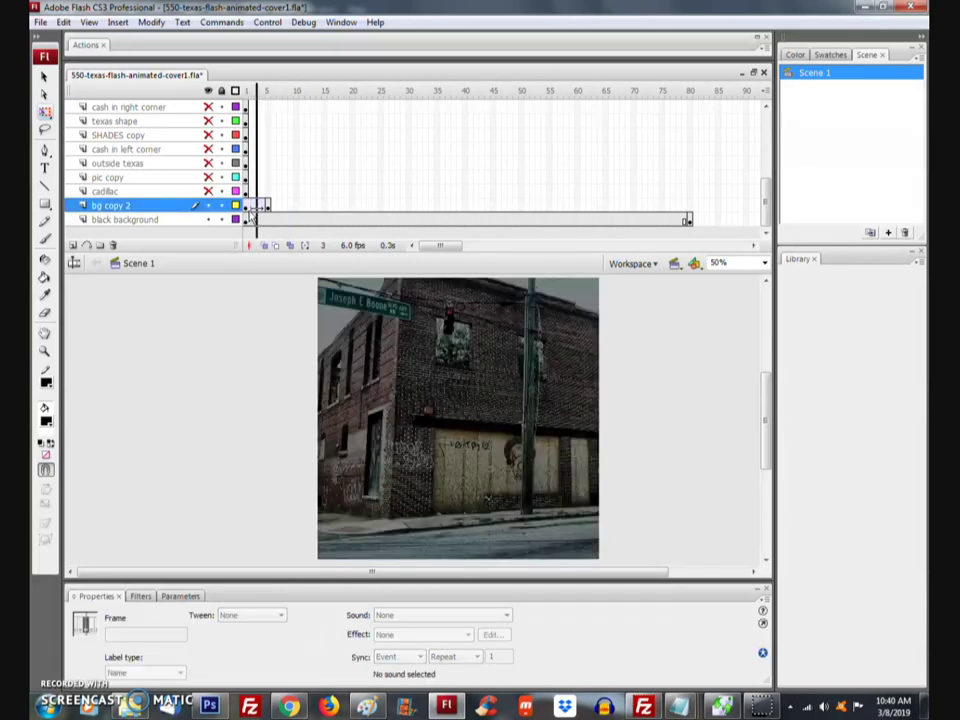
left_click(264, 207)
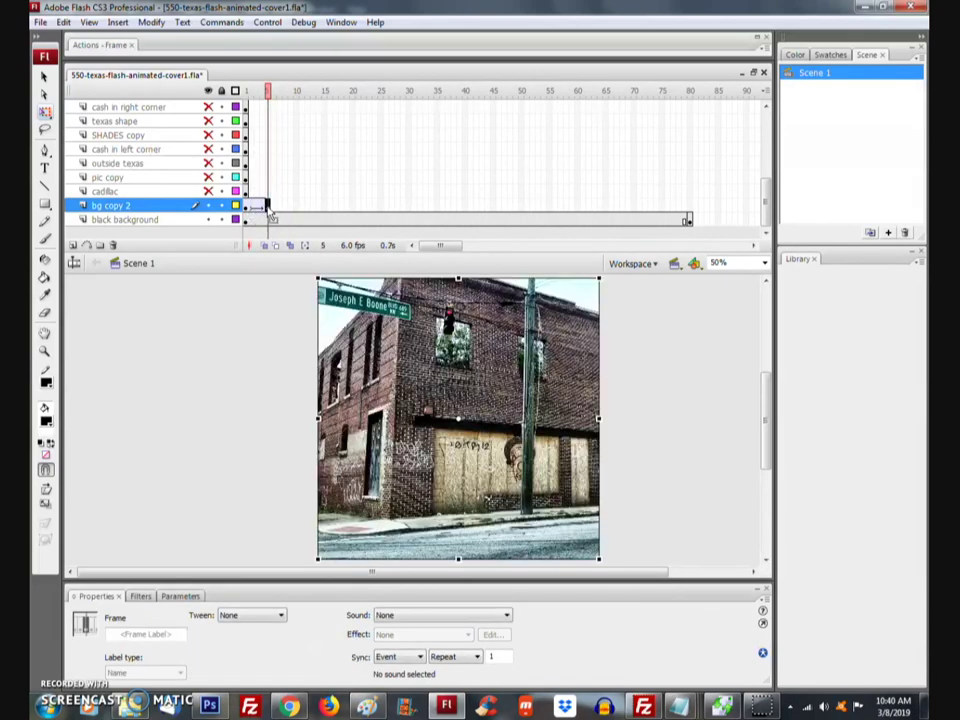
left_click_drag(303, 209, 244, 212)
key("Return")
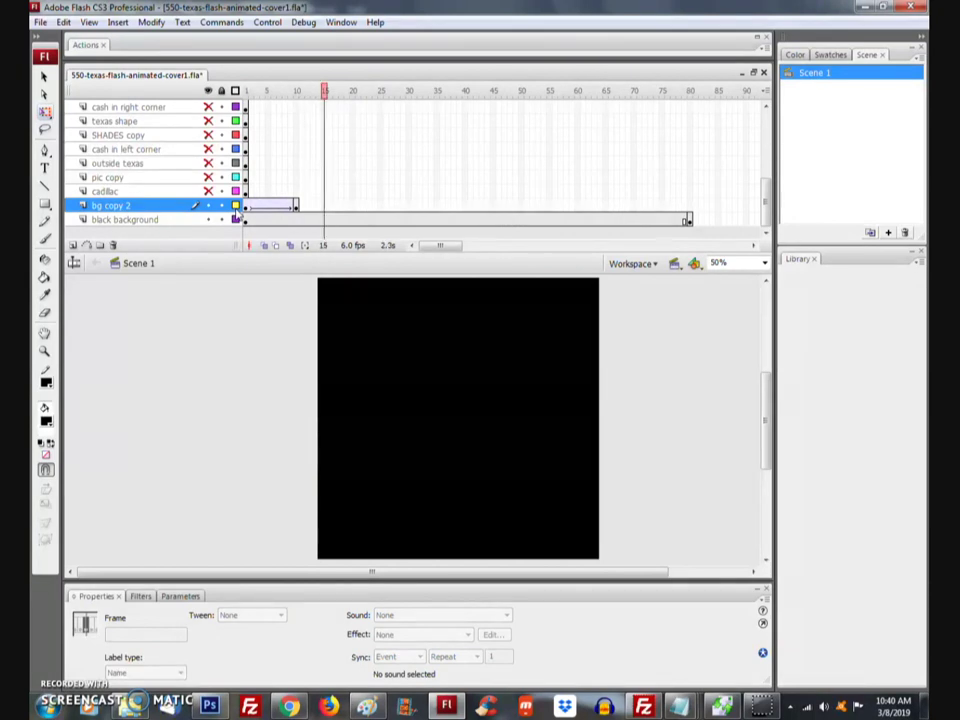
Step: Set the frame rate to 7 fps and play the animation from the start
left_click(275, 565)
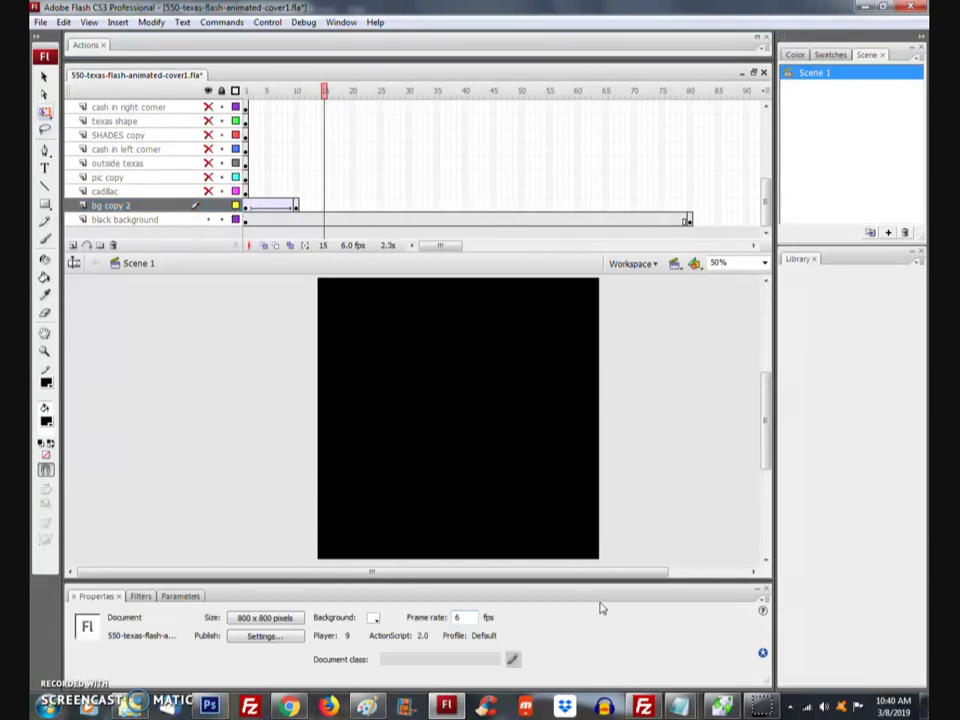
double_click(462, 617)
type("7")
left_click(249, 206)
key("Return")
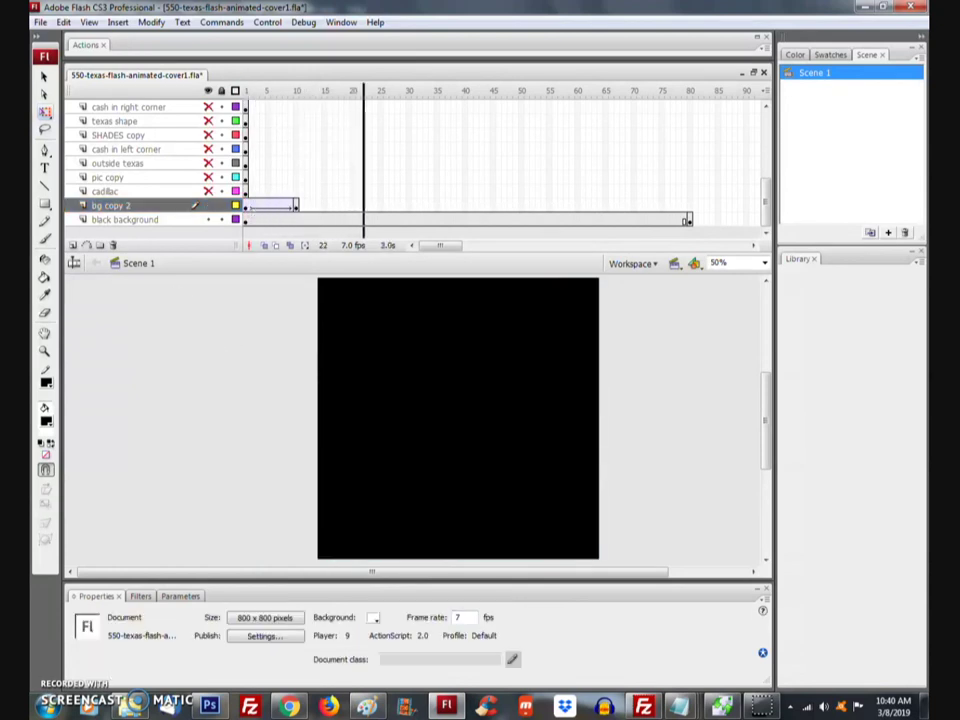
key("Return")
left_click(347, 207)
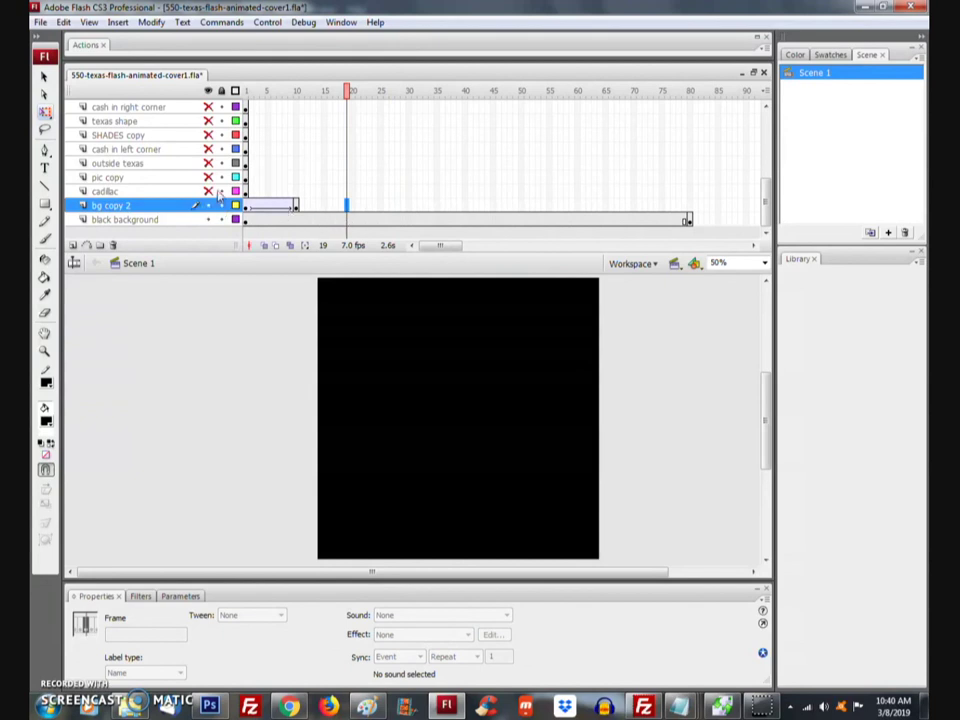
Step: Check the frames around the fade's end, then insert a keyframe at frame 80 on bg copy 2
left_click(296, 206)
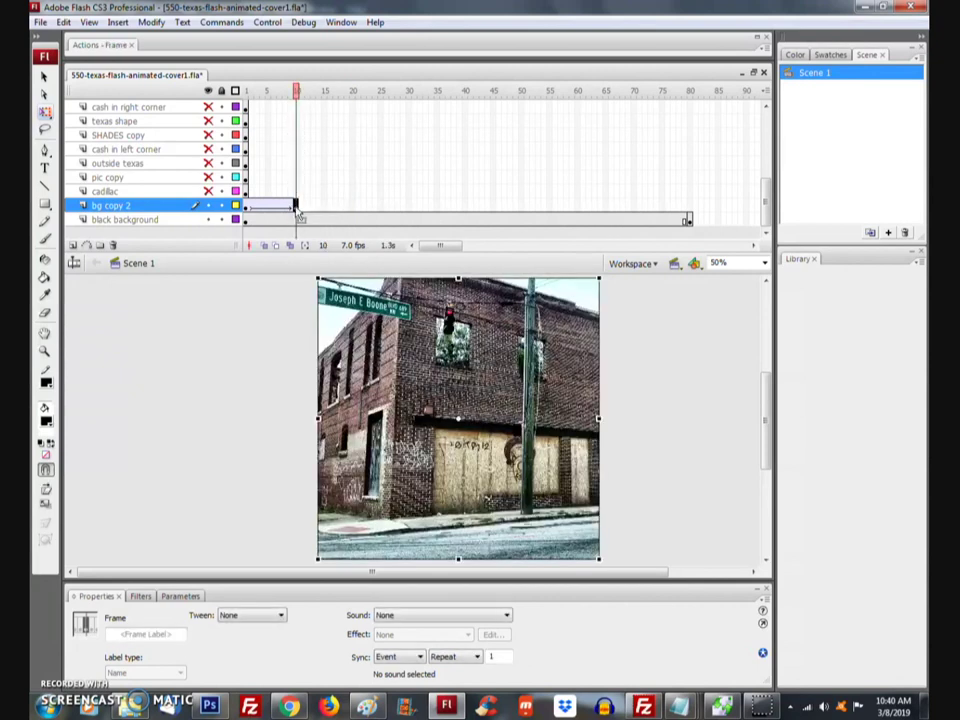
left_click(303, 210)
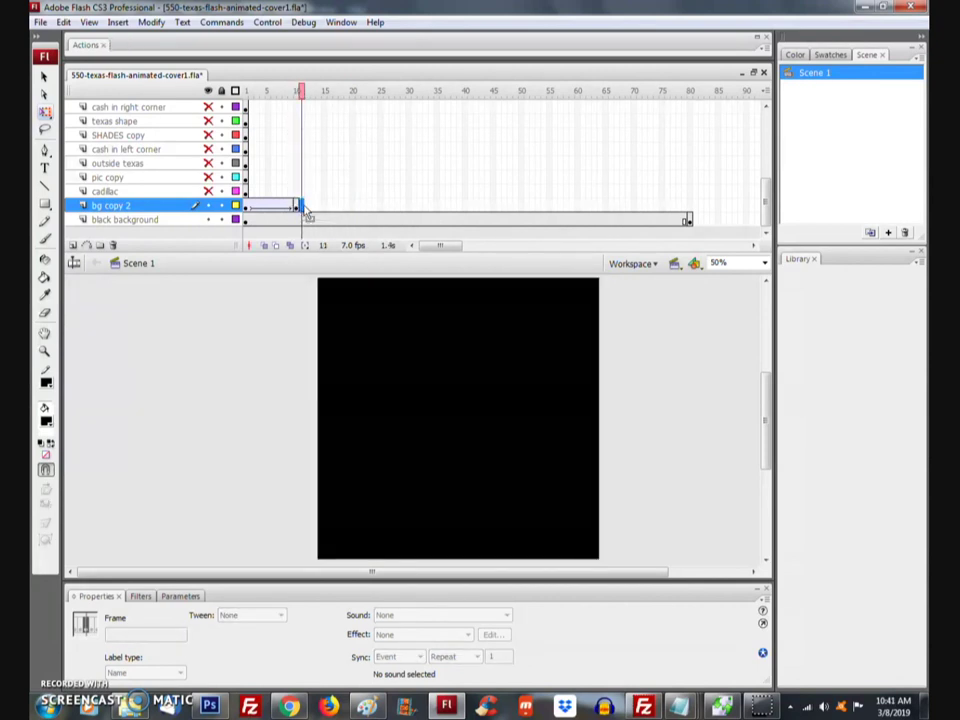
left_click(292, 208)
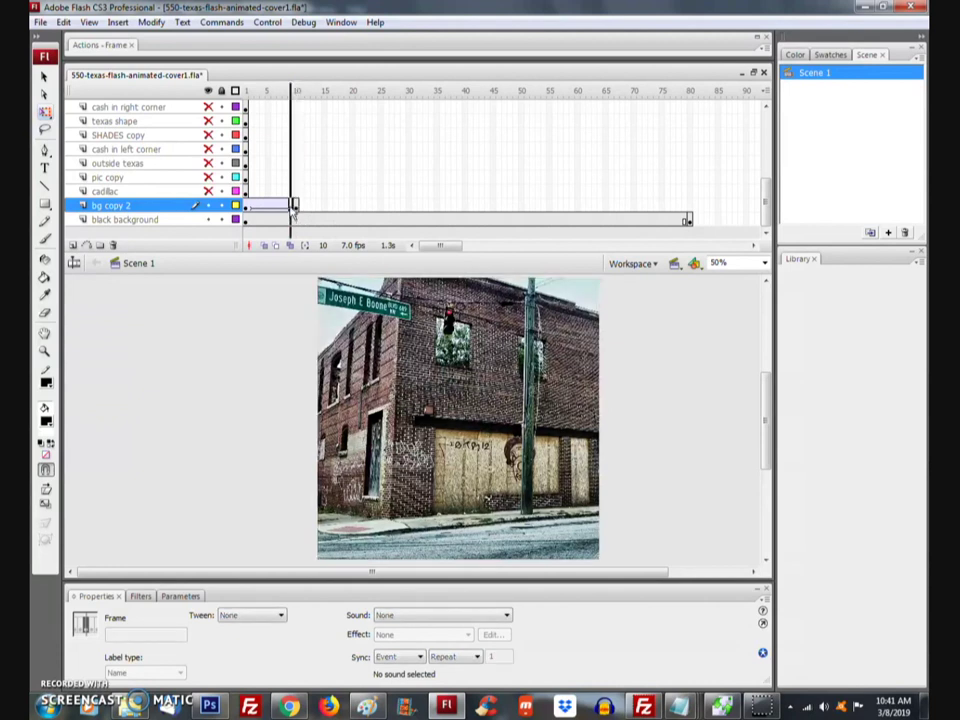
left_click(289, 209)
left_click(297, 214)
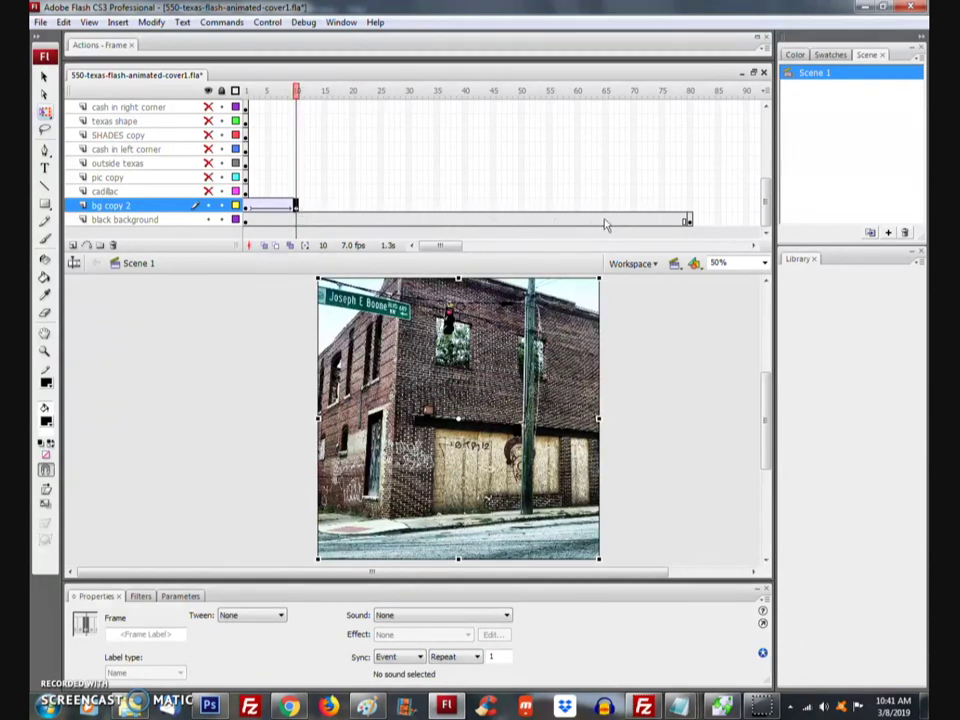
left_click(688, 207)
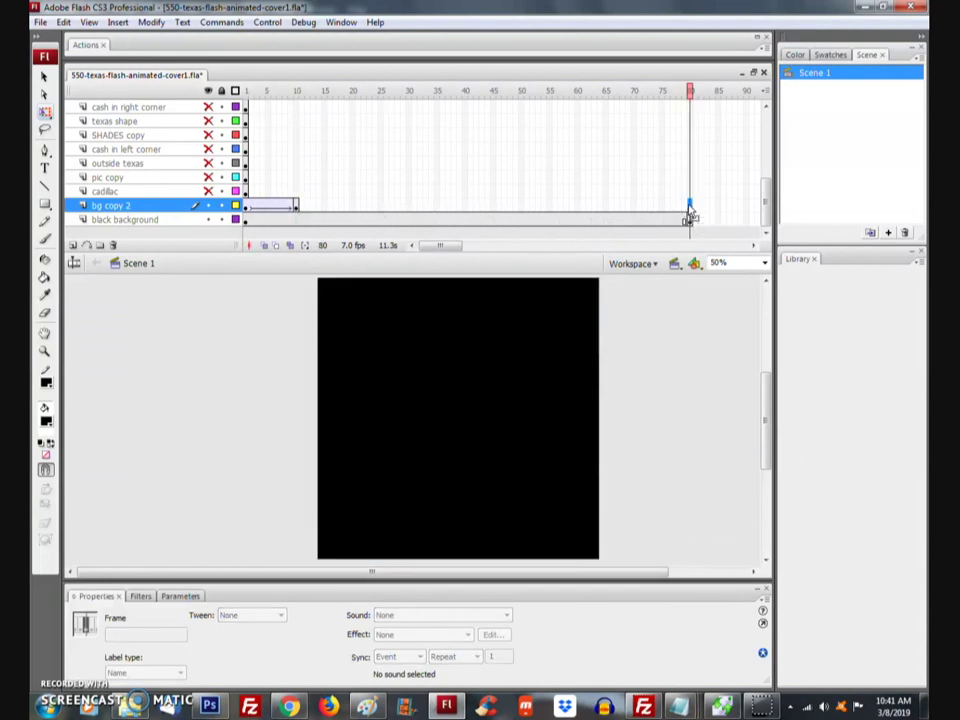
right_click(689, 211)
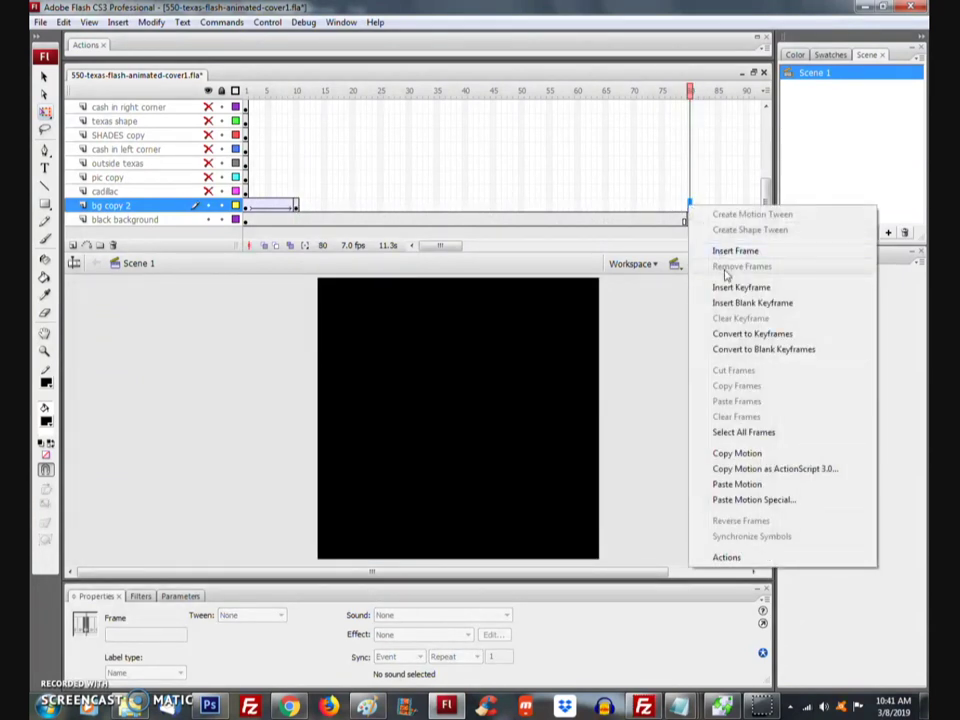
left_click(736, 289)
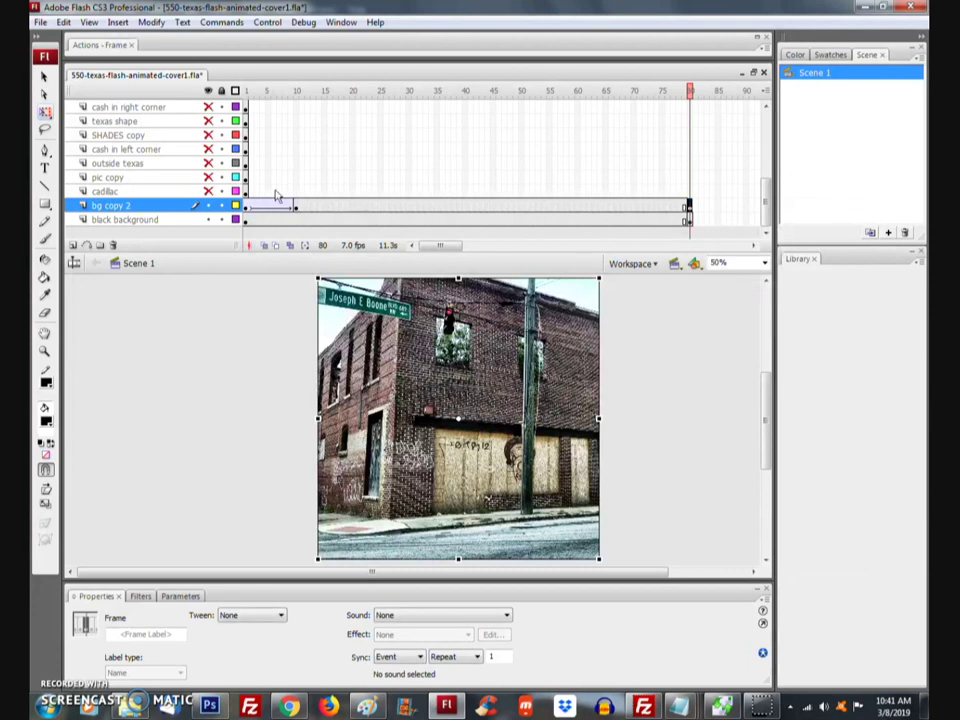
Step: Scrub frames 17, 40 and 76, then play from frame 1 to confirm the photo holds
left_click(322, 207)
left_click(448, 206)
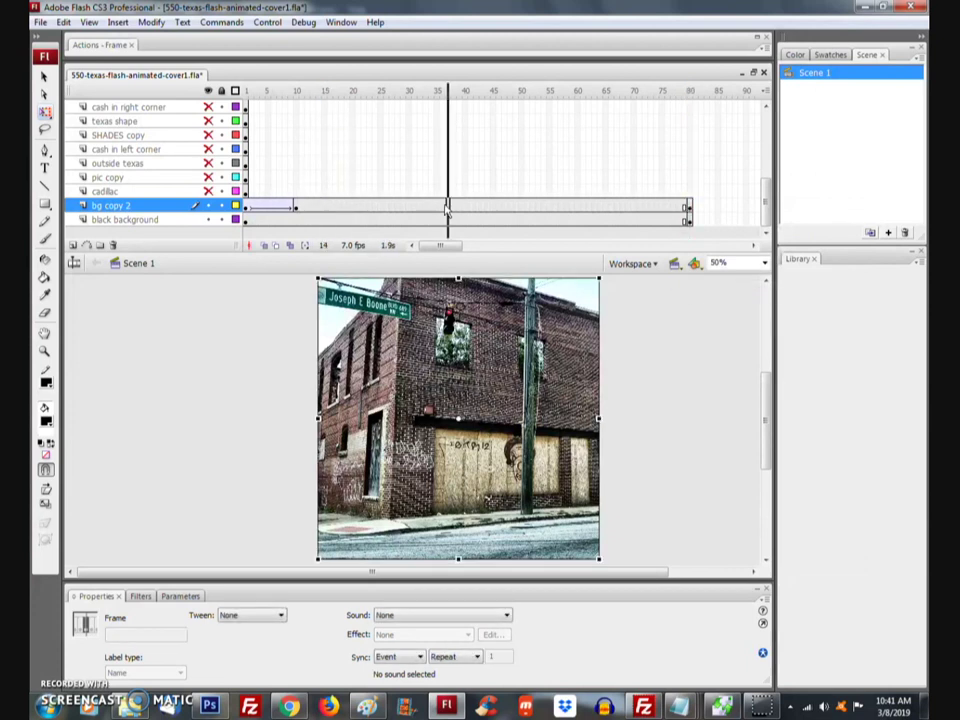
left_click(667, 207)
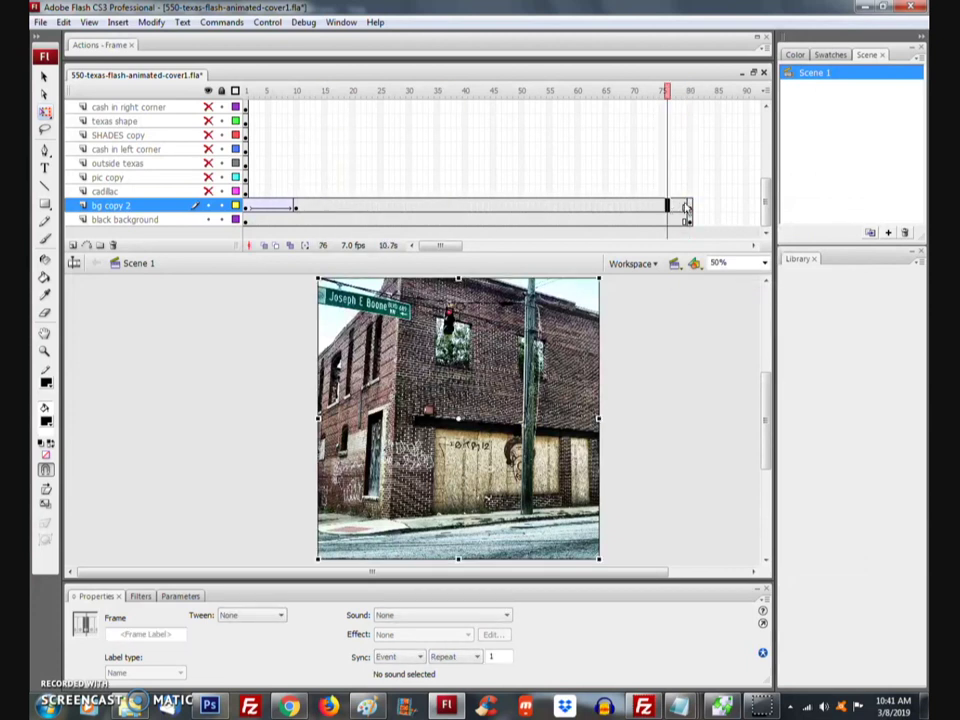
left_click(250, 207)
key("Return")
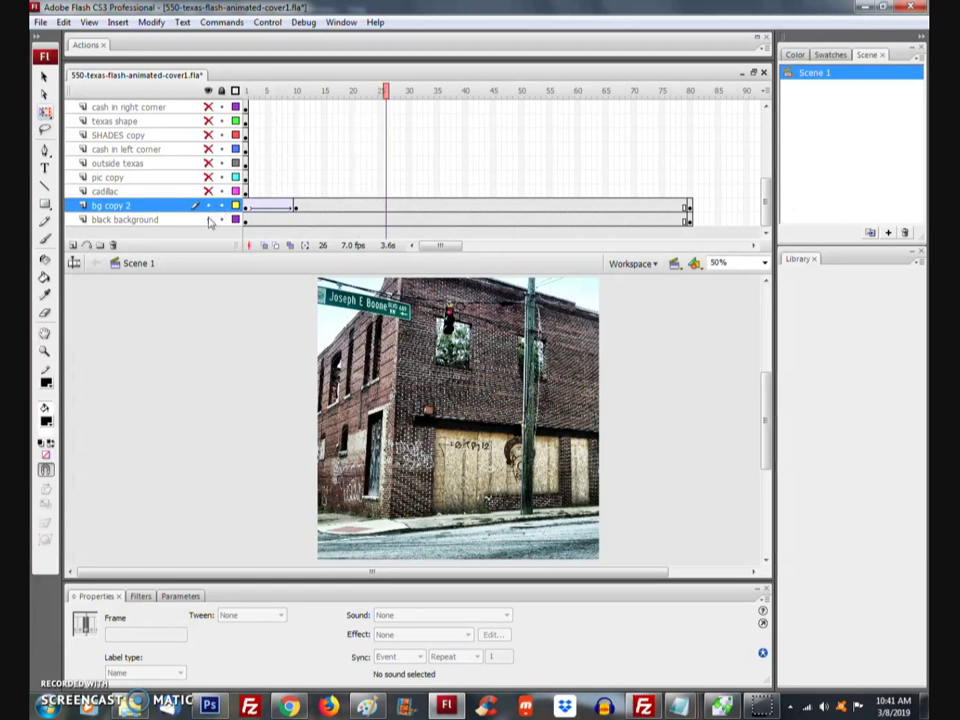
Step: Enlarge the timeline slightly and move the cadillac's start keyframe from frame 1 to frame 10
scroll(768, 202, "up", 1)
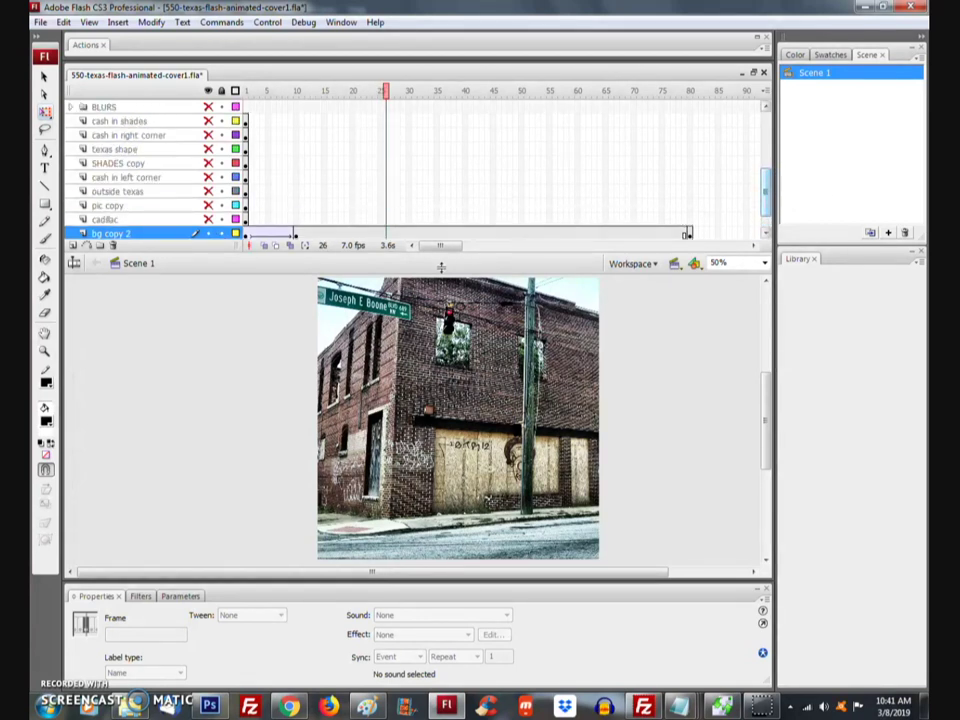
left_click_drag(417, 272, 417, 277)
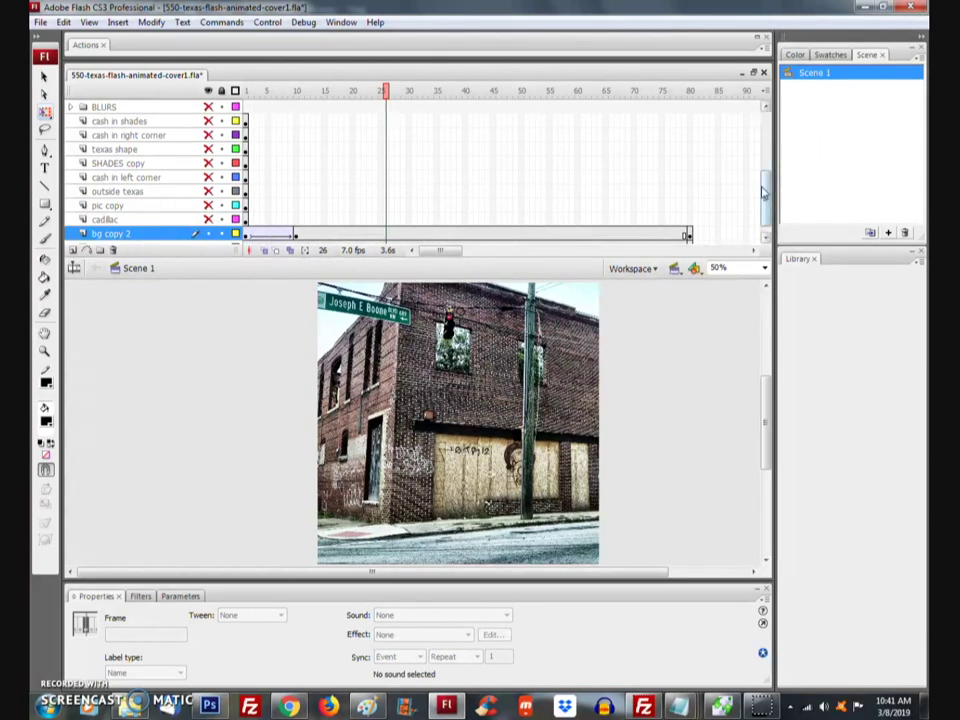
scroll(768, 200, "down", 3)
scroll(768, 200, "up", 3)
scroll(769, 200, "down", 1)
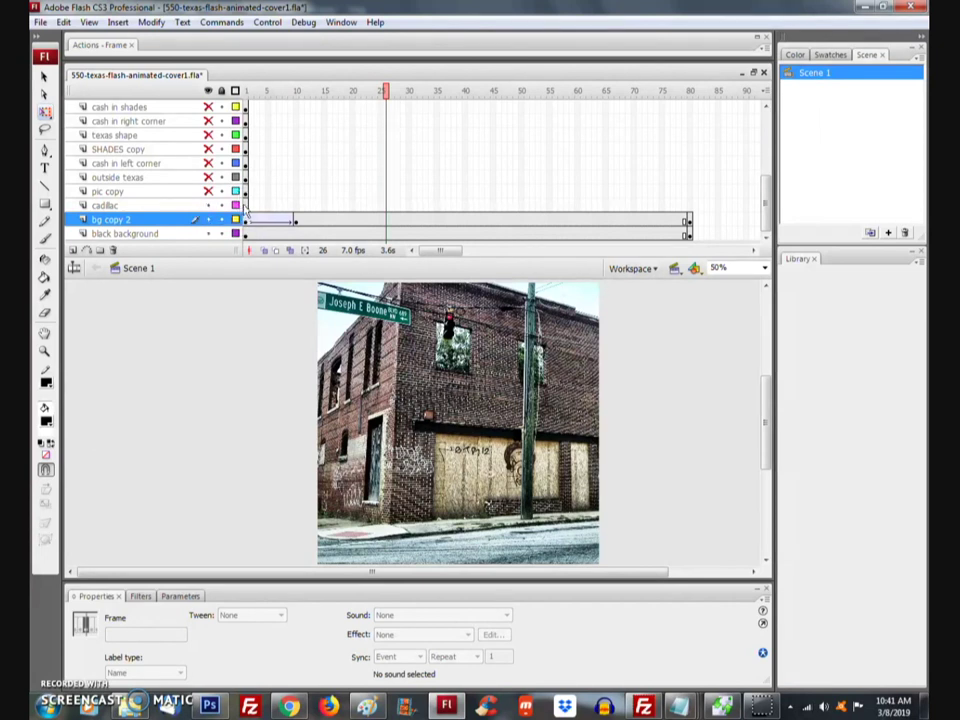
left_click(246, 205)
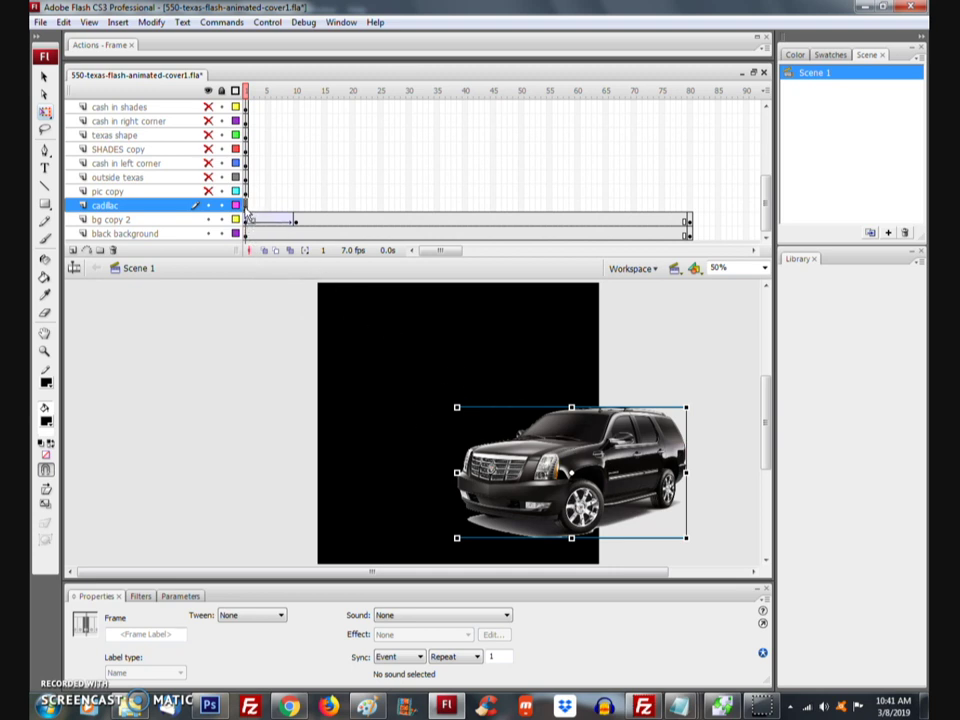
left_click_drag(248, 216, 296, 209)
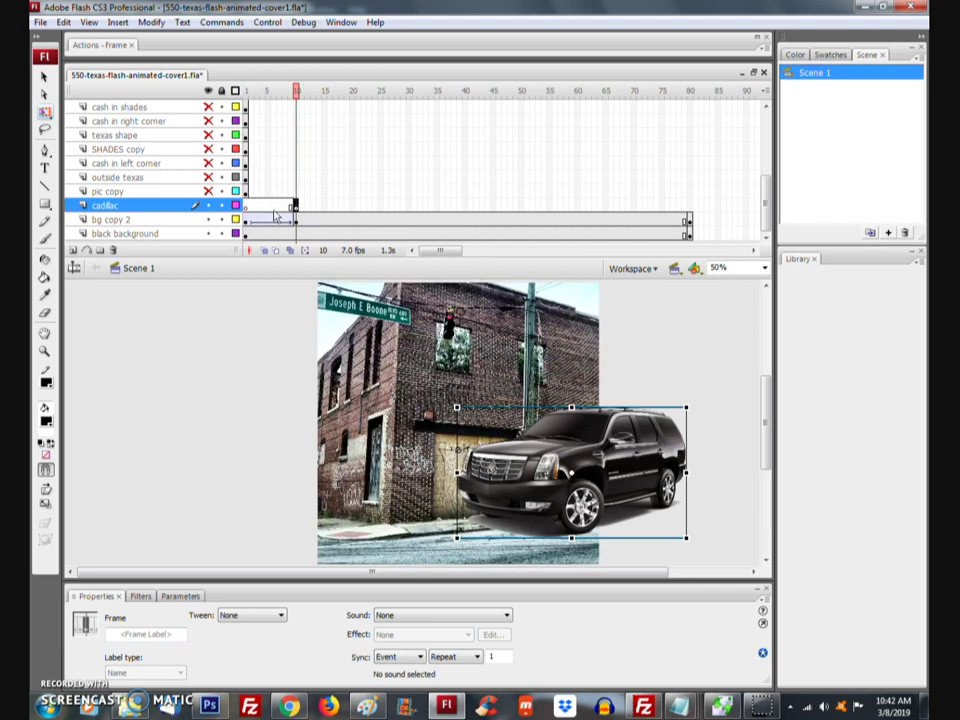
Step: Play the animation and scrub frames 10, 15, 17, 18 and 20 to check the car's timing
key("Return")
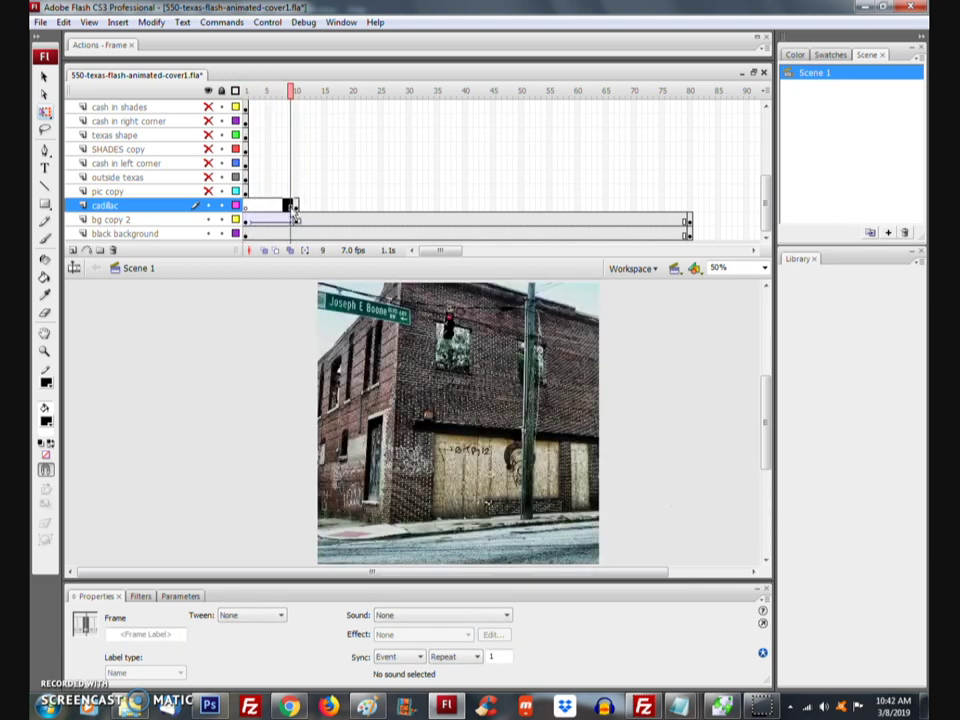
left_click(296, 207)
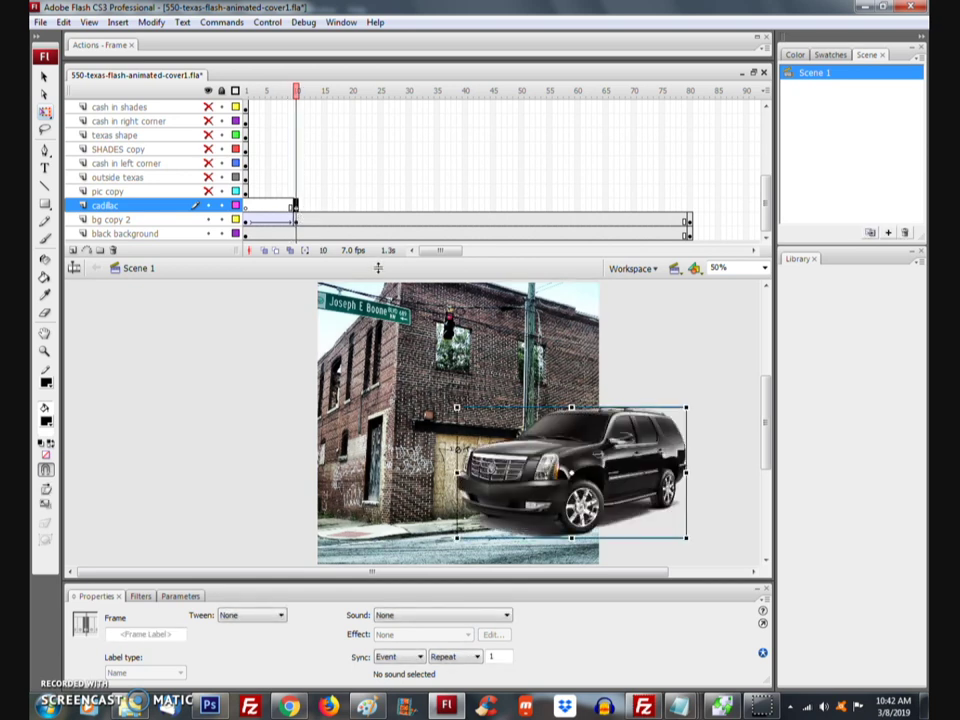
left_click(324, 206)
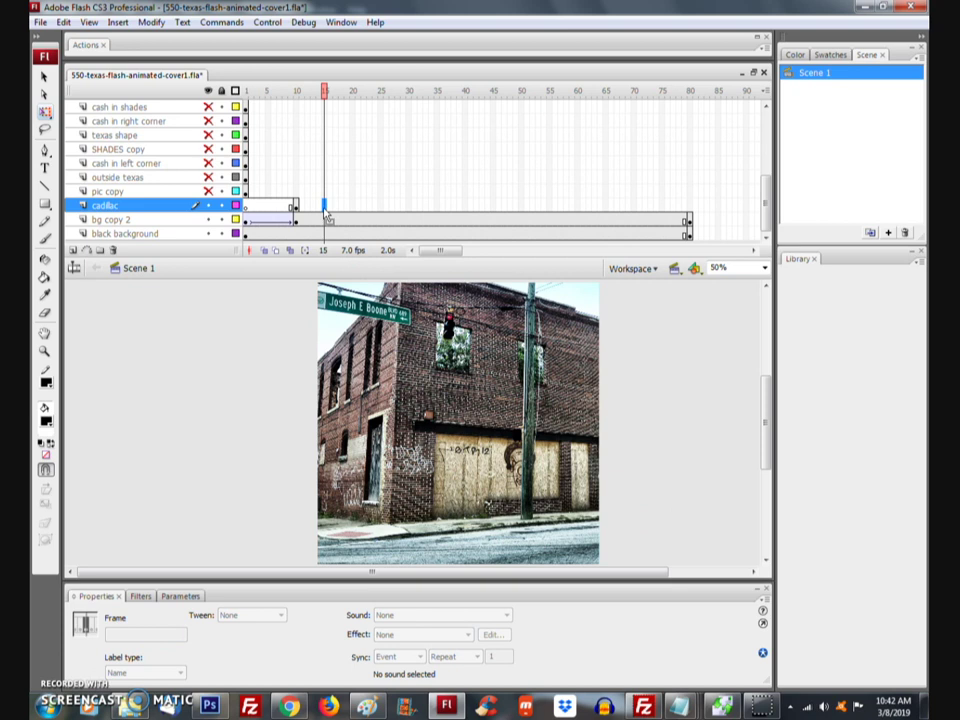
left_click(352, 205)
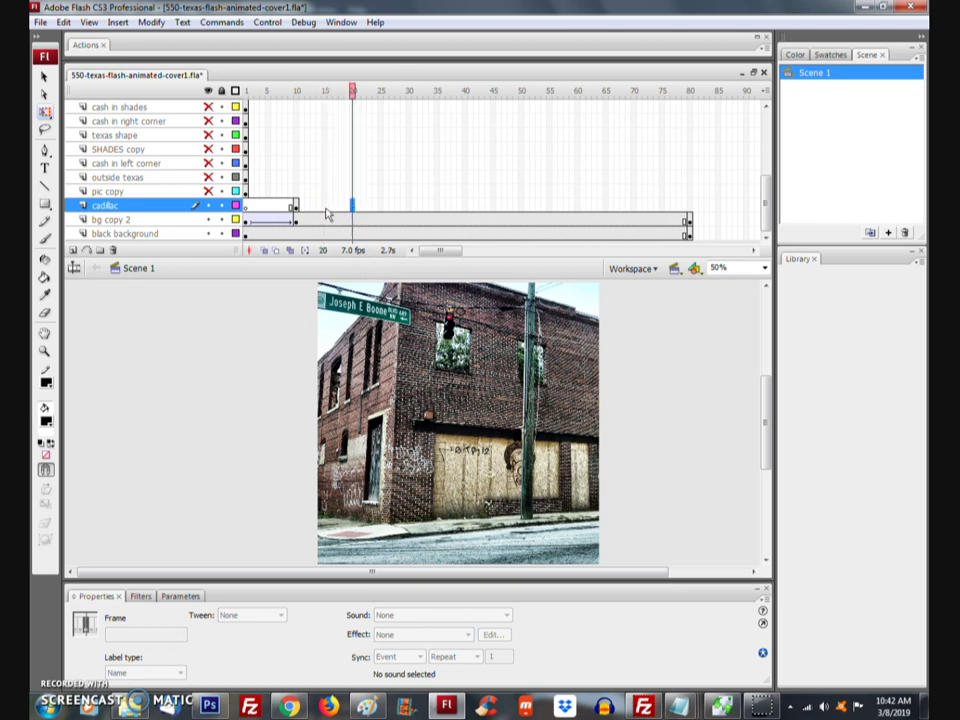
left_click(324, 206)
left_click(341, 206)
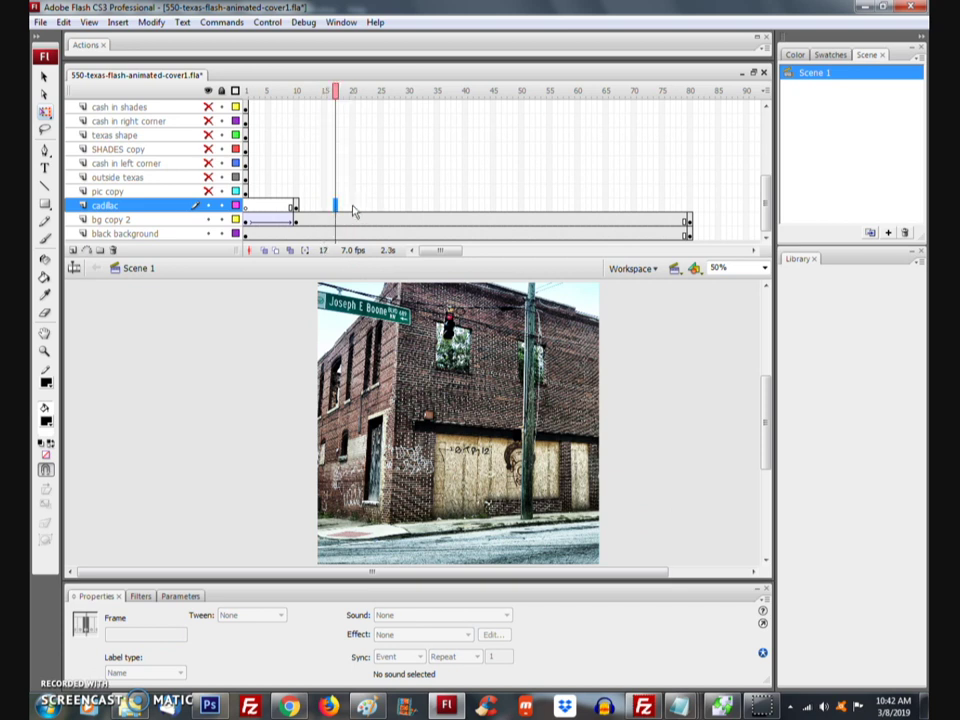
left_click(347, 206)
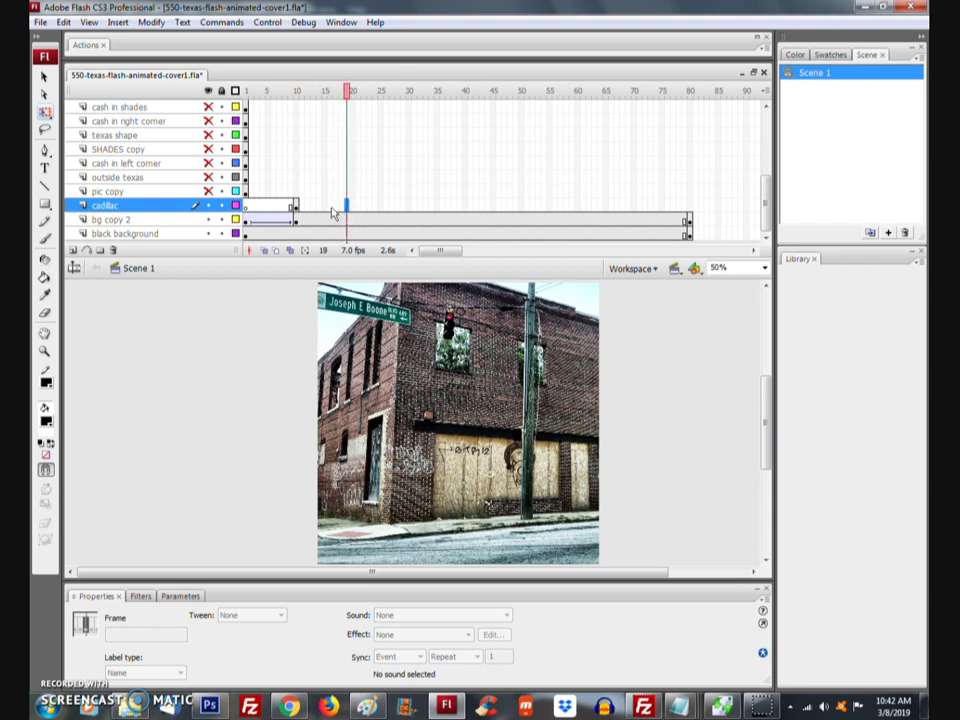
left_click(325, 206)
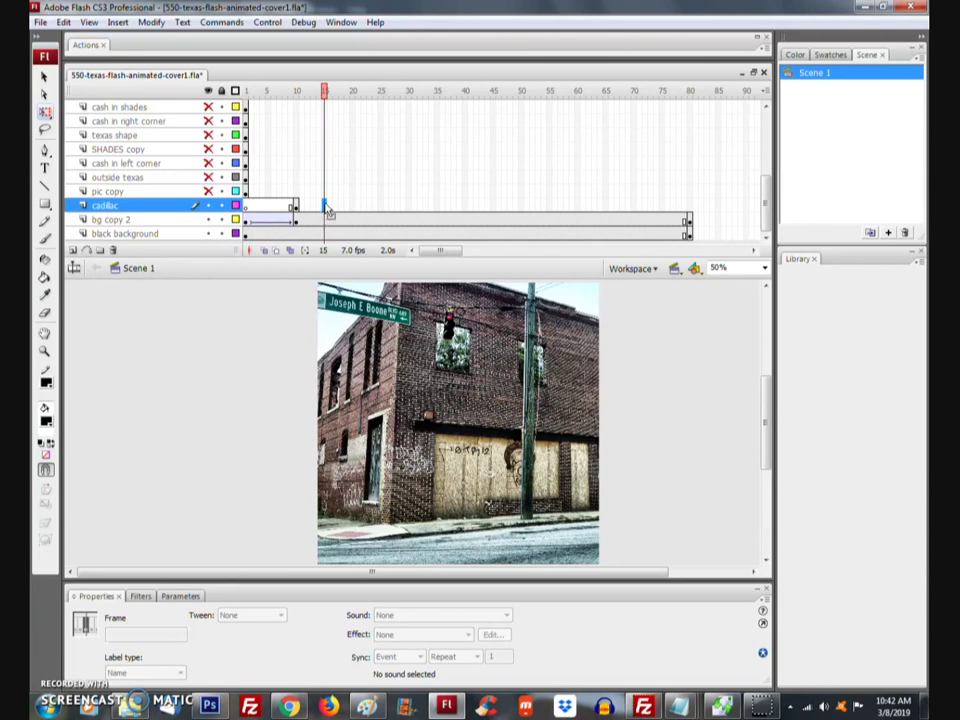
Step: Insert keyframes at frames 15 and 20 on the cadillac layer
right_click(325, 208)
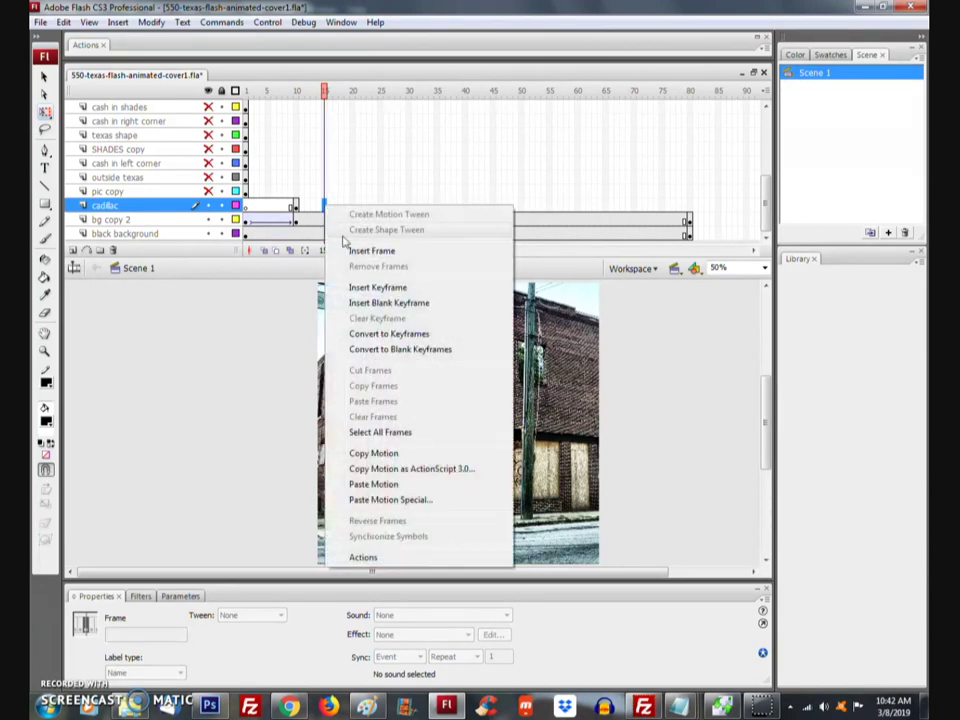
left_click(374, 285)
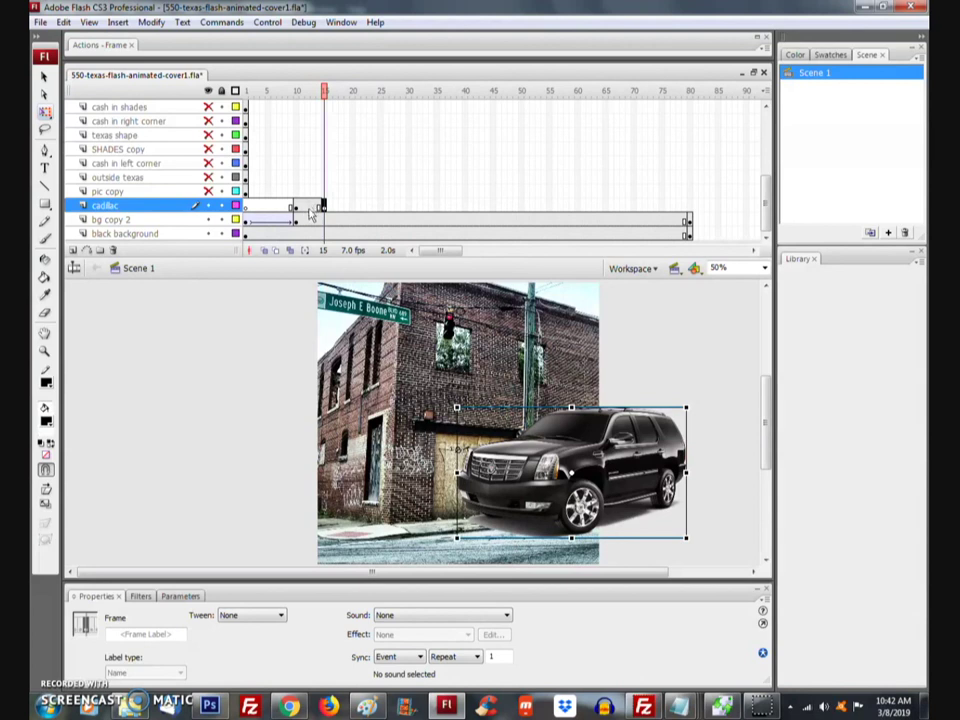
left_click(352, 207)
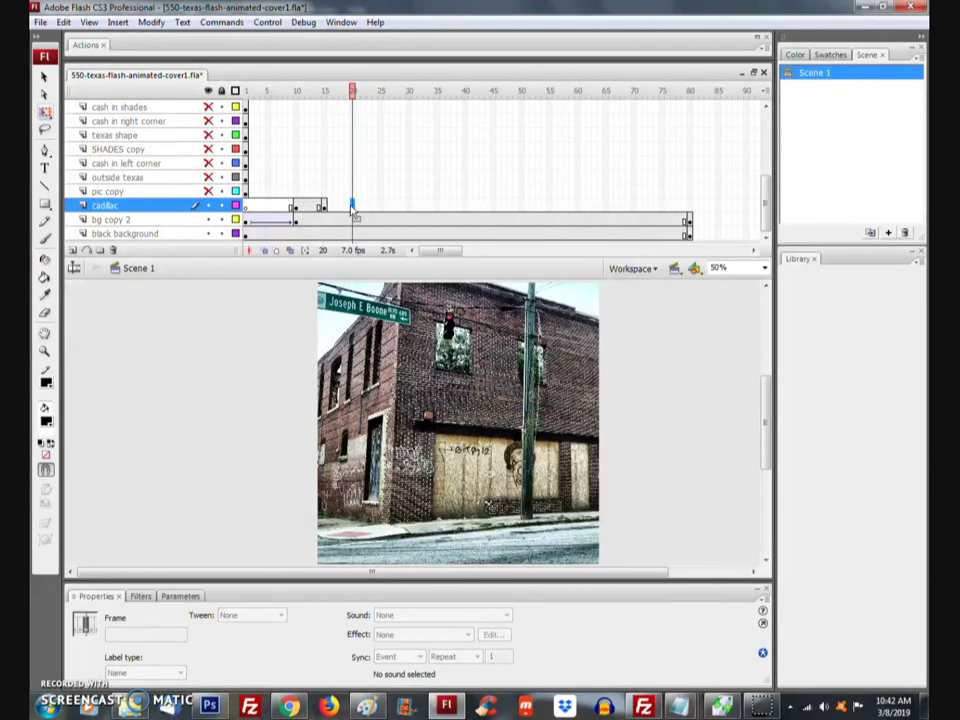
right_click(352, 207)
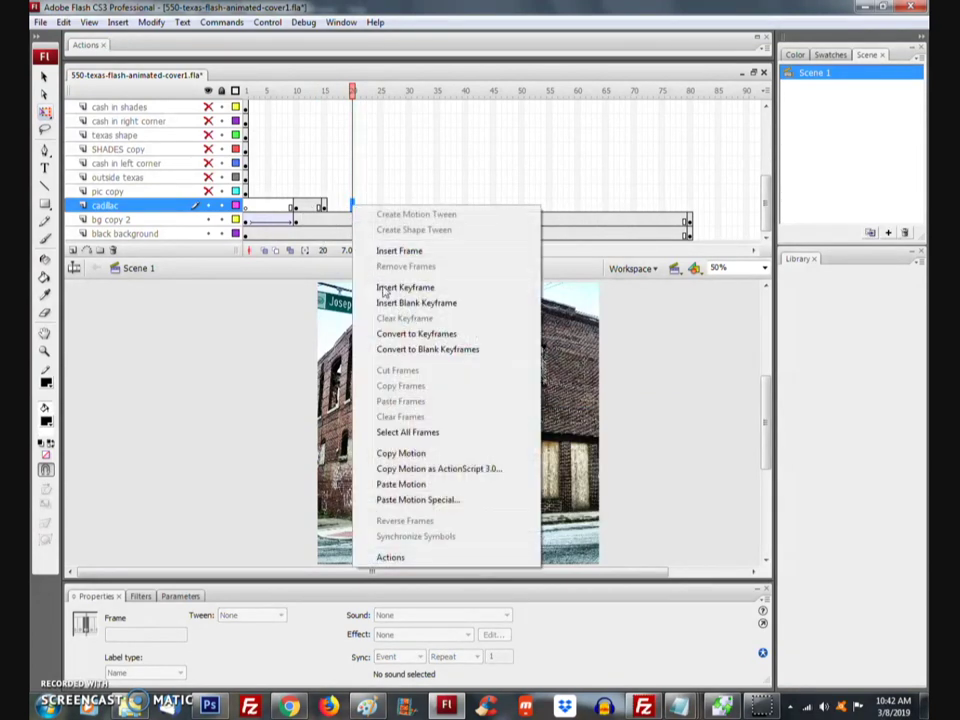
left_click(386, 289)
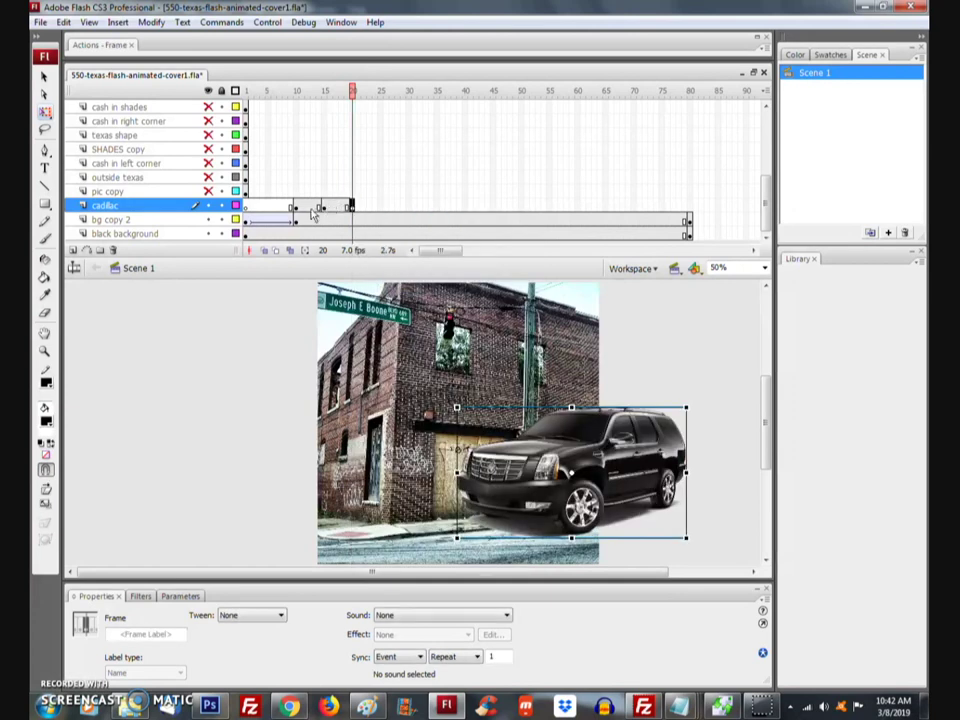
Step: Undo the extra keyframe at frame 20 with Edit > Undo
left_click(329, 207)
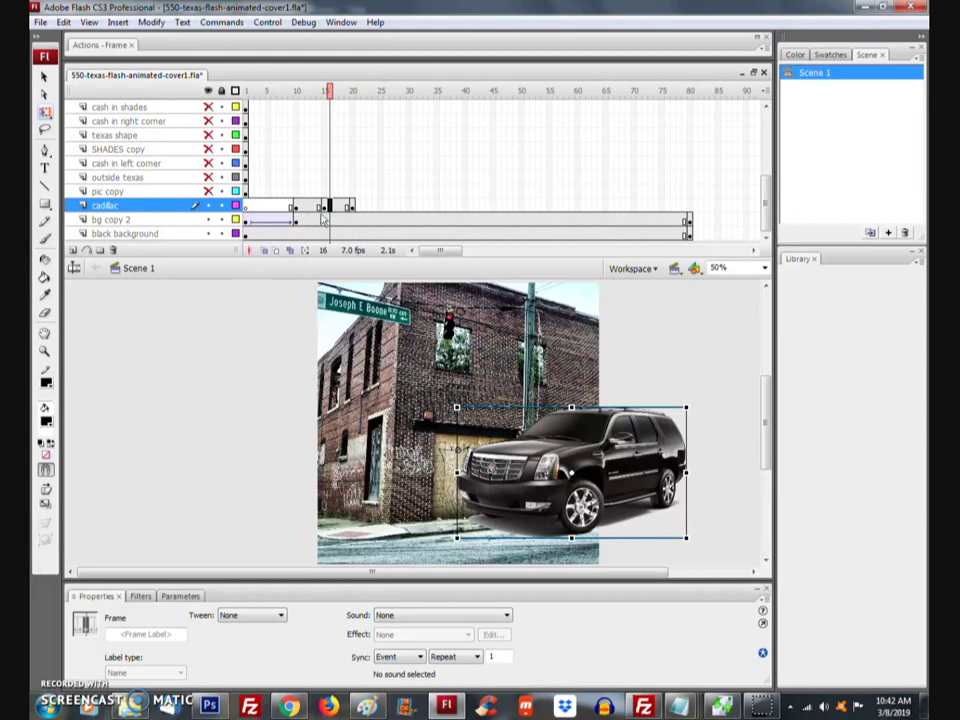
left_click(63, 22)
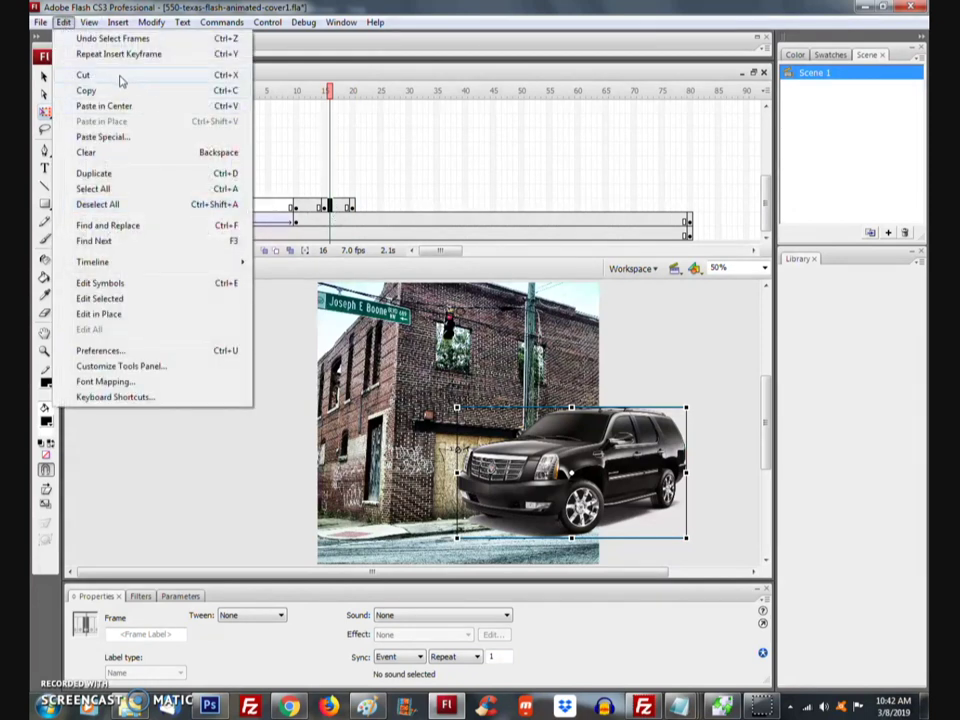
left_click(105, 39)
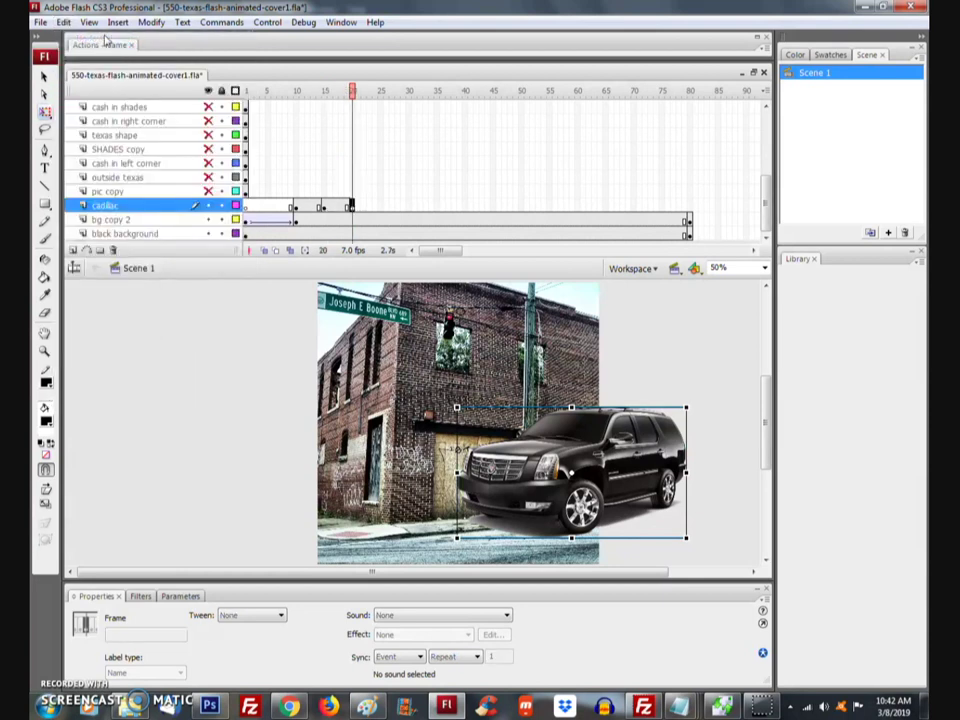
left_click(63, 22)
left_click(58, 37)
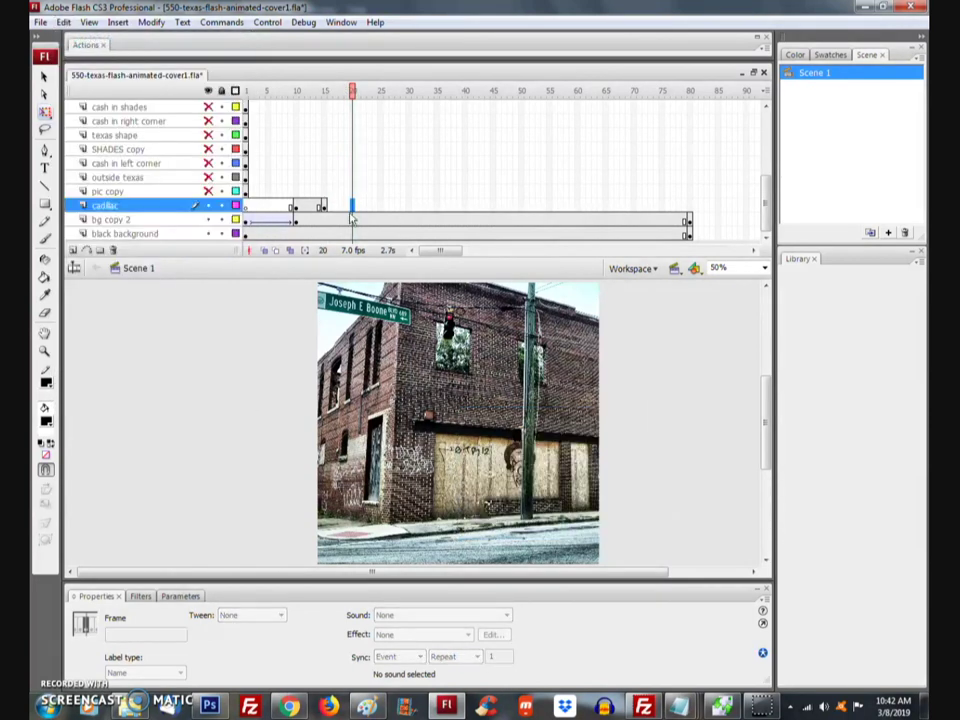
Step: Remove frames 10–15 from the cadillac layer, keeping the car on stage
left_click(321, 206)
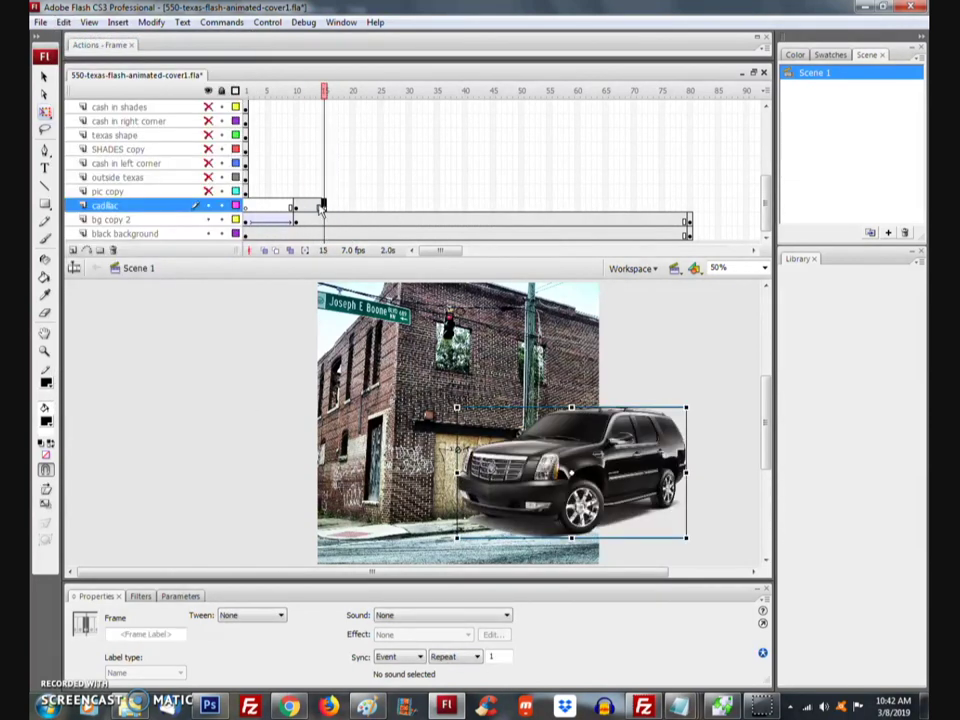
mouse_move(318, 208)
left_mouse_down()
mouse_move(297, 210)
mouse_move(309, 211)
left_mouse_up()
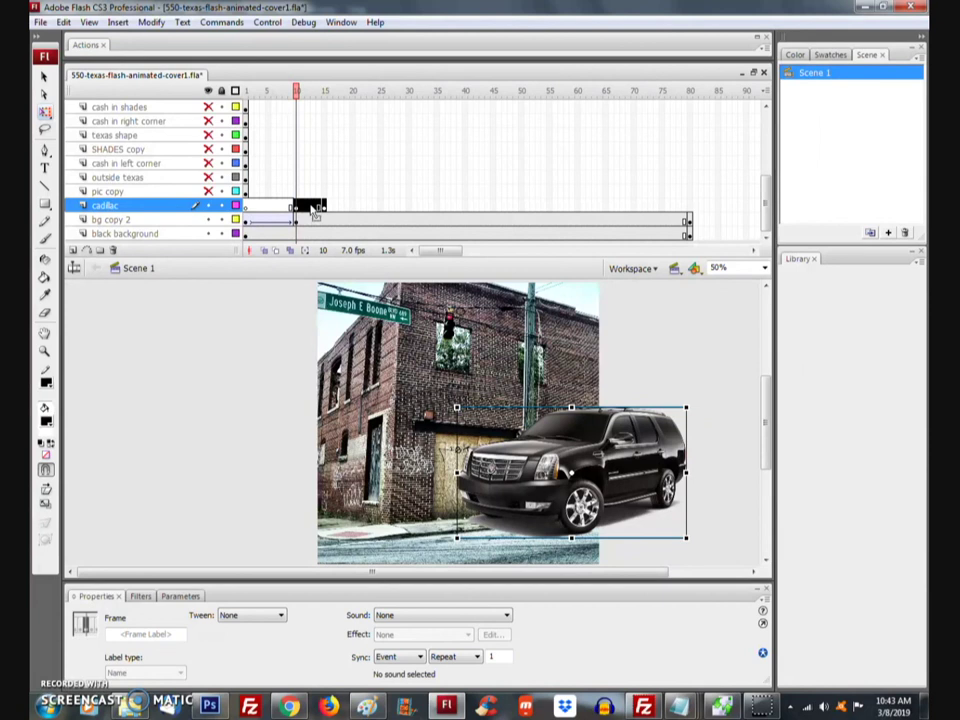
right_click(313, 206)
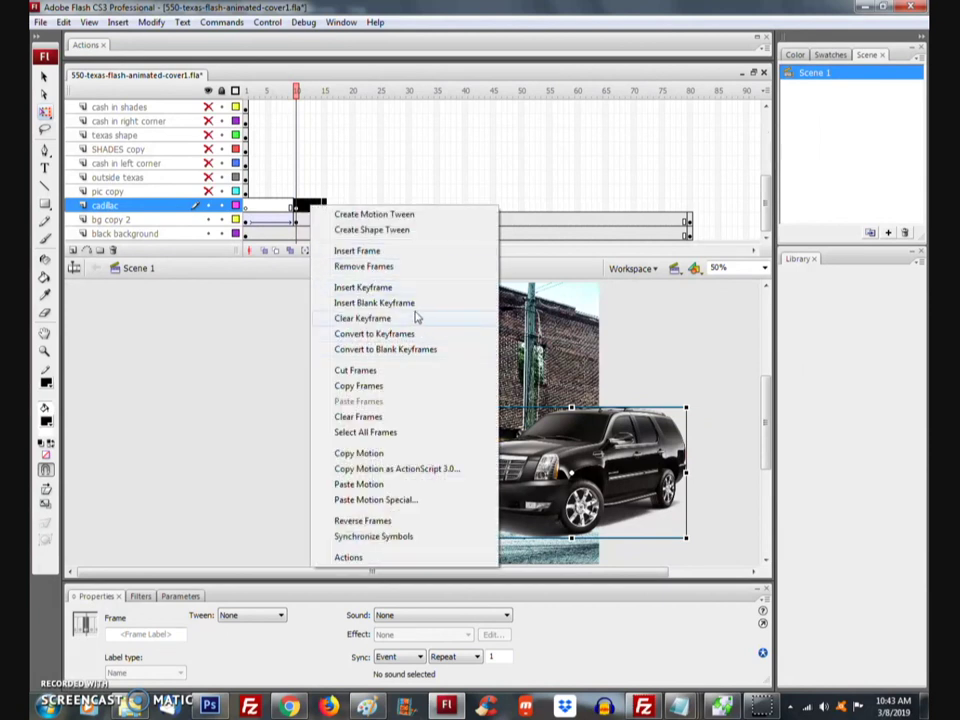
left_click(277, 364)
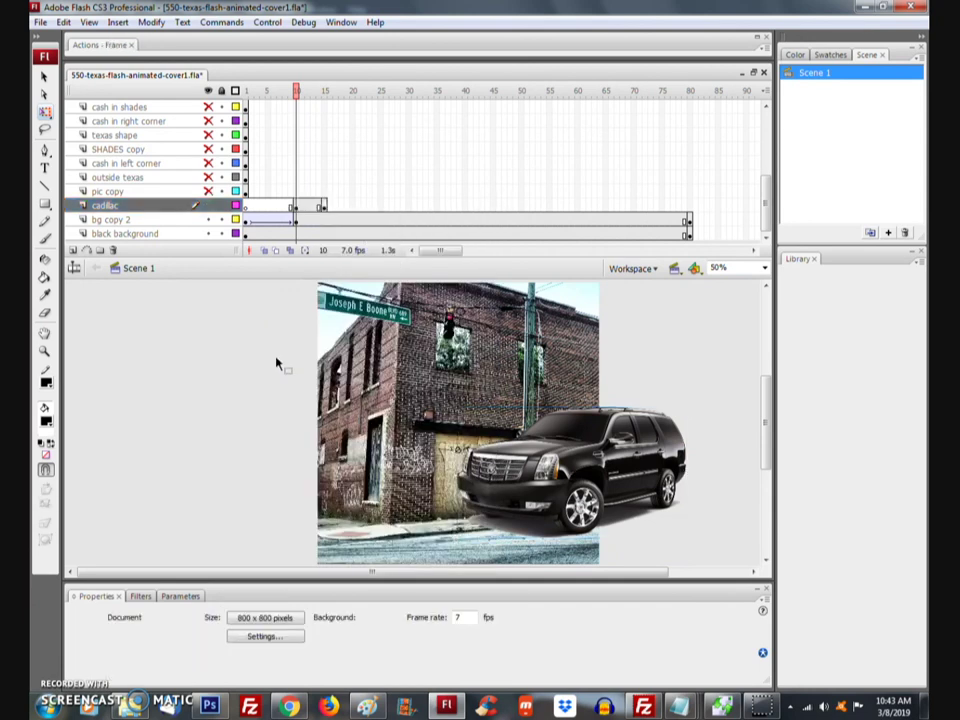
left_click(300, 206)
left_click(313, 205)
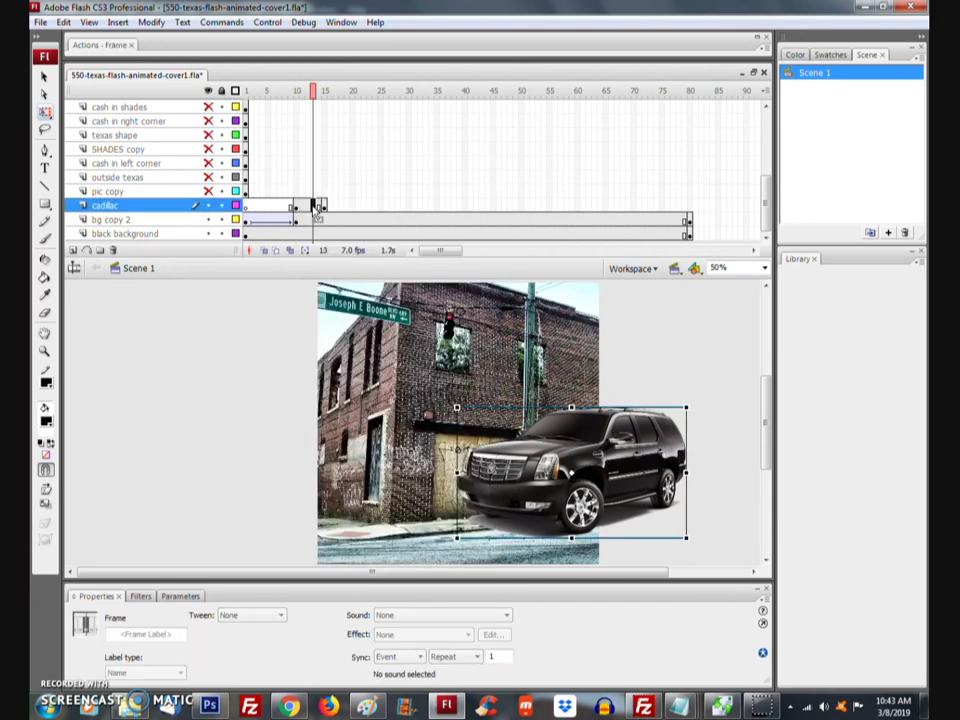
Step: Motion-tween the cadillac layer and move the car off-stage right at frame 10
right_click(315, 206)
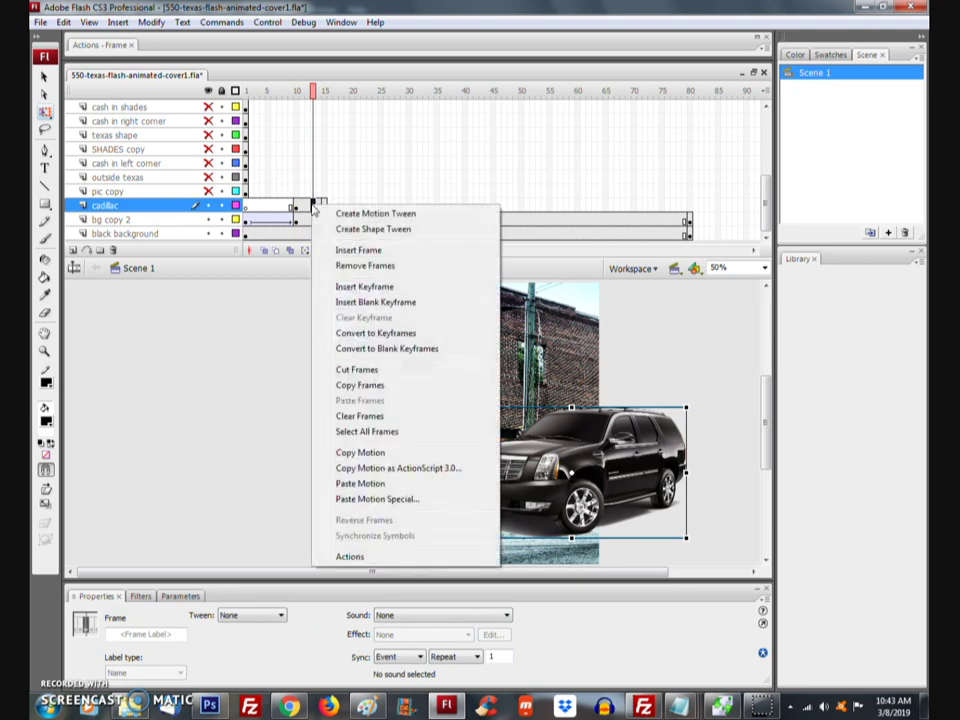
left_click(365, 214)
left_click(297, 206)
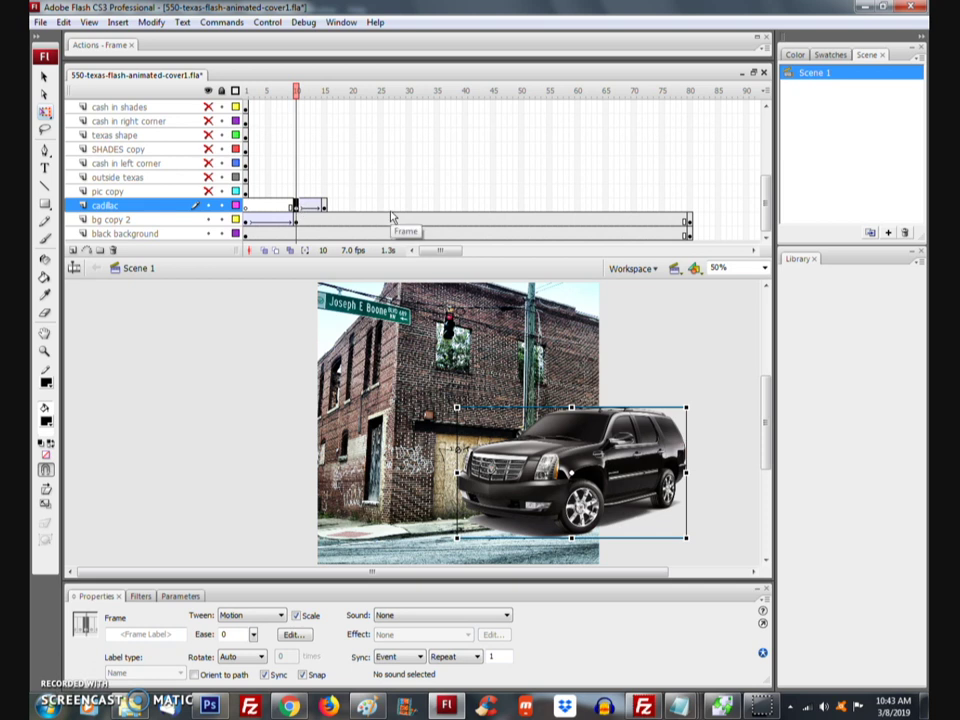
key("Right")
key("Right")
key("Right")
key("Right")
key("Right")
key("Right")
key("Right")
key("Right")
key("Right")
key("Right")
key("Right")
key("Right")
key("Right")
key("Right")
key("Right")
key("Right")
key("Right")
key("Right")
key("Right")
key("Right")
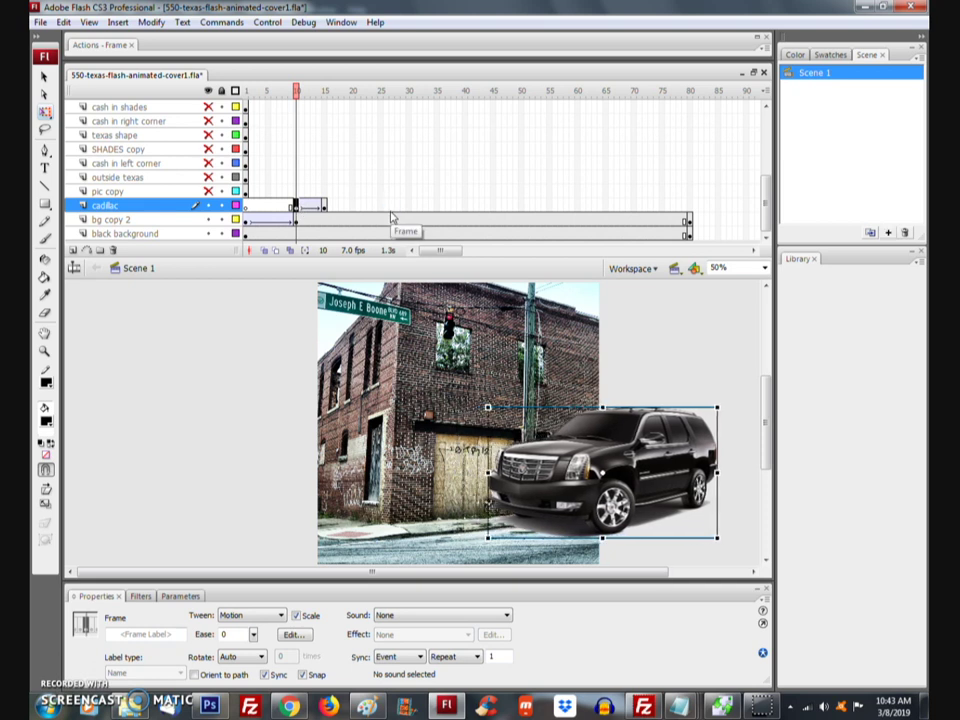
key("Right")
key("Right")
key("Right")
key("Right")
key("Right")
key("Right")
key("Right")
key("Right")
key("Right")
key("Right")
key("Right")
key("Right")
key("Right")
key("Right")
key("Right")
key("Right")
key("Right")
key("Right")
key("Right")
key("Right")
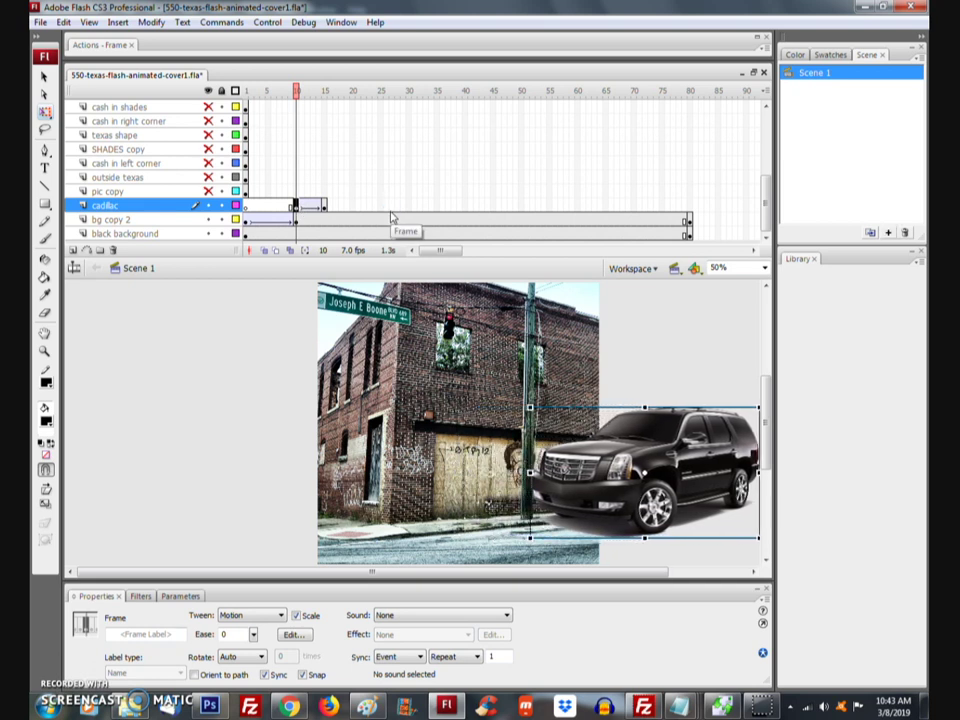
key("Right")
key("Right")
key("Right")
key("Right")
key("Right")
key("Right")
key("Right")
key("Right")
key("Right")
key("Right")
key("Right")
key("Right")
key("Right")
key("Right")
key("Right")
key("Right")
key("Right")
key("Right")
key("Right")
key("Right")
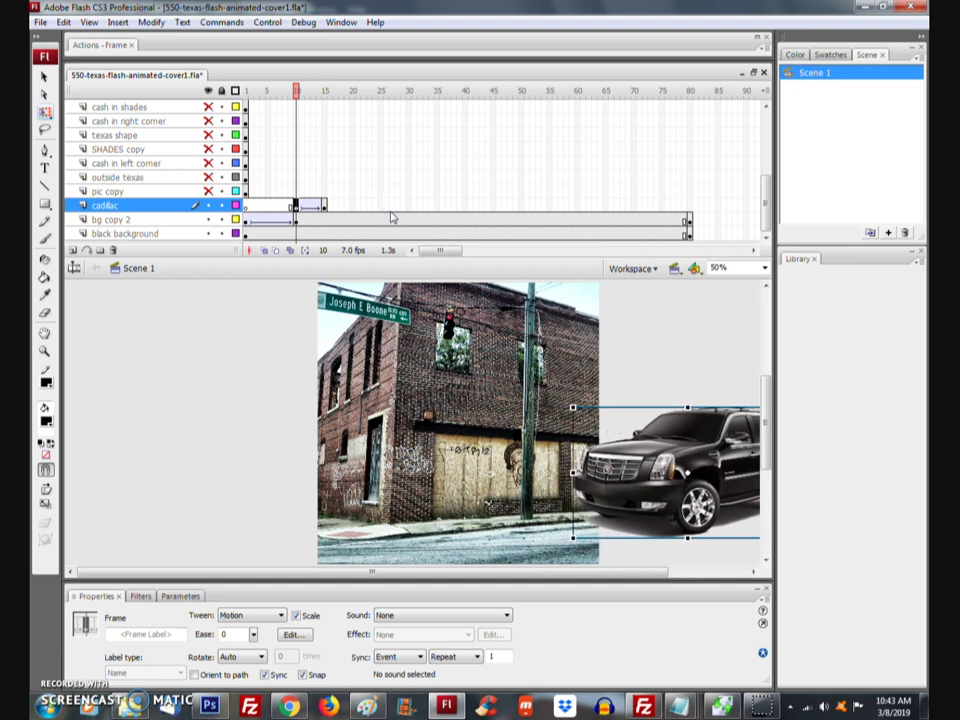
key("Right")
key("Right")
key("Right")
key("Right")
key("Right")
key("Right")
key("Right")
key("Right")
key("Right")
key("Right")
key("Right")
key("Right")
key("Right")
key("Right")
key("Right")
key("Right")
key("Right")
key("Right")
key("Right")
key("Right")
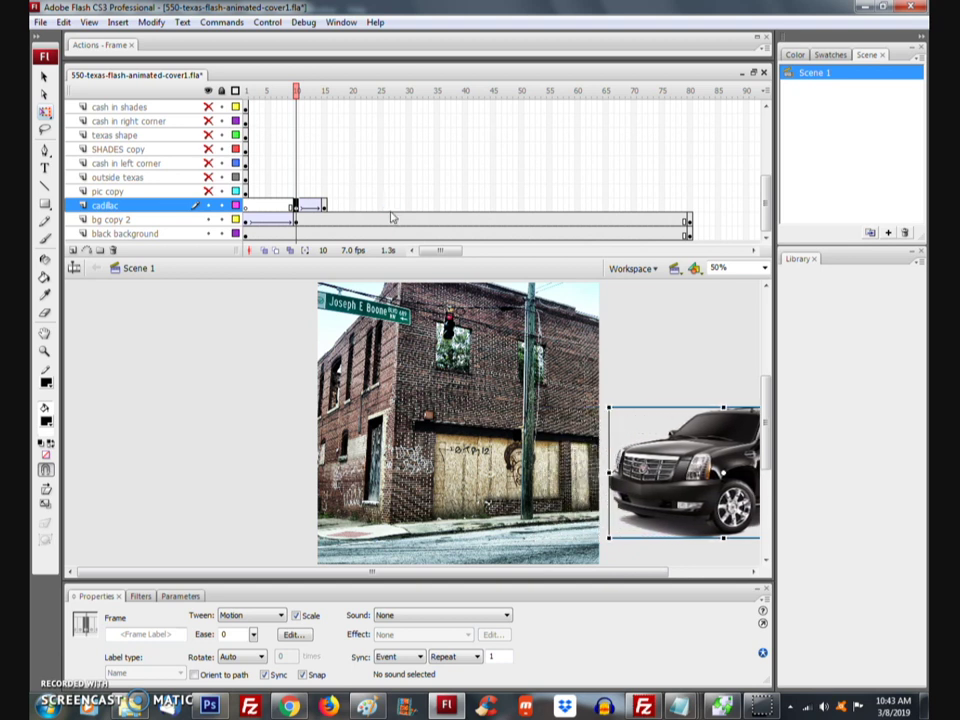
left_click(254, 381)
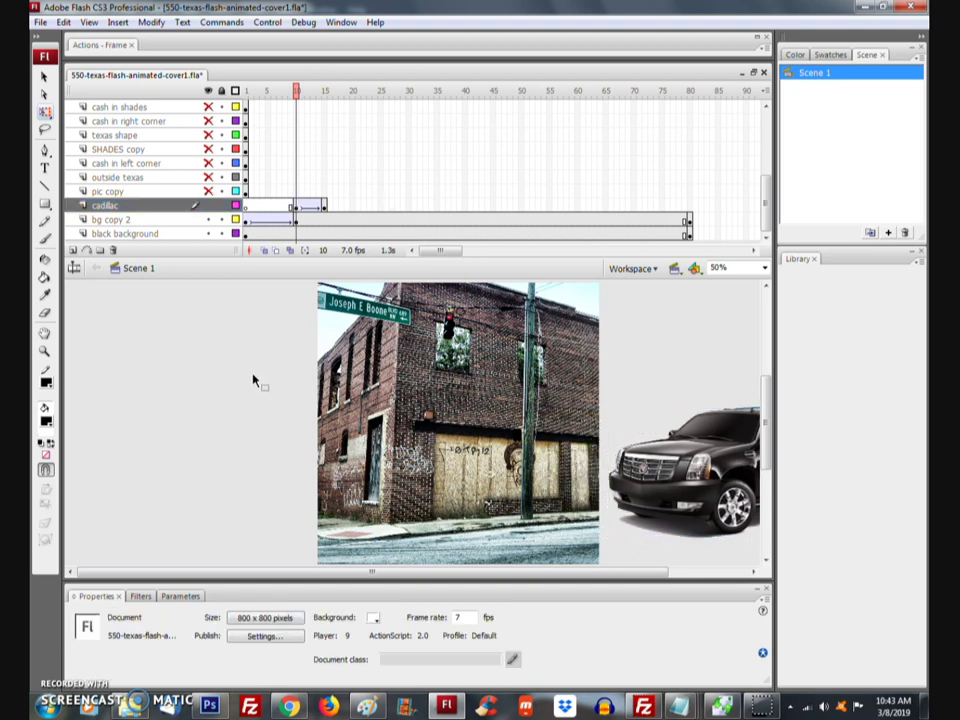
left_click(325, 208)
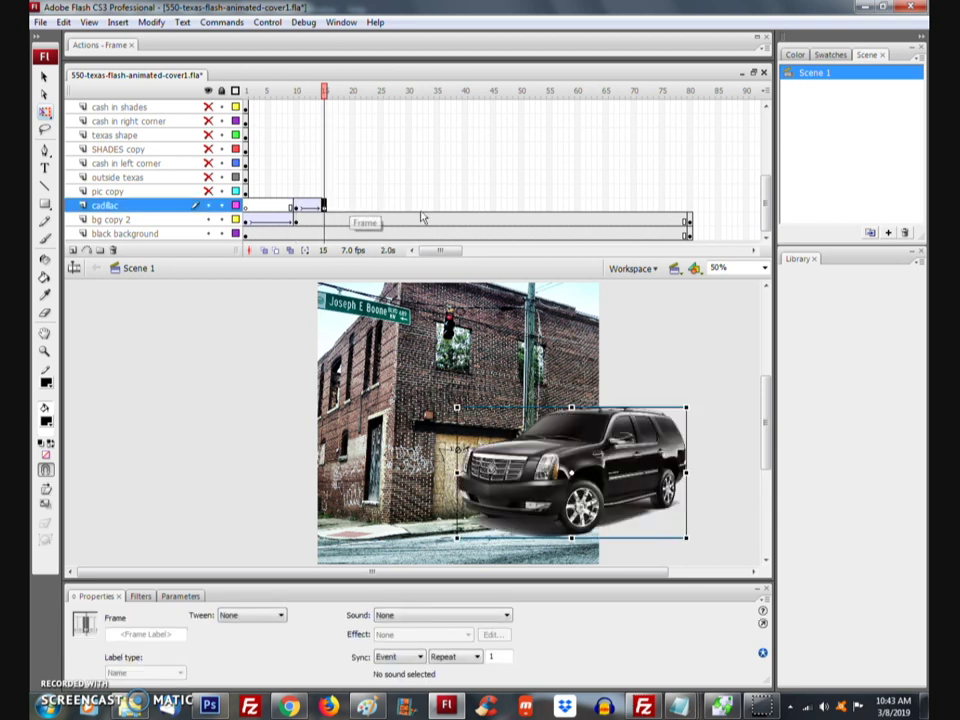
Step: Hold the car with a keyframe at frame 80 and preview the slide-in
left_click(690, 209)
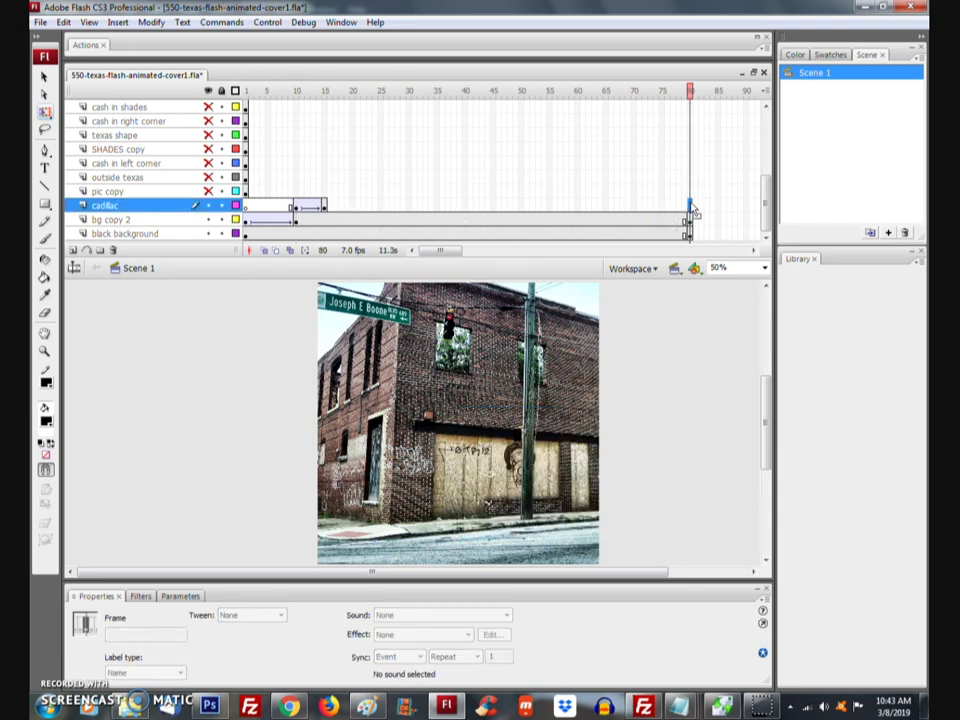
right_click(690, 209)
left_click(727, 284)
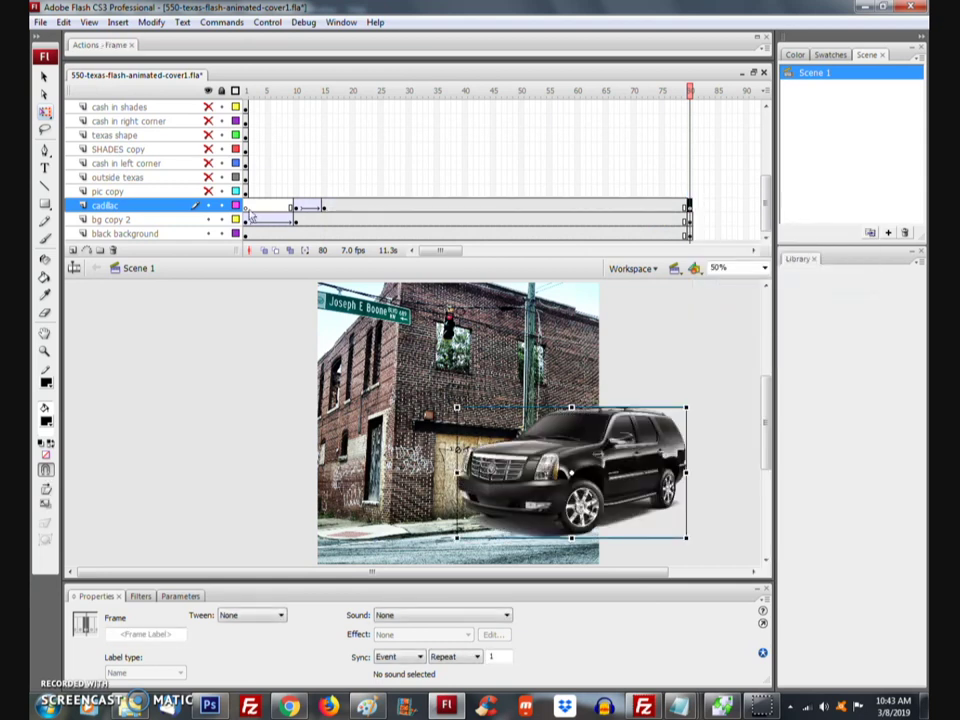
key("Return")
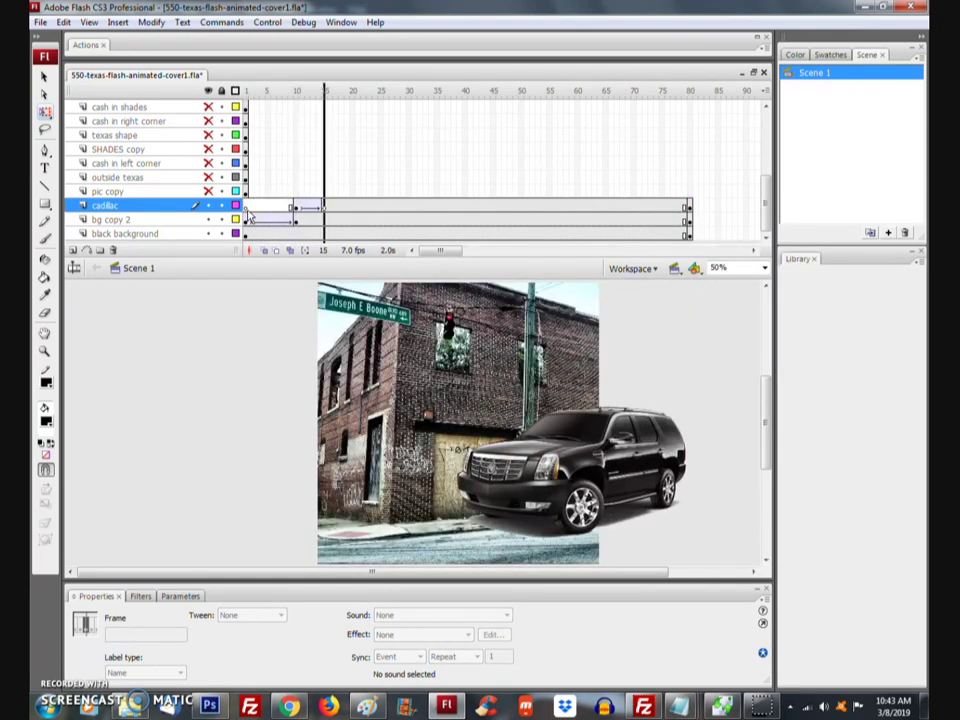
left_click(250, 216)
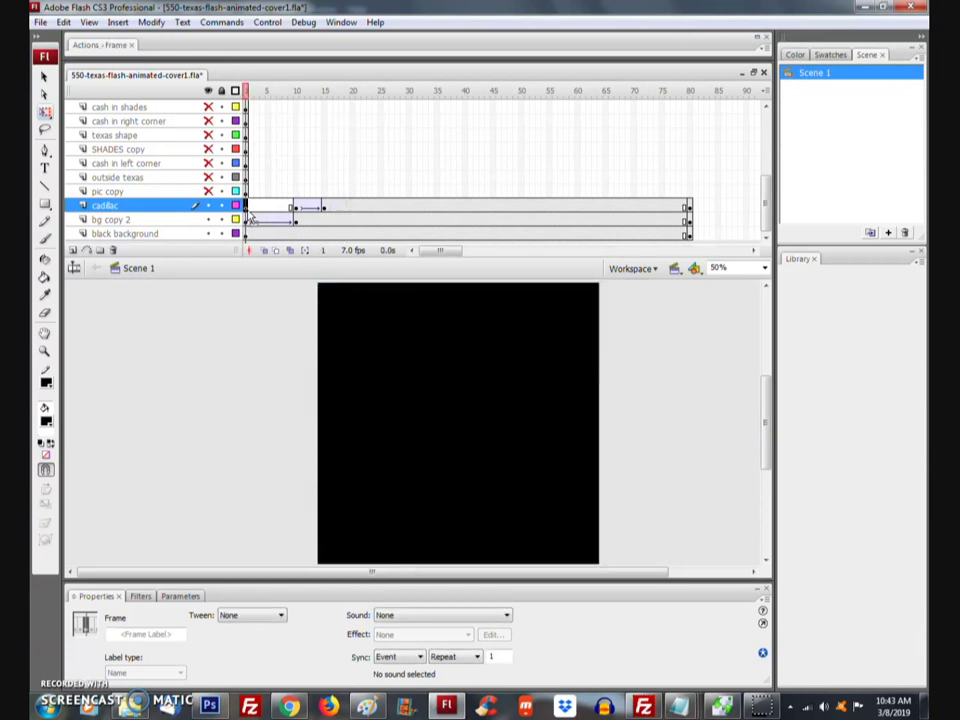
key("Return")
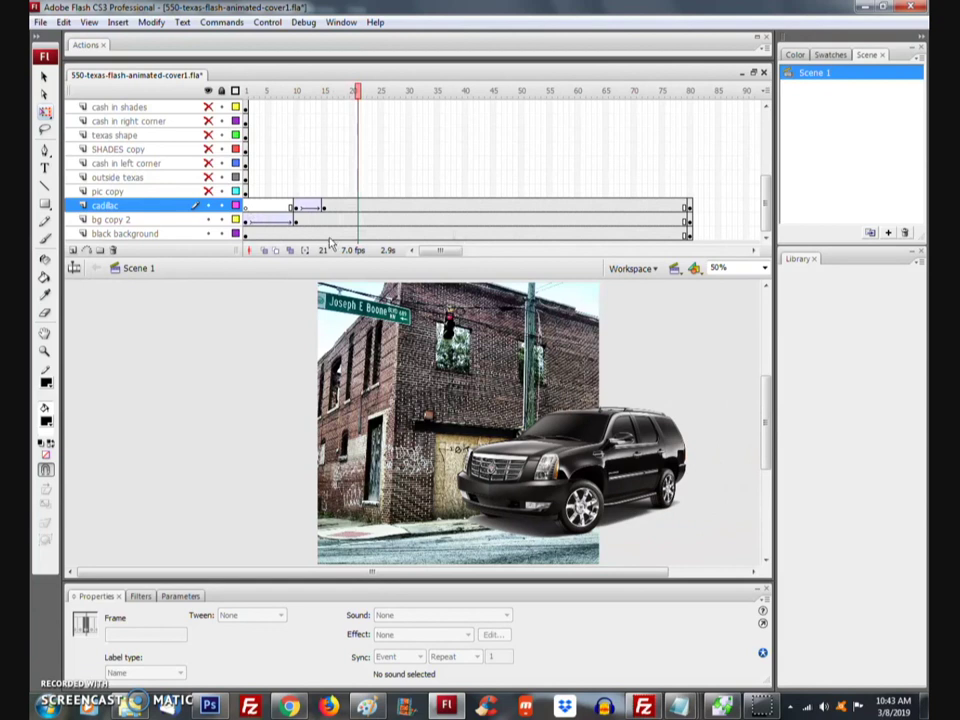
Step: Toggle visibility of the pic copy, outside texas and cash layers to inspect the portrait
left_click(208, 192)
left_click(245, 191)
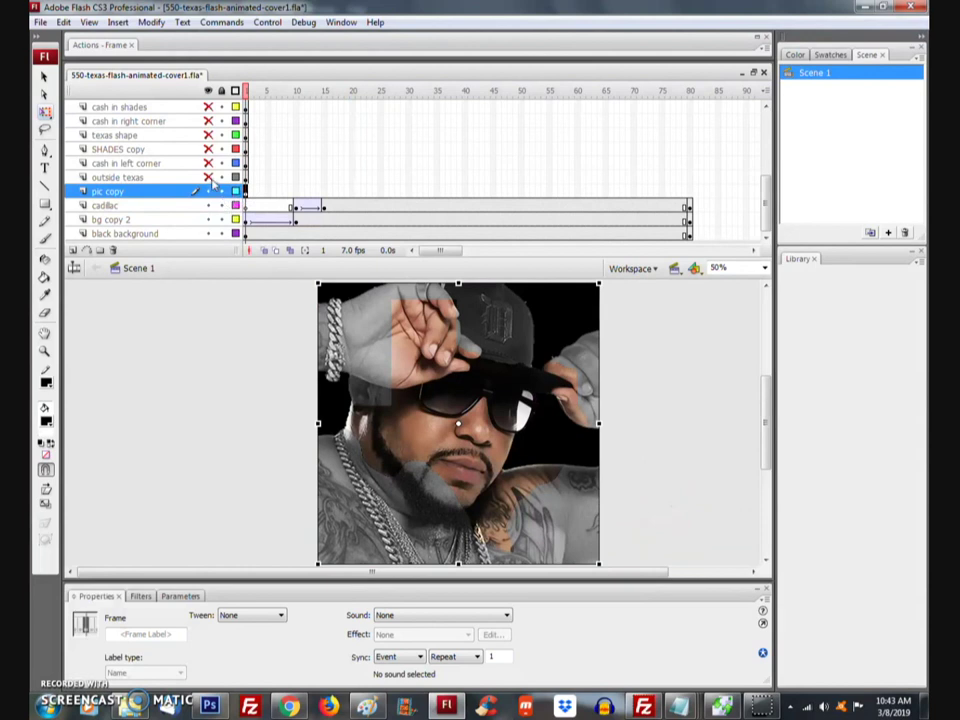
left_click(209, 178)
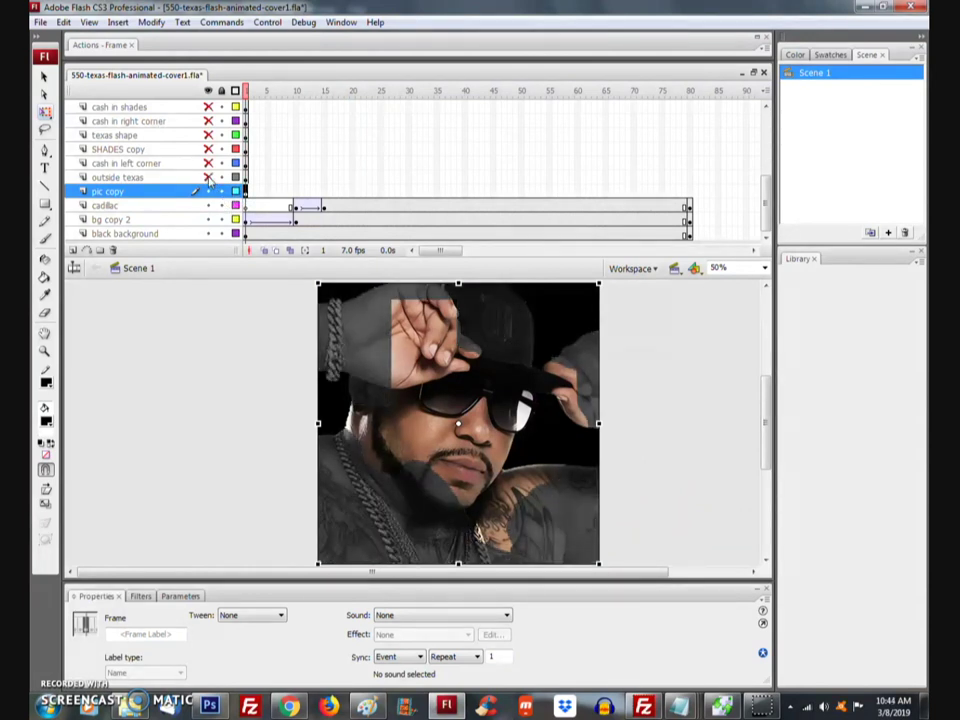
left_click(209, 178)
left_click(209, 178)
left_click(209, 163)
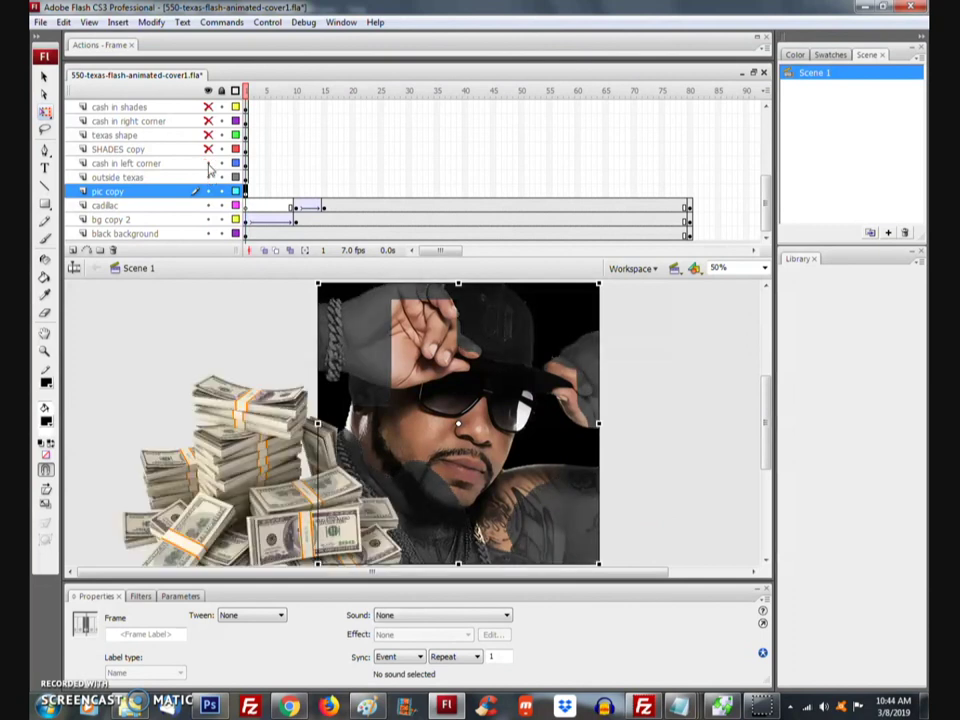
left_click(209, 163)
left_click(209, 178)
left_click(208, 191)
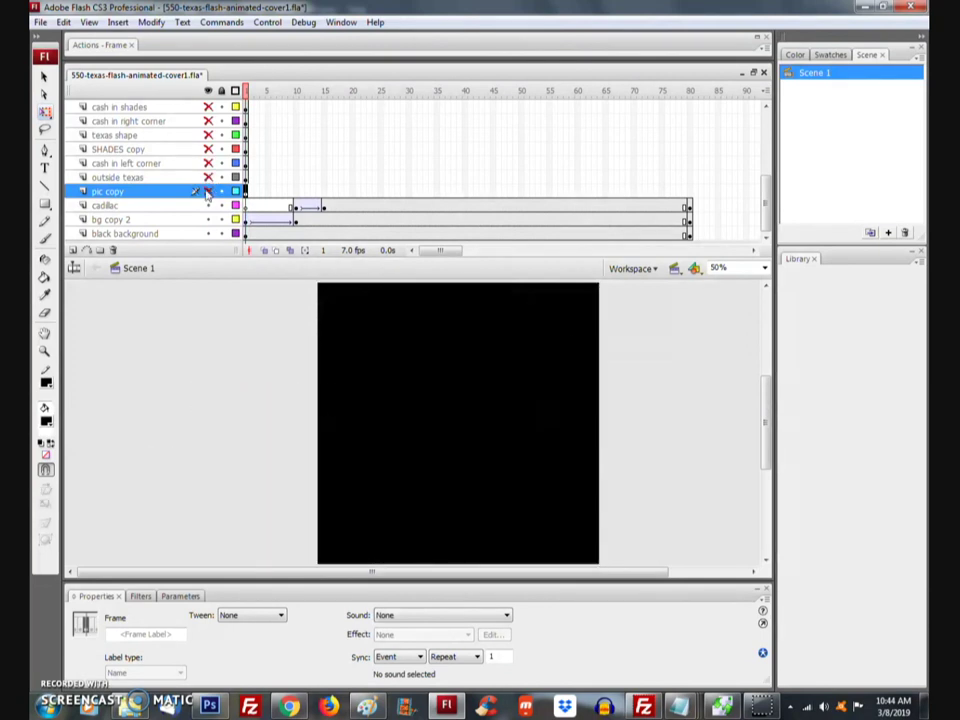
left_click(208, 191)
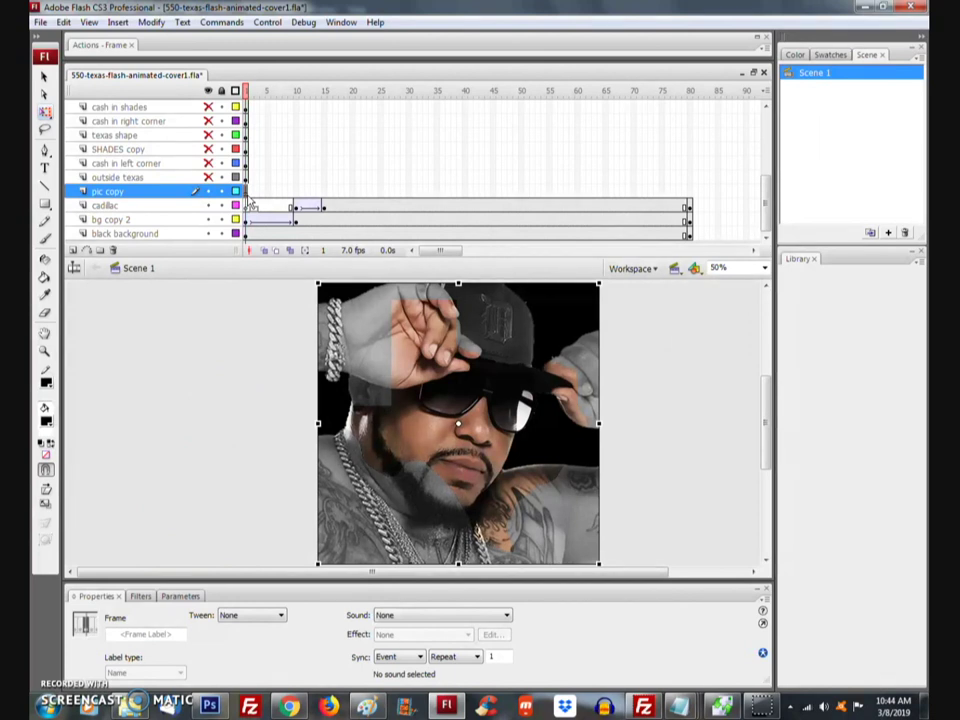
Step: Add keyframes at frames 15 and 20 on pic copy with a motion tween between them
left_click(324, 192)
key("F5")
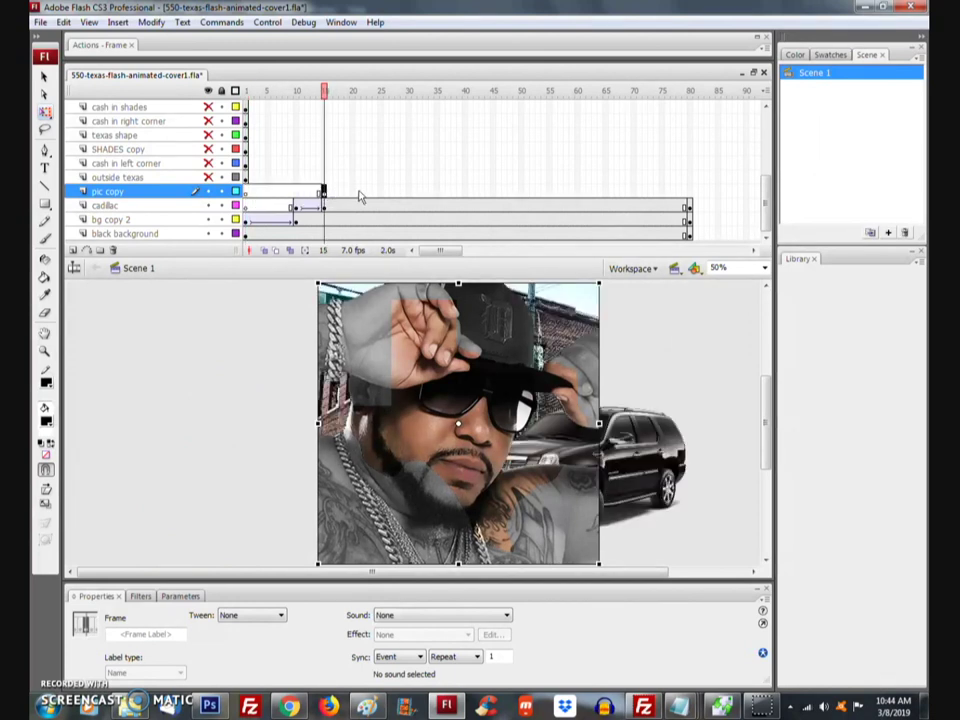
left_click(352, 191)
right_click(352, 192)
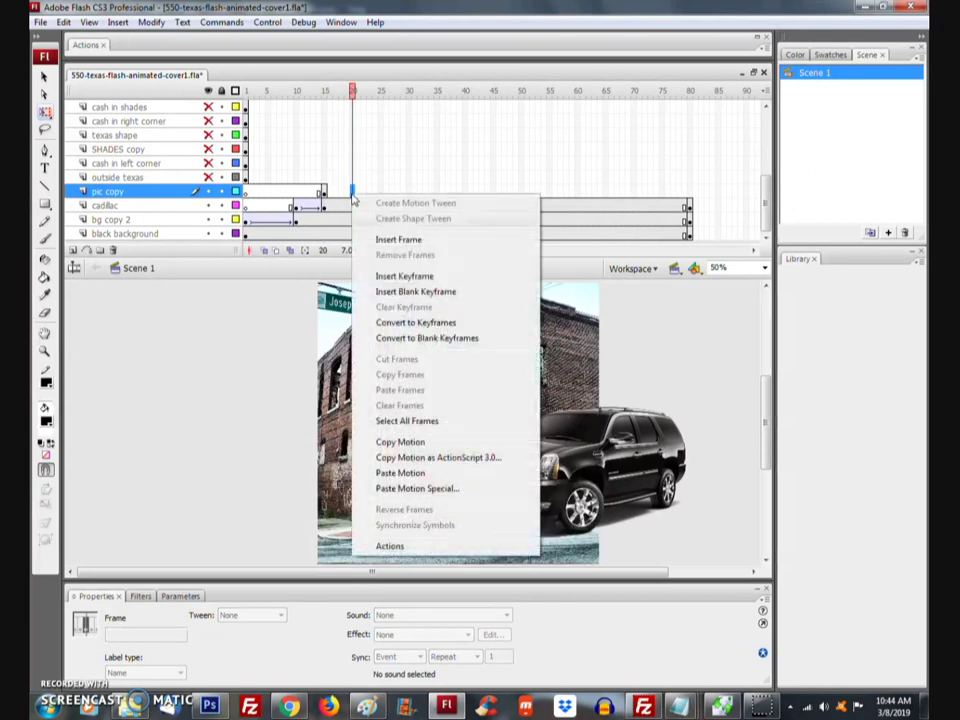
left_click(414, 277)
right_click(325, 192)
left_click(362, 203)
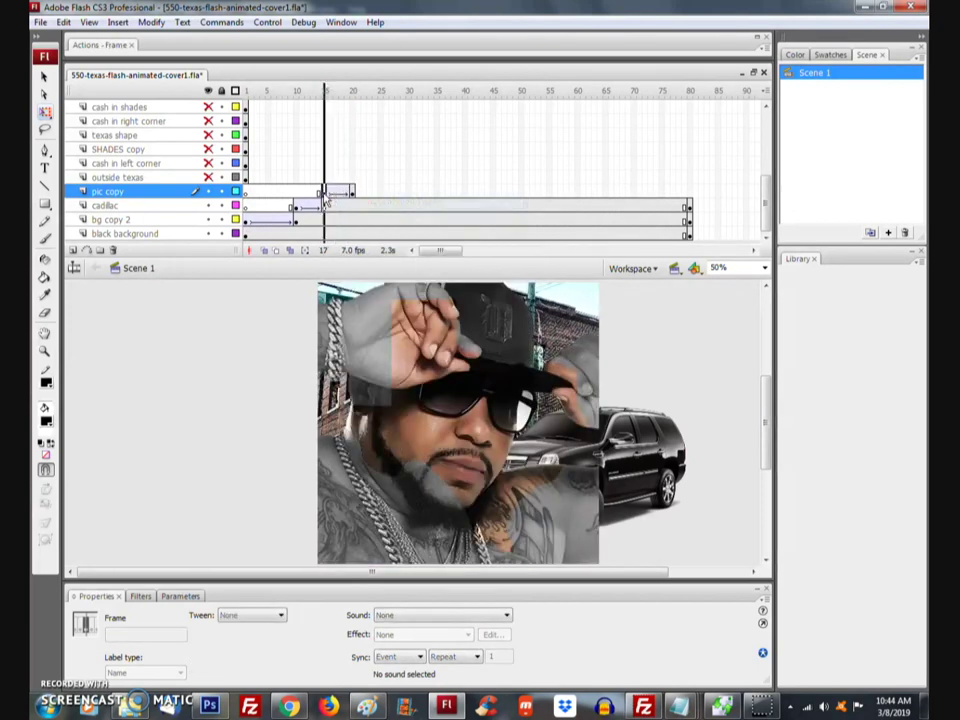
Step: Set the portrait to Alpha 0% at frame 15 and add a keyframe at frame 80
left_click(476, 545)
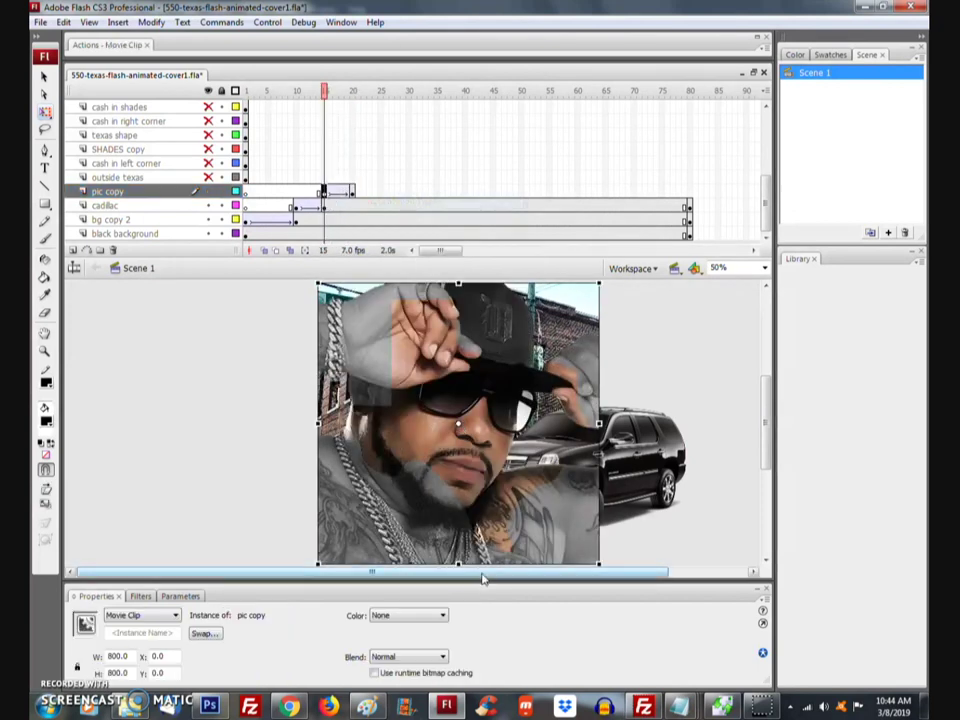
left_click(440, 615)
left_click(425, 654)
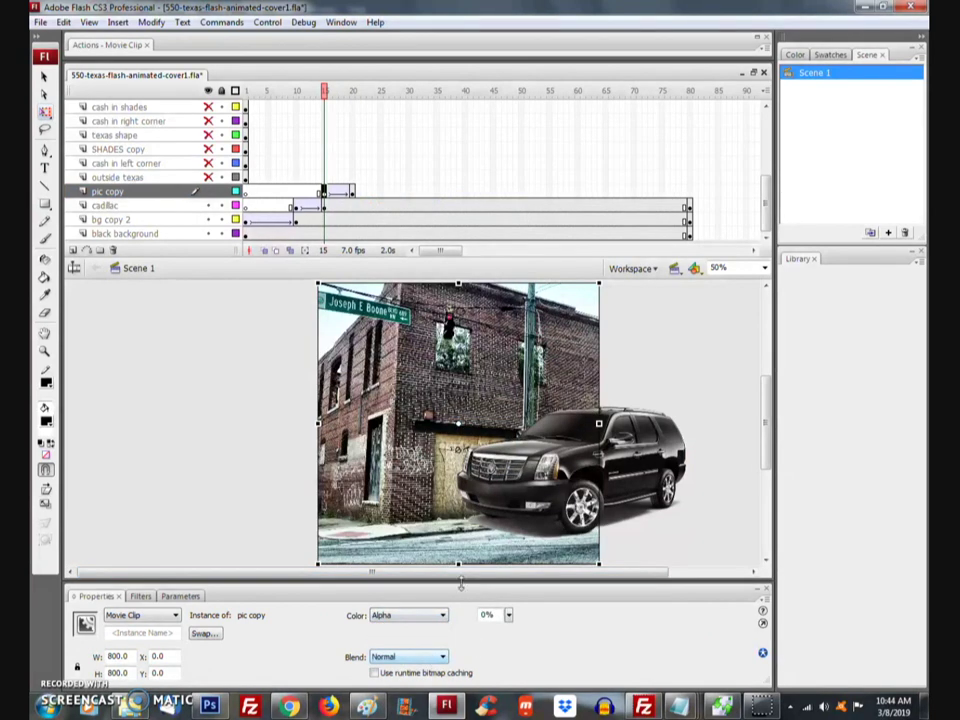
left_click(689, 191)
right_click(689, 191)
left_click(742, 273)
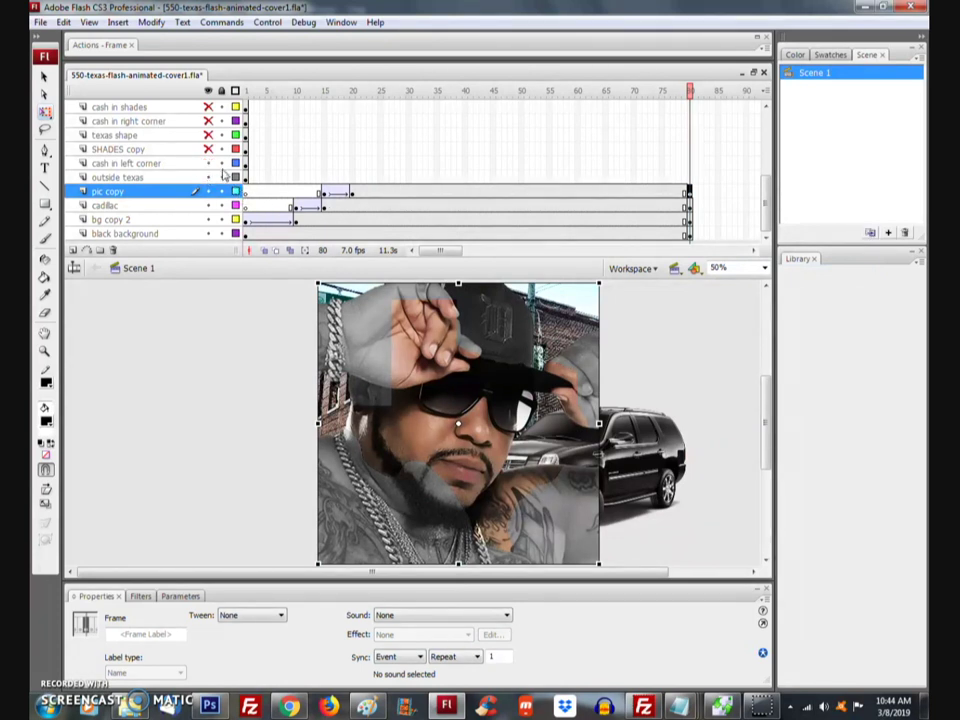
Step: Move the outside texas keyframe to frame 21 and the cash keyframe to frame 20
left_click(247, 177)
mouse_move(265, 179)
left_mouse_down()
mouse_move(351, 172)
mouse_move(360, 187)
left_mouse_up()
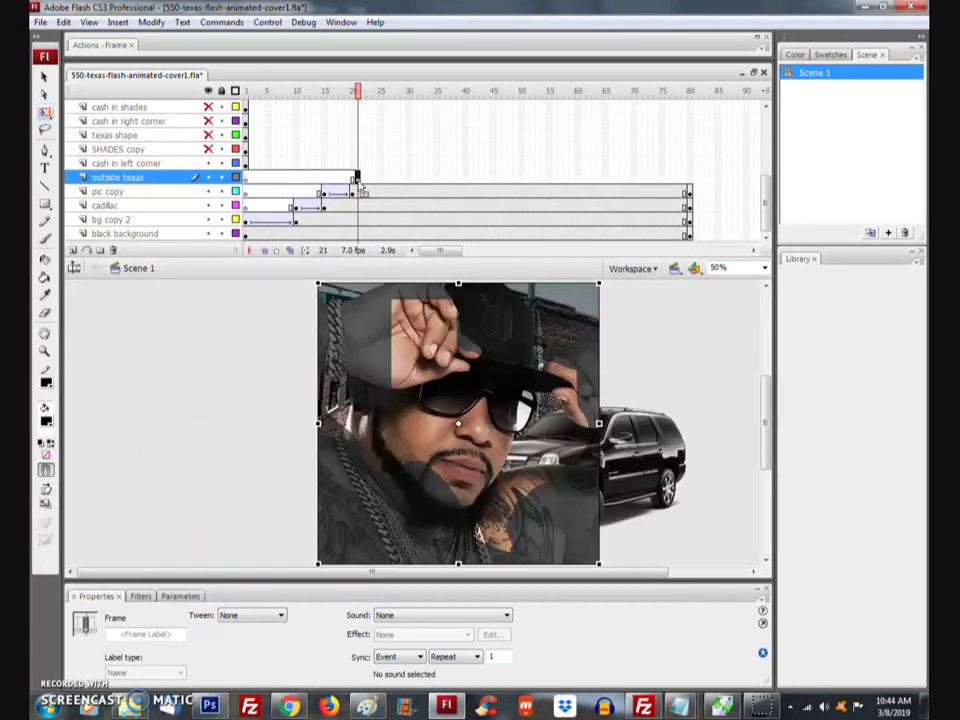
left_click(247, 164)
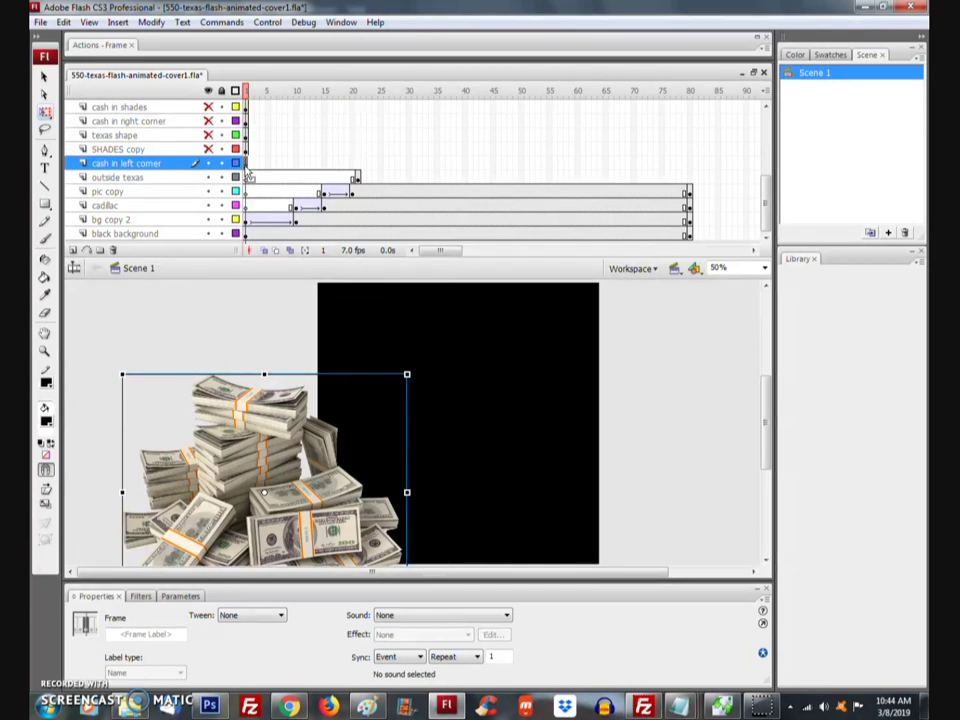
left_click_drag(249, 175, 357, 176)
Step: Add cash keyframes at frames 25 and 80 and tween frames 20–25
left_click(381, 163)
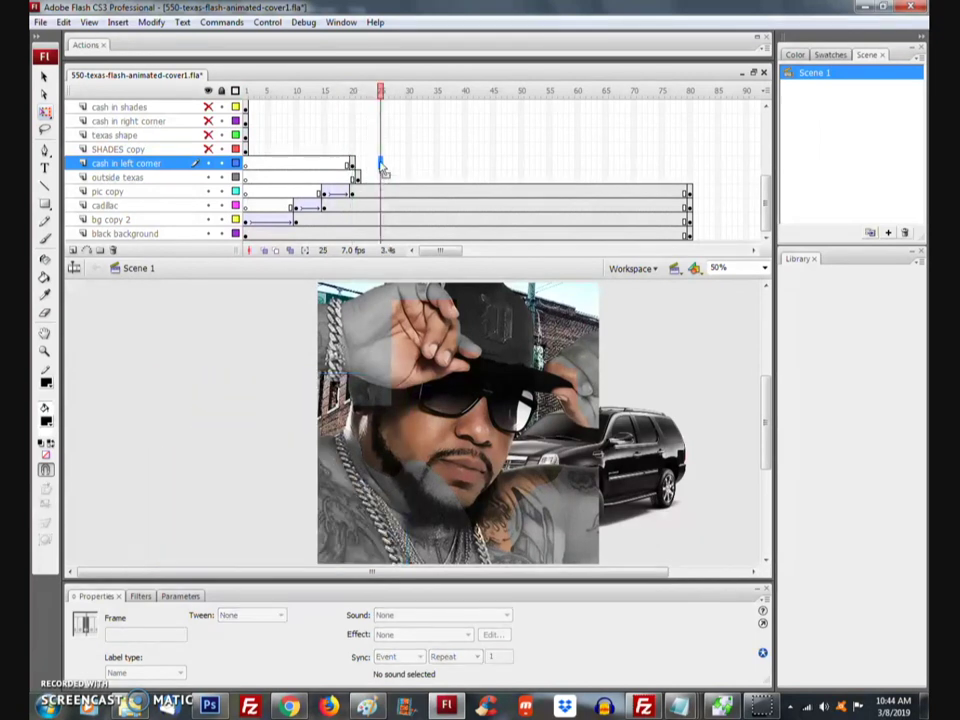
right_click(381, 163)
left_click(420, 244)
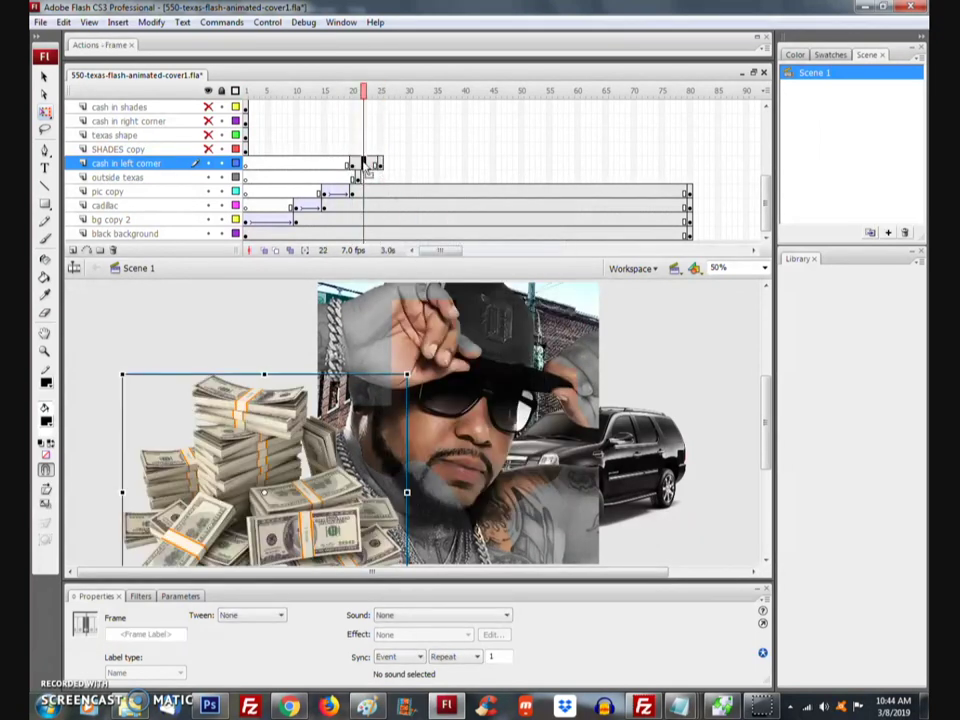
right_click(363, 163)
left_click(410, 165)
right_click(689, 163)
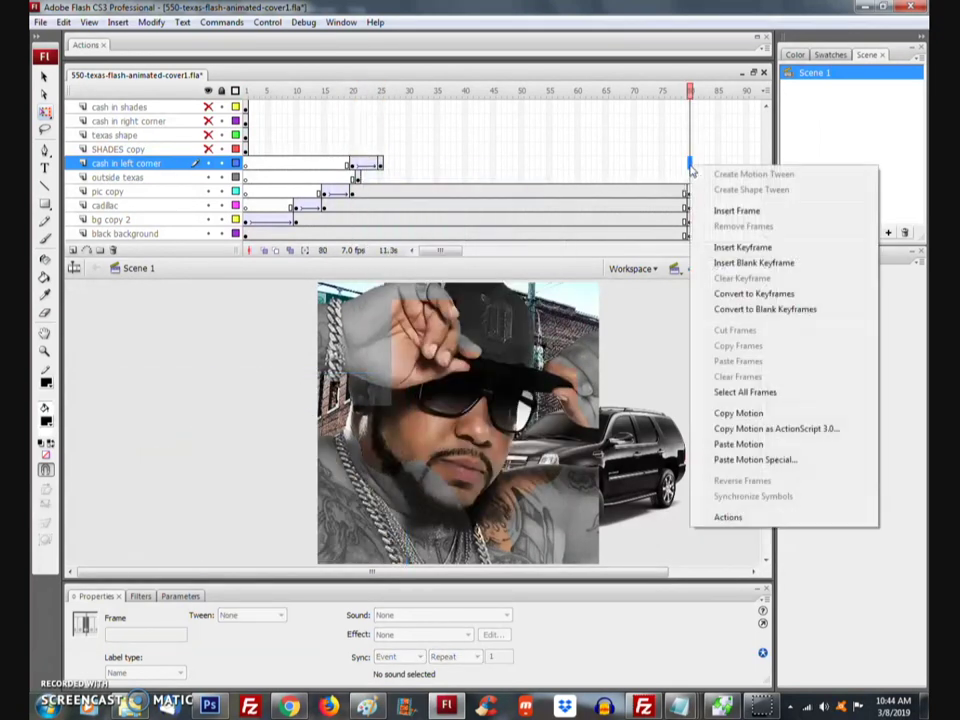
left_click(725, 246)
Step: Shift the cash stack past the left stage edge at frame 20
left_click(352, 163)
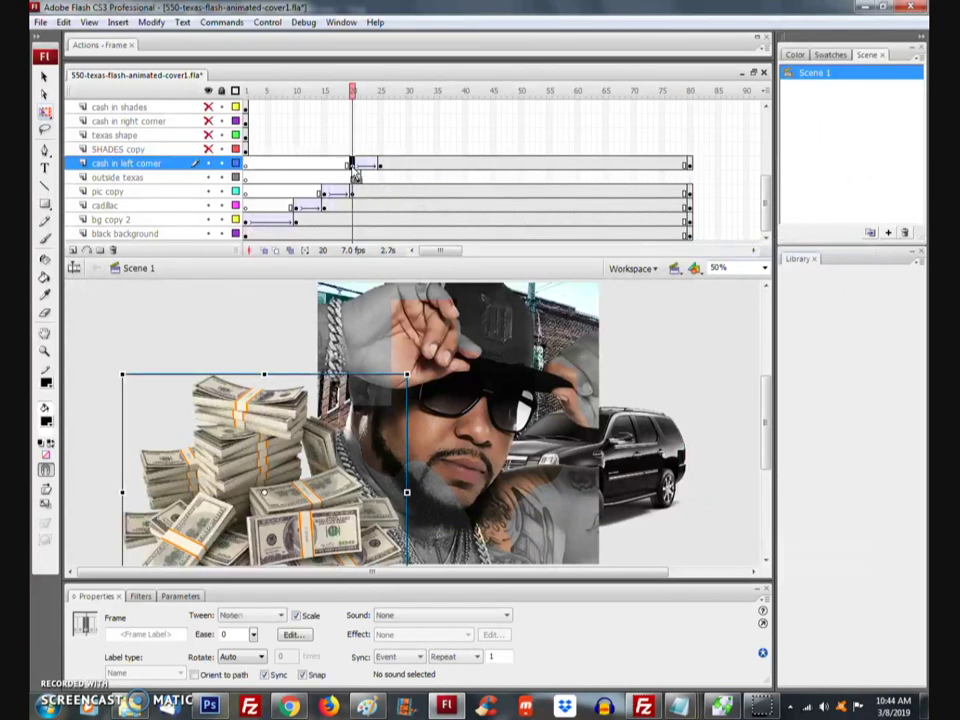
key("shift+Left")
key("shift+Left")
key("shift+Left")
key("shift+Left")
key("shift+Left")
key("shift+Left")
key("shift+Left")
key("shift+Left")
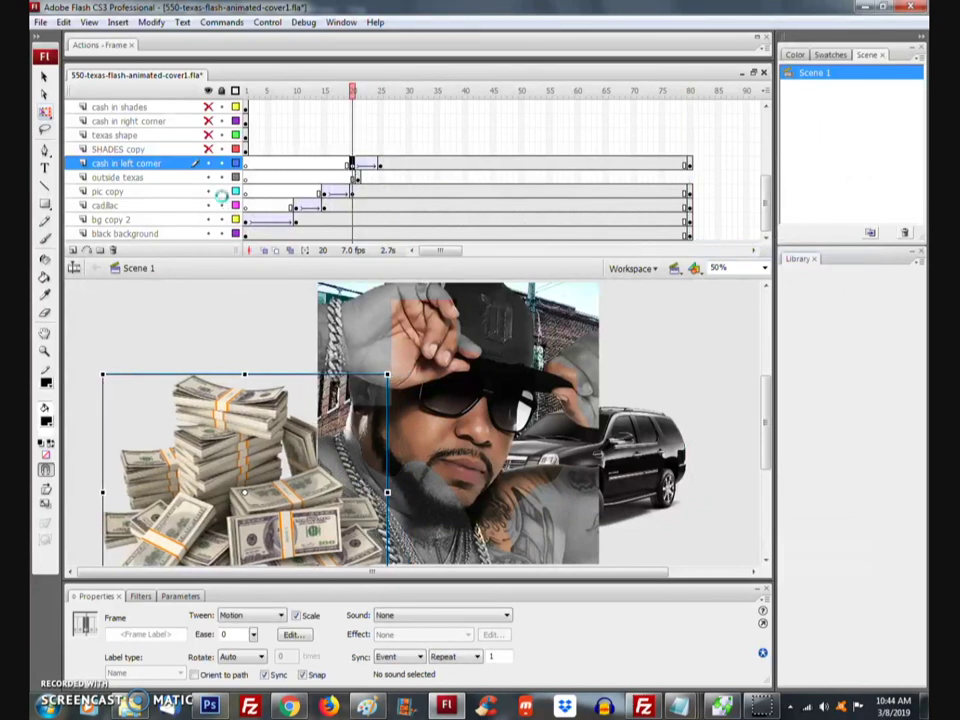
key("shift+Left")
key("shift+Left")
key("shift+Left")
key("shift+Left")
key("shift+Left")
key("shift+Left")
key("shift+Left")
key("shift+Left")
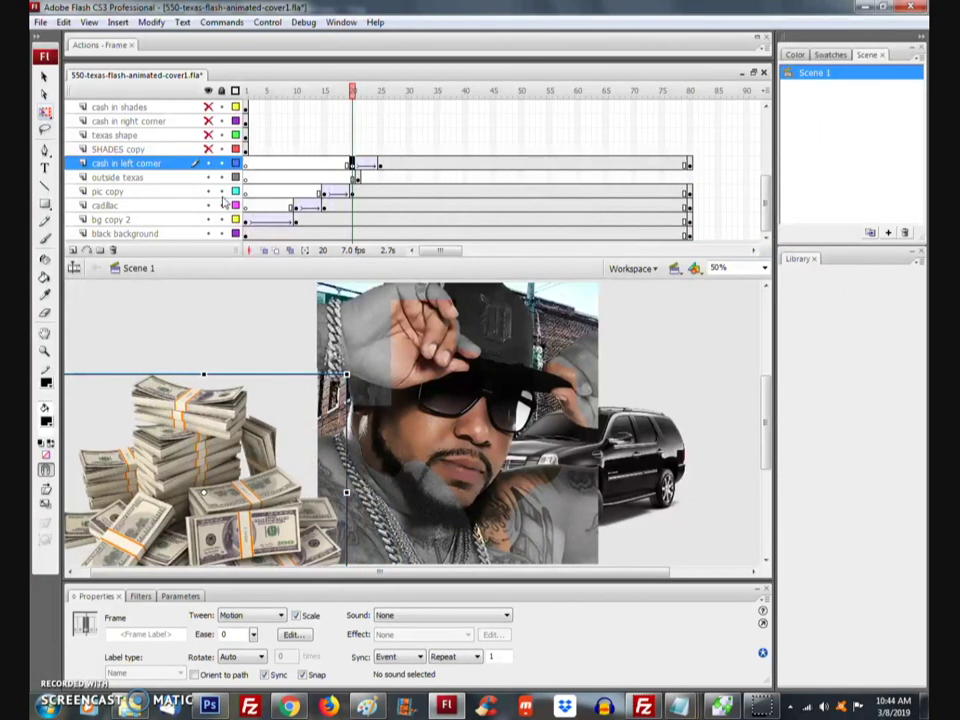
key("shift+Left")
key("shift+Left")
key("shift+Left")
key("shift+Left")
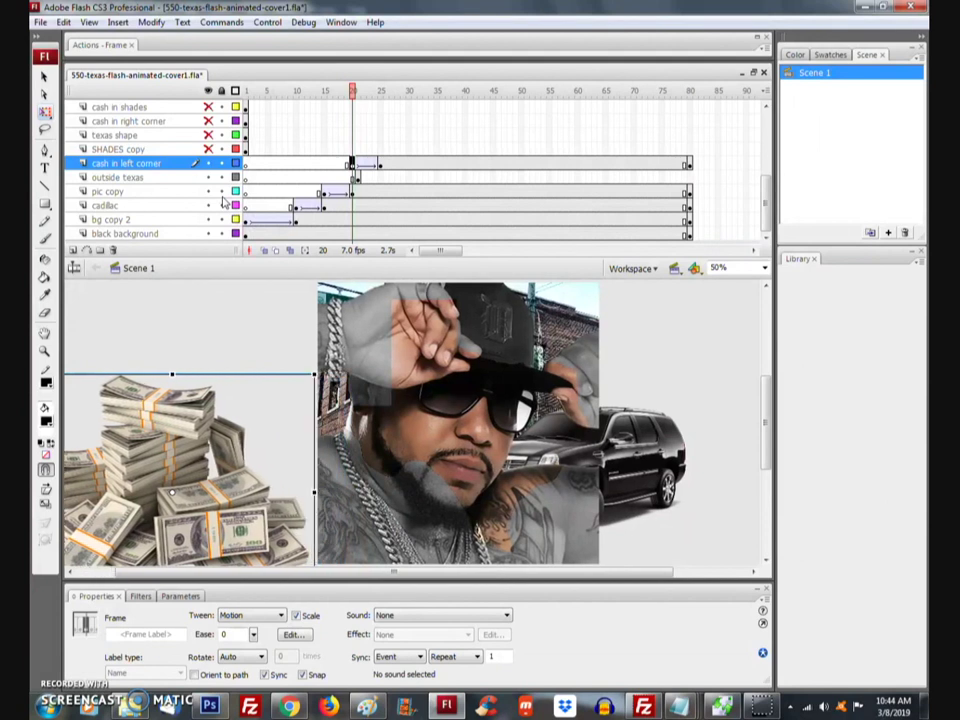
left_click(165, 326)
Step: Preview the cash slide-in from frame 1
left_click(245, 164)
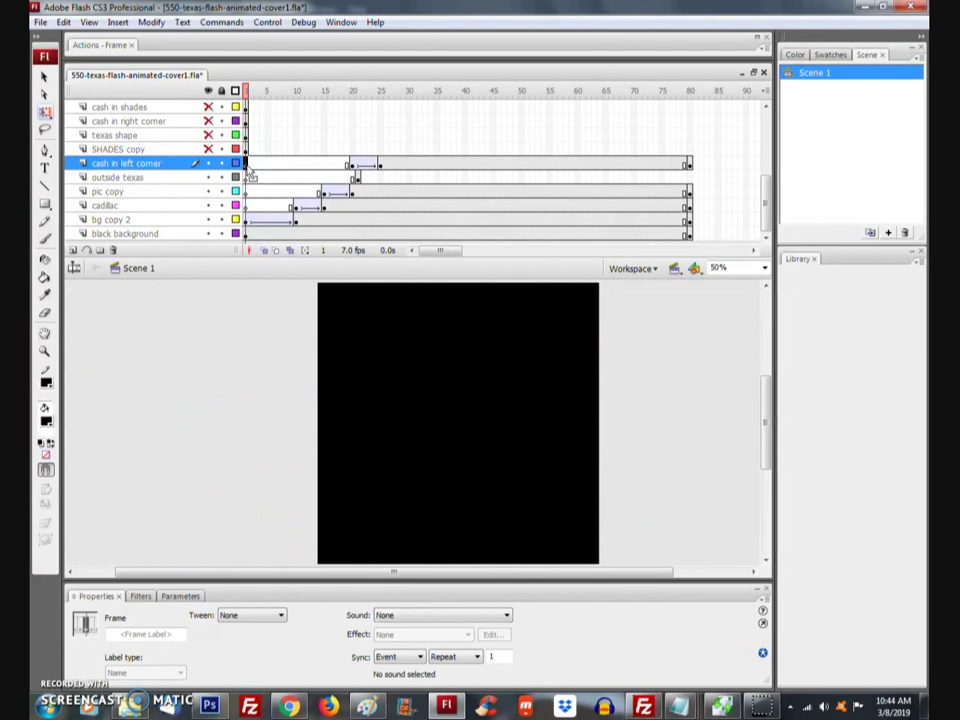
key("Return")
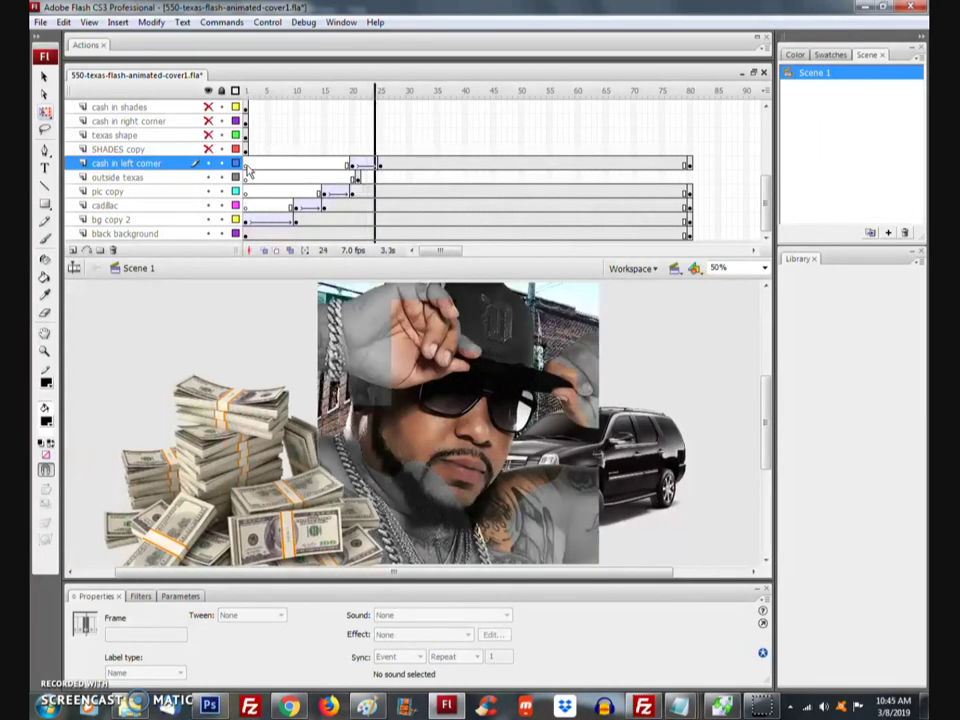
key("Return")
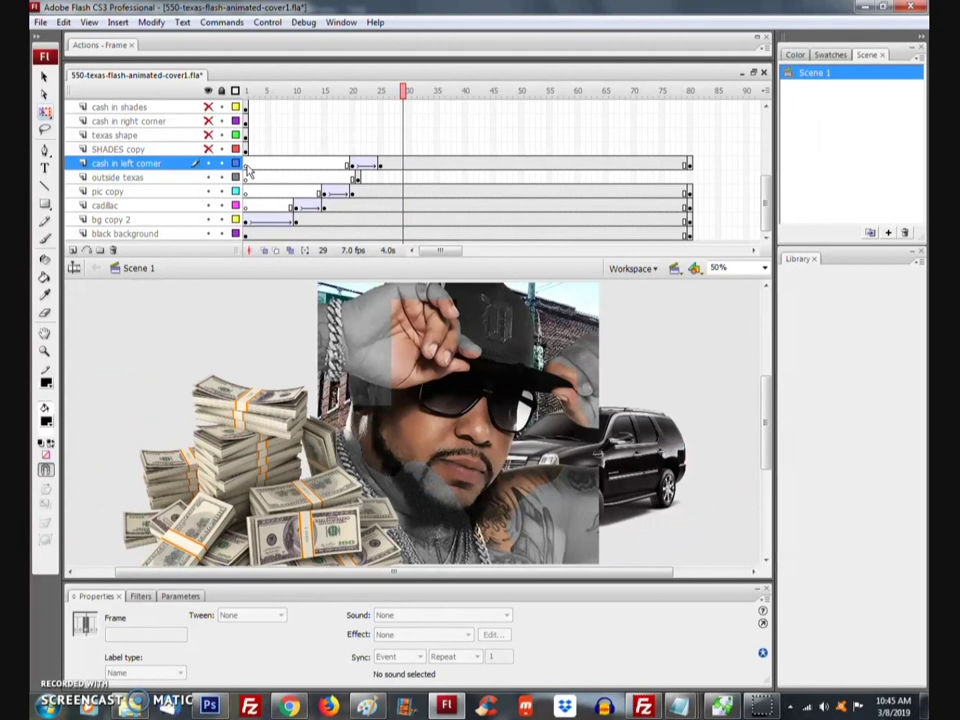
left_click(249, 172)
key("Return")
Step: Add a keyframe at frame 80 on the outside texas layer
left_click(357, 177)
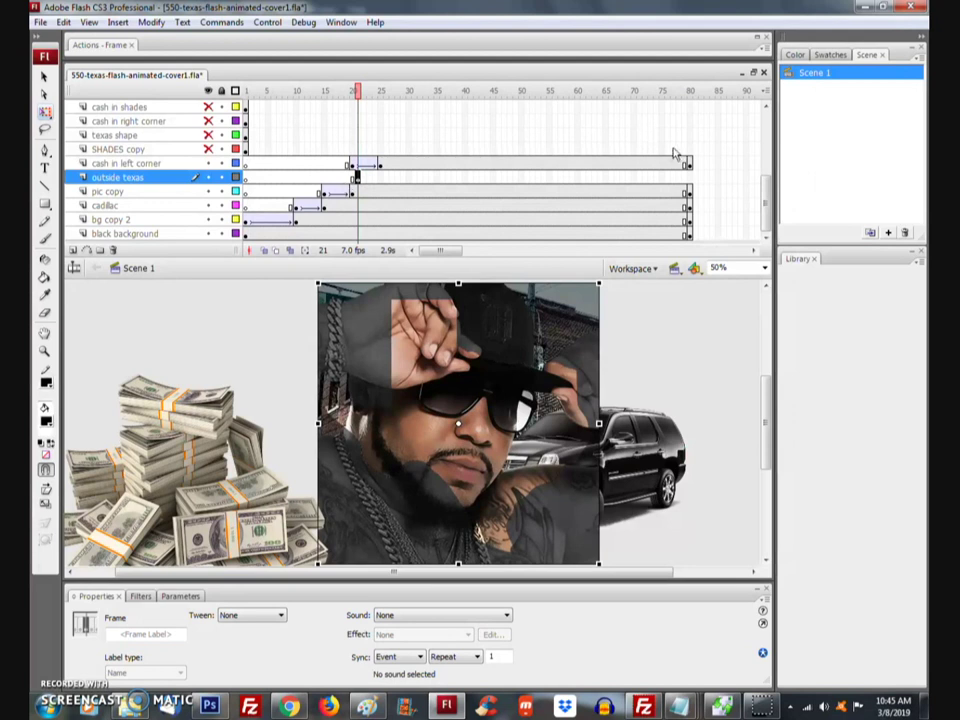
right_click(687, 180)
left_click(690, 177)
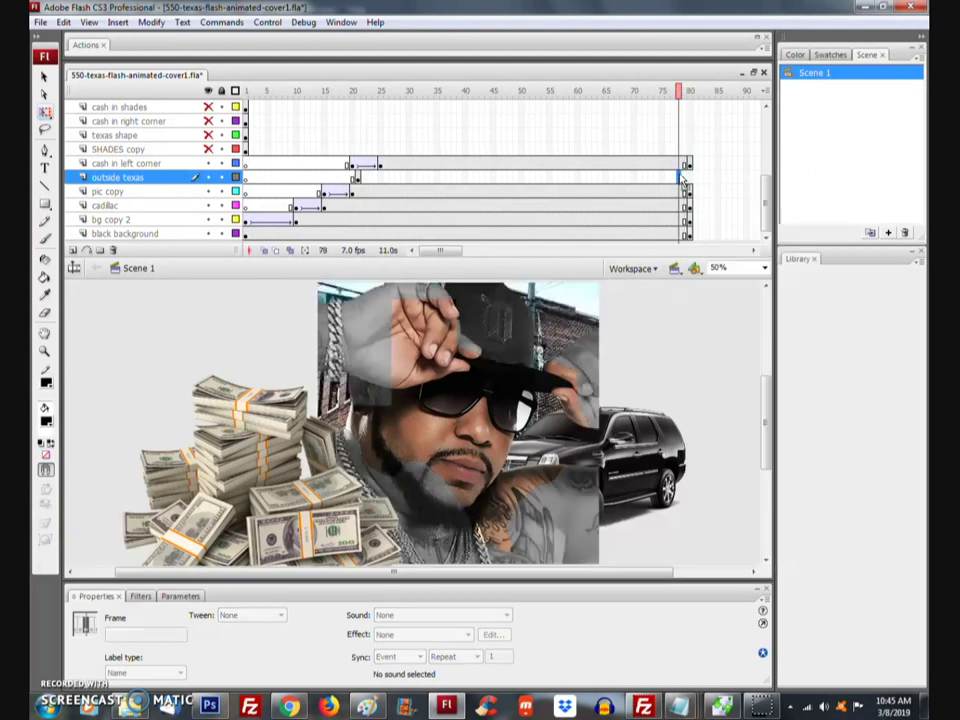
right_click(690, 177)
left_click(725, 253)
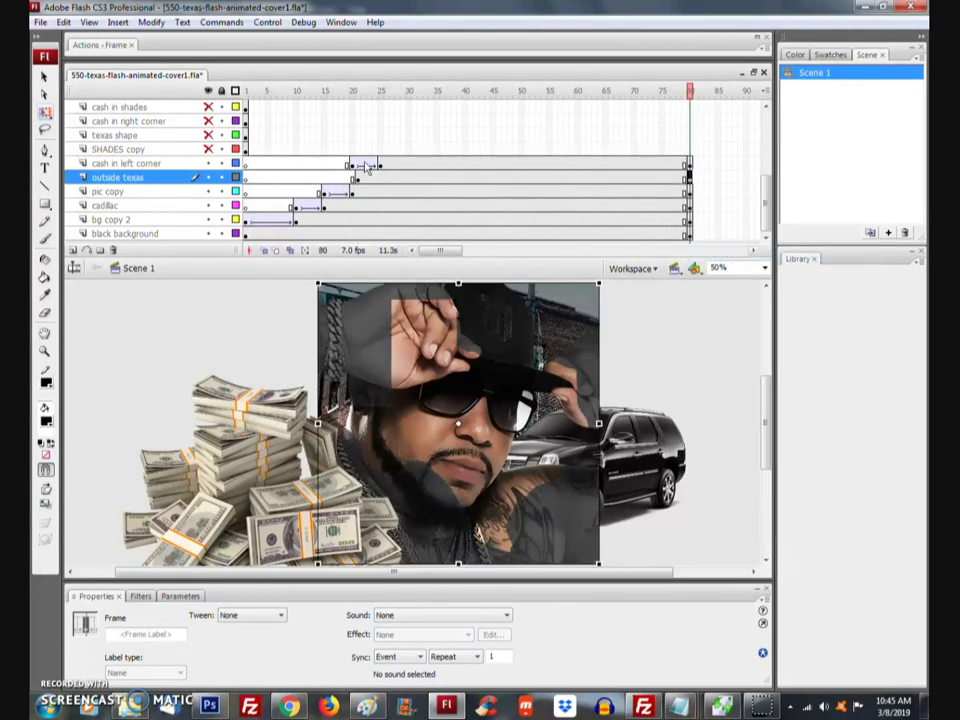
Step: Play the animation from frame 1 to check the city's timing
key("Return")
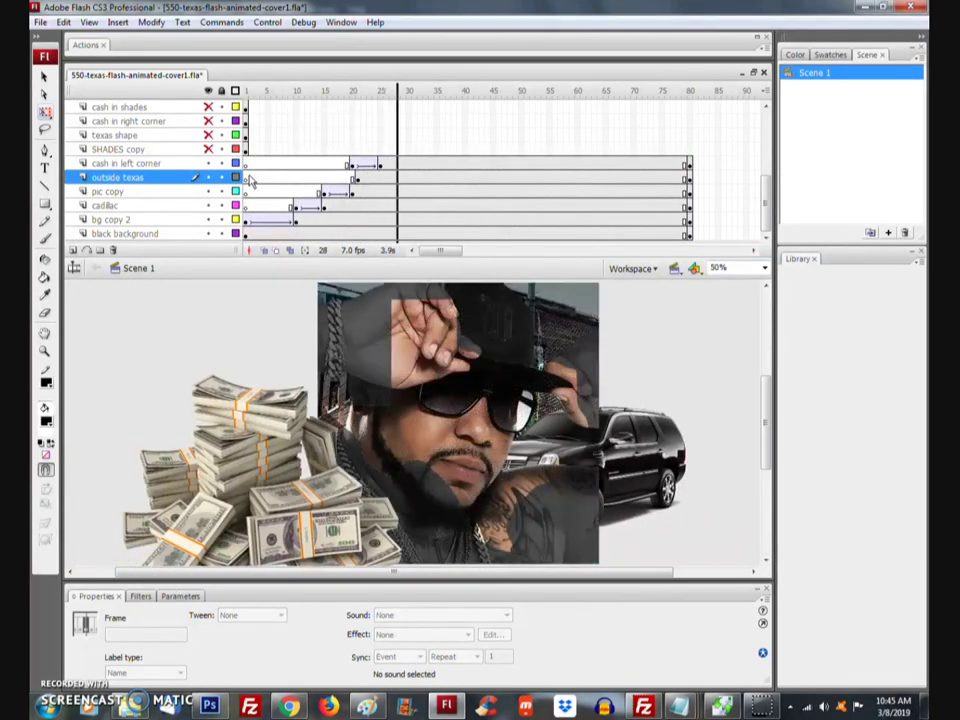
left_click(353, 178)
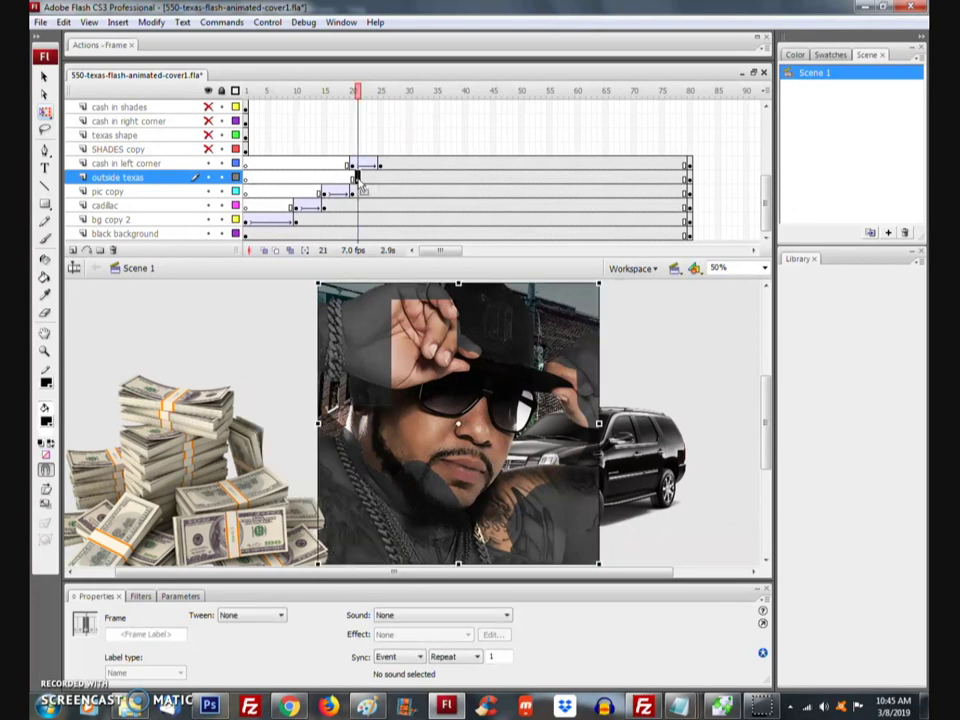
left_click(236, 178)
key("Return")
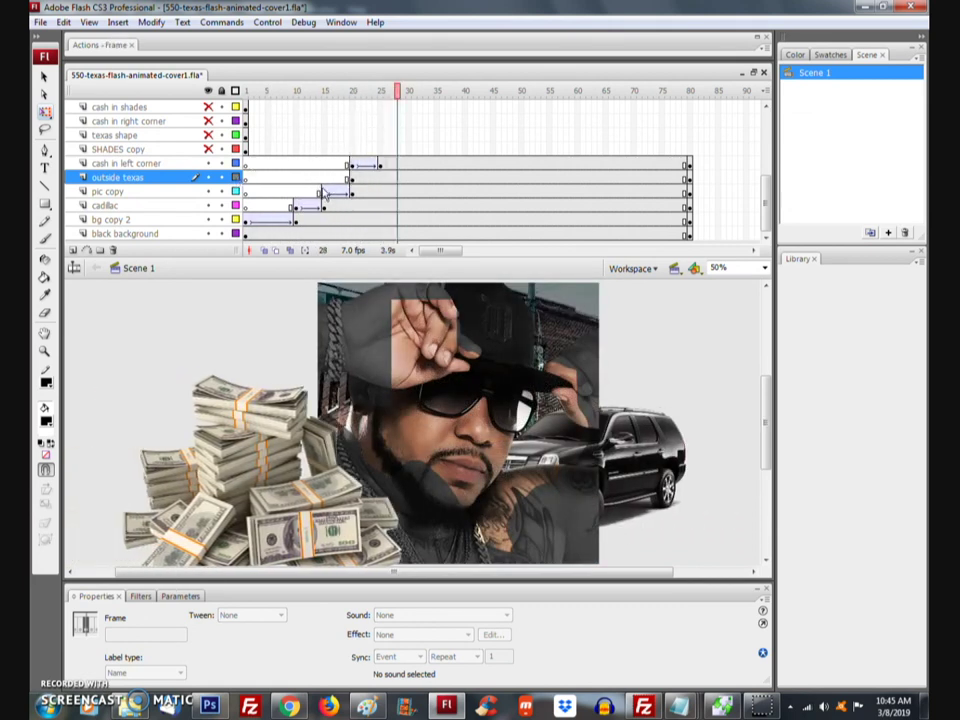
Step: Add an earlier keyframe on outside texas and motion-tween the city image between keyframes
left_click(349, 178)
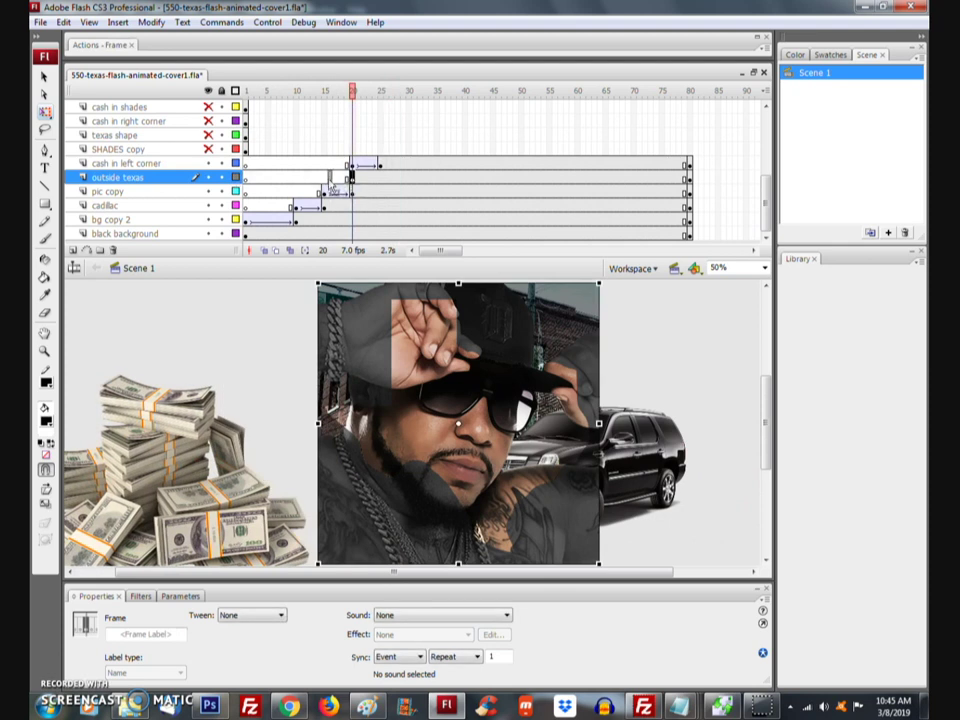
left_click(328, 186)
left_click(352, 178)
right_click(353, 181)
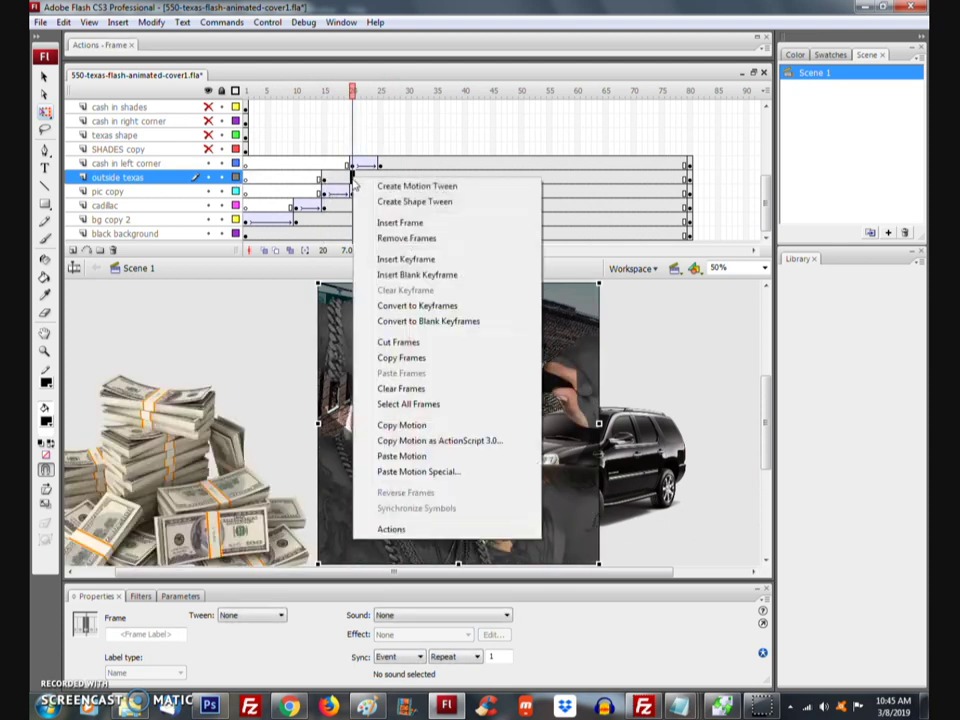
left_click(403, 259)
left_click(336, 178)
right_click(350, 179)
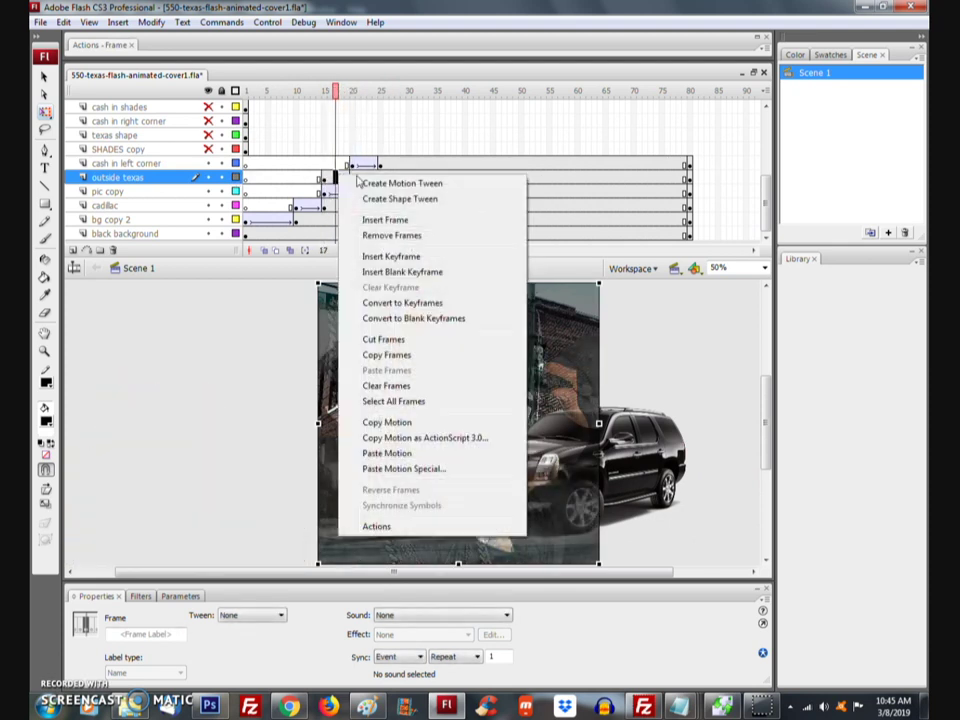
left_click(362, 184)
Step: Set the city image to Alpha 0% at frame 15 and preview the fade
left_click(323, 178)
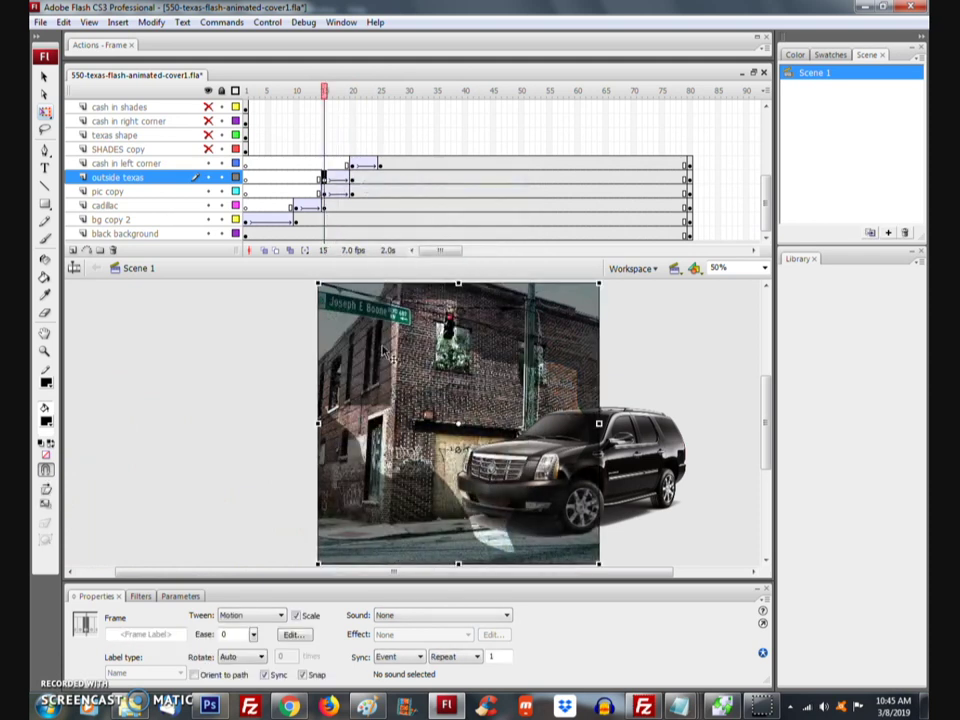
left_click(460, 428)
left_click(436, 616)
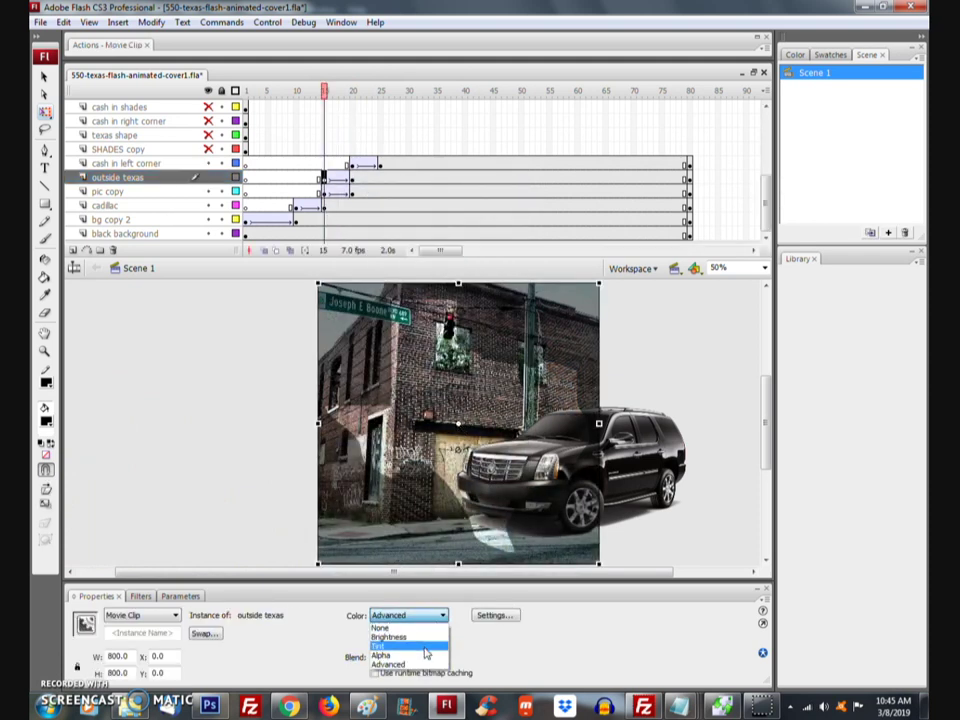
left_click(400, 656)
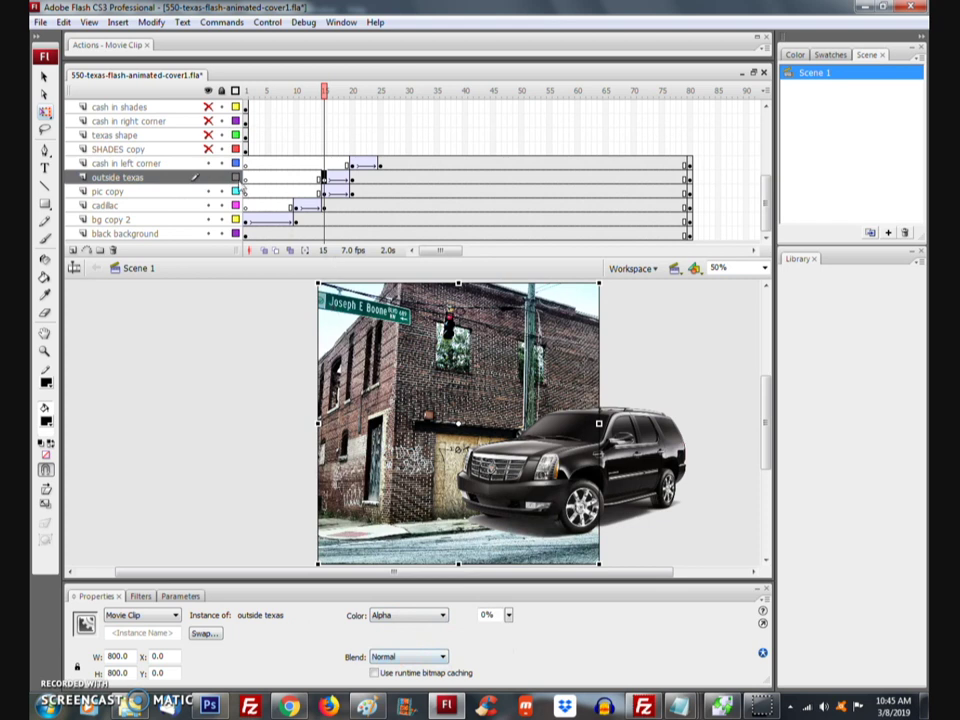
left_click(244, 180)
key("Return")
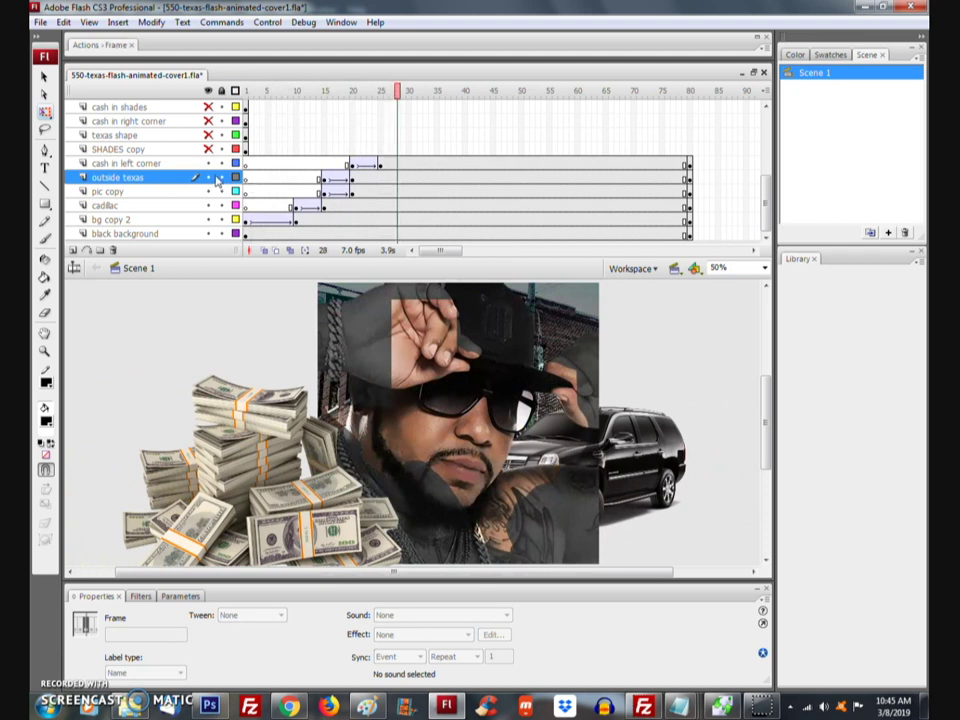
Step: Move the shades keyframe to frame 20, add one at 25, and tween between them
left_click(246, 149)
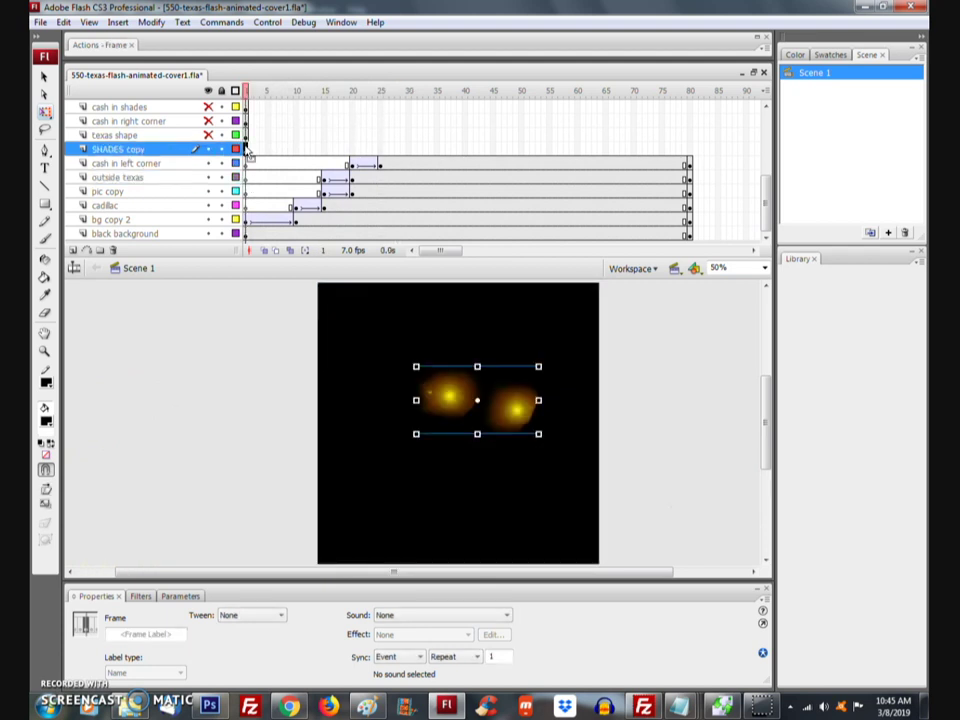
left_click_drag(250, 158, 354, 152)
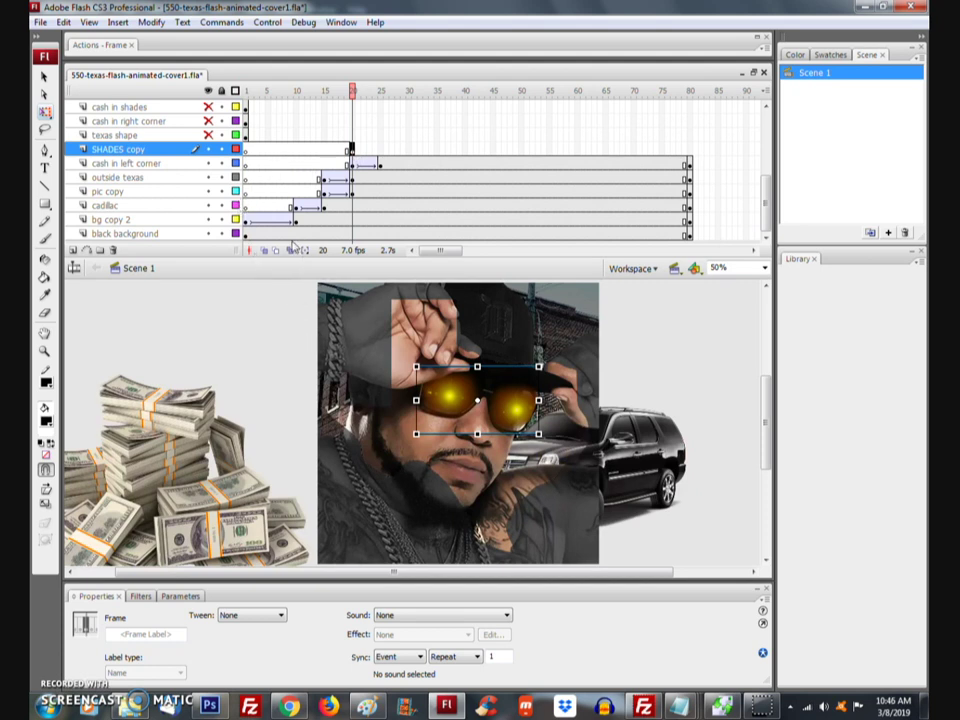
left_click(381, 150)
right_click(381, 150)
left_click(433, 229)
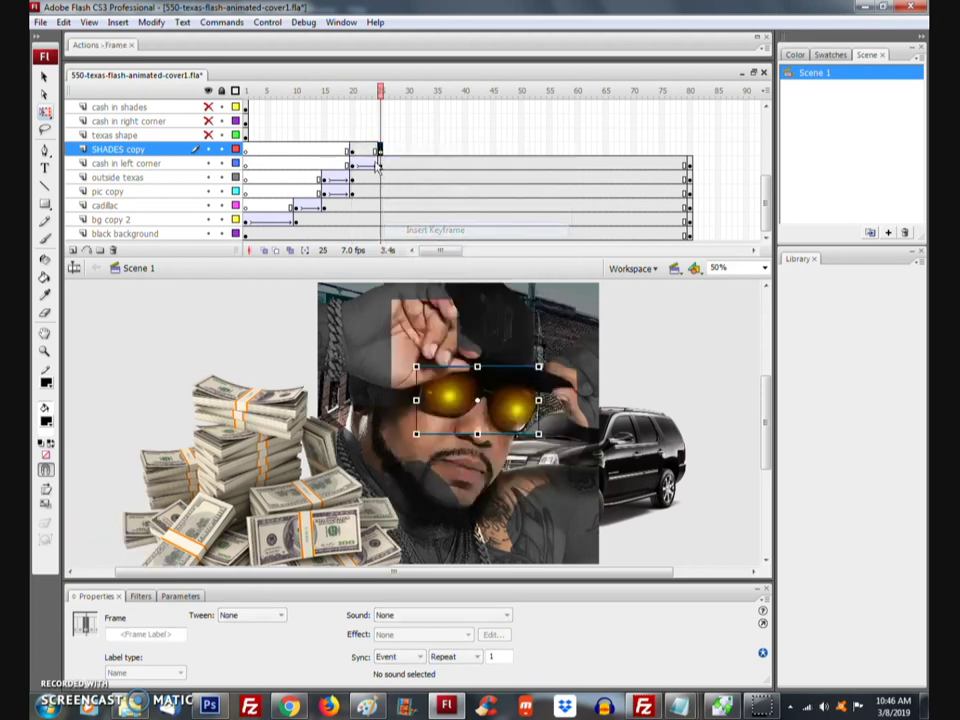
left_click(364, 150)
right_click(368, 150)
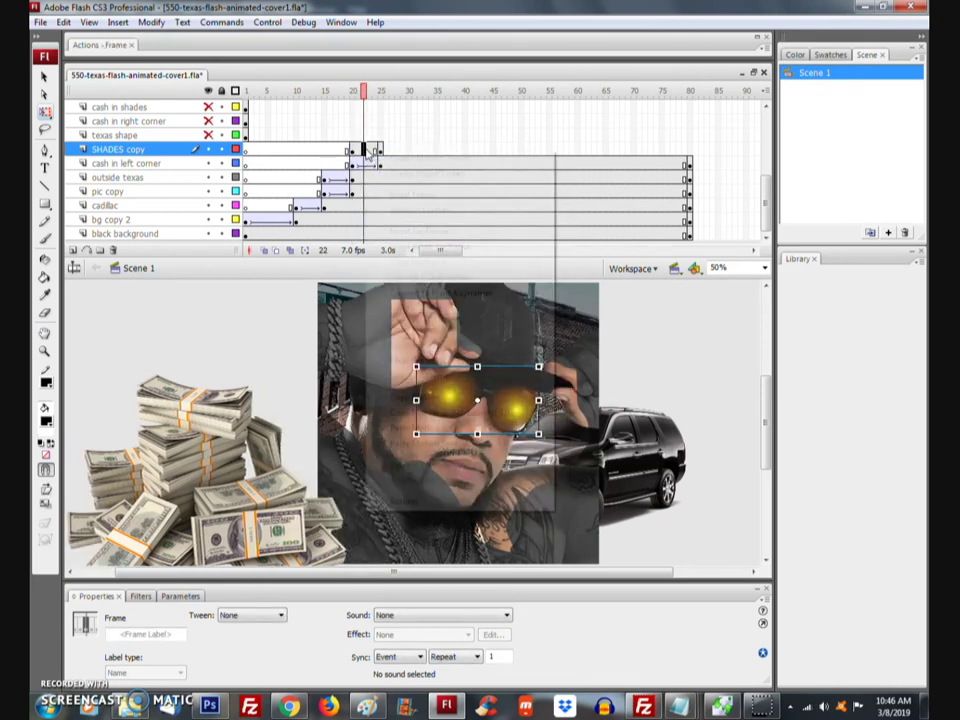
left_click(400, 156)
Step: Set the shades to Alpha 0% at frame 20 and hold them with a frame-80 keyframe
left_click(354, 151)
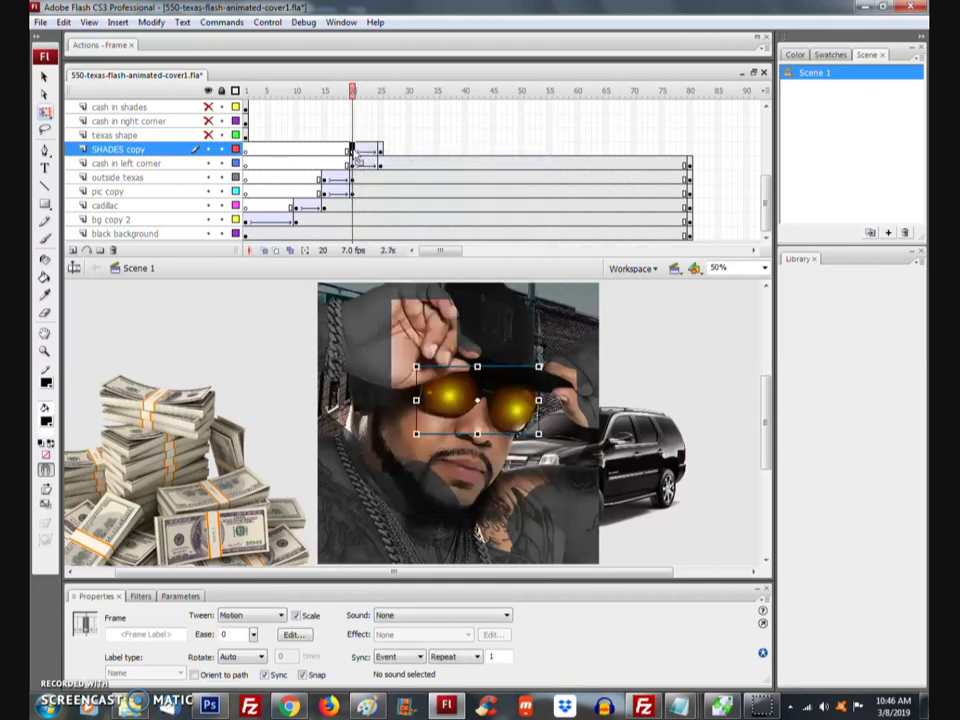
scroll(355, 155, "up", 1)
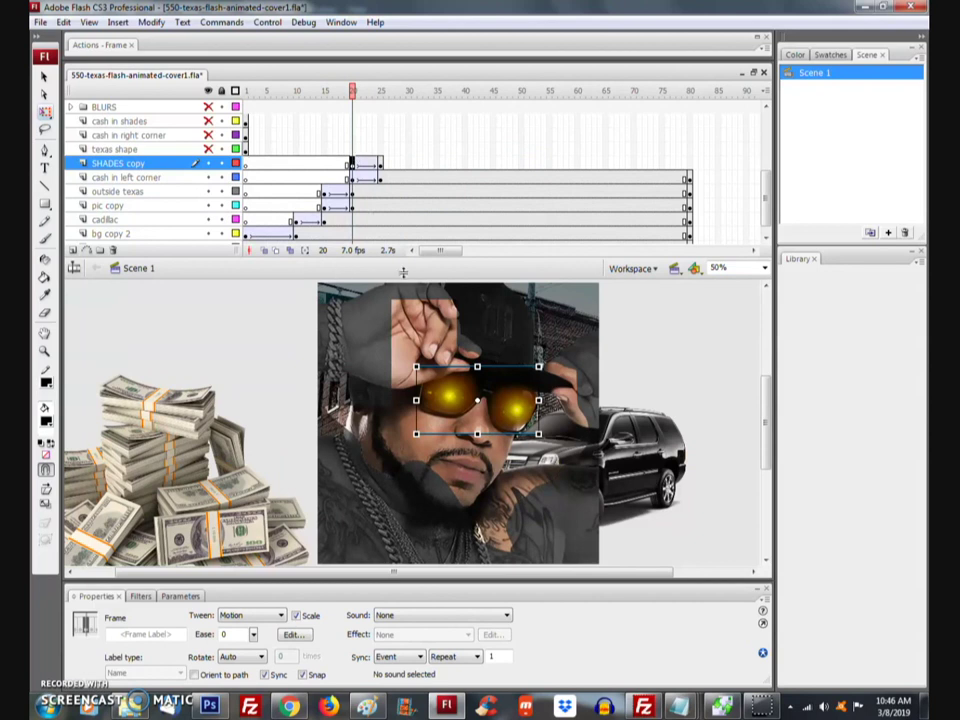
left_click(480, 403)
left_click(417, 621)
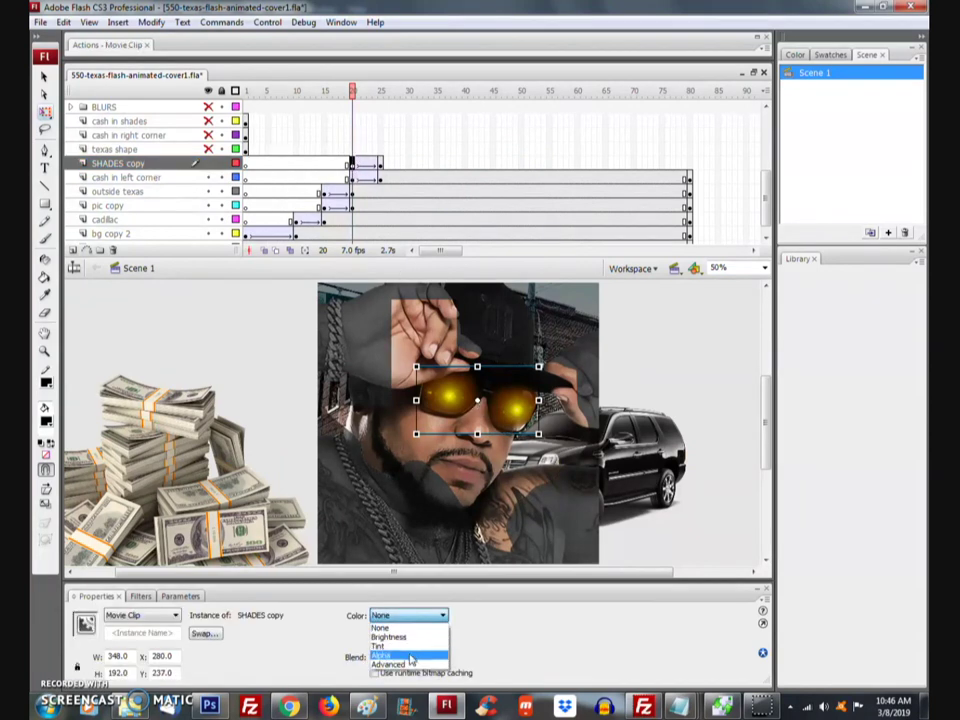
left_click(400, 656)
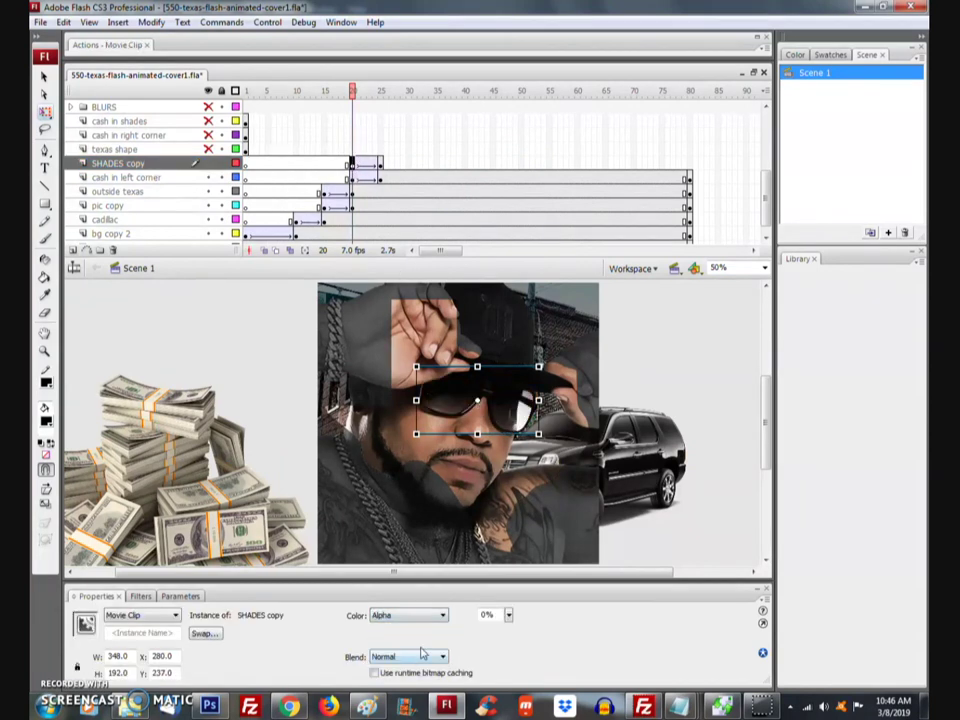
left_click(688, 164)
right_click(690, 166)
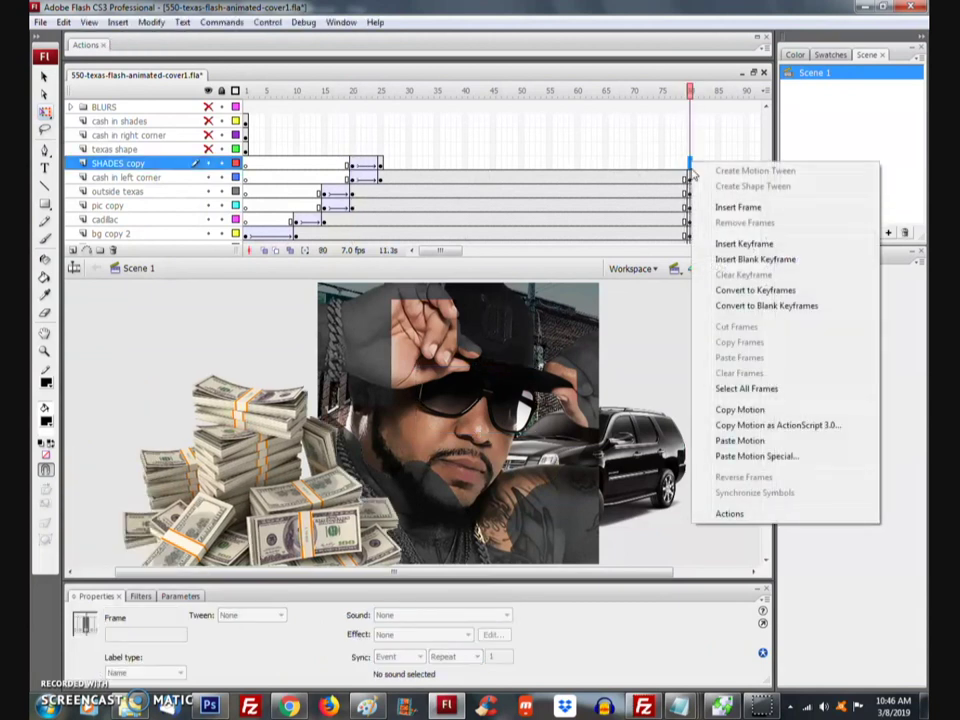
left_click(722, 246)
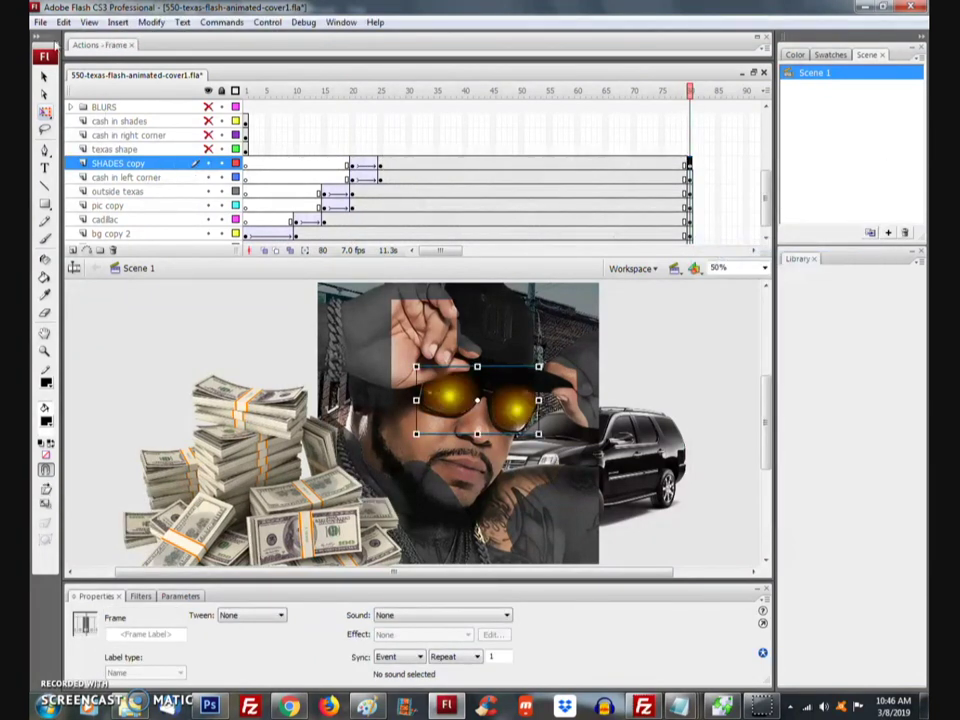
Step: Save the document and play the animation
left_click(40, 22)
left_click(88, 151)
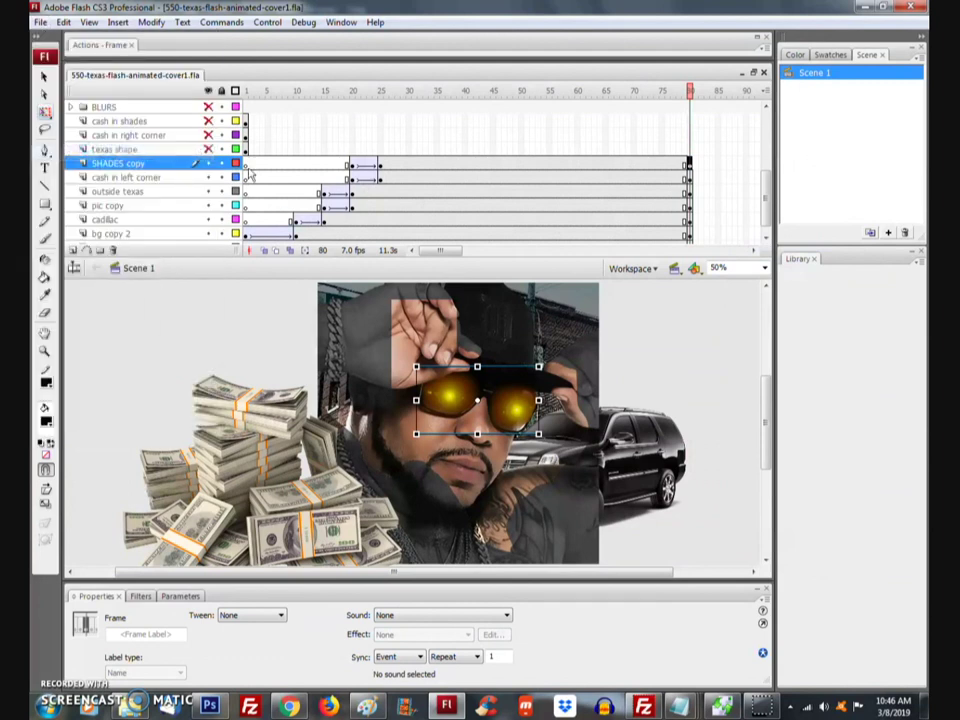
key("Return")
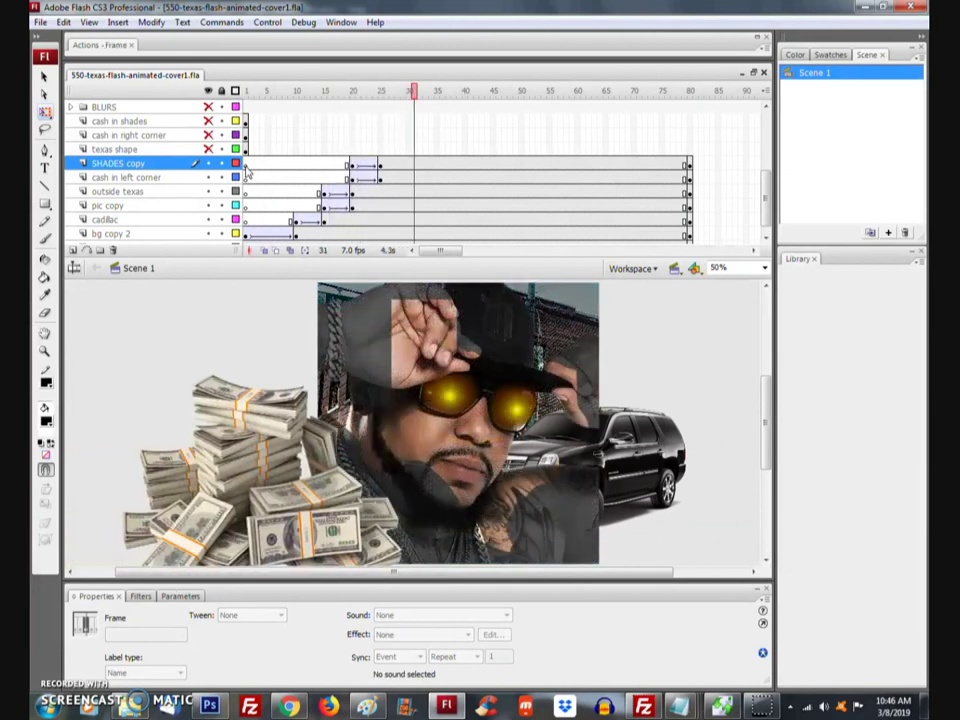
Step: Drag the shades tween from frames 20–25 to 25–30 and preview the timing
left_click_drag(379, 165, 353, 168)
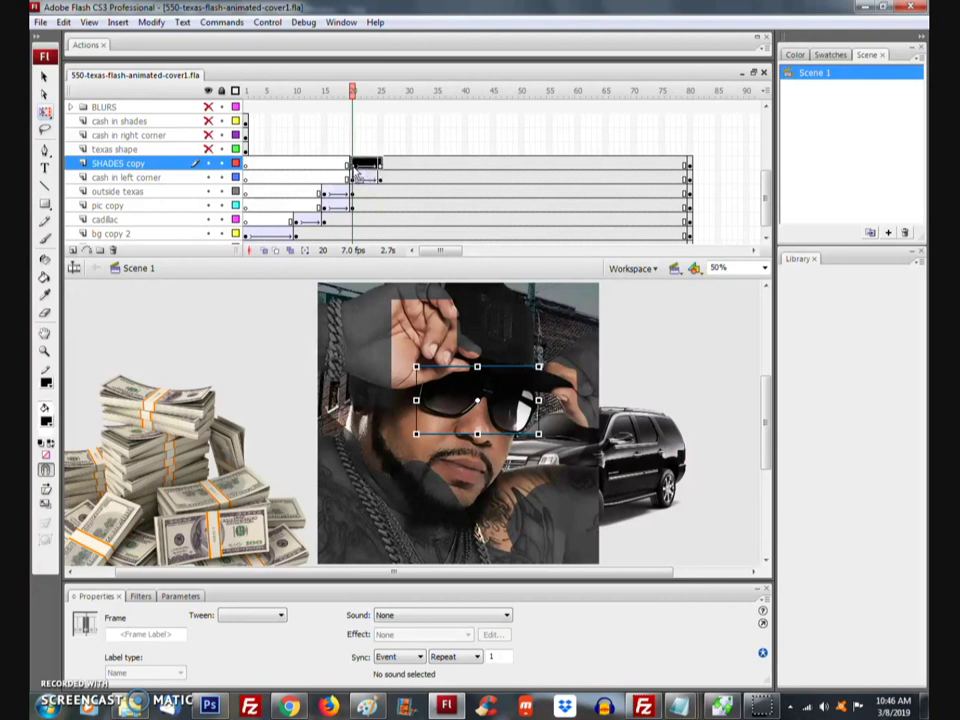
left_click_drag(357, 170, 386, 174)
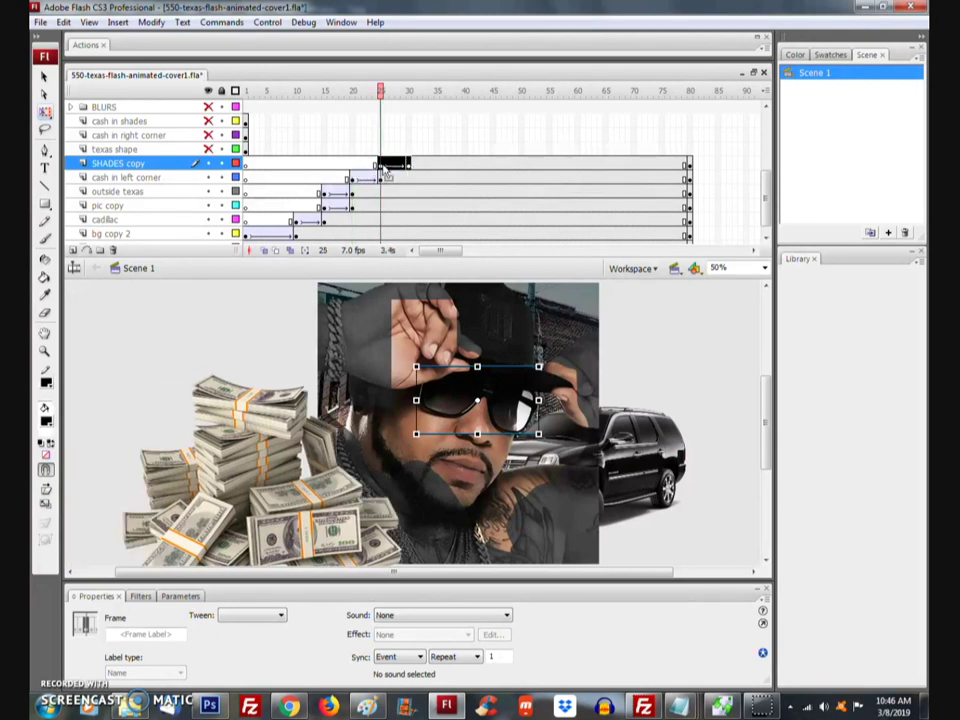
left_click(249, 170)
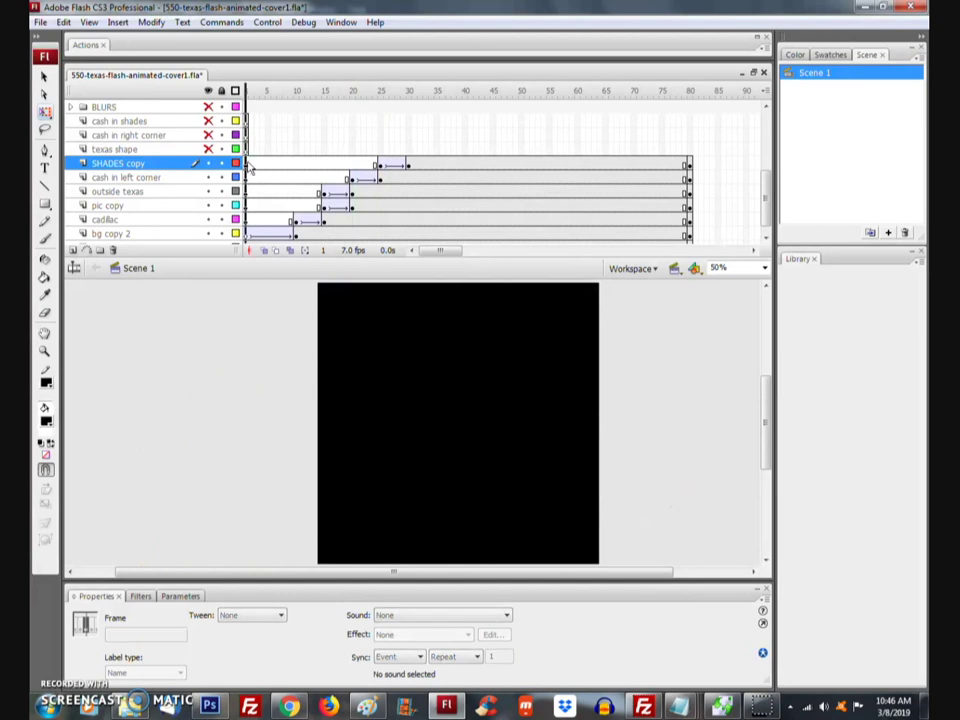
key("Return")
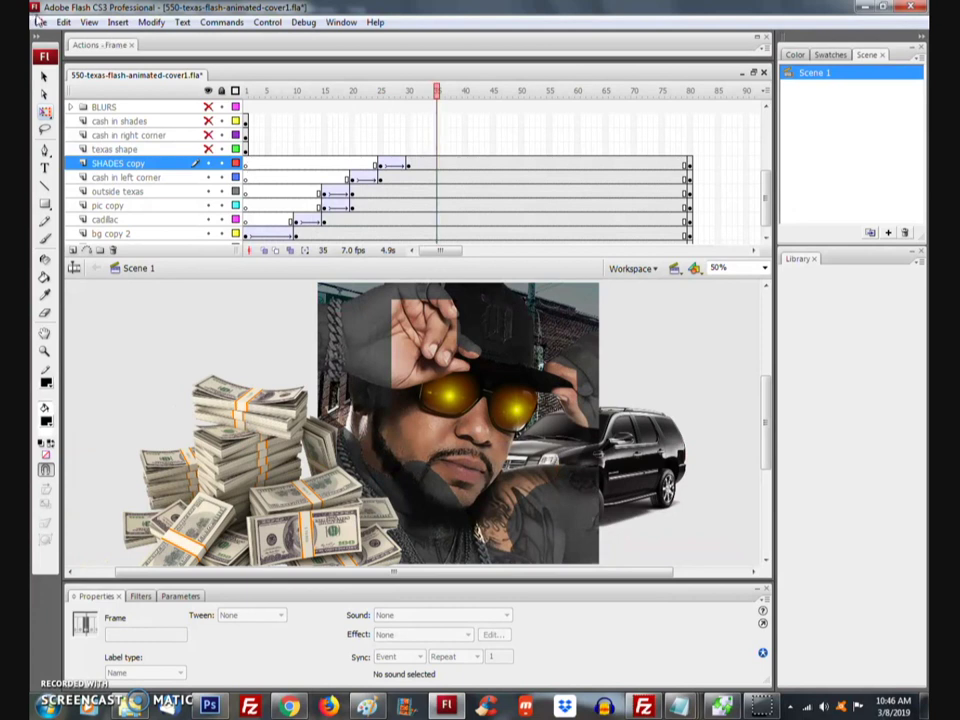
Step: Save the document, check the lit shades at frame 30, and replay
left_click(40, 24)
left_click(60, 152)
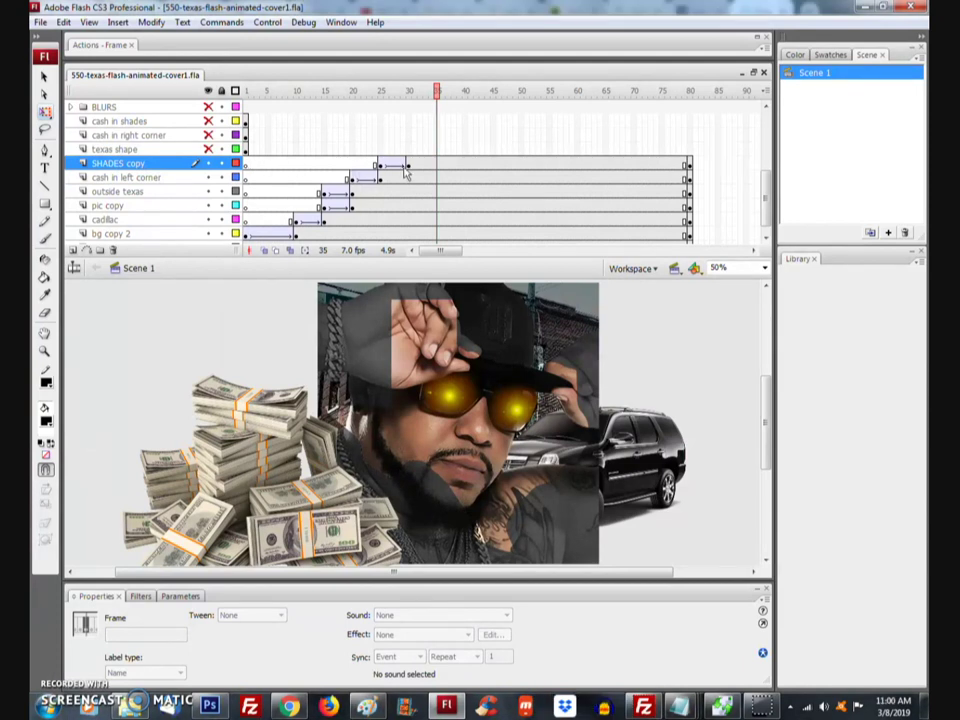
left_click(409, 165)
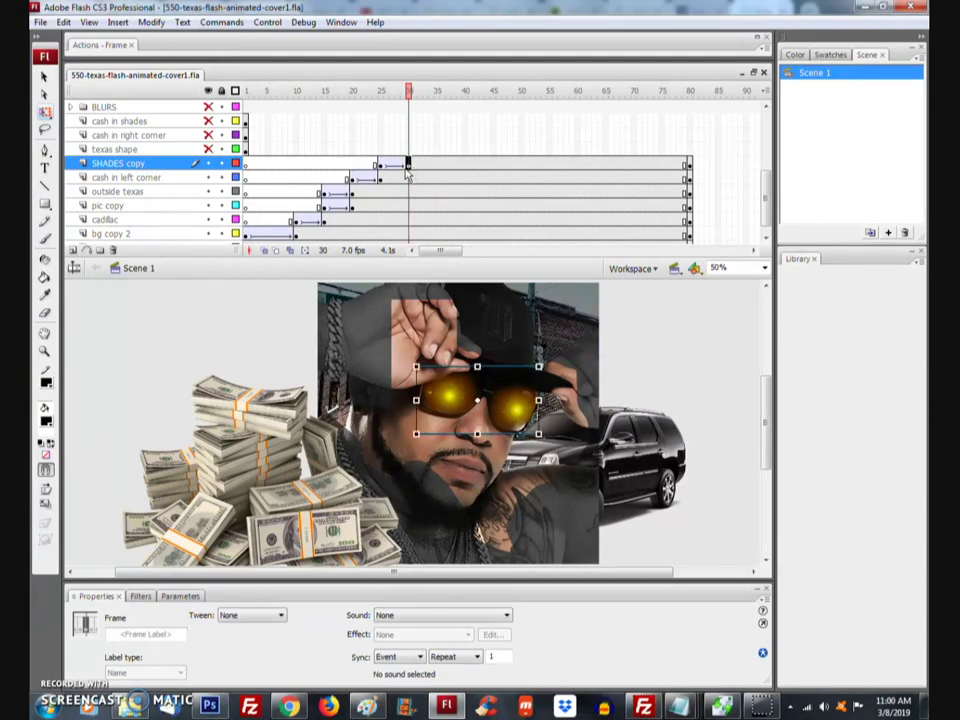
left_click(199, 313)
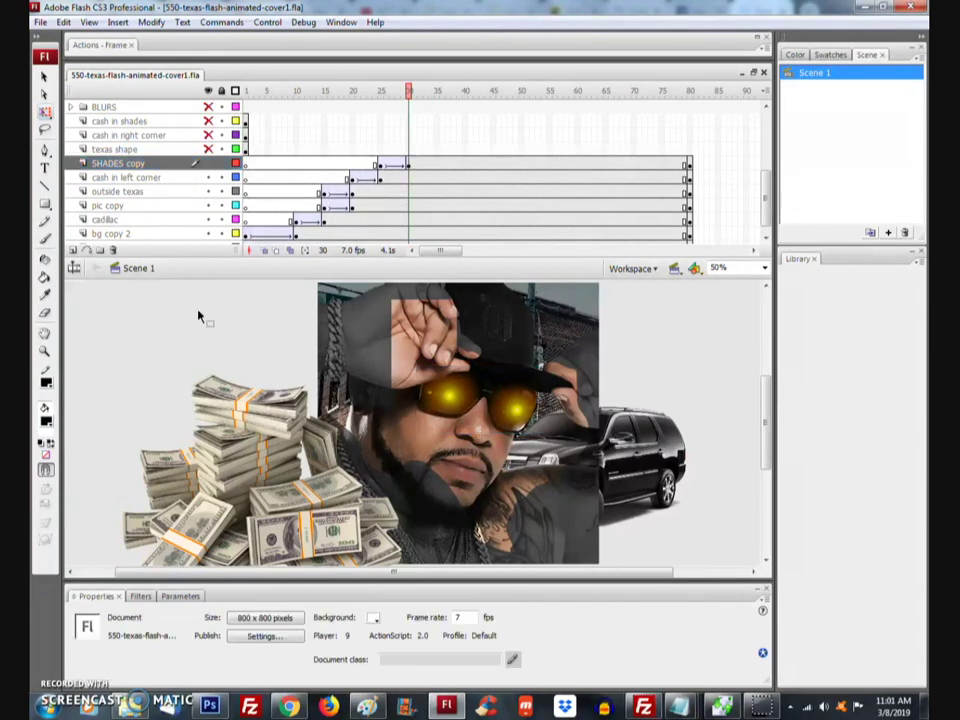
left_click(245, 163)
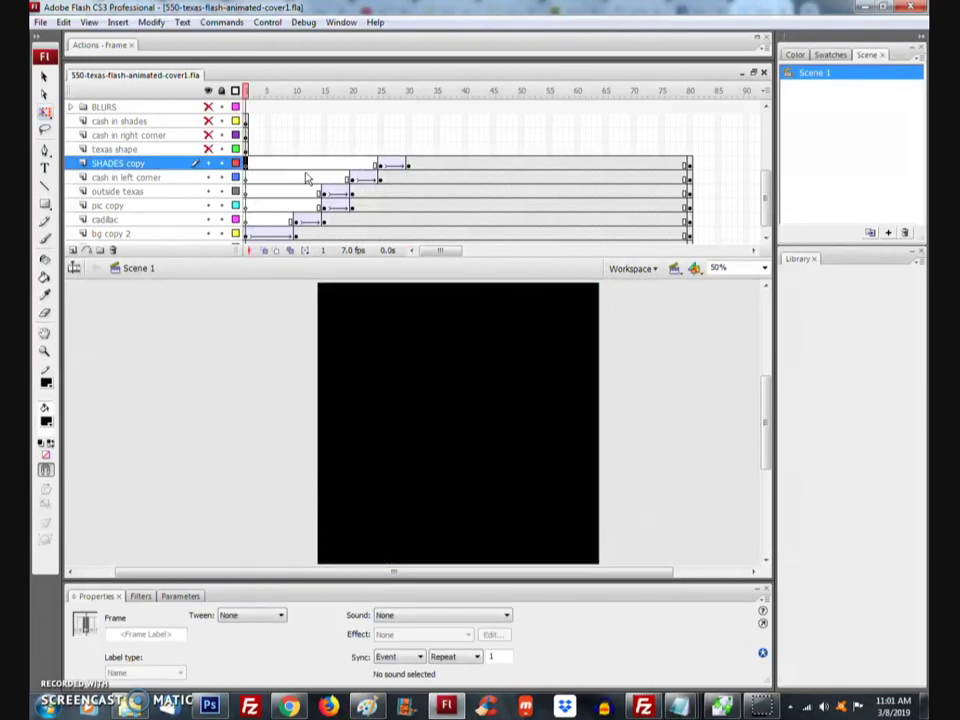
key("Return")
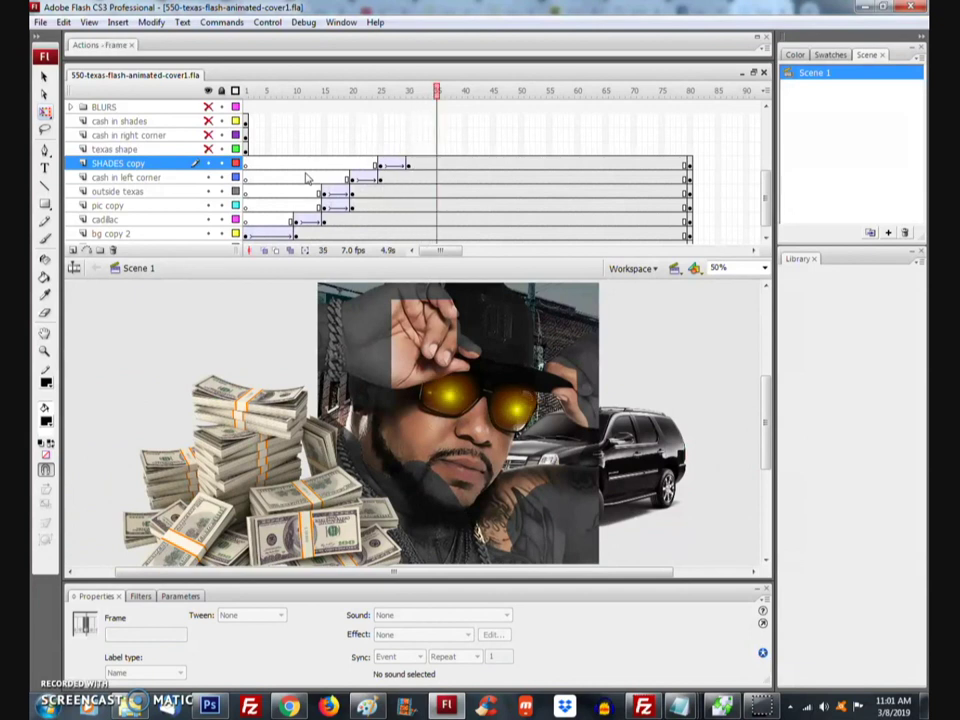
Step: Add a keyframe at frame 80 on the texas shape layer and preview the animation
left_click(245, 149)
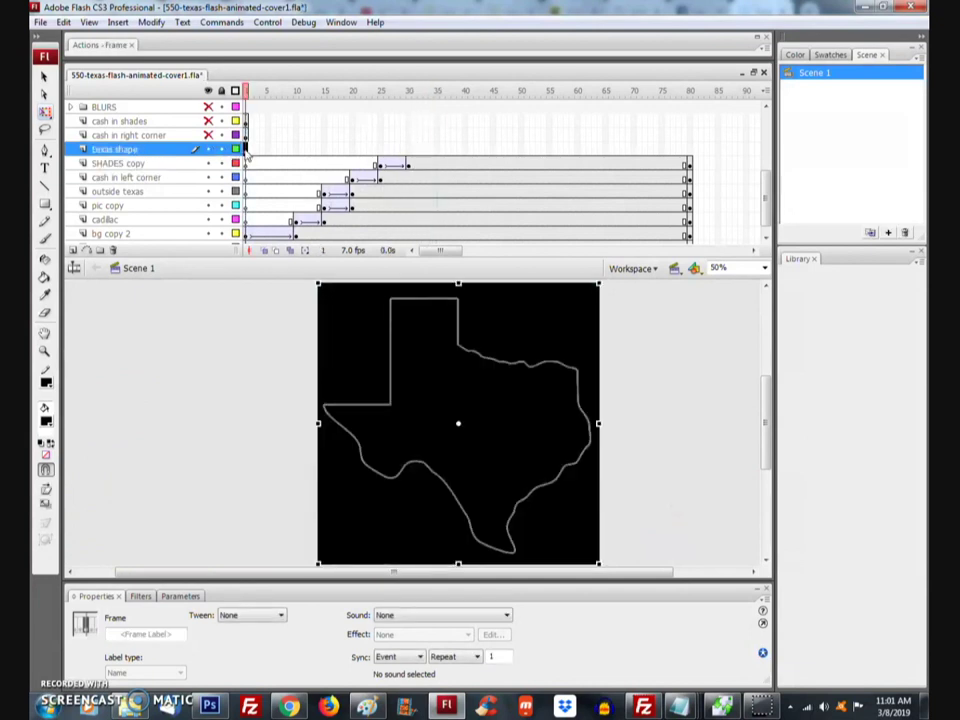
left_click(408, 150)
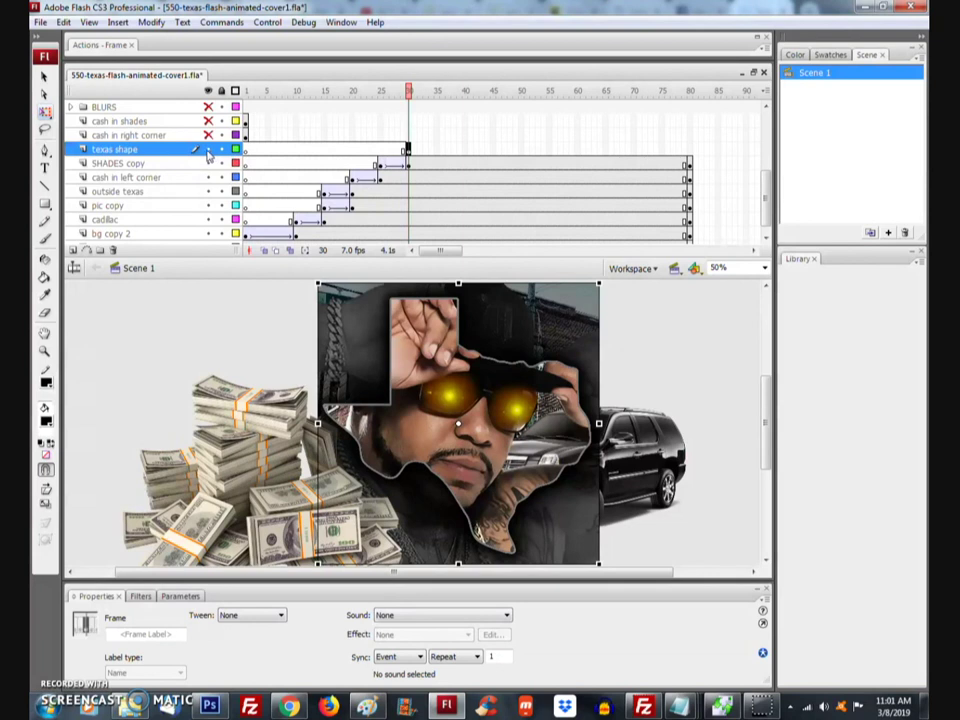
left_click(690, 149)
right_click(690, 149)
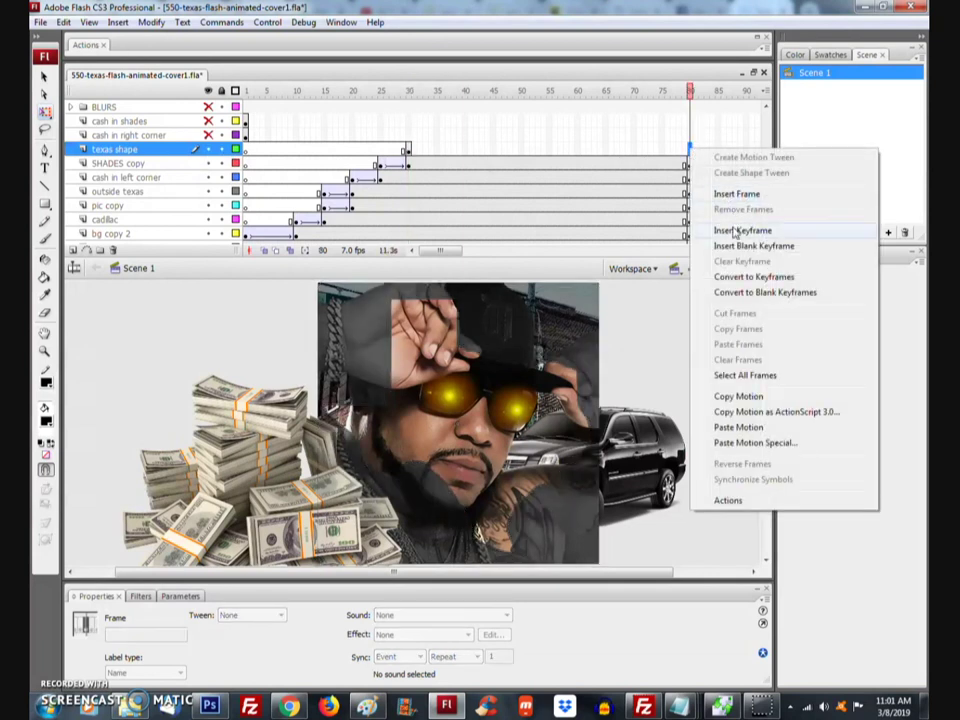
left_click(735, 228)
left_click(250, 150)
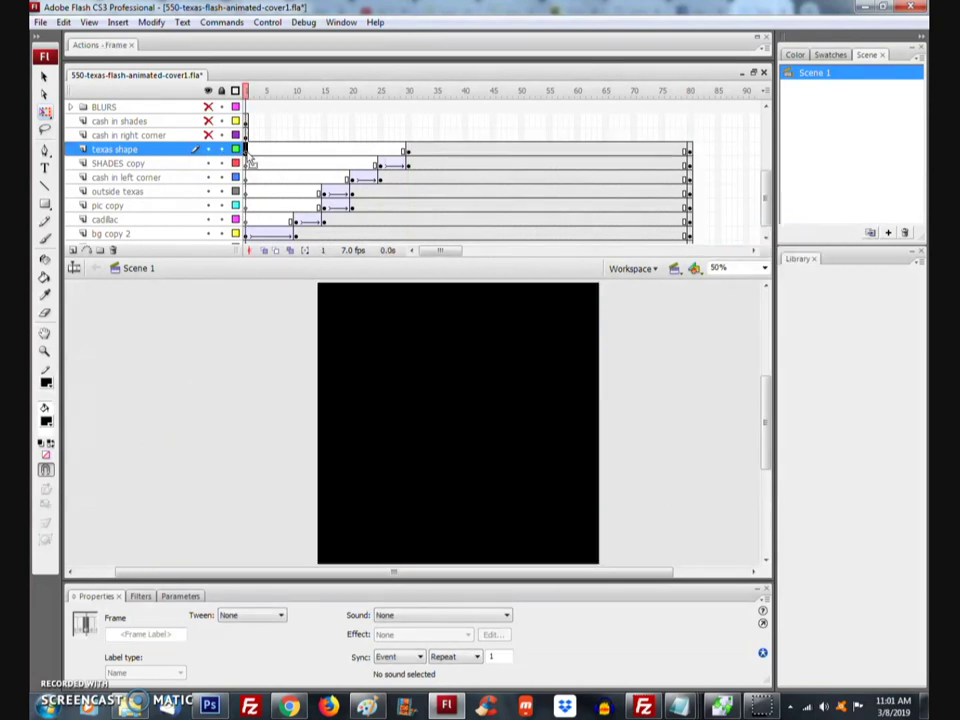
key("Return")
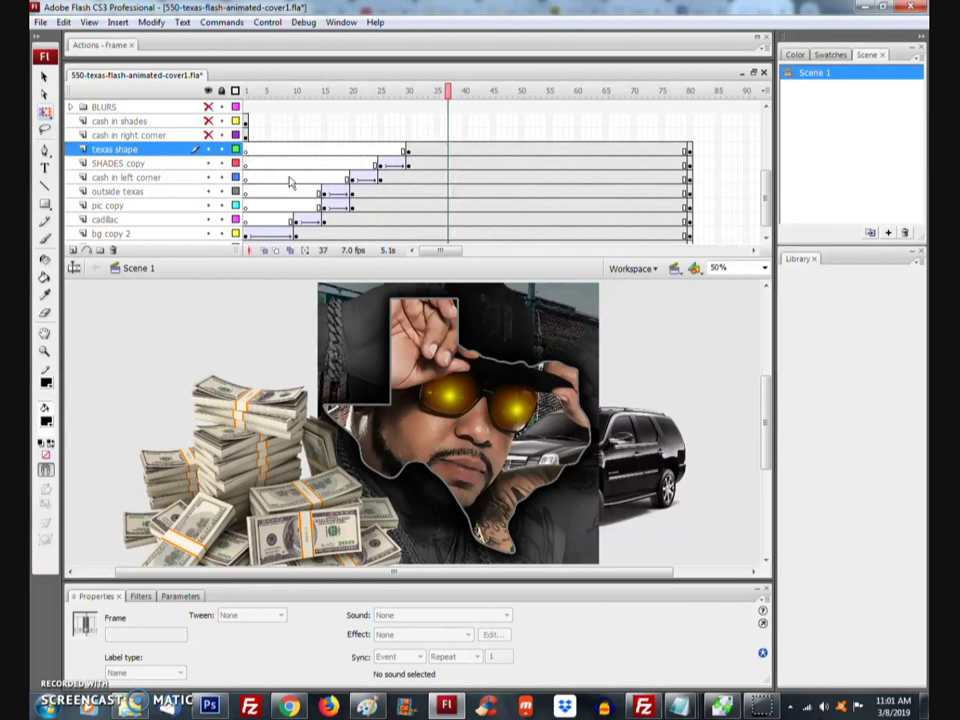
Step: Check the Texas portrait and shades around frames 29–32, then select frame 32 on SHADES copy
left_click(407, 91)
left_click(379, 163)
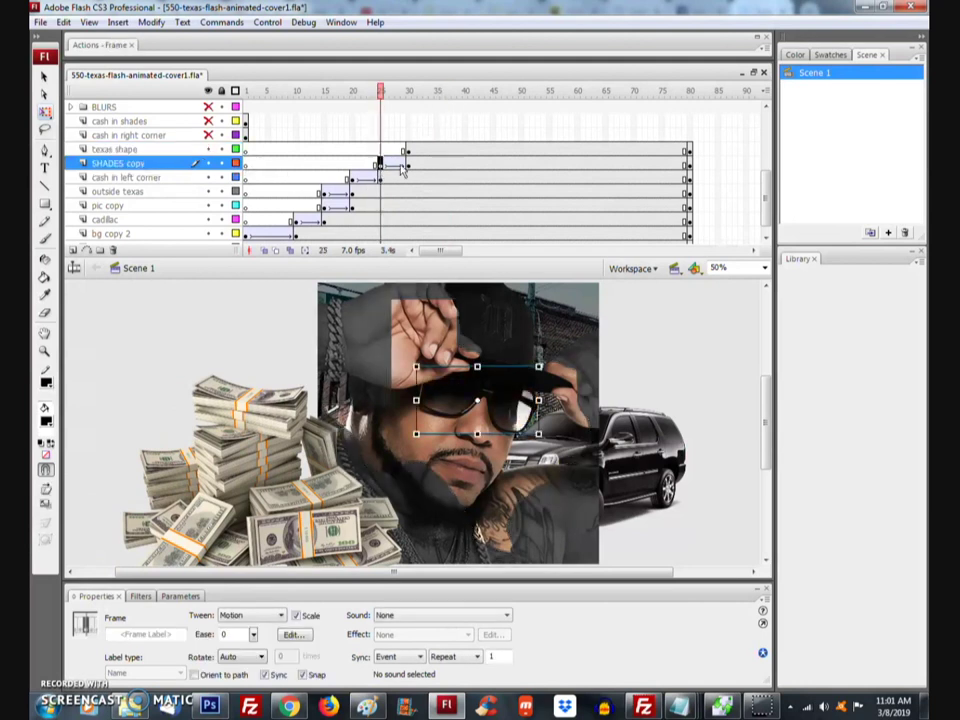
left_click(407, 163)
left_click(407, 149)
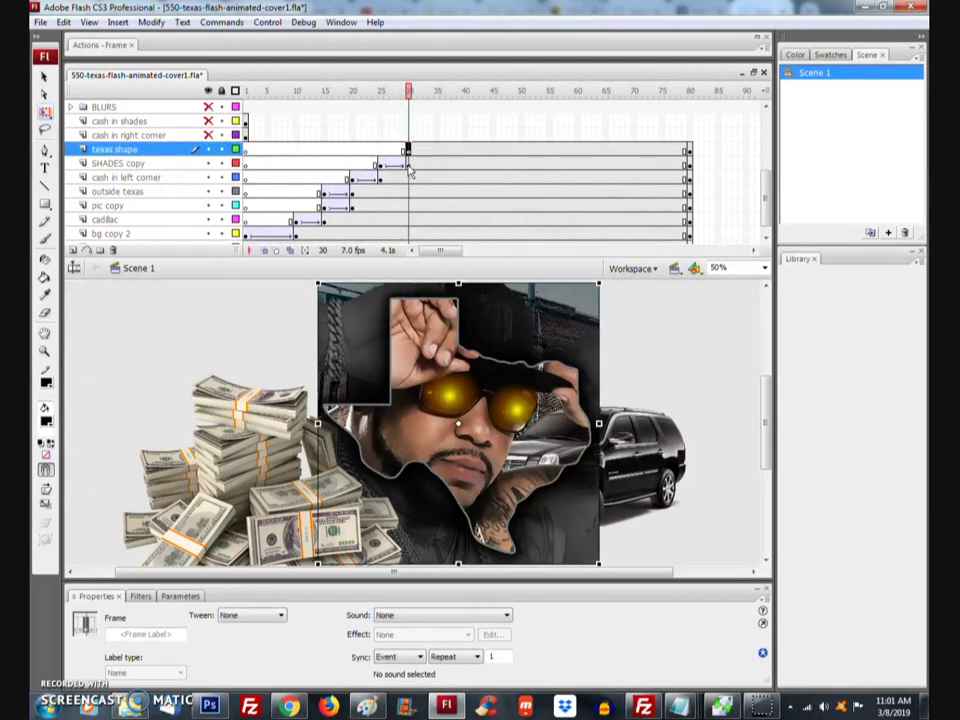
left_click(420, 163)
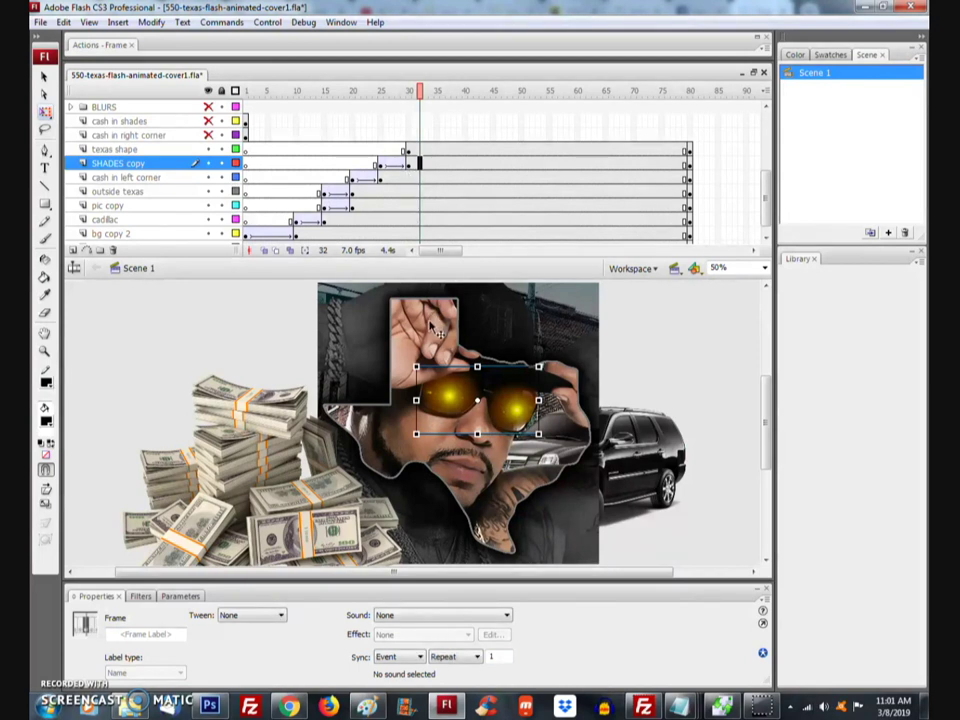
left_click(411, 172)
left_click(420, 165)
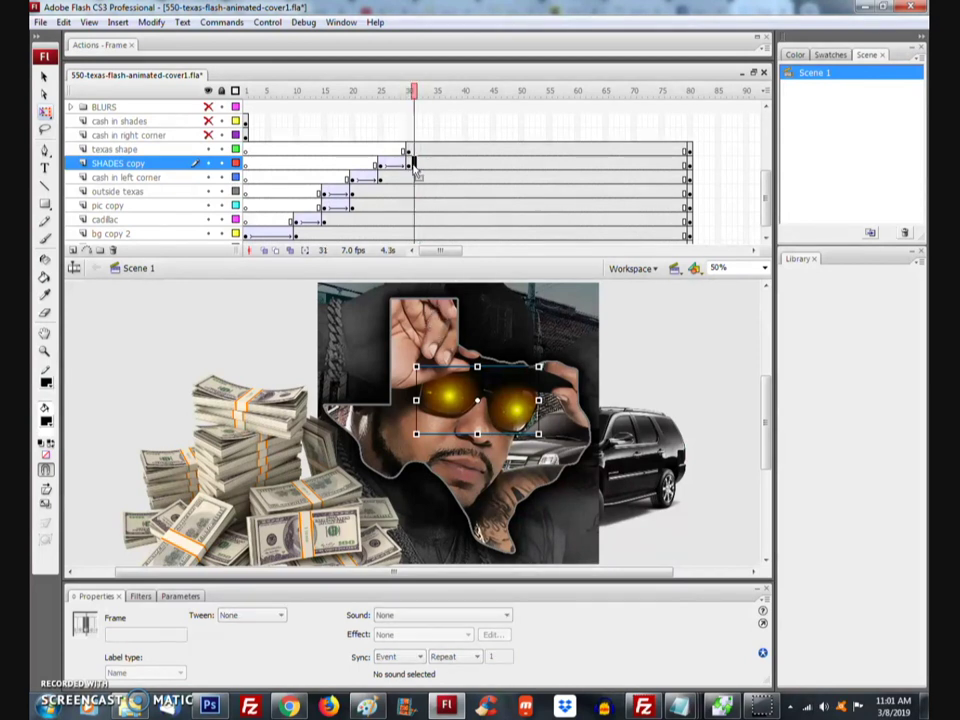
left_click(411, 165)
left_click(420, 165)
Step: Insert keyframes at frames 32, 33 and 34 on the SHADES copy layer
right_click(420, 168)
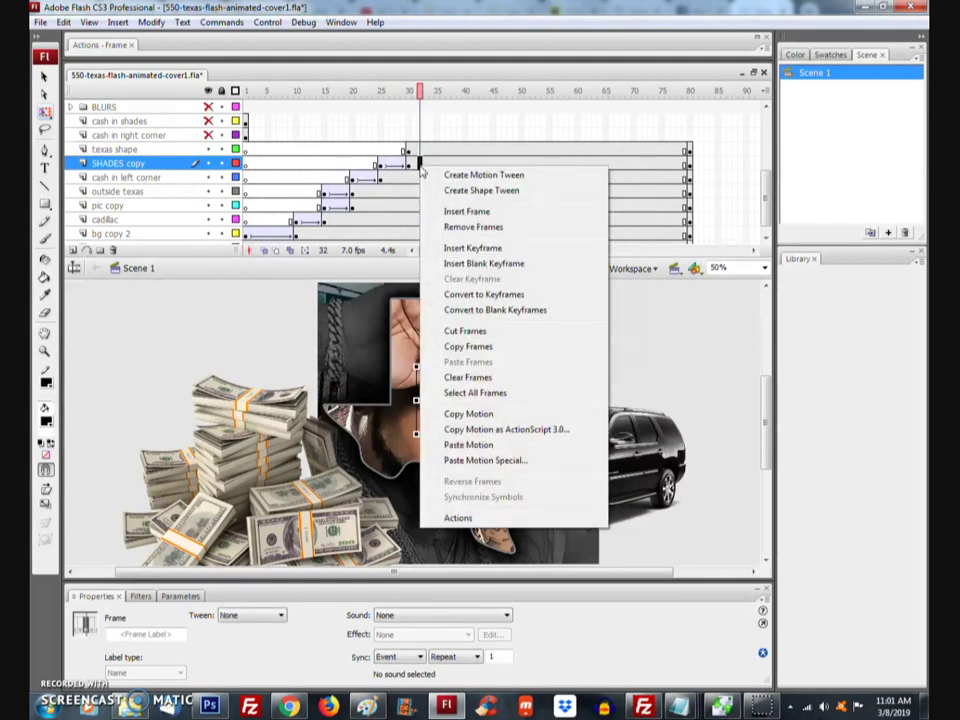
left_click(474, 250)
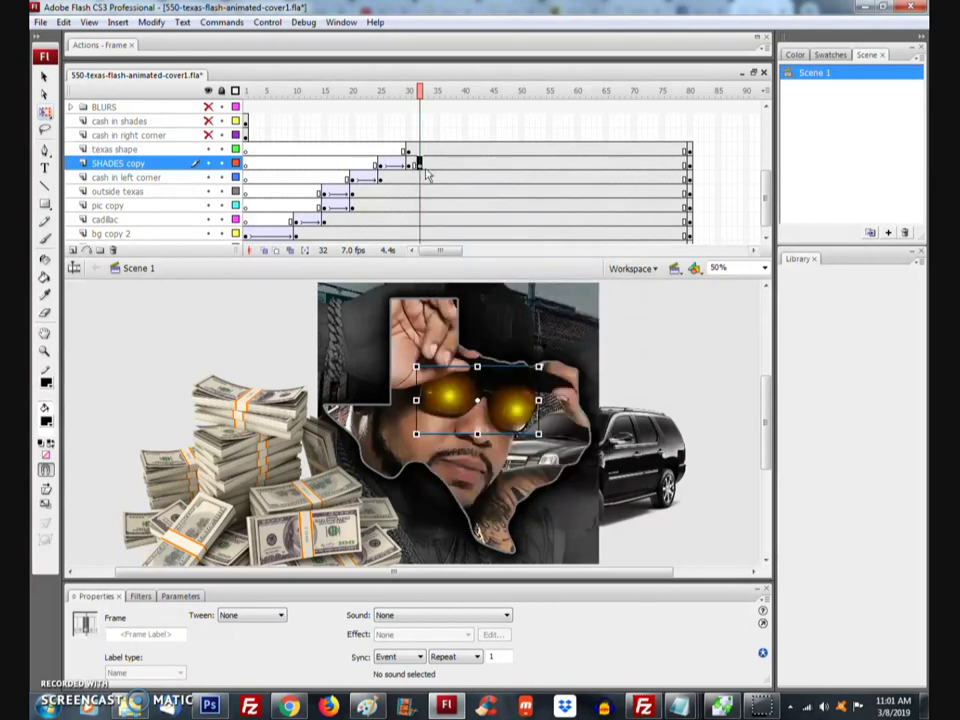
key("F6")
key("F6")
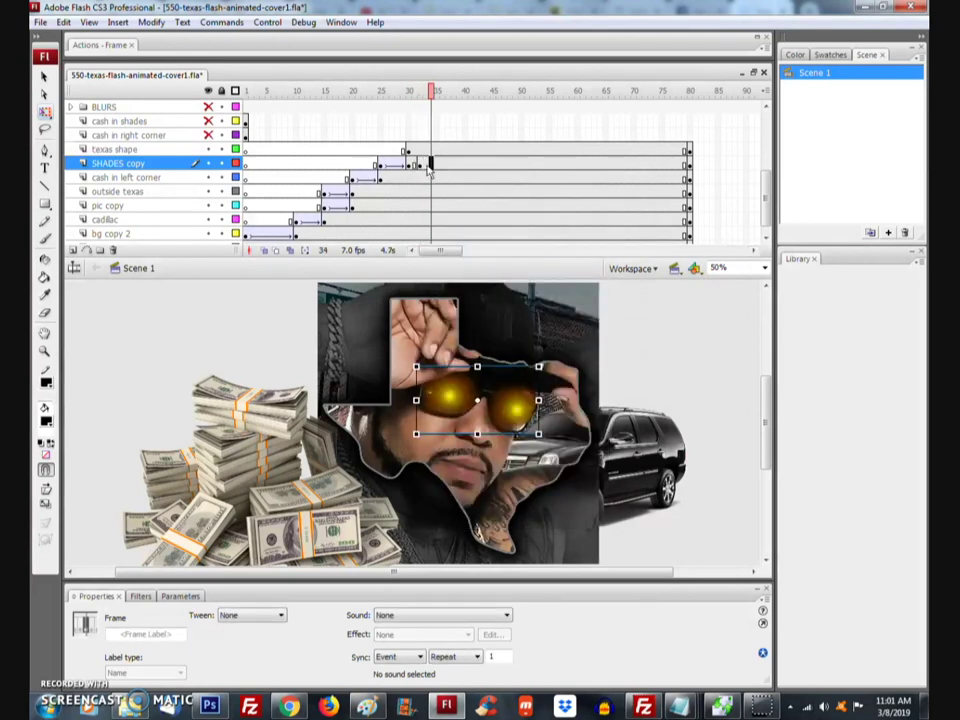
right_click(436, 174)
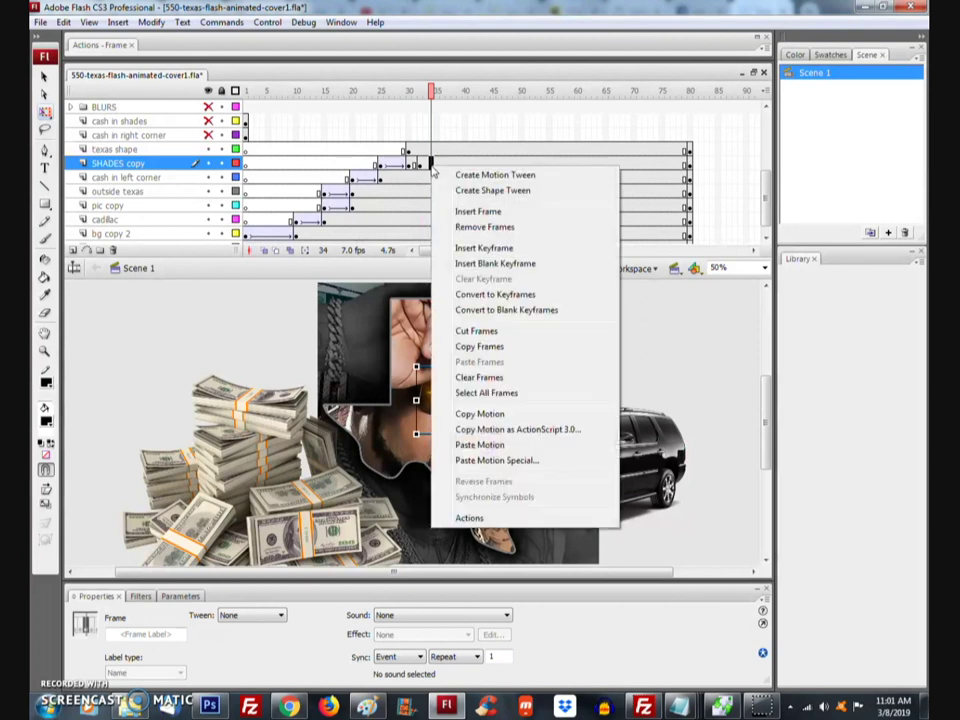
left_click(467, 249)
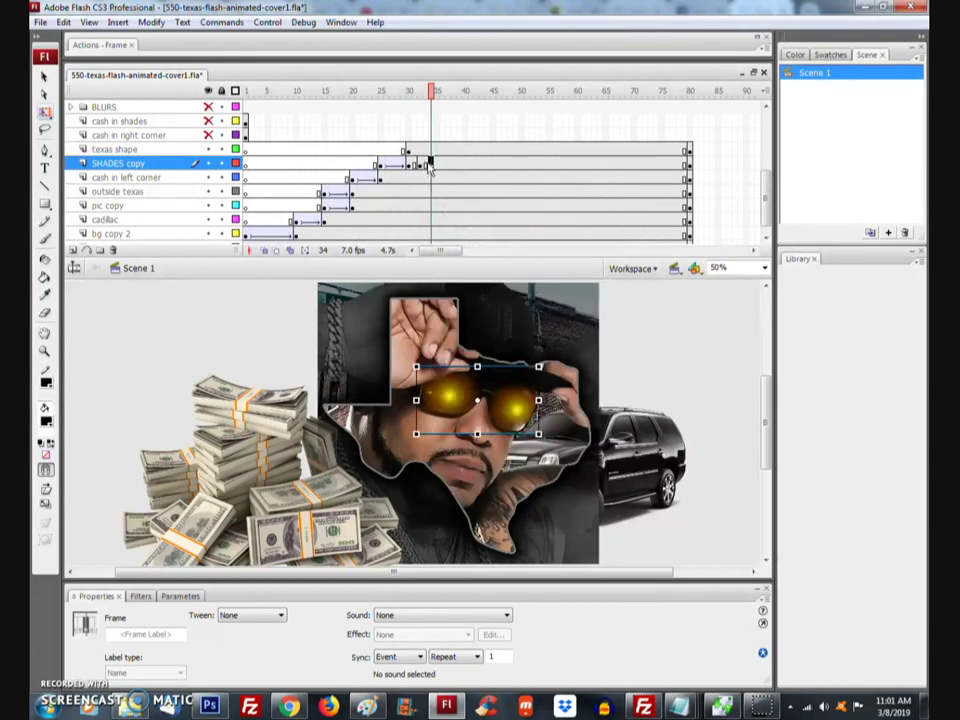
Step: Create a motion tween from frame 33, add a keyframe at 35, and select the shades at frame 32
left_click(426, 165)
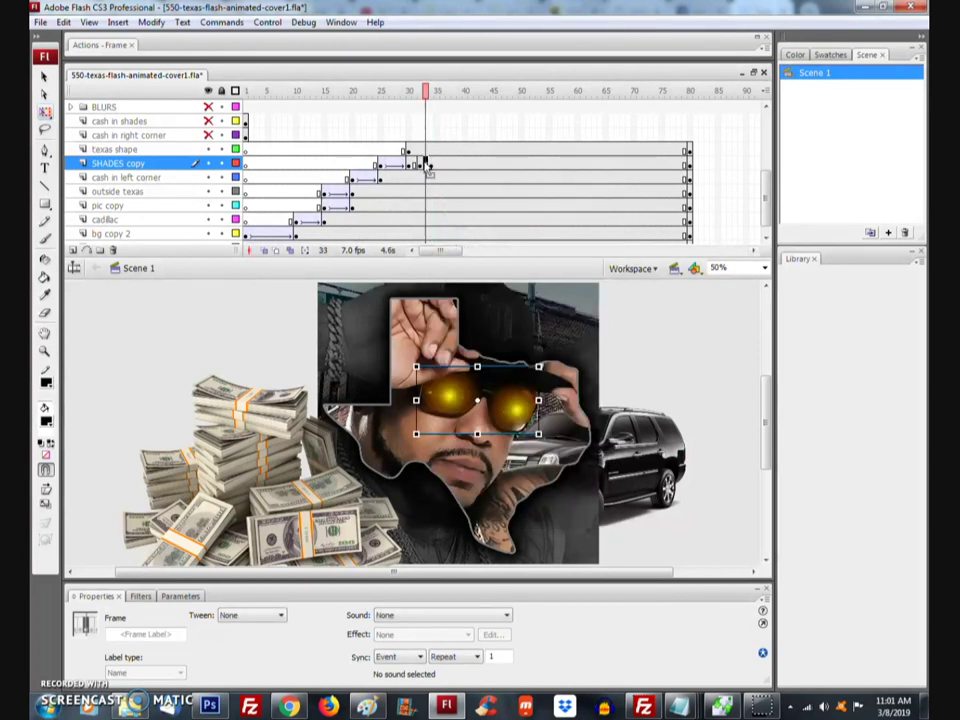
right_click(427, 167)
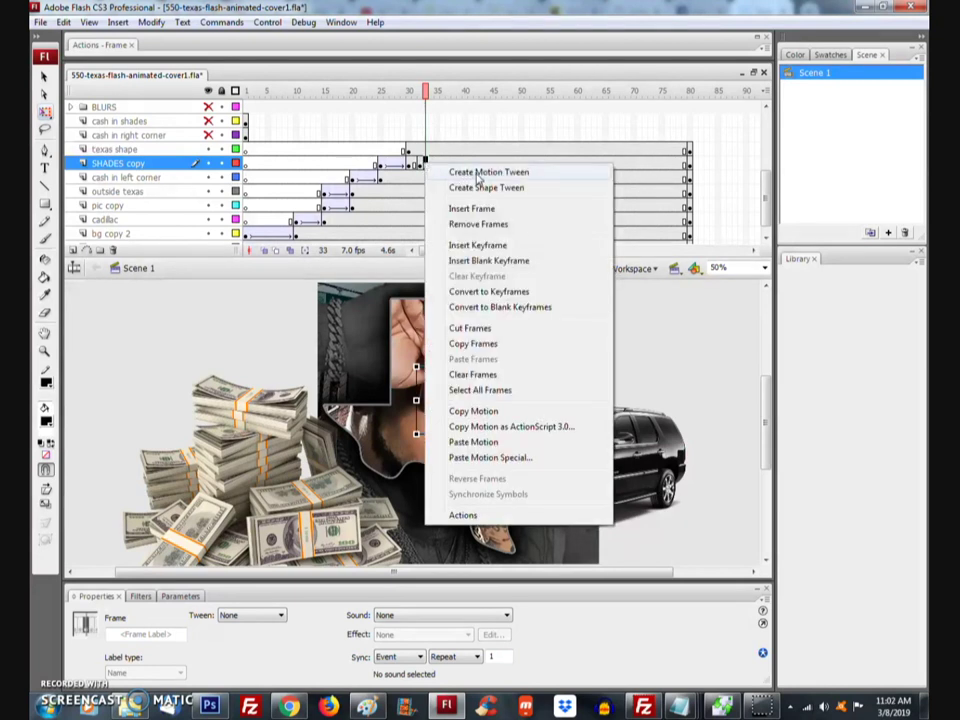
left_click(479, 173)
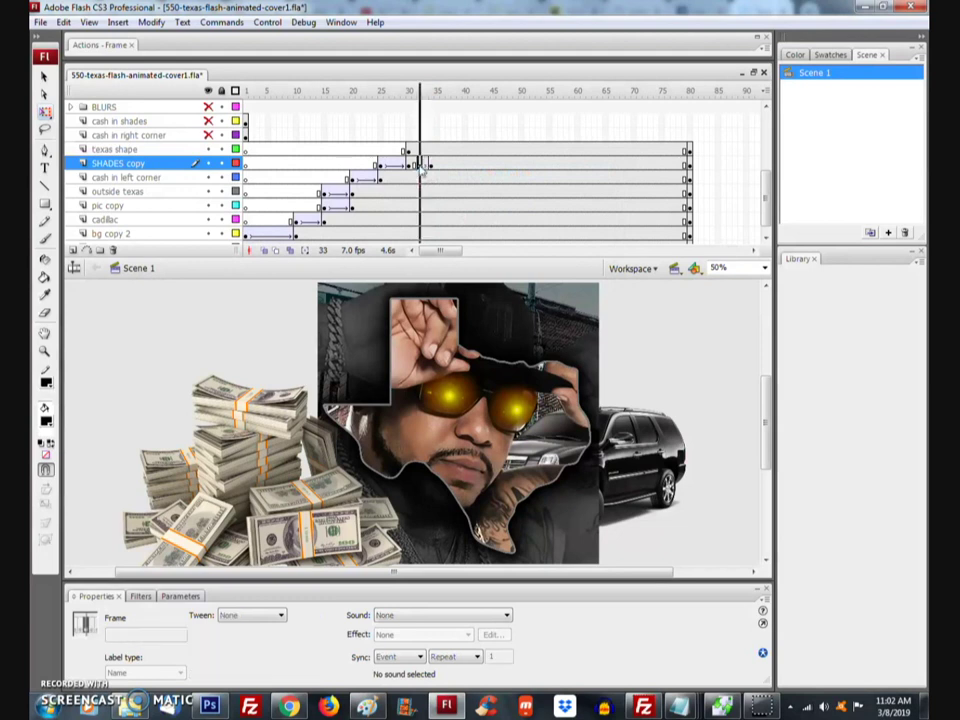
key("F6")
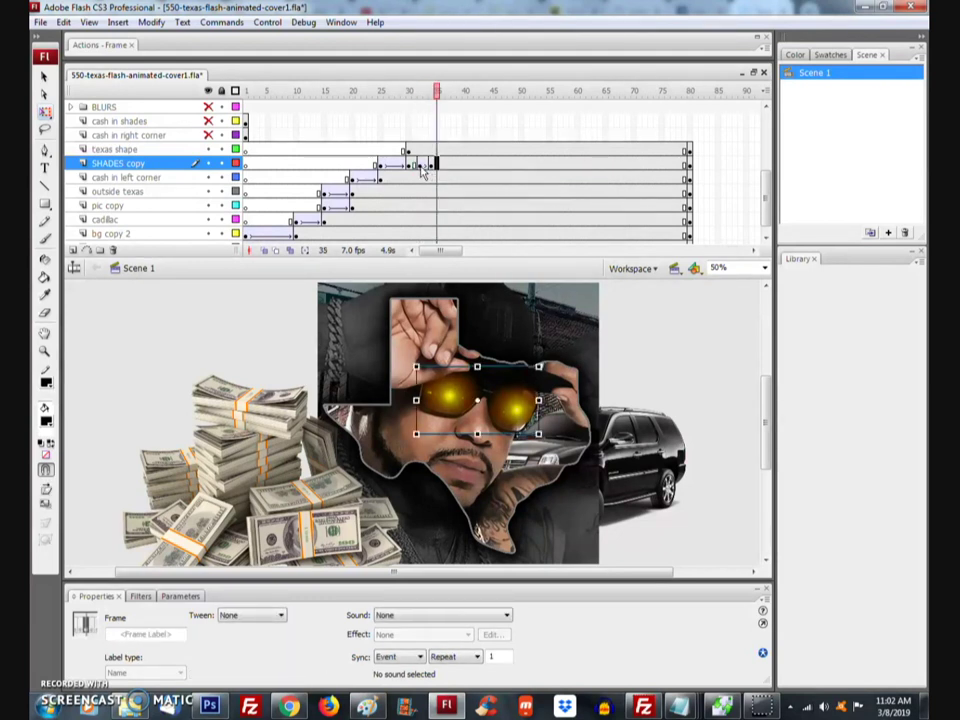
left_click(420, 164)
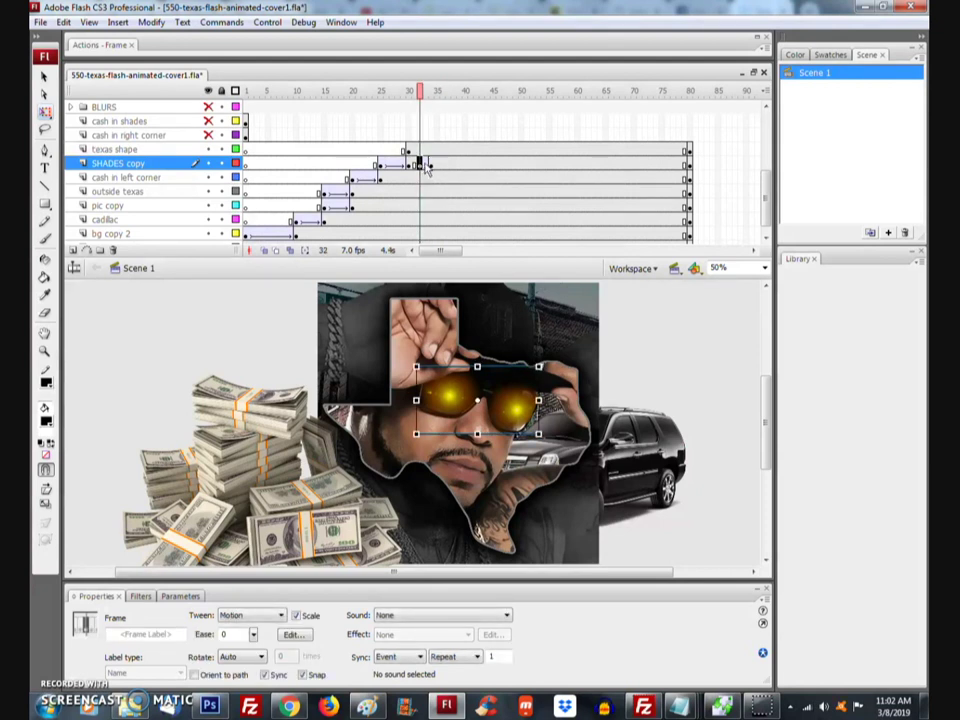
left_click(480, 403)
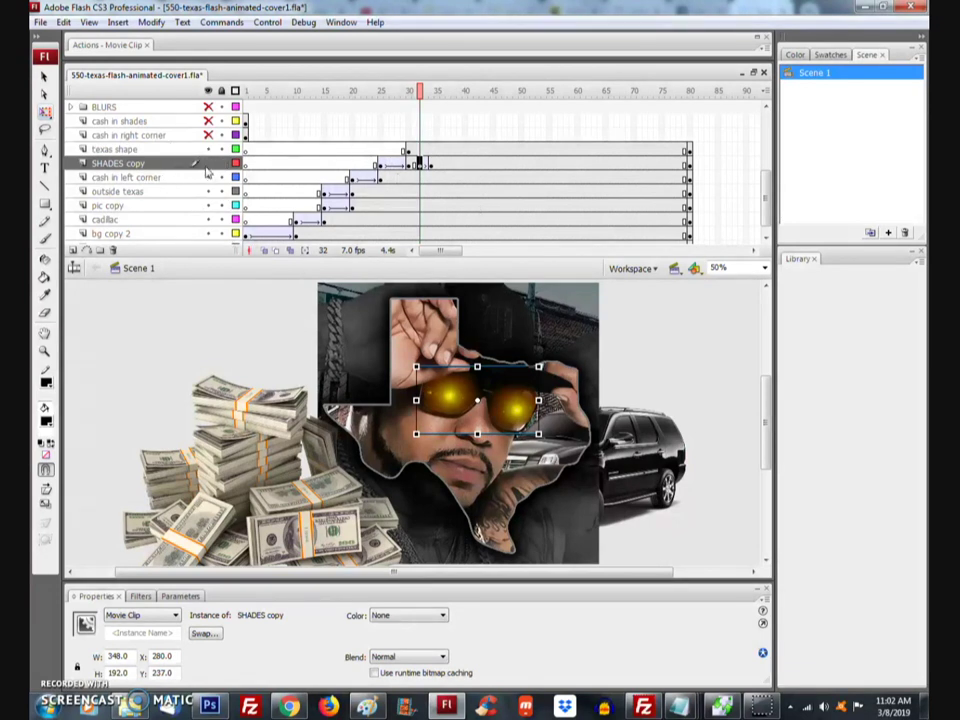
left_click(209, 149)
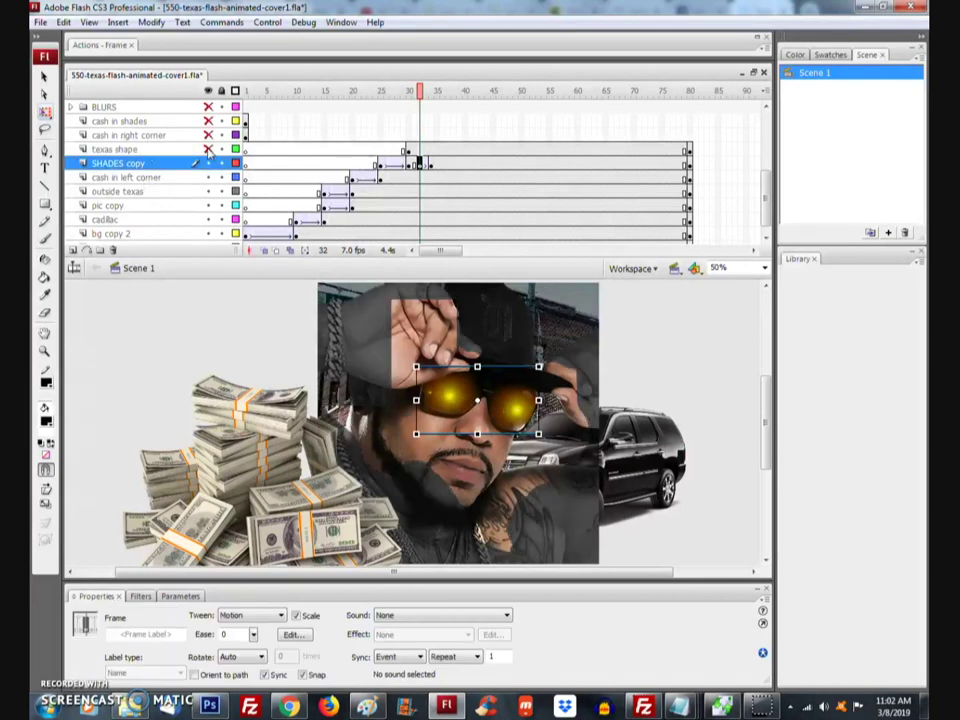
left_click(209, 149)
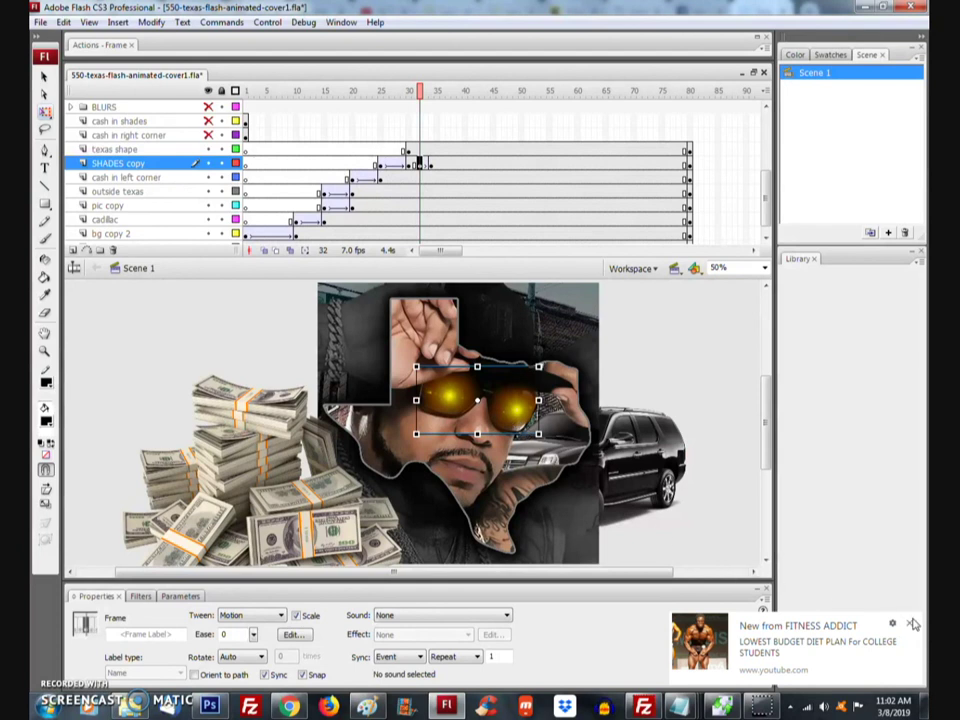
left_click(911, 622)
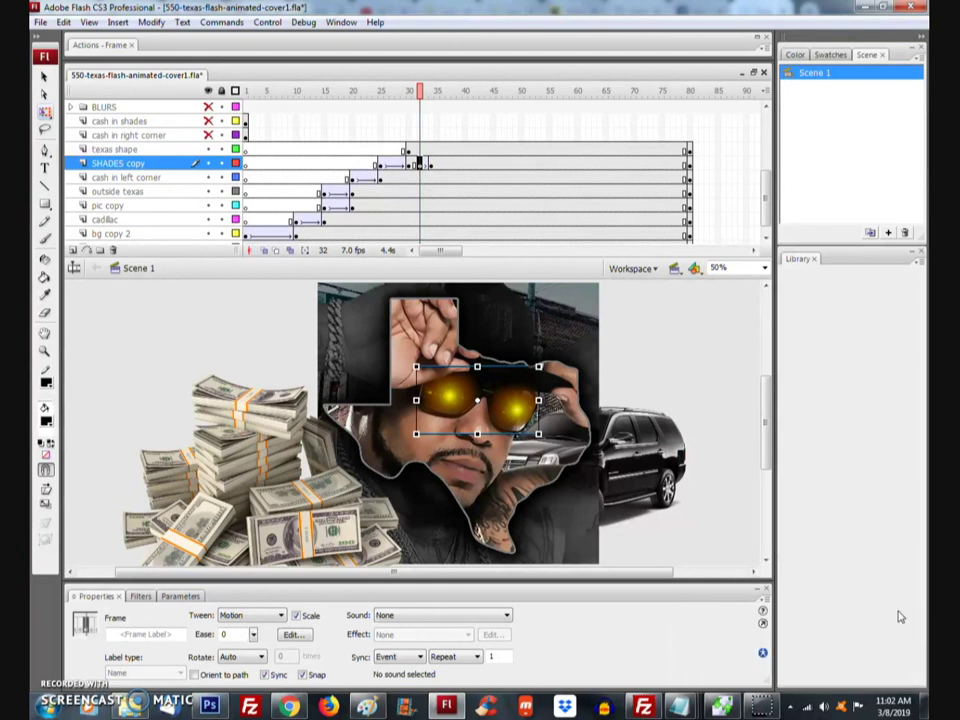
left_click(62, 22)
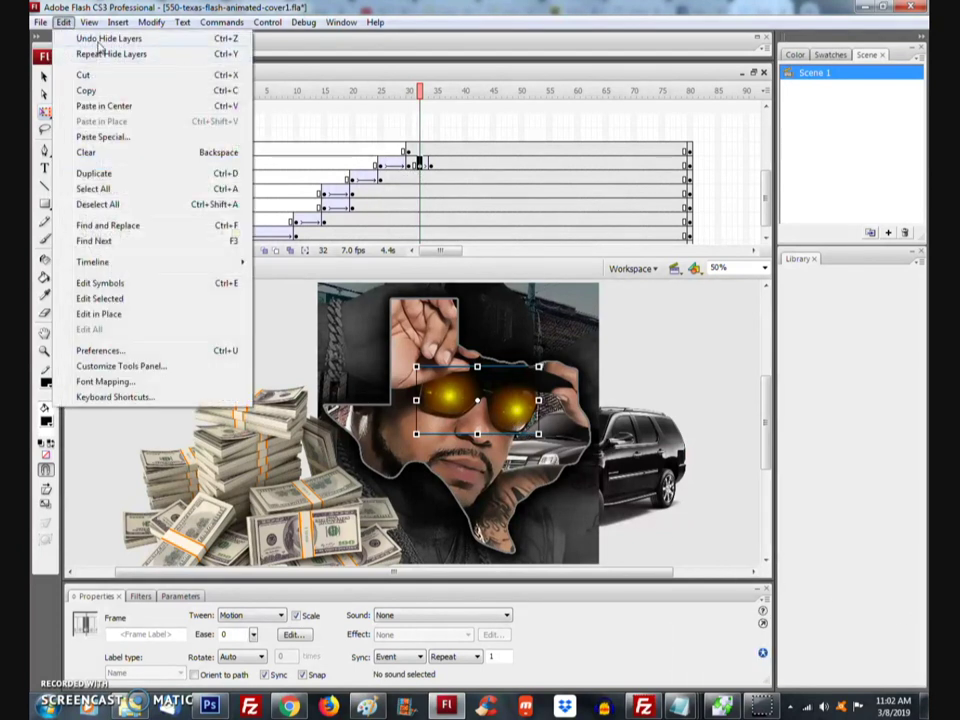
left_click(477, 12)
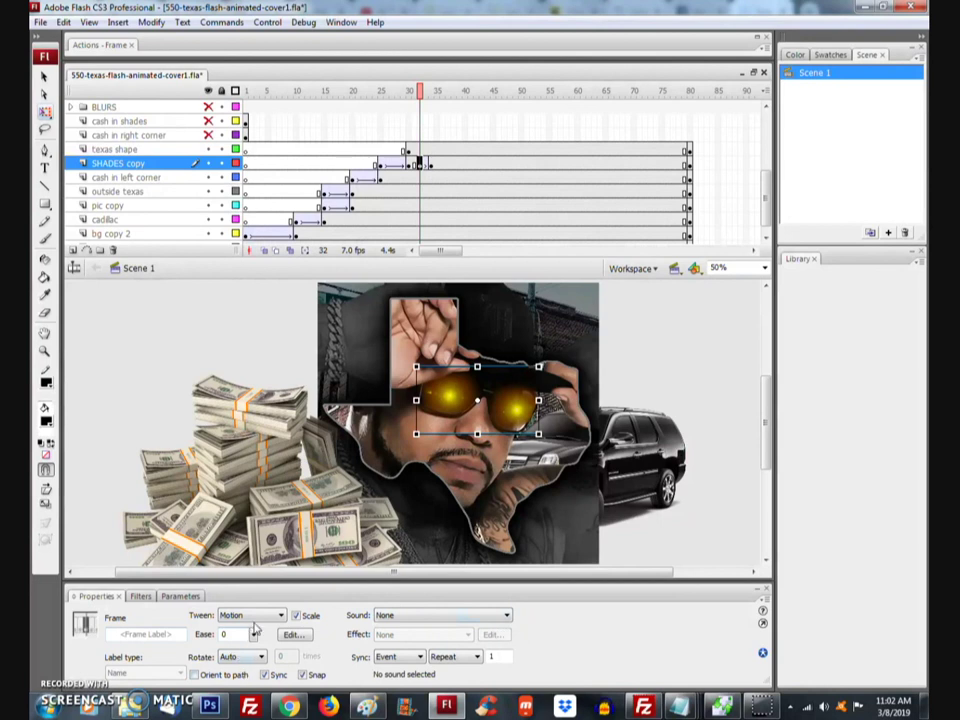
Step: Set the SHADES copy instance at frame 32 to Brightness 100% so the lenses flash white
left_click(262, 656)
left_click(260, 657)
left_click(480, 404)
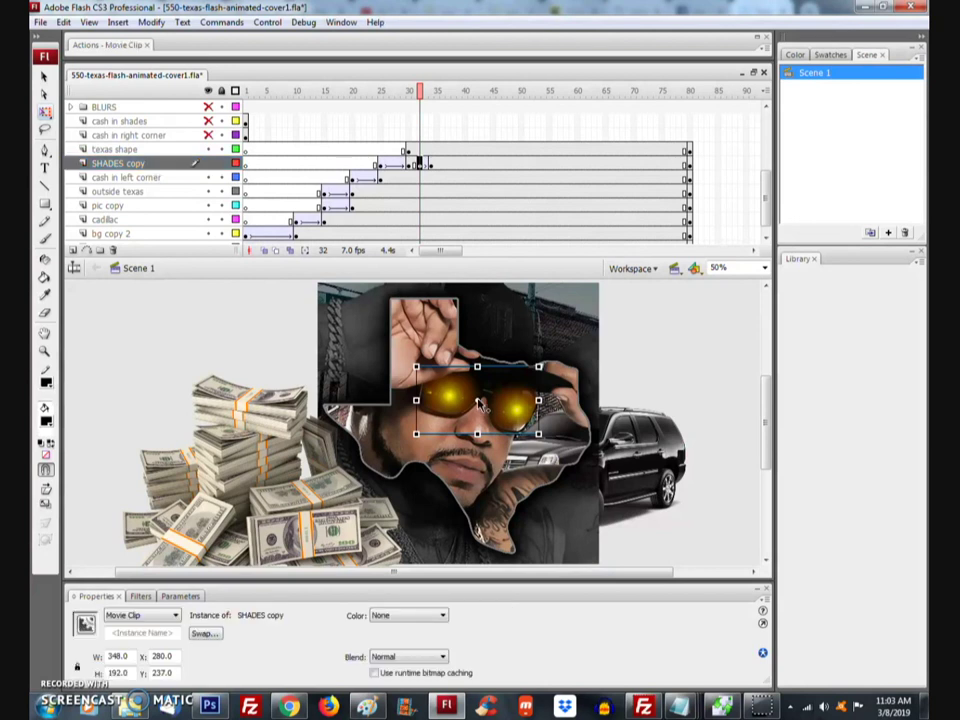
left_click(413, 616)
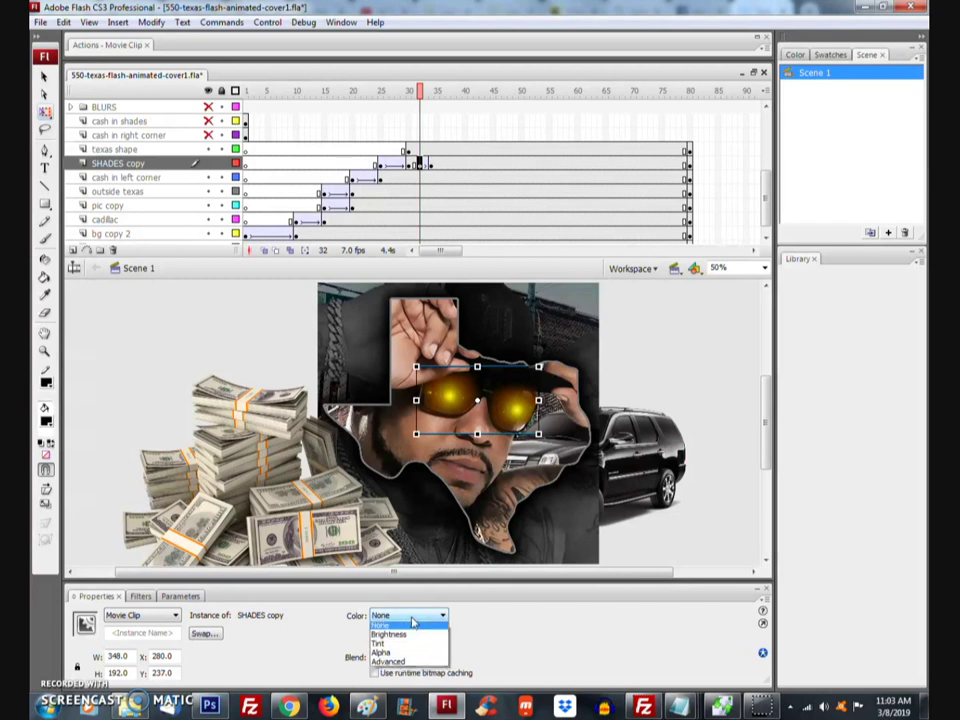
left_click(413, 635)
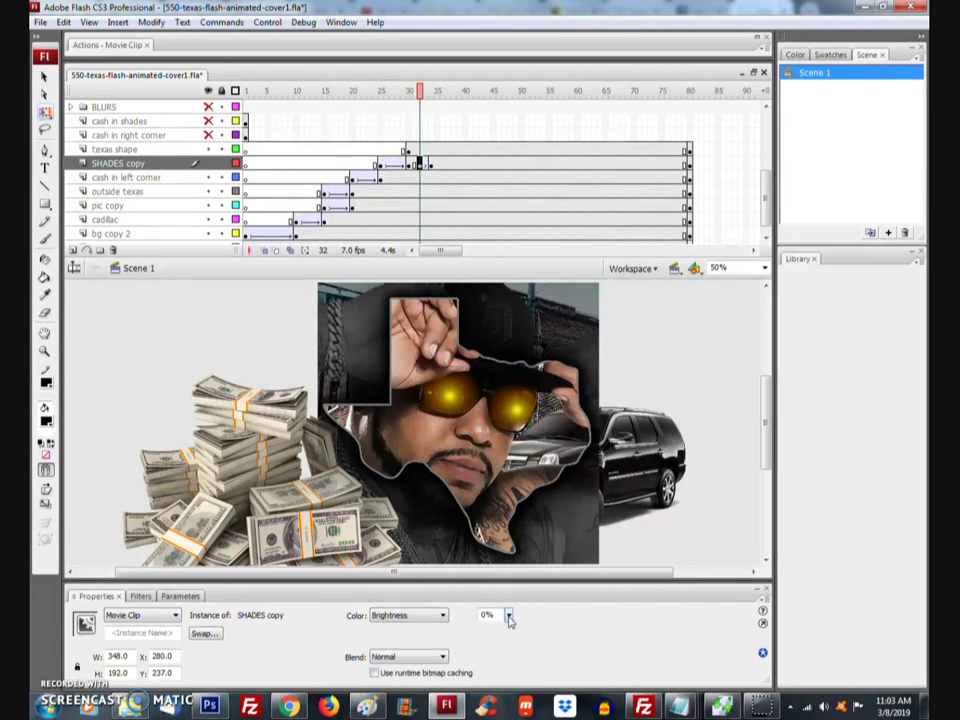
left_click_drag(508, 615, 511, 571)
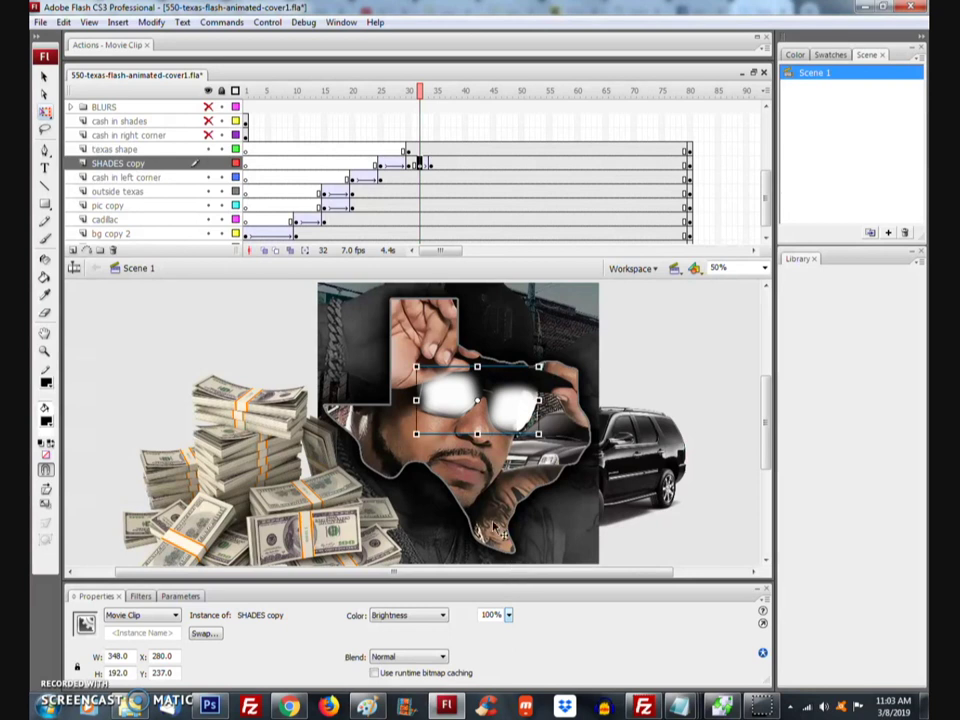
left_click(426, 163)
left_click(431, 163)
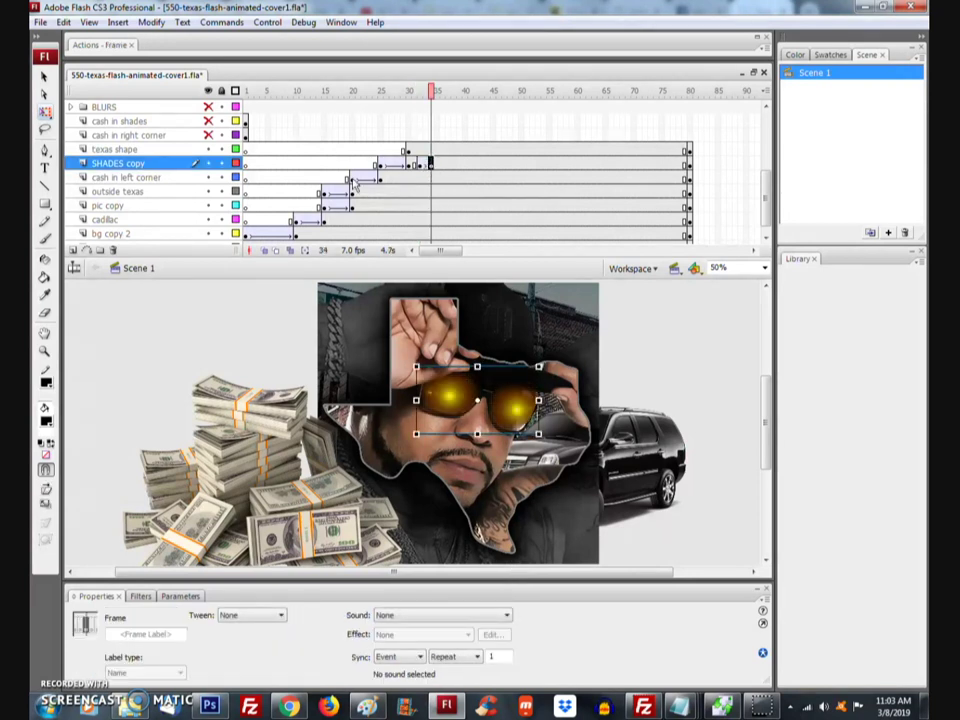
left_click(245, 165)
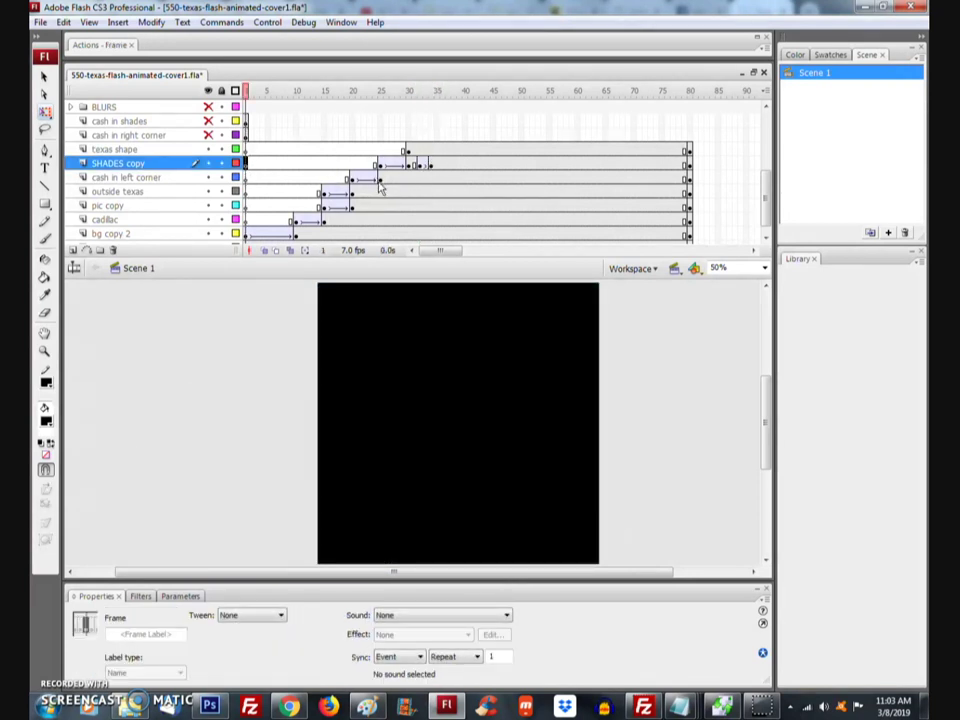
Step: Preview the shades flash from frame 25, then play the whole animation from frame 1
left_click(380, 164)
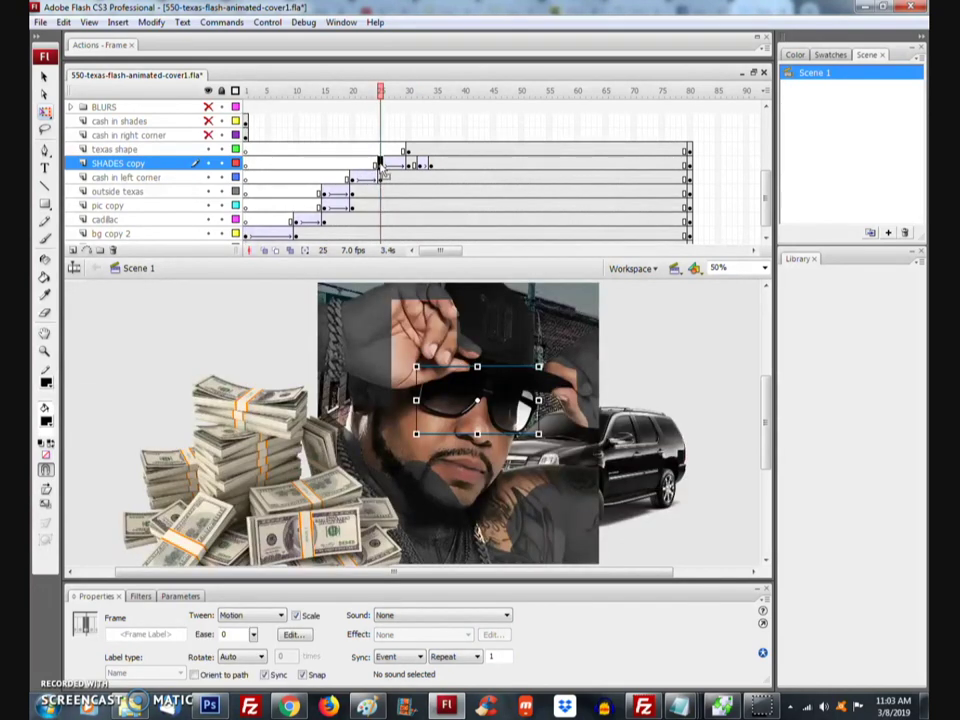
key("Return")
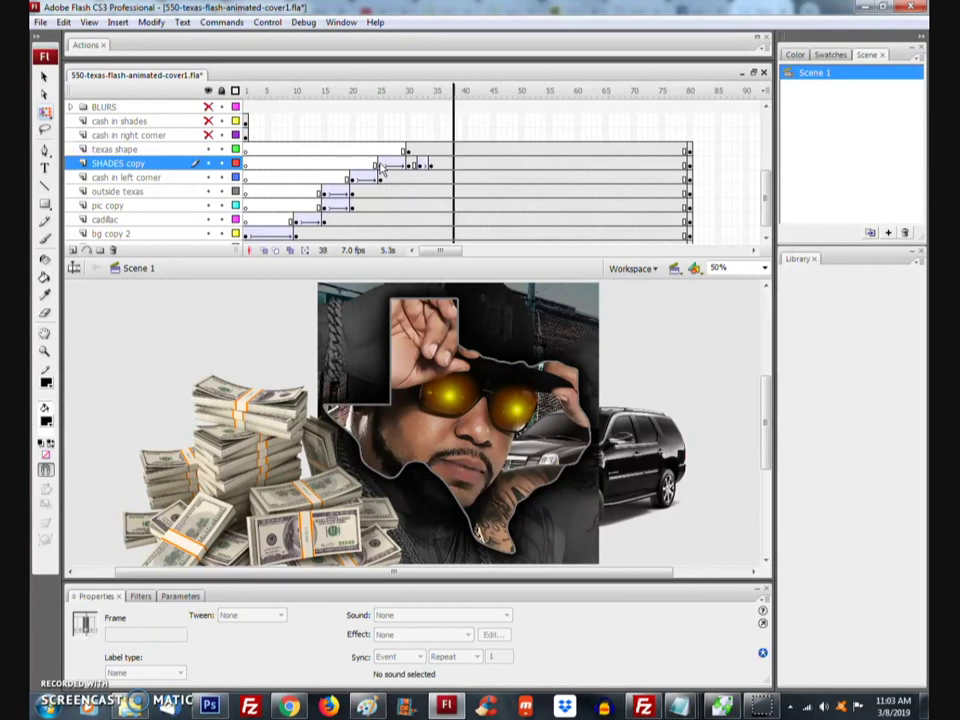
scroll(257, 184, "up", 1)
left_click(245, 176)
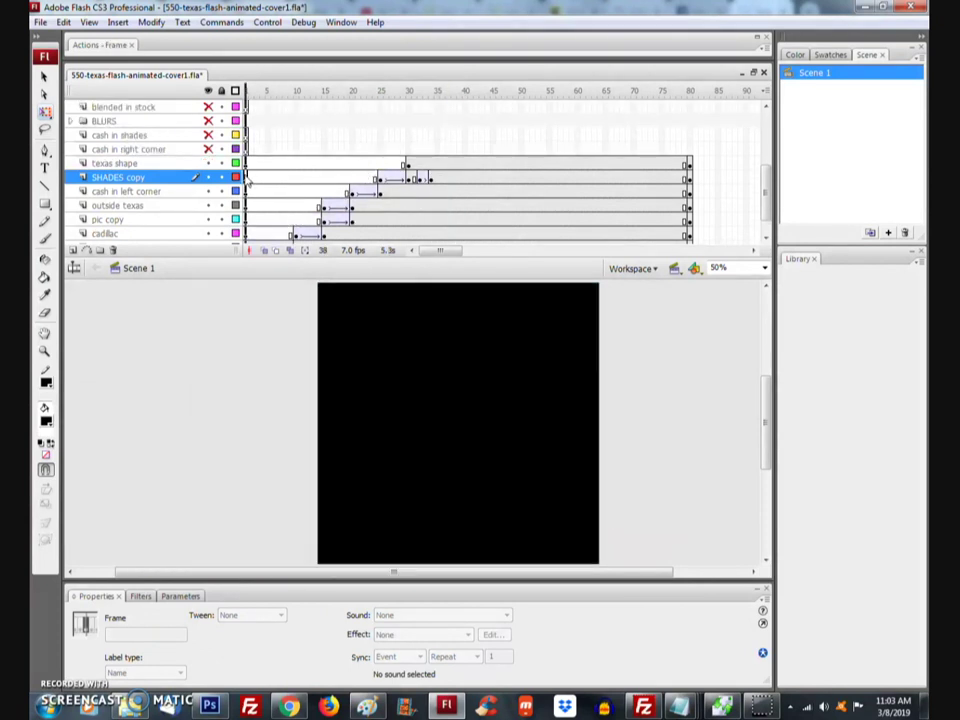
scroll(262, 178, "down", 1)
key("Return")
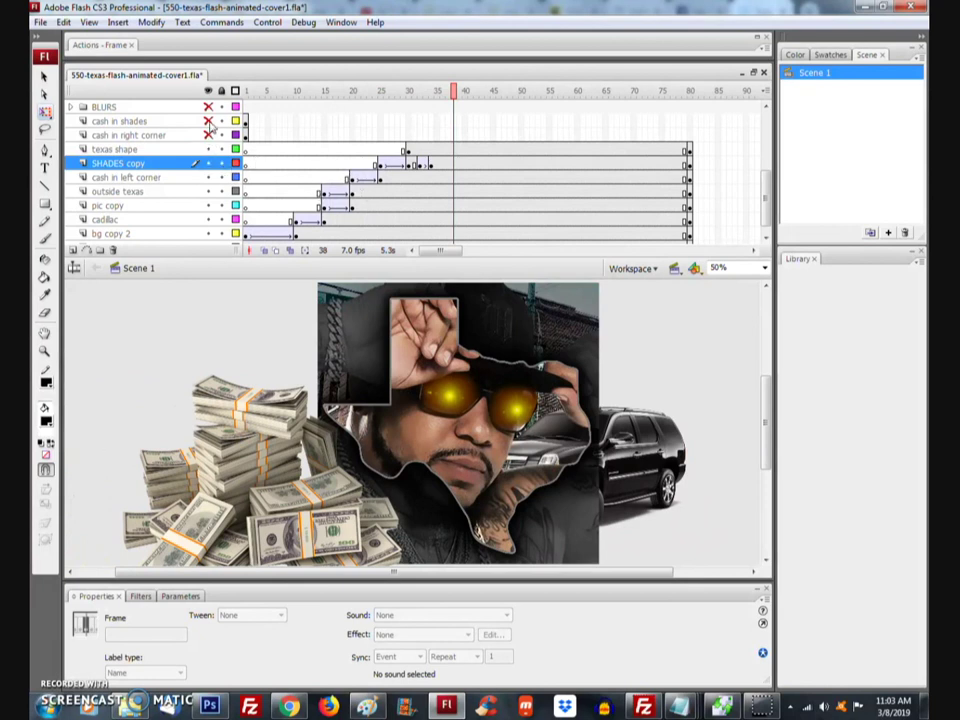
Step: Unhide cash in shades, shift its frames toward 34, keyframe frame 35 and motion-tween from frame 33
left_click(241, 121)
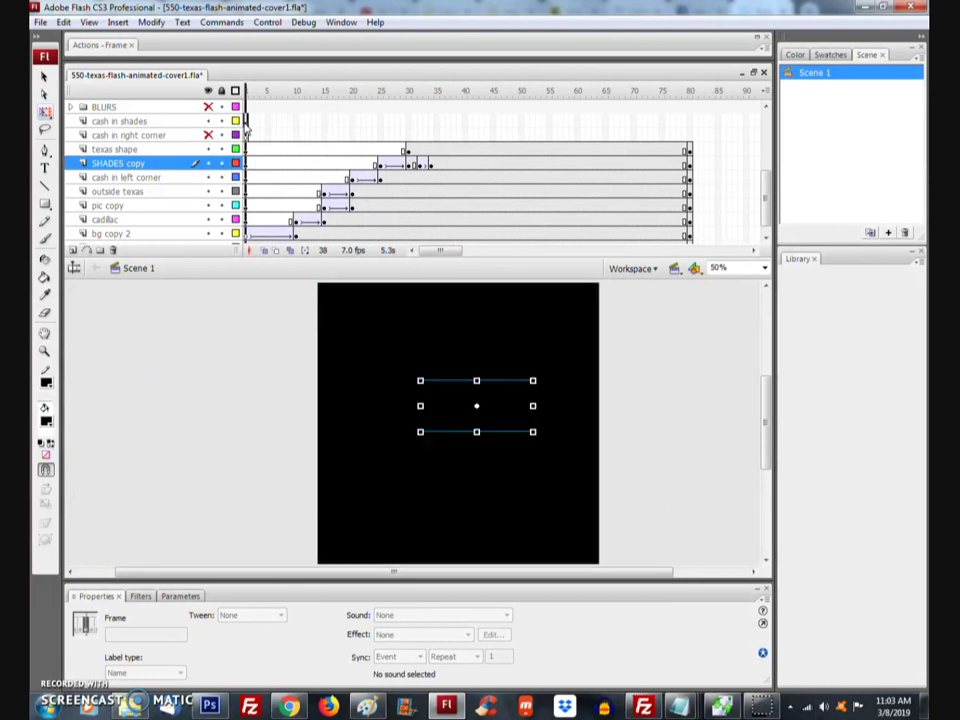
mouse_move(408, 124)
left_mouse_down()
mouse_move(433, 128)
mouse_move(421, 130)
left_mouse_up()
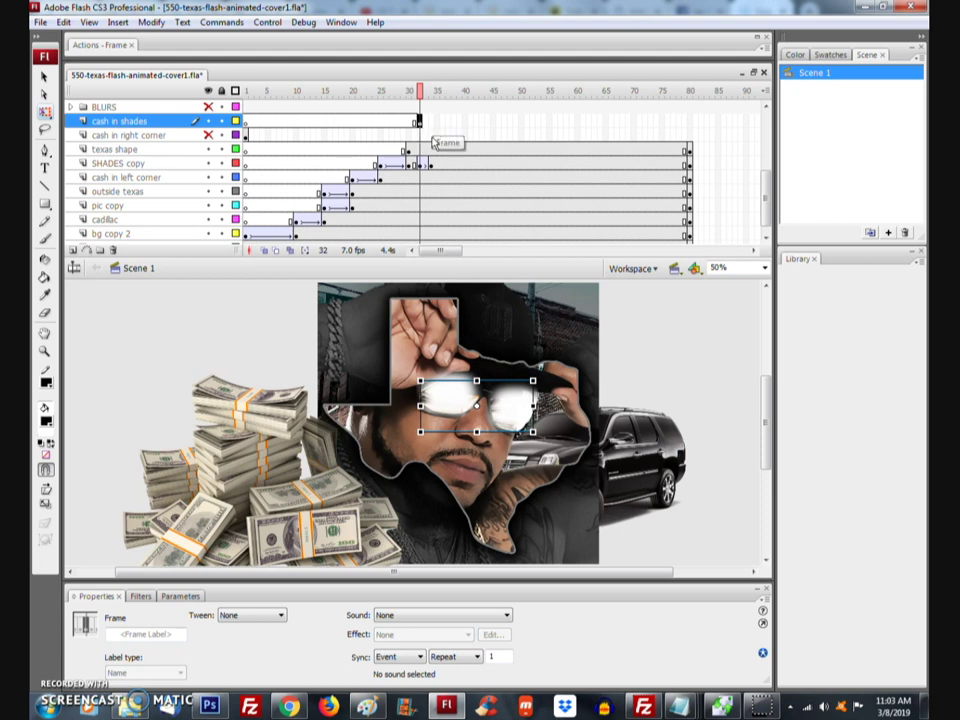
left_click(437, 121)
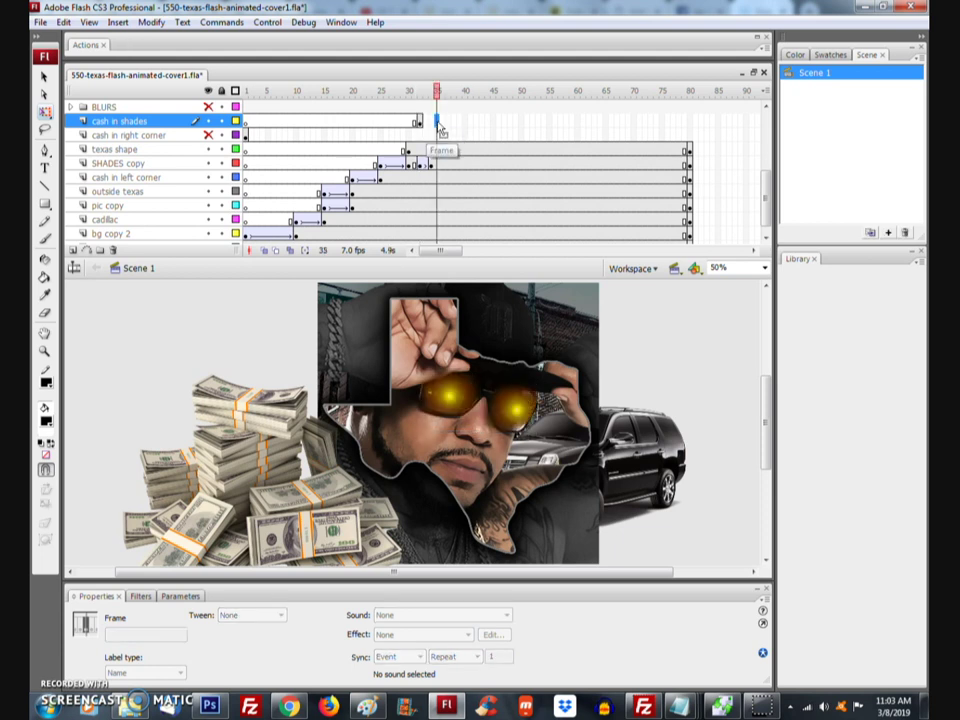
right_click(437, 122)
left_click(489, 205)
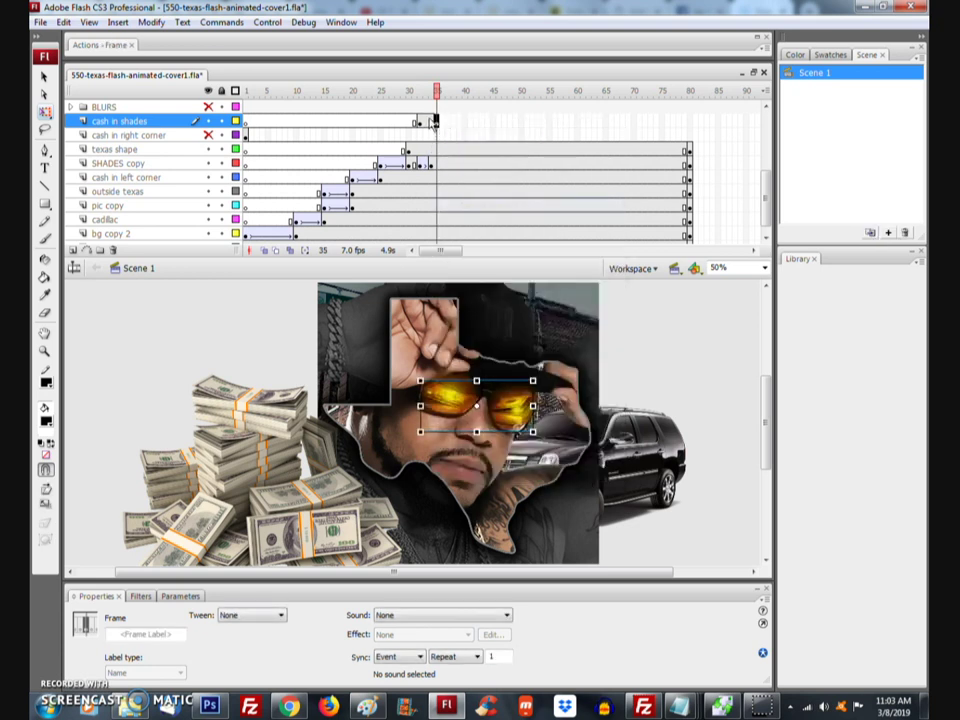
left_click(426, 121)
right_click(426, 121)
left_click(489, 128)
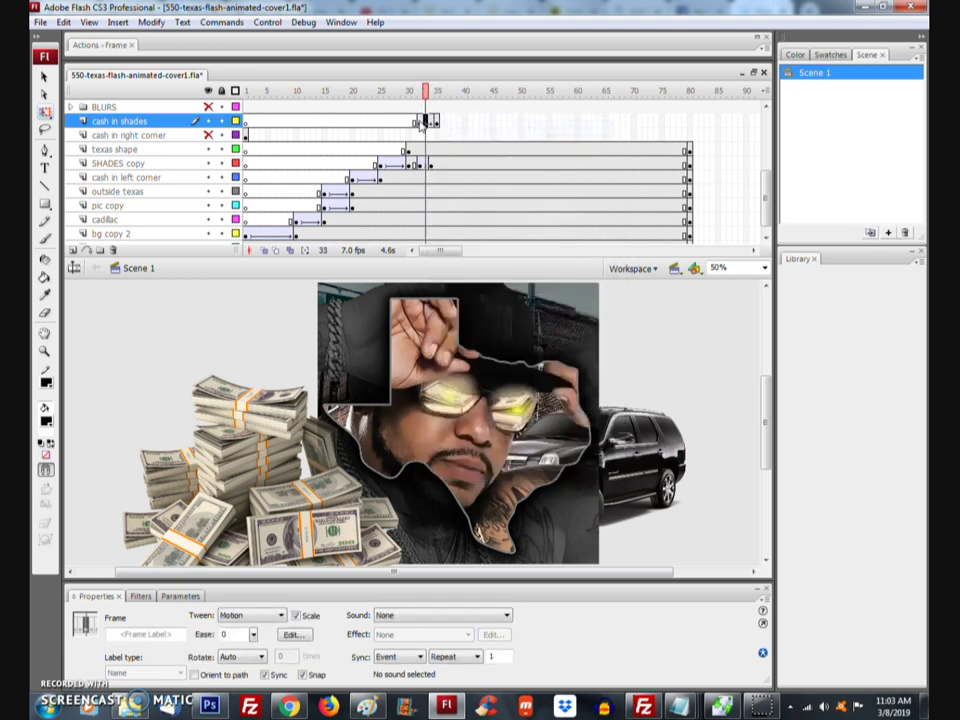
left_click(419, 121)
Step: Set the glowing shades to Alpha 0% and add a keyframe at frame 80
left_click(479, 413)
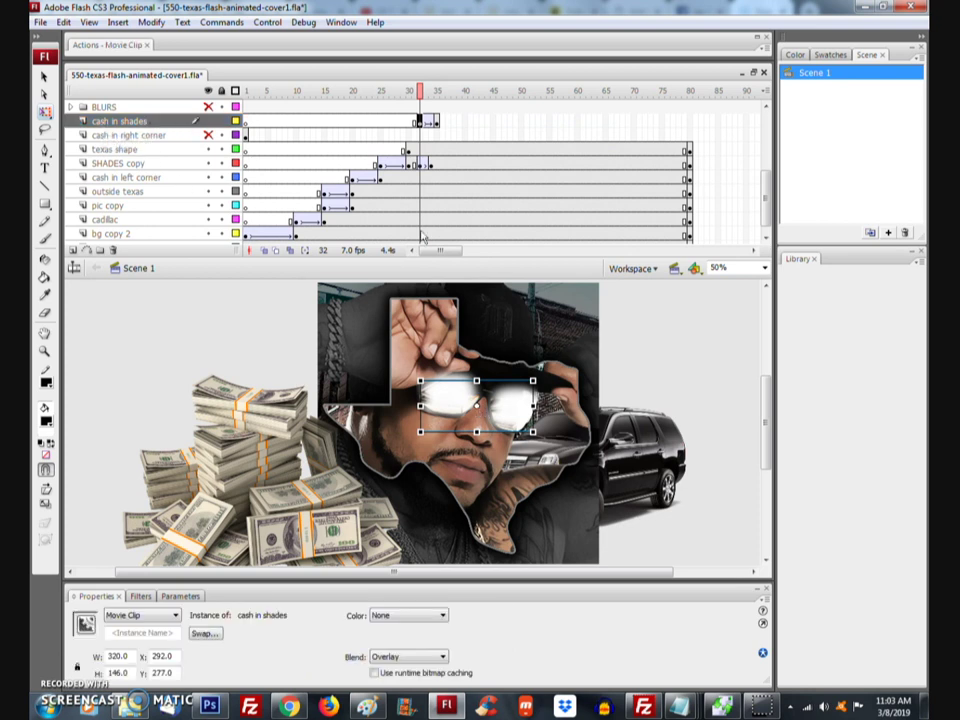
left_click(442, 615)
left_click(428, 656)
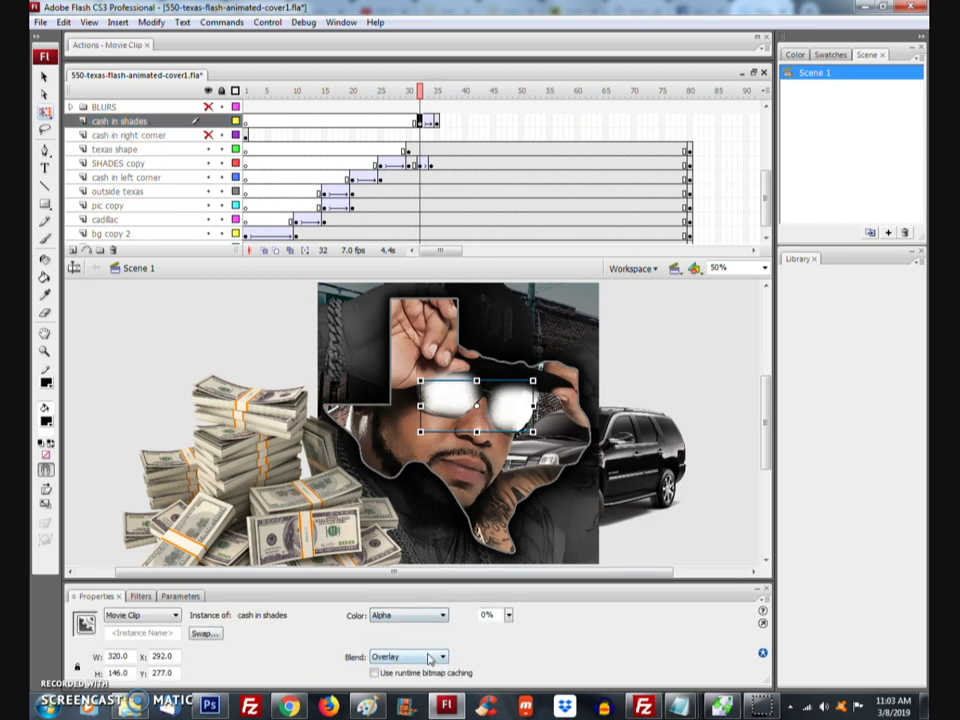
right_click(690, 121)
left_click(737, 204)
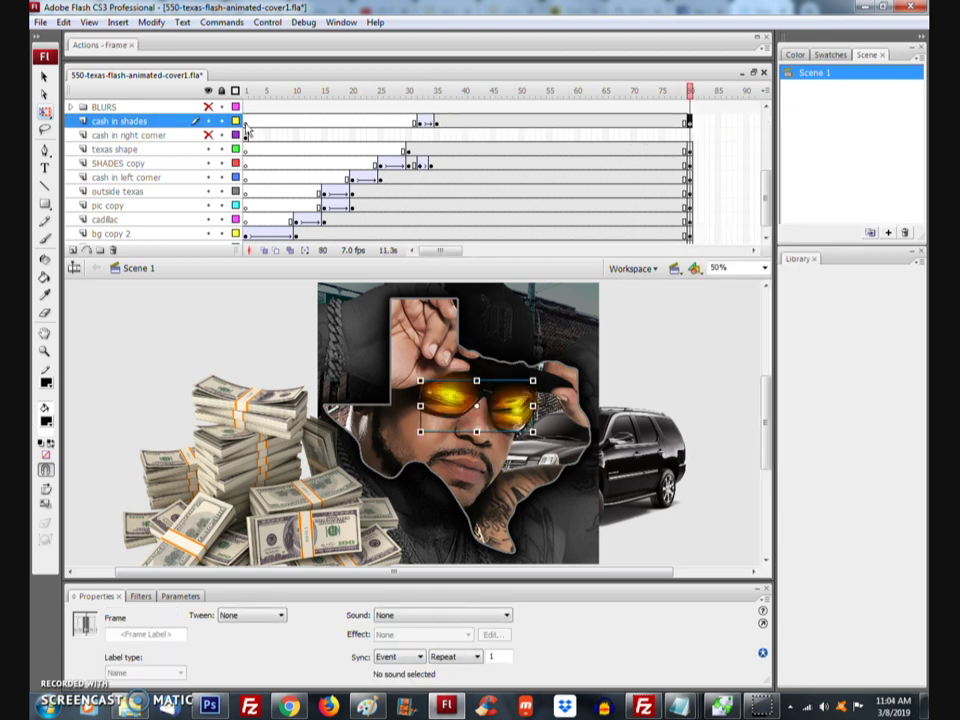
Step: Unhide the cash in right corner layer and inspect its frames around 20–30
left_click(246, 136)
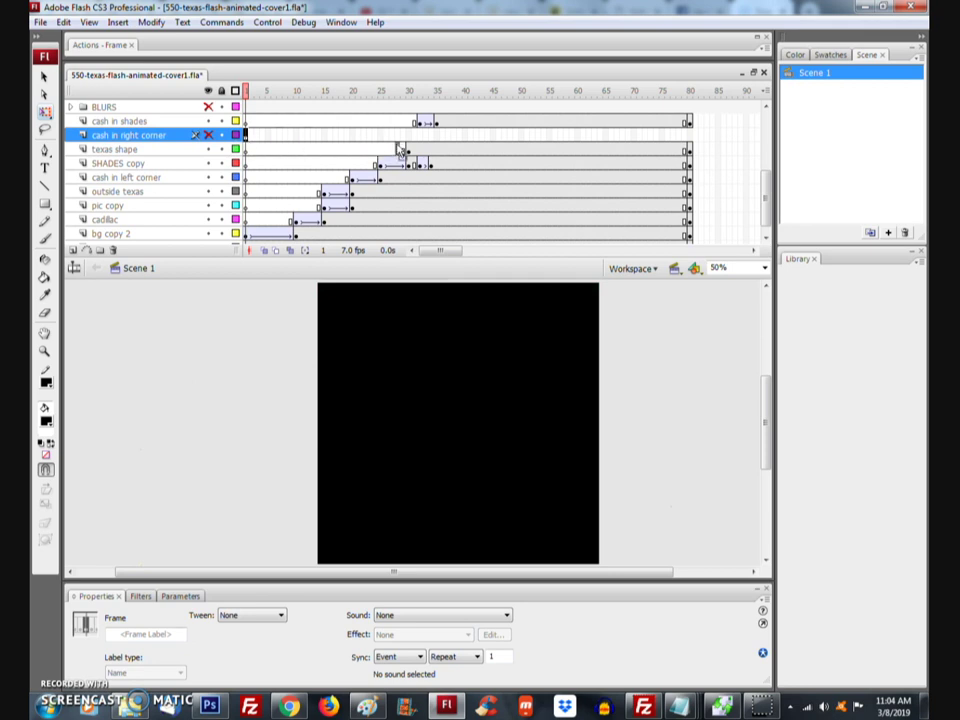
left_click(380, 135)
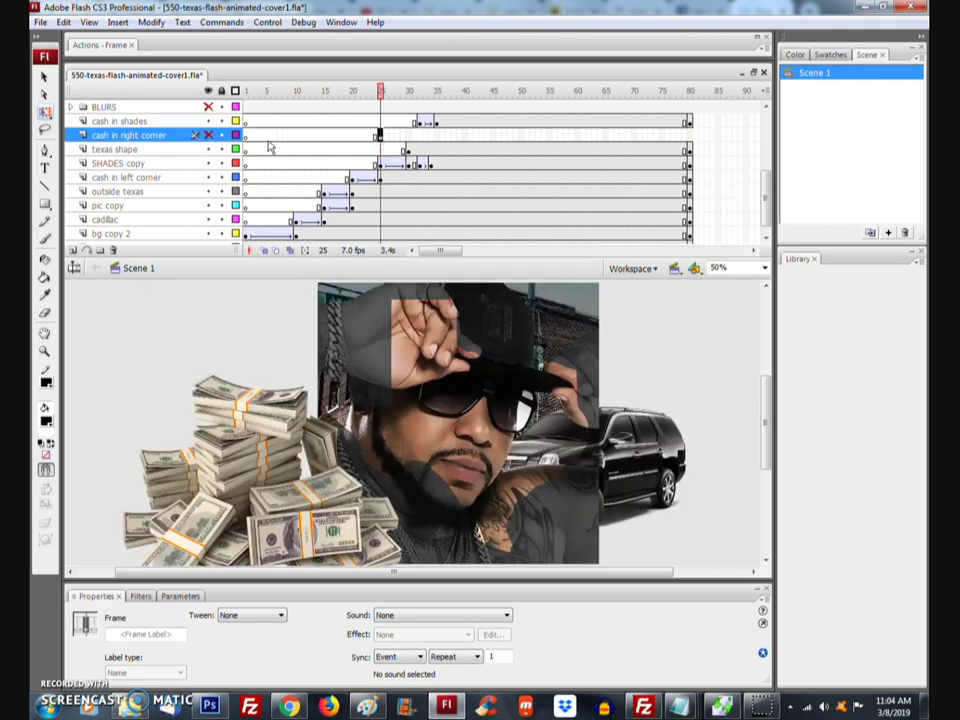
left_click(208, 135)
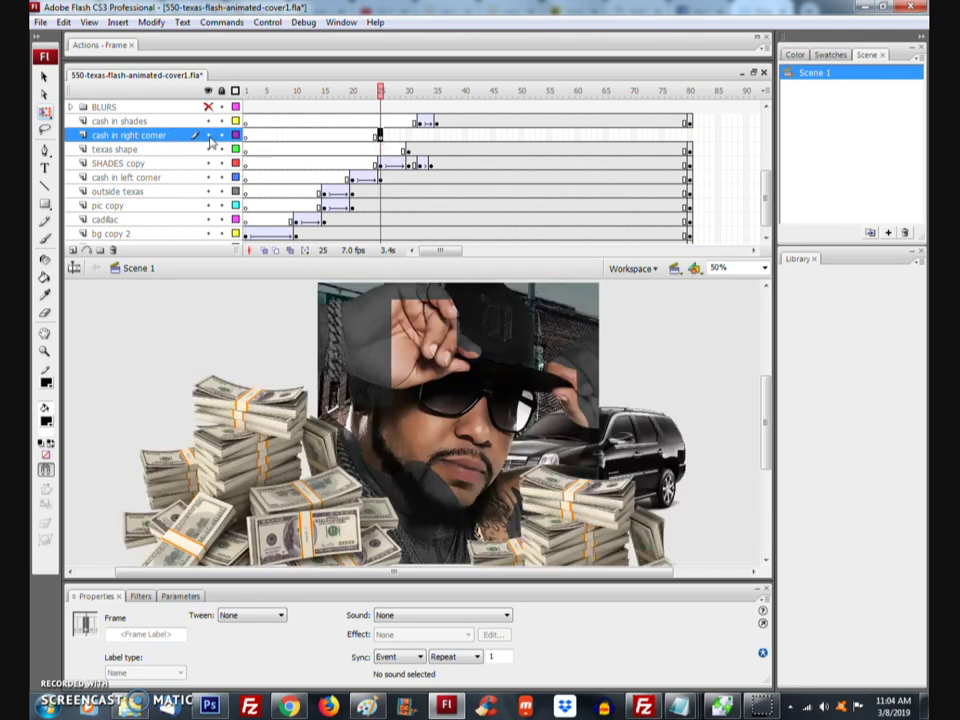
left_click(409, 135)
right_click(409, 135)
left_click(380, 163)
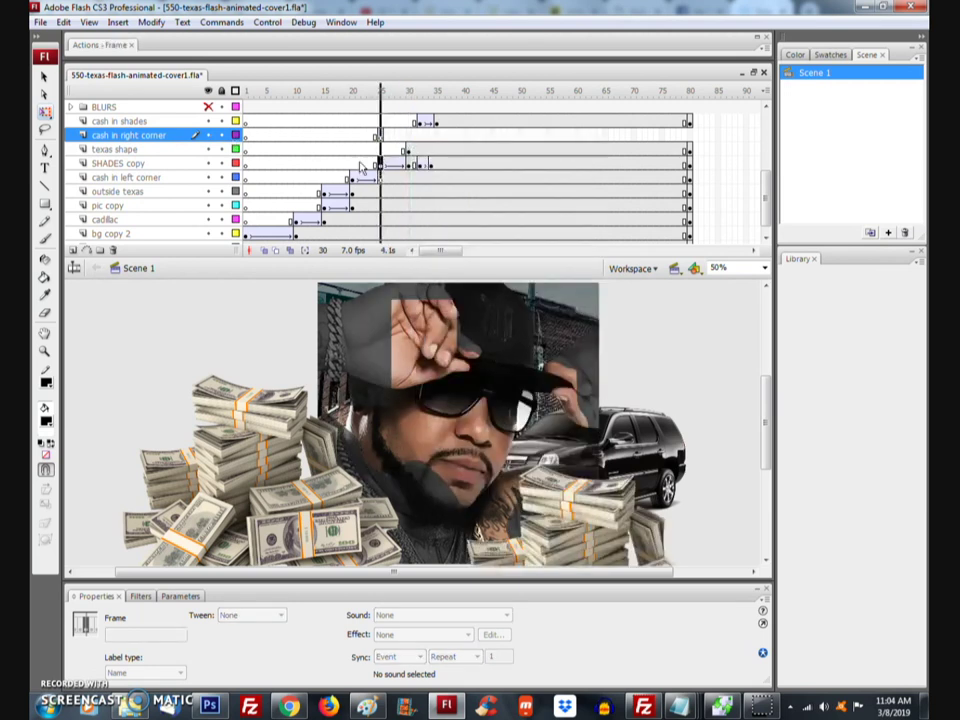
left_click(380, 163)
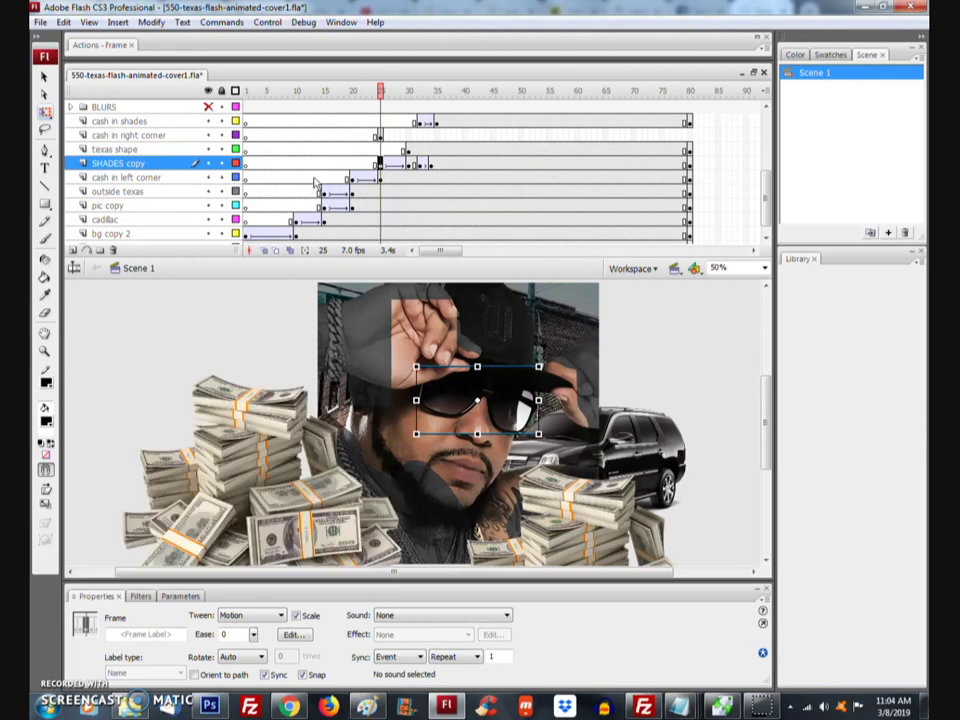
left_click(355, 177)
left_click(378, 135)
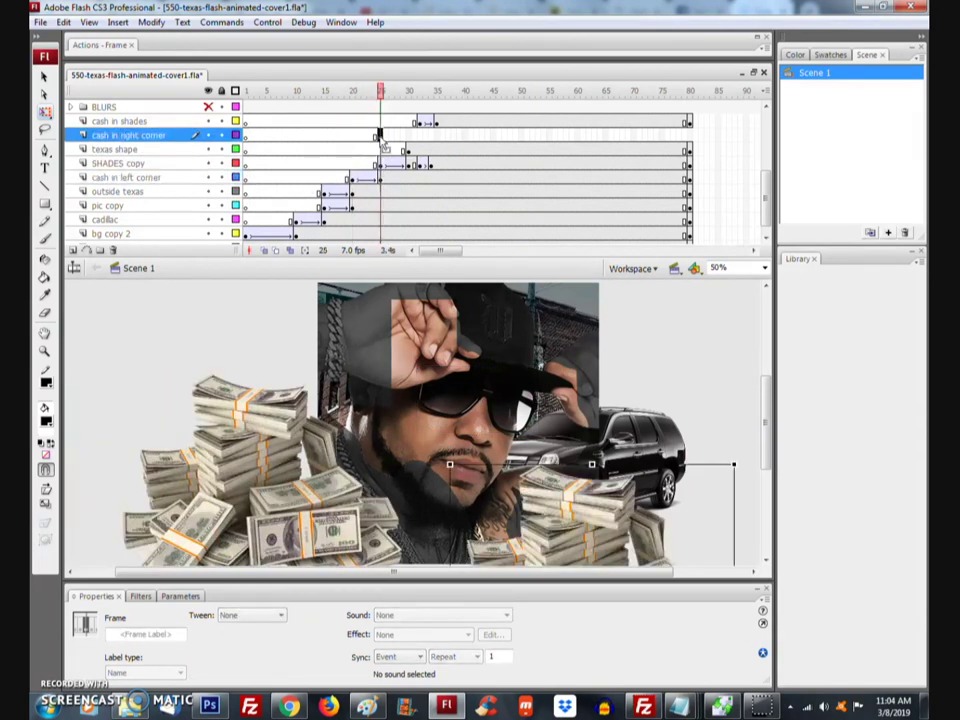
left_click(366, 135)
left_click(379, 135)
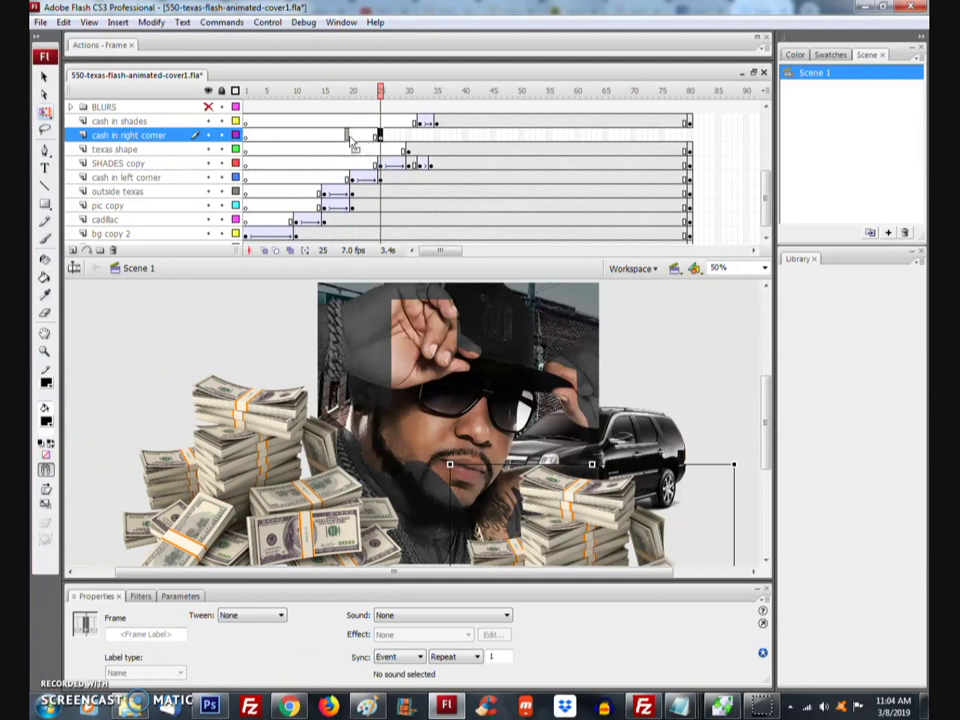
left_click(352, 135)
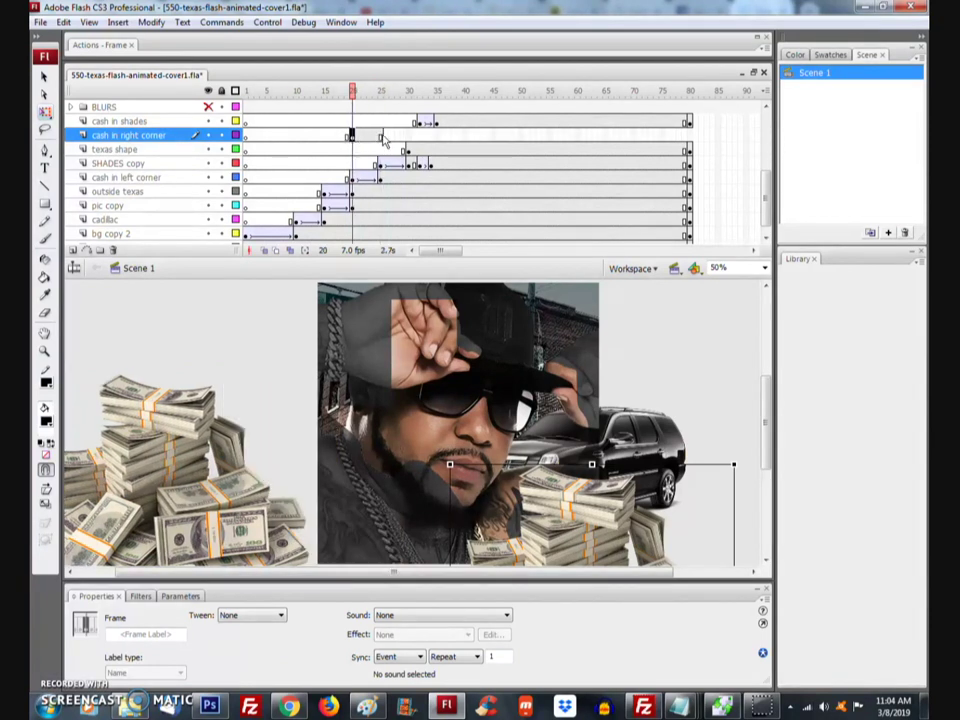
Step: Remove the extra frames after frame 20 on the cash in right corner layer
left_click_drag(387, 137, 363, 147)
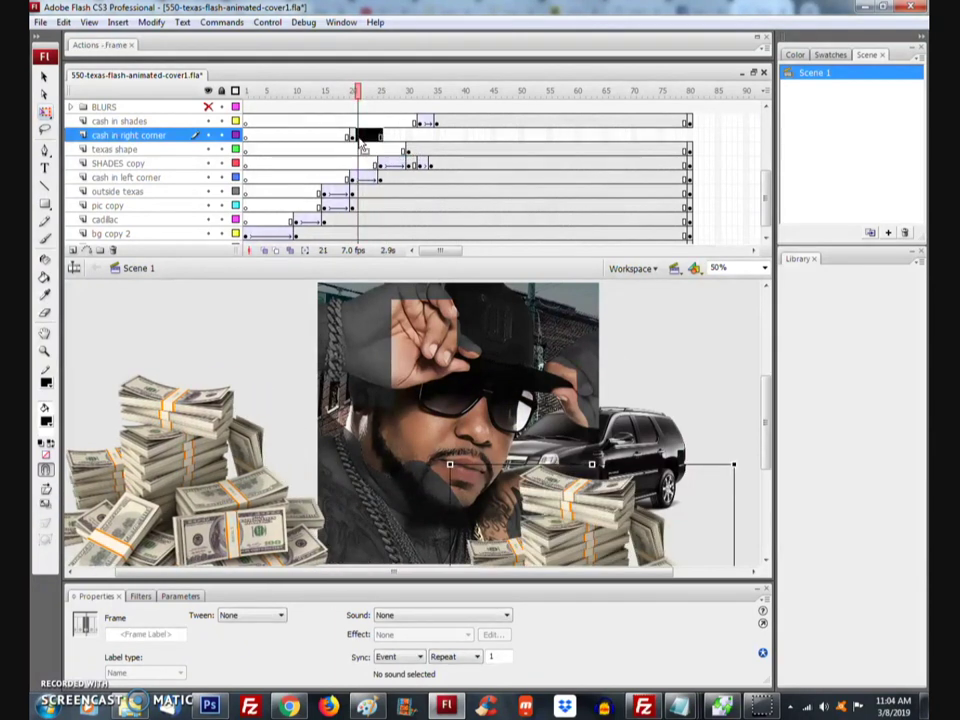
right_click(362, 145)
left_click(390, 197)
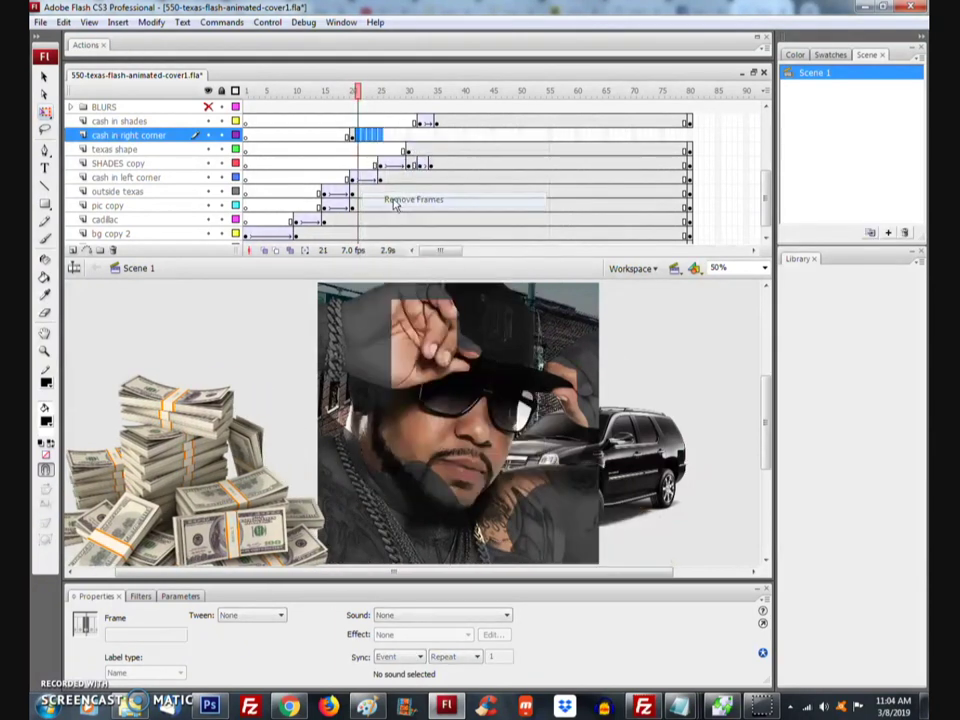
left_click(386, 137)
left_click(352, 136)
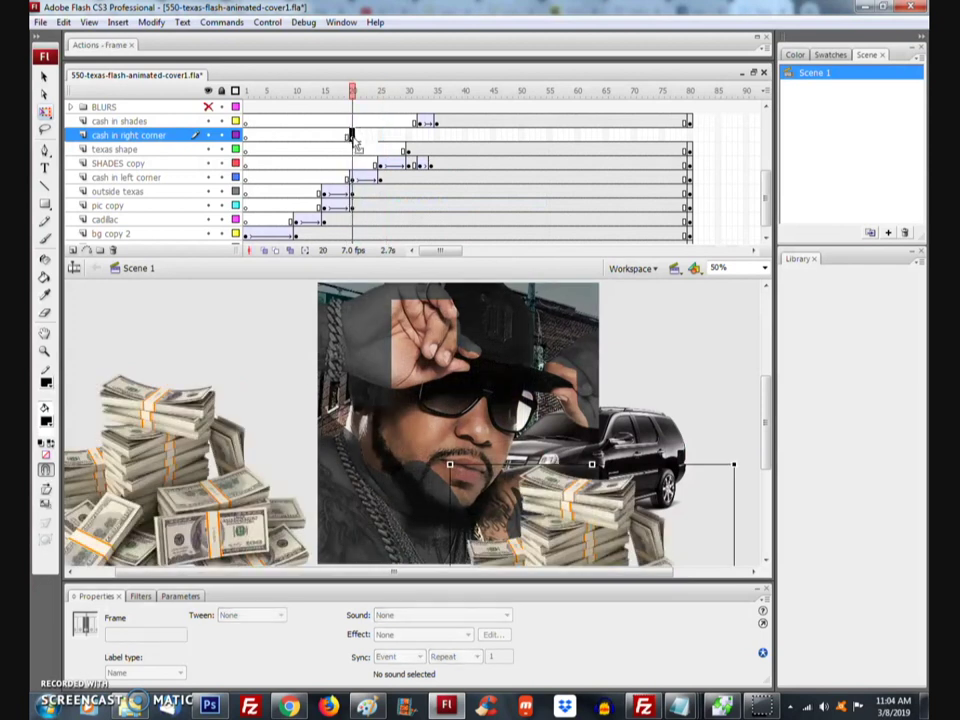
Step: Insert a keyframe at frame 25 and motion-tween the money stack from frame 20 to 25
left_click(380, 137)
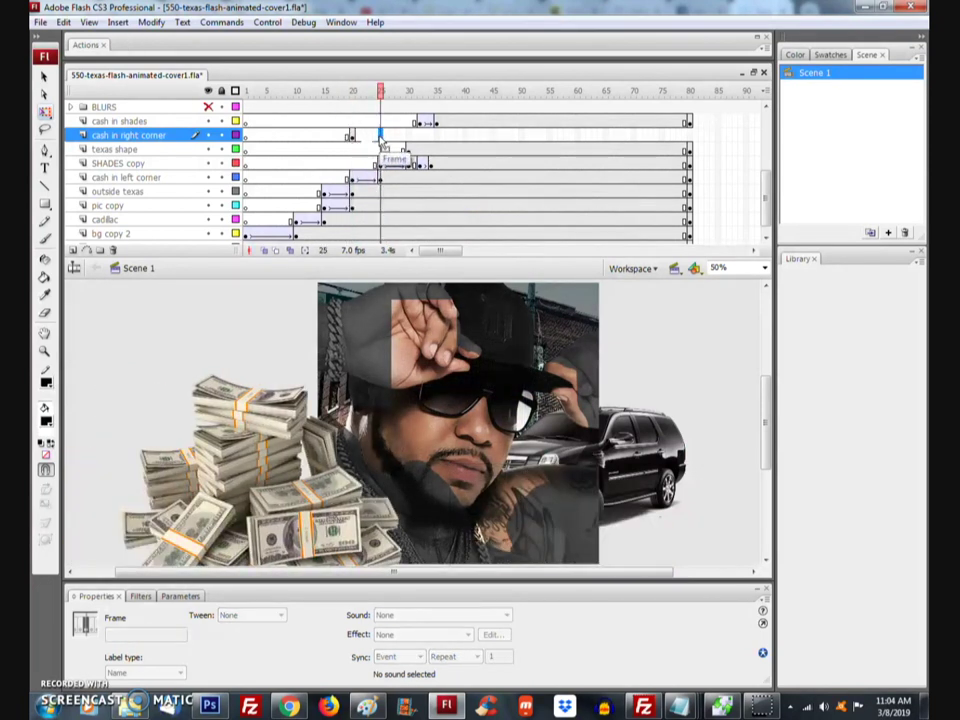
right_click(380, 137)
left_click(416, 218)
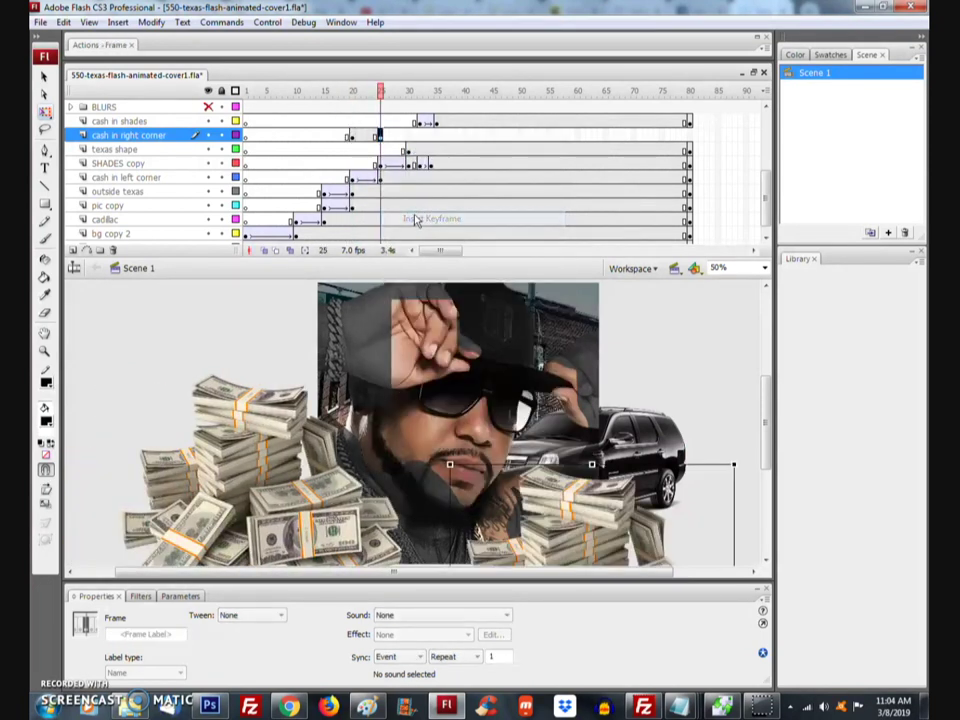
left_click(363, 136)
right_click(372, 140)
left_click(420, 143)
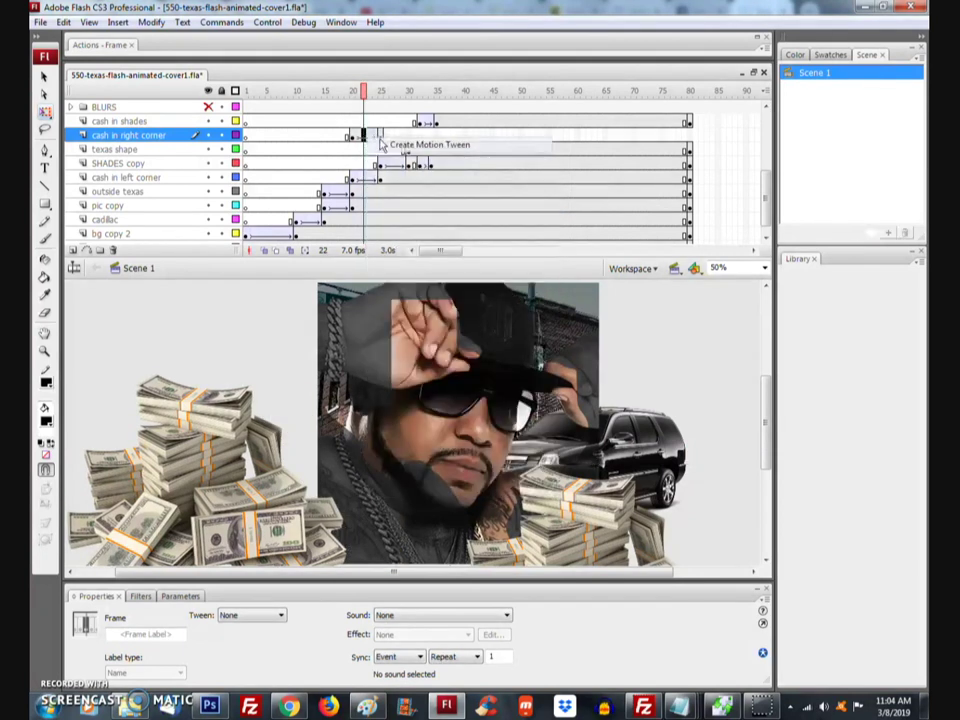
left_click(352, 137)
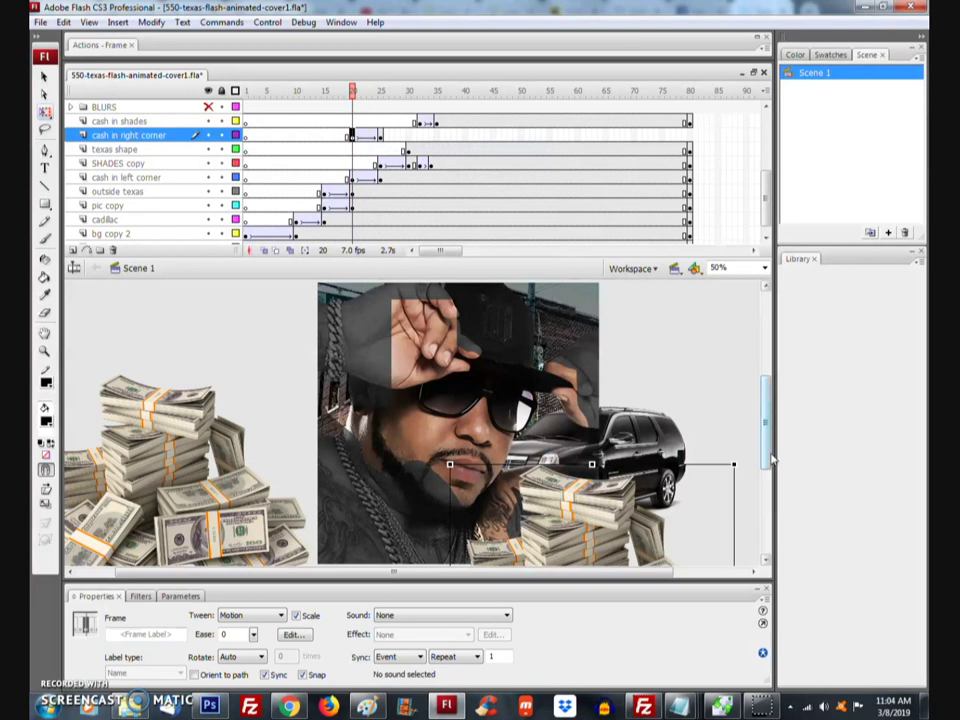
Step: Set the right-corner money stack's Alpha colour effect to 100%
left_click(590, 512)
scroll(590, 512, "down", 3)
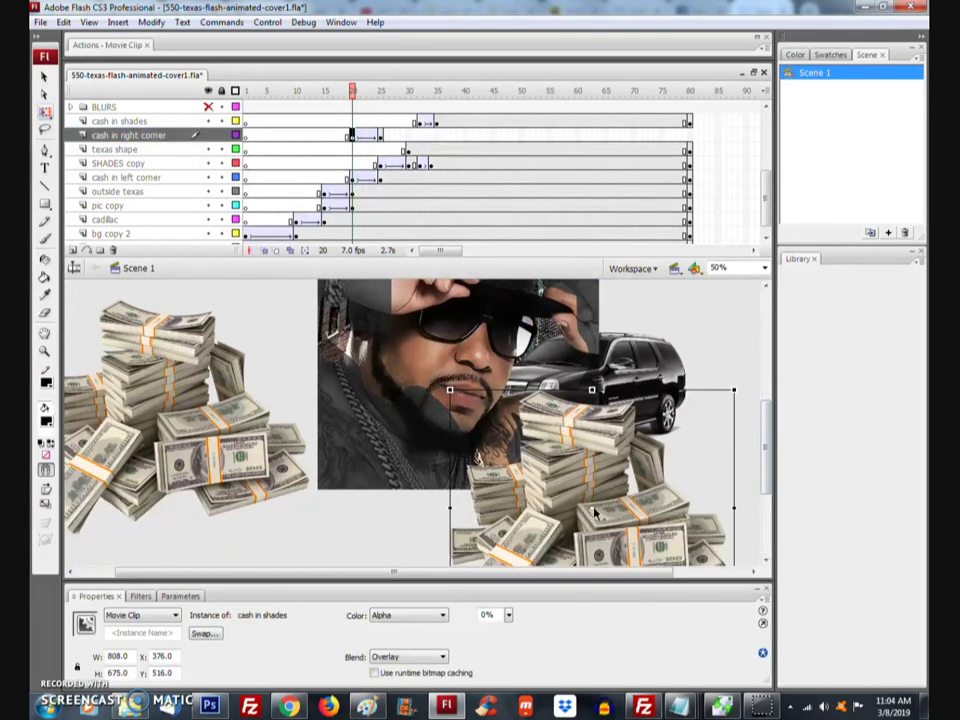
left_click(593, 512)
left_click(410, 615)
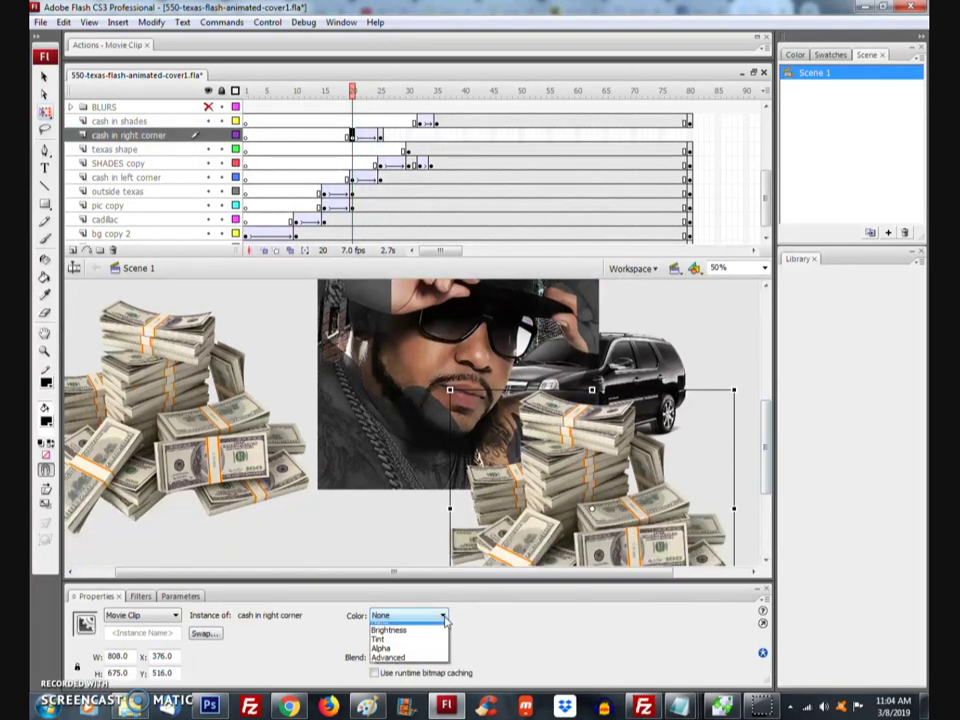
left_click(386, 651)
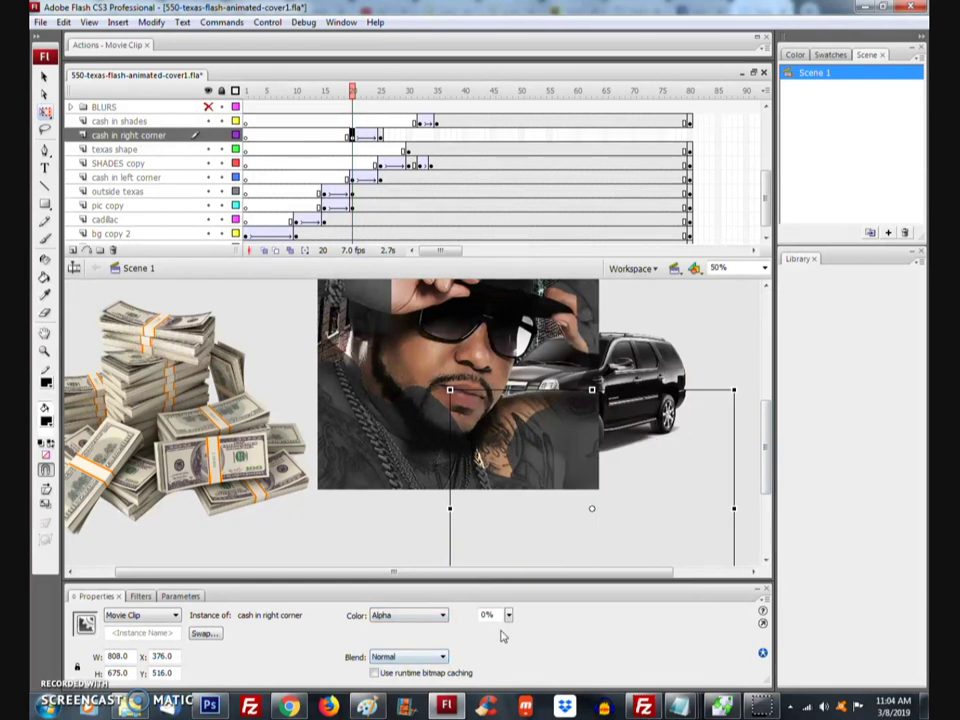
left_click(410, 615)
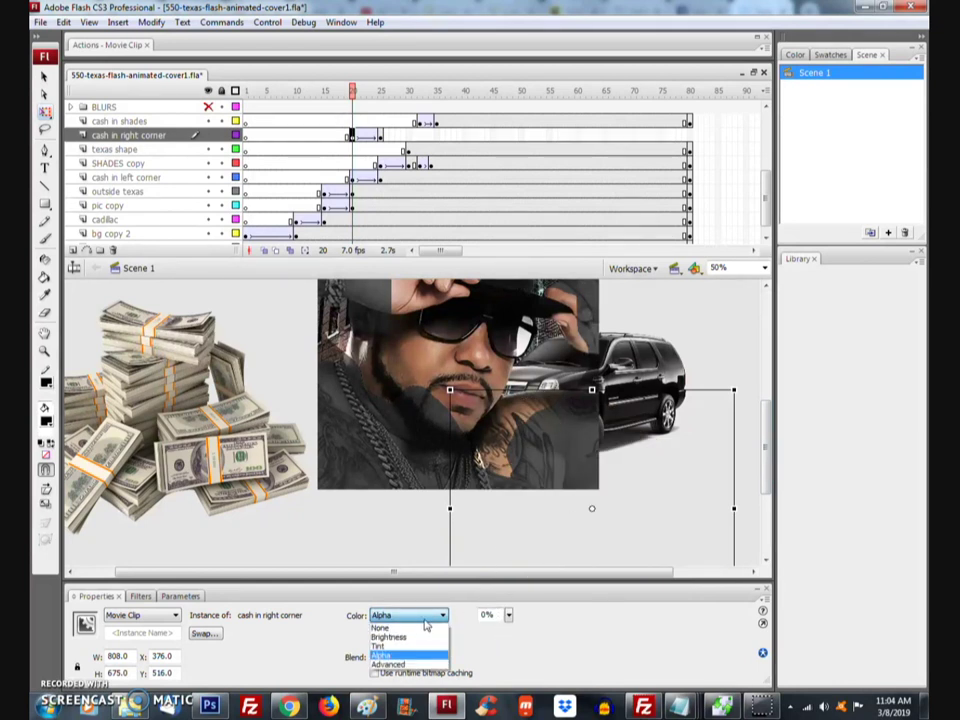
left_click(386, 651)
type("100")
key("Return")
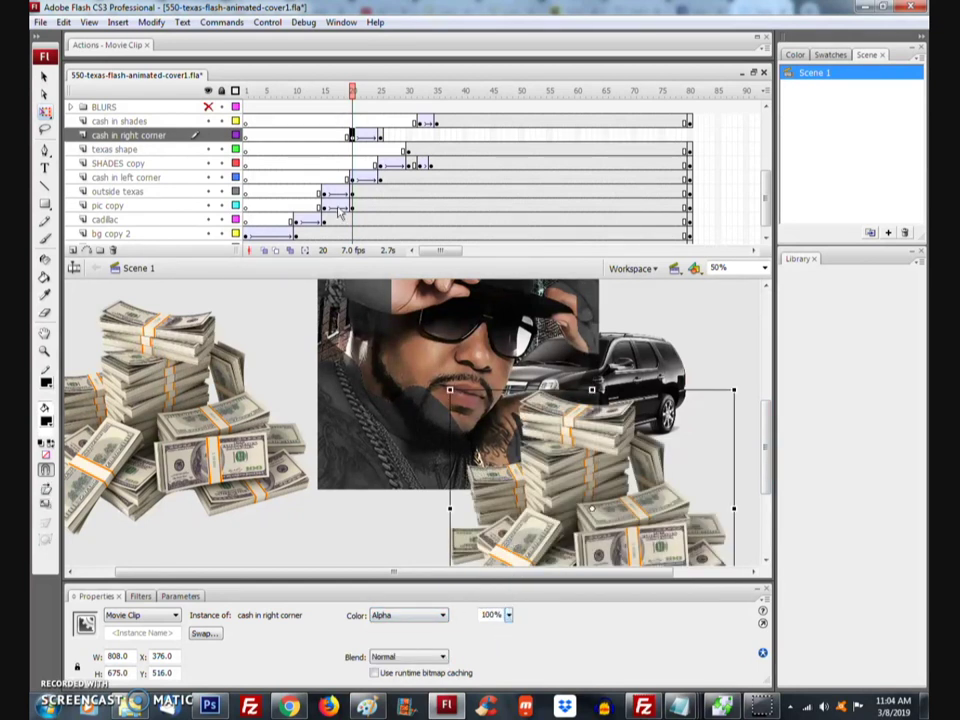
Step: Nudge the money stack five steps right at frame 20, then check frames 25 and 80
left_click(353, 136)
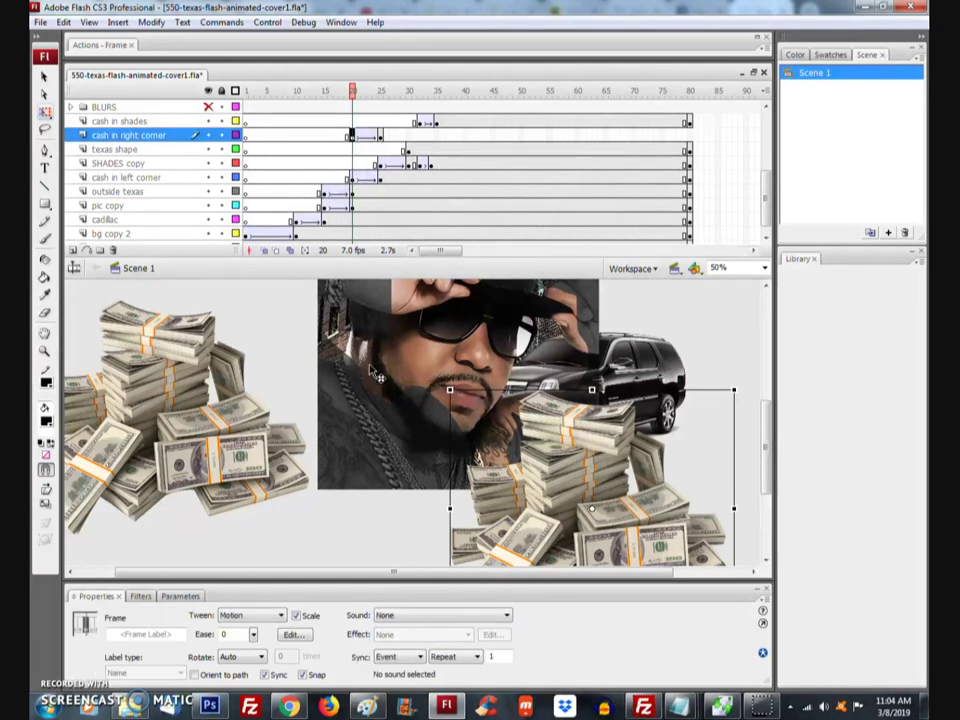
key("Right")
key("Right")
key("Right")
key("Right")
key("Right")
key("Right")
key("Right")
key("Right")
key("Right")
key("Right")
key("Right")
key("Right")
key("Right")
key("Right")
key("Right")
key("Right")
key("Right")
key("Right")
key("Right")
key("Right")
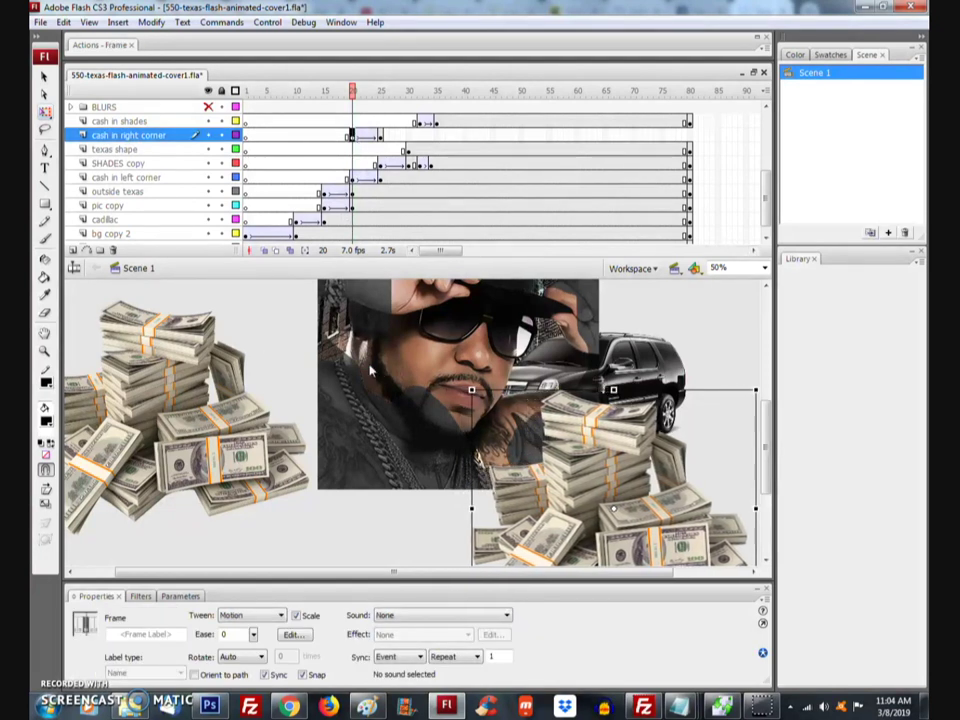
key("Right")
key("Right")
key("Right")
key("Right")
key("Right")
key("Right")
key("Right")
key("Right")
key("Right")
key("Right")
key("Right")
key("Right")
key("Right")
key("Right")
key("Right")
key("Right")
key("Right")
key("Right")
key("Right")
key("Right")
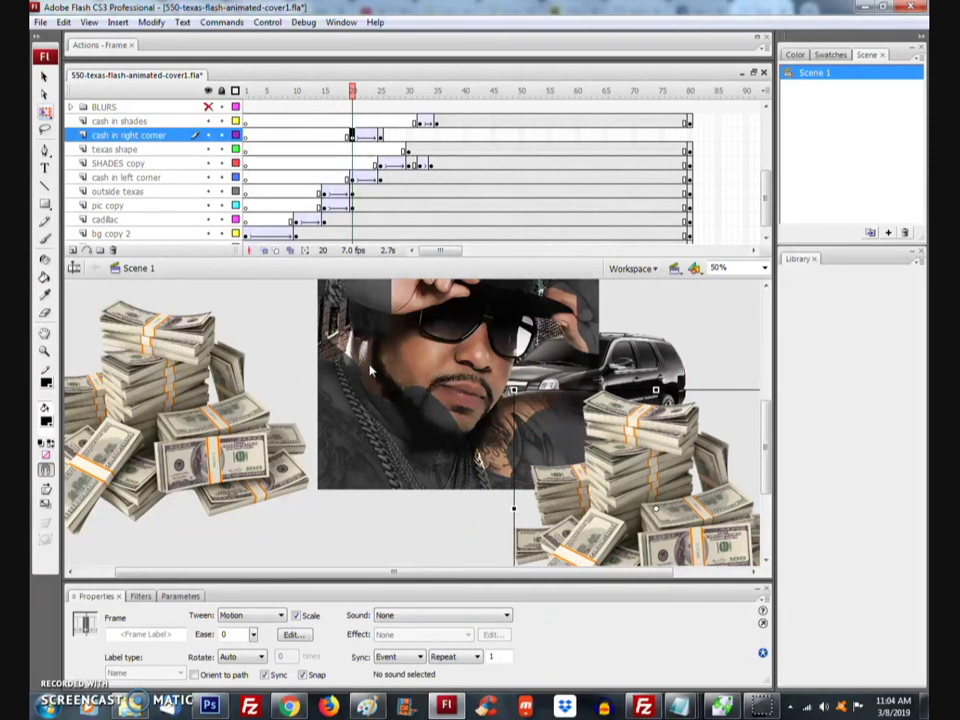
key("Right")
key("Right")
key("Right")
key("Right")
key("Right")
key("Right")
key("Right")
key("Right")
key("Right")
key("Right")
key("Right")
key("Right")
key("Right")
key("Right")
key("Right")
key("Right")
key("Right")
key("Right")
key("Right")
key("Right")
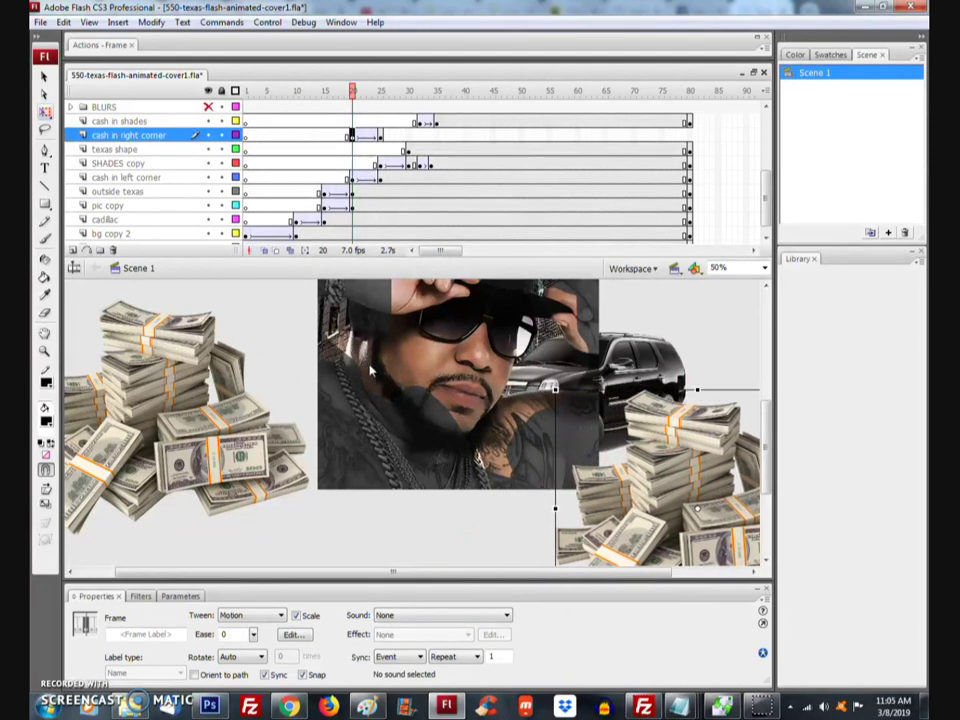
key("Right")
key("Right")
key("Right")
key("Right")
key("Right")
key("Right")
key("Right")
key("Right")
key("Right")
key("Right")
key("Right")
key("Right")
key("Right")
key("Right")
key("Right")
key("Right")
key("Right")
key("Right")
key("Right")
key("Right")
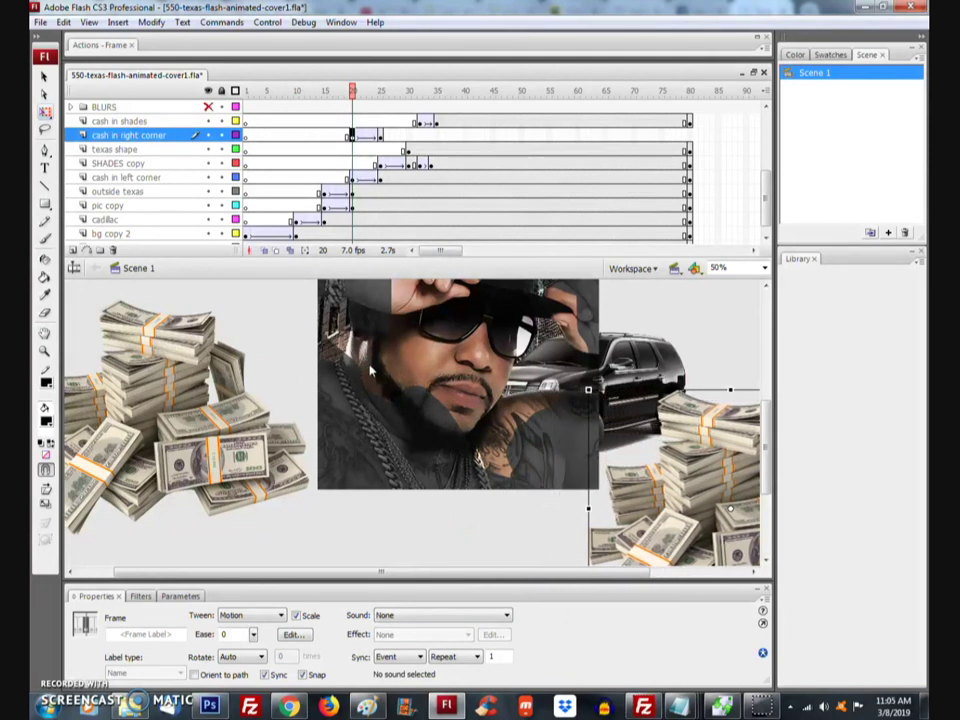
key("Right")
key("Right")
key("Right")
key("Right")
key("Right")
key("Right")
key("Right")
key("Right")
key("Right")
key("Right")
key("Right")
key("Right")
key("Right")
key("Right")
key("Right")
key("Right")
key("Right")
key("Right")
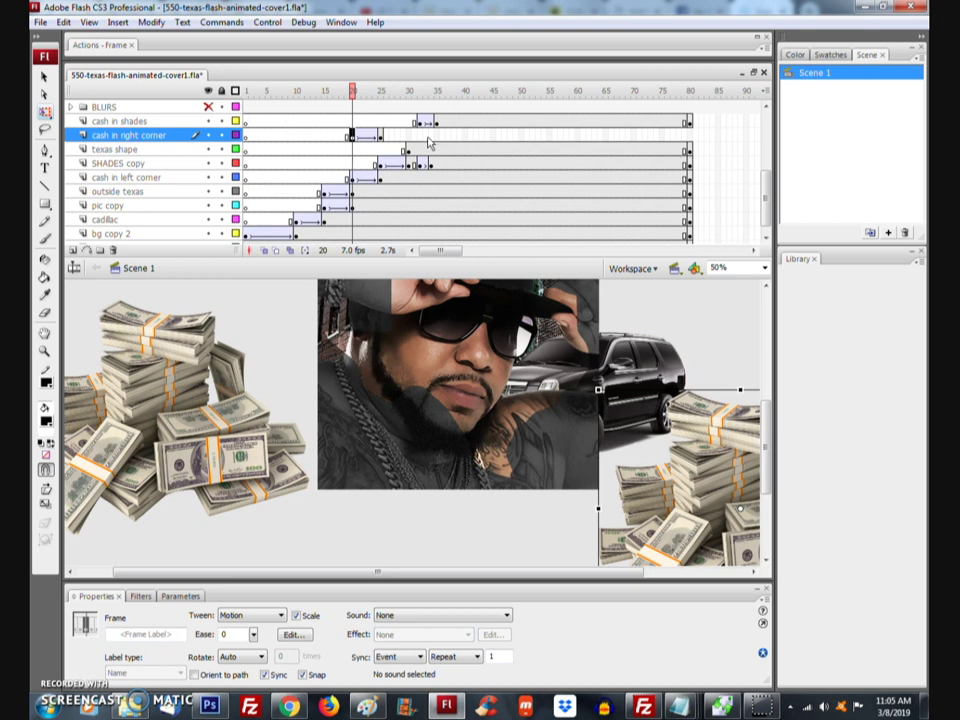
left_click(381, 137)
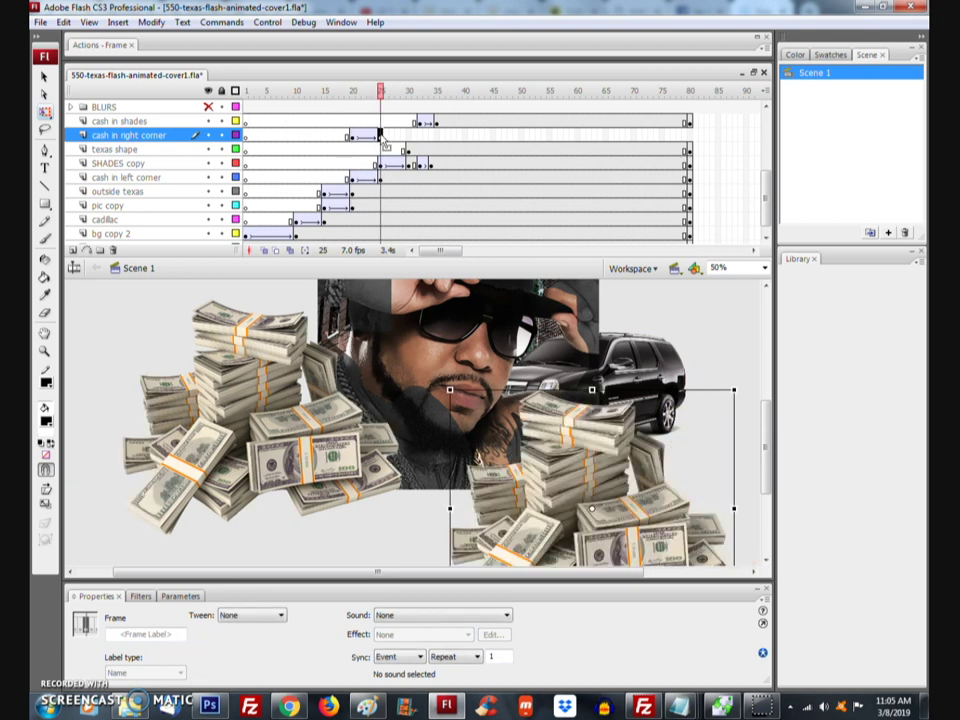
left_click(689, 136)
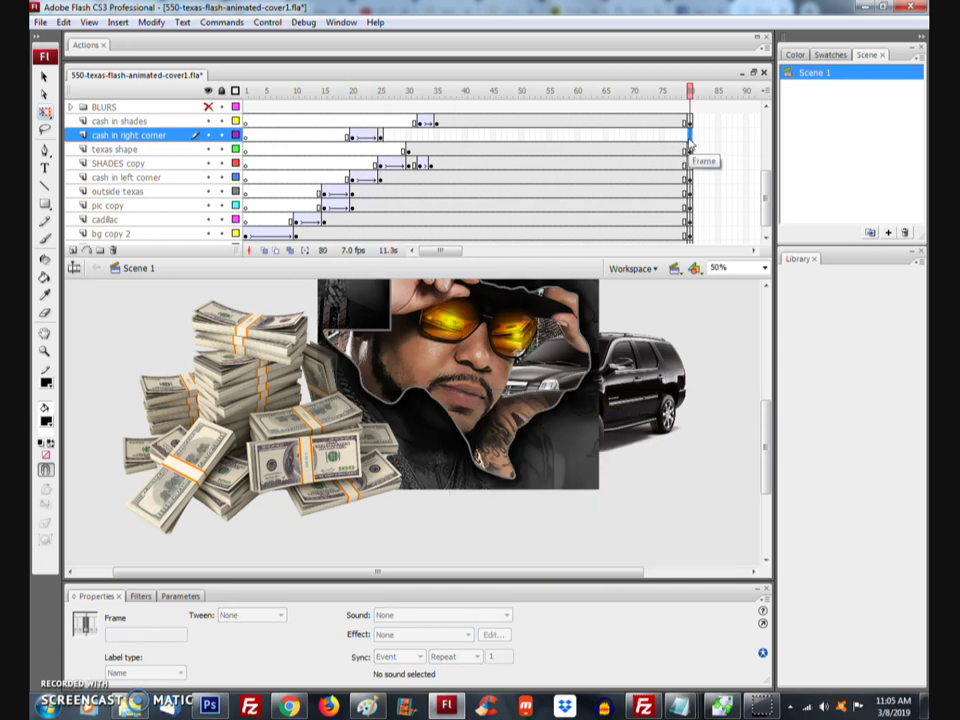
Step: Insert a keyframe at frame 80 on cash in right corner and play from frame 1
right_click(689, 137)
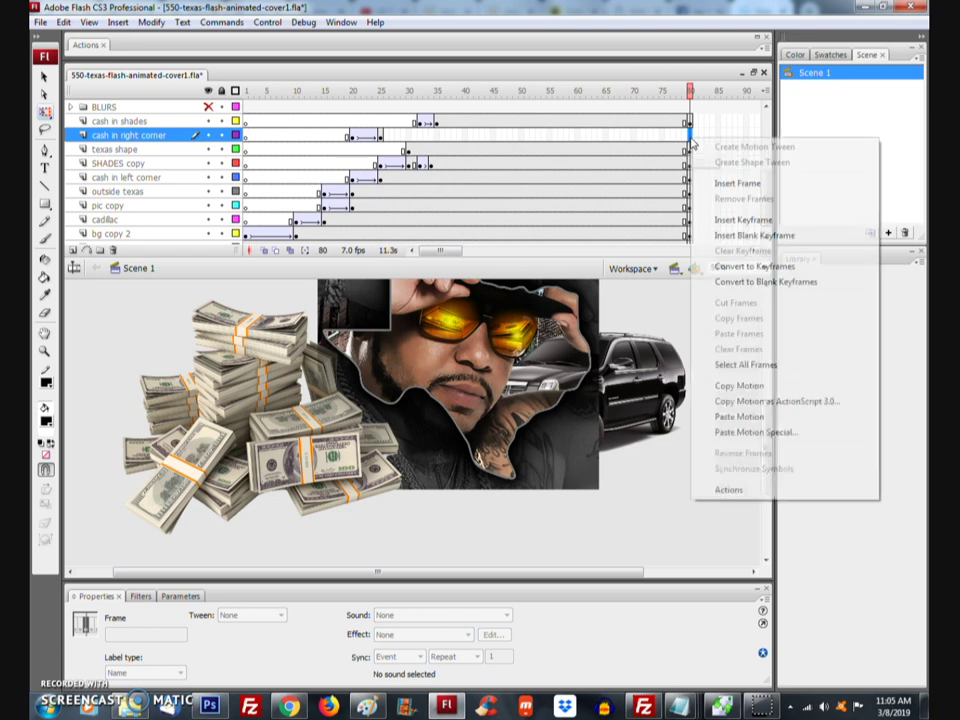
left_click(742, 220)
left_click(352, 135)
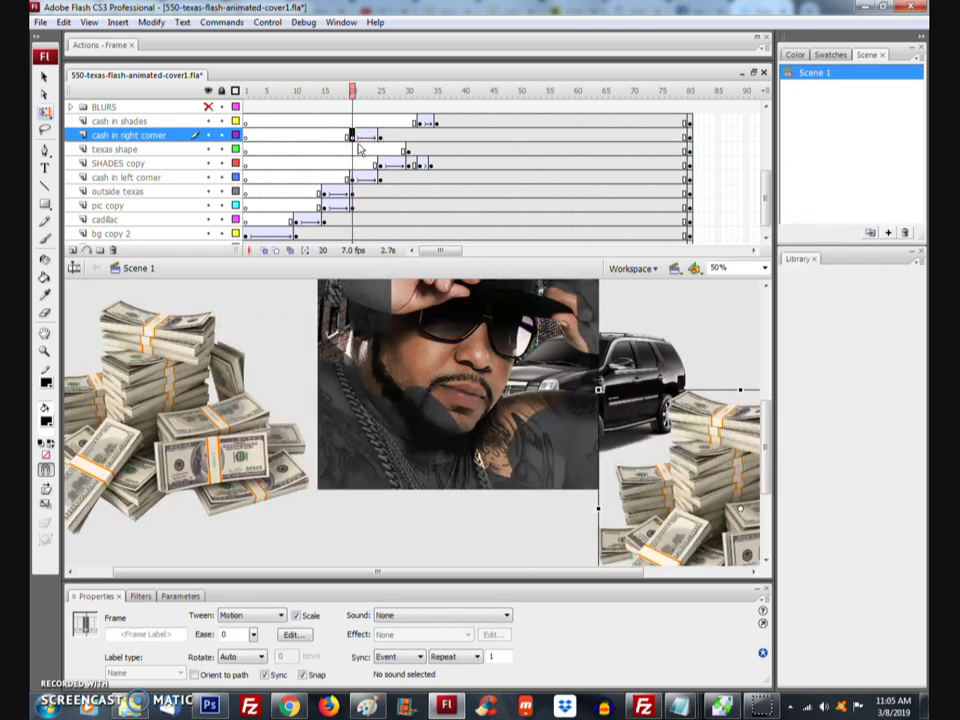
left_click(247, 137)
key("Return")
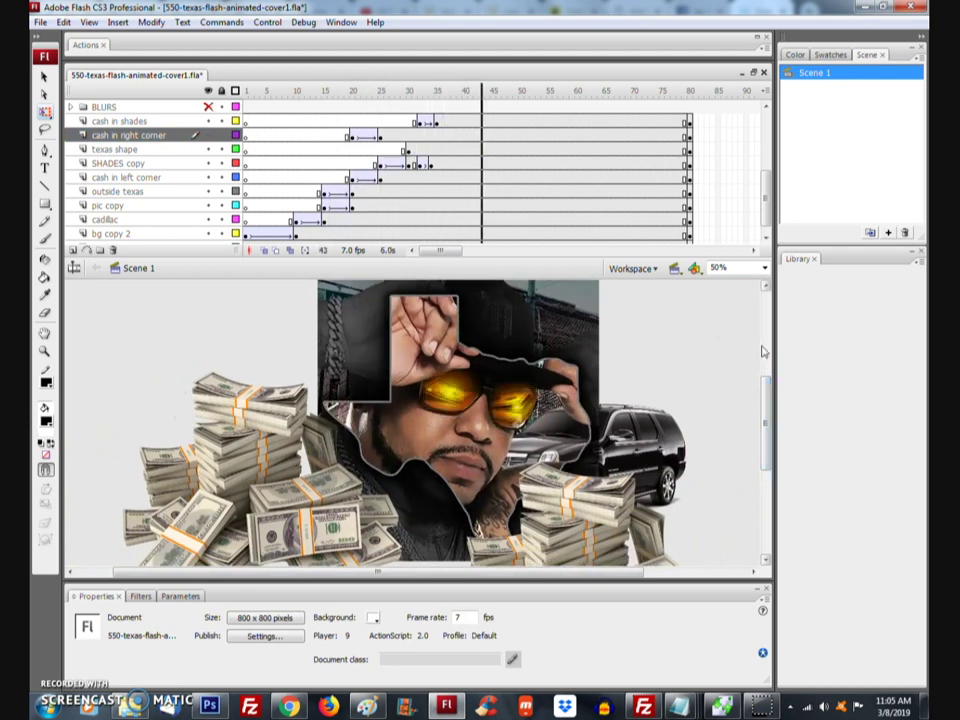
Step: Preview the animation from early frames, around frame 16, and from frame 1
key("Return")
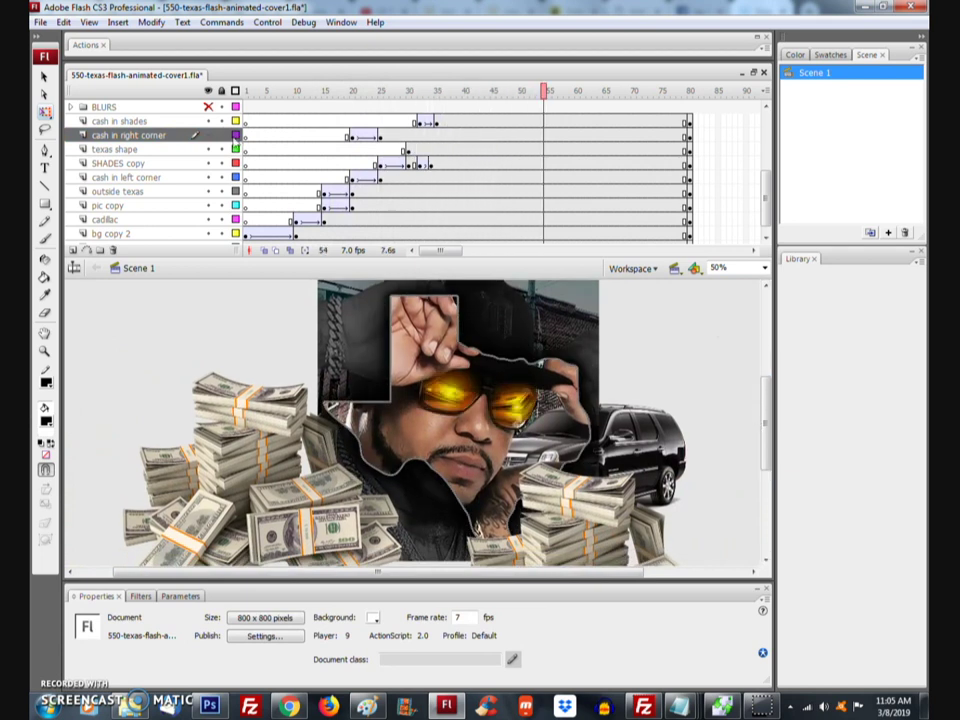
left_click(272, 135)
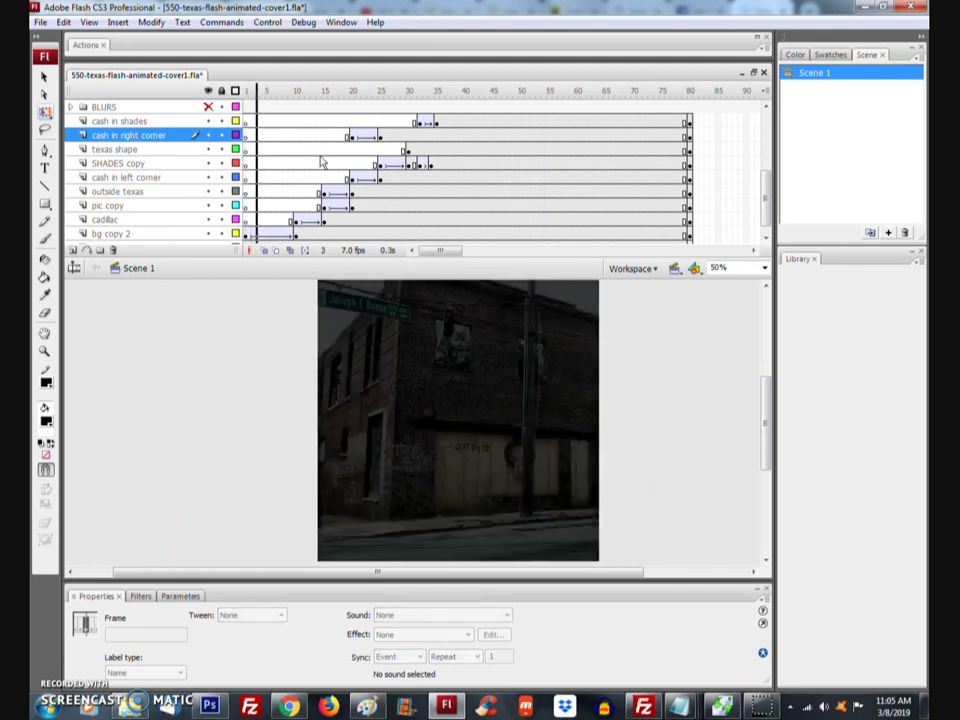
key("Return")
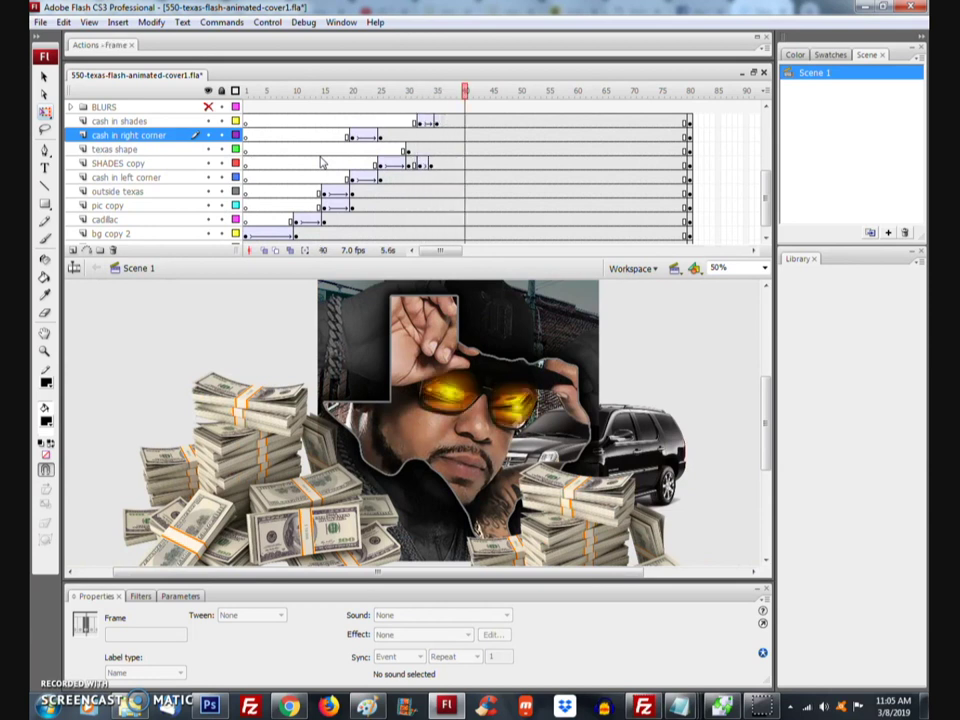
left_click(329, 135)
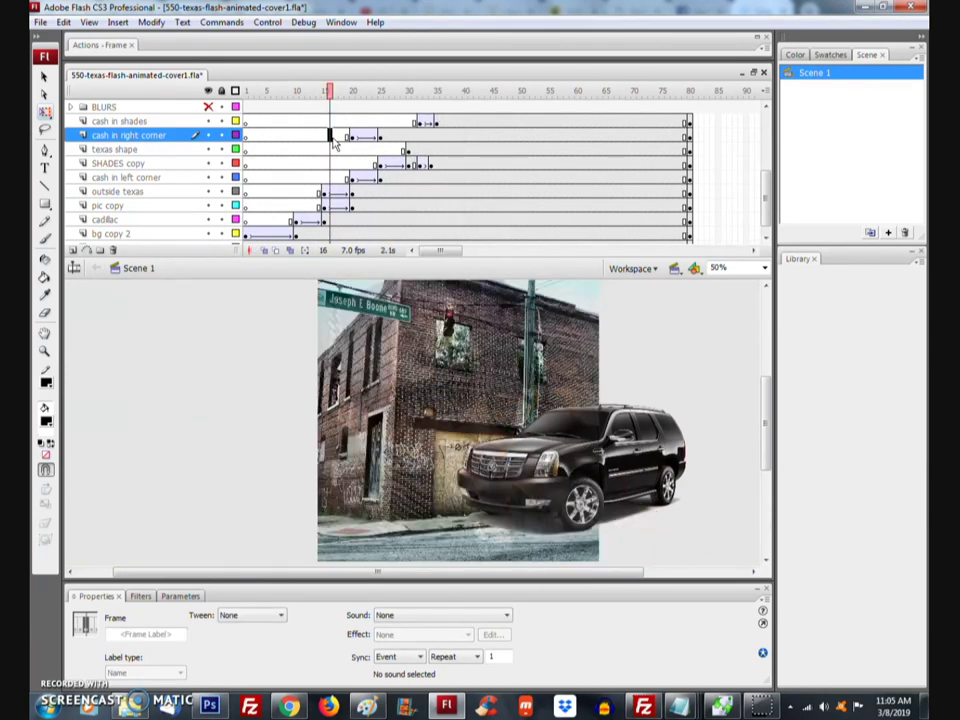
key("Return")
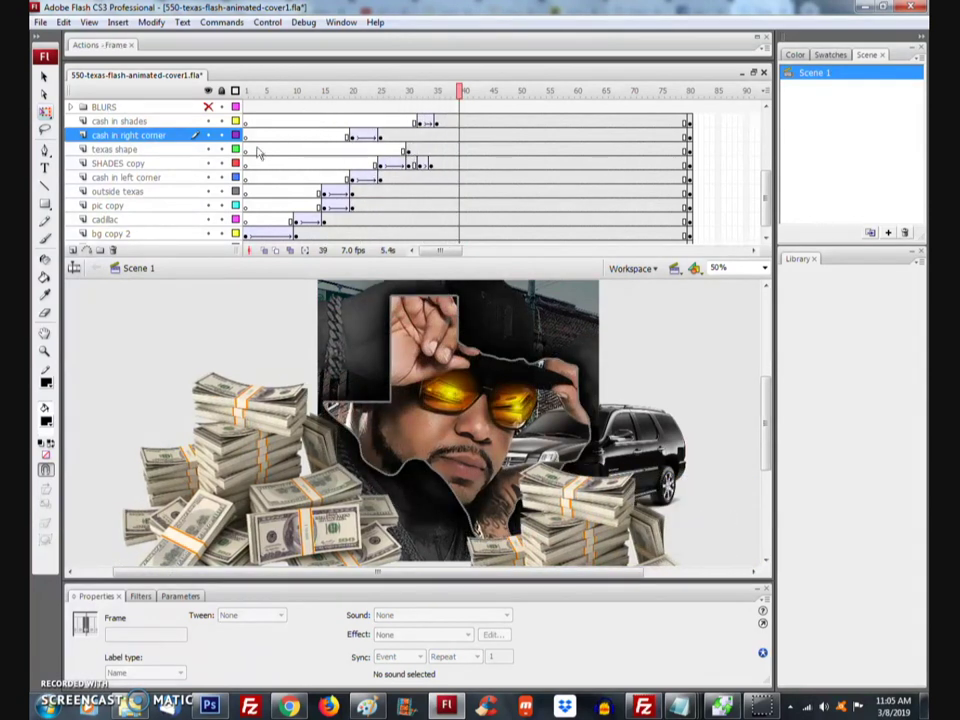
key("Return")
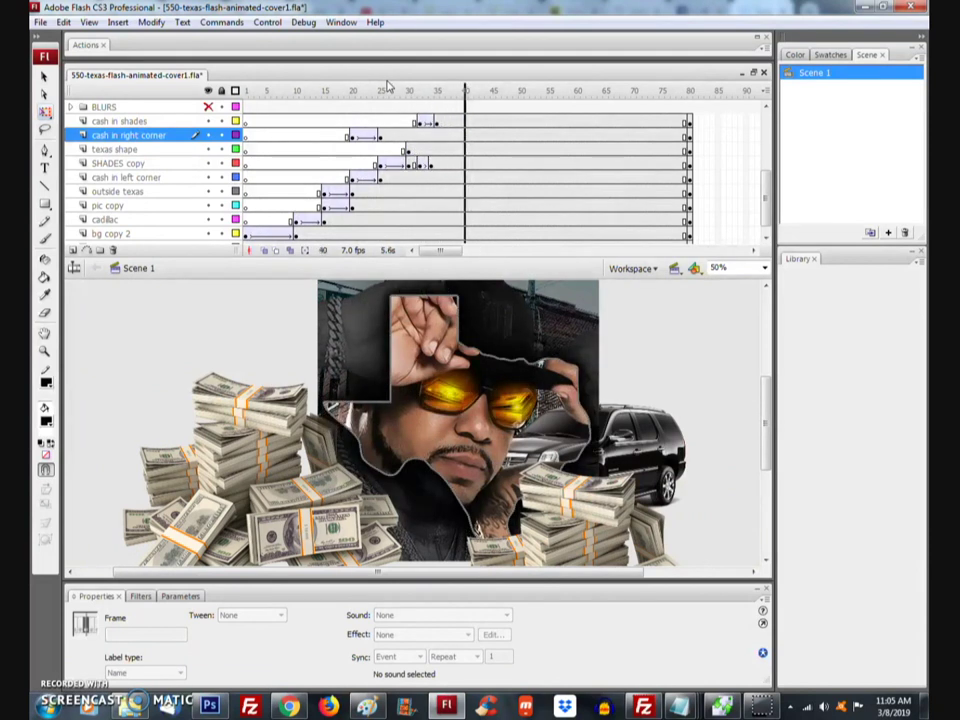
Step: Save the cover file and expand the BLURS folder to show Layer 10 copy 14–20
left_click(41, 24)
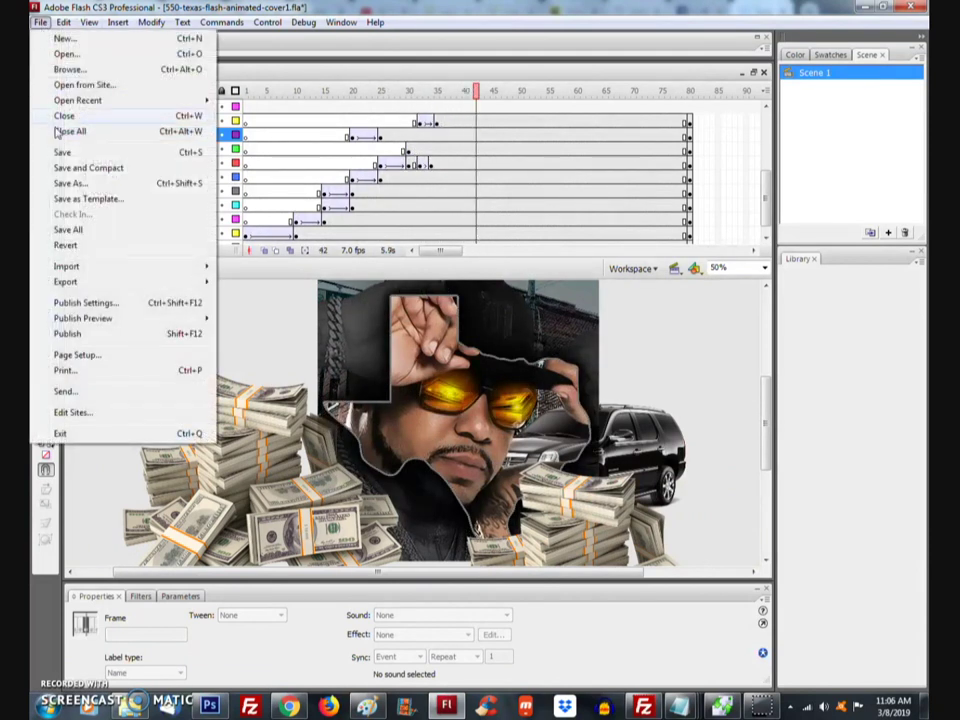
left_click(62, 150)
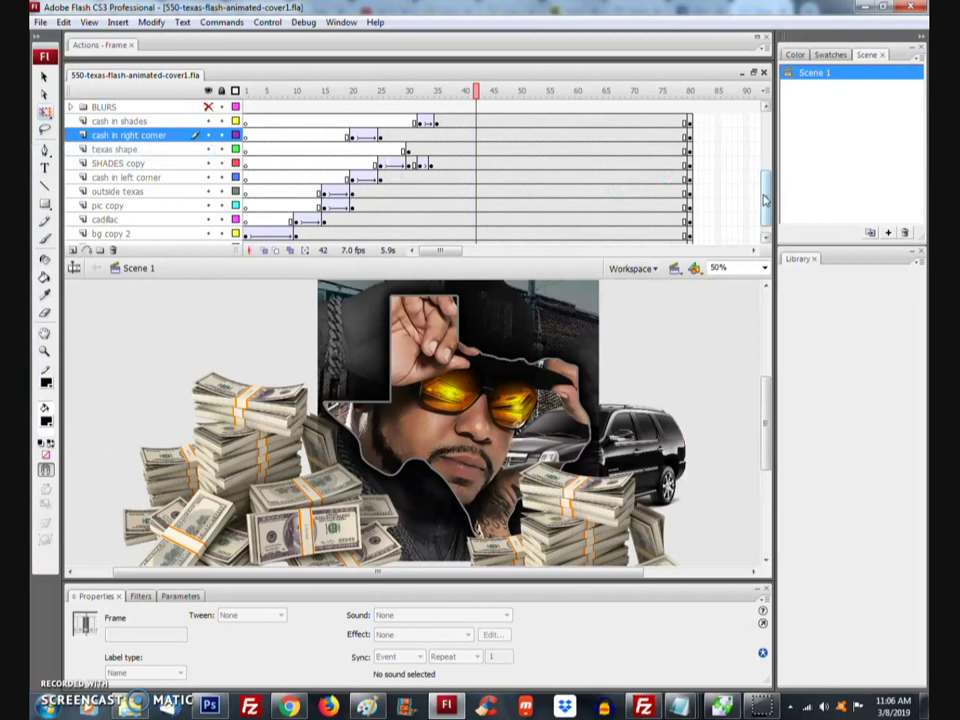
left_click_drag(765, 200, 765, 172)
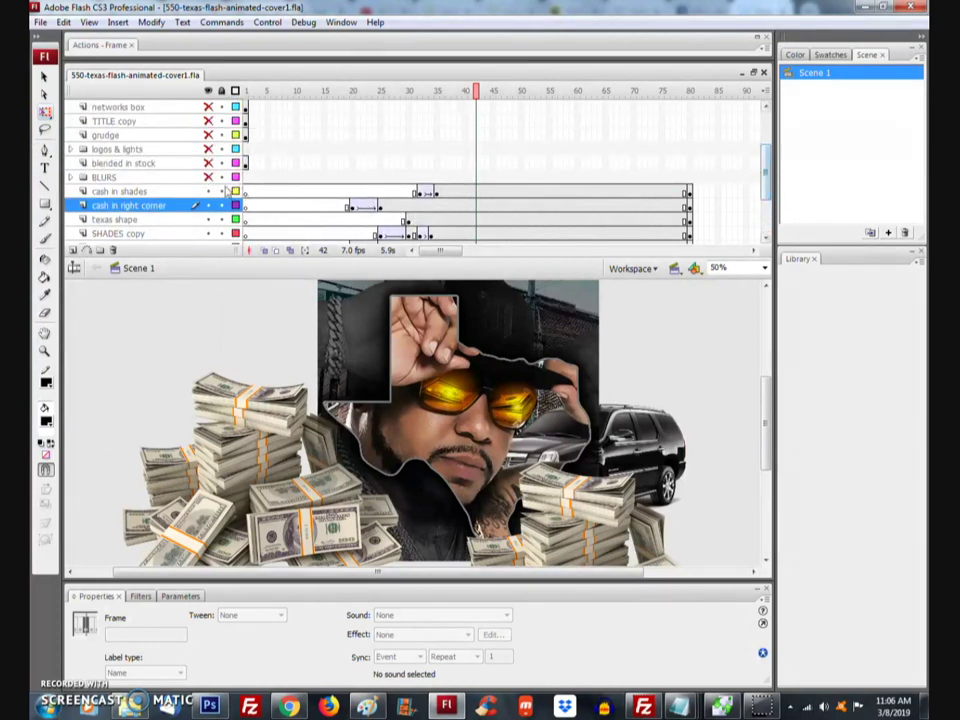
left_click(72, 177)
scroll(200, 185, "down", 5)
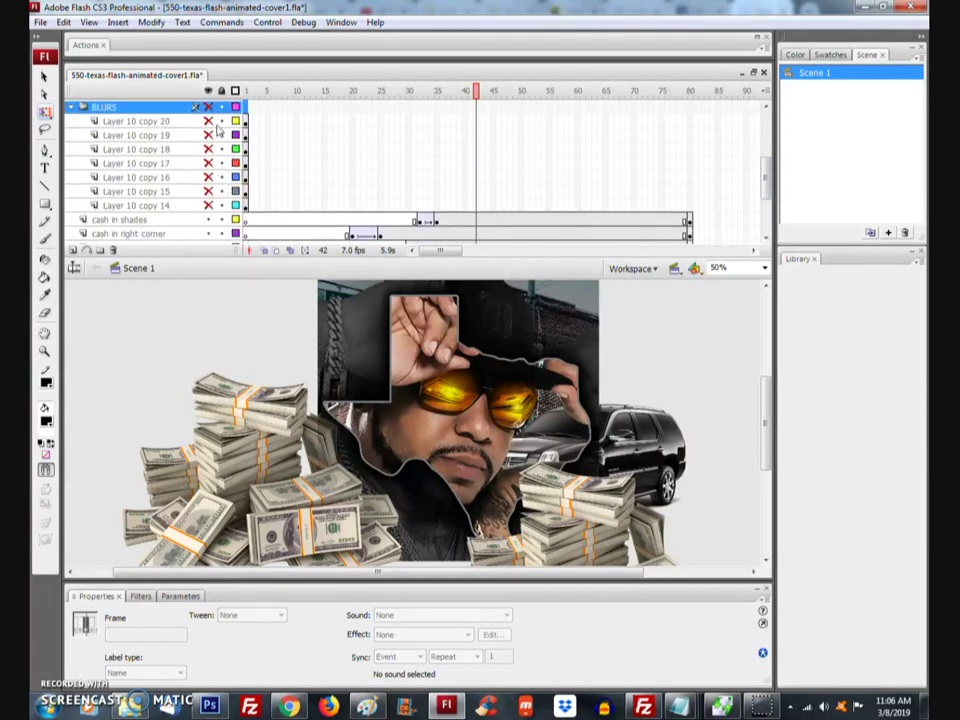
Step: Show the BLURS layers, select the blur frames on all seven layers, then hide them again
left_click(209, 107)
left_click(246, 121)
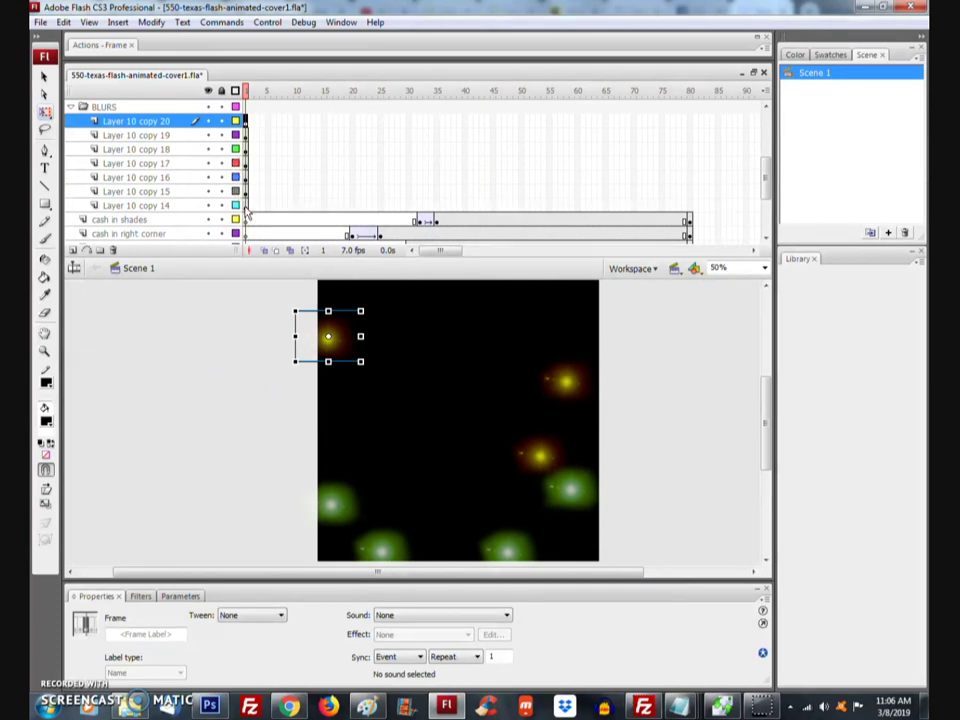
left_click_drag(246, 205, 247, 127)
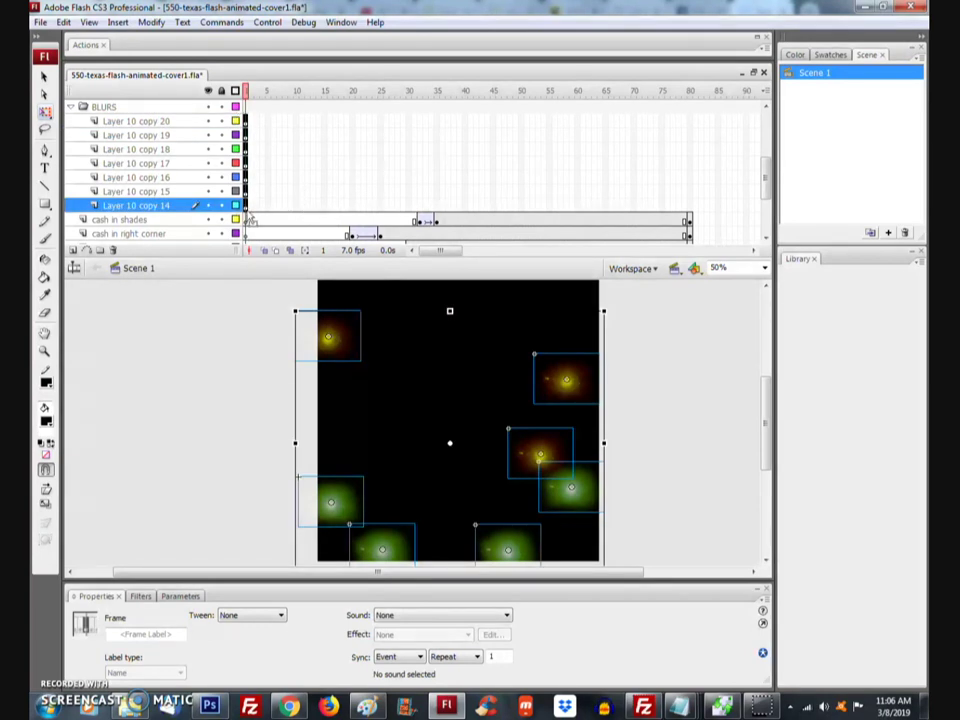
left_click(209, 107)
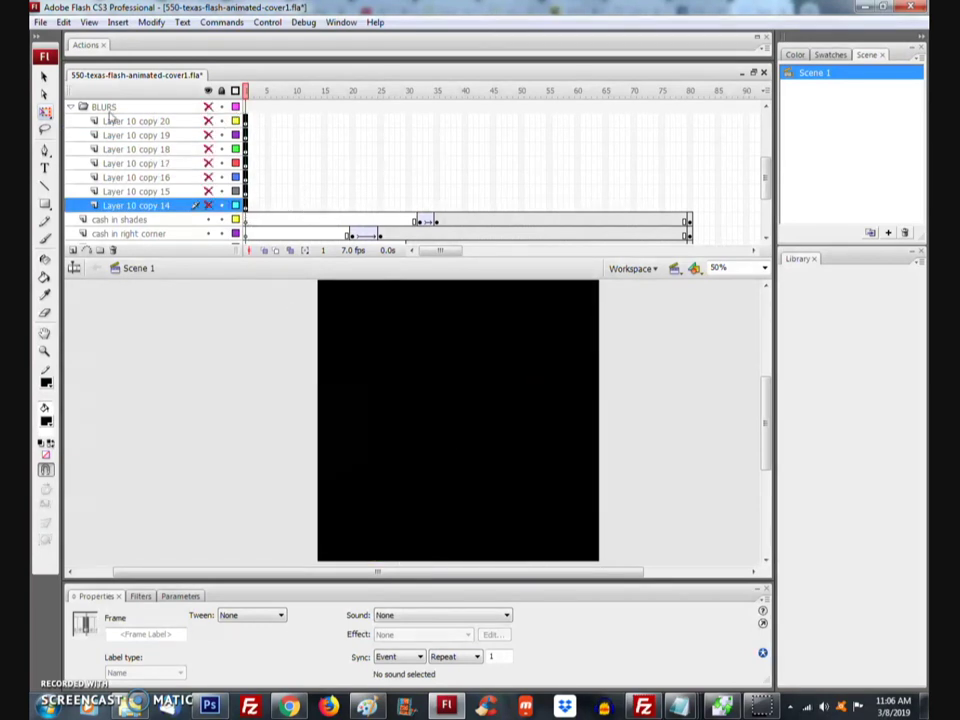
Step: Collapse the BLURS folder and place it directly below the final image layer
left_click(72, 107)
scroll(175, 172, "up", 1)
scroll(175, 172, "up", 3)
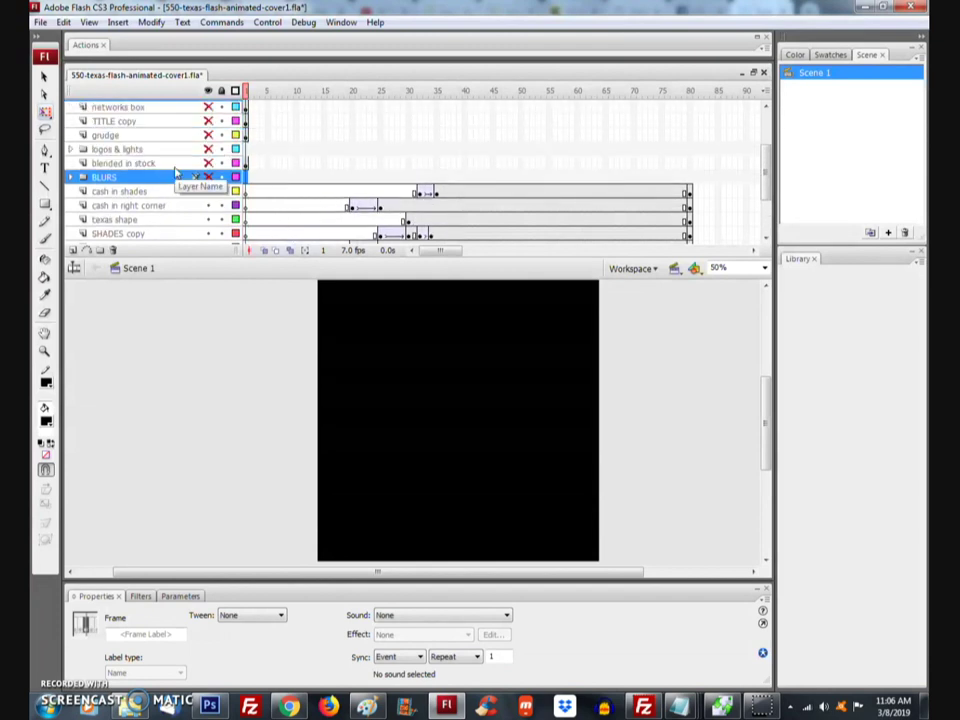
scroll(175, 172, "down", 1)
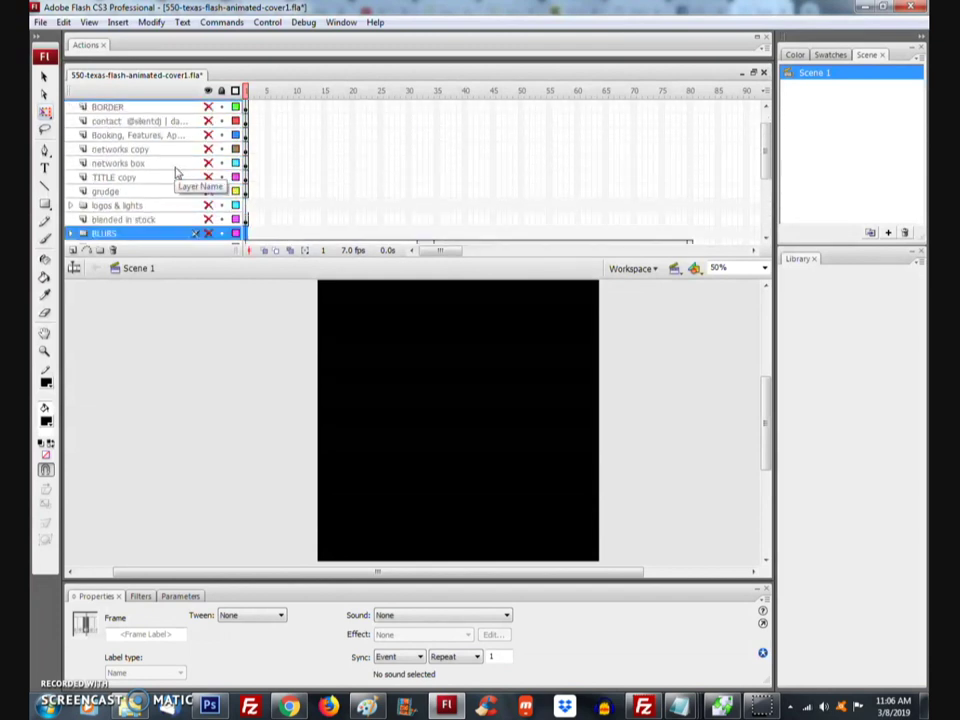
scroll(140, 120, "up", 1)
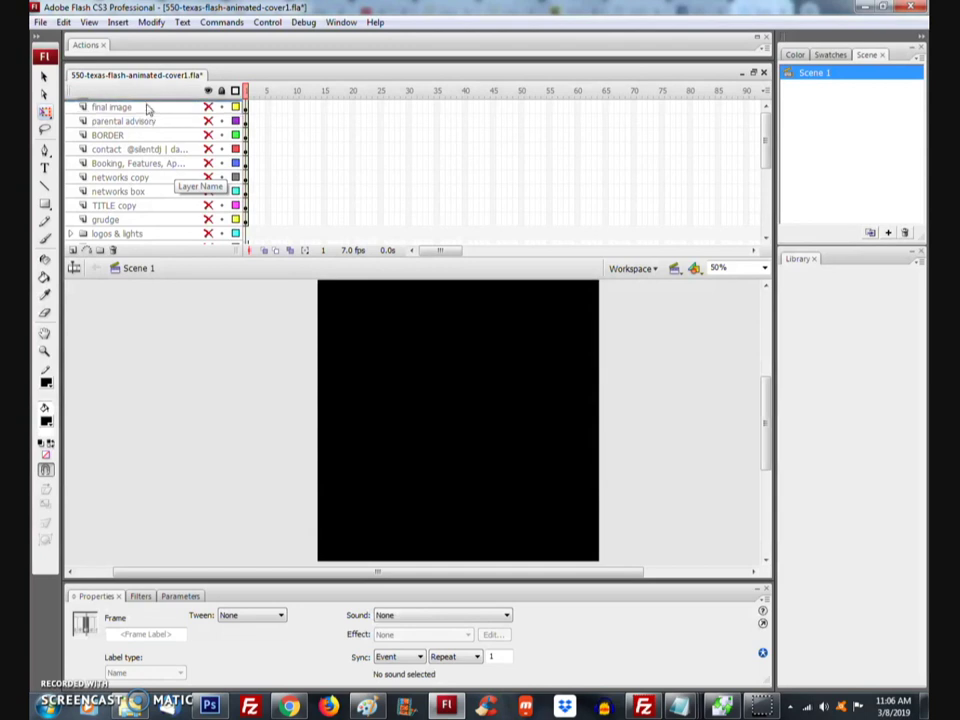
left_click_drag(148, 108, 146, 118)
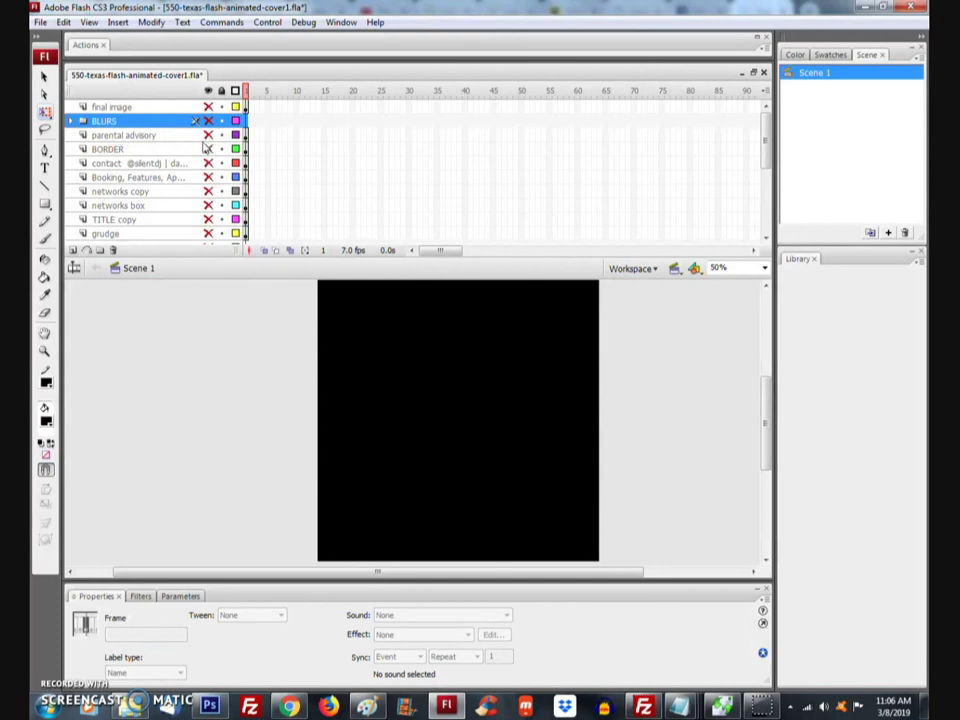
scroll(167, 160, "down", 6)
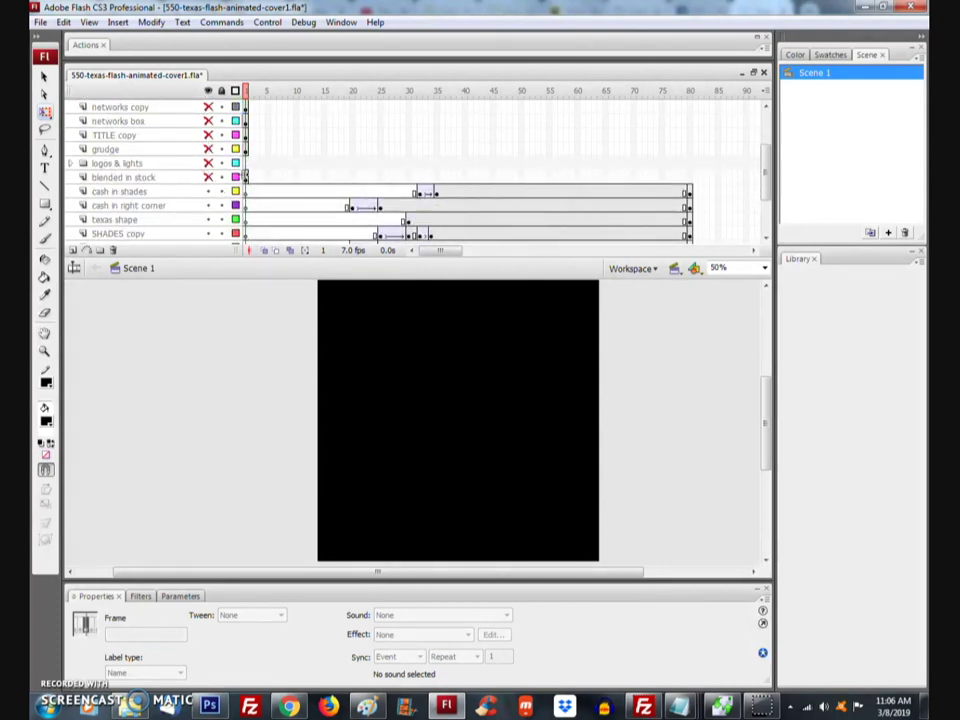
Step: Scrub frames 25–35 to review the cash animation and the blended in stock layer
left_click(203, 177)
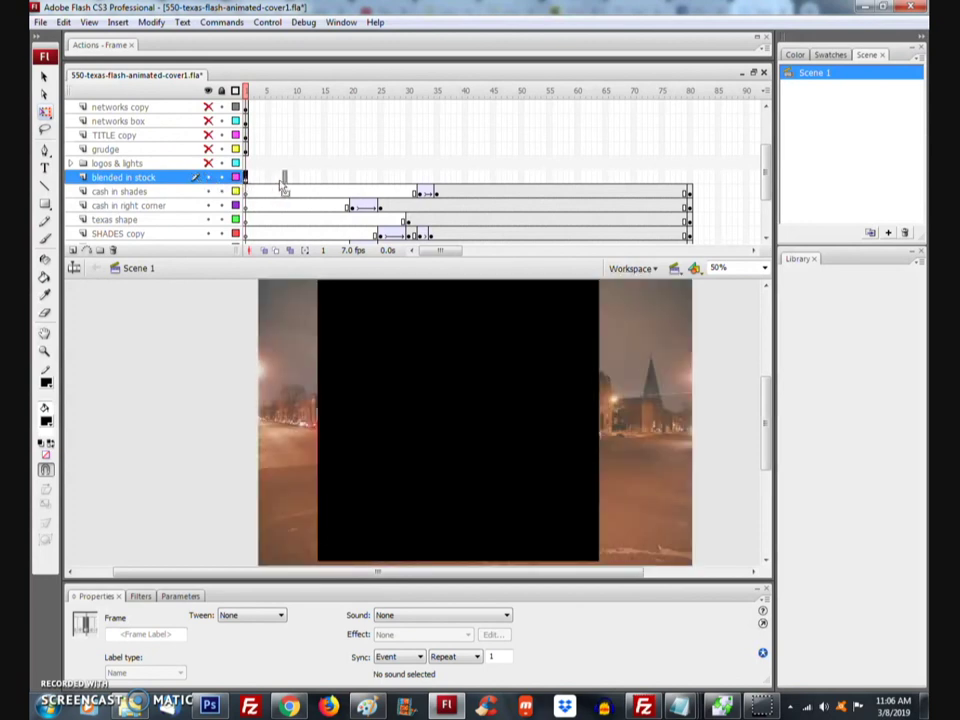
left_click(437, 179)
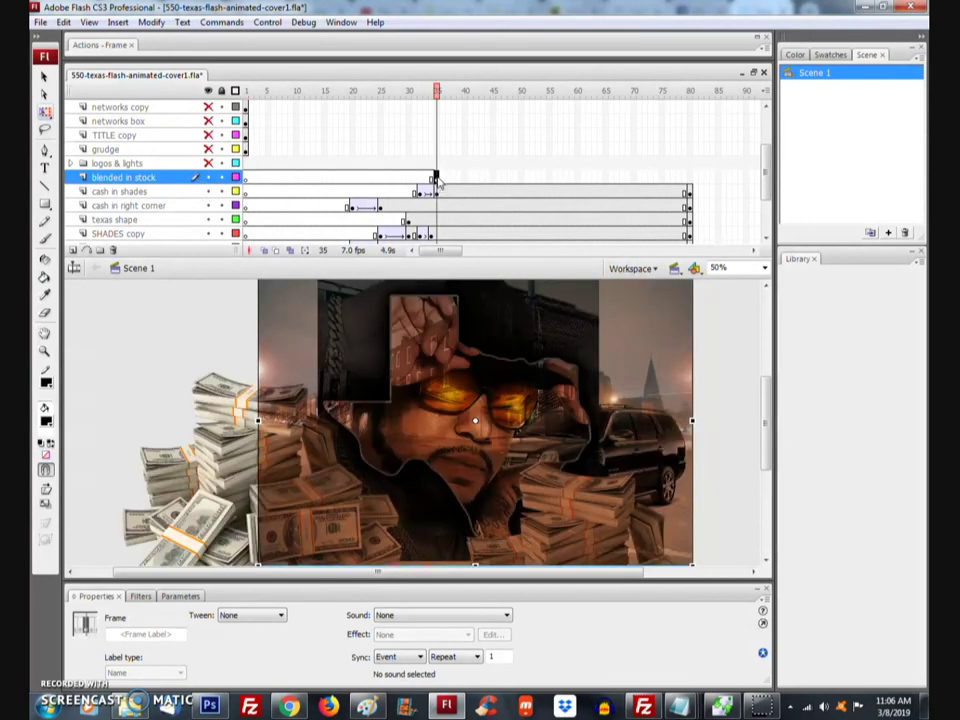
mouse_move(767, 165)
left_mouse_down()
mouse_move(767, 187)
mouse_move(772, 175)
left_mouse_up()
left_click(355, 206)
left_click(381, 207)
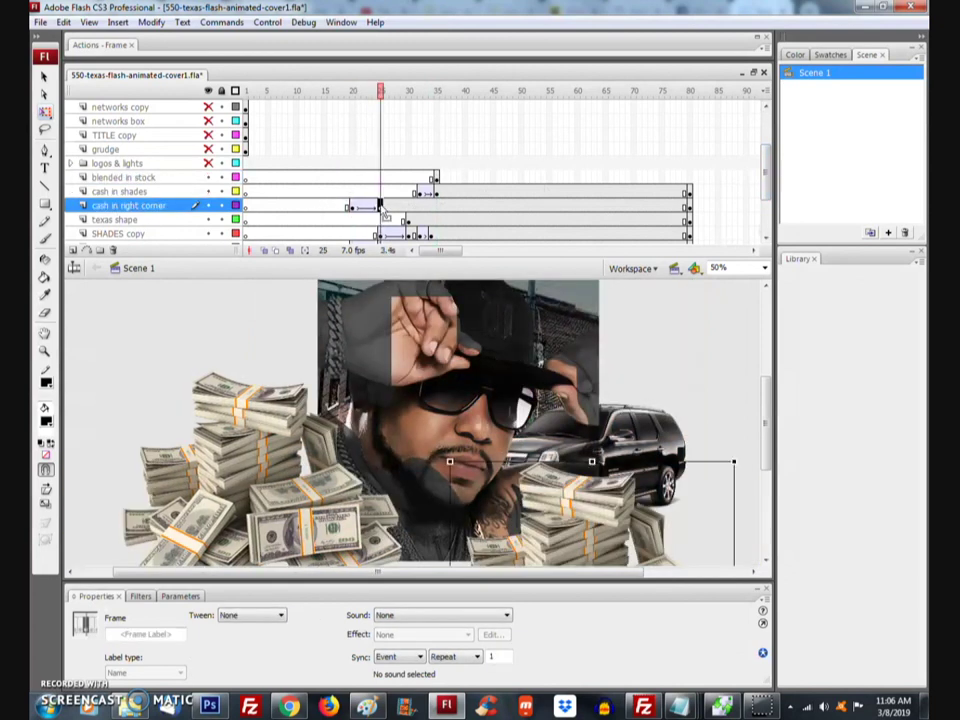
left_click_drag(409, 207, 437, 207)
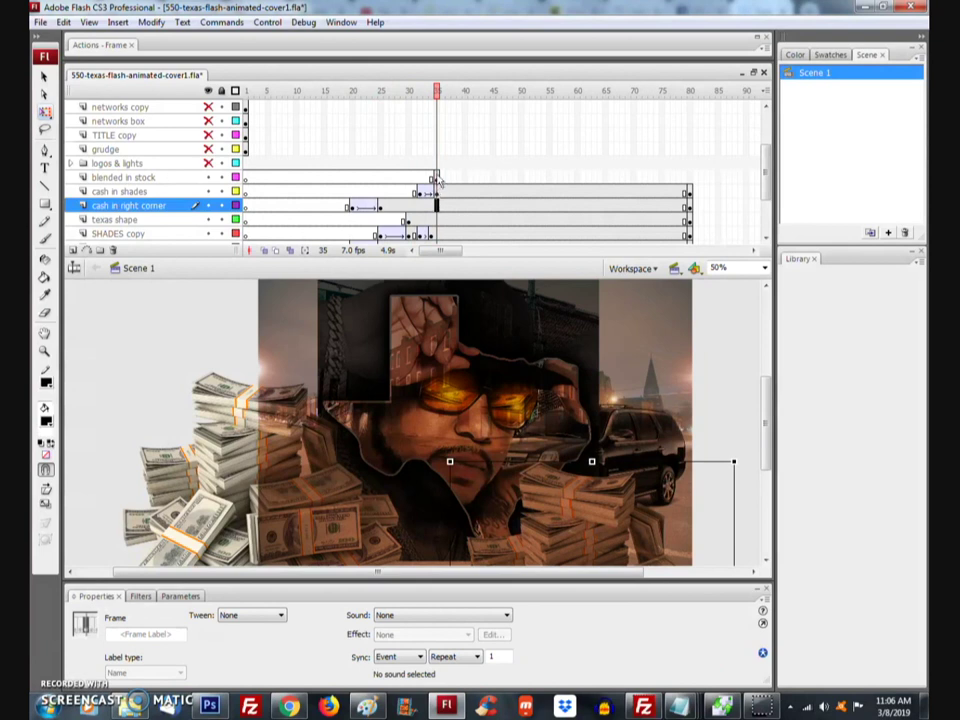
Step: Add a keyframe at frame 35 on the blended in stock layer
left_click(436, 178)
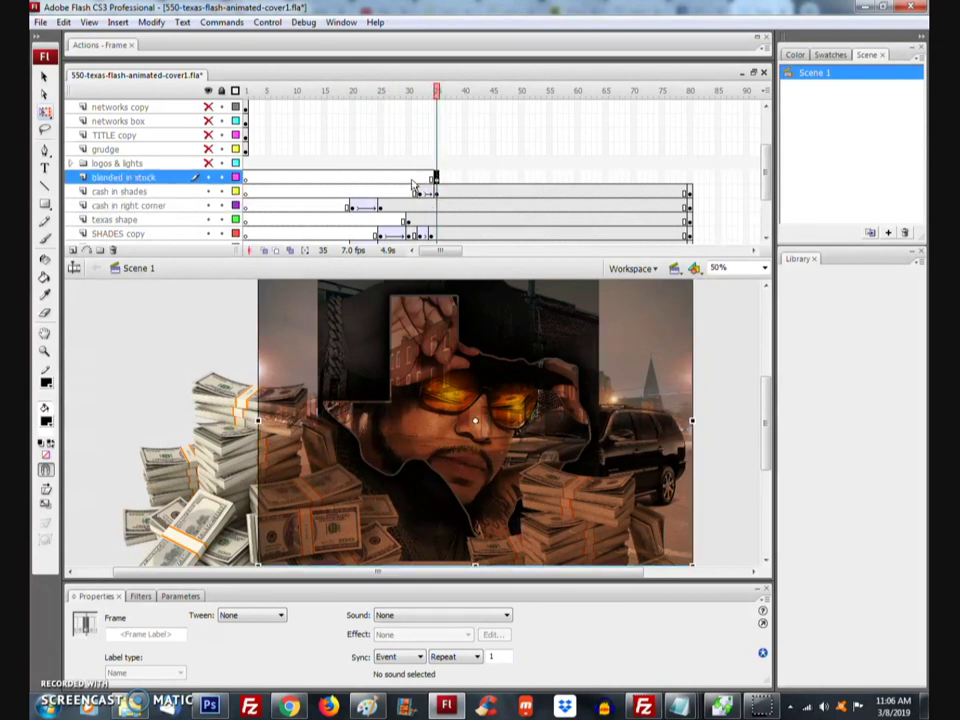
right_click(410, 183)
key("Escape")
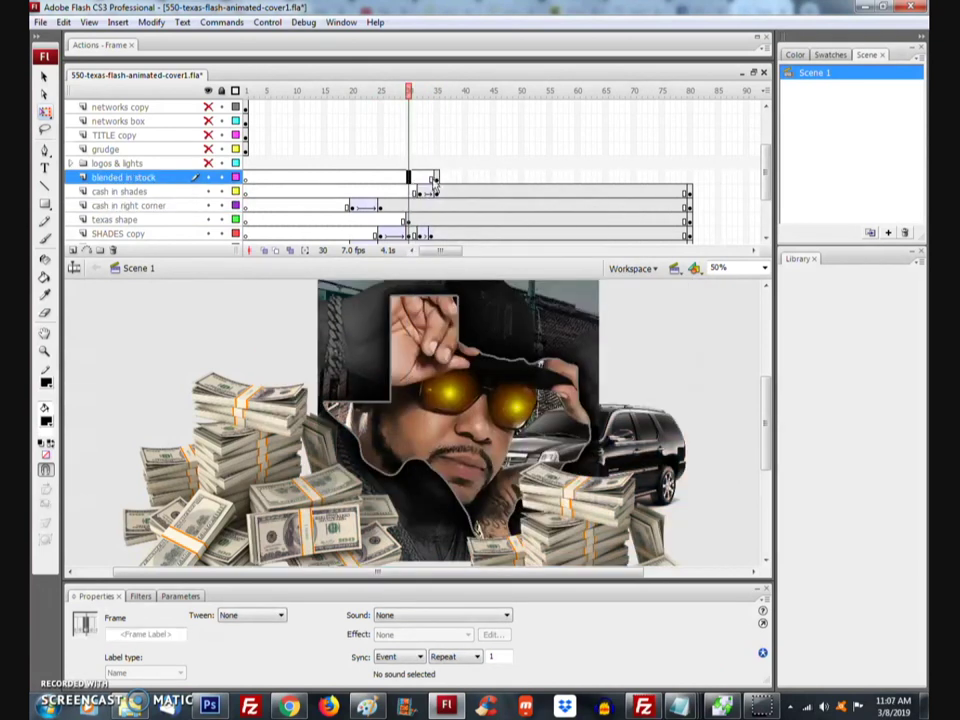
left_click(437, 180)
left_click_drag(436, 180, 421, 181)
left_click(409, 180)
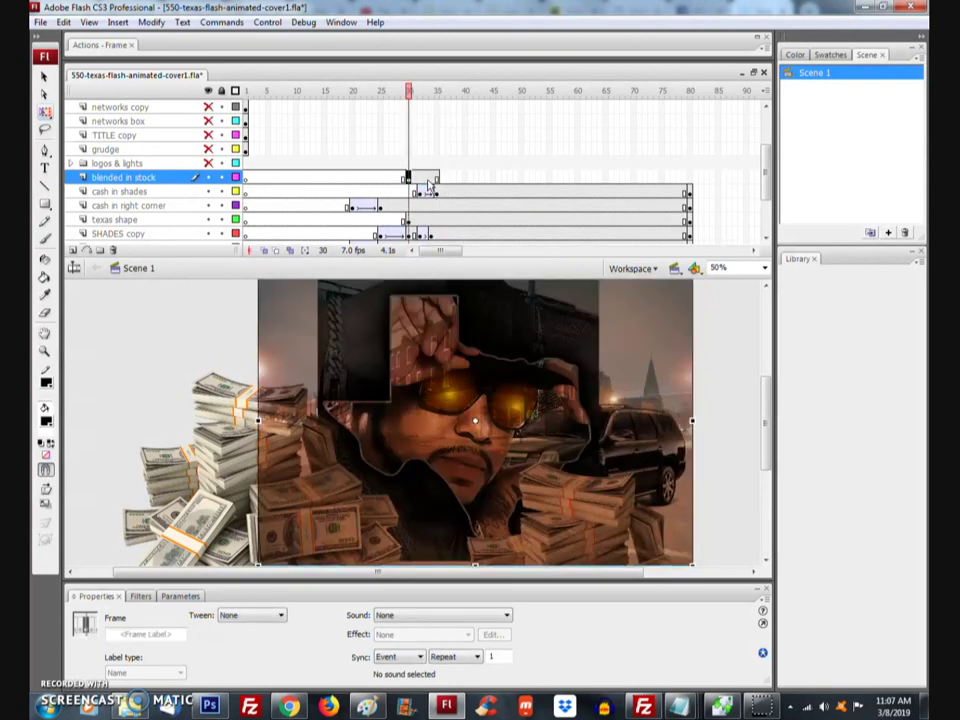
right_click(436, 180)
left_click(492, 261)
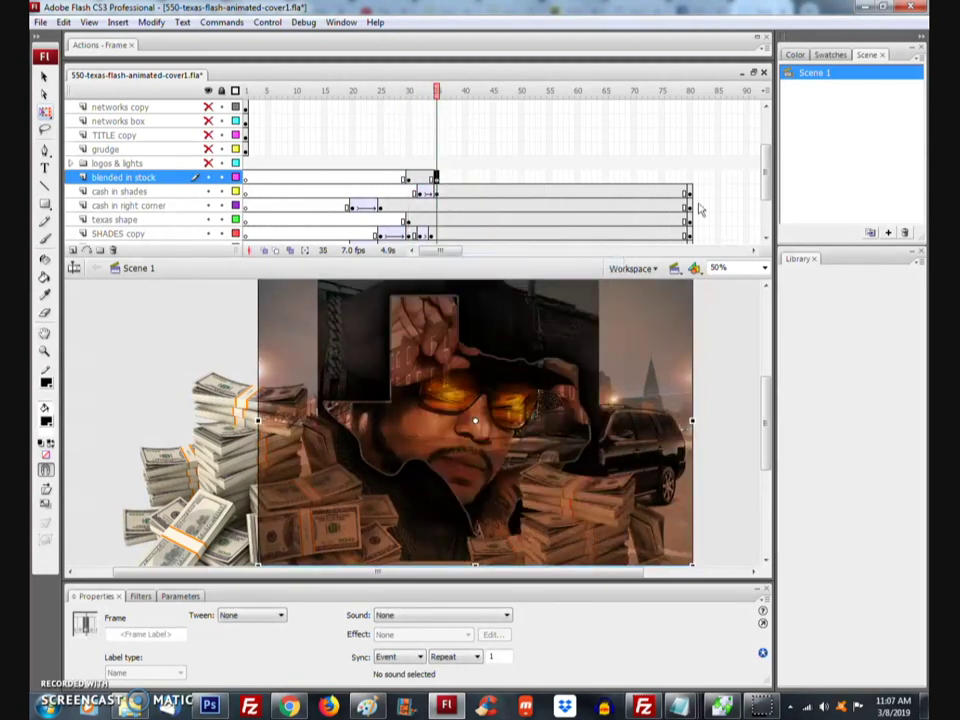
Step: Add a keyframe at frame 80 and a motion tween from frame 32 on blended in stock
left_click(688, 180)
right_click(690, 180)
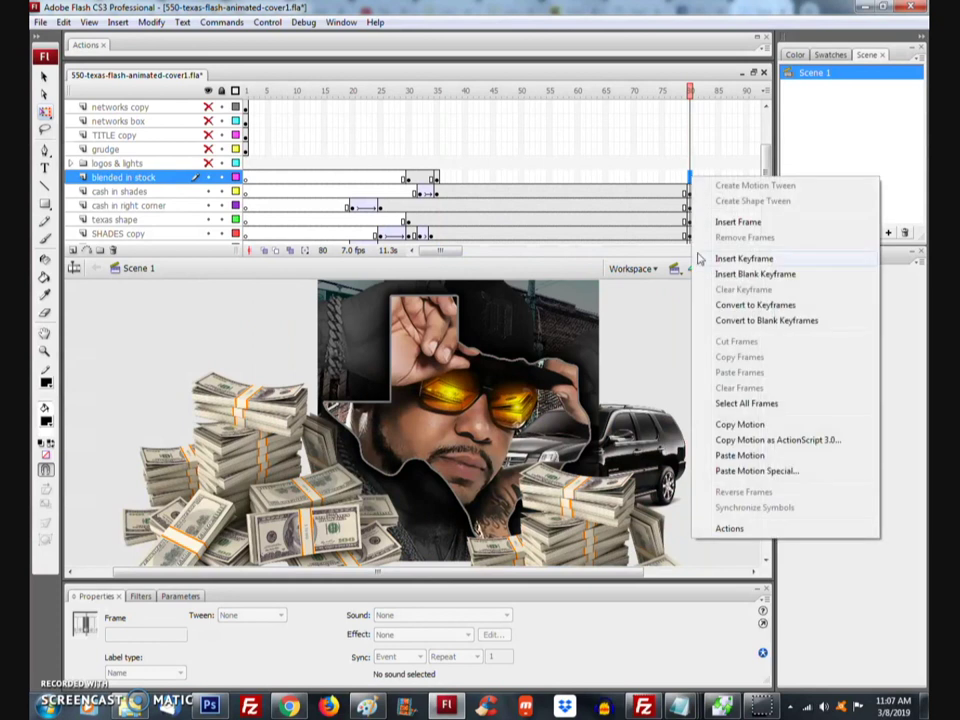
left_click(716, 258)
left_click(420, 180)
right_click(420, 180)
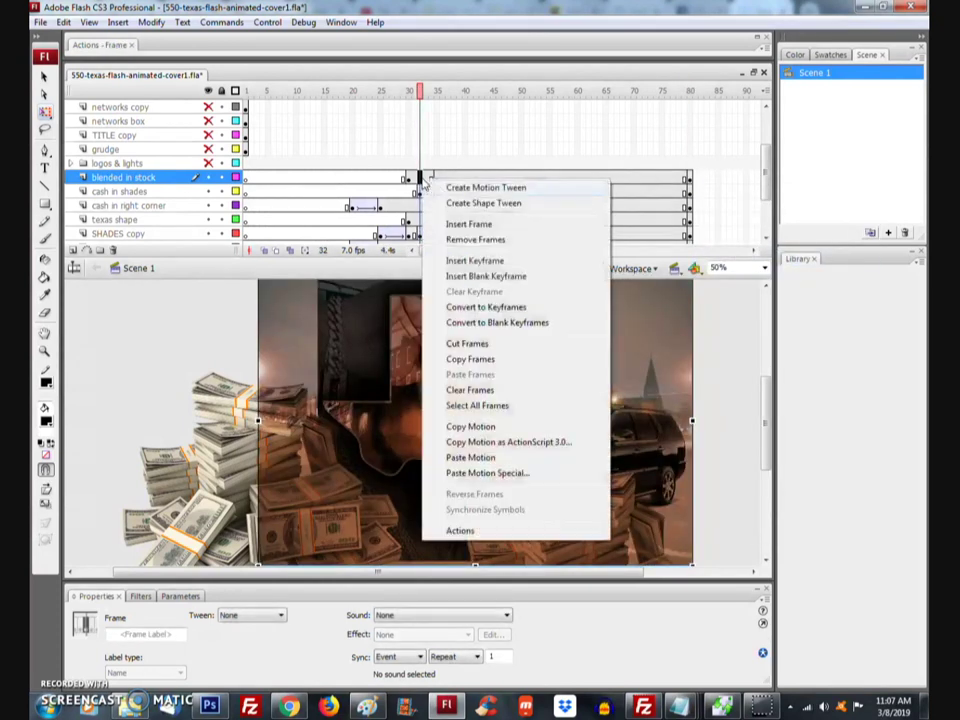
left_click(445, 188)
Step: Set the city overlay instance's Alpha to 0% at frame 30
left_click(408, 177)
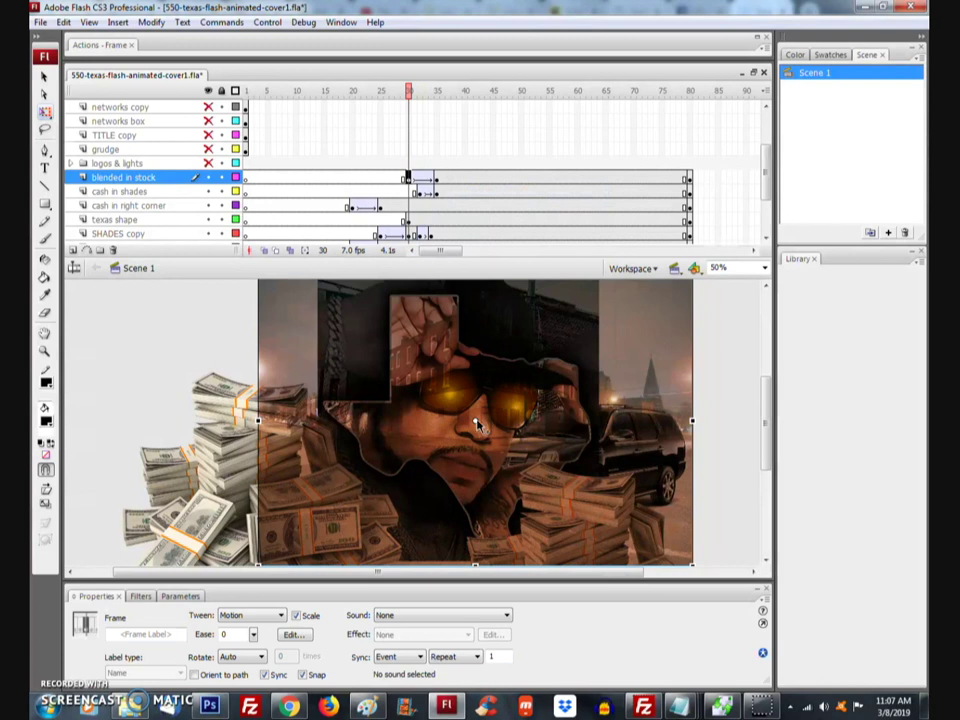
left_click(478, 424)
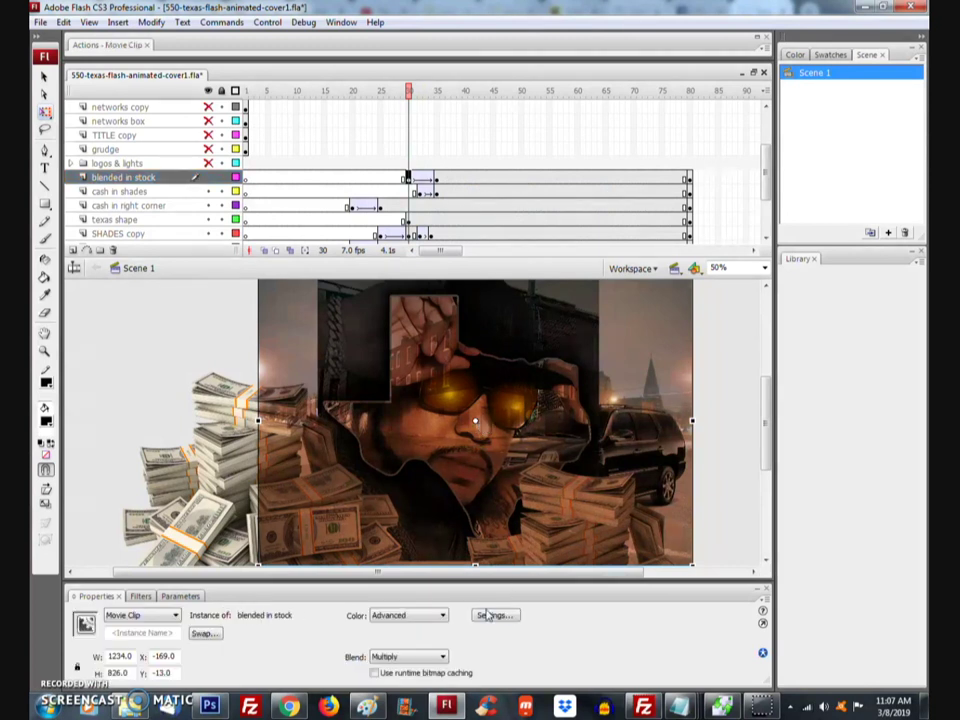
left_click(440, 615)
left_click(424, 656)
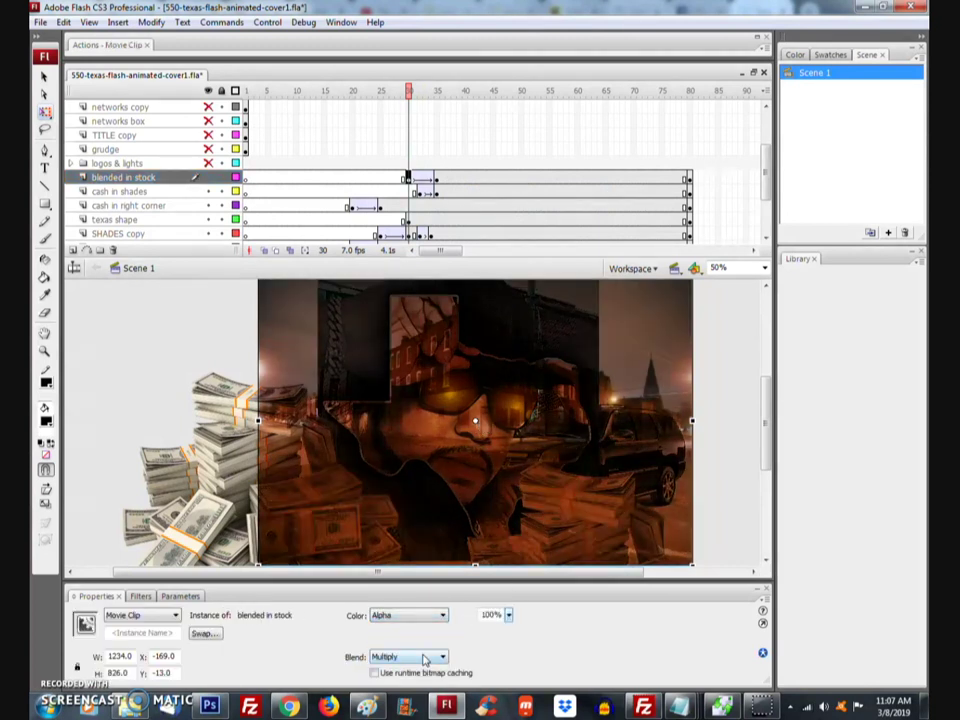
left_click_drag(507, 615, 507, 700)
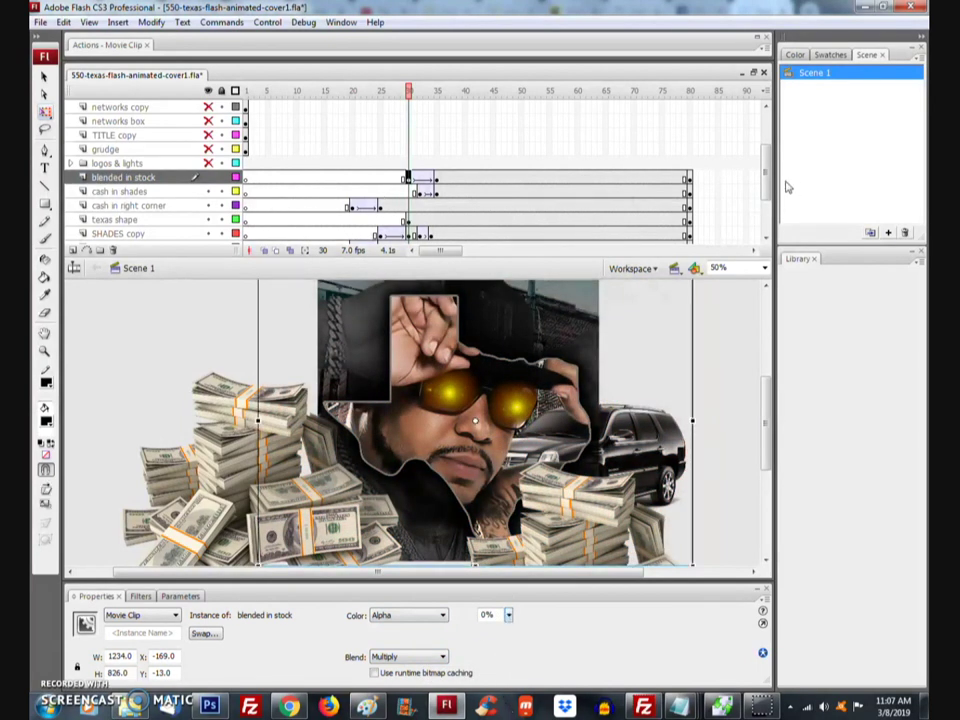
left_click(407, 177)
scroll(407, 170, "down", 3)
Step: Preview the overlay fade by playing the animation from frame 1
left_click(363, 135)
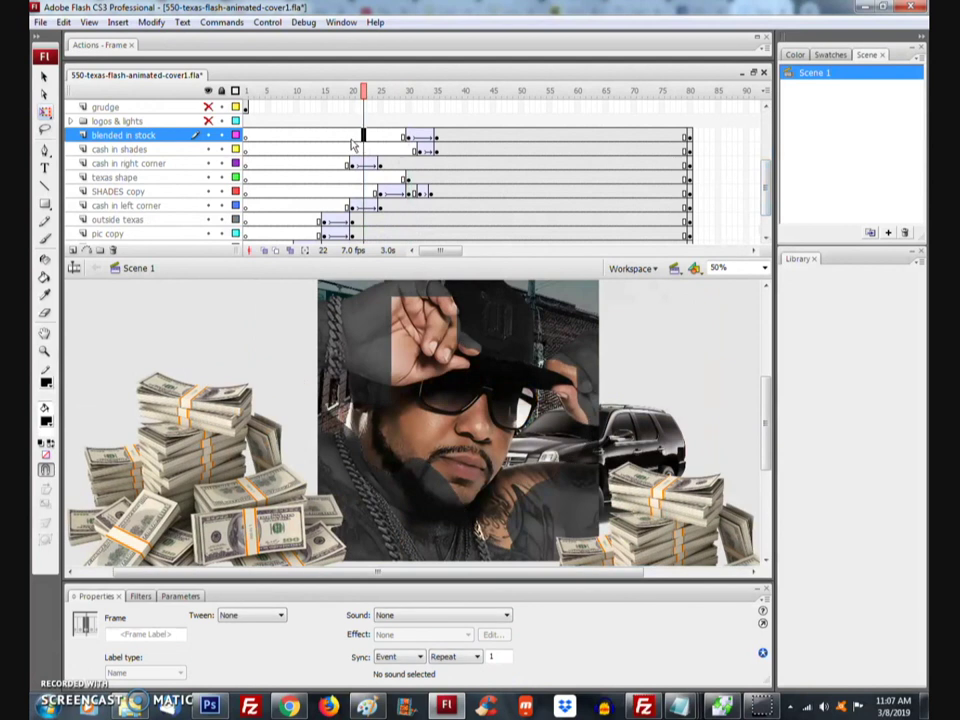
left_click(352, 145)
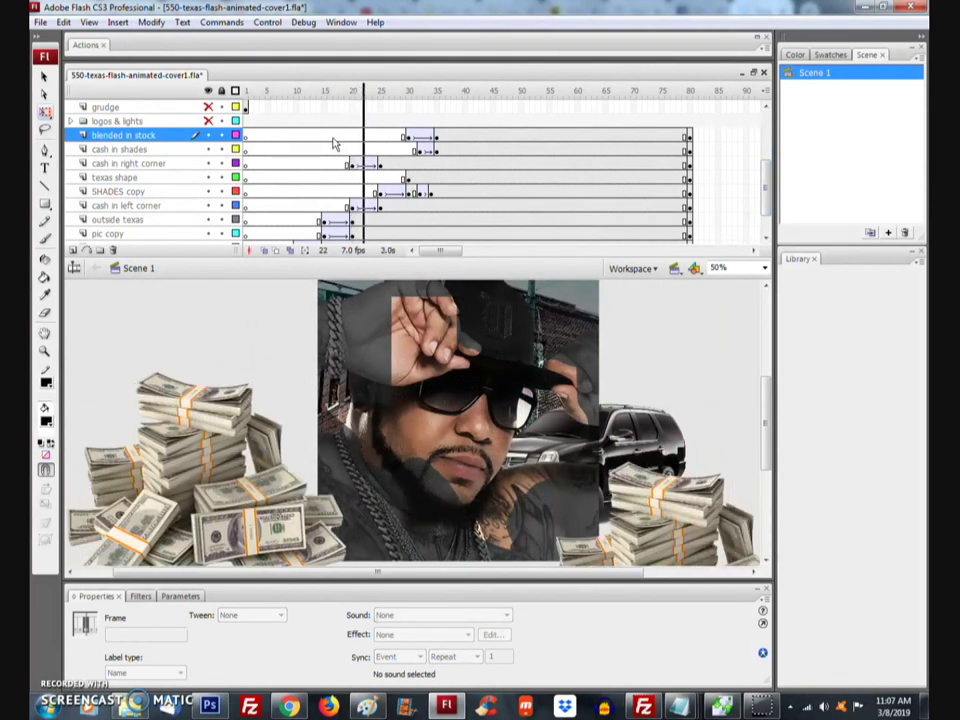
key("Return")
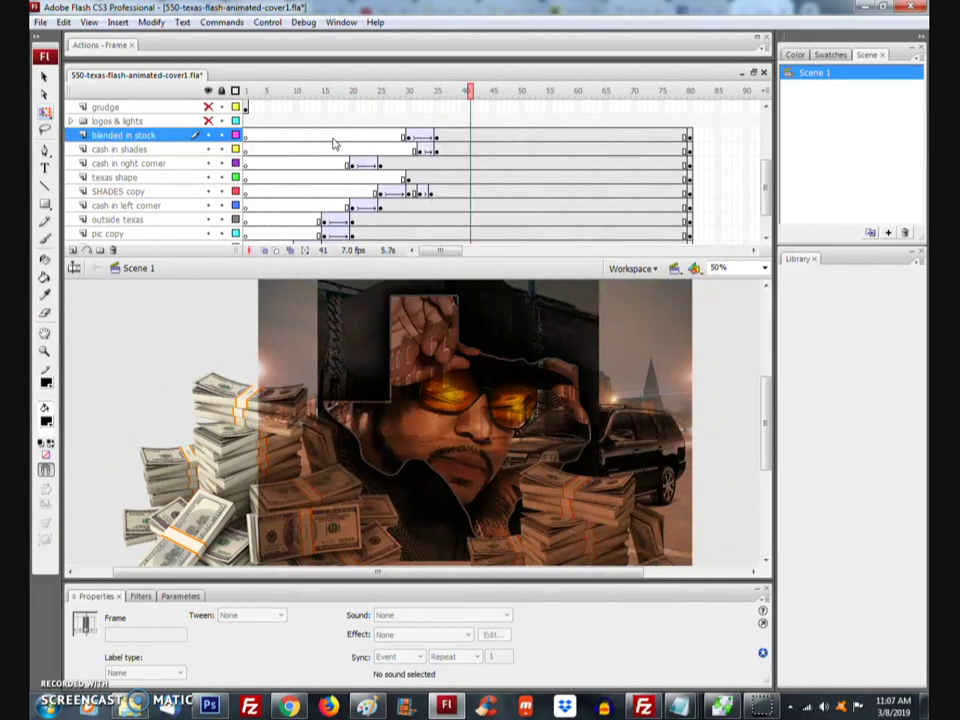
left_click(250, 140)
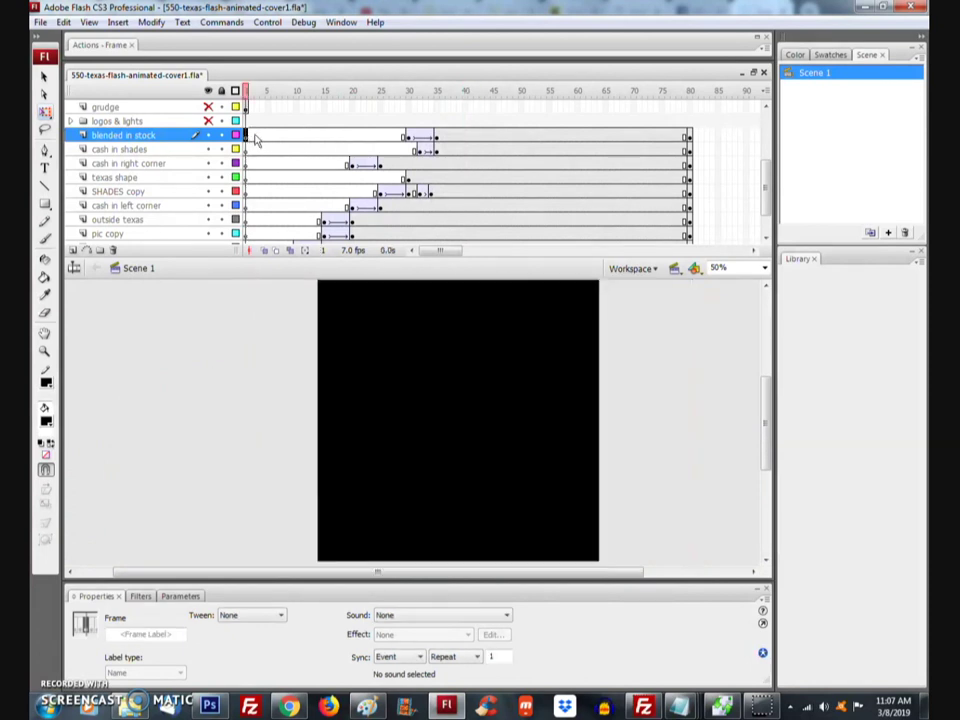
key("Return")
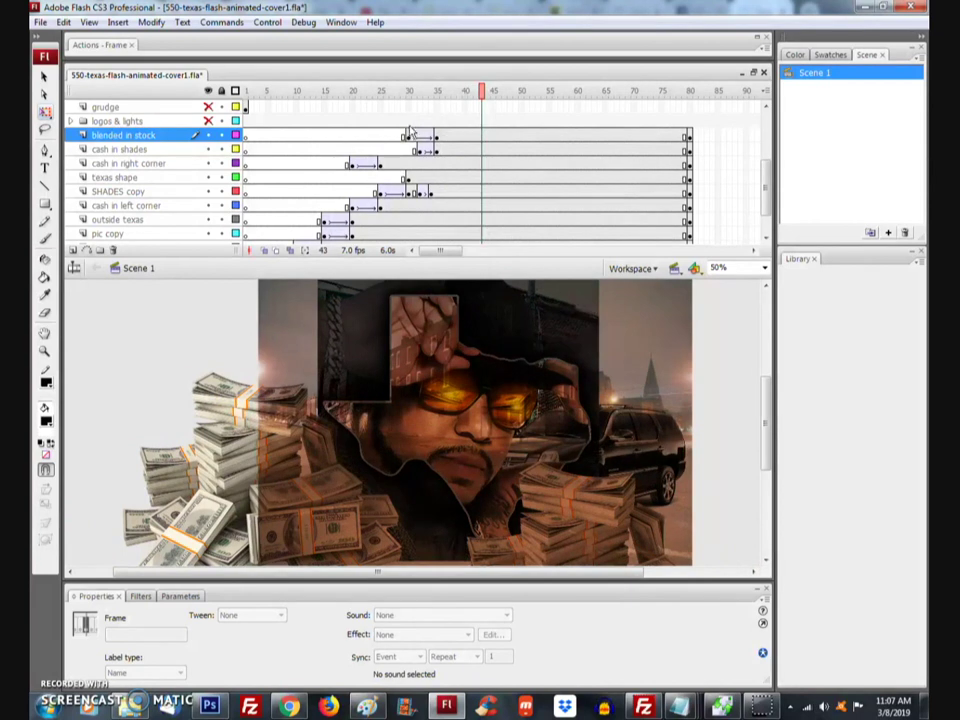
left_click(409, 134)
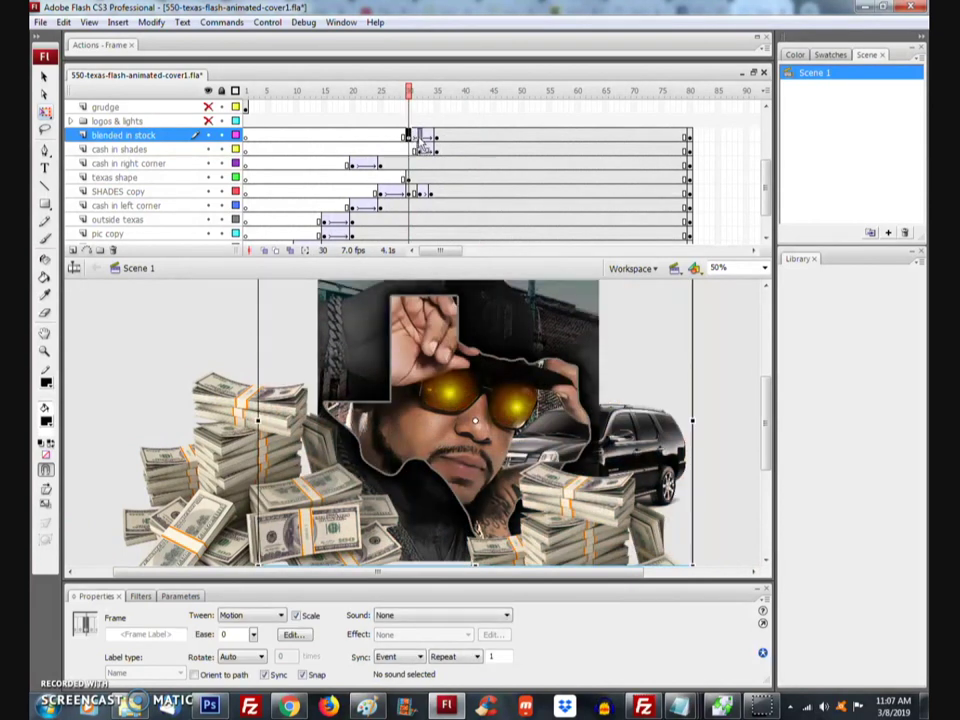
key("Return")
left_click(250, 141)
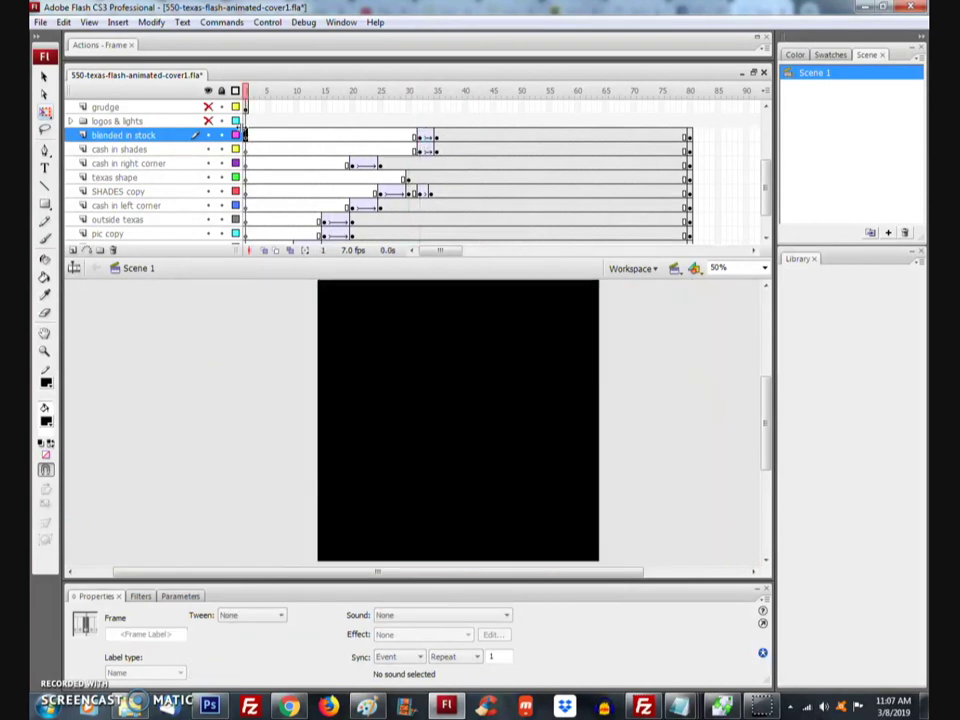
key("Return")
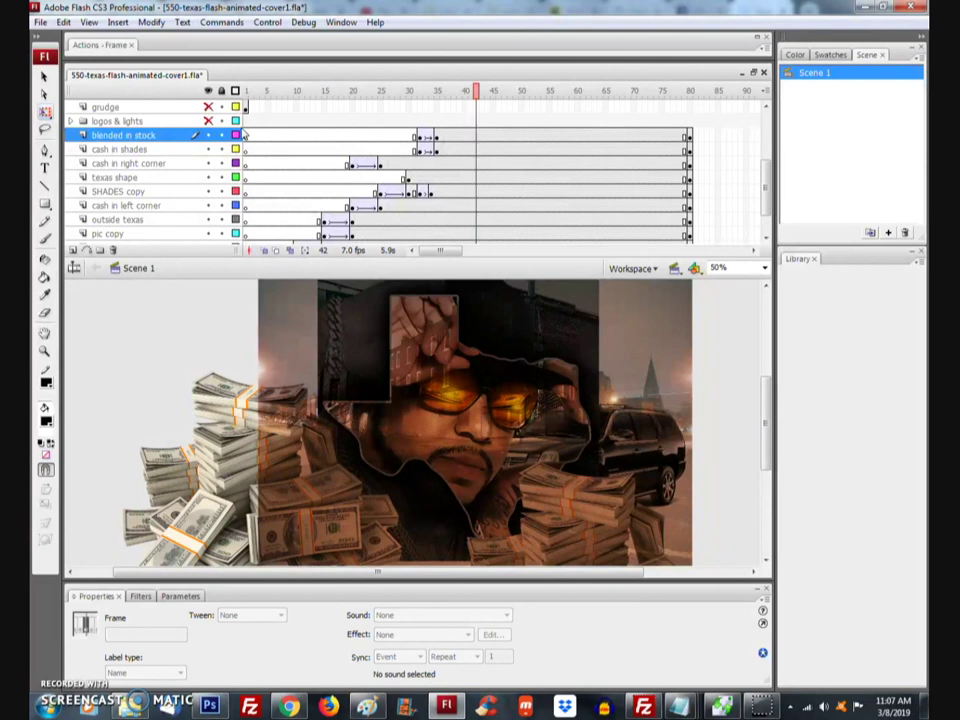
Step: Remove the extra frames around frame 32 on the overlay layer
left_click(437, 140)
left_click(430, 138)
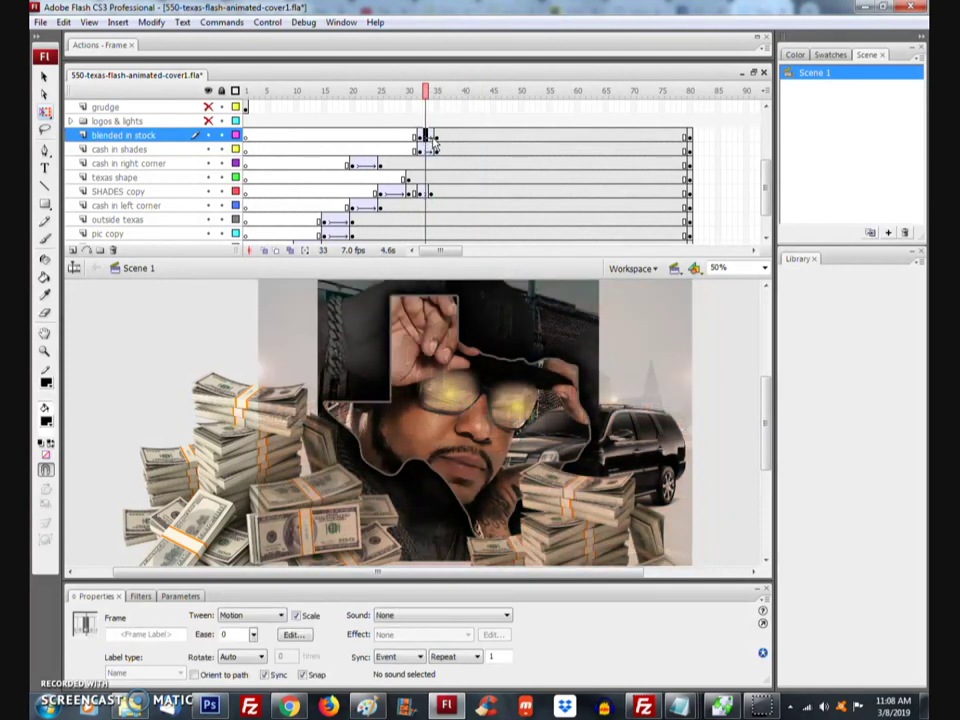
left_click(421, 140)
right_click(422, 141)
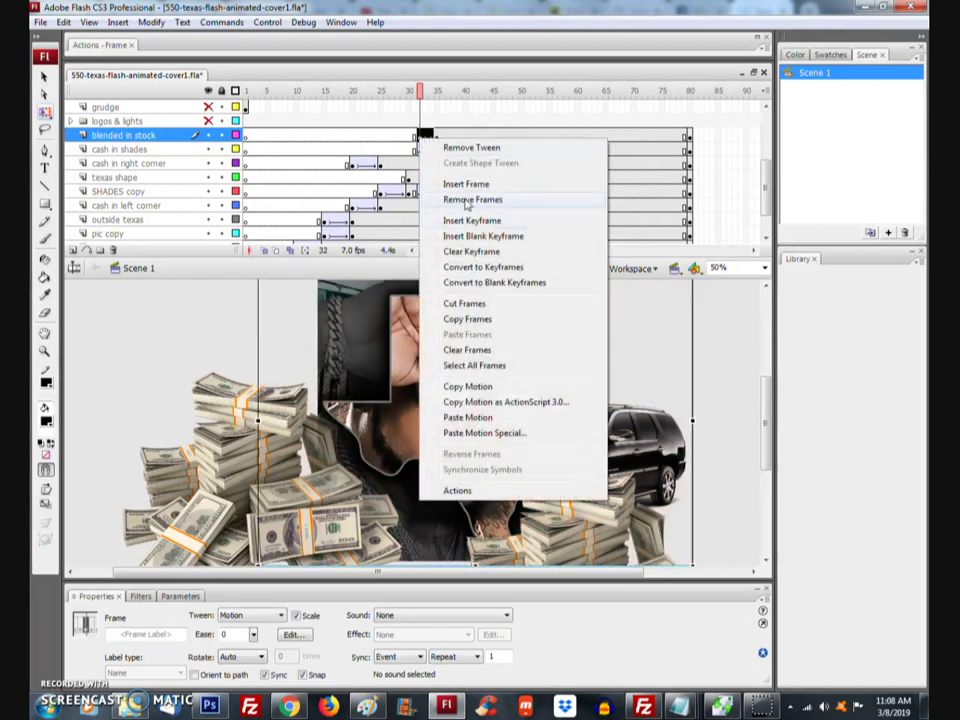
left_click(461, 197)
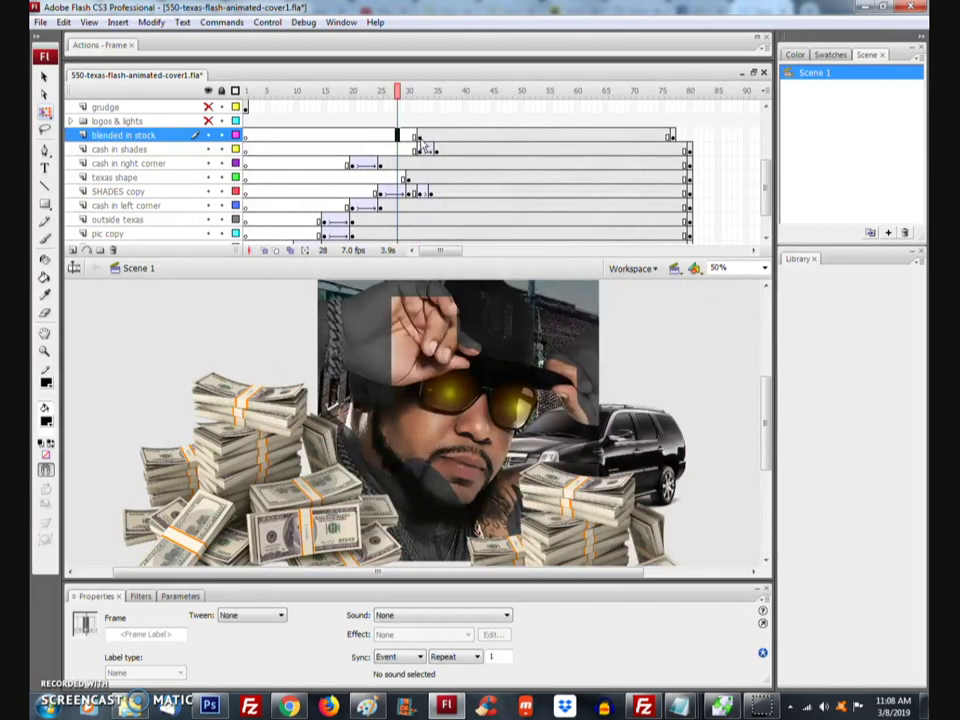
Step: Inspect frames 32 and 35, then replay the animation to check the timing
left_click(419, 136)
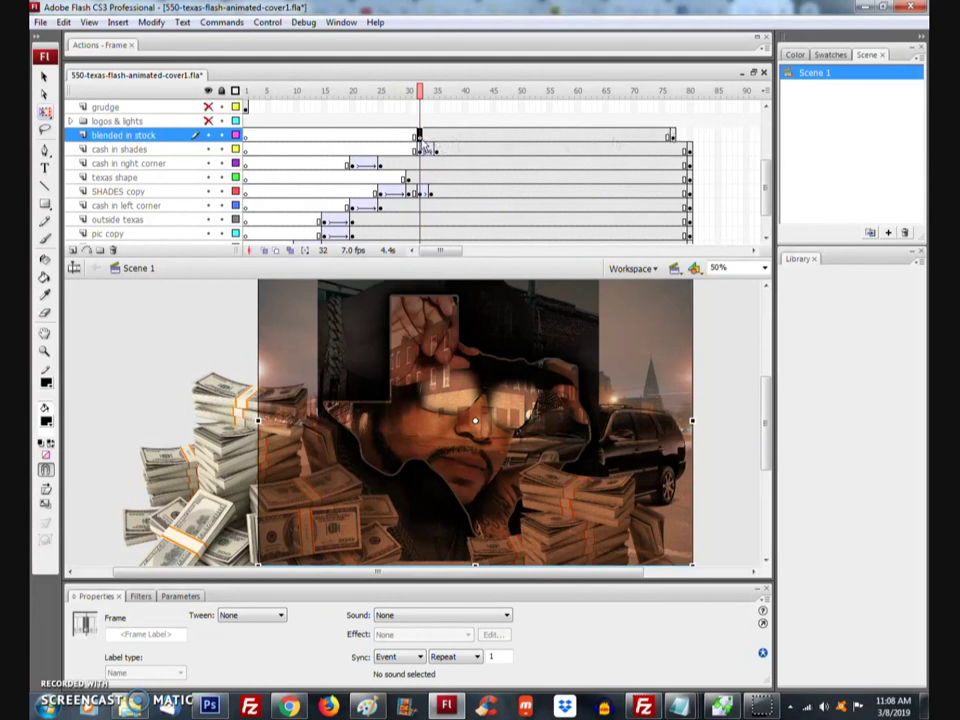
left_click(436, 136)
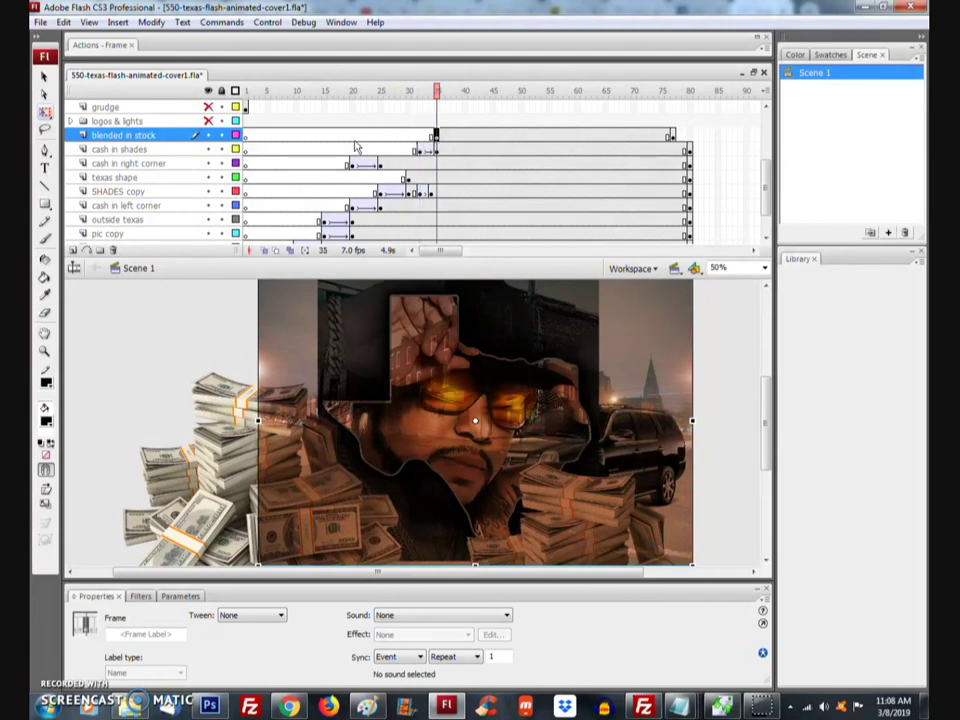
left_click(247, 134)
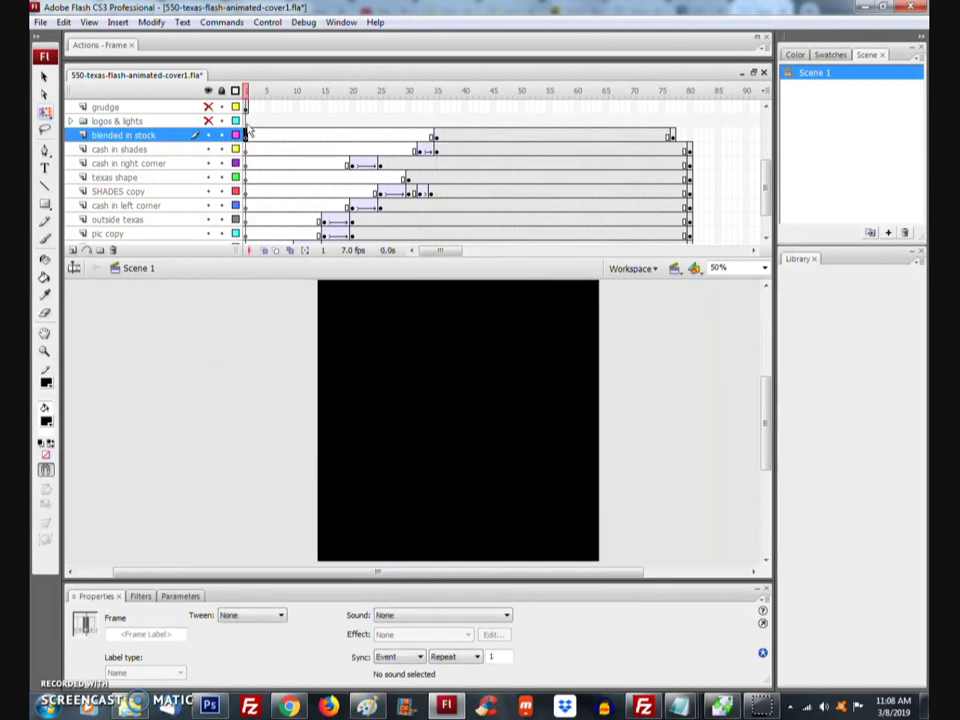
key("Return")
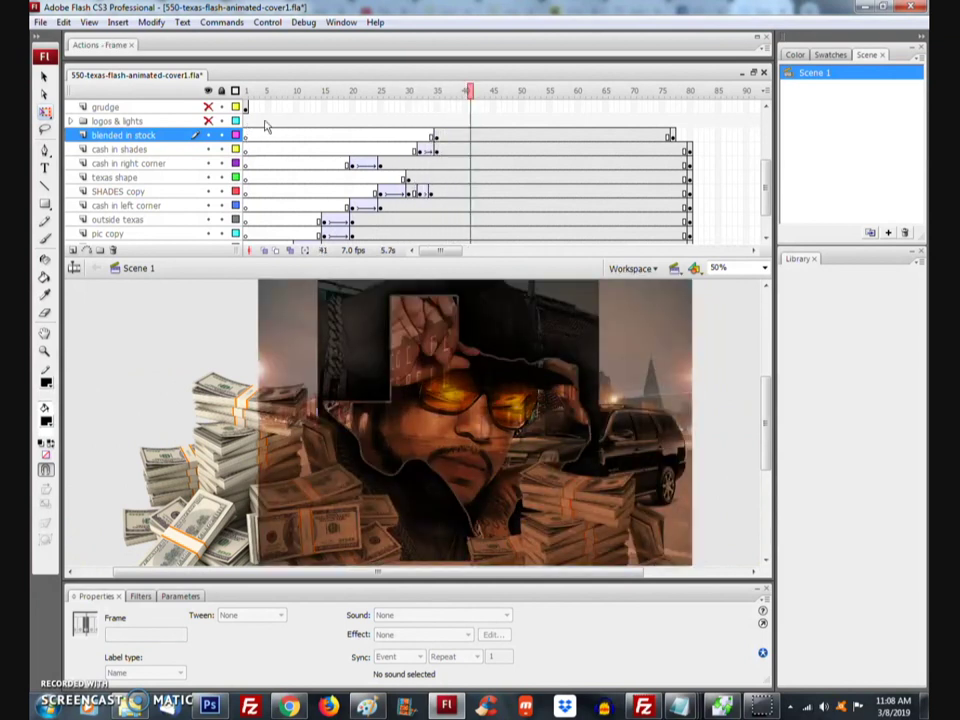
left_click(247, 136)
key("Return")
Step: Add a keyframe at frame 39 and a motion tween from frame 35 on the overlay
left_click(435, 137)
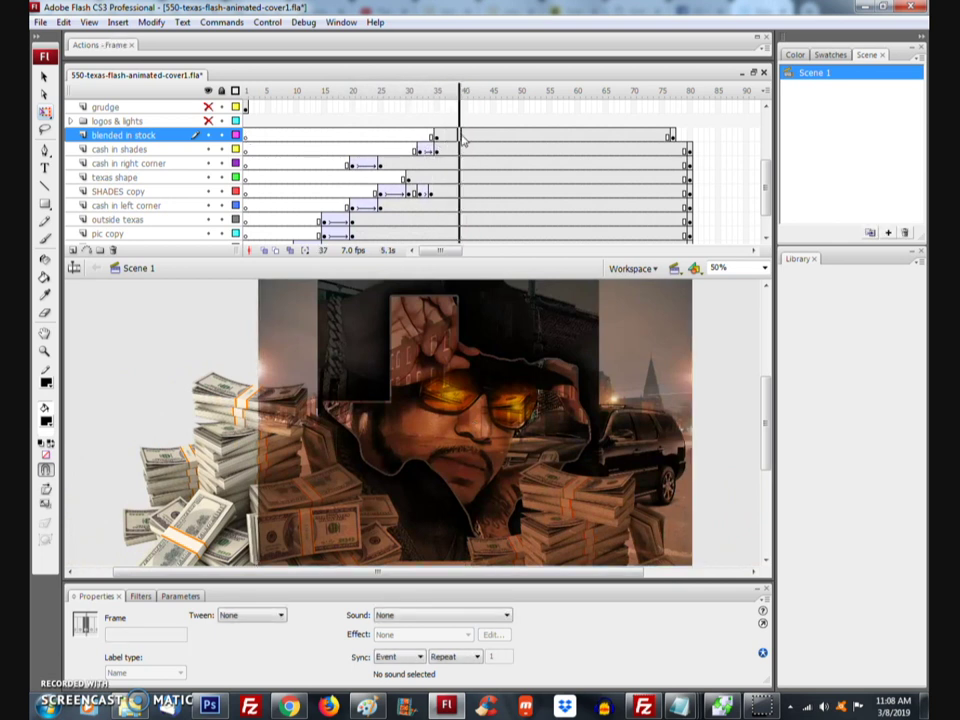
left_click(459, 137)
right_click(459, 135)
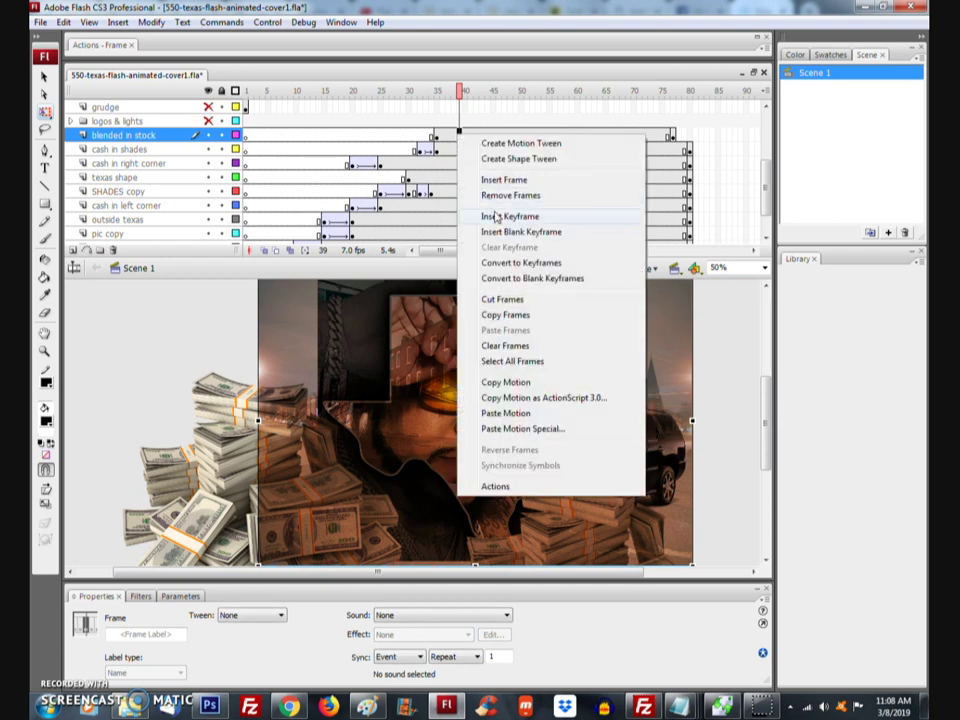
left_click(494, 216)
right_click(448, 137)
left_click(500, 146)
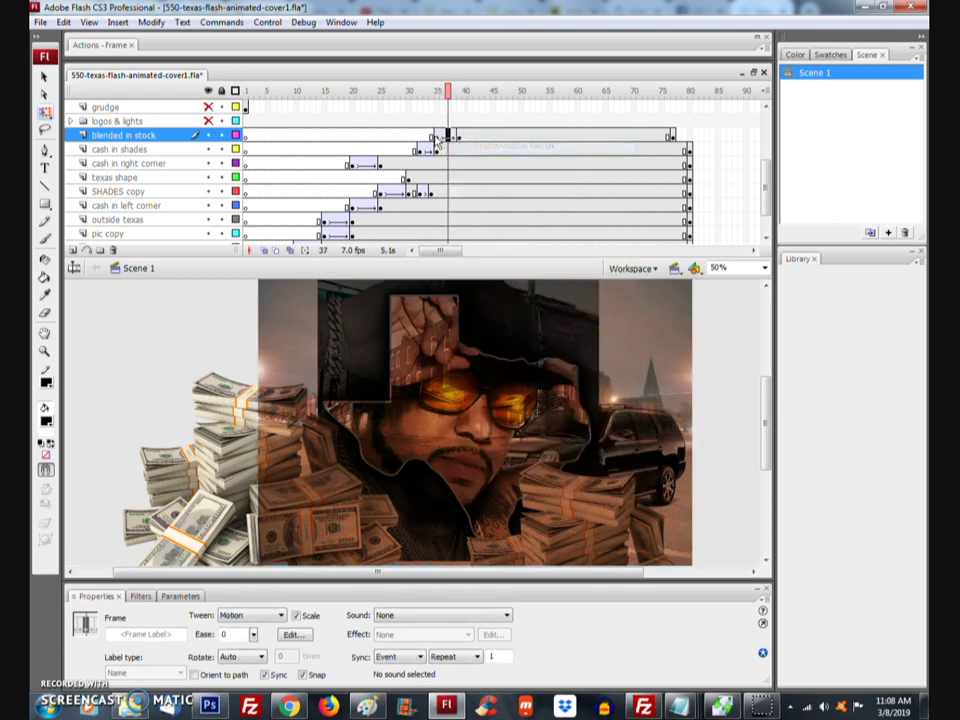
Step: Set the city overlay's Alpha to 0% at frame 35
left_click(436, 136)
left_click(463, 362)
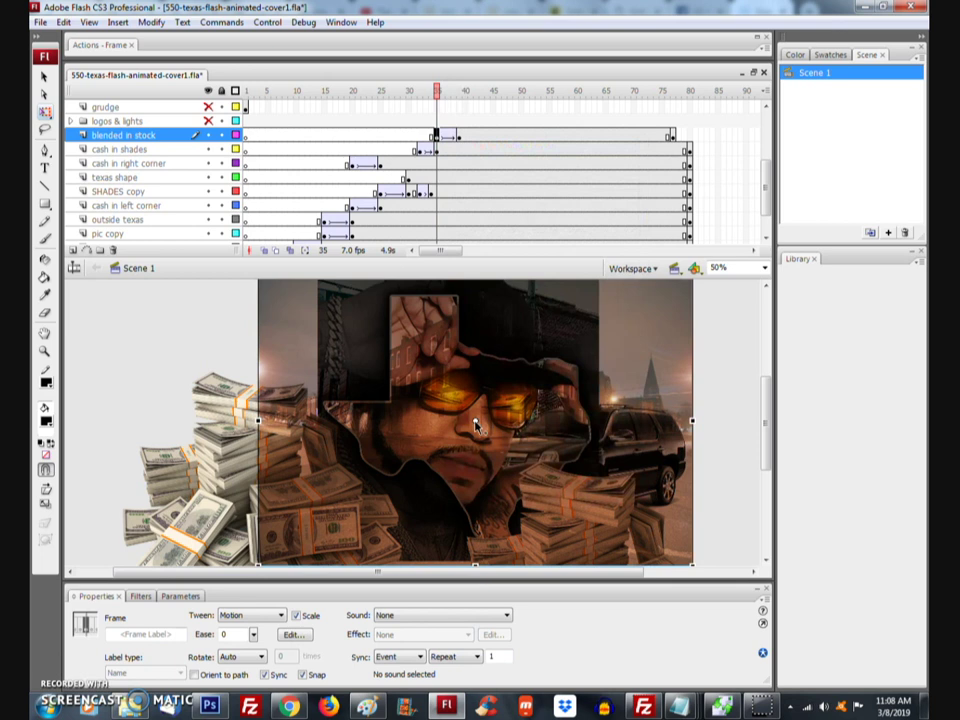
left_click(420, 615)
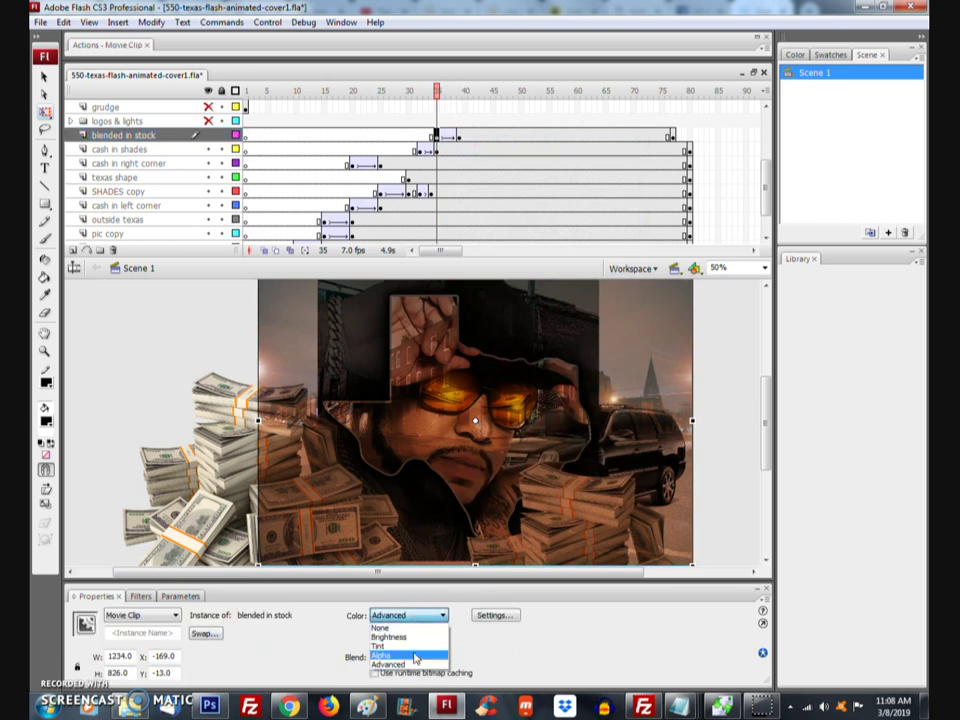
left_click(415, 657)
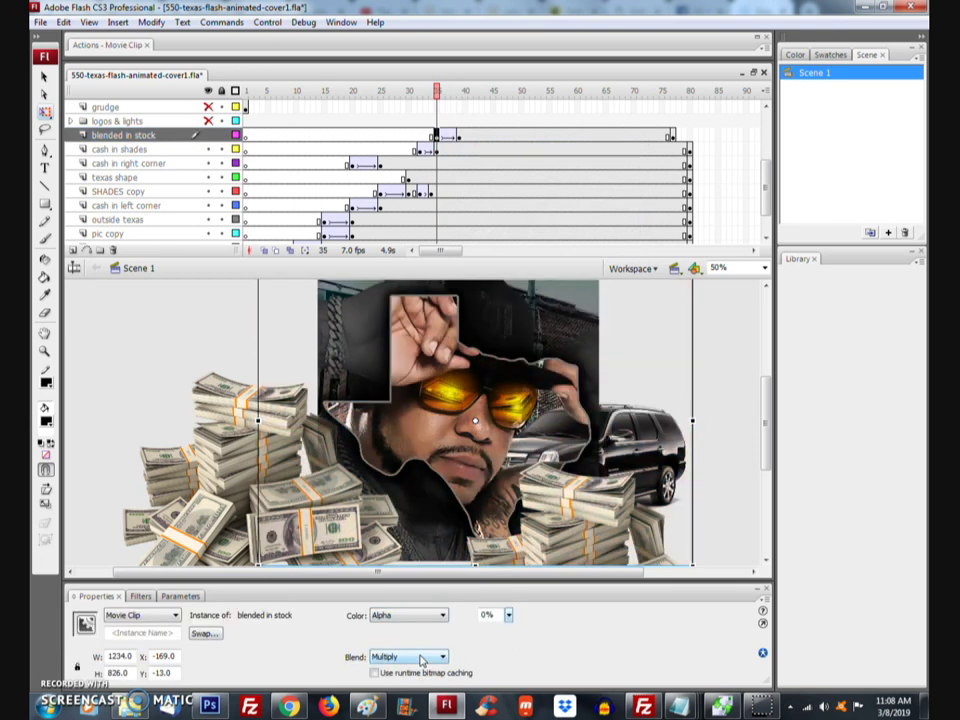
Step: Replay the fade from frame 1 and save the cover file
left_click(245, 137)
key("Return")
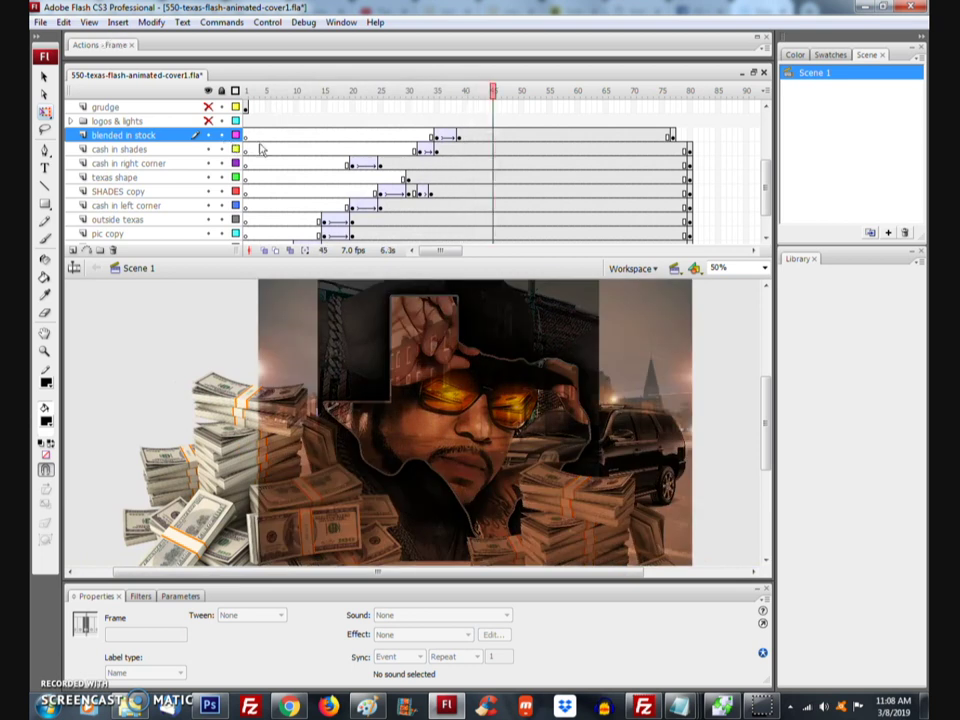
left_click(247, 135)
key("Return")
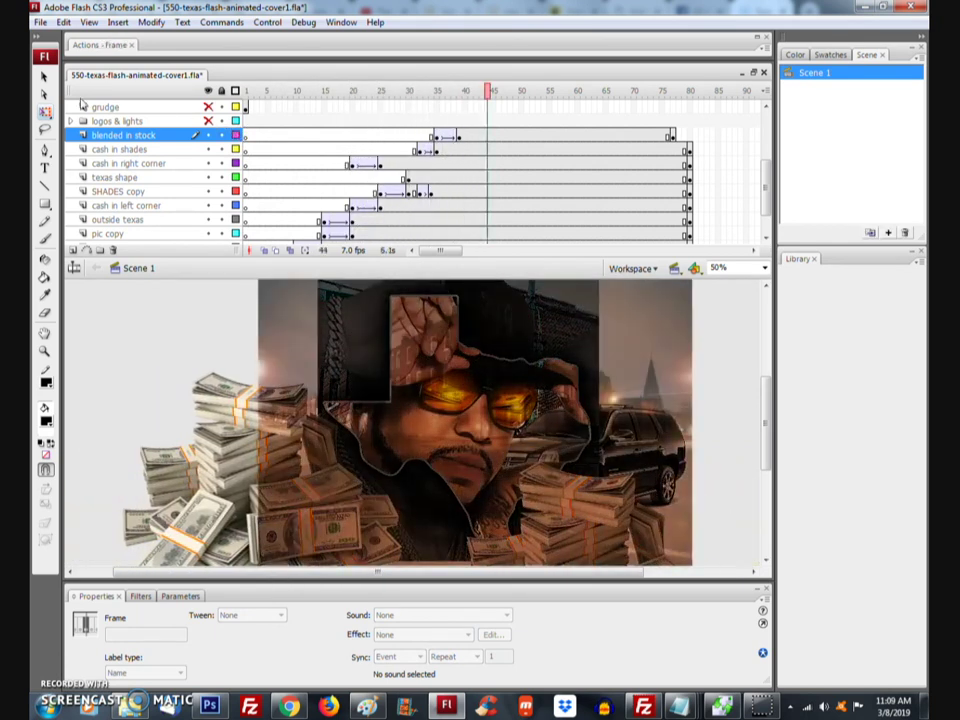
left_click(40, 22)
left_click(60, 150)
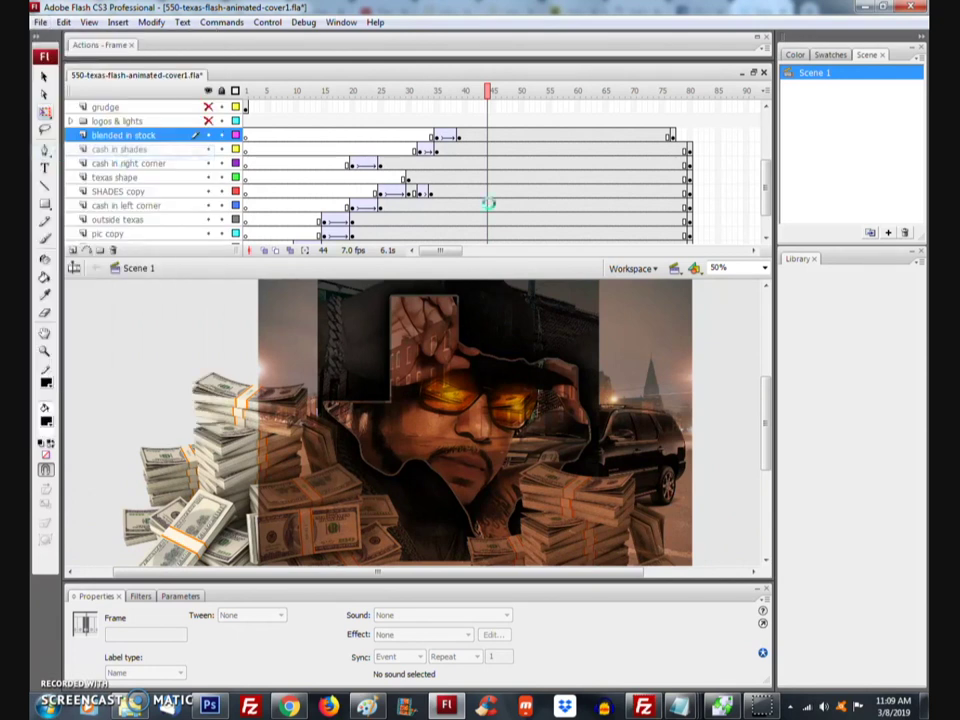
Step: Expand the logos & lights folder, extend its layers to frame 40, and show them
left_click(70, 121)
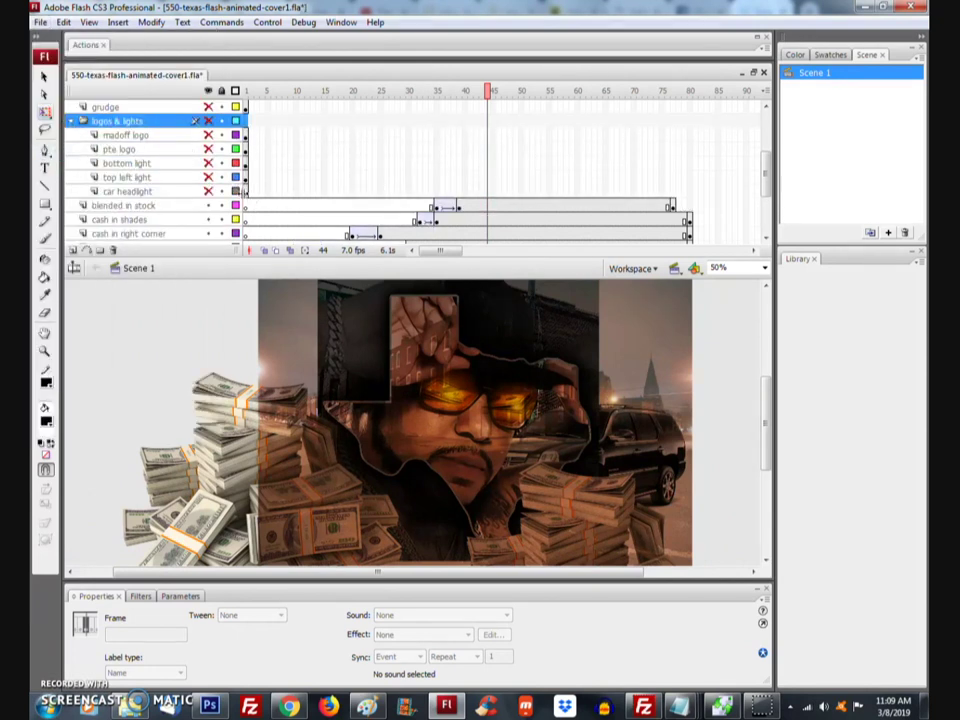
left_click(125, 134)
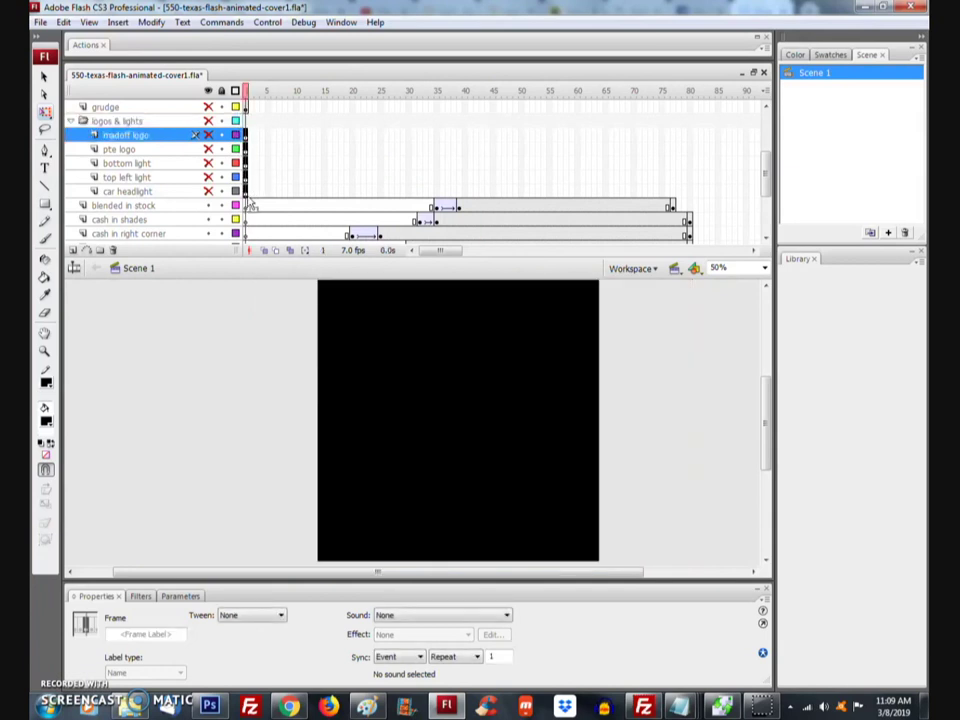
left_click_drag(250, 204, 469, 197)
left_click(210, 121)
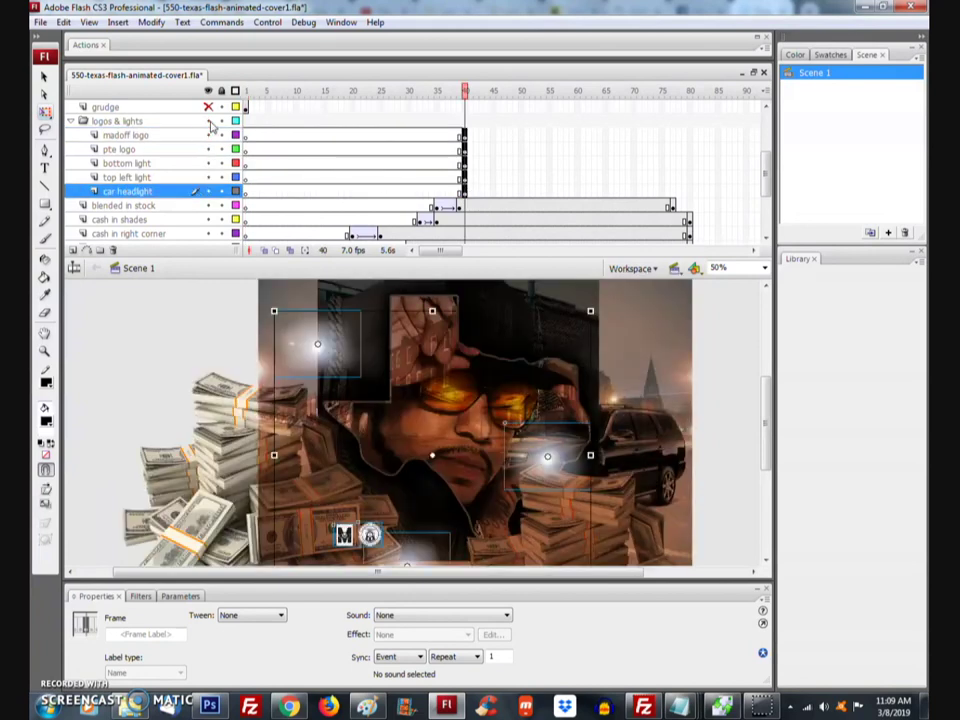
mouse_move(765, 416)
left_mouse_down()
mouse_move(765, 433)
mouse_move(768, 420)
left_mouse_up()
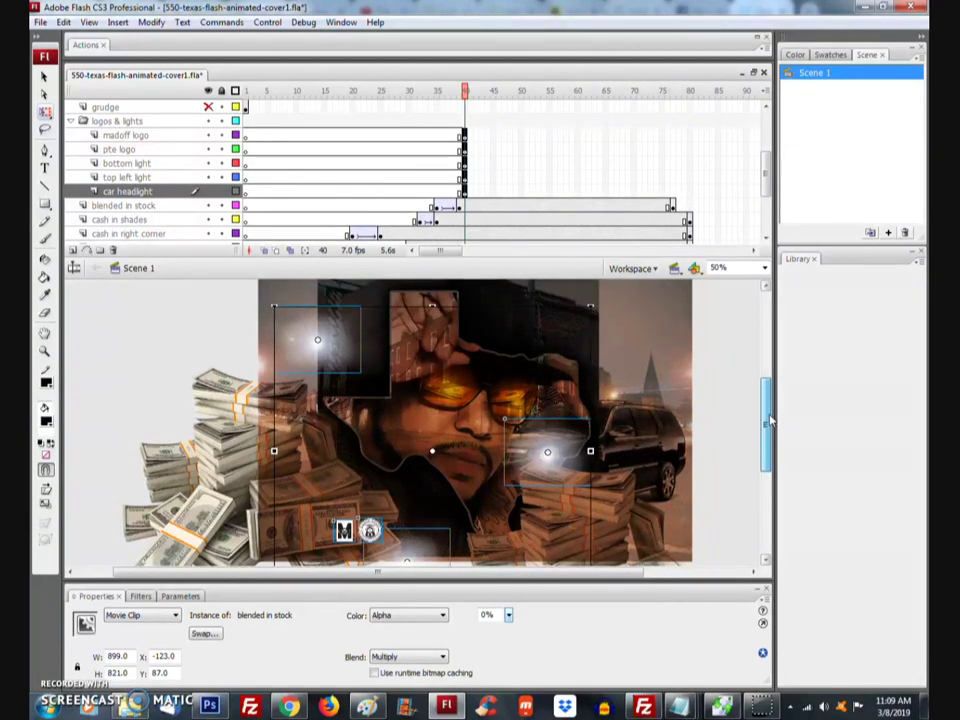
Step: Add a keyframe at frame 43 and a motion tween on the car headlight layer
left_click(463, 191)
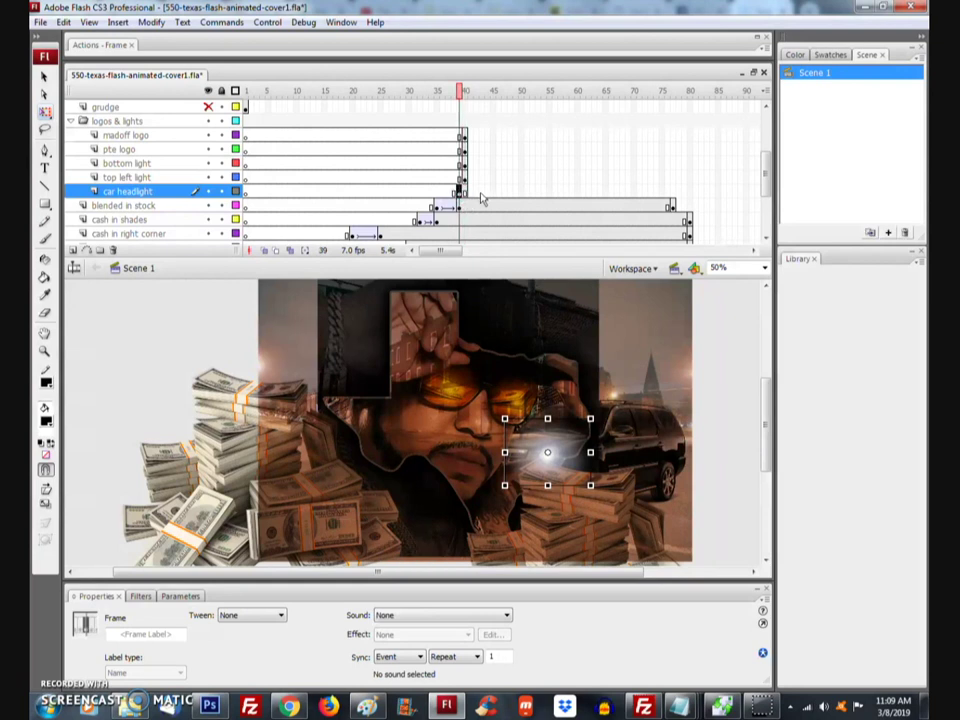
left_click(482, 194)
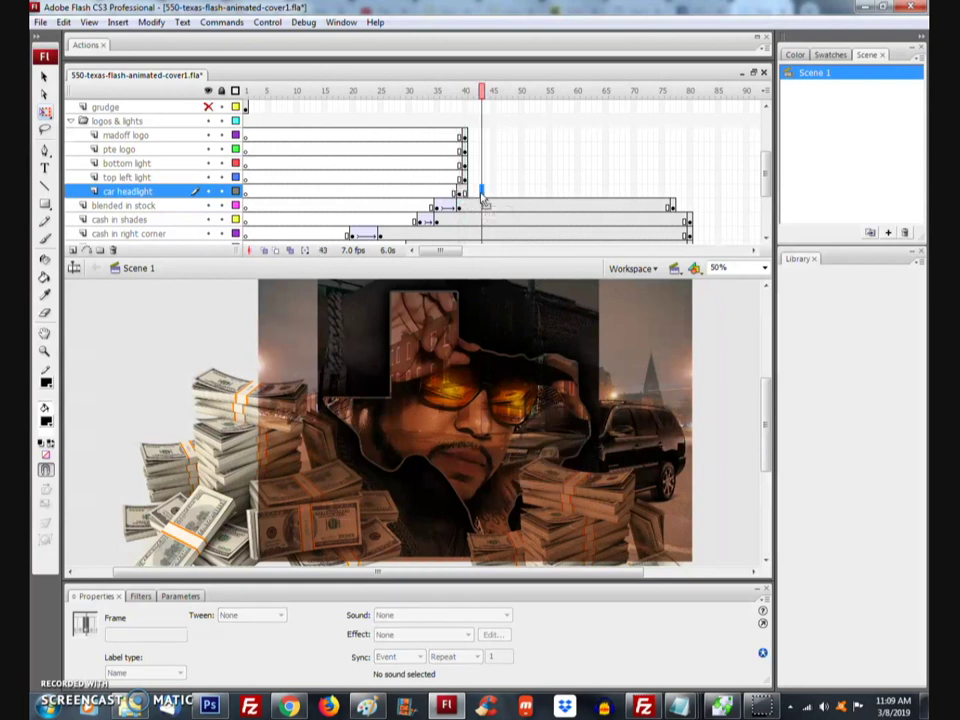
right_click(484, 196)
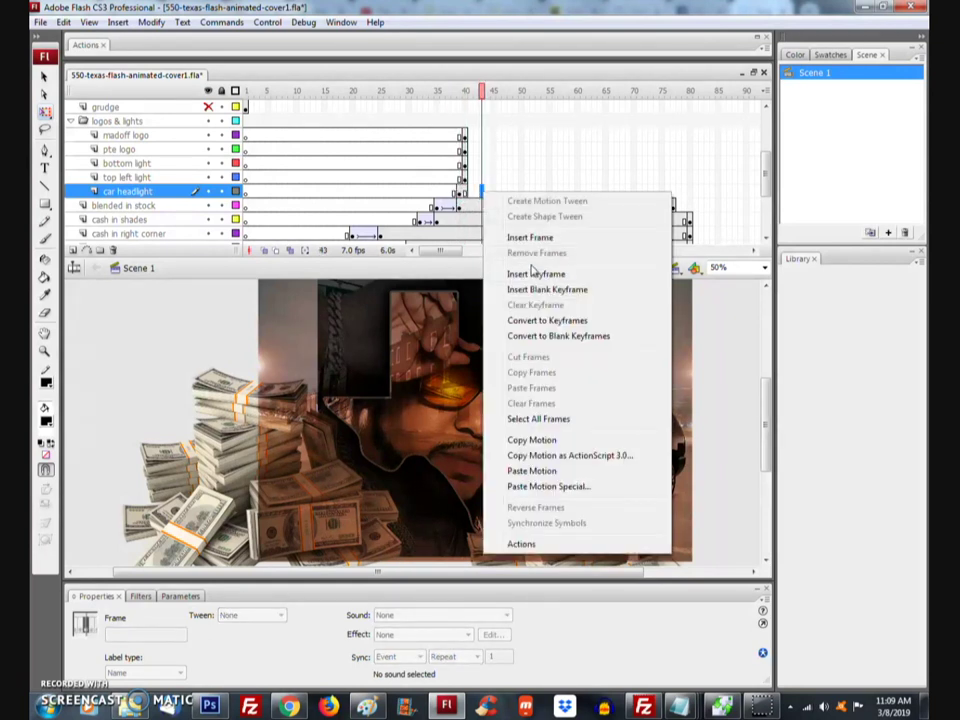
left_click(537, 274)
left_click(469, 192)
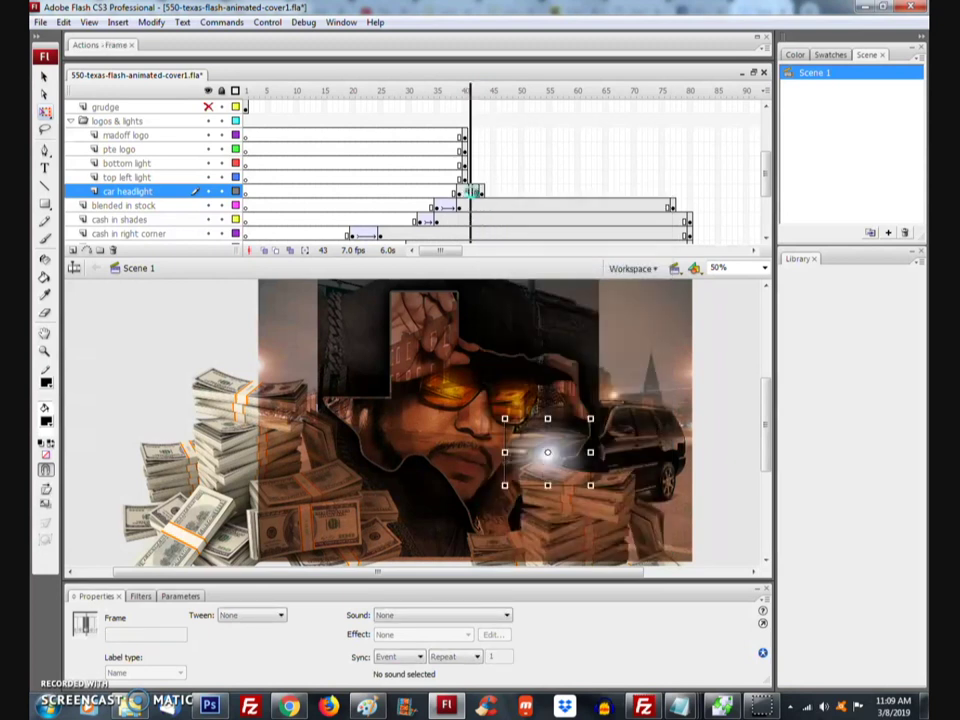
right_click(470, 193)
left_click(505, 202)
Step: Set the headlight glow's Alpha to 0% at frame 39
left_click(459, 191)
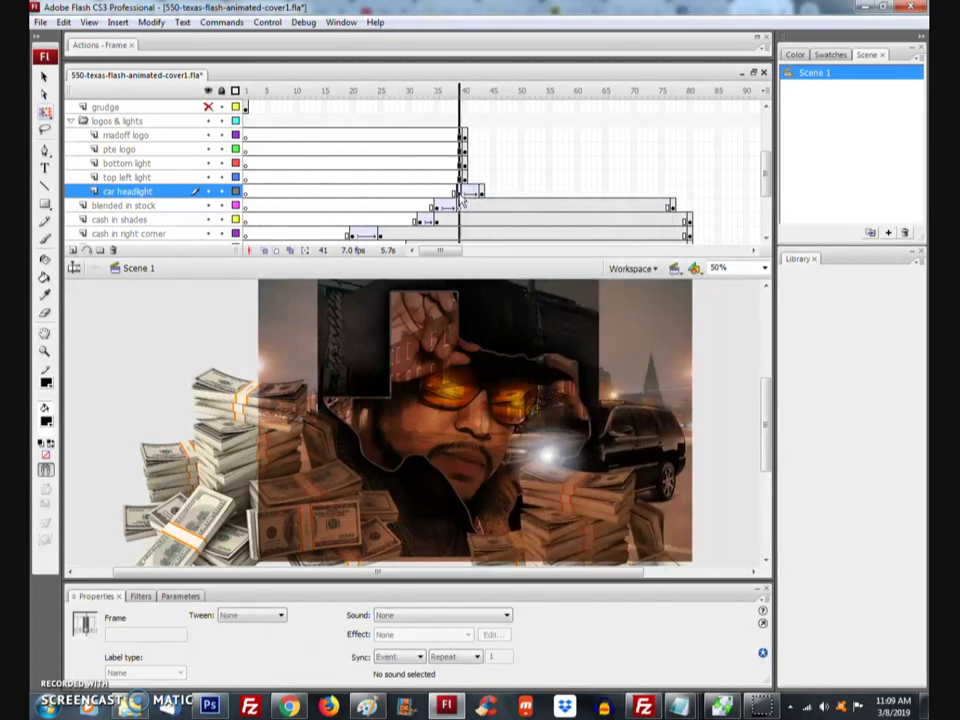
left_click(547, 452)
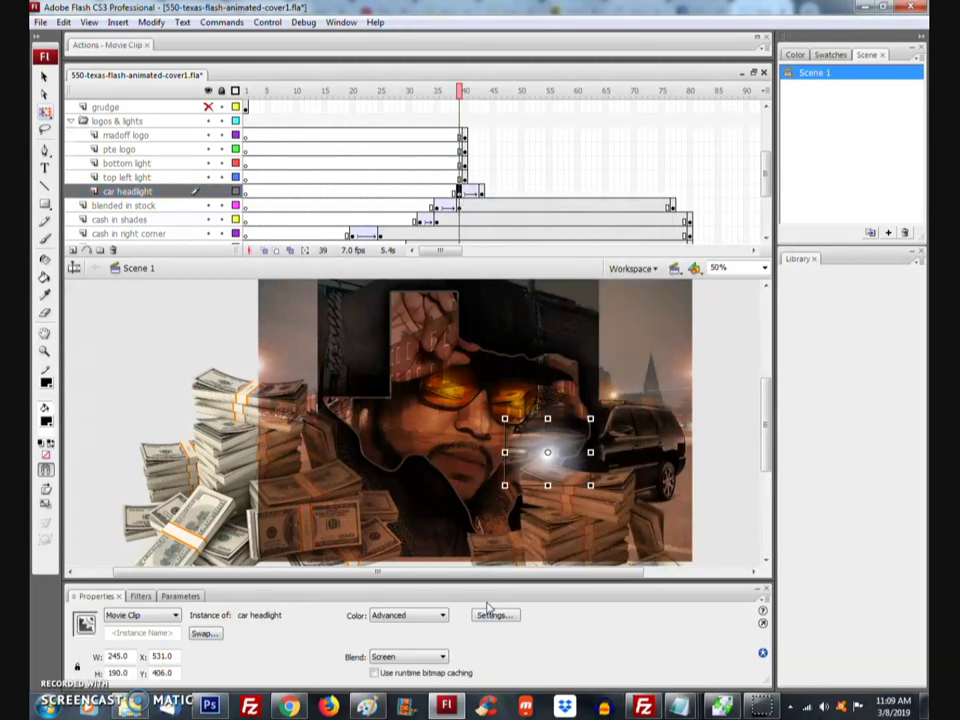
left_click(430, 616)
left_click(436, 655)
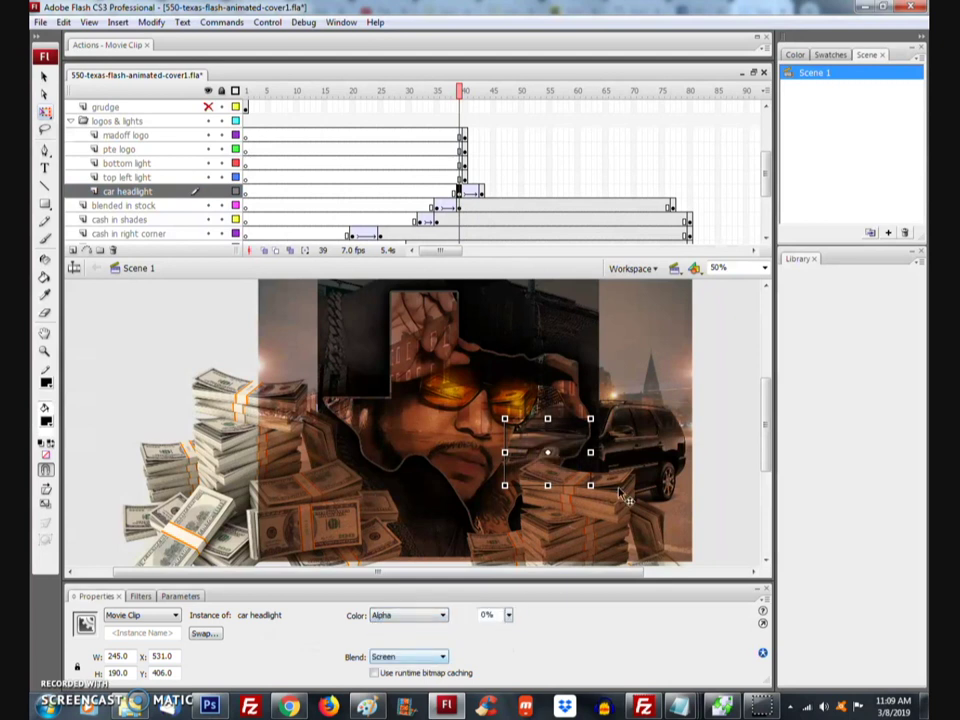
Step: Add keyframes at frame 80 on both car headlight and blended in stock
left_click(689, 191)
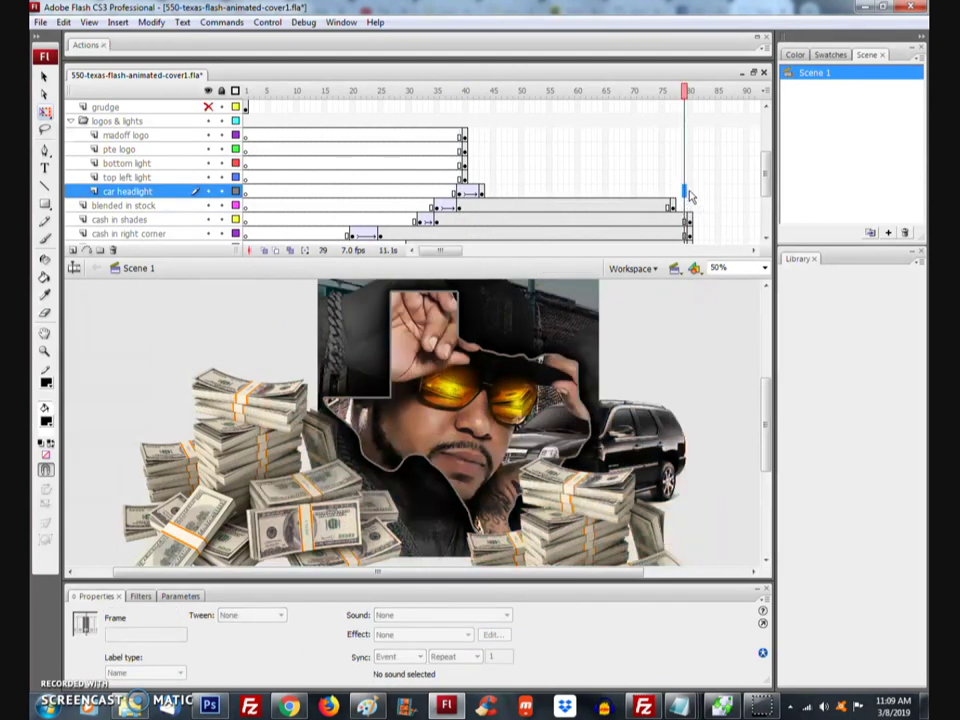
right_click(689, 191)
left_click(740, 272)
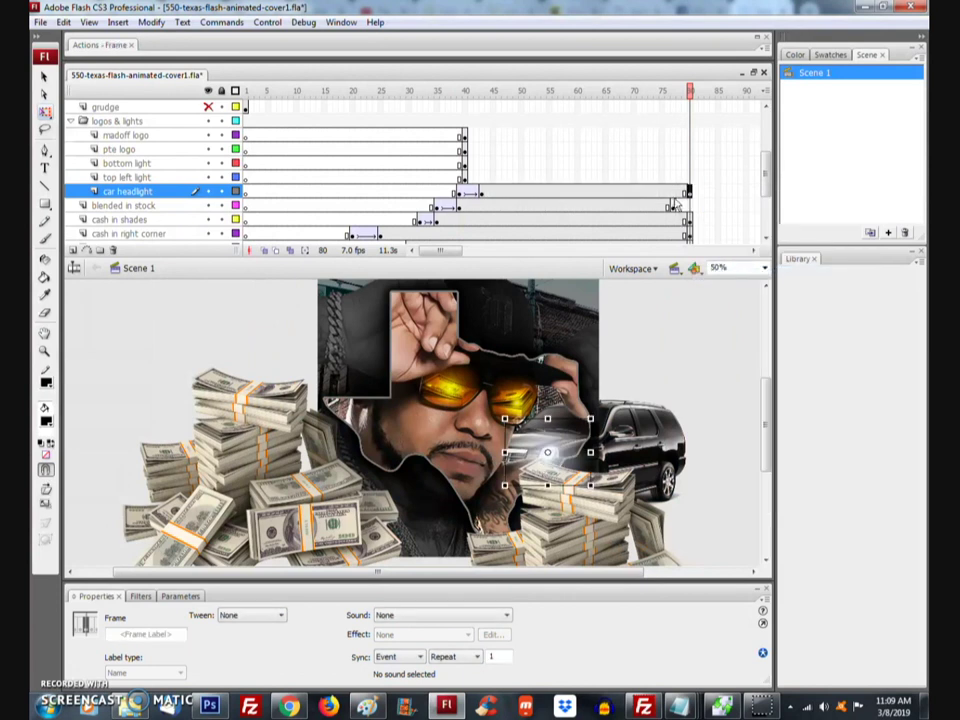
left_click(671, 205)
left_click(688, 205)
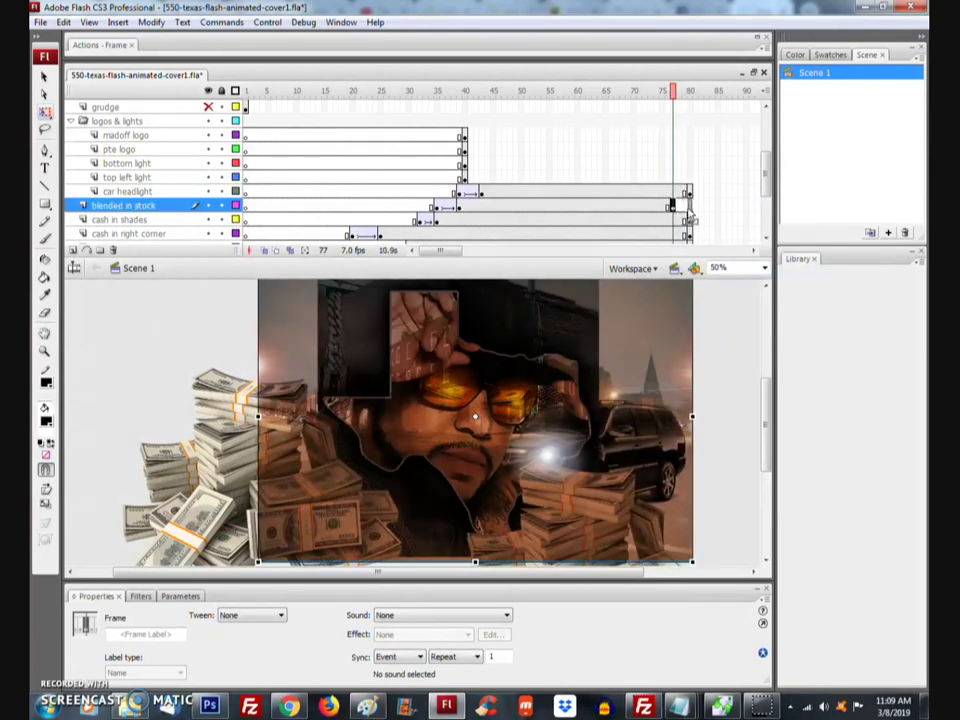
key("F6")
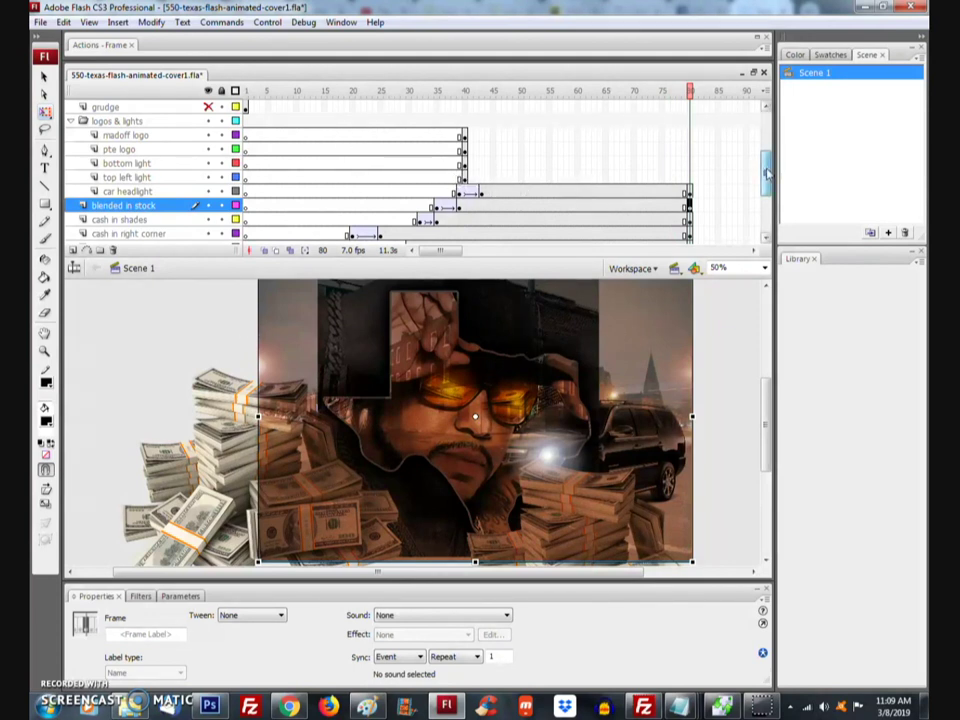
mouse_move(765, 165)
left_mouse_down()
mouse_move(767, 135)
mouse_move(767, 168)
left_mouse_up()
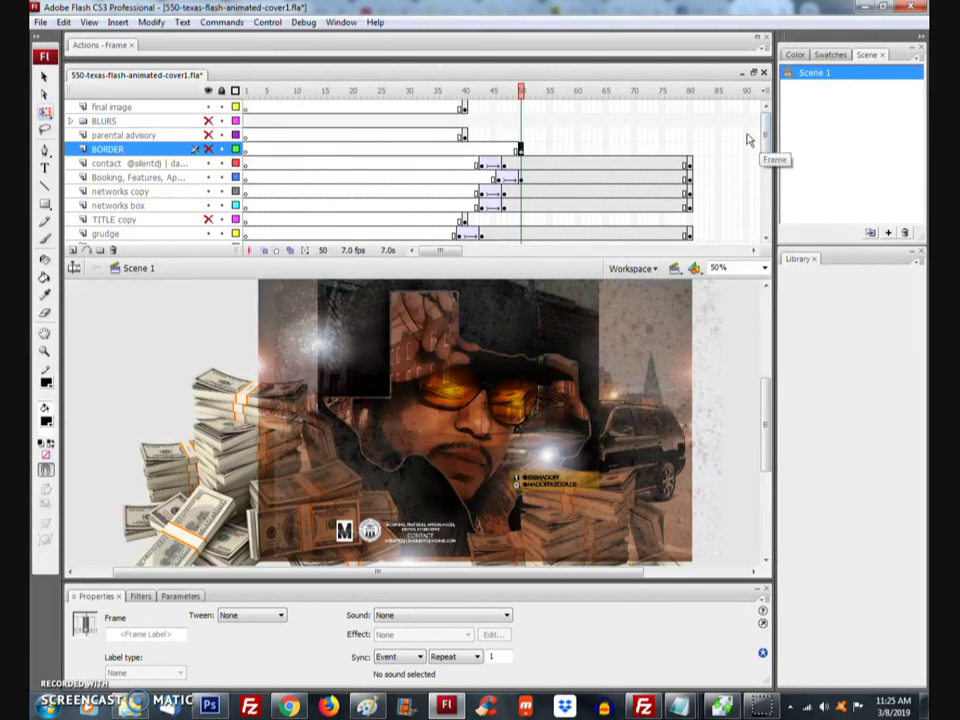
left_click(245, 177)
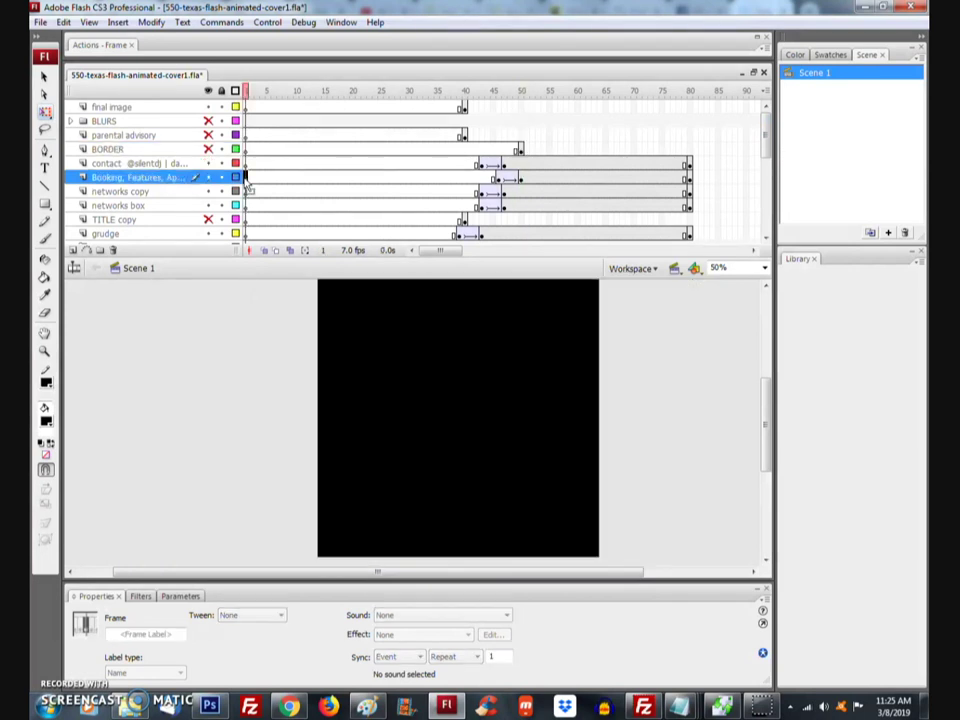
left_click(765, 403)
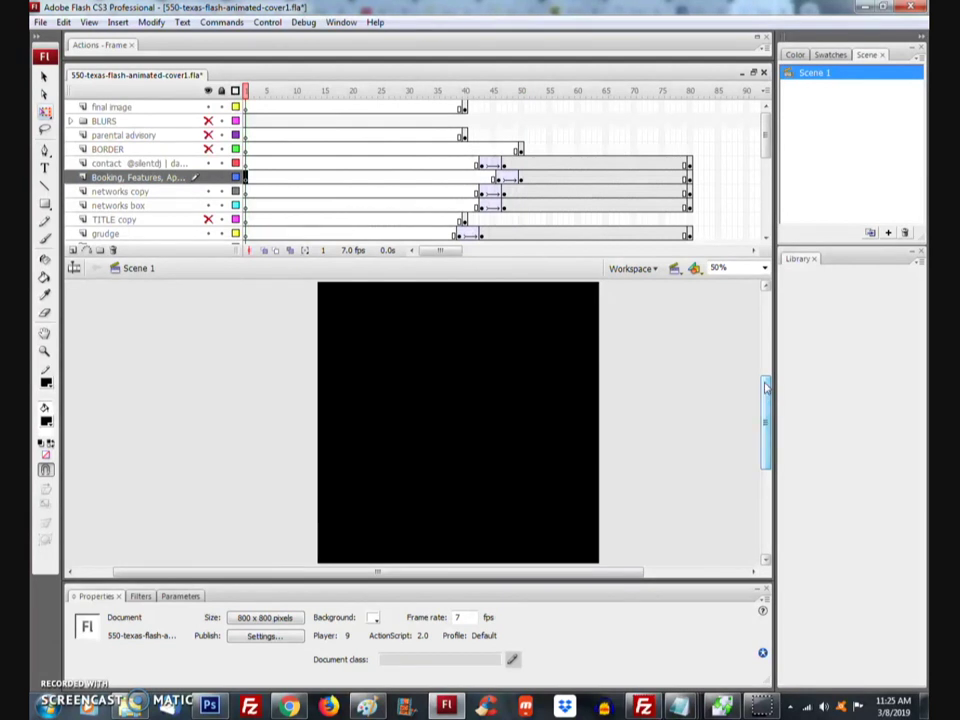
key("Return")
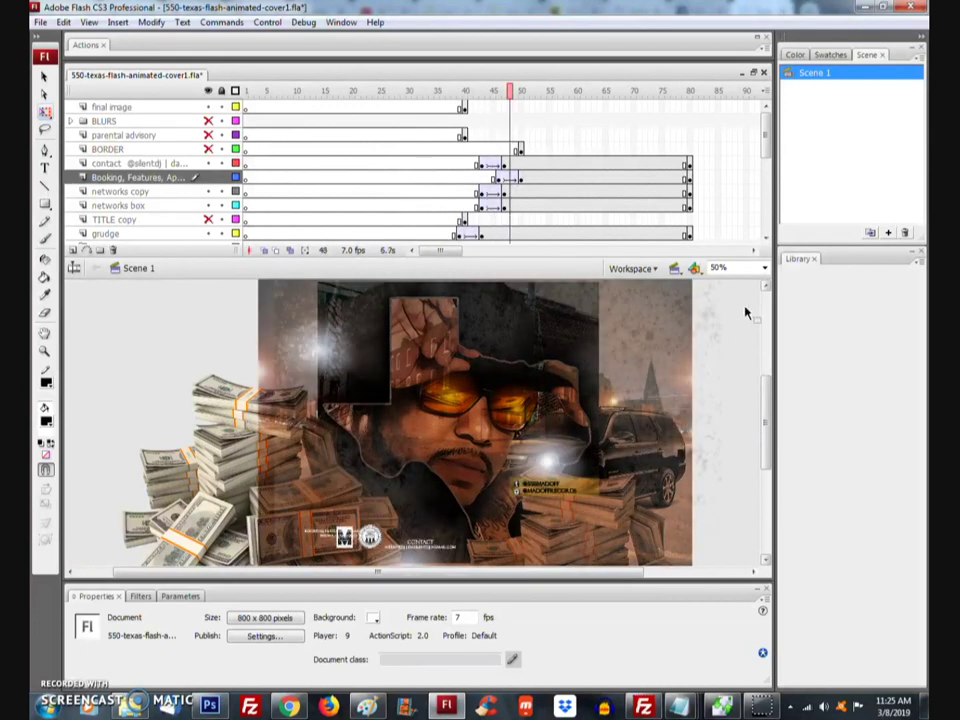
left_click(329, 176)
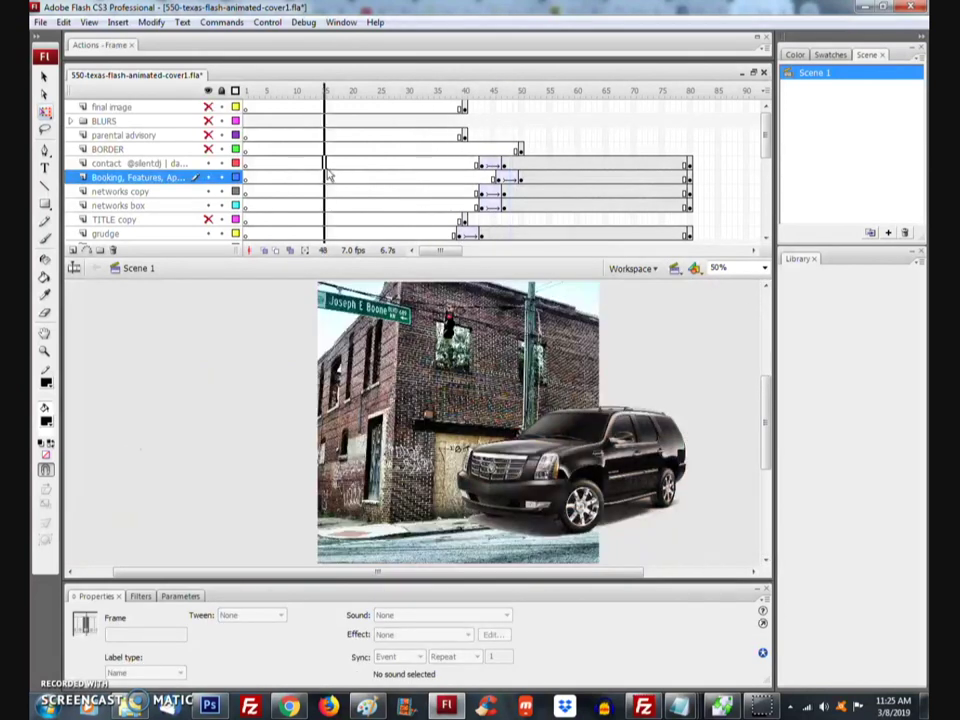
key("Return")
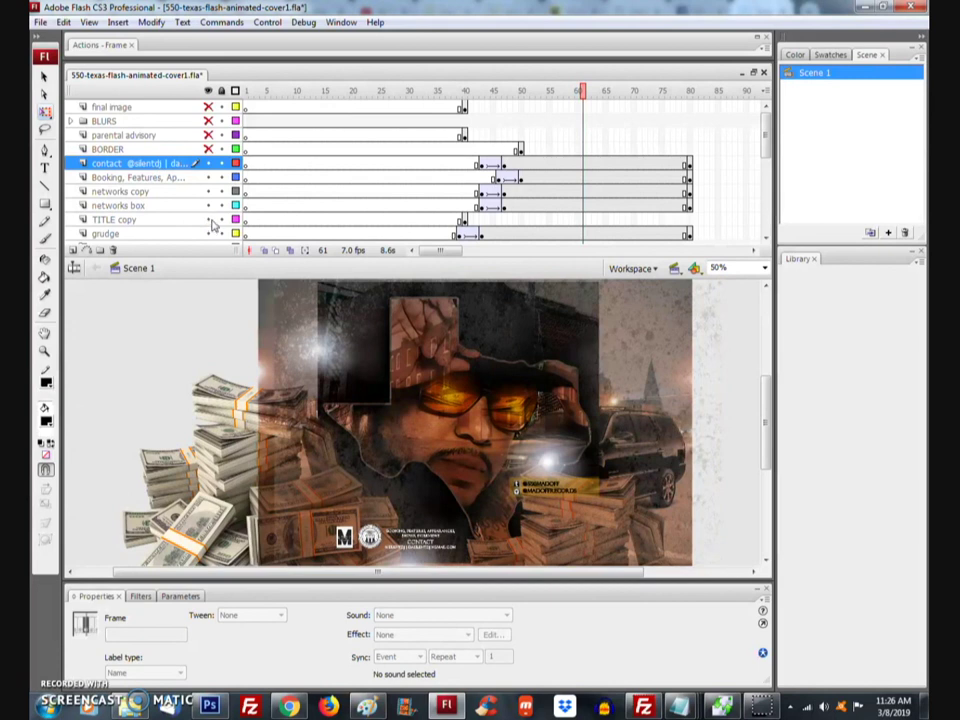
Step: Preview the title, then move its keyframe from frame 40 to frame 47
left_click(465, 220)
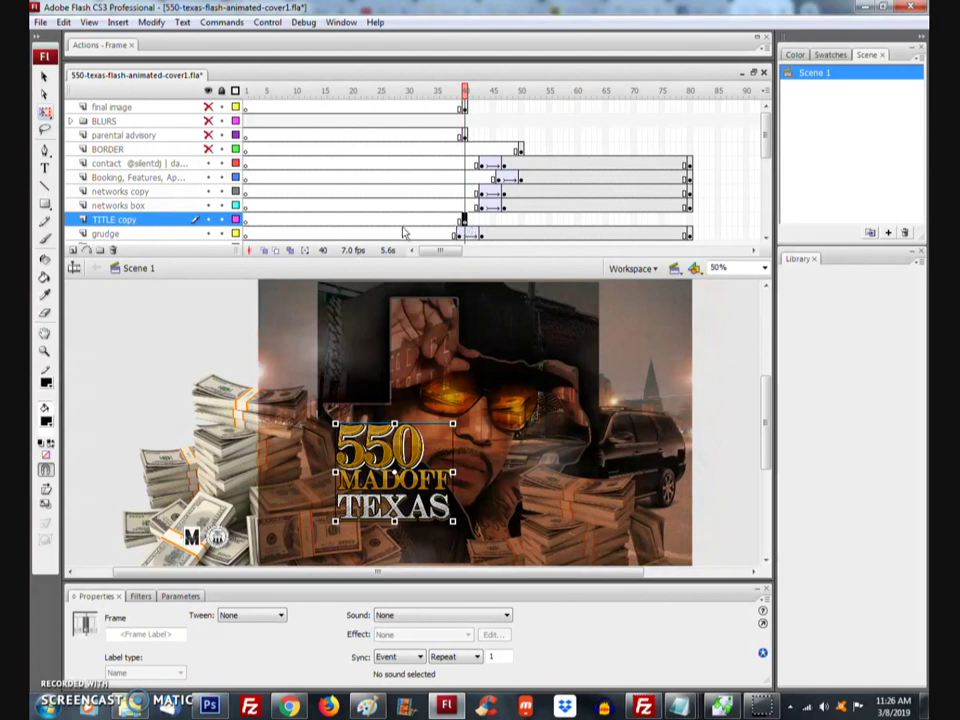
left_click(350, 220)
key("Return")
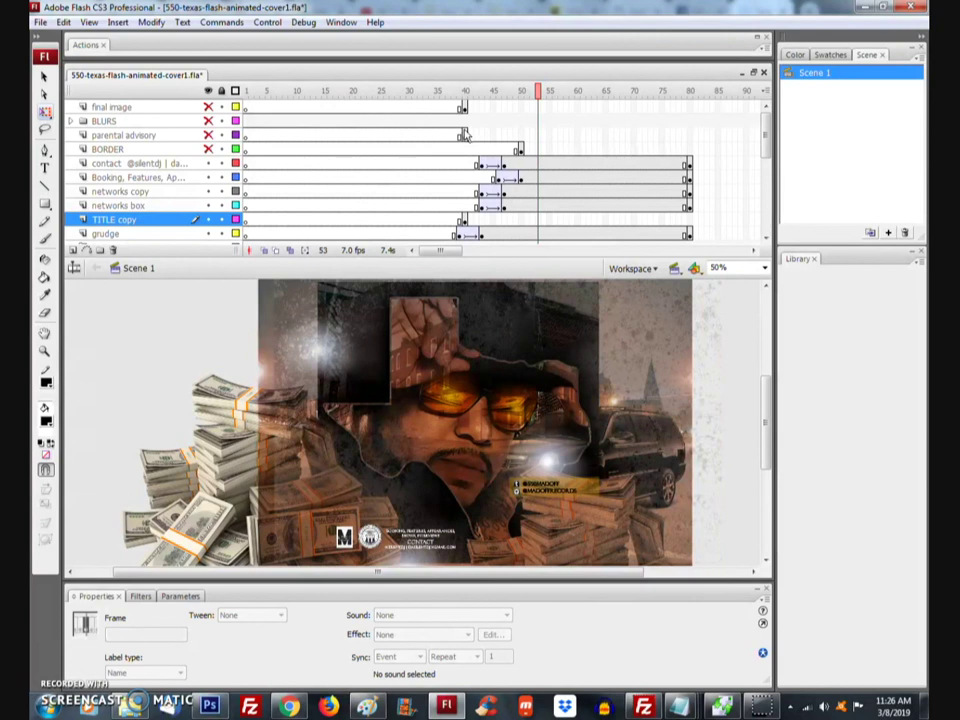
left_click(463, 219)
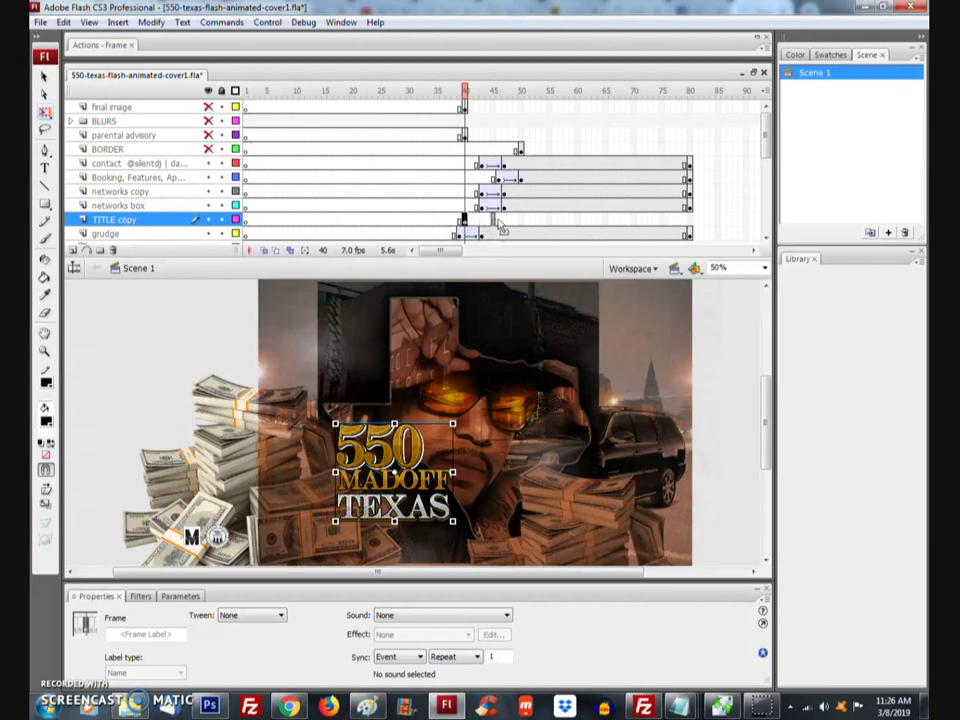
left_click_drag(501, 227, 506, 227)
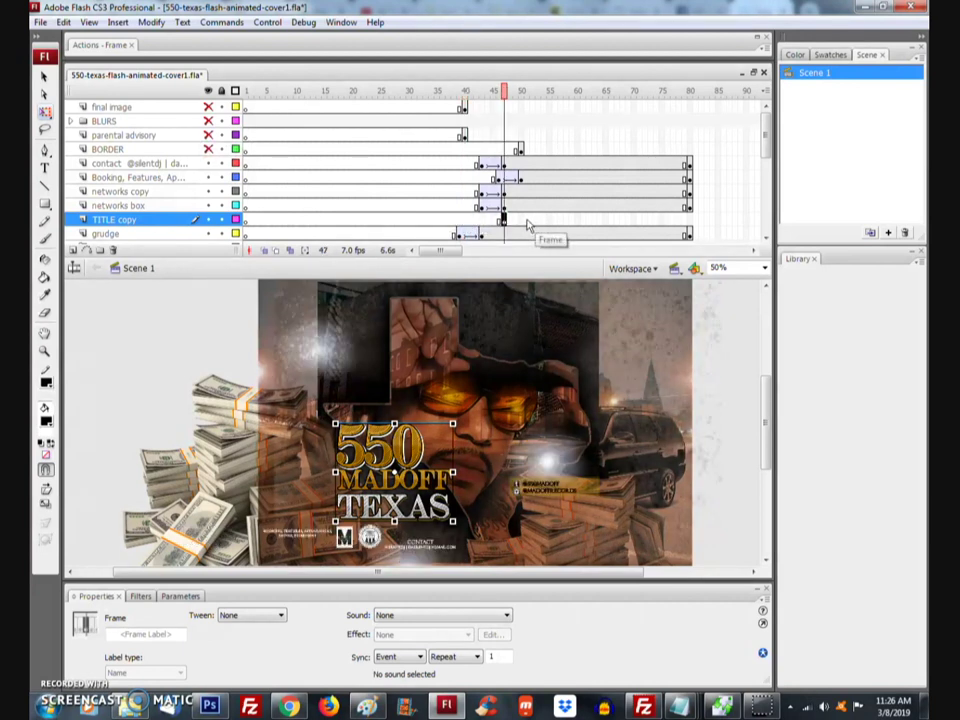
Step: Add a keyframe at frame 52 and a motion tween on TITLE copy
left_click(528, 222)
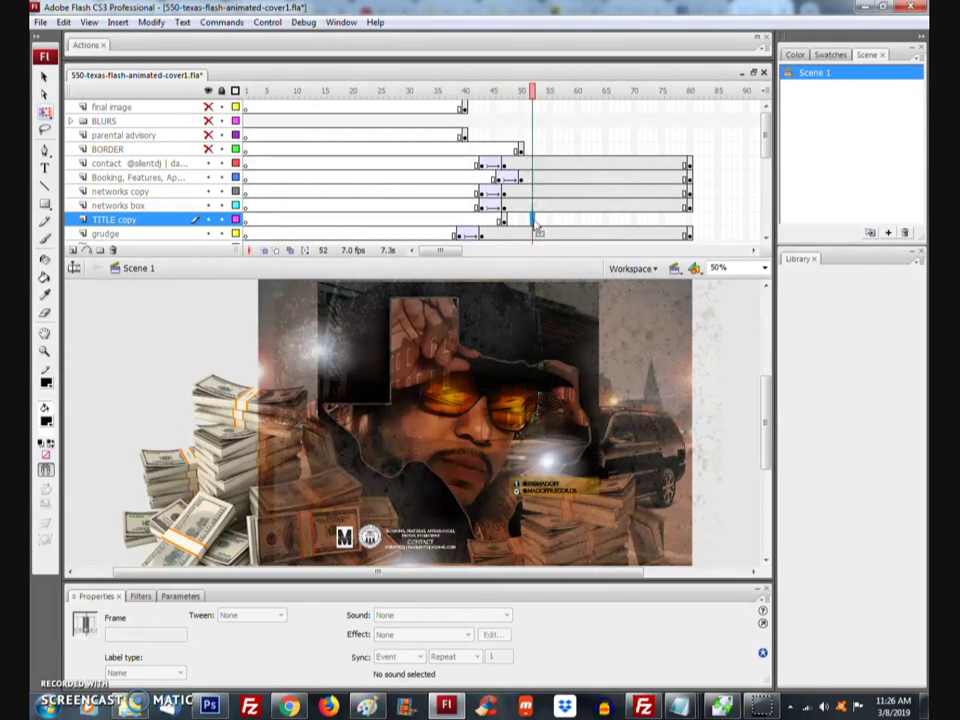
right_click(531, 221)
left_click(584, 302)
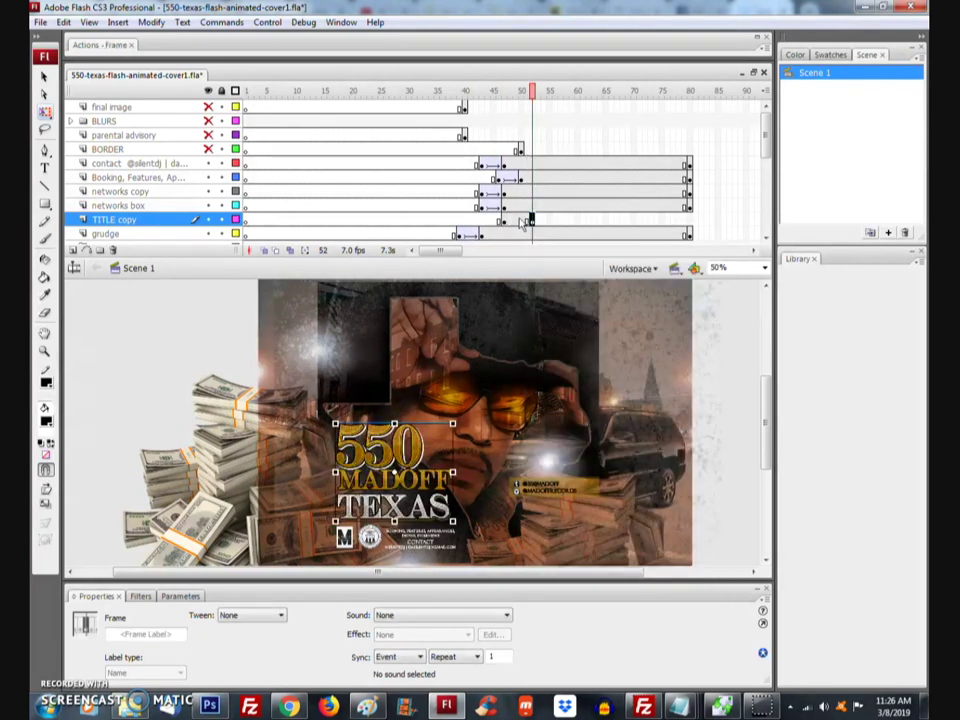
left_click(520, 220)
right_click(521, 221)
left_click(540, 227)
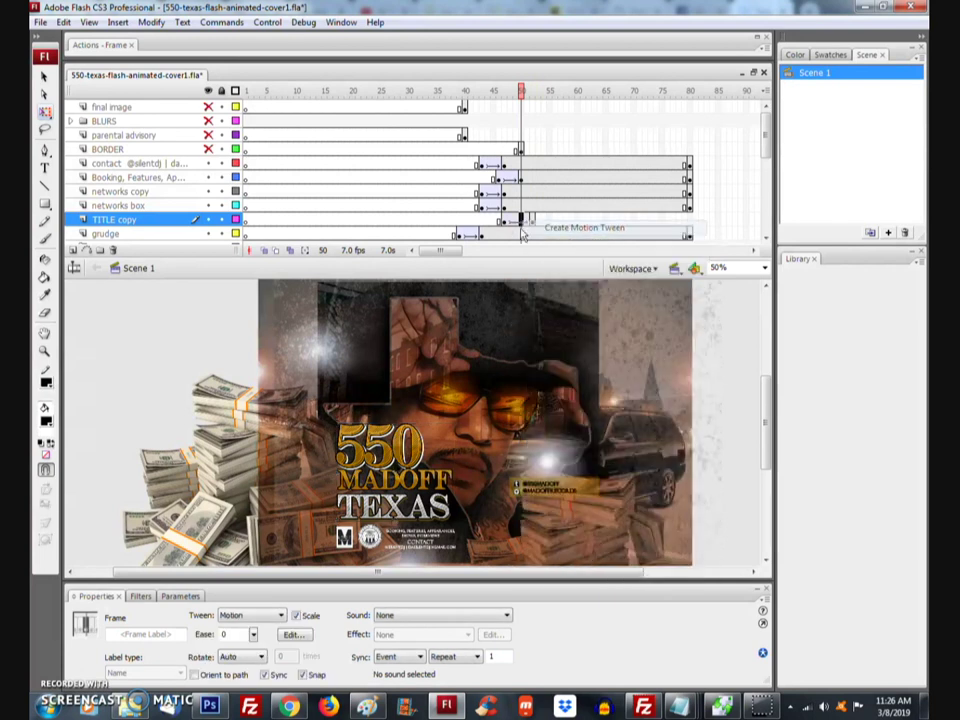
left_click(503, 220)
Step: Add a TITLE copy keyframe at frame 80 and set the stage zoom to 25%
left_click(688, 220)
right_click(688, 220)
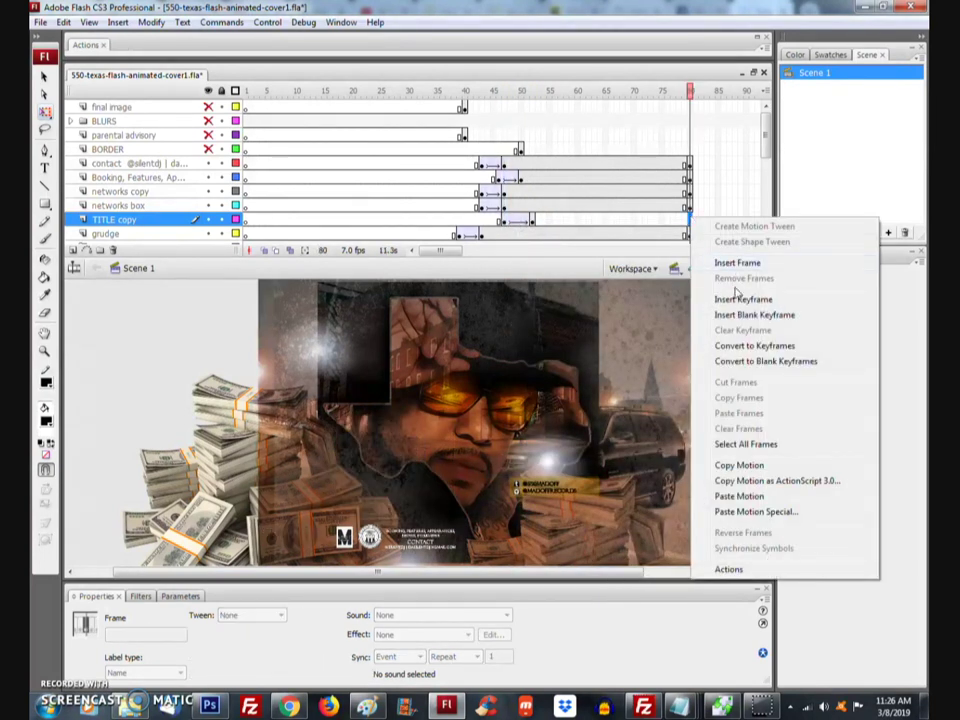
left_click(840, 298)
left_click(503, 220)
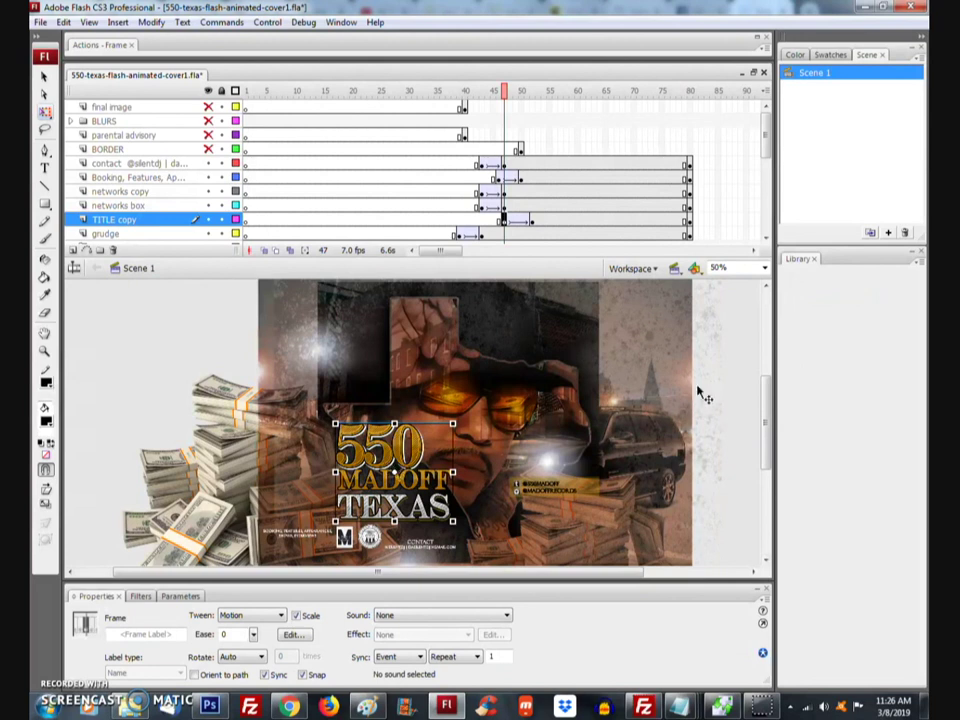
left_click(764, 268)
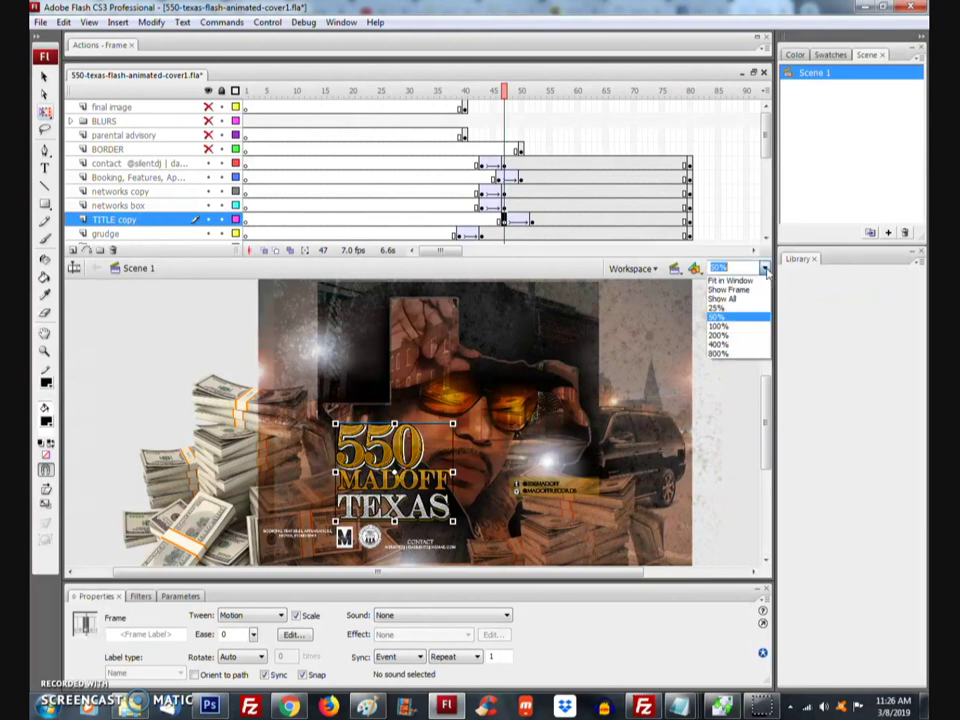
left_click(743, 315)
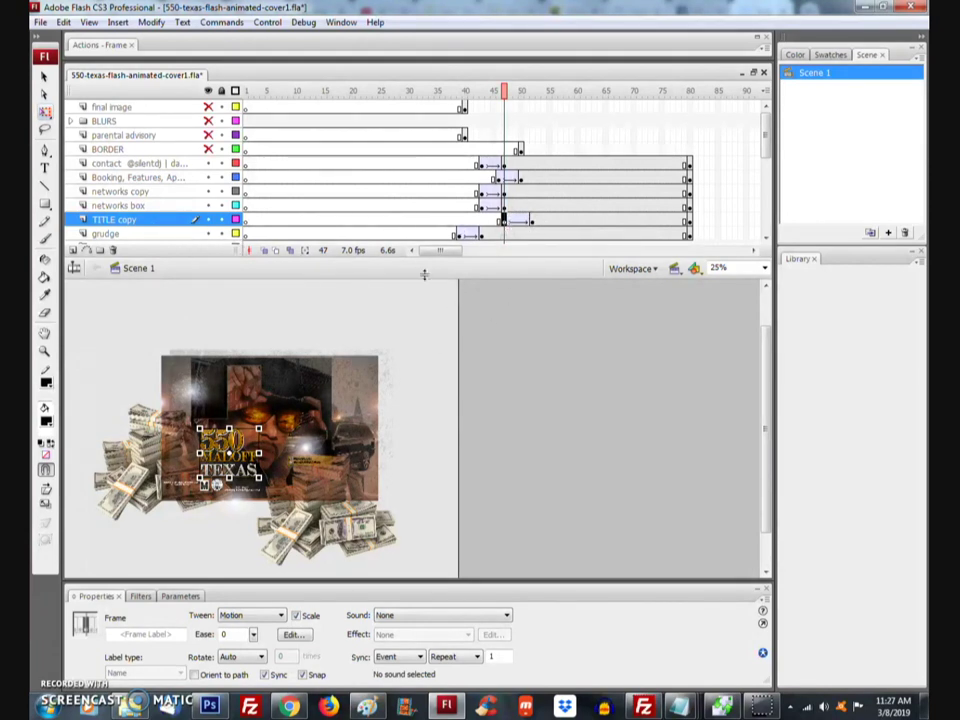
Step: Preview the title animation from frame 20 with the stage zoomed to 50%
left_click_drag(325, 350, 461, 286)
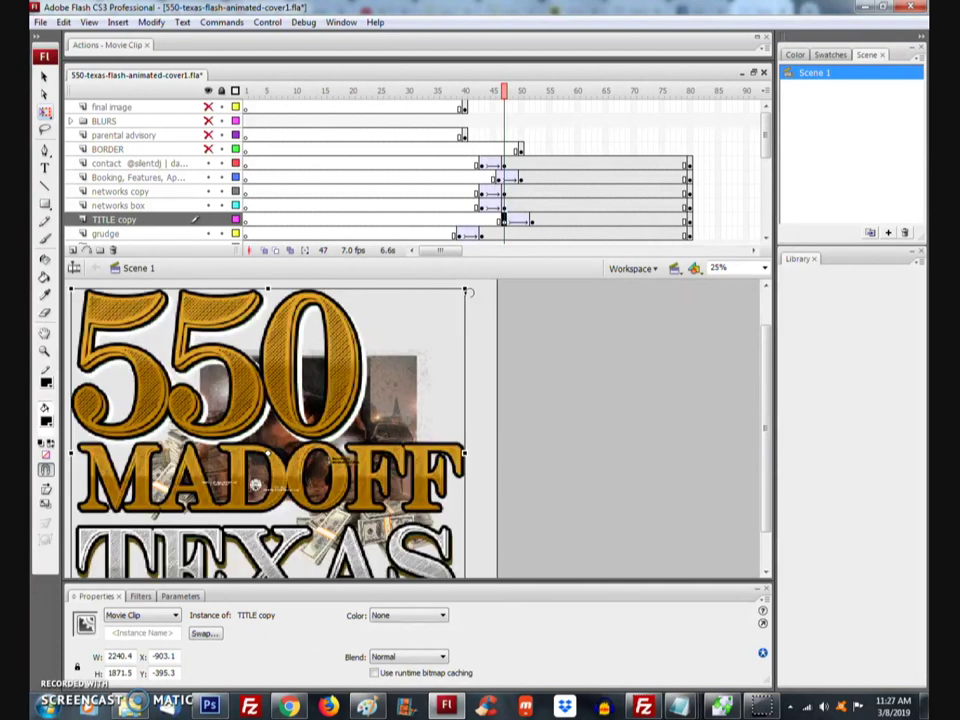
left_click(408, 222)
key("Return")
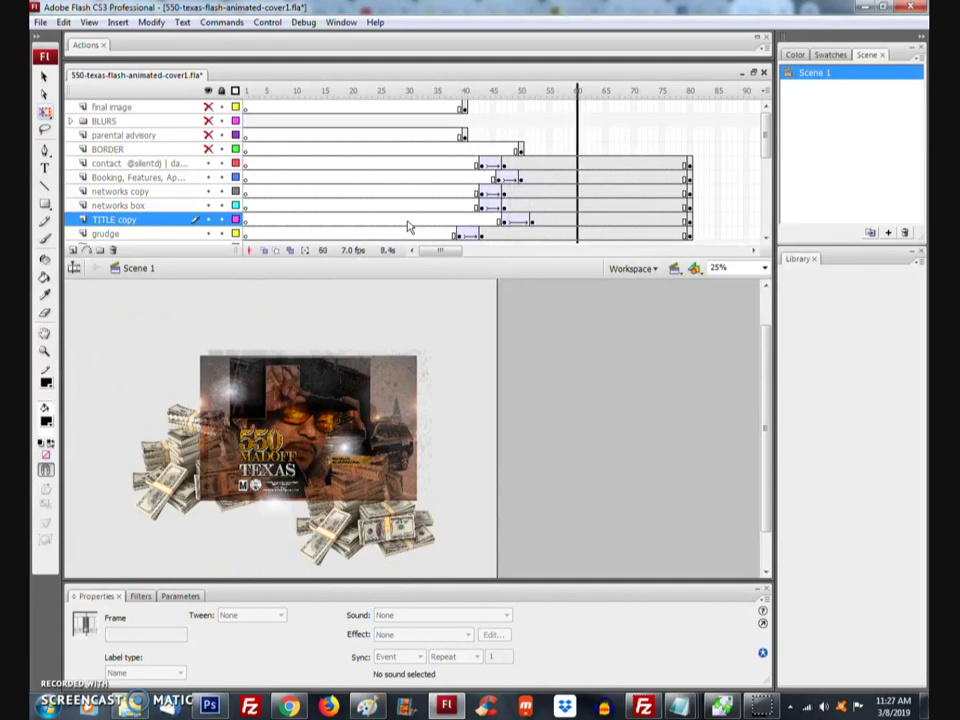
left_click(764, 268)
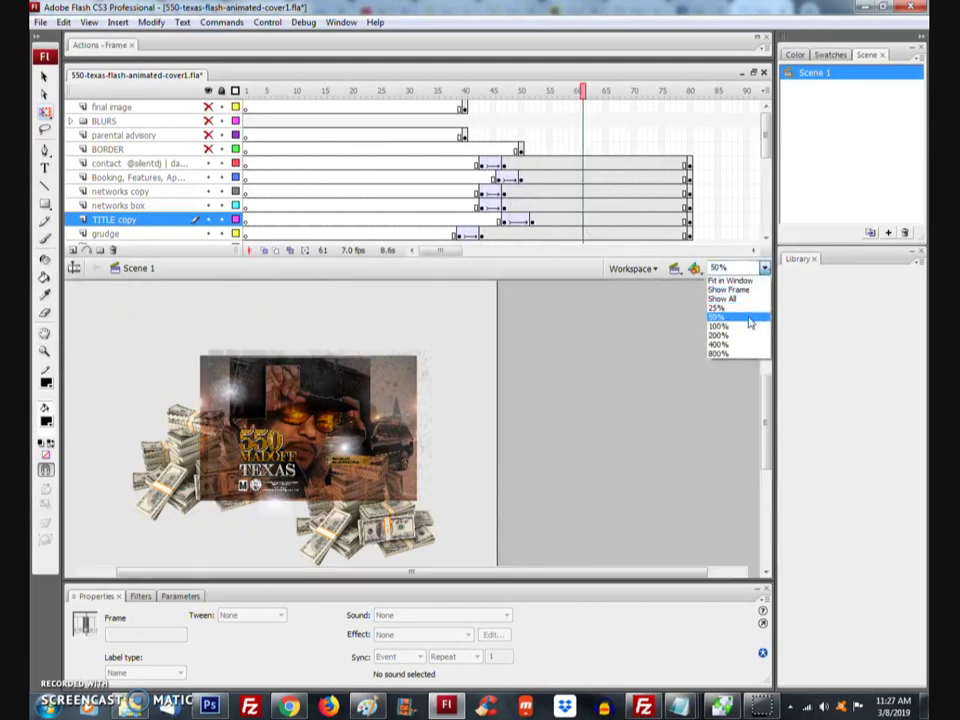
left_click(752, 316)
left_click(396, 219)
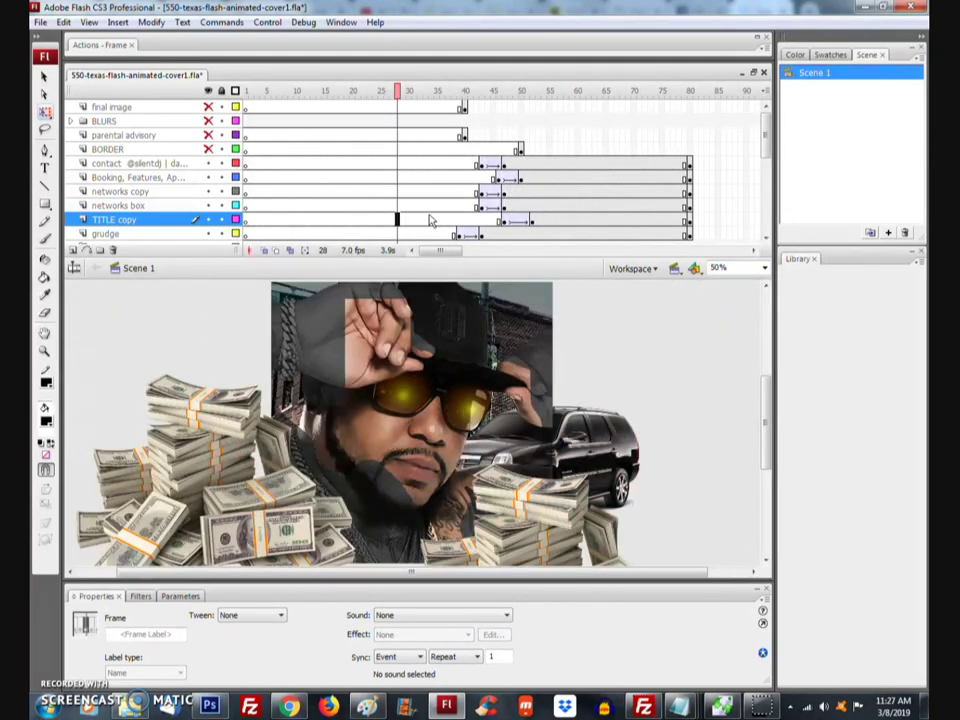
left_click(354, 220)
key("Return")
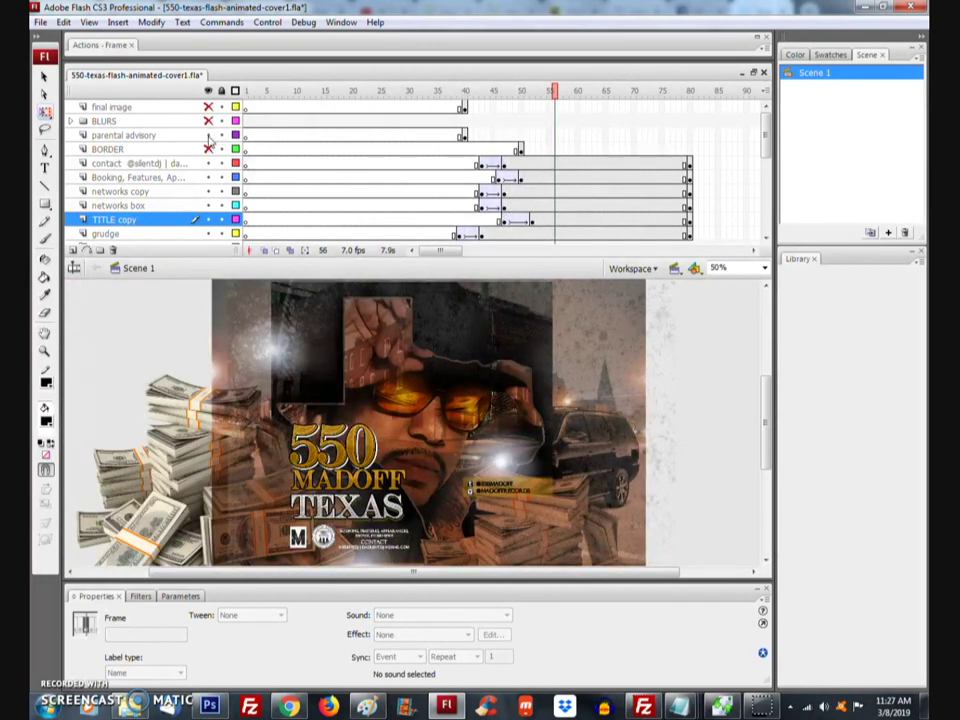
Step: Move the parental advisory keyframe later and add a keyframe at frame 52
left_click(463, 136)
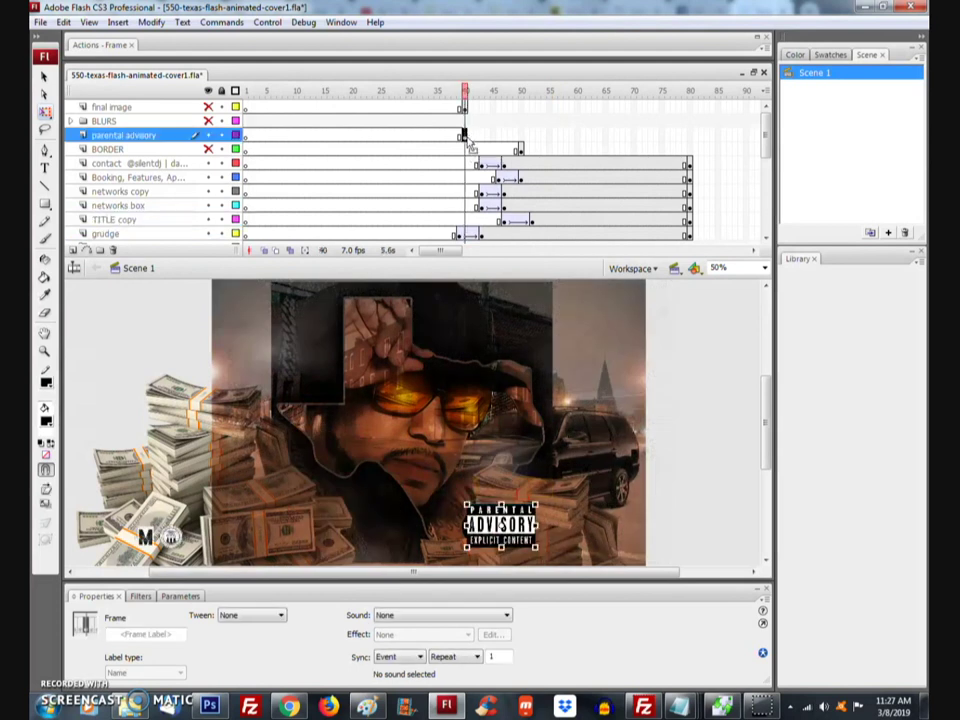
left_click_drag(469, 146, 503, 135)
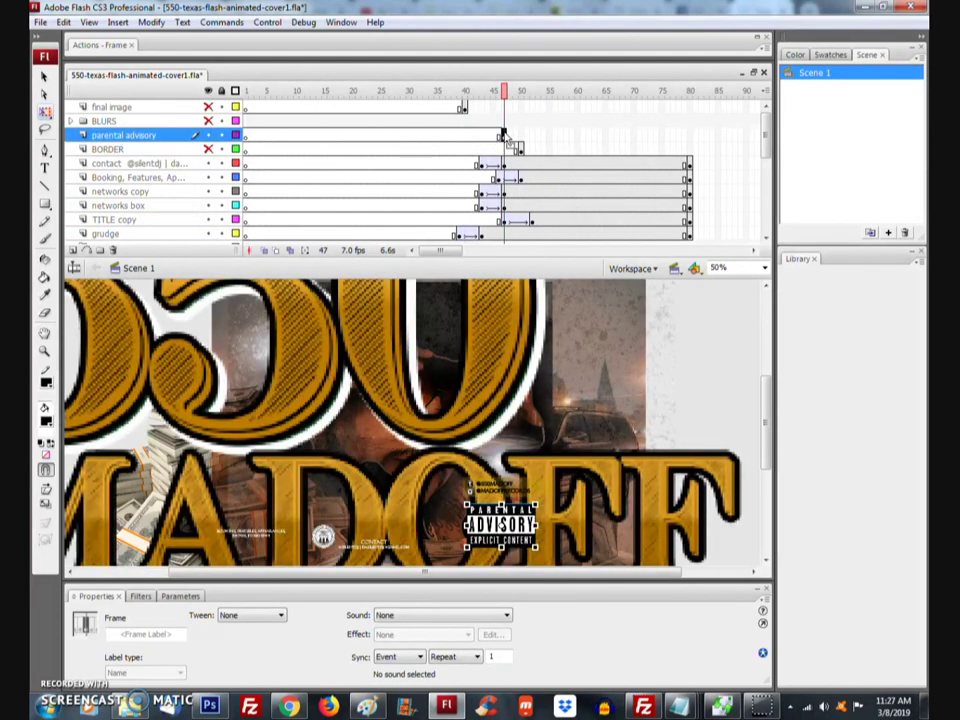
left_click(532, 136)
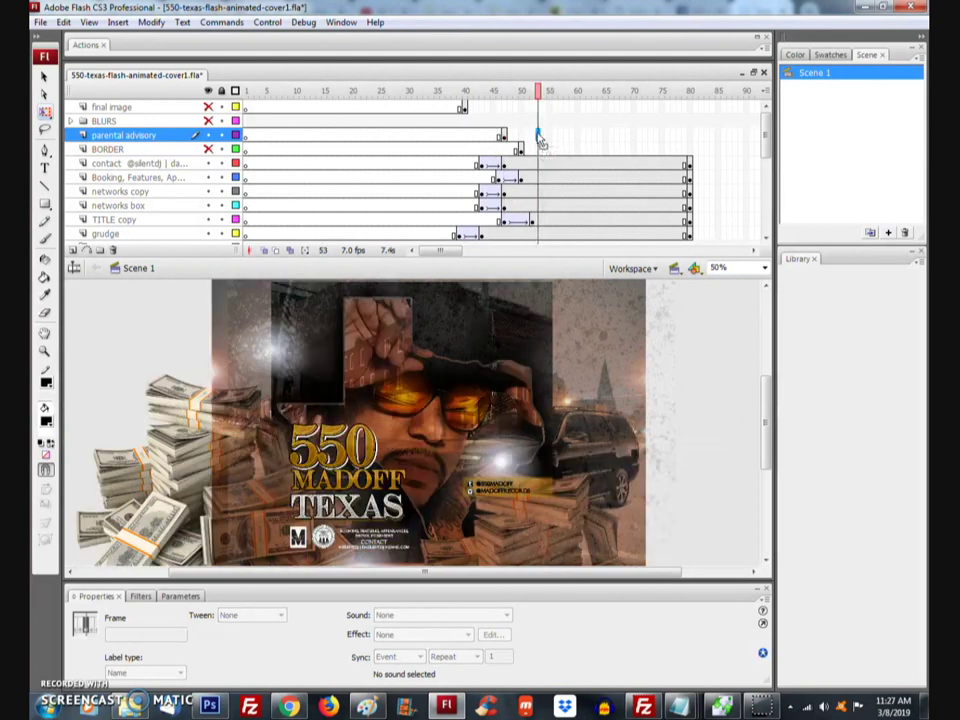
right_click(535, 140)
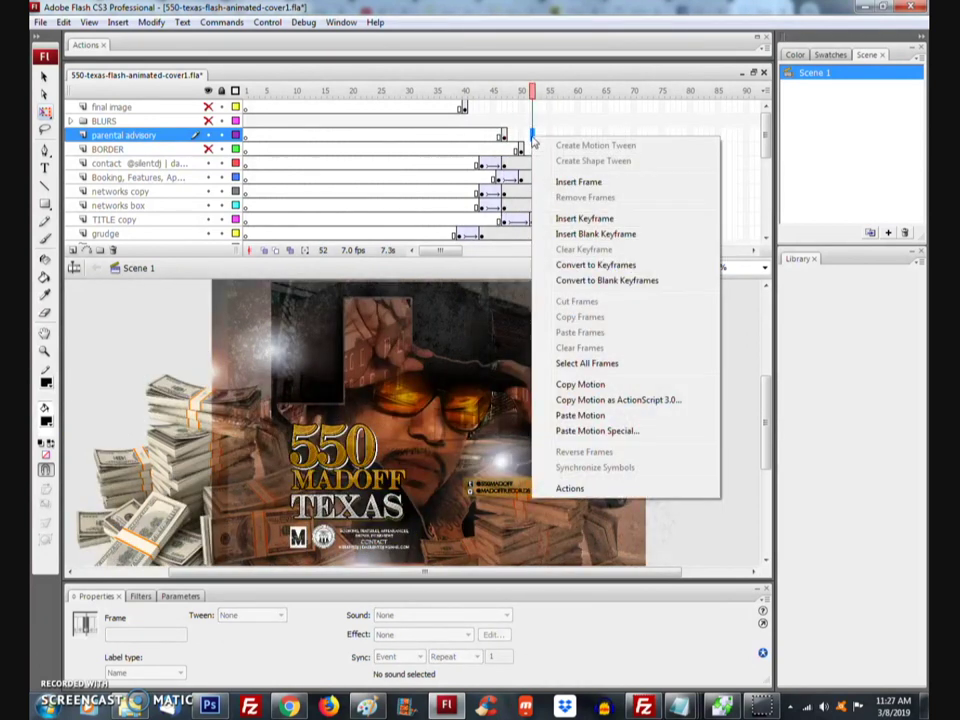
left_click(585, 218)
Step: Motion-tween the Parental Advisory label and shift the tween to start near frame 52
left_click(516, 136)
right_click(530, 142)
left_click(570, 146)
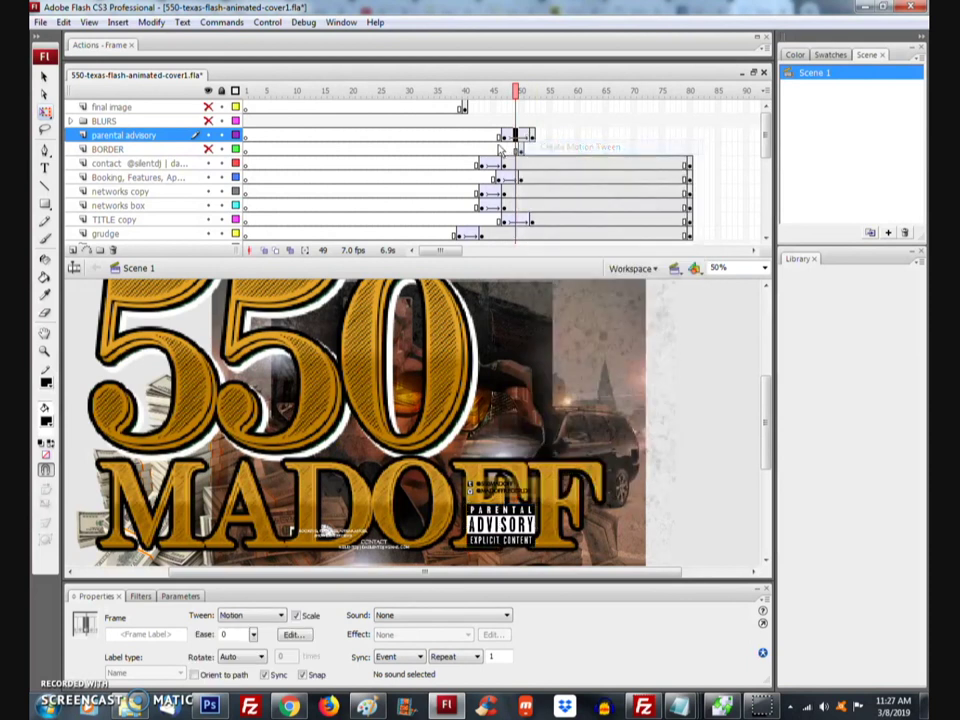
left_click(504, 137)
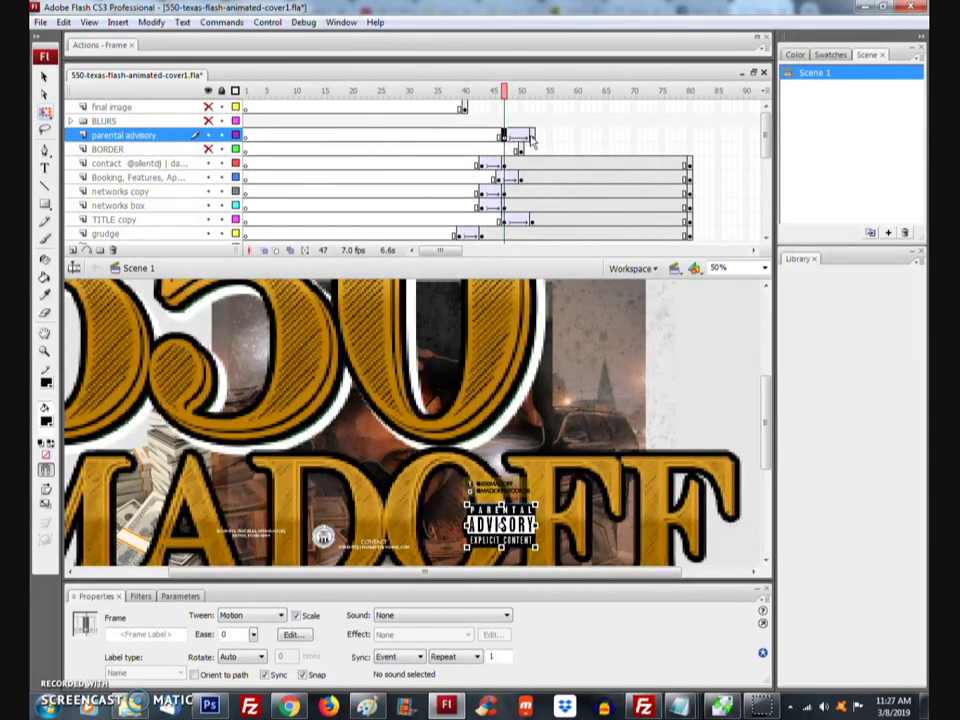
mouse_move(531, 141)
left_mouse_down()
mouse_move(503, 137)
mouse_move(537, 147)
left_mouse_up()
Step: Add a keyframe at frame 80 to hold the label, with the stage at 25%
left_click(690, 135)
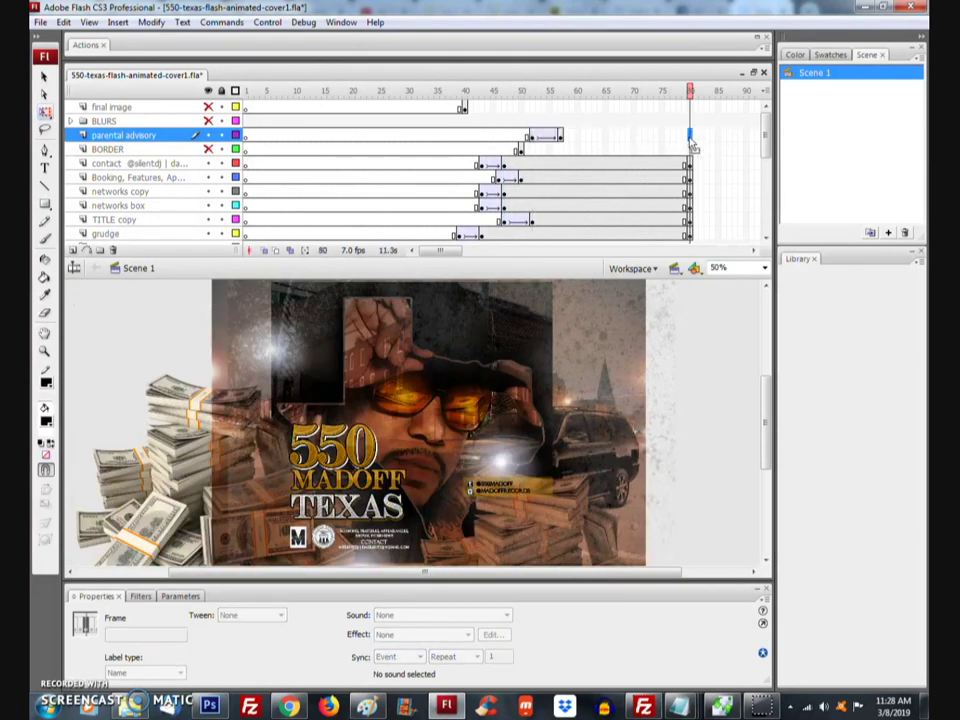
right_click(690, 135)
left_click(740, 220)
left_click(764, 268)
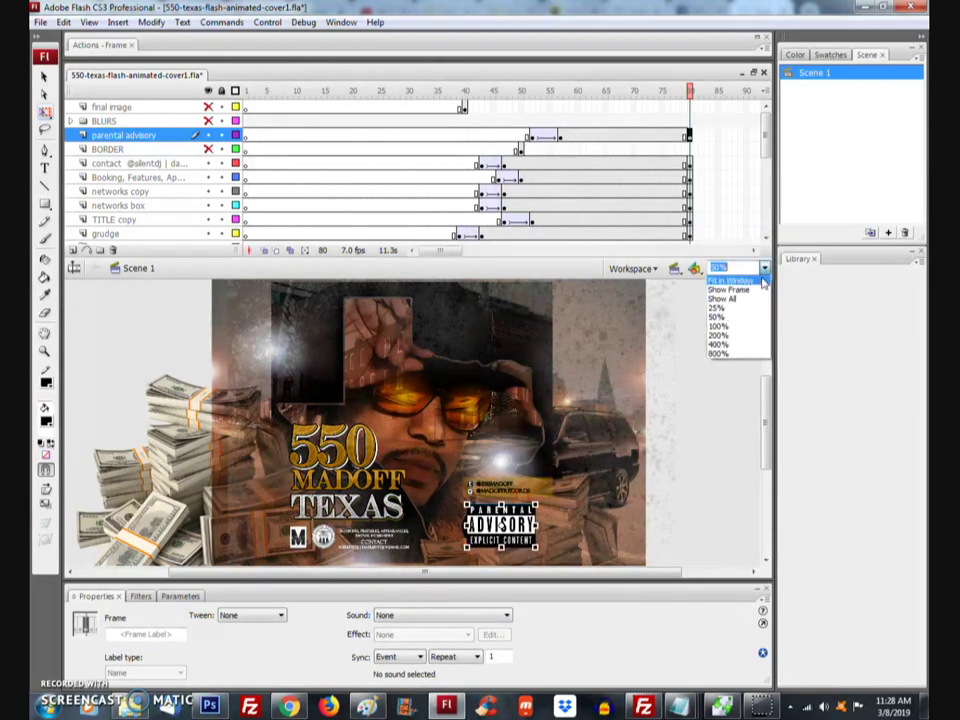
left_click(750, 309)
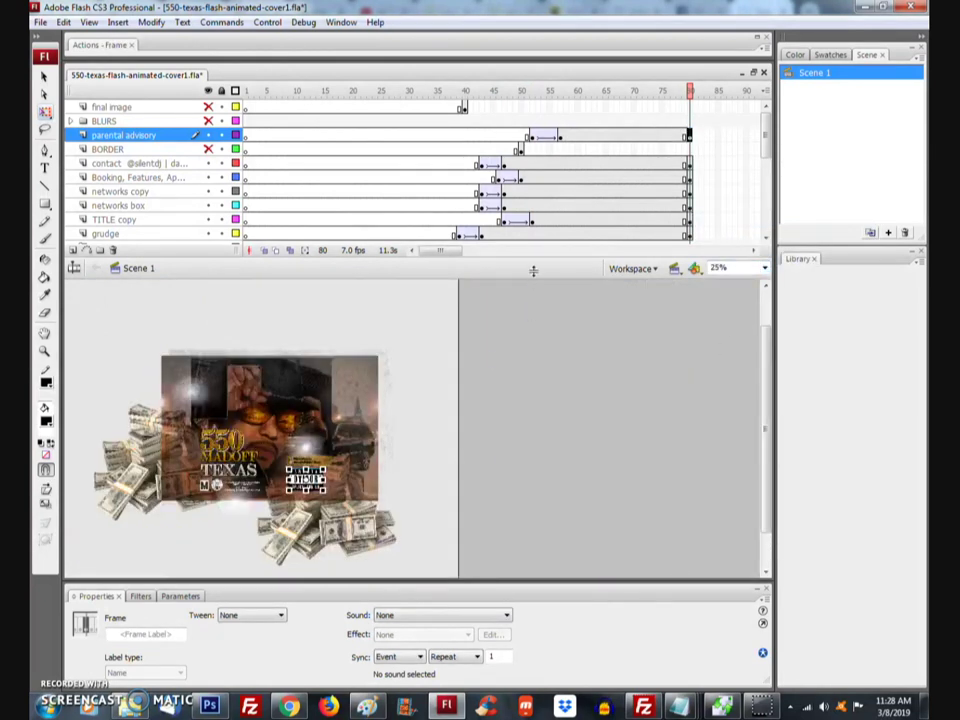
Step: Select the enlarged Parental Advisory instance and preview the tween from frame 31
left_click(531, 135)
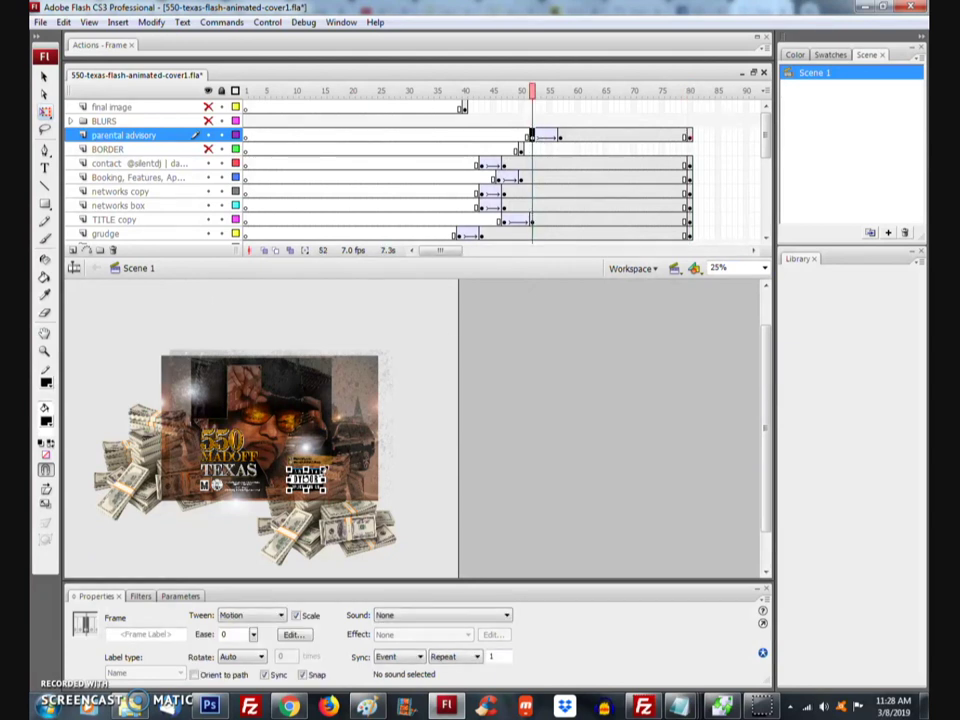
left_click_drag(112, 540, 491, 349)
left_click(476, 355)
left_click(413, 135)
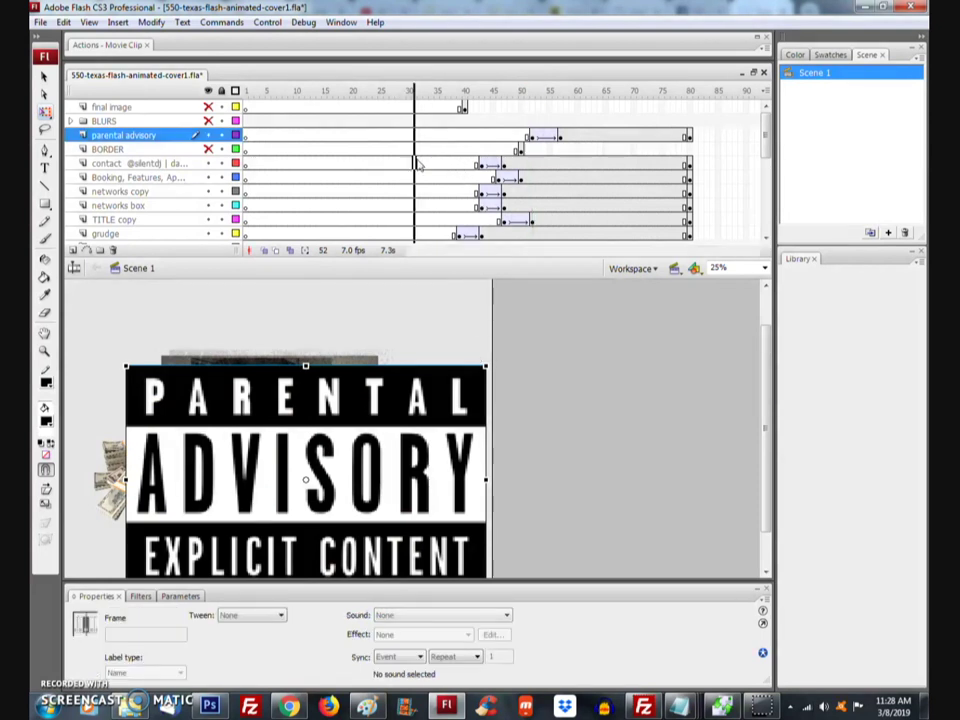
left_click(418, 163)
key("Return")
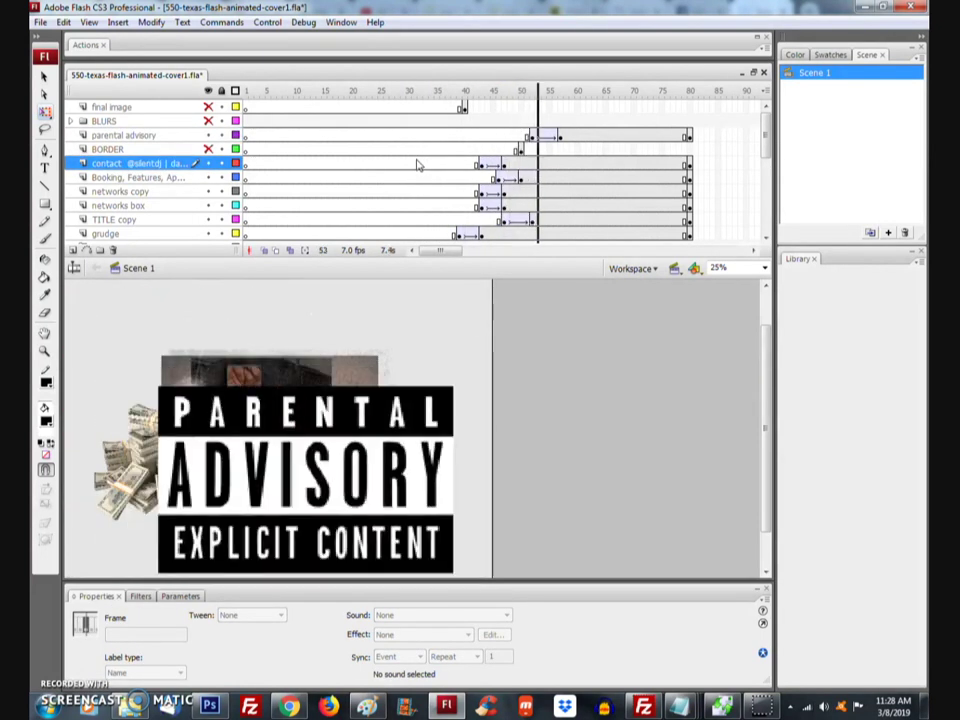
left_click(765, 268)
left_click(724, 317)
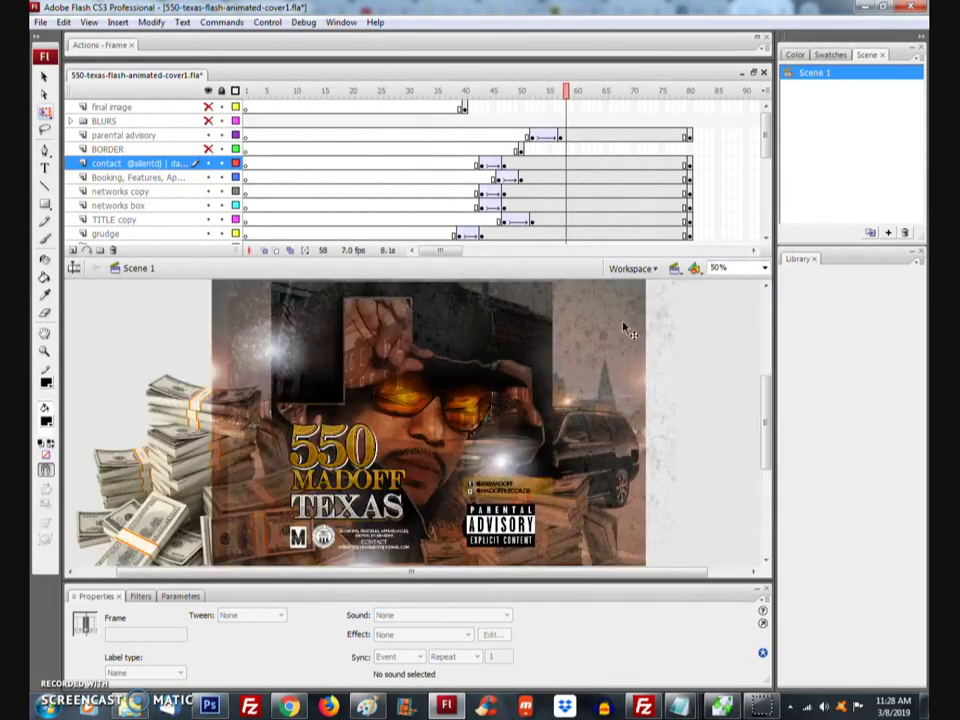
left_click(413, 177)
key("Return")
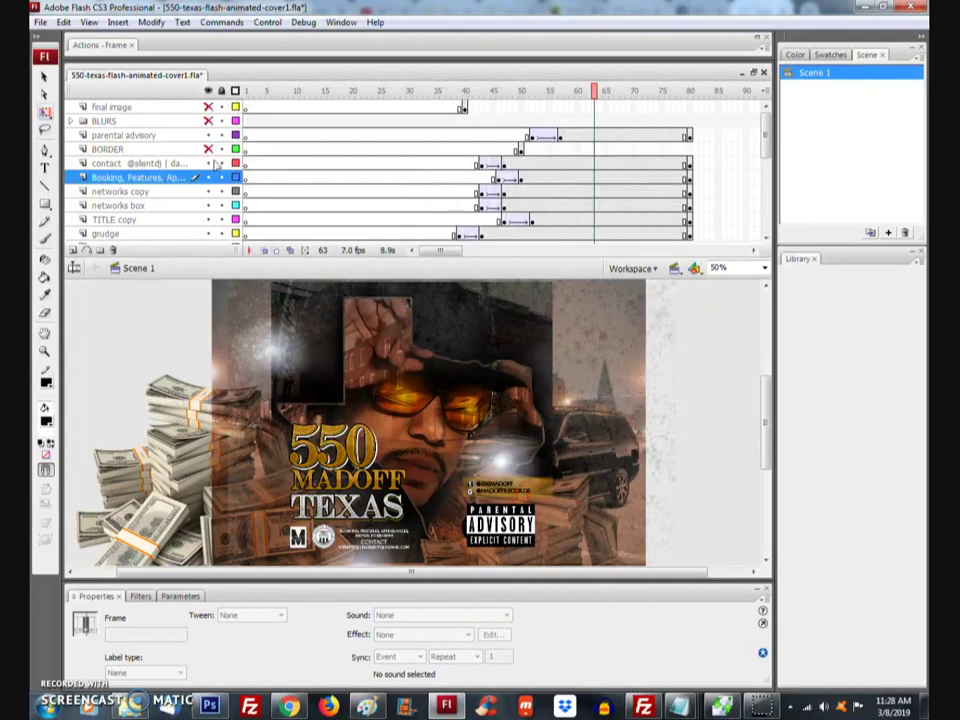
left_click(520, 149)
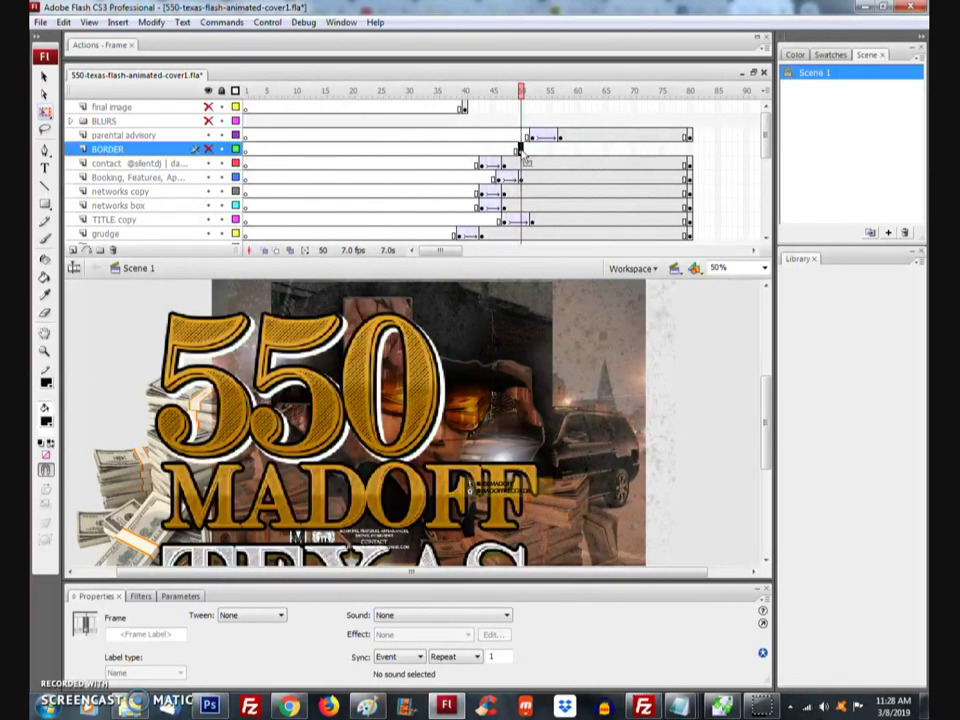
left_click(208, 149)
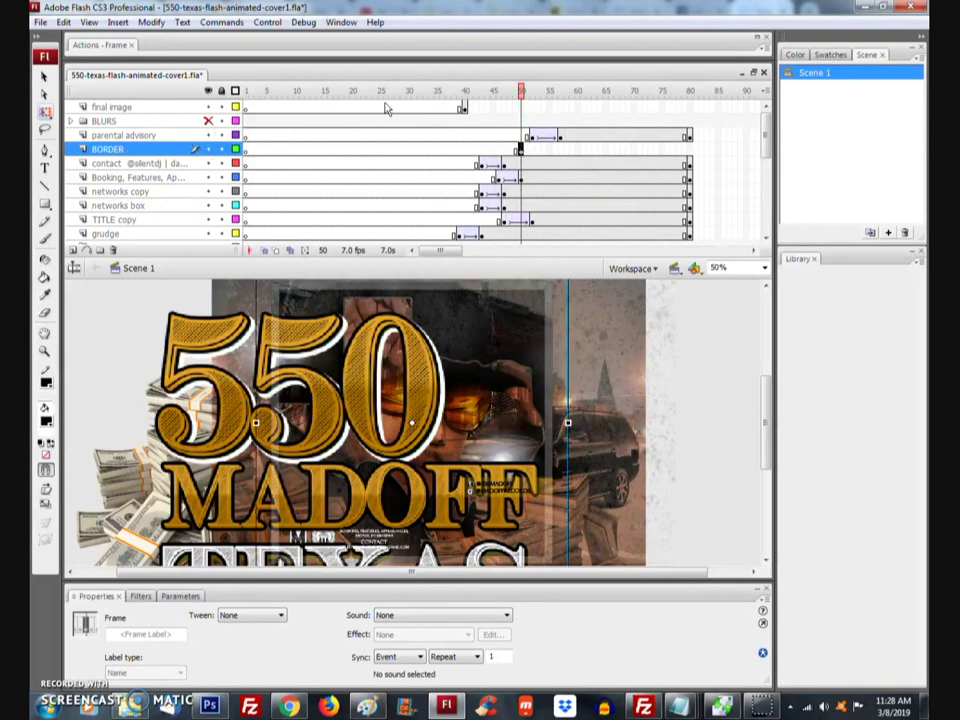
left_click(464, 108)
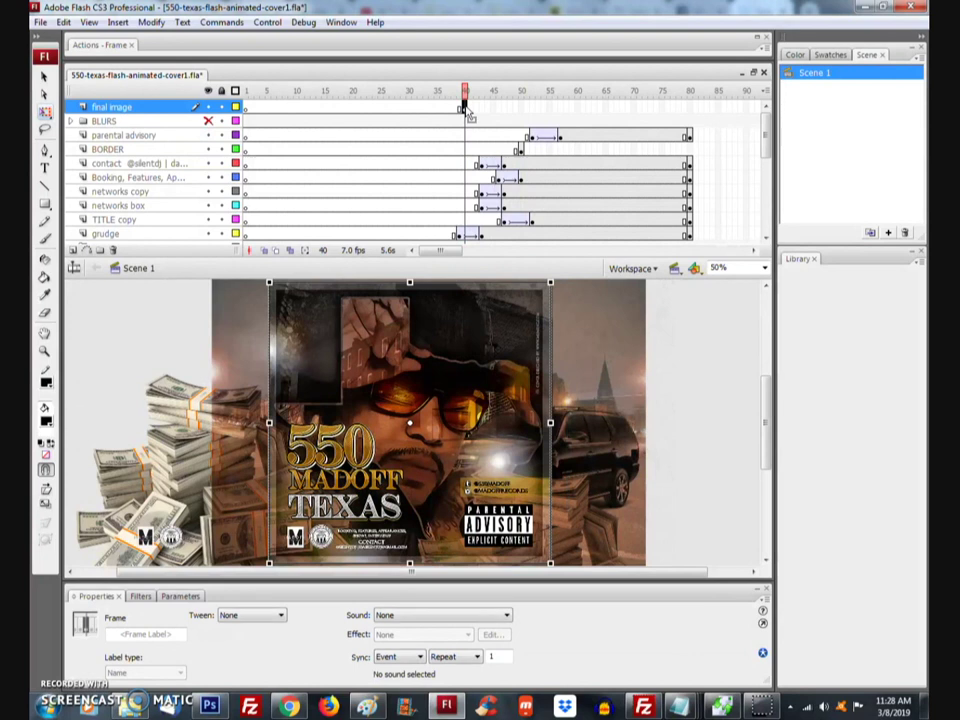
left_click(520, 149)
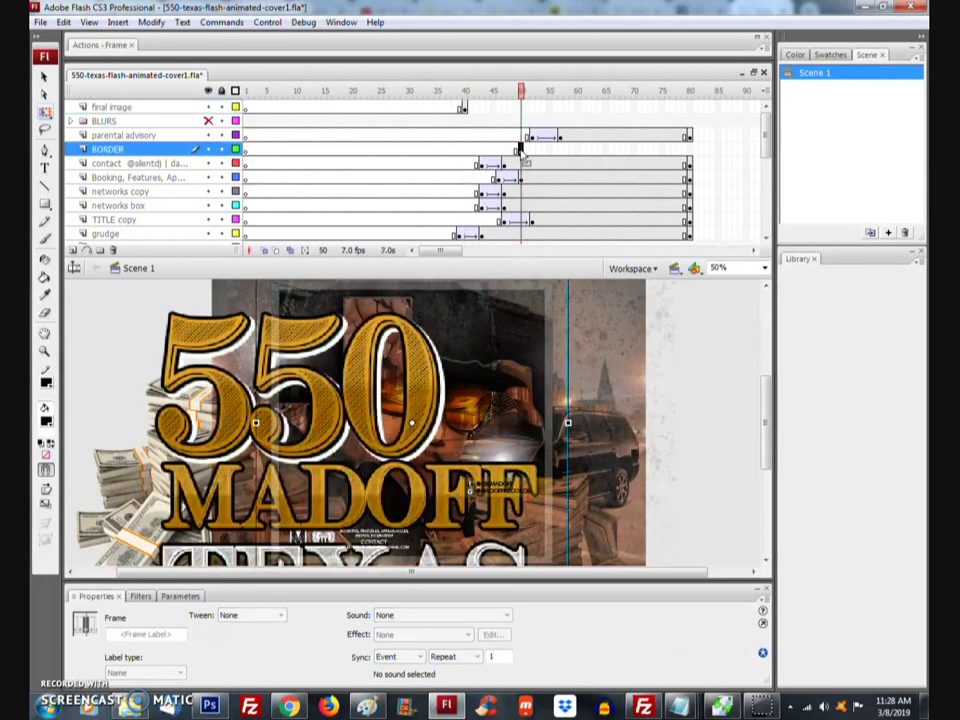
left_click(464, 108)
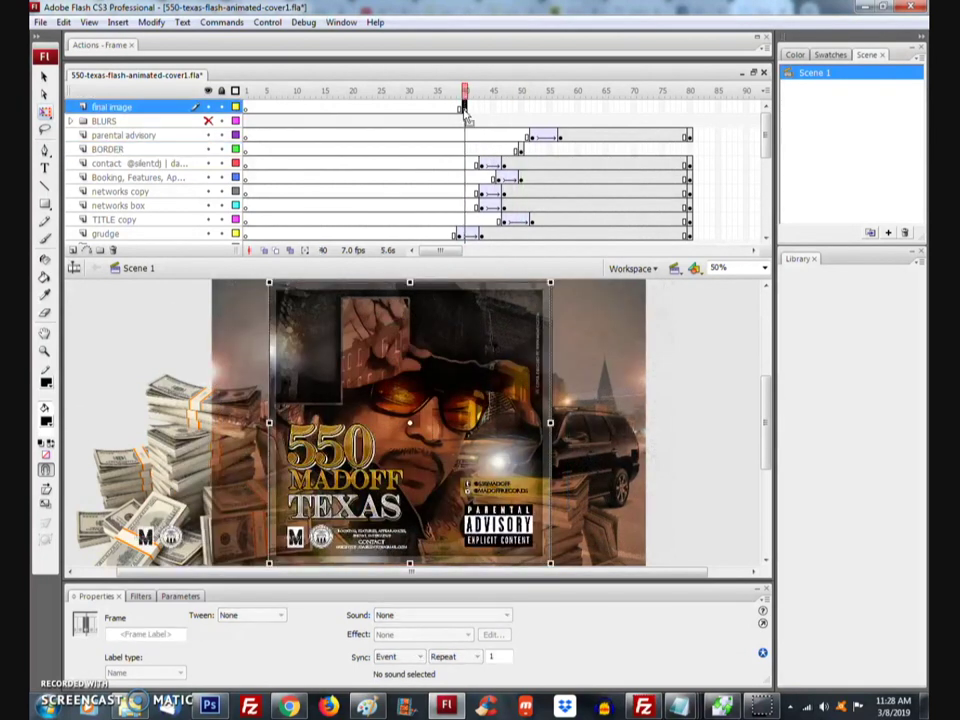
left_click(520, 150)
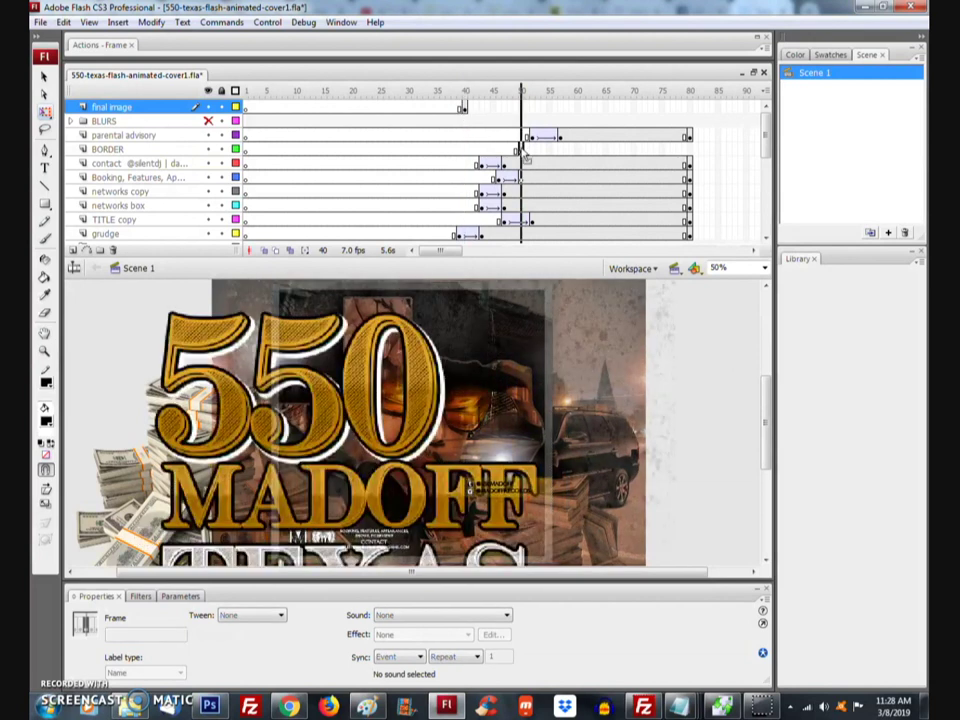
left_click(464, 108)
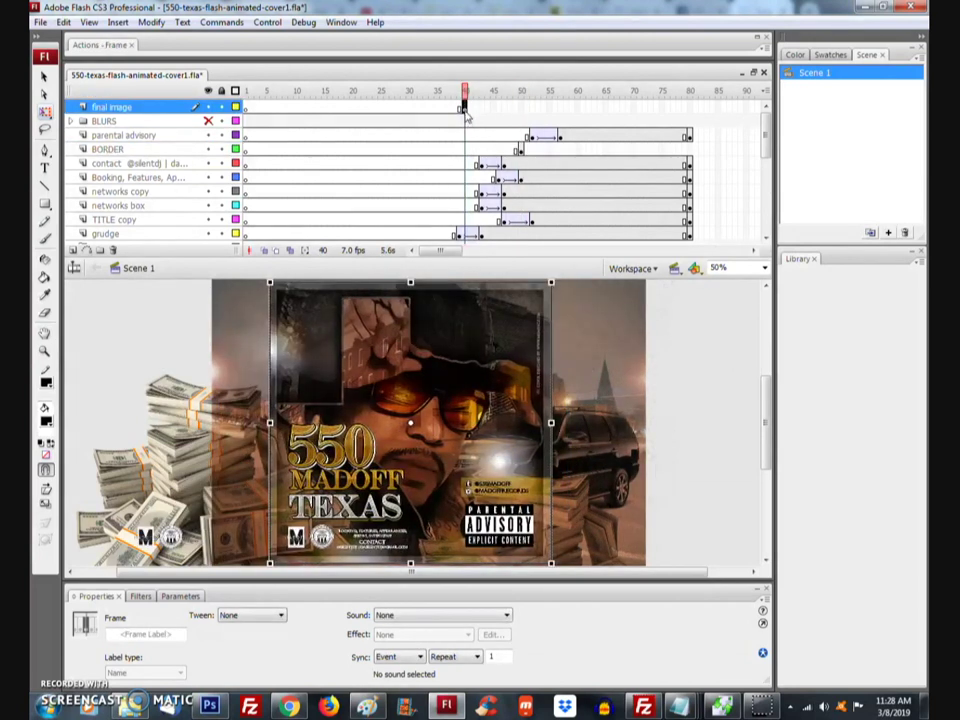
left_click(521, 150)
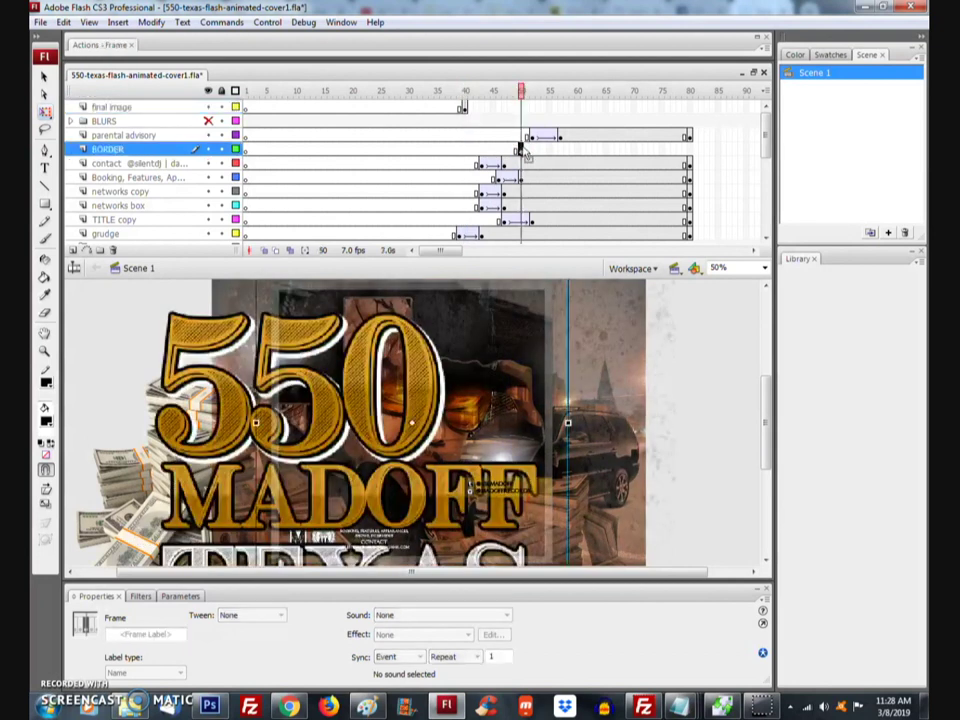
left_click(464, 108)
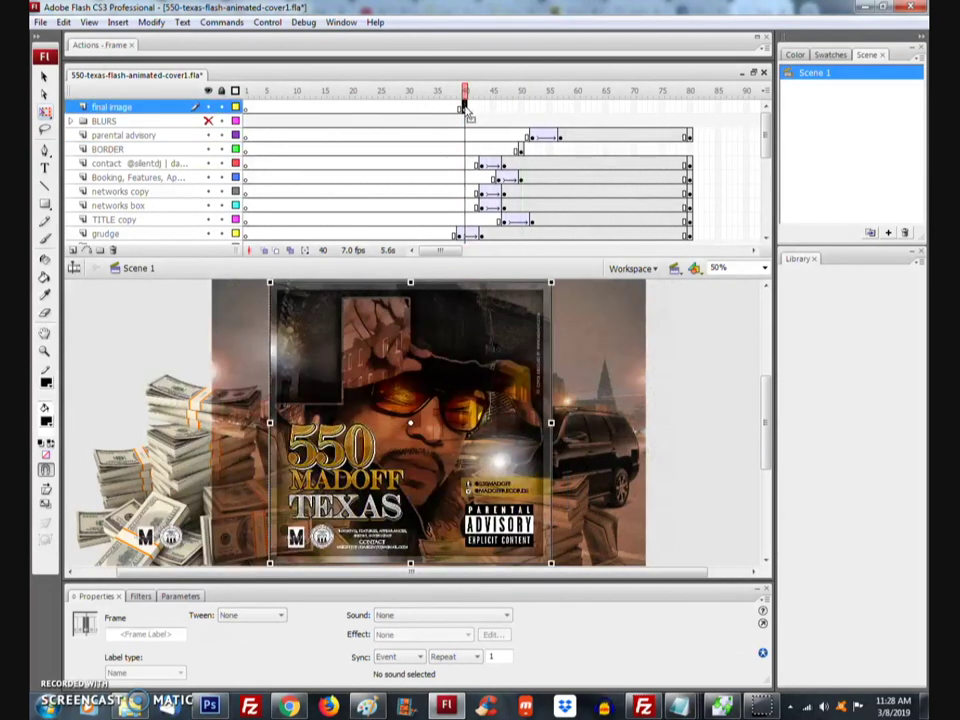
left_click(520, 149)
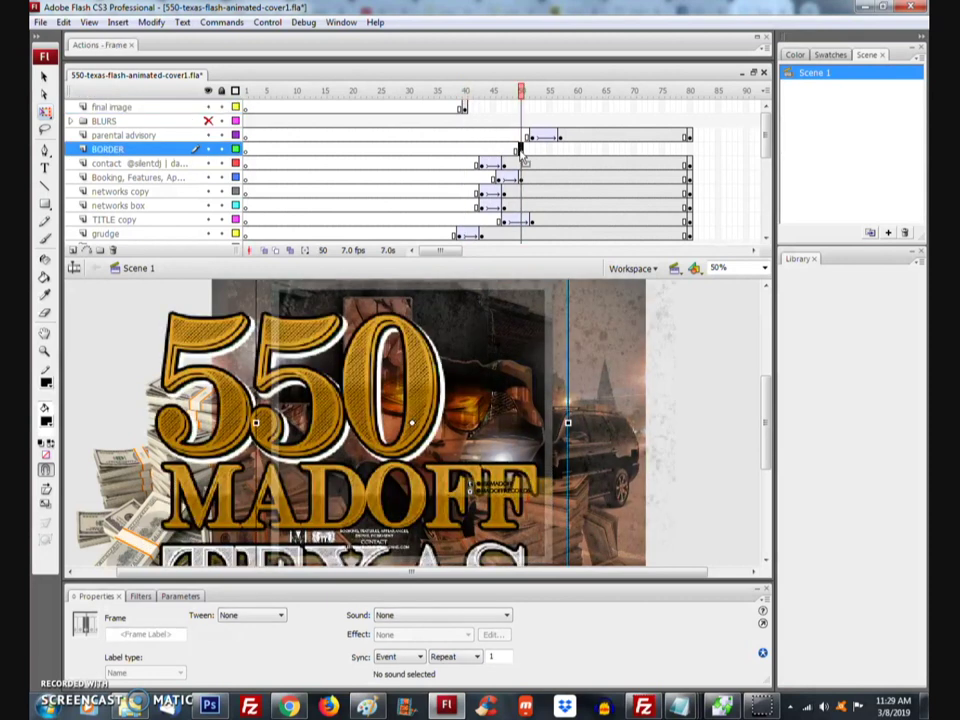
left_click(463, 108)
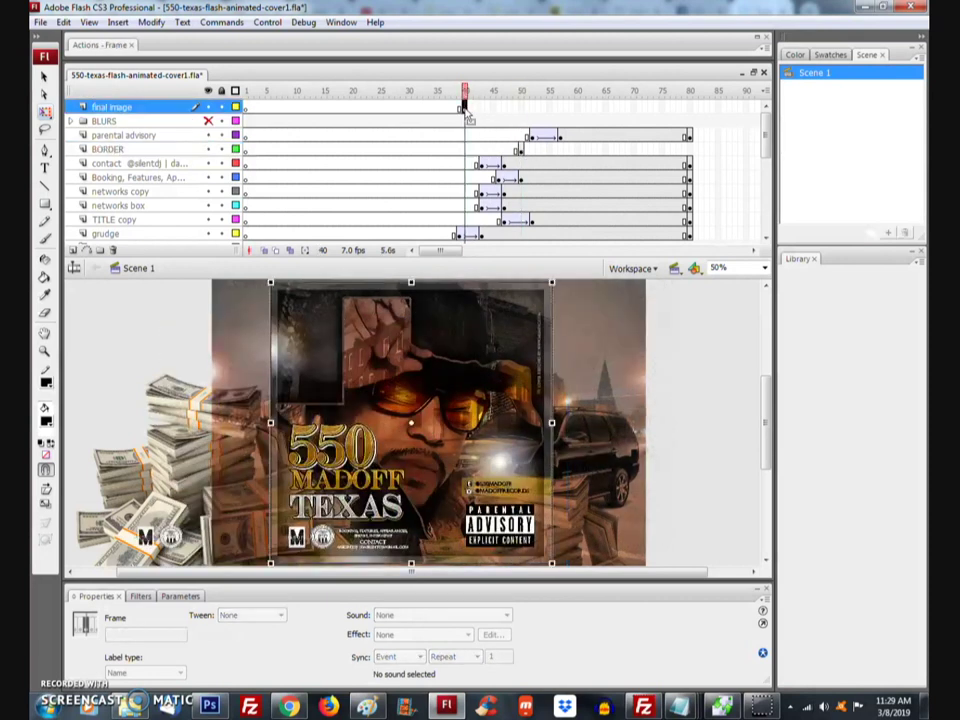
left_click(520, 149)
left_click(464, 108)
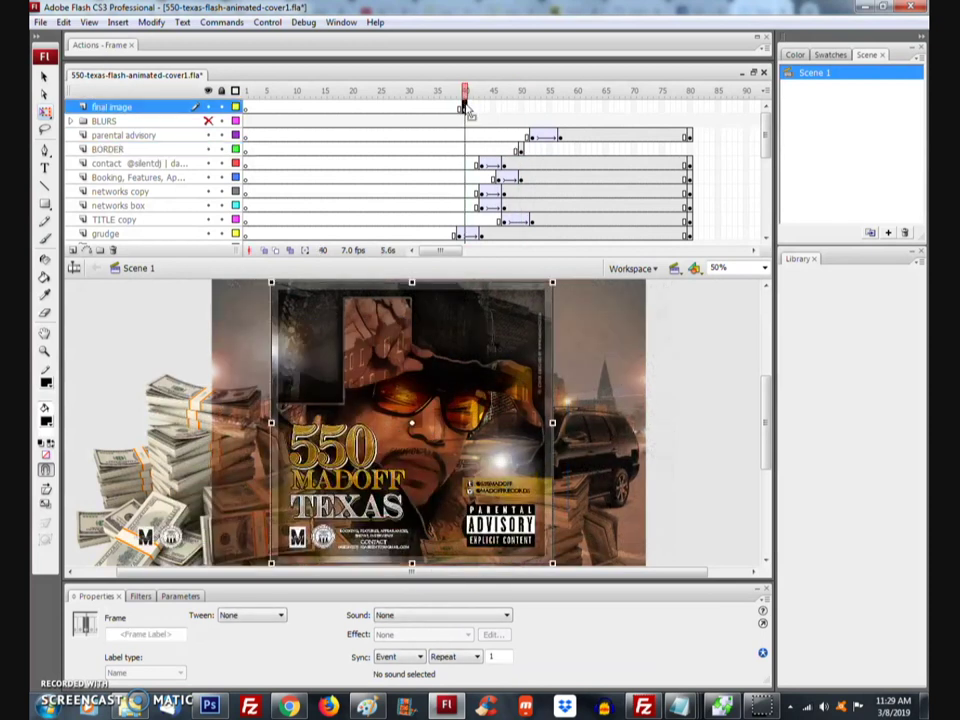
left_click(520, 149)
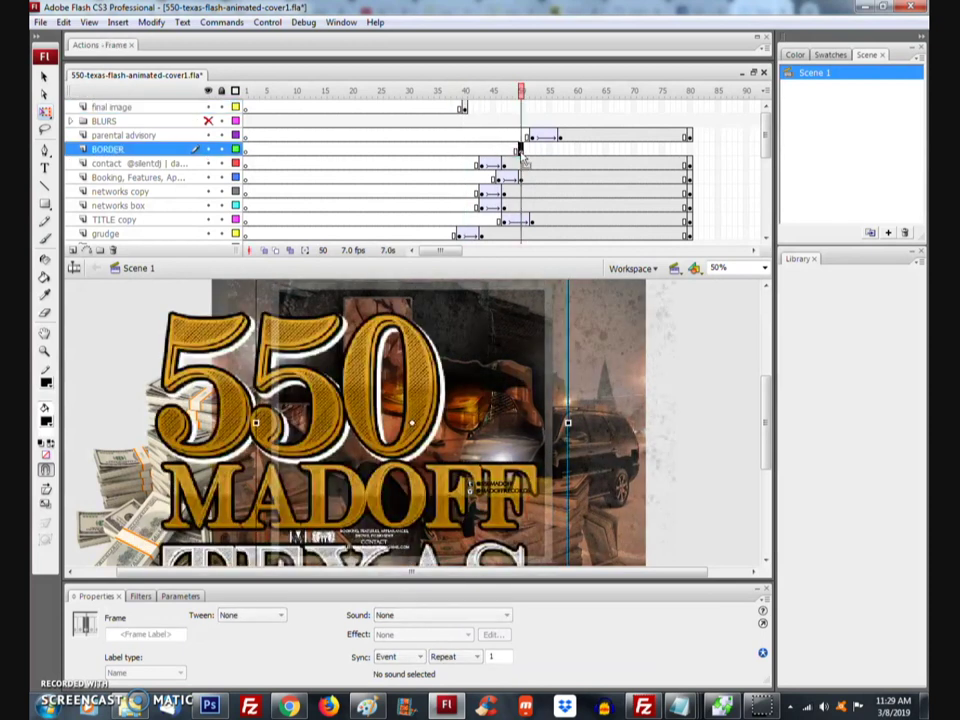
left_click(464, 108)
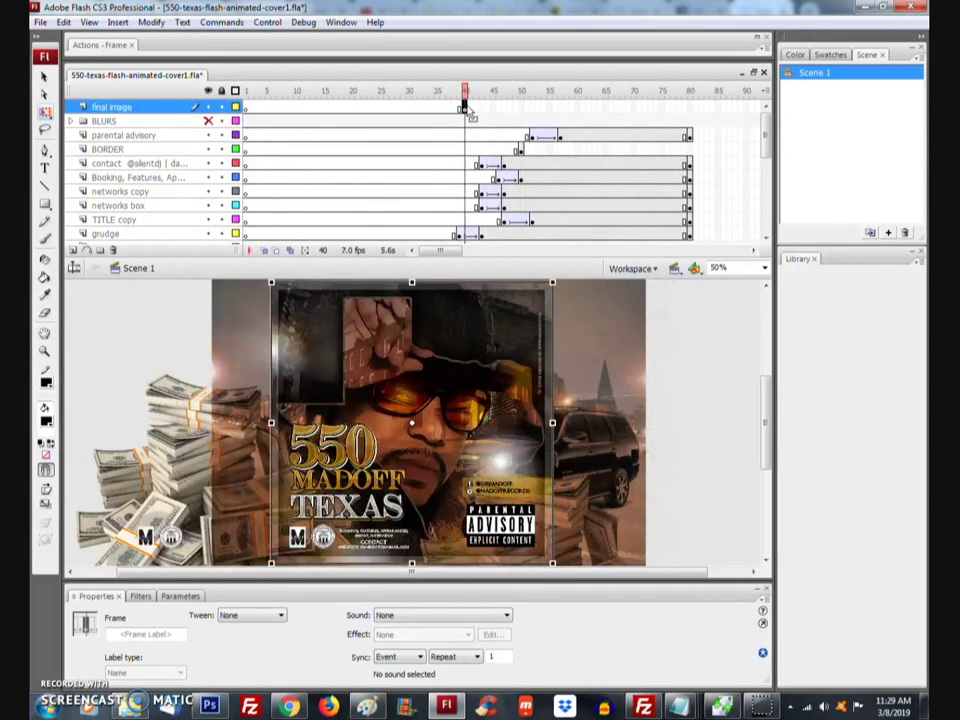
left_click(520, 149)
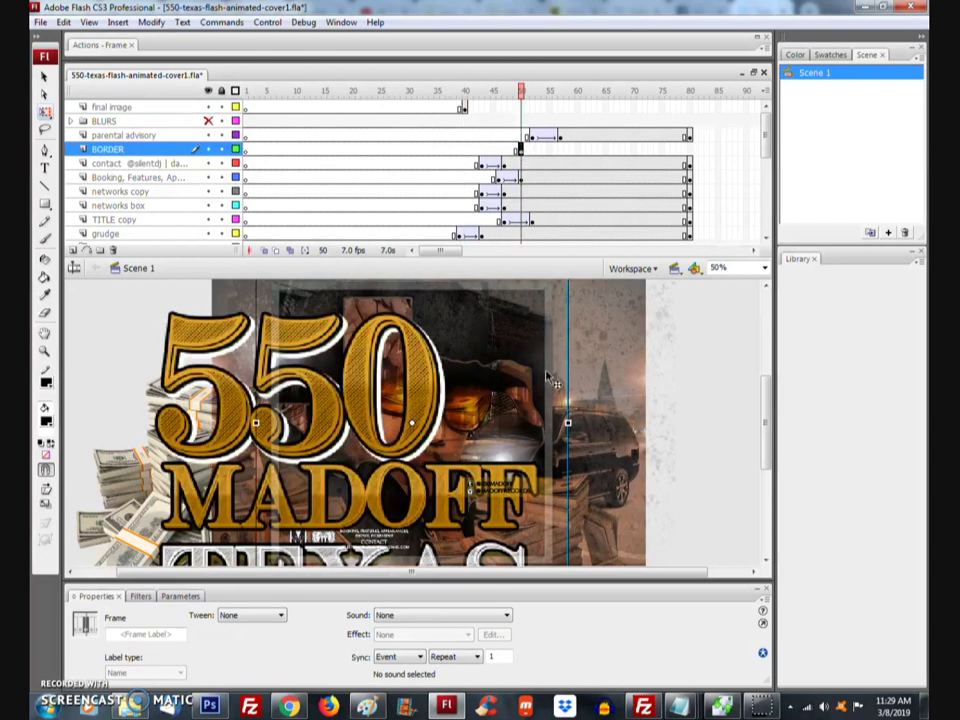
Step: Create a motion tween on the BORDER layer frames between 47 and 50
left_click(504, 150)
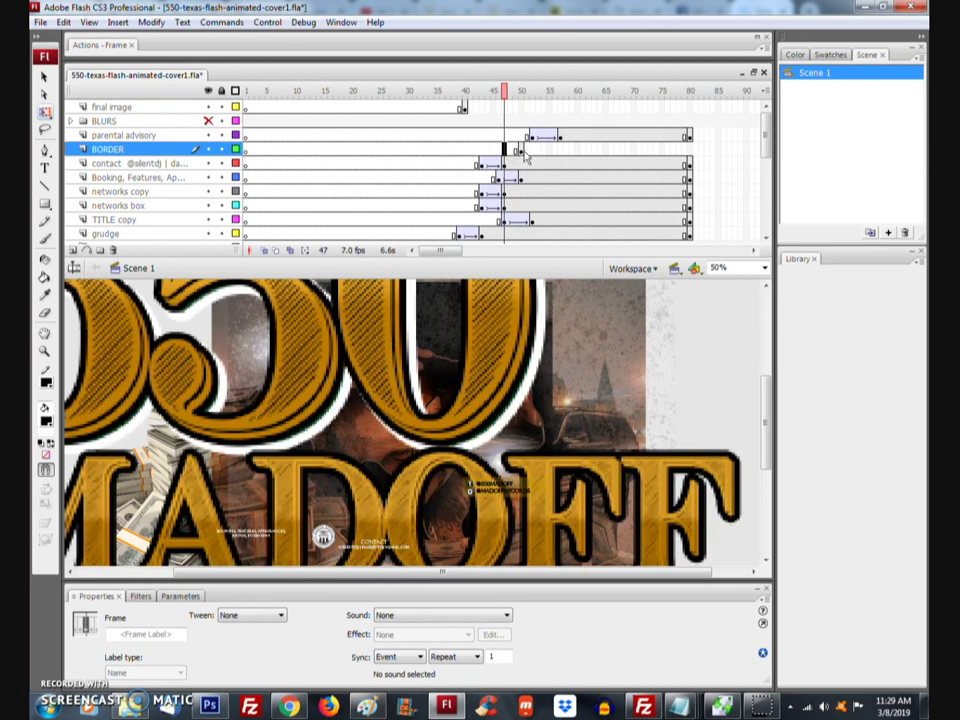
left_click(521, 150)
left_click(504, 150)
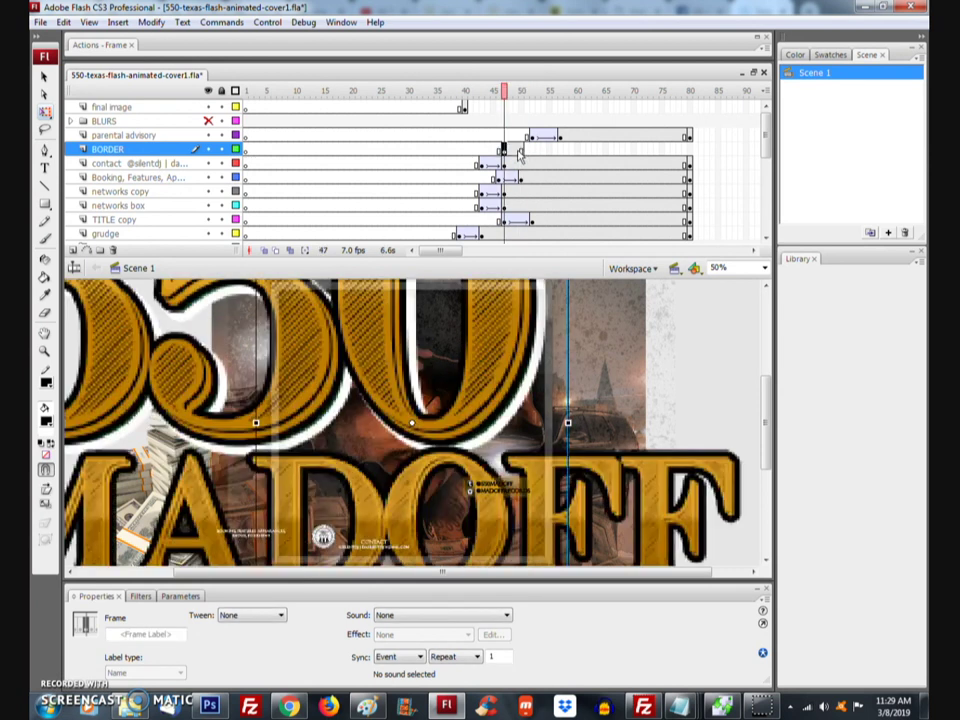
right_click(521, 150)
left_click(553, 234)
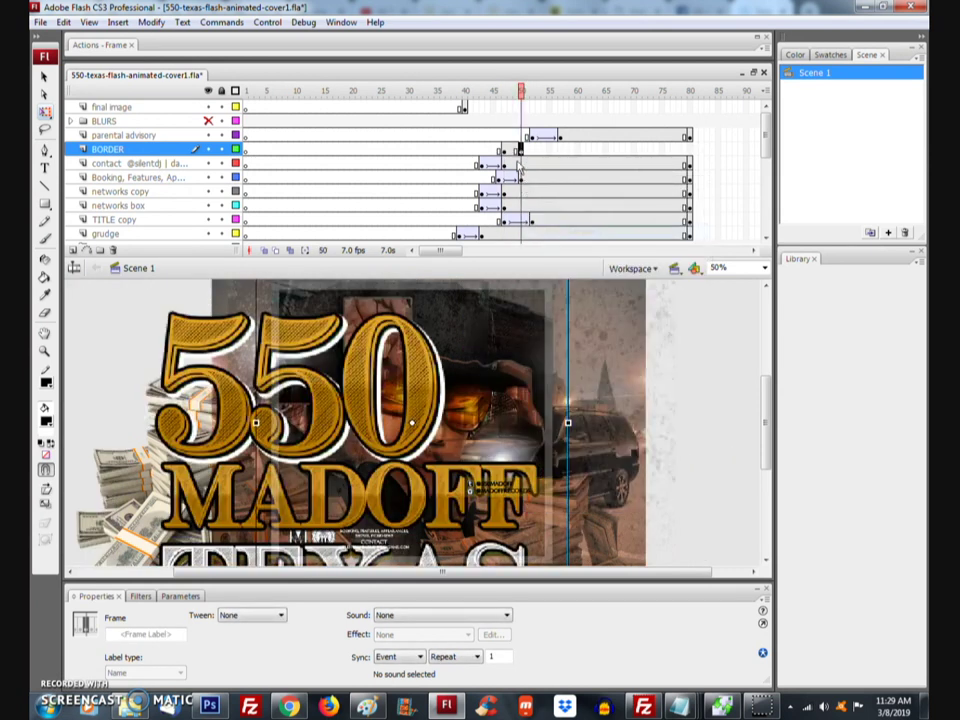
right_click(514, 150)
left_click(545, 158)
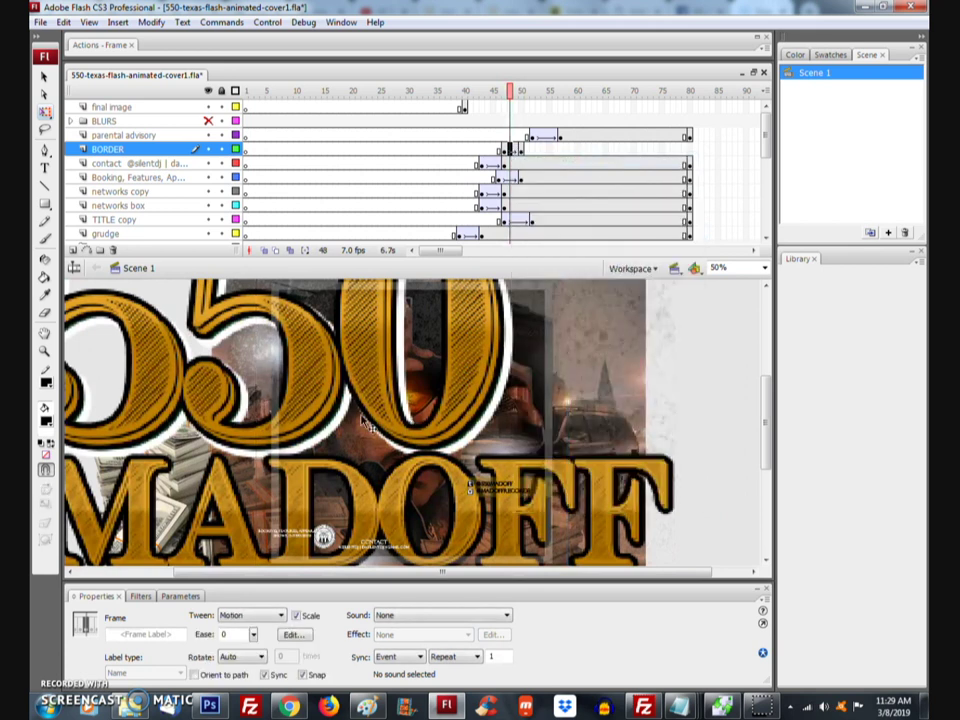
Step: Set the frame-47 BORDER title to 0% alpha and add a holding keyframe at 80
left_click(504, 150)
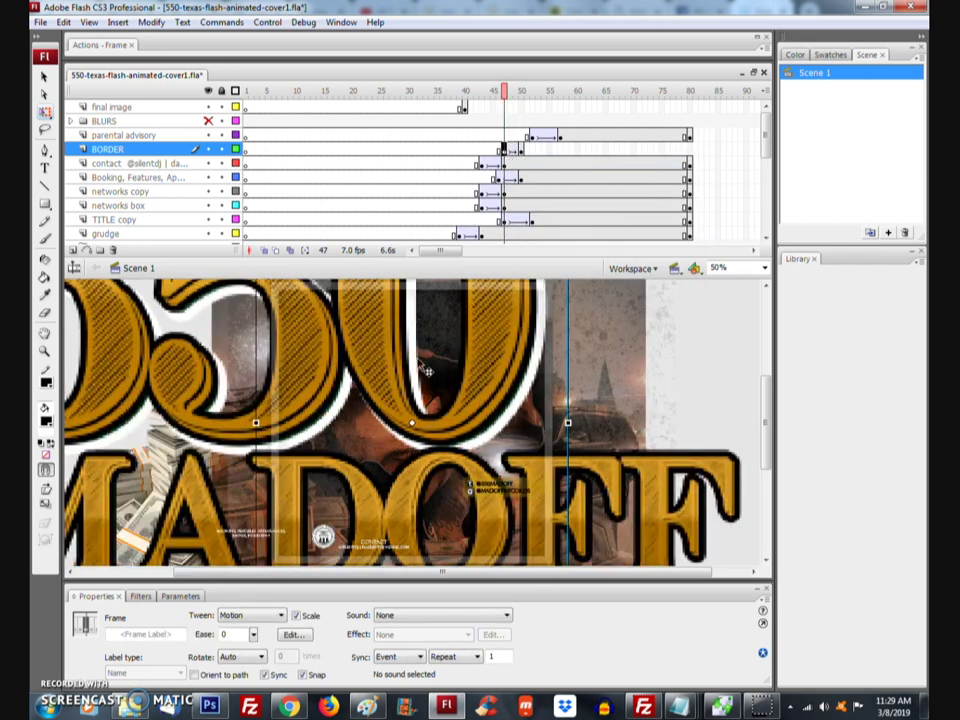
left_click(413, 426)
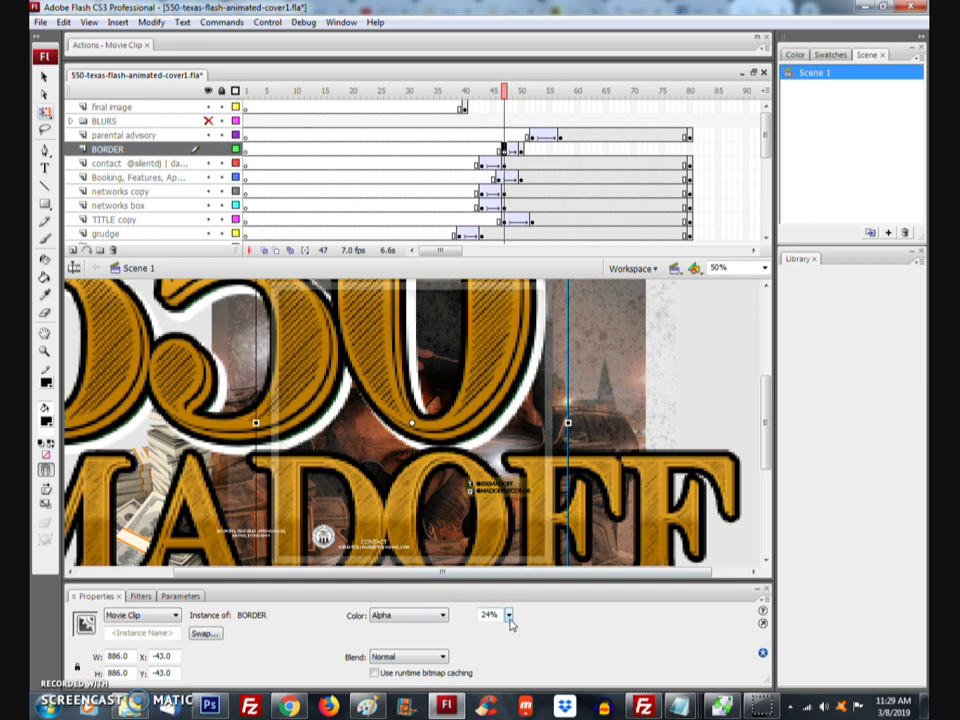
left_click_drag(508, 615, 510, 636)
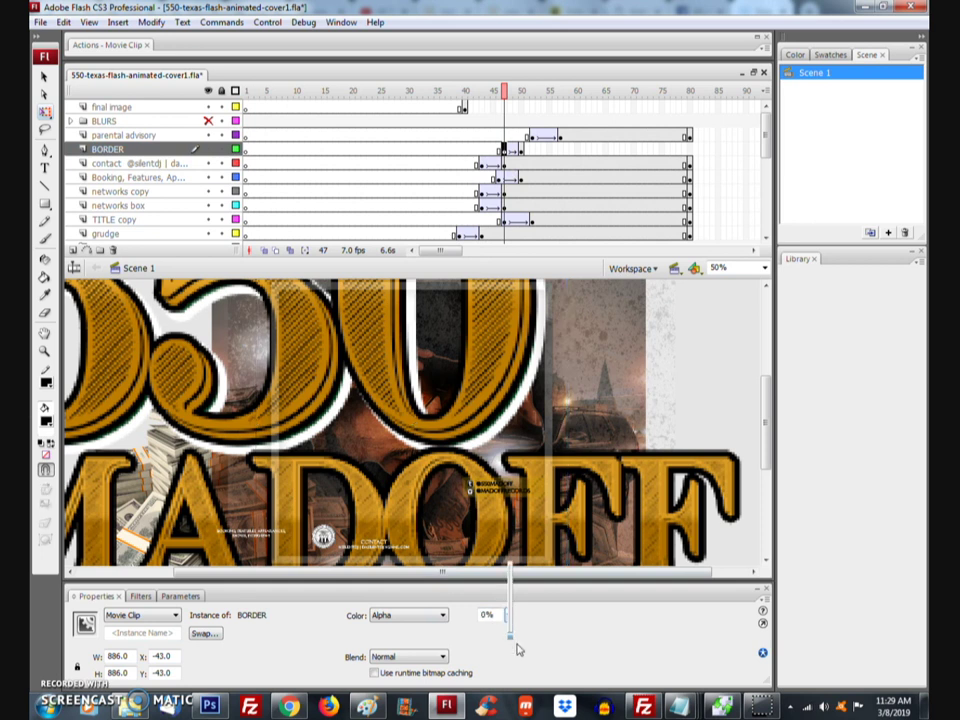
left_click(690, 150)
right_click(690, 150)
left_click(722, 229)
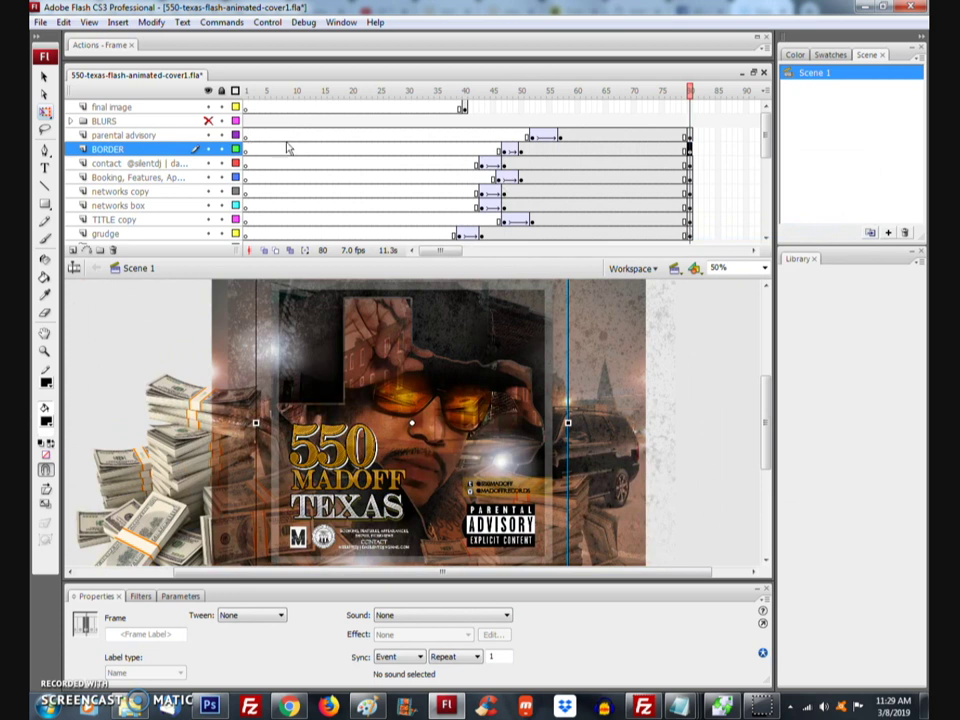
Step: Check the final image layer at frames 40 and 75, now extended to 75
scroll(339, 149, "down", 10)
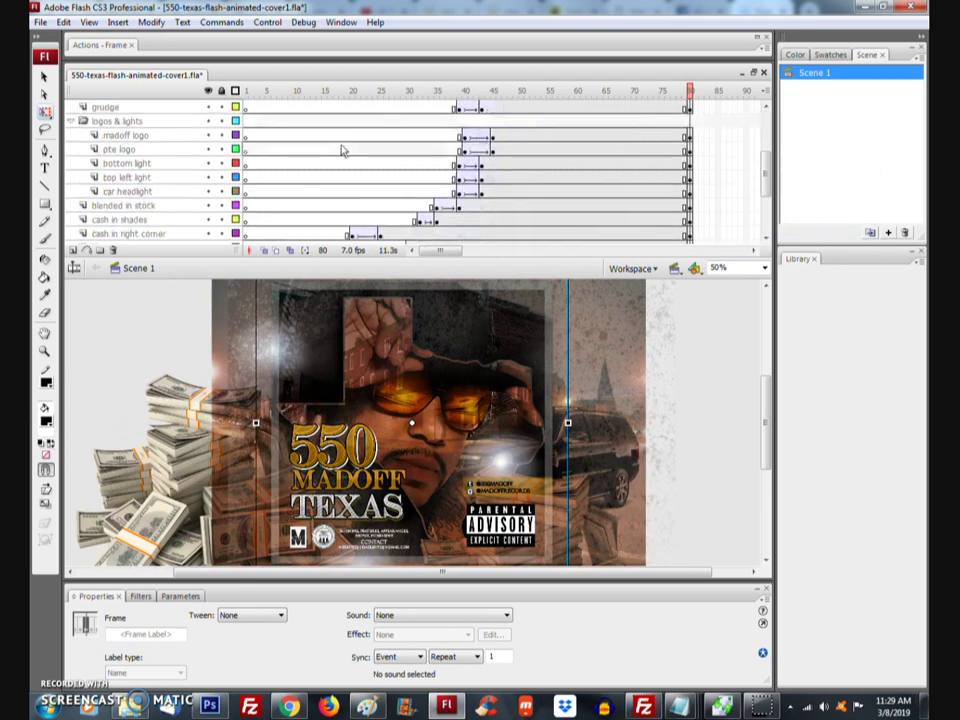
scroll(339, 189, "up", 10)
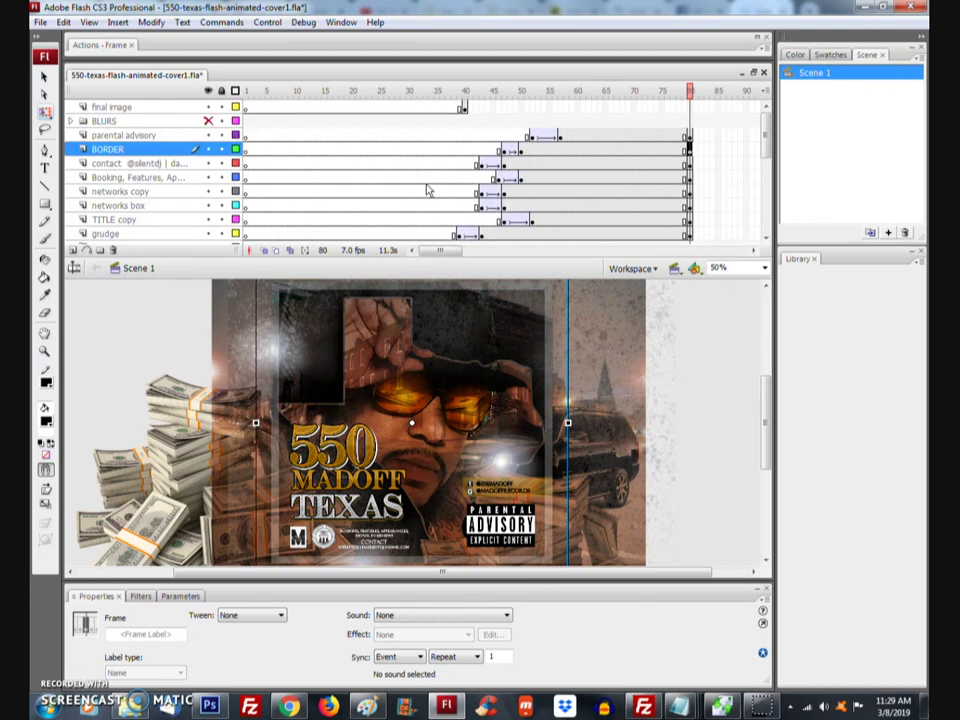
left_click(463, 108)
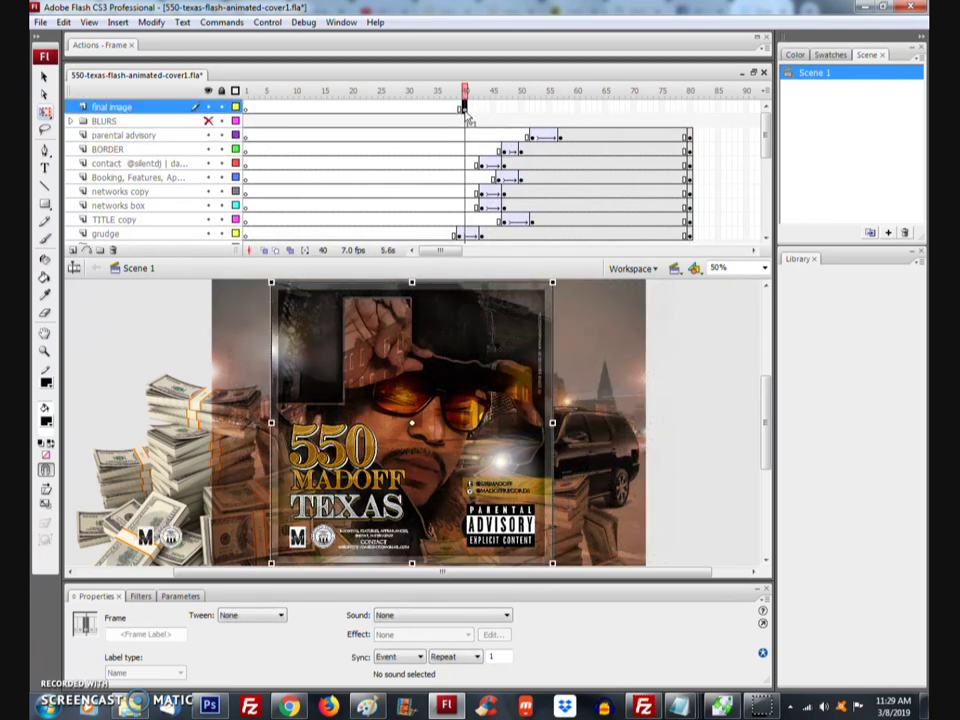
left_click(661, 108)
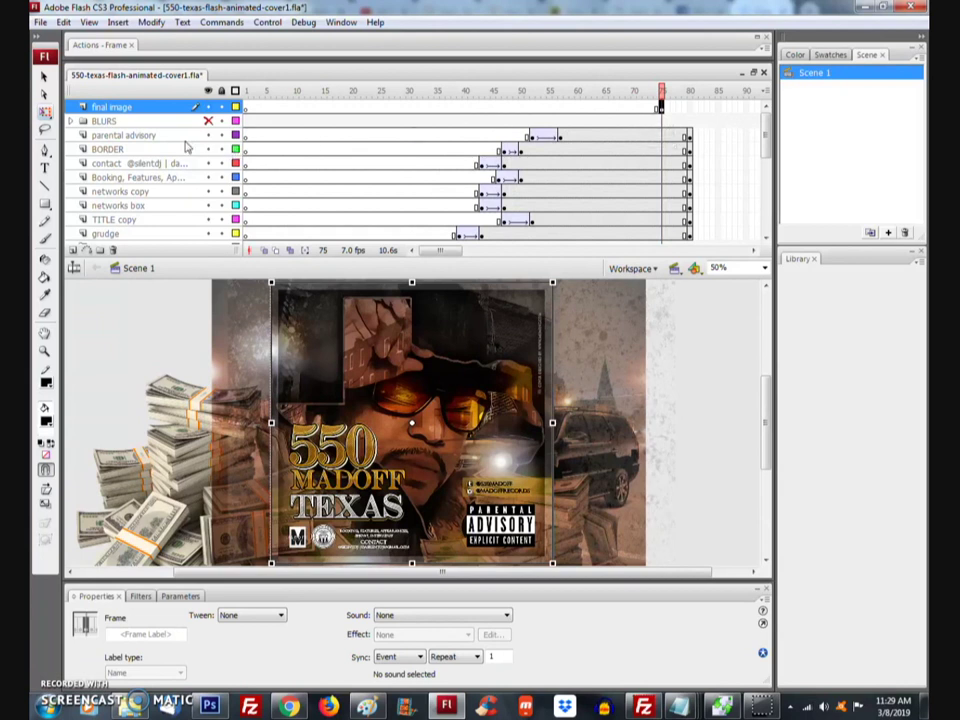
Step: Save the album-cover animation file
left_click(48, 26)
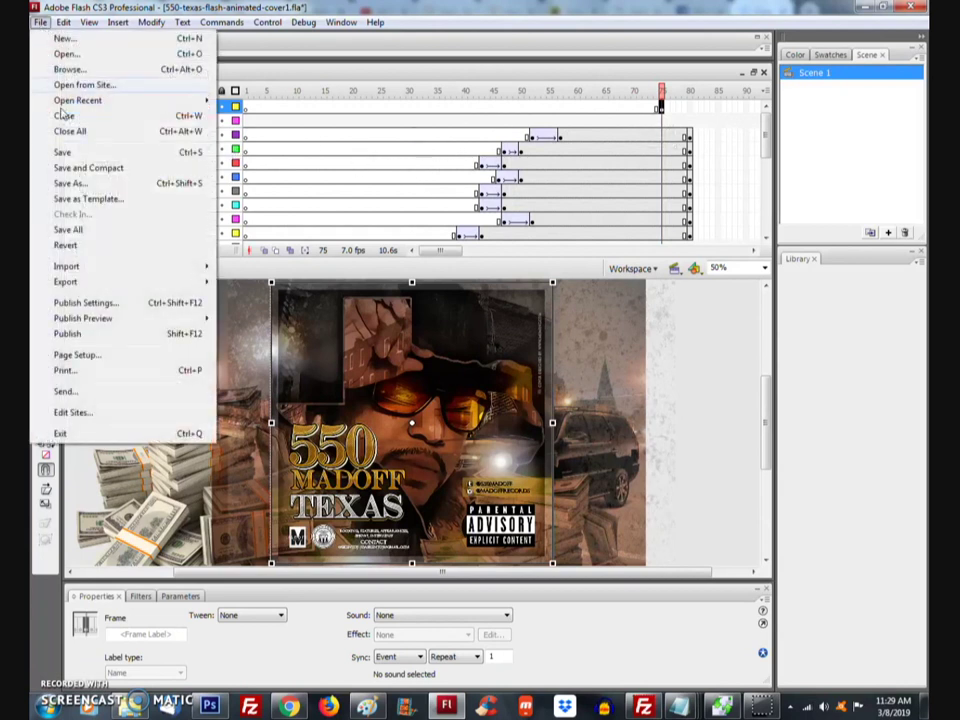
left_click(66, 152)
left_click(409, 164)
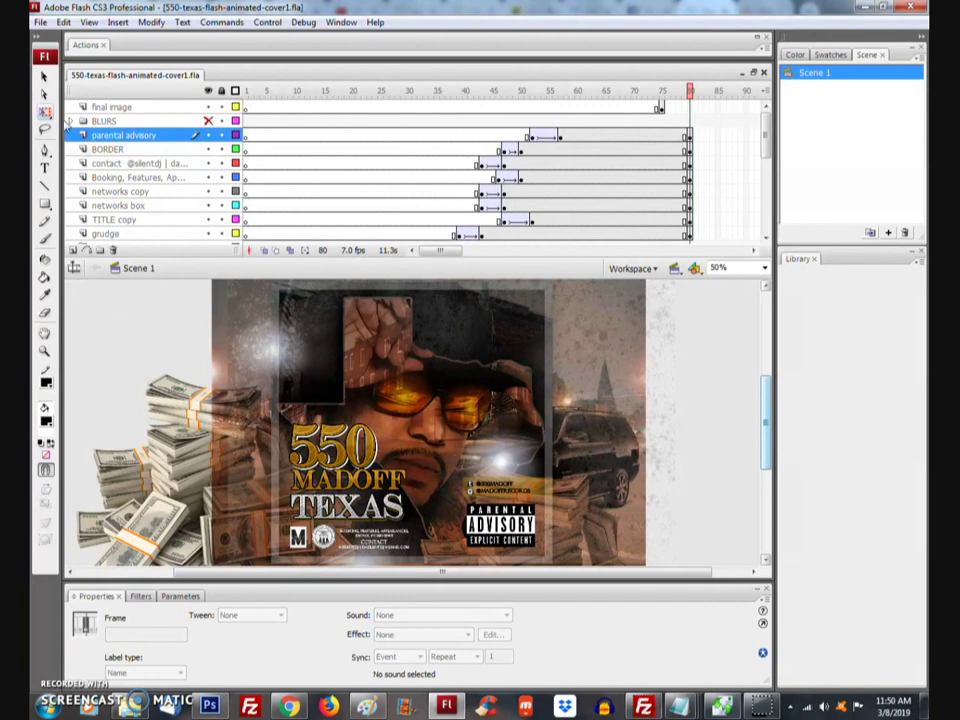
Step: Play the animation from frame 1, then expand the BLURS folder's seven layers
left_click(247, 164)
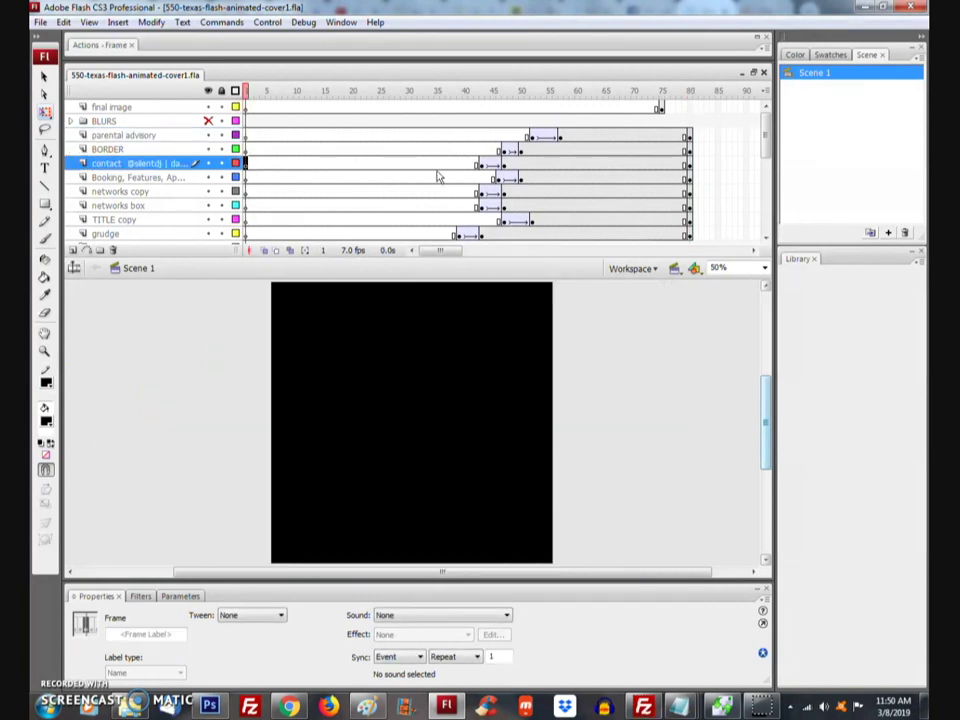
key("Return")
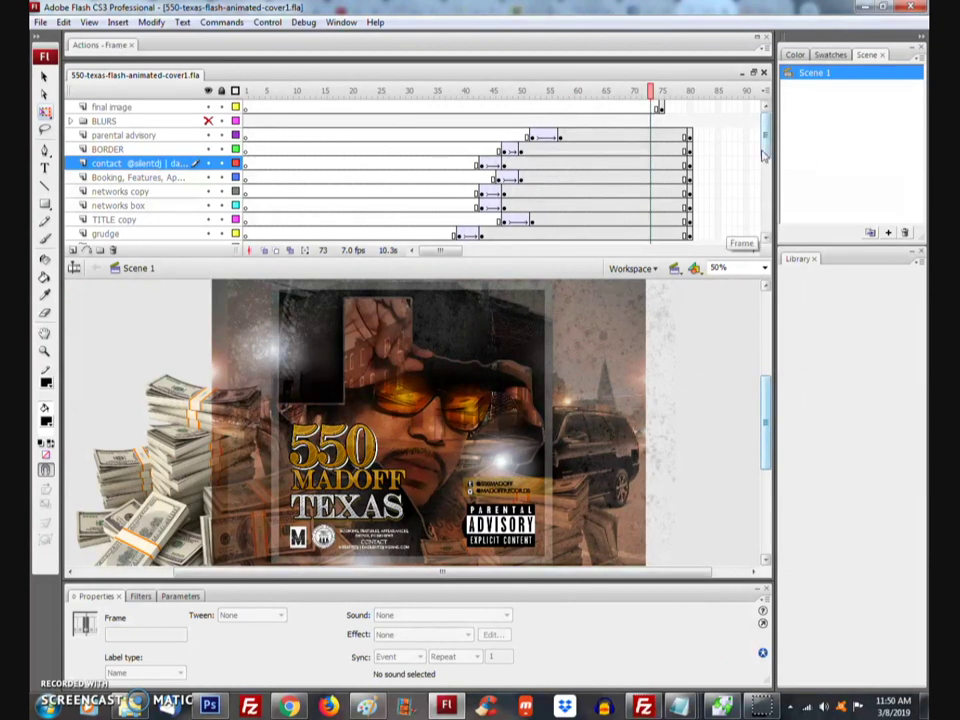
left_click(72, 121)
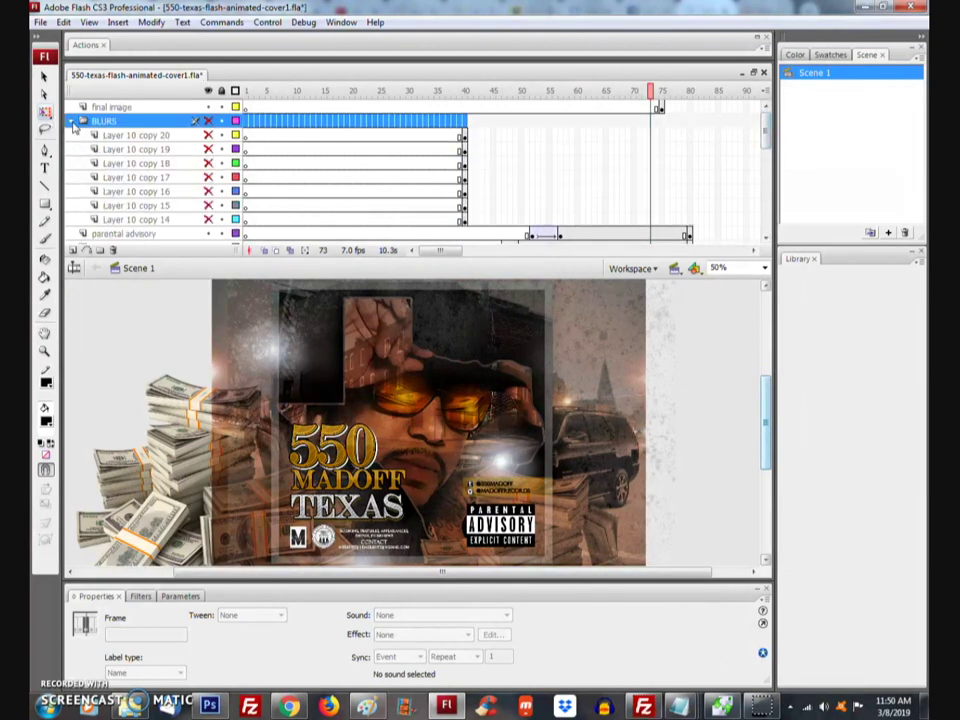
Step: Push the blur layers' keyframes from frame 40 to about 57 and unhide them
scroll(470, 183, "down", 1)
left_click(466, 170)
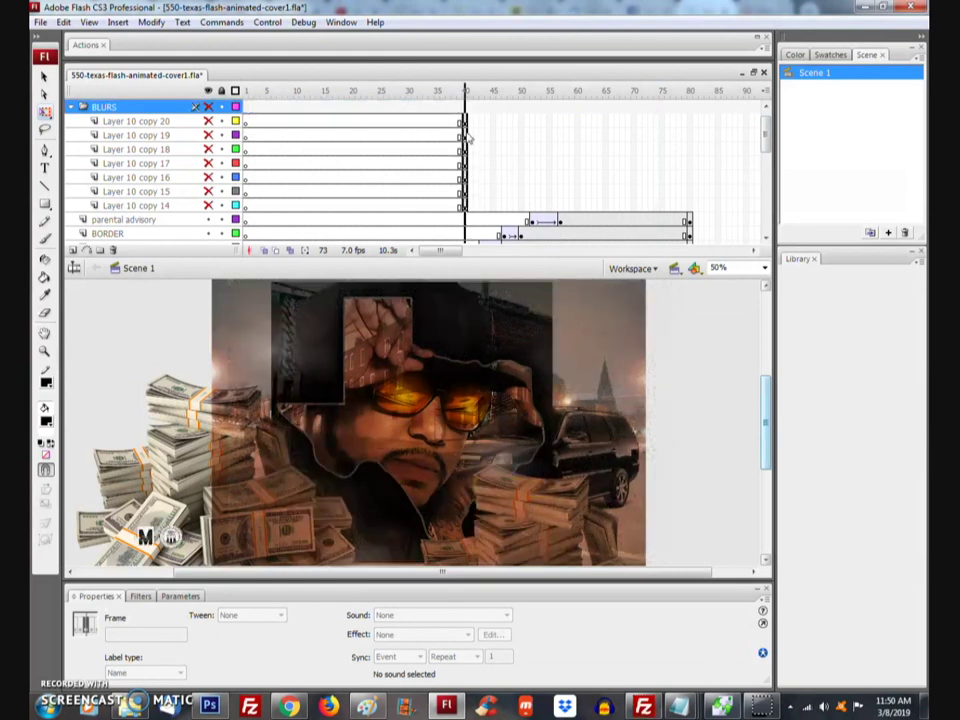
left_click_drag(468, 138, 562, 214)
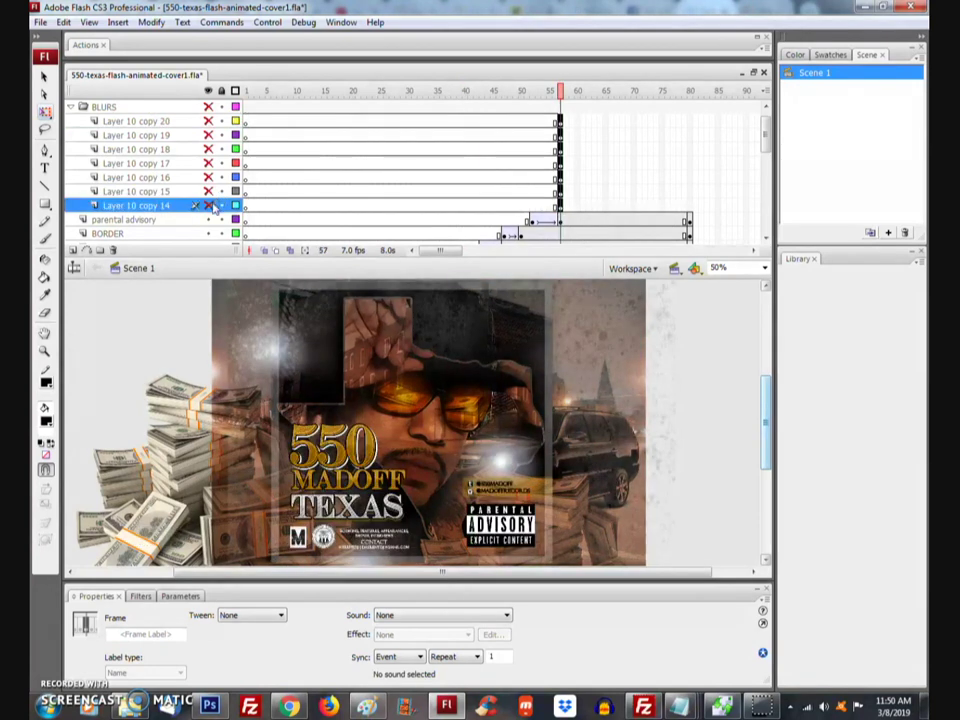
left_click_drag(208, 205, 210, 112)
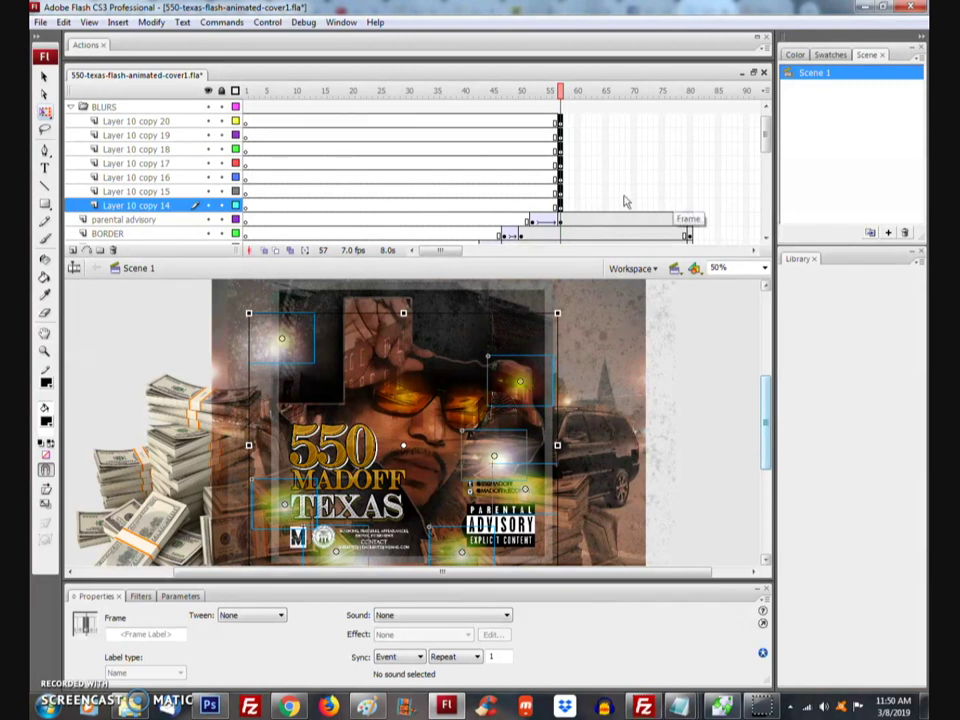
Step: Insert keyframes at frames 60 and 61 across all seven blur layers
left_click(577, 213)
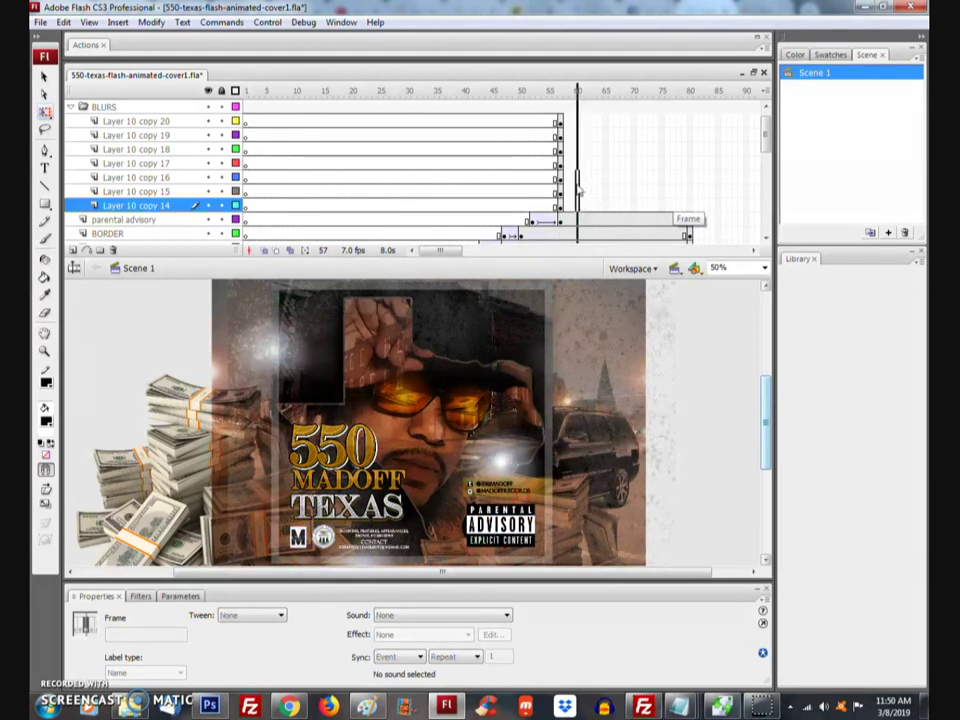
right_click(577, 116)
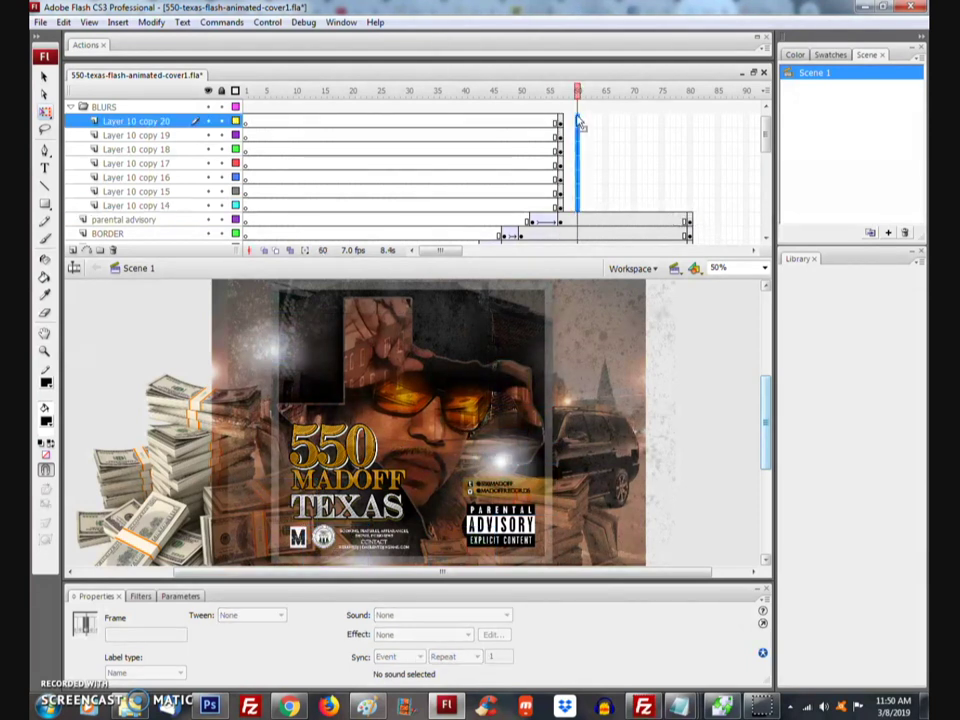
left_click(612, 199)
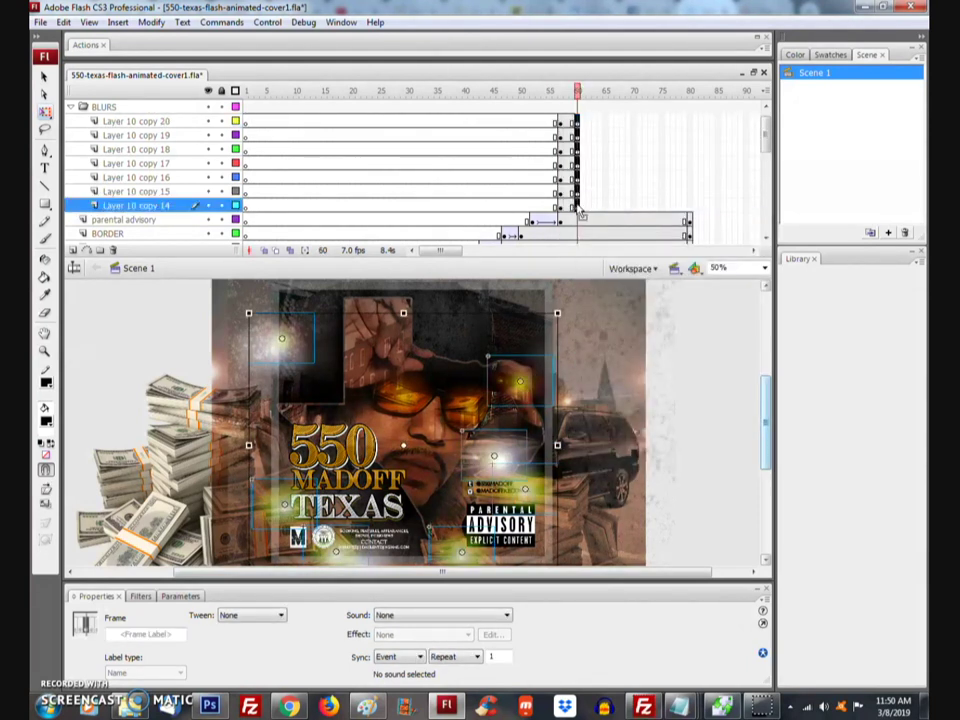
key("F6")
left_click_drag(573, 122, 574, 208)
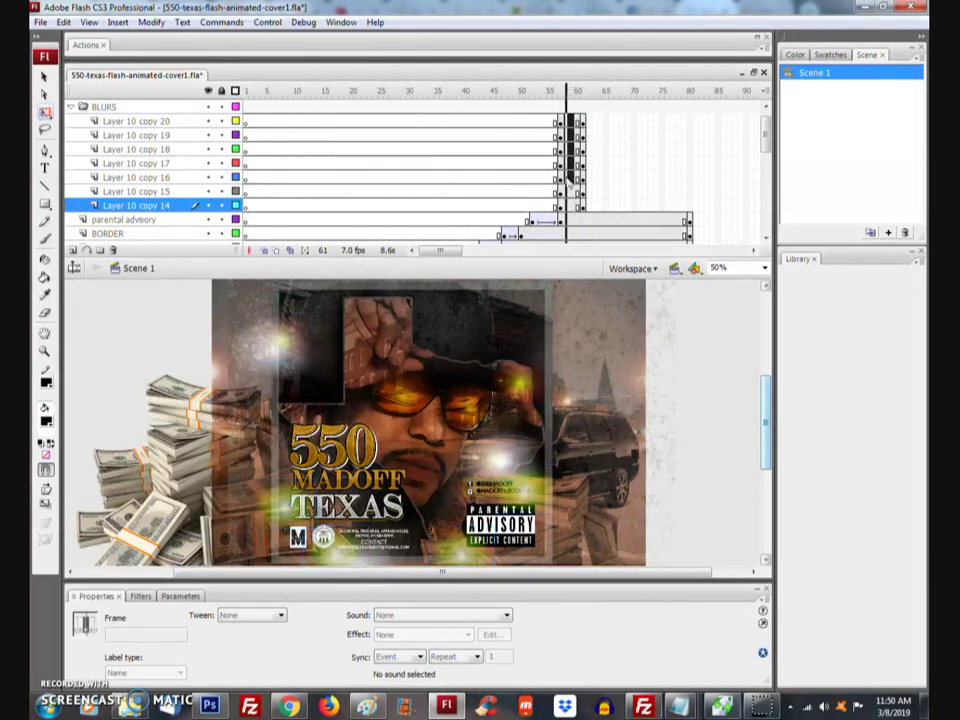
Step: Apply a motion tween to the blur layers and select Layer 10 copy 20's tween
right_click(578, 214)
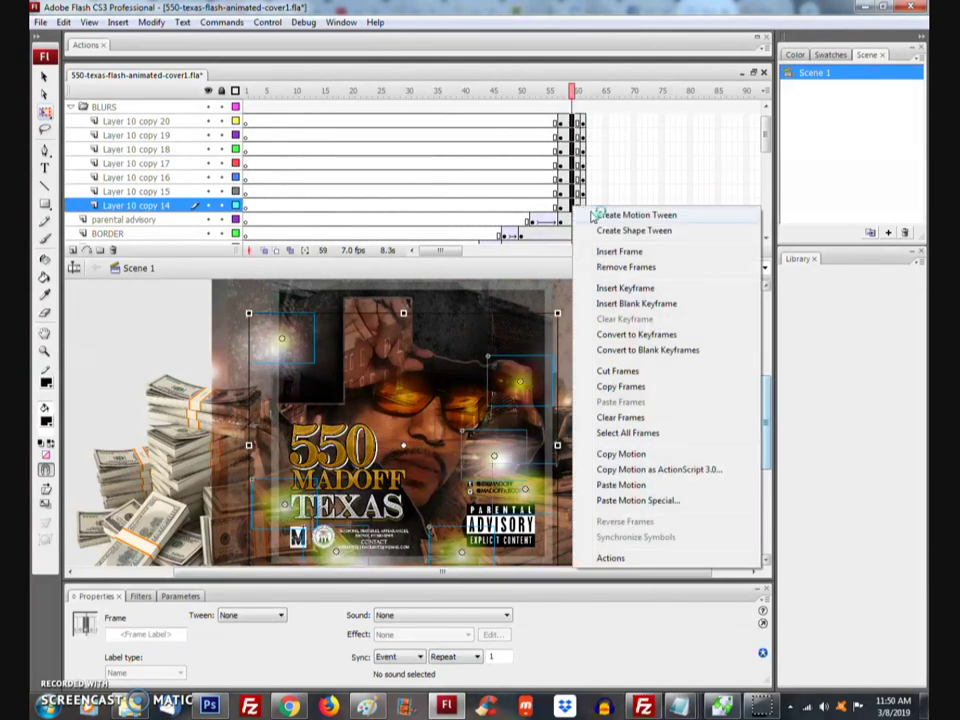
left_click(600, 212)
left_click_drag(565, 208, 570, 125)
left_click(562, 121)
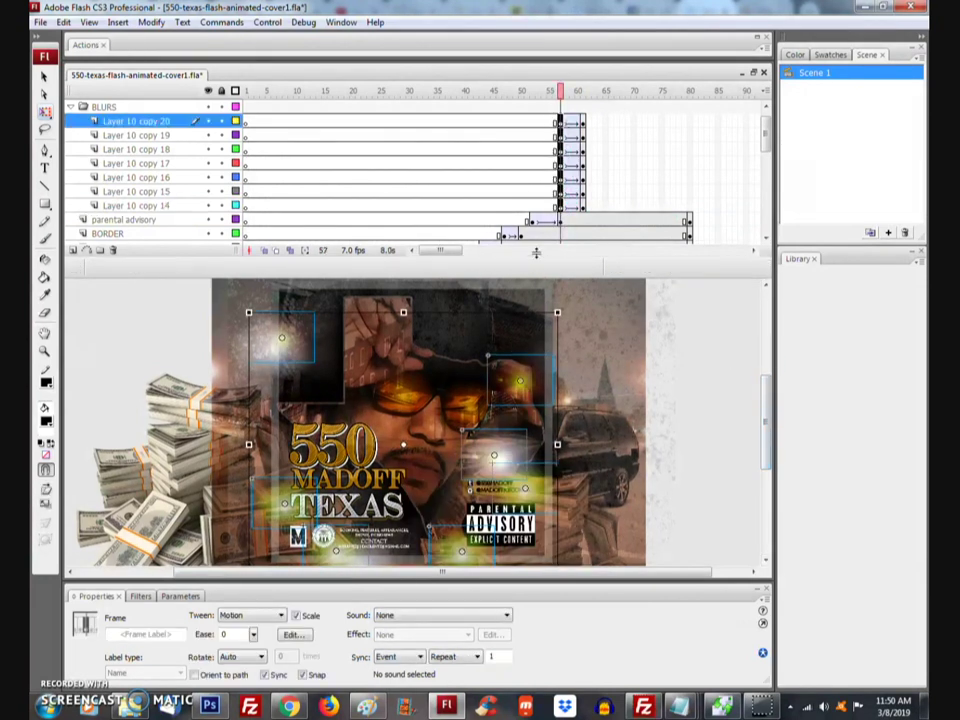
left_click_drag(536, 257, 537, 233)
left_click_drag(769, 420, 769, 410)
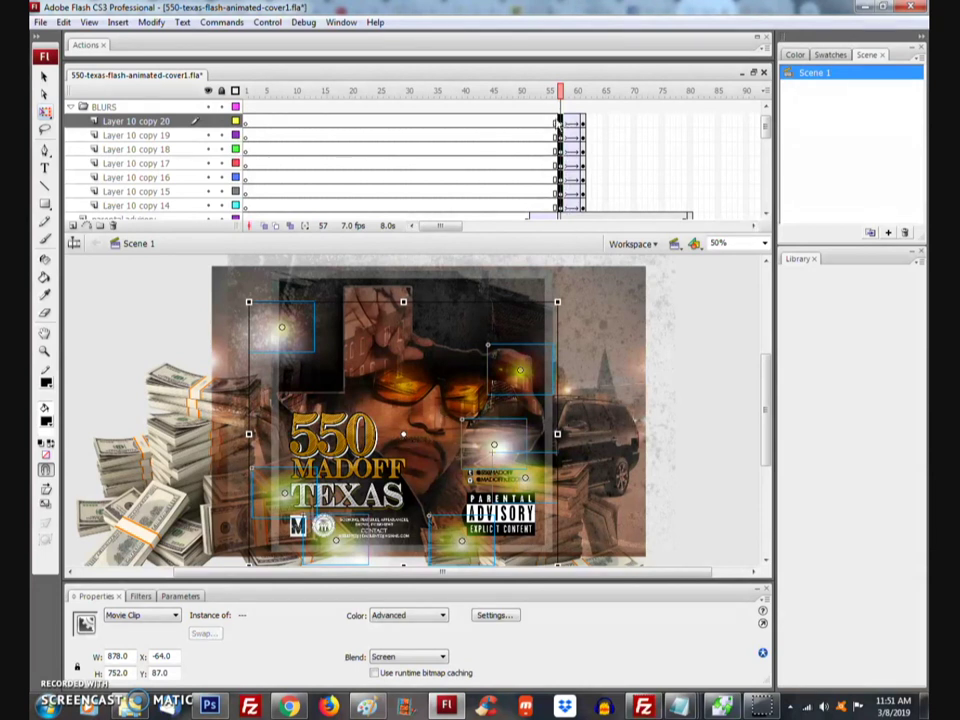
Step: Set the blur instance's Color effect to Alpha 0%
left_click(415, 619)
left_click(400, 648)
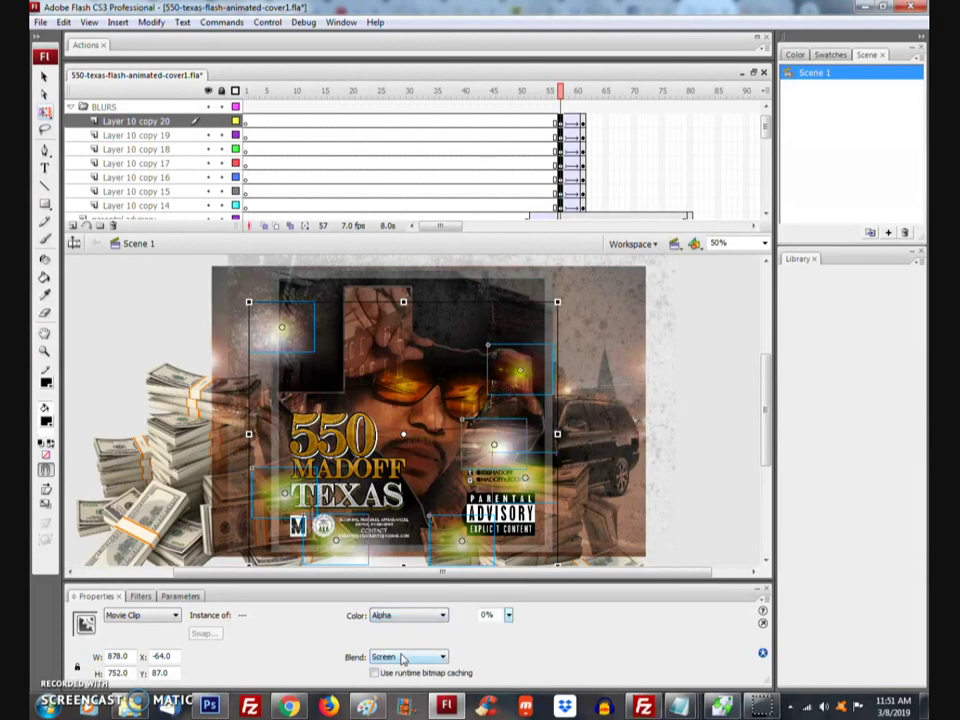
left_click(507, 619)
left_click_drag(509, 623, 510, 628)
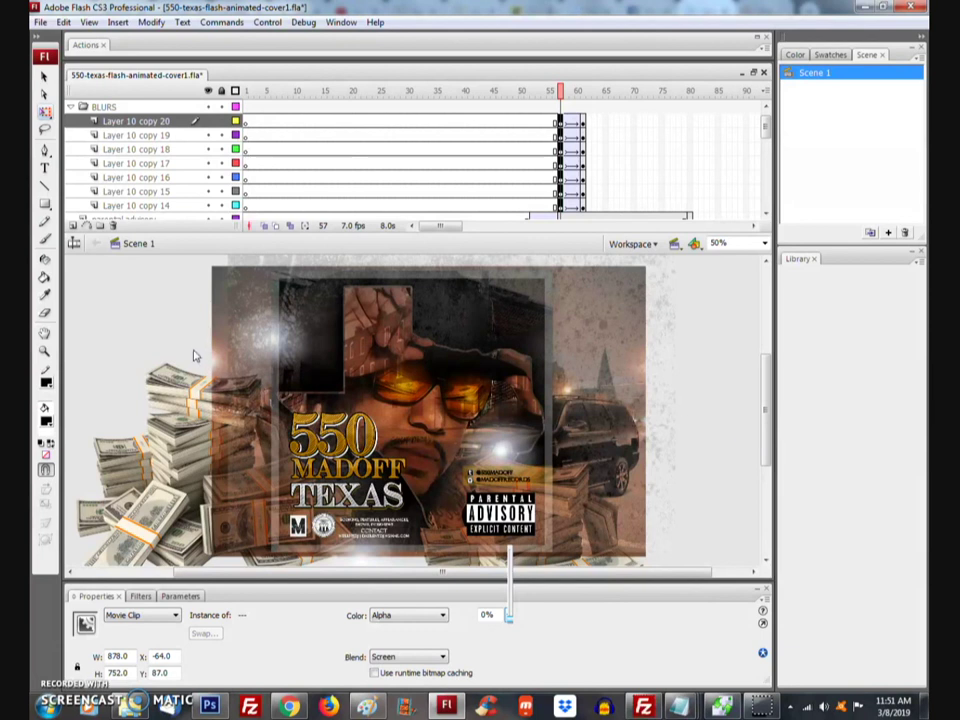
left_click(688, 208)
Step: Extend the blur layers with keyframes at frame 80 and preview the animation
left_click(690, 207)
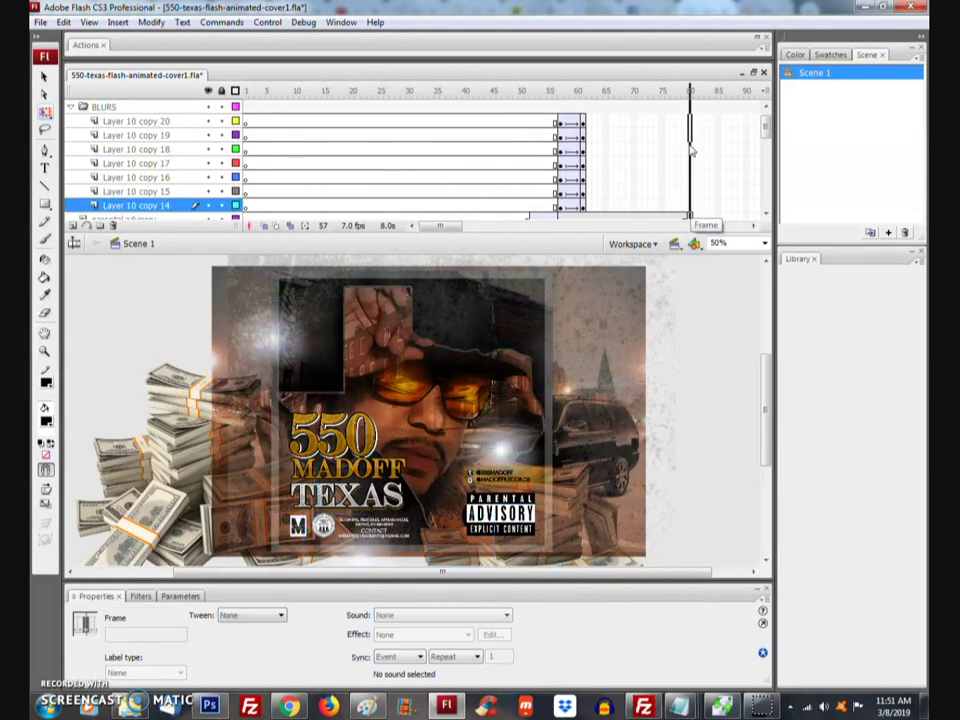
right_click(690, 209)
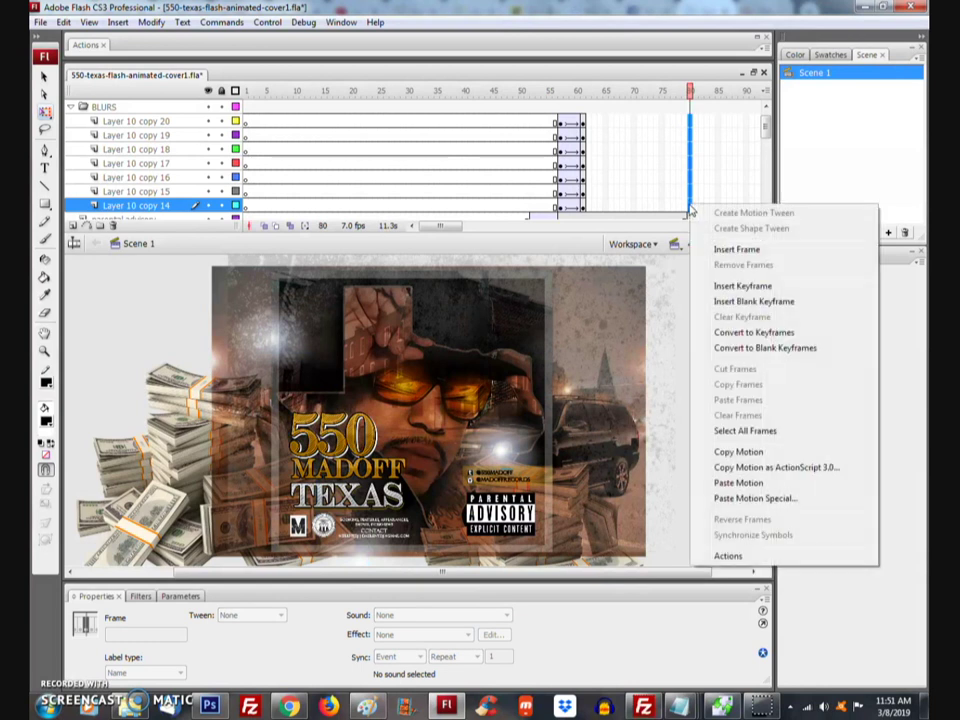
left_click(707, 285)
left_click(502, 191)
left_click(502, 191)
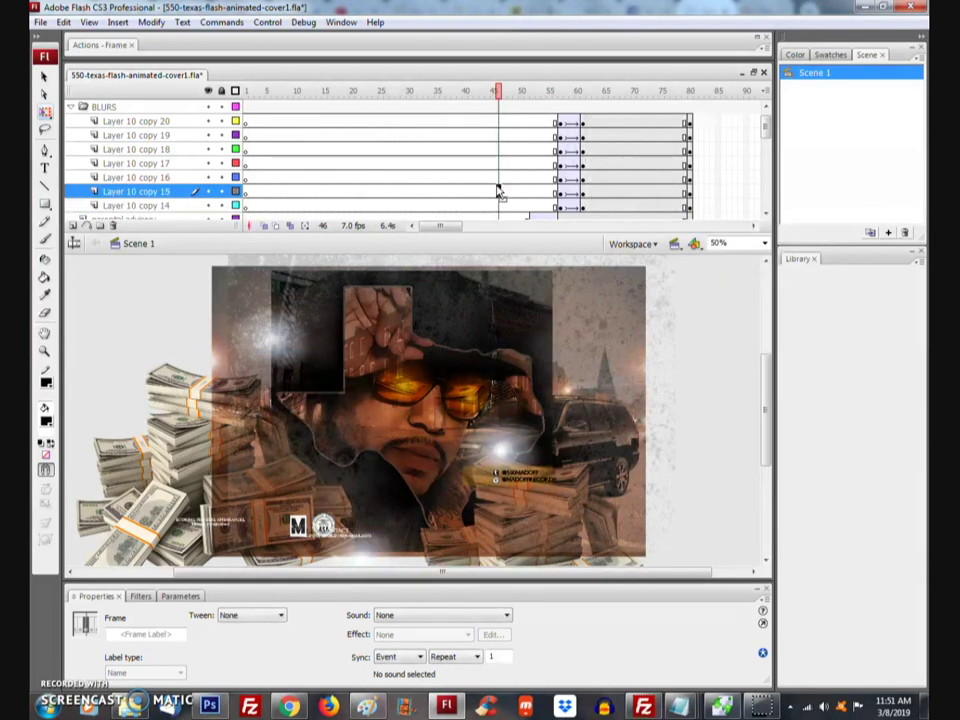
key("Return")
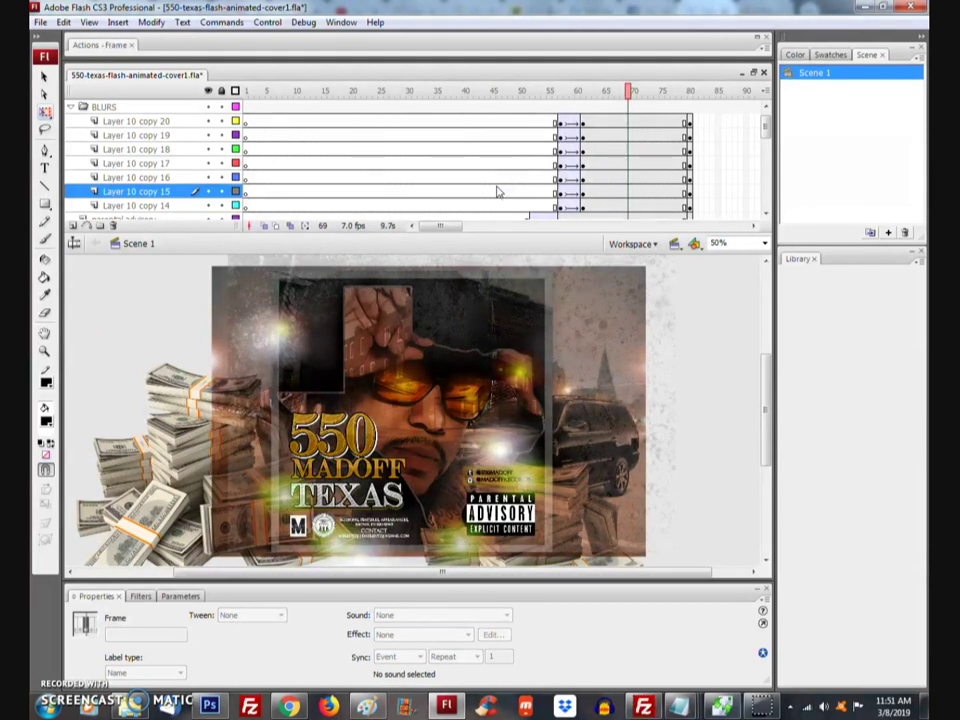
Step: Shift copy 15's tween to frame 60, move copy 17 and 18 later, and preview
left_click(580, 193)
left_click_drag(580, 196, 578, 191)
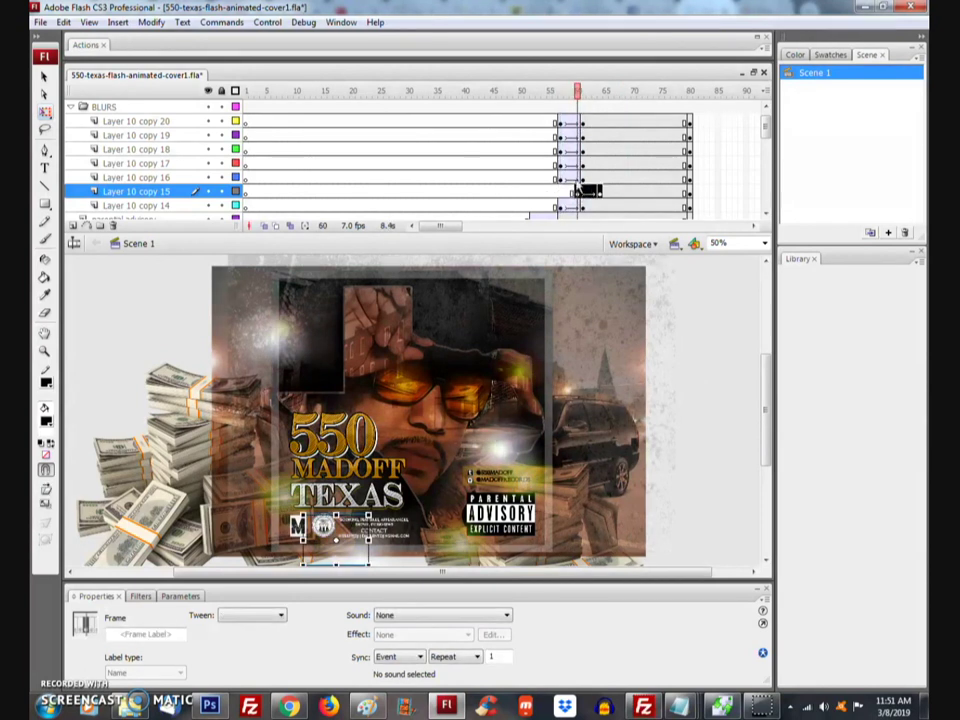
left_click(585, 168)
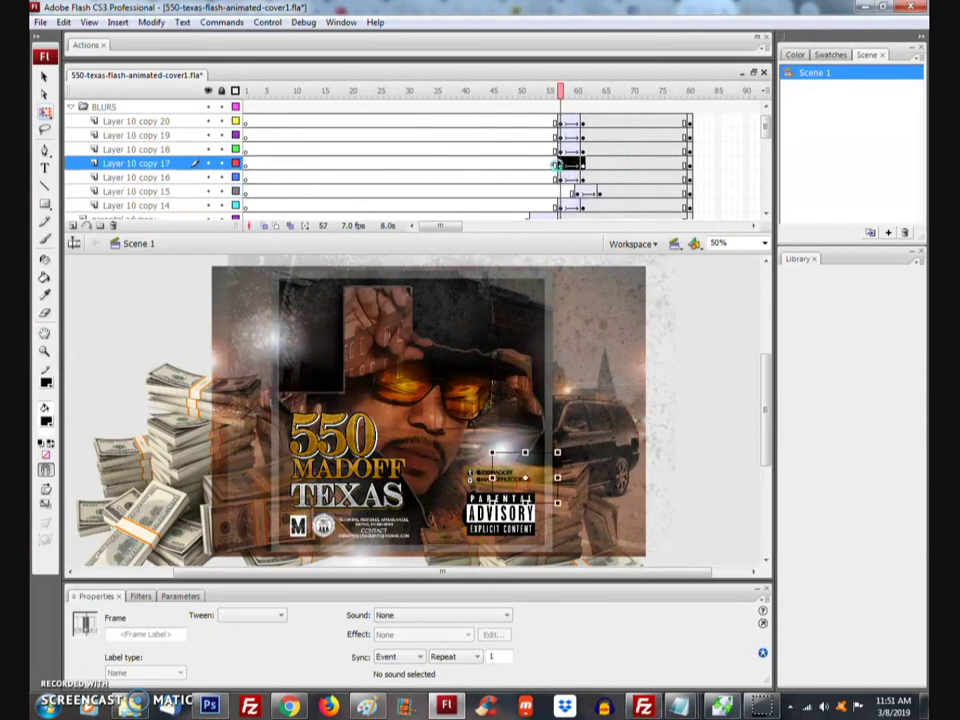
mouse_move(592, 172)
left_mouse_down()
mouse_move(555, 172)
mouse_move(604, 163)
left_mouse_up()
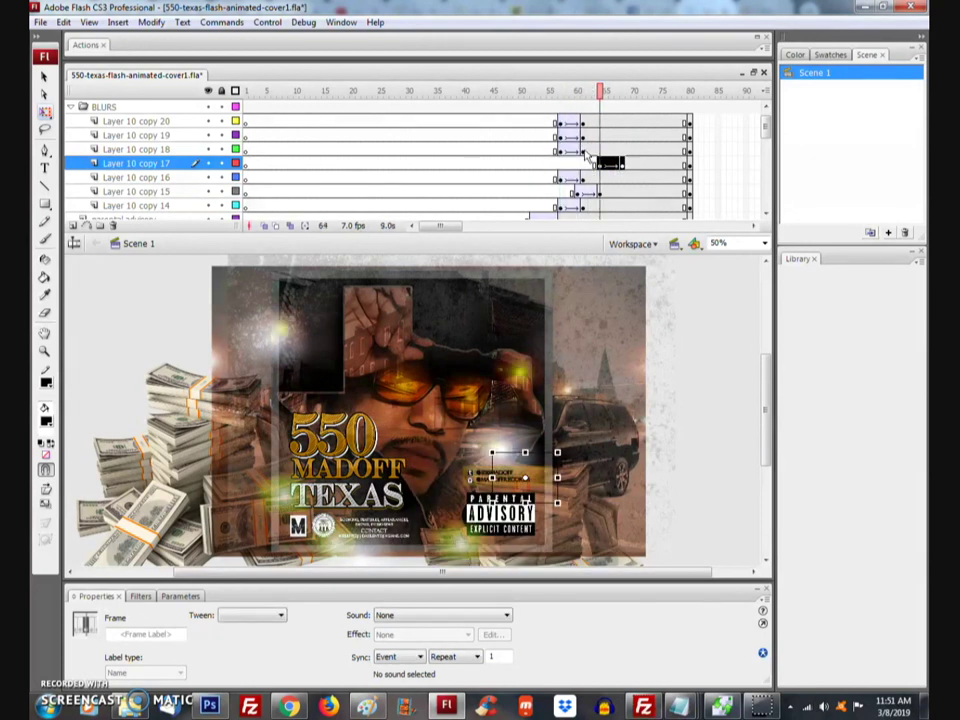
left_click(568, 149)
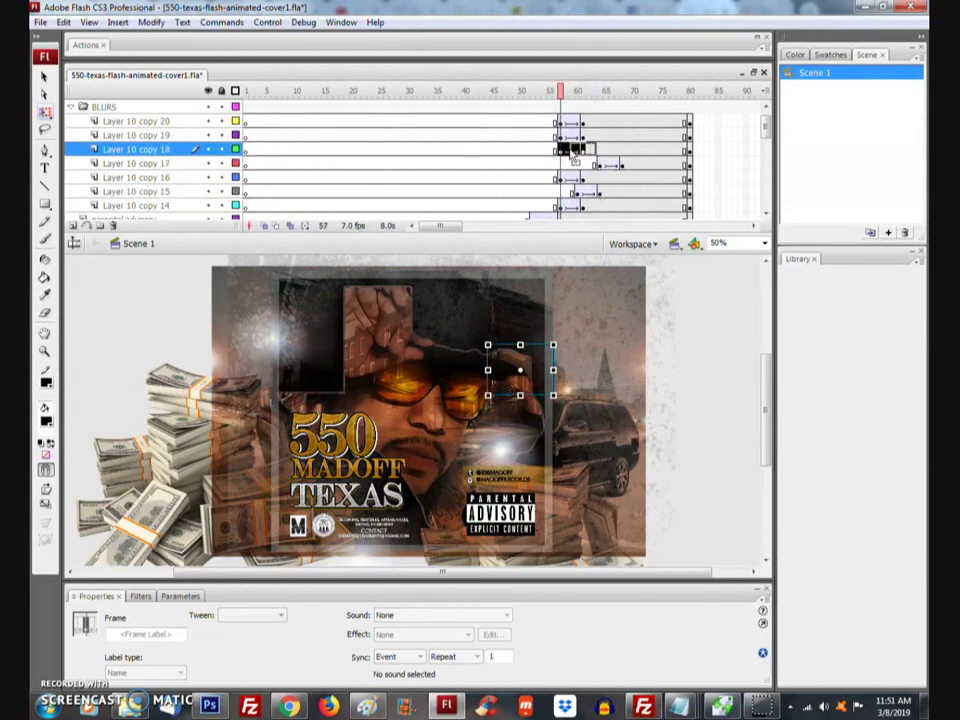
left_click_drag(568, 149, 583, 146)
left_click(519, 135)
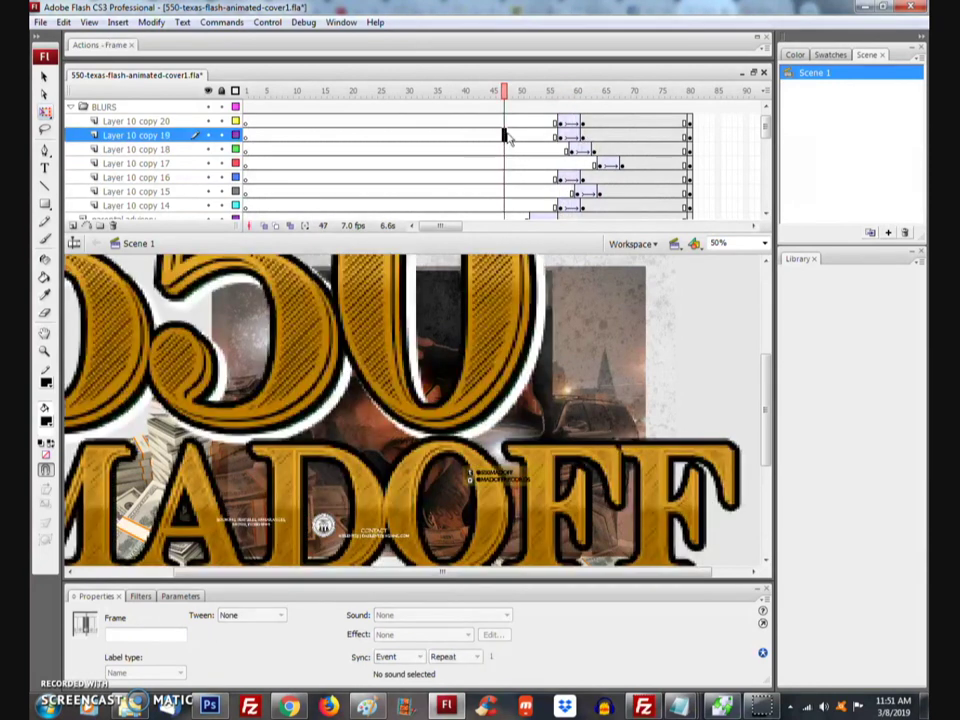
key("Return")
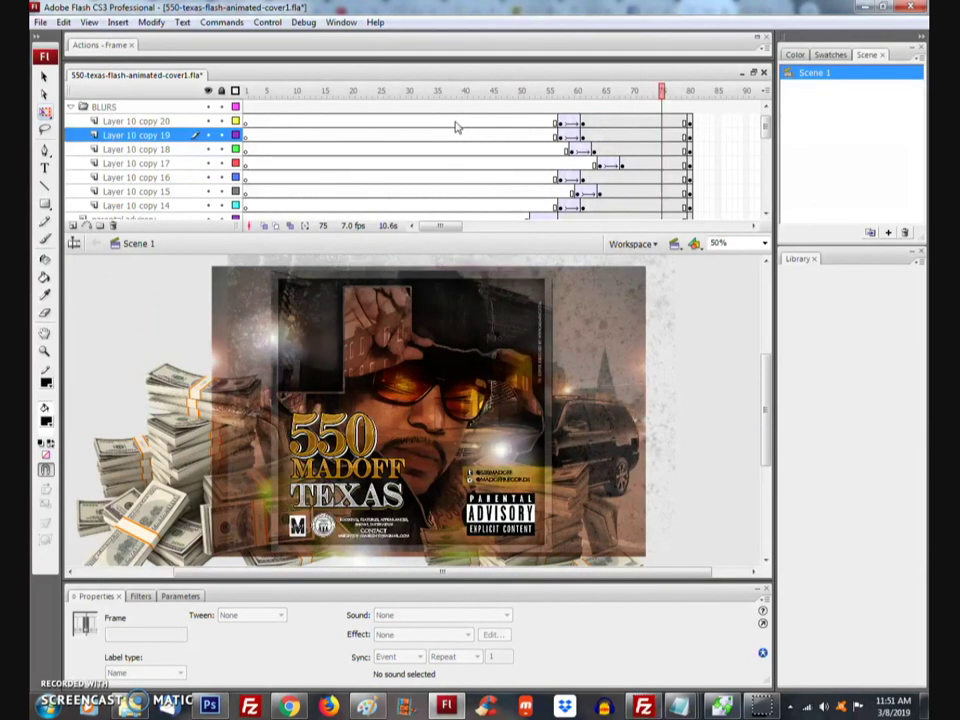
Step: Move Layer 10 copy 20's tween to about frames 64–68 and preview from frame 52
left_click(459, 149)
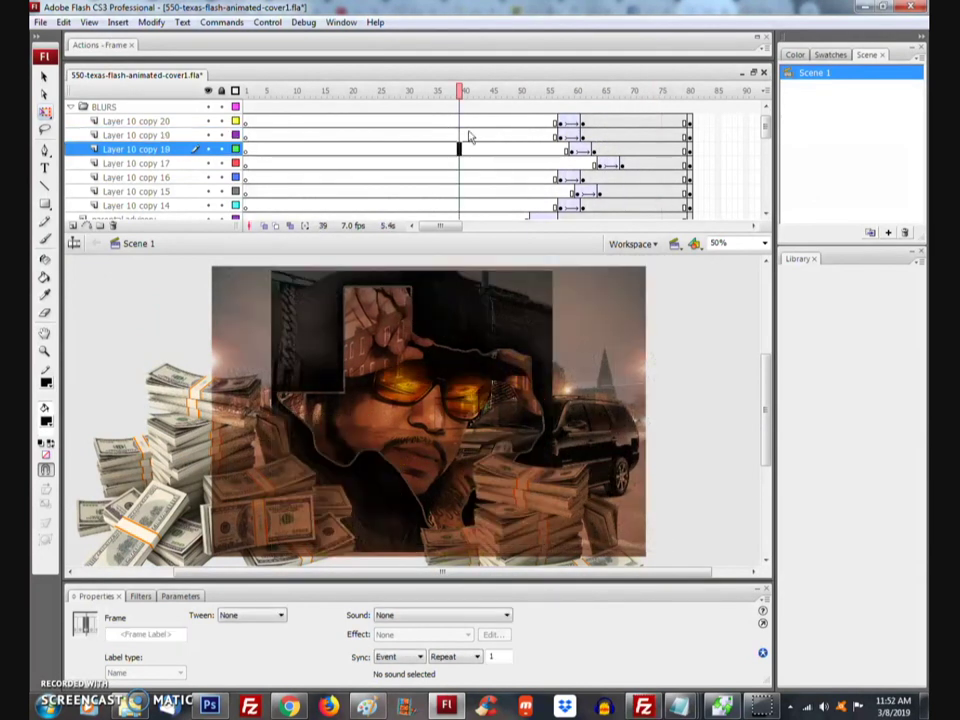
left_click(562, 91)
left_click_drag(559, 121, 620, 121)
left_click(521, 121)
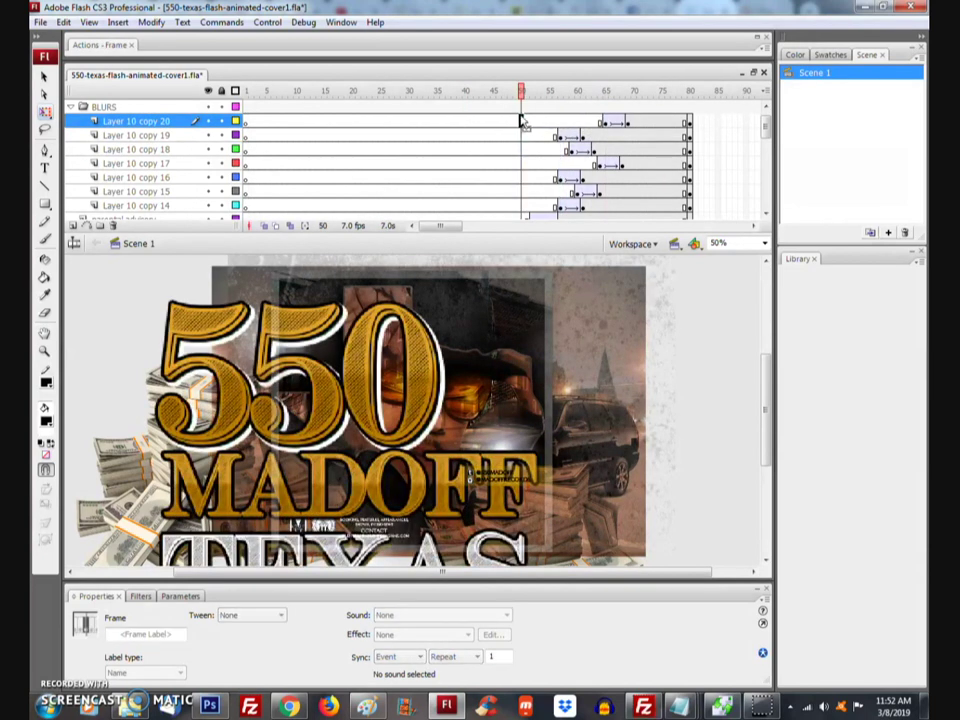
key("Return")
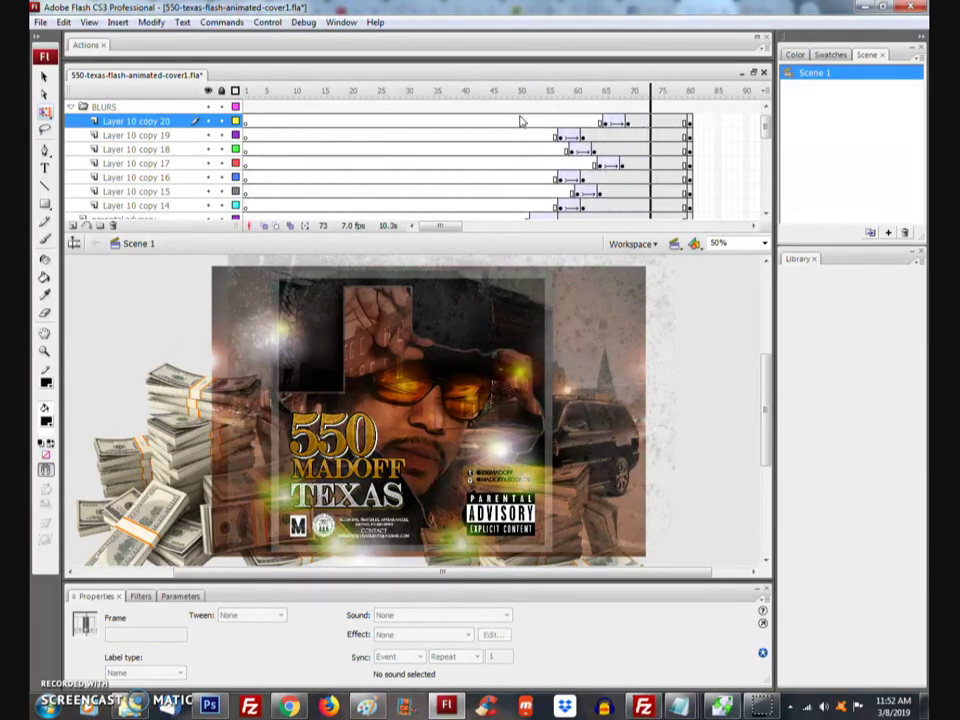
Step: Remove frames 63–80 from Layer 10 copy 16
left_click(620, 164)
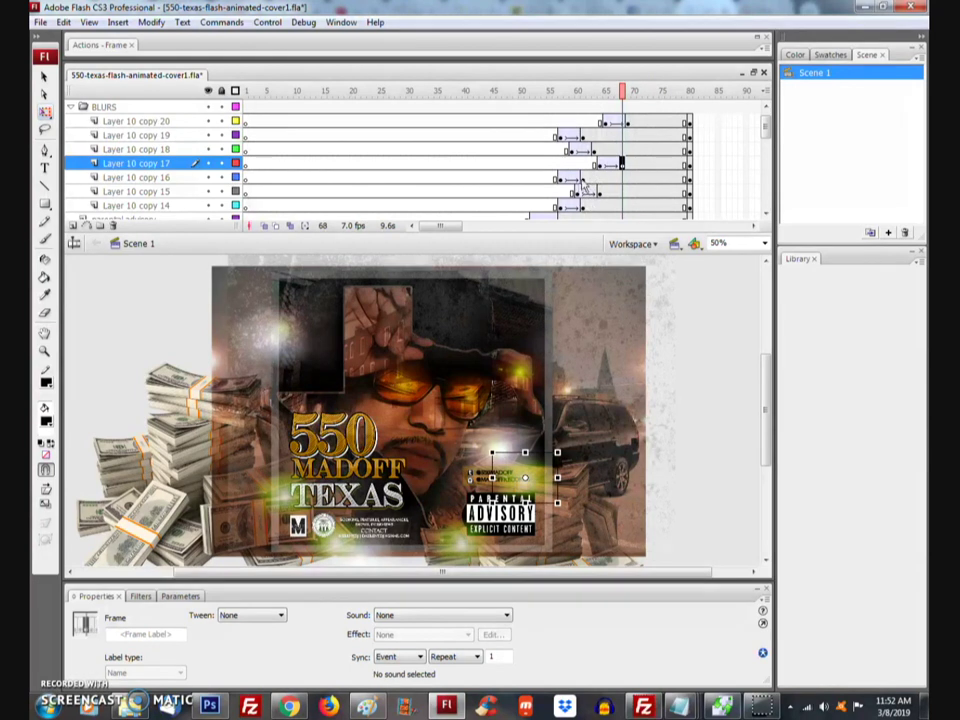
left_click(584, 178)
left_click(560, 178)
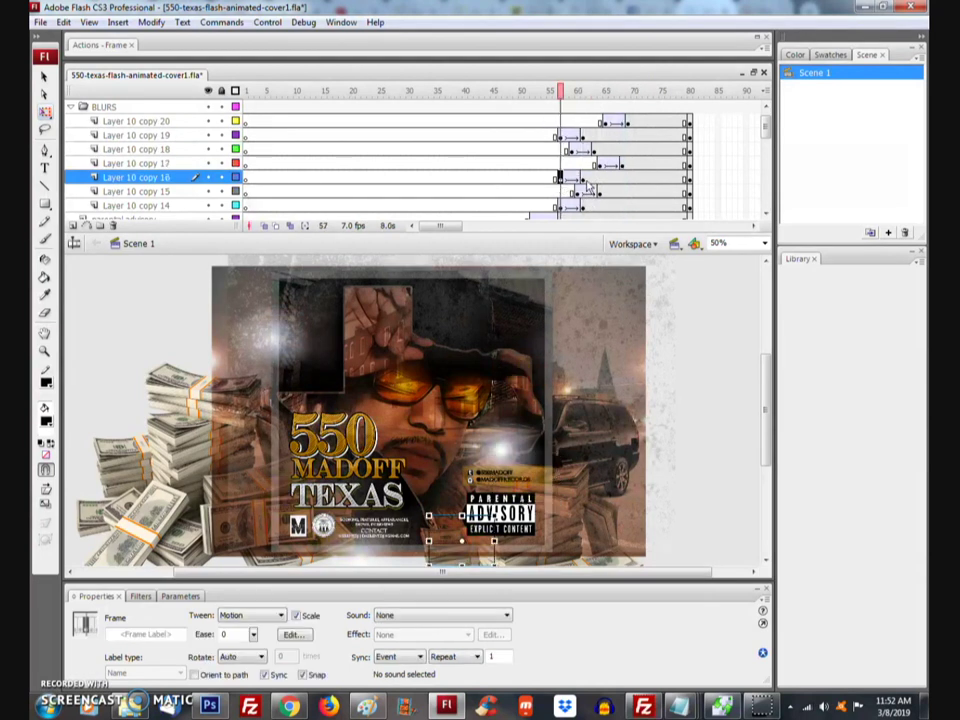
left_click(583, 178)
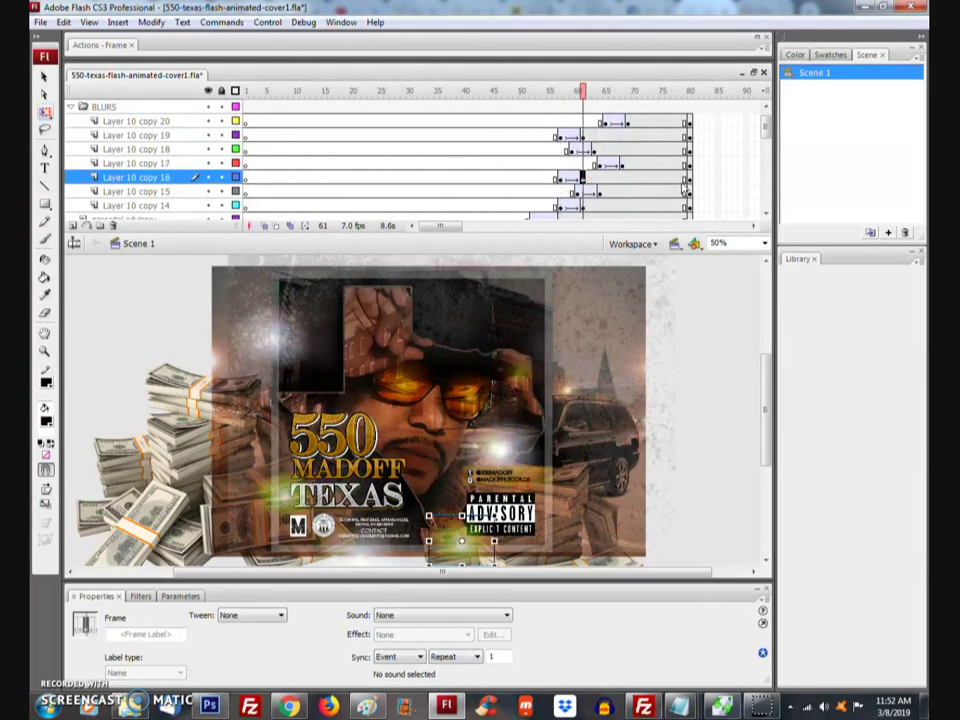
left_click(686, 178)
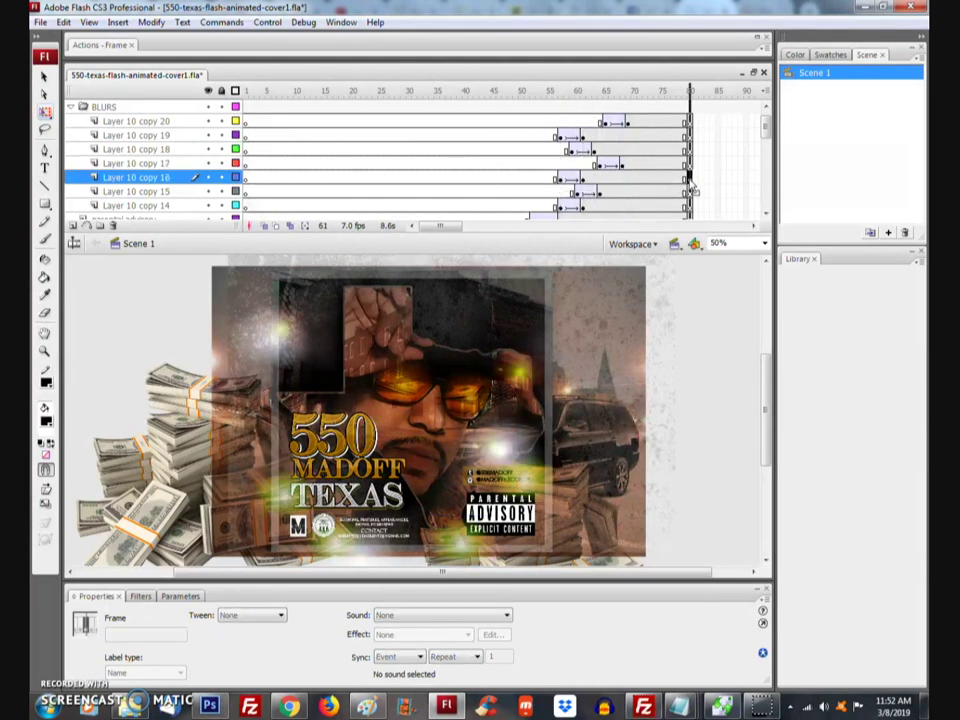
left_click(588, 178)
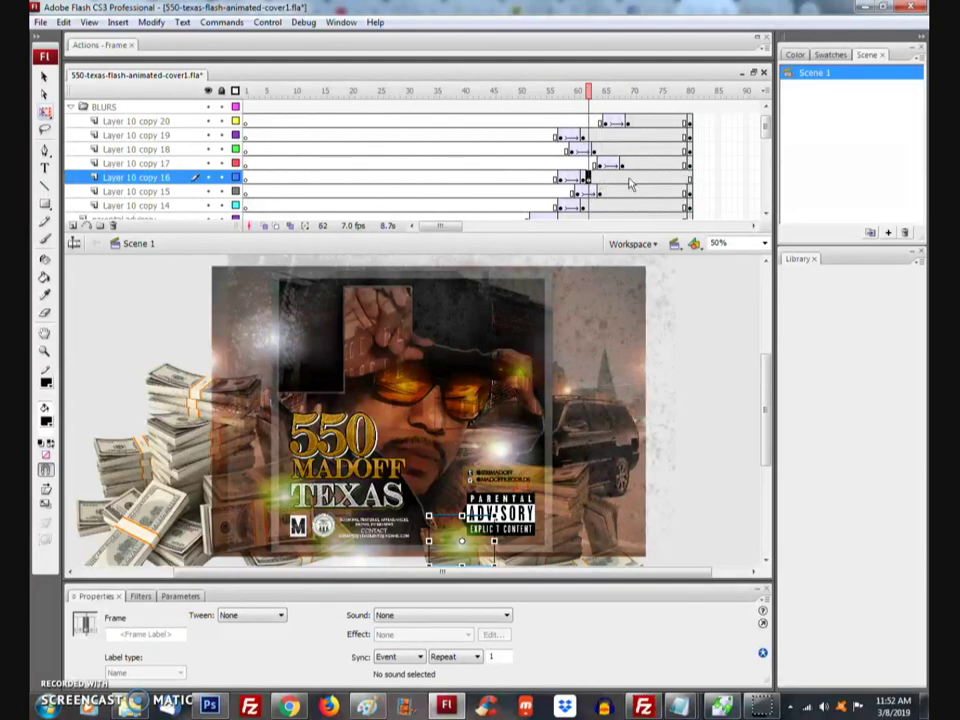
left_click_drag(688, 179, 597, 178)
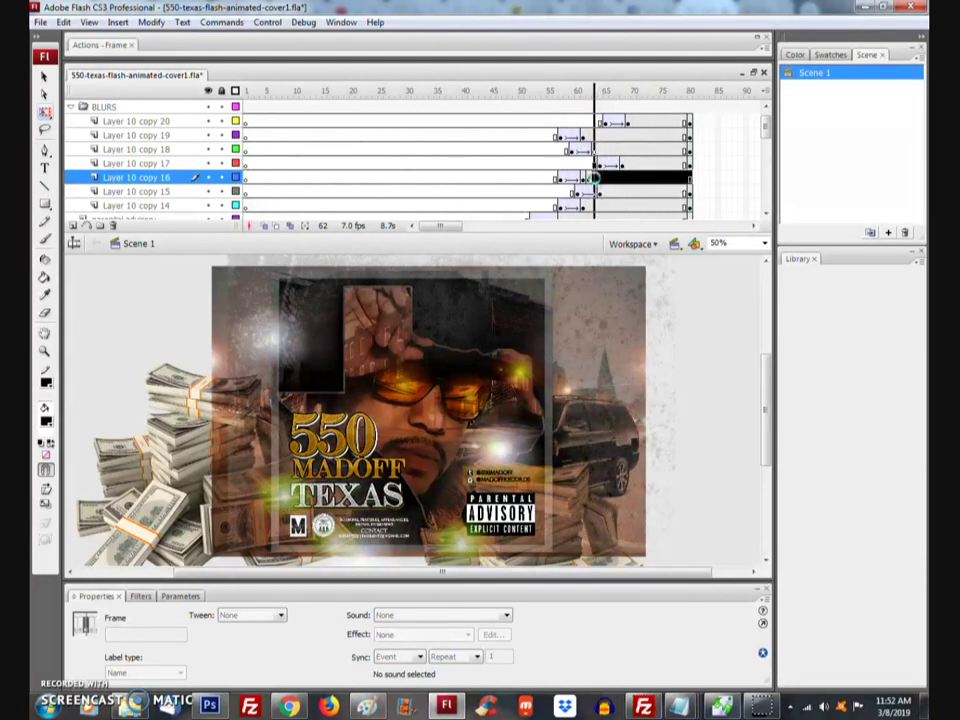
right_click(597, 183)
left_click(628, 240)
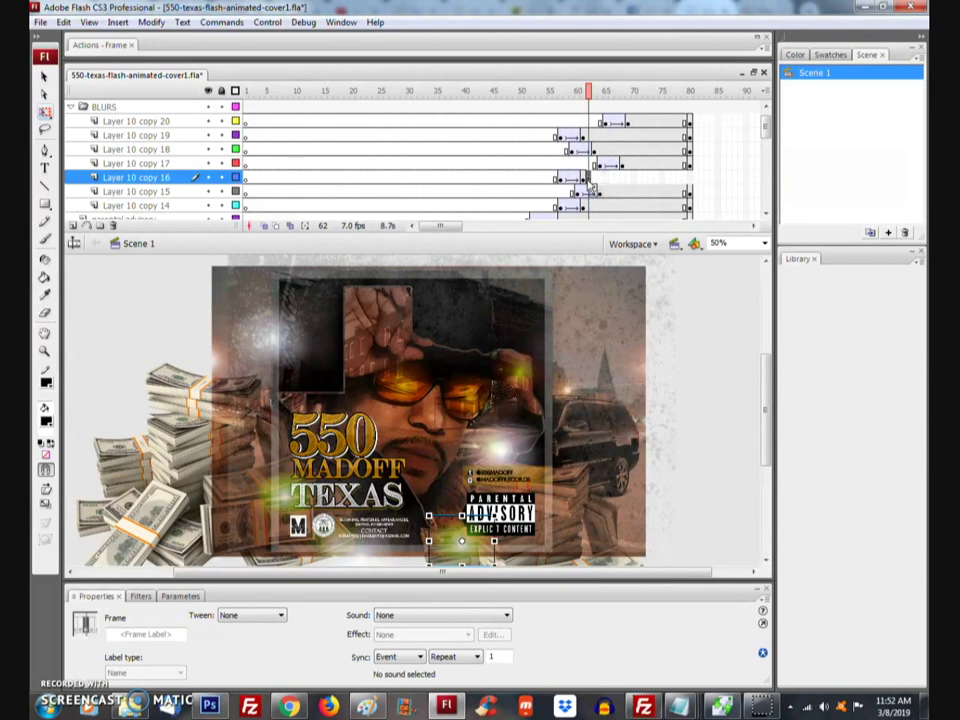
Step: Trim copy 16's remaining trailing frames and add blank keyframes at frames 62 and 65
left_click(601, 180)
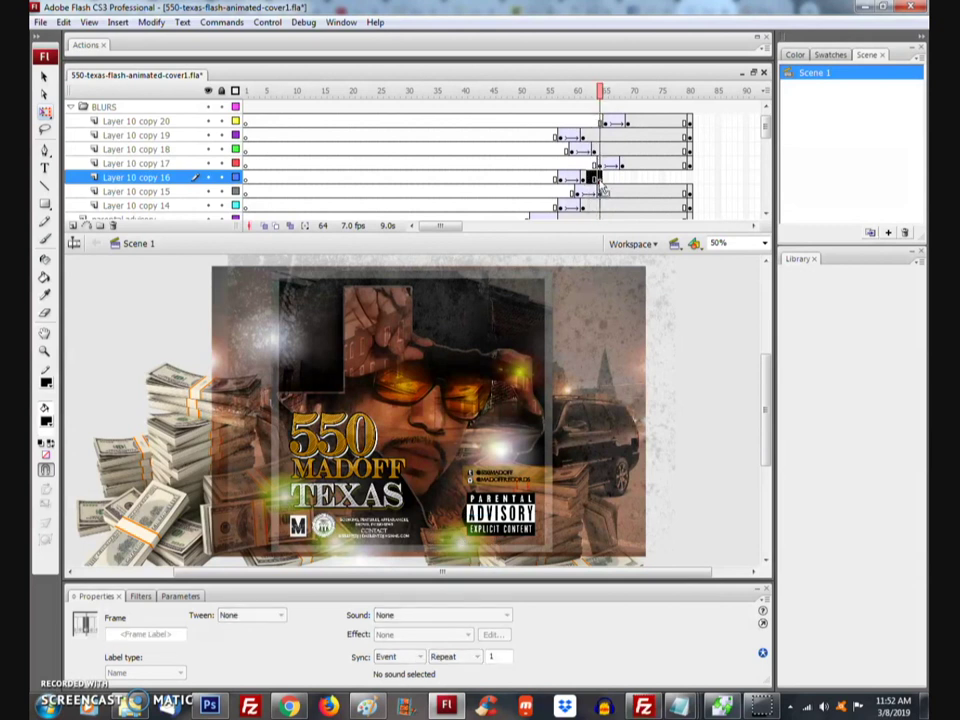
right_click(596, 180)
left_click(650, 243)
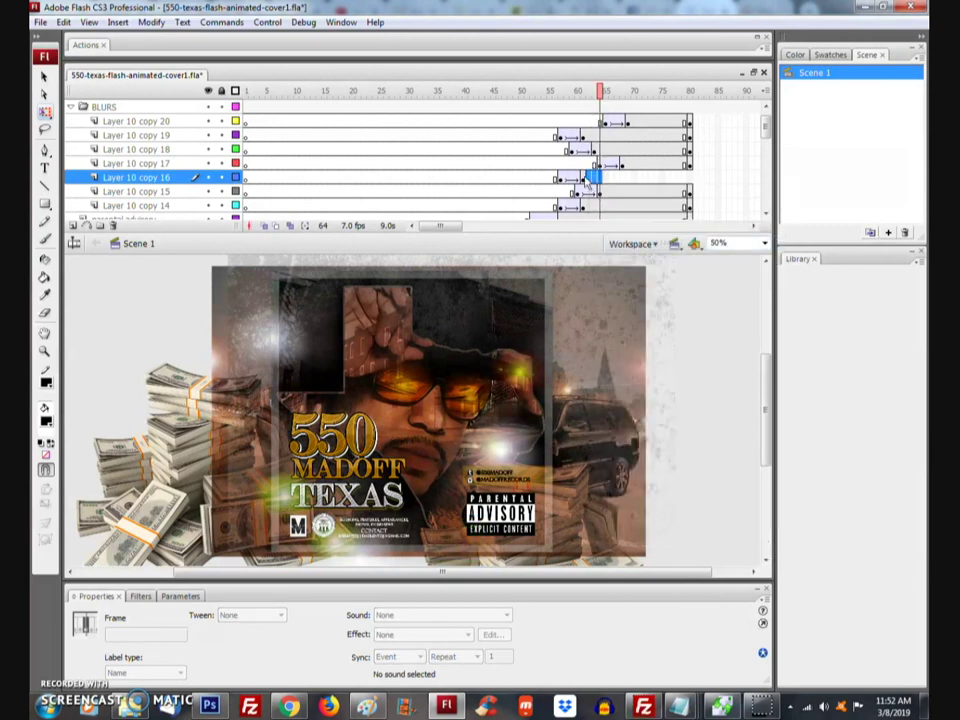
left_click(584, 179)
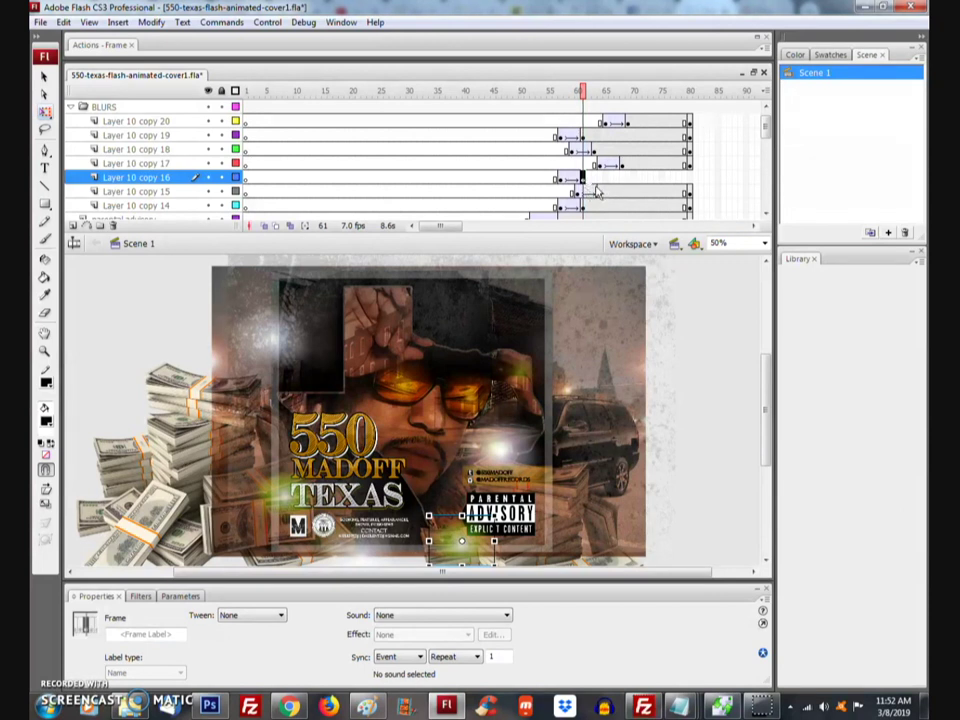
left_click(589, 180)
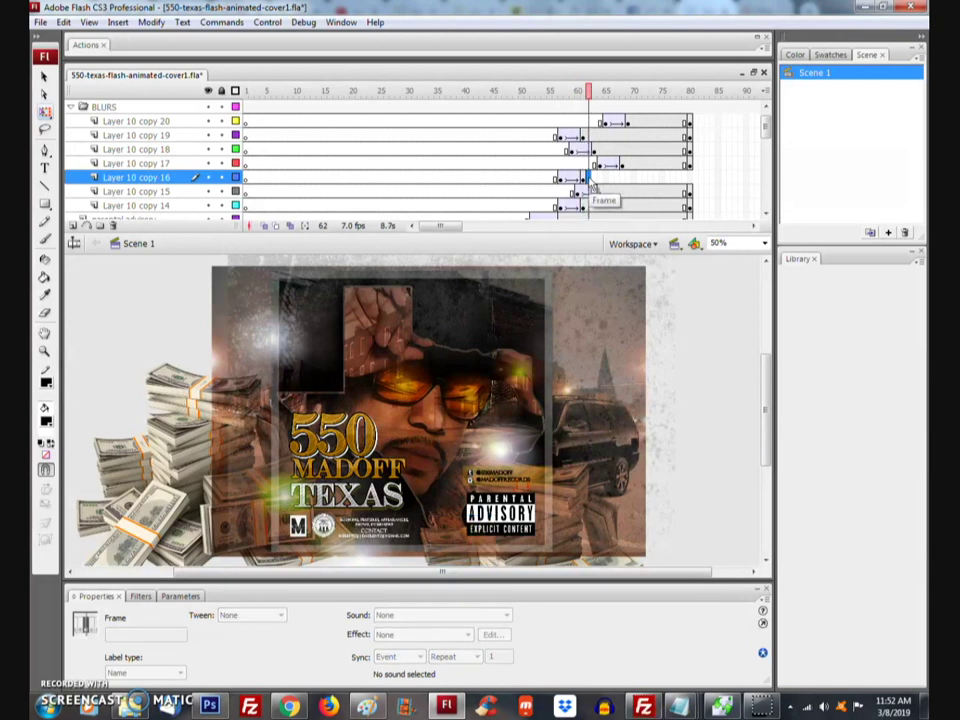
right_click(592, 187)
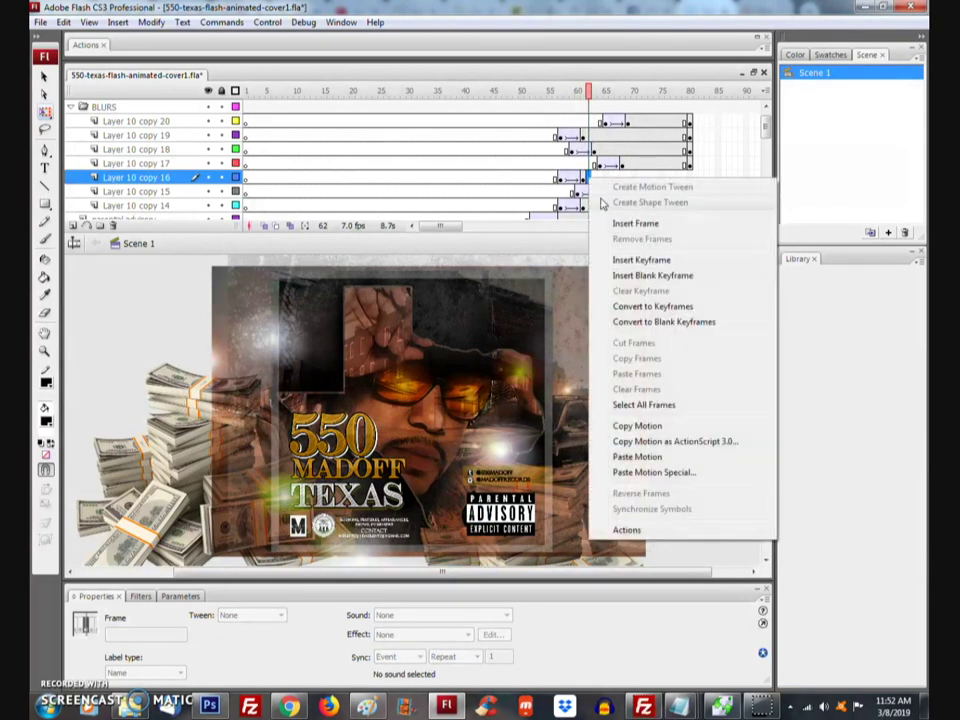
left_click(617, 275)
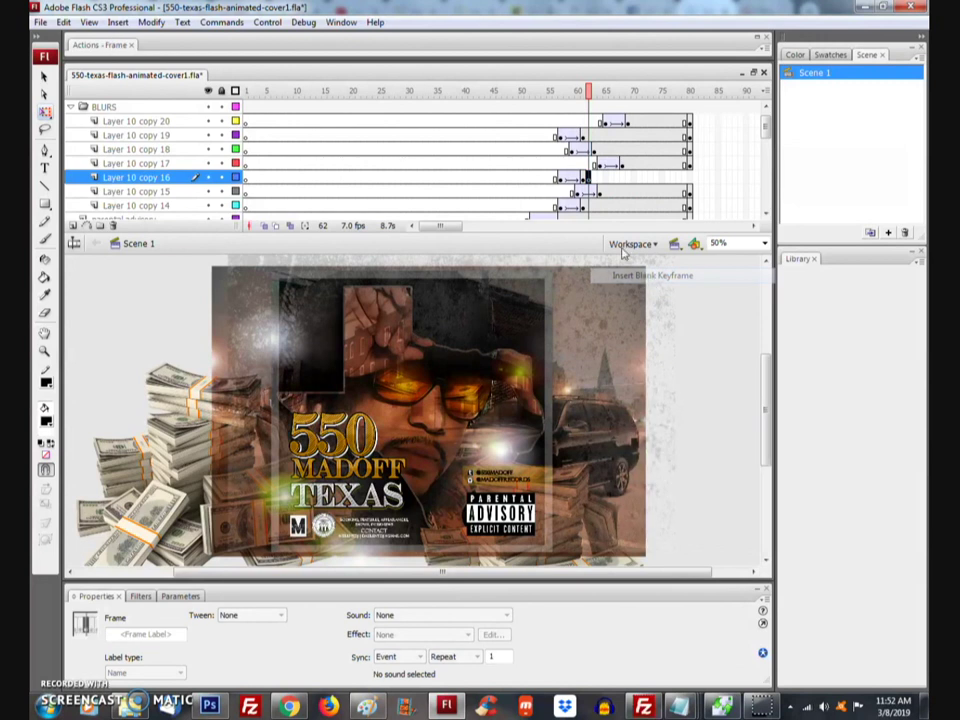
right_click(606, 179)
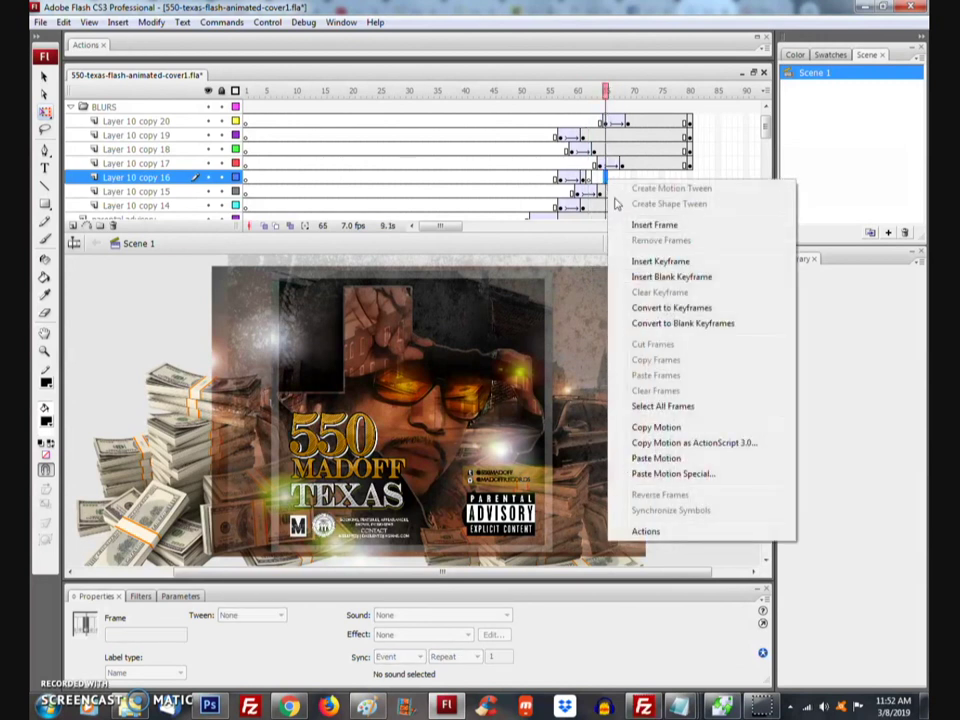
left_click(671, 277)
Step: Copy copy 16's tween frames around 56–60 and paste them at frame 66
left_click(597, 179)
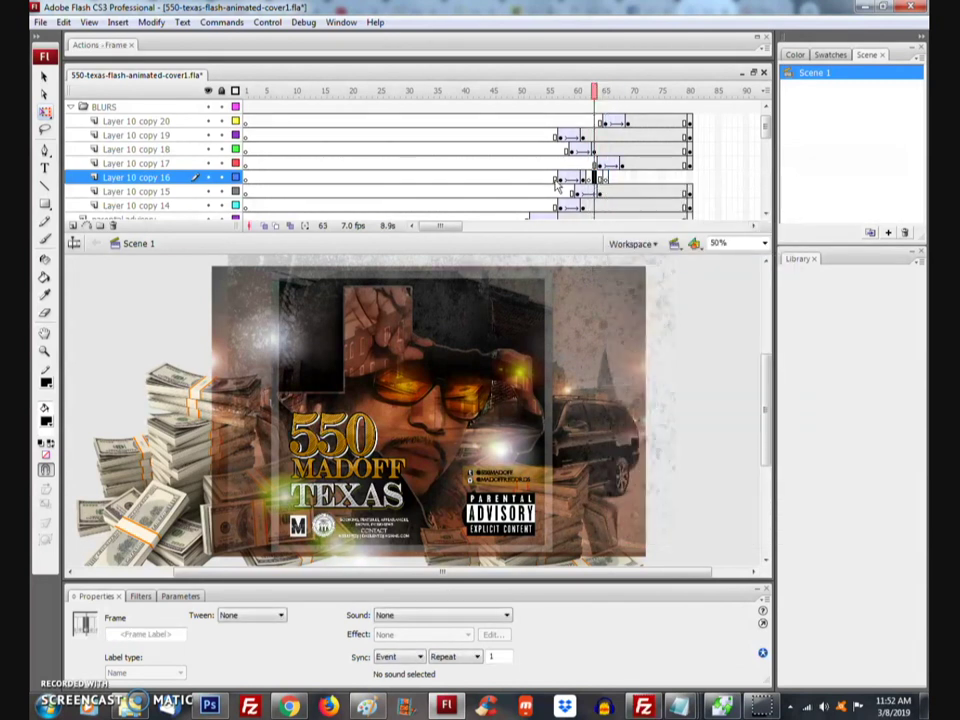
left_click_drag(603, 180, 588, 188)
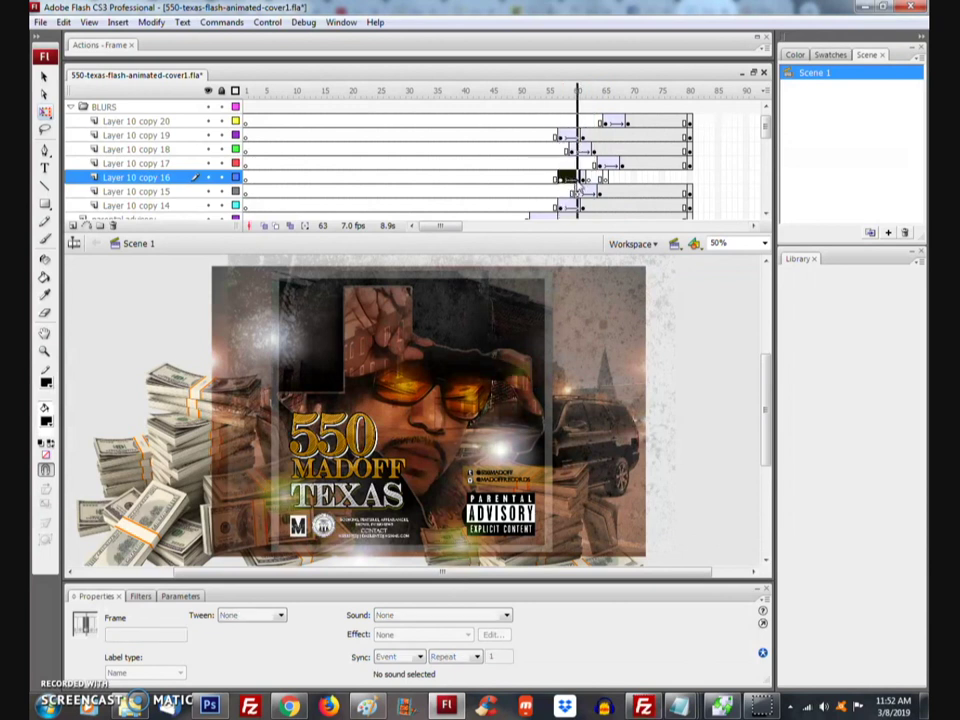
right_click(570, 181)
left_click(621, 361)
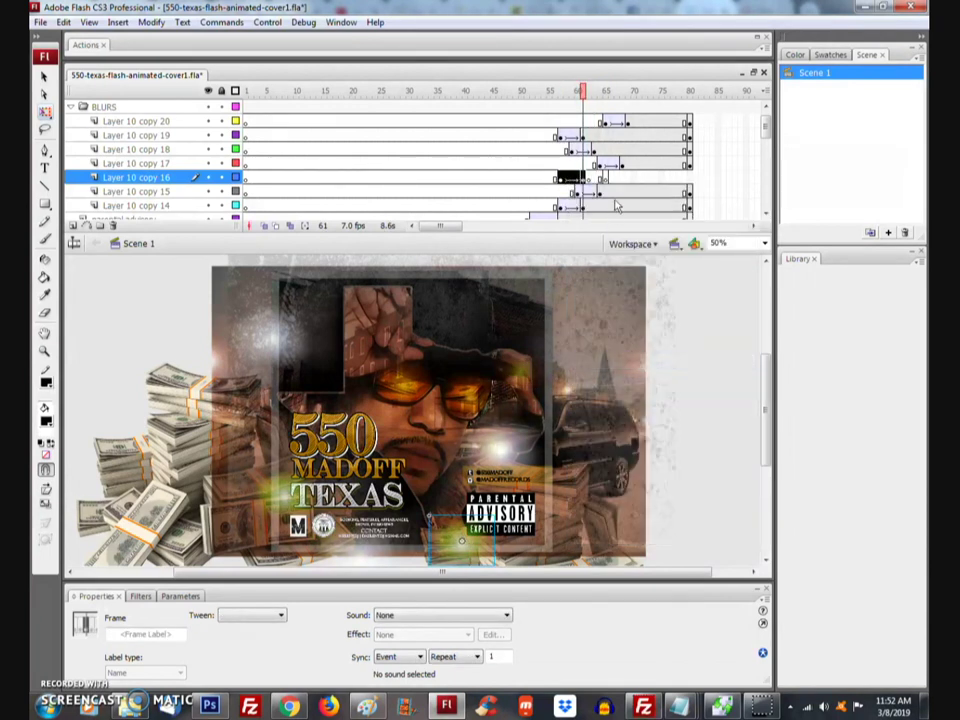
left_click(610, 178)
right_click(614, 184)
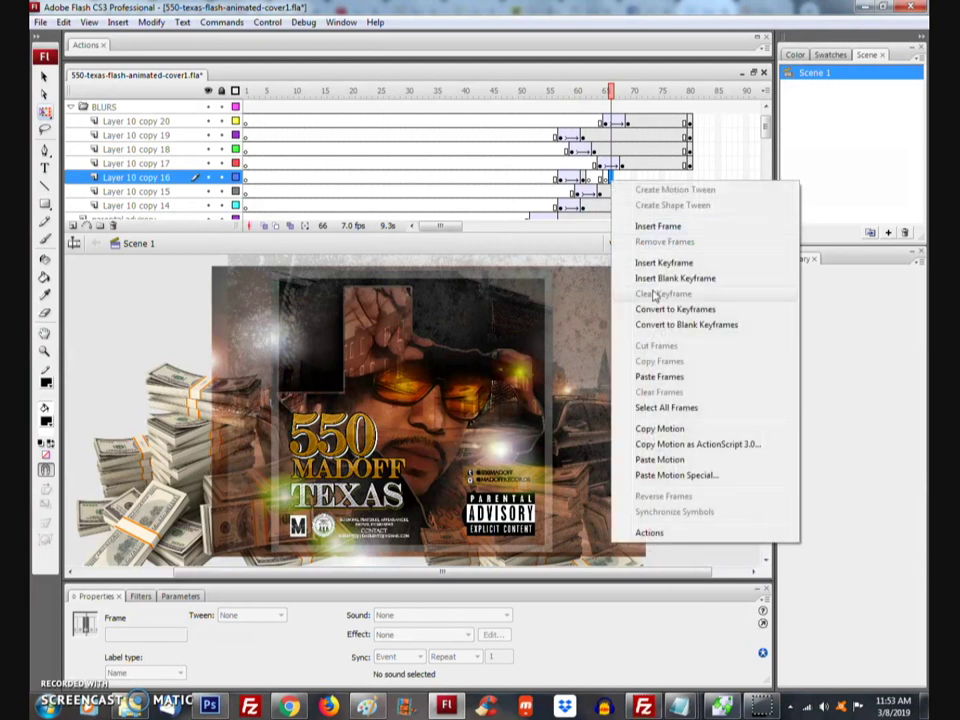
left_click(663, 377)
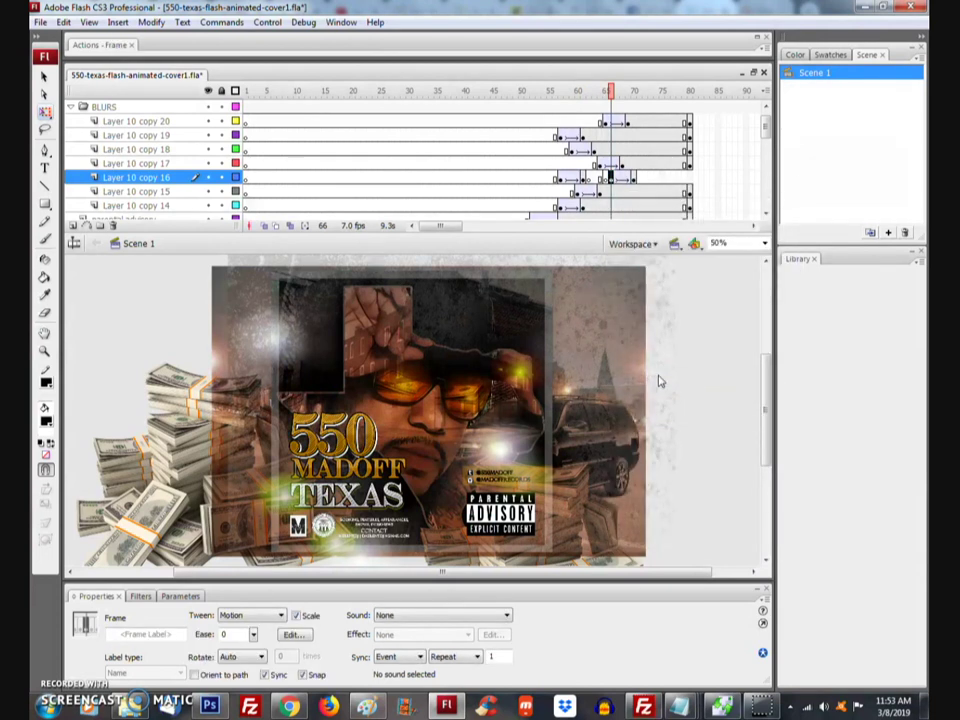
Step: Paste the copied tween again at frame 71 on Layer 10 copy 16
left_click(500, 181)
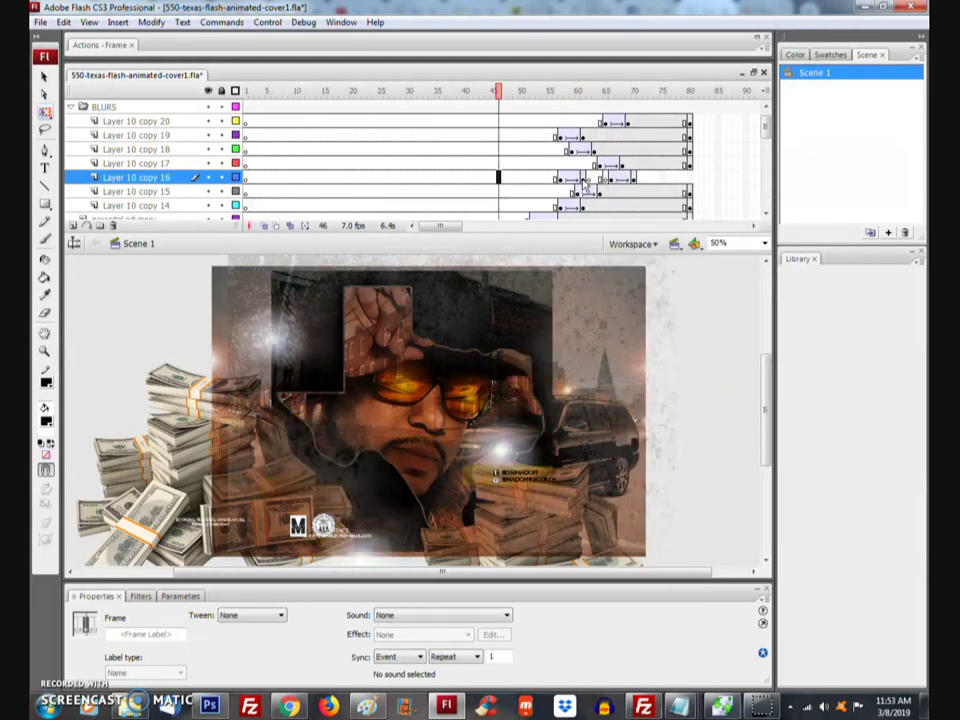
left_click(604, 179)
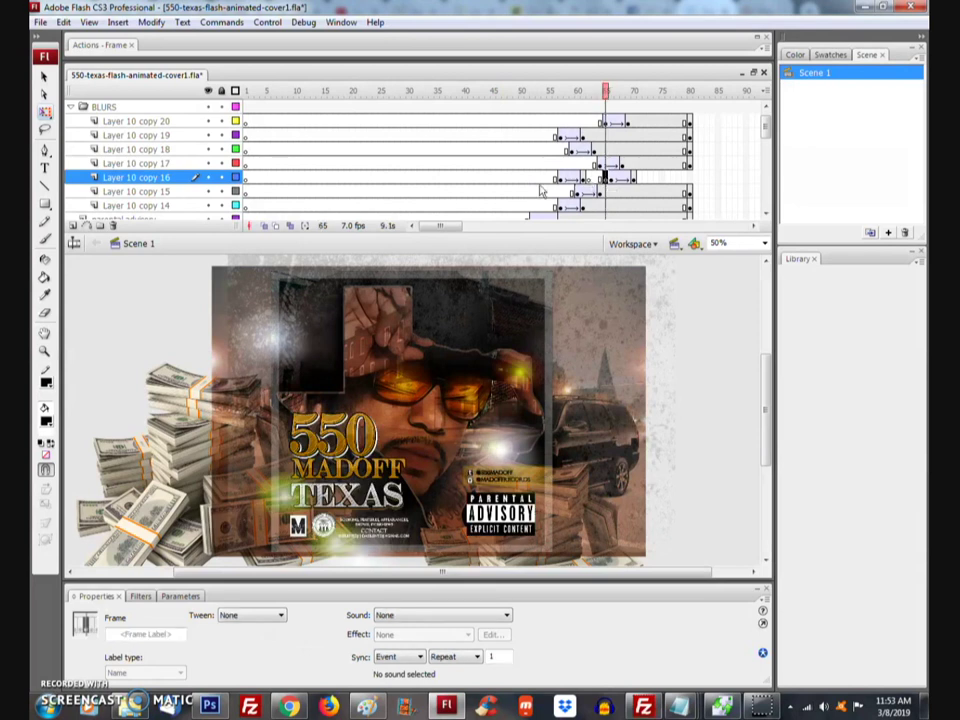
right_click(595, 181)
left_click(642, 361)
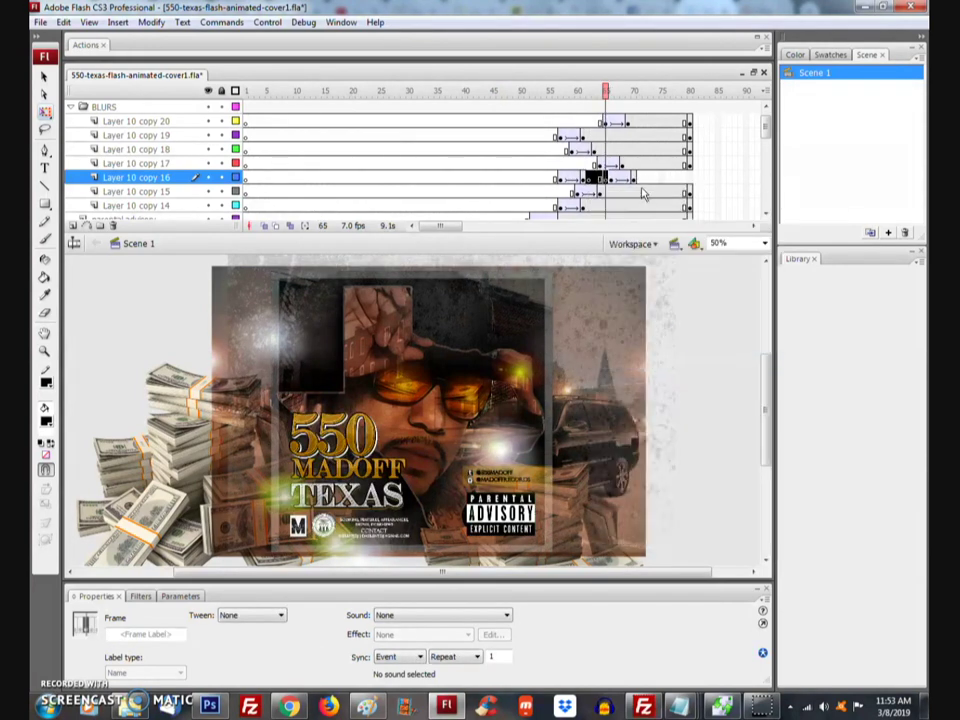
left_click(638, 178)
right_click(641, 181)
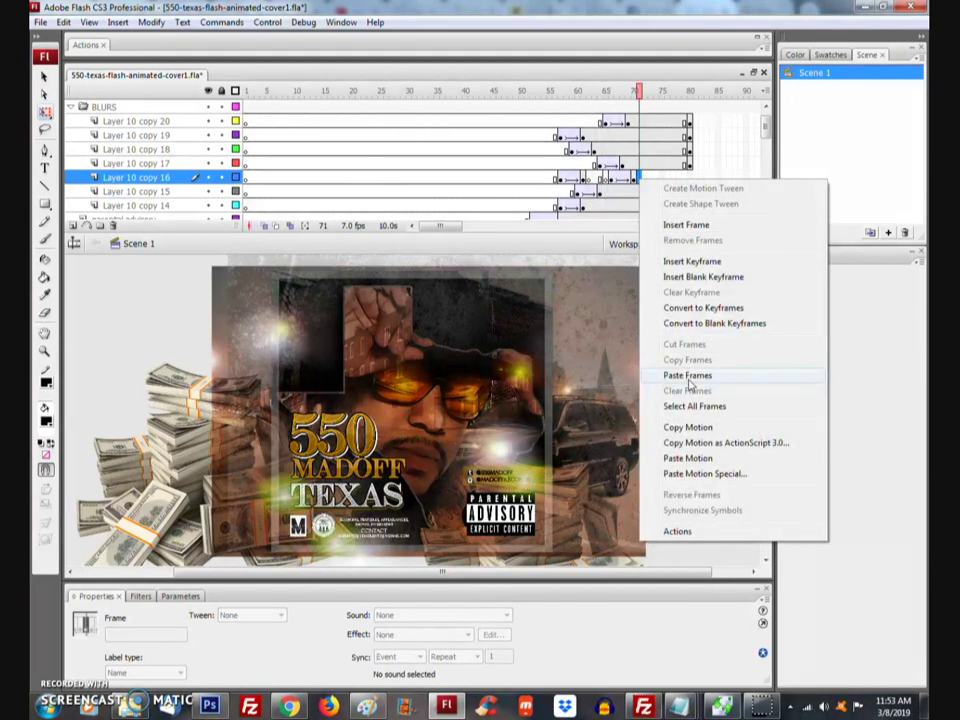
left_click(690, 373)
Step: Recopy the tween frames around 56–61 and paste them at frame 75
left_click_drag(558, 179, 583, 179)
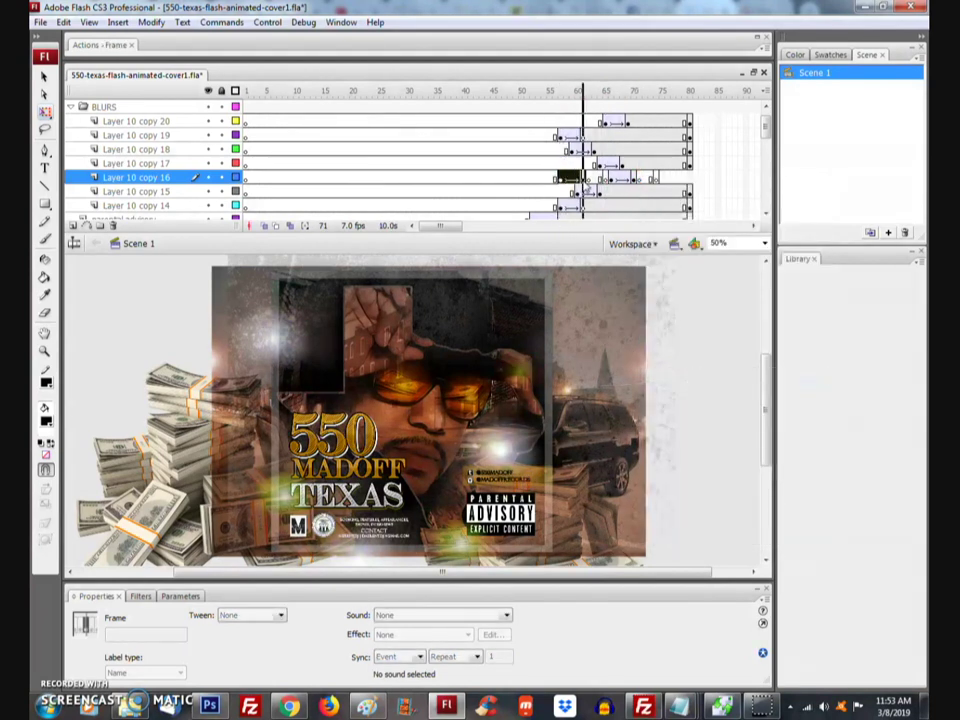
right_click(570, 180)
left_click(622, 361)
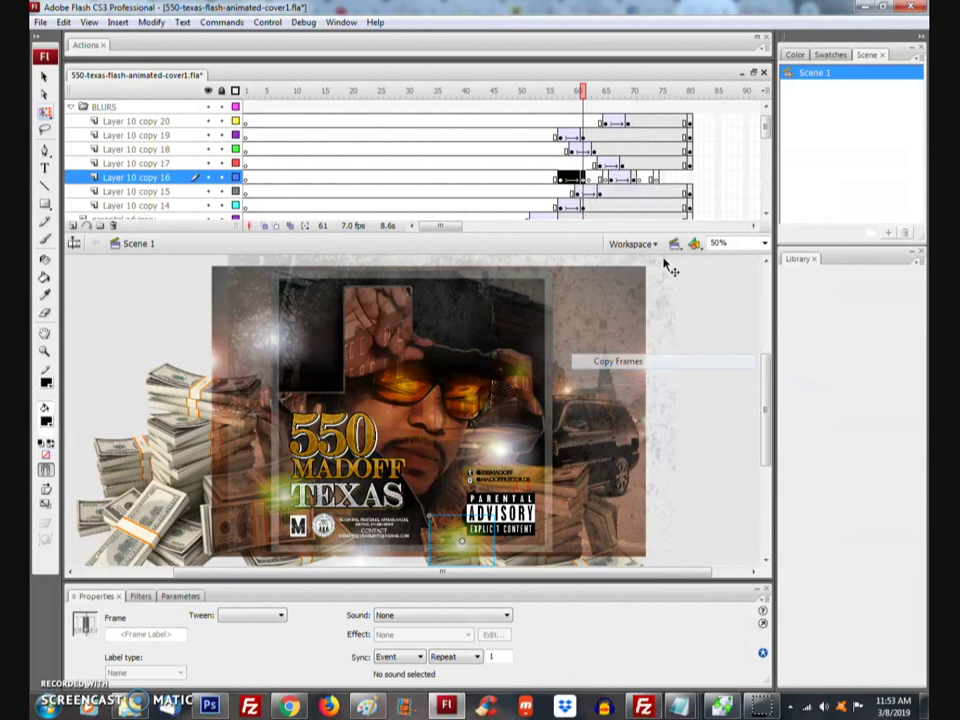
left_click(661, 178)
right_click(661, 180)
left_click(709, 374)
Step: Preview the pulsing glow from frames 41 and 50
left_click(470, 177)
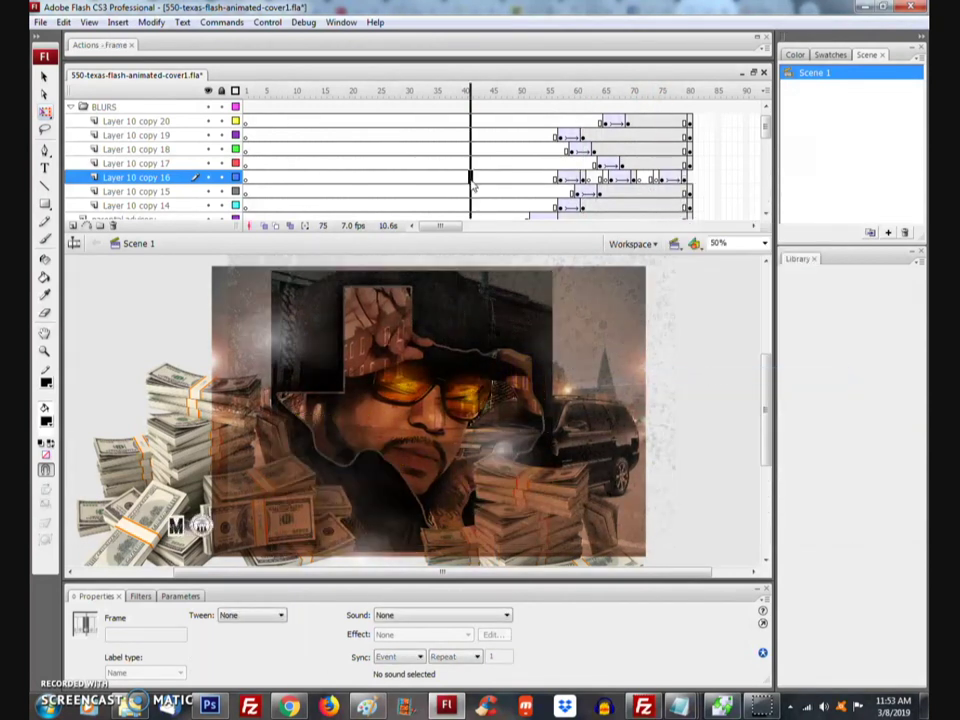
key("Return")
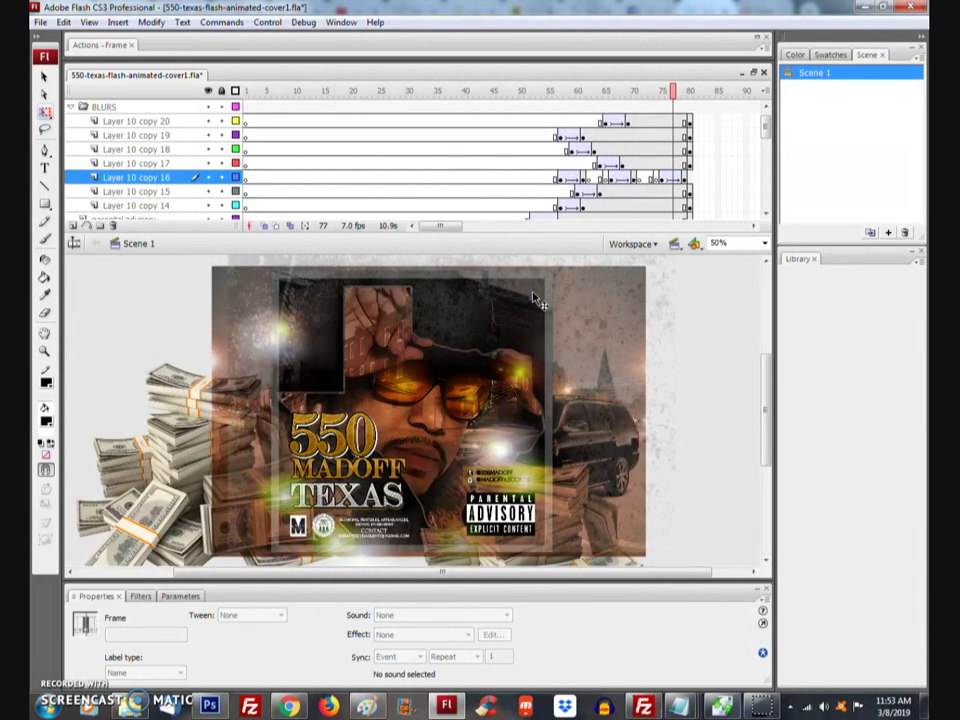
left_click(523, 184)
key("Return")
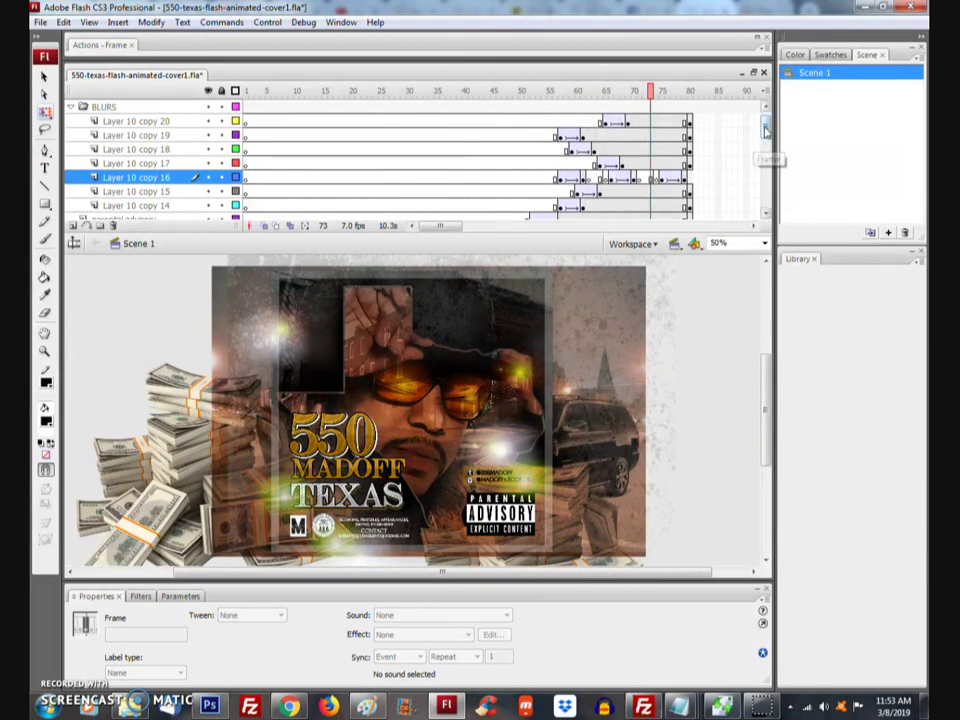
left_click_drag(765, 132, 766, 122)
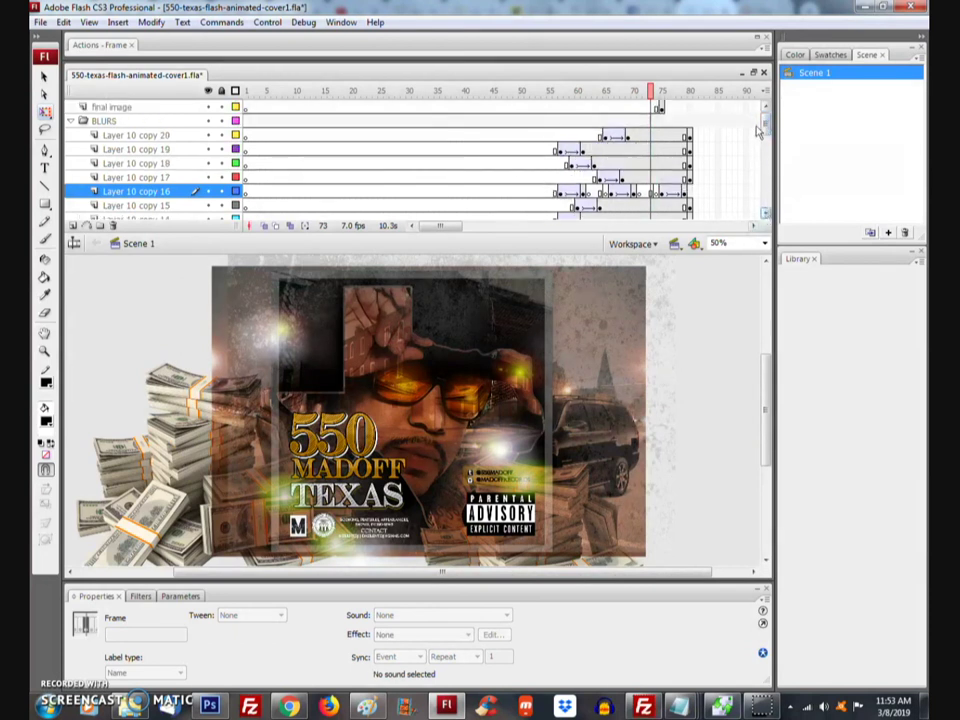
Step: Add a keyframe at frame 80 on the final image layer and motion-tween frames 75–80
scroll(575, 95, "down", 1)
scroll(575, 95, "up", 1)
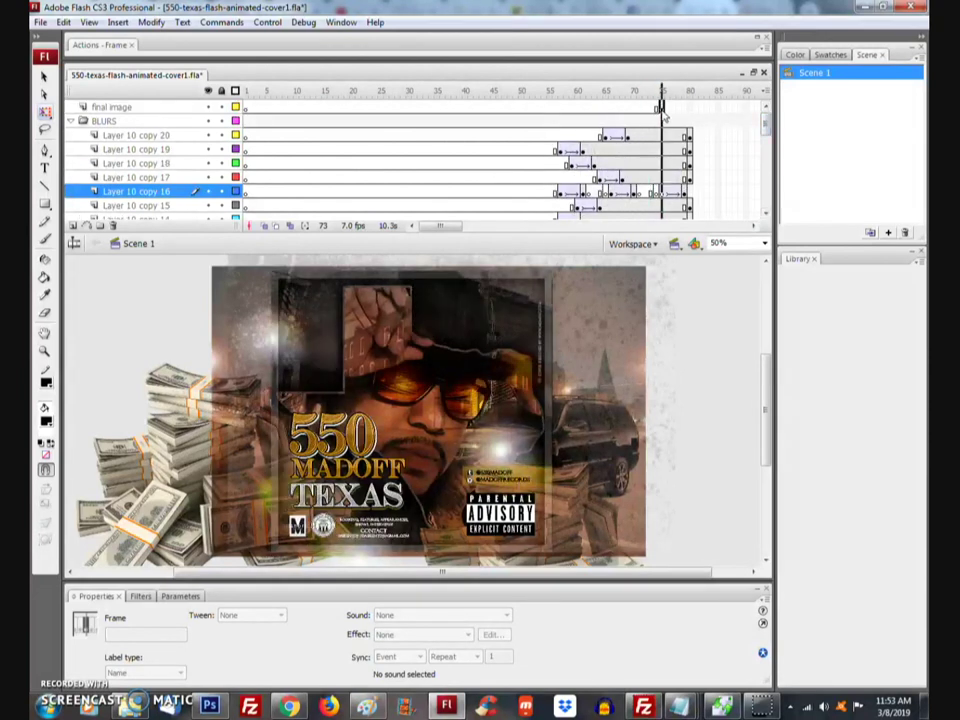
left_click(661, 107)
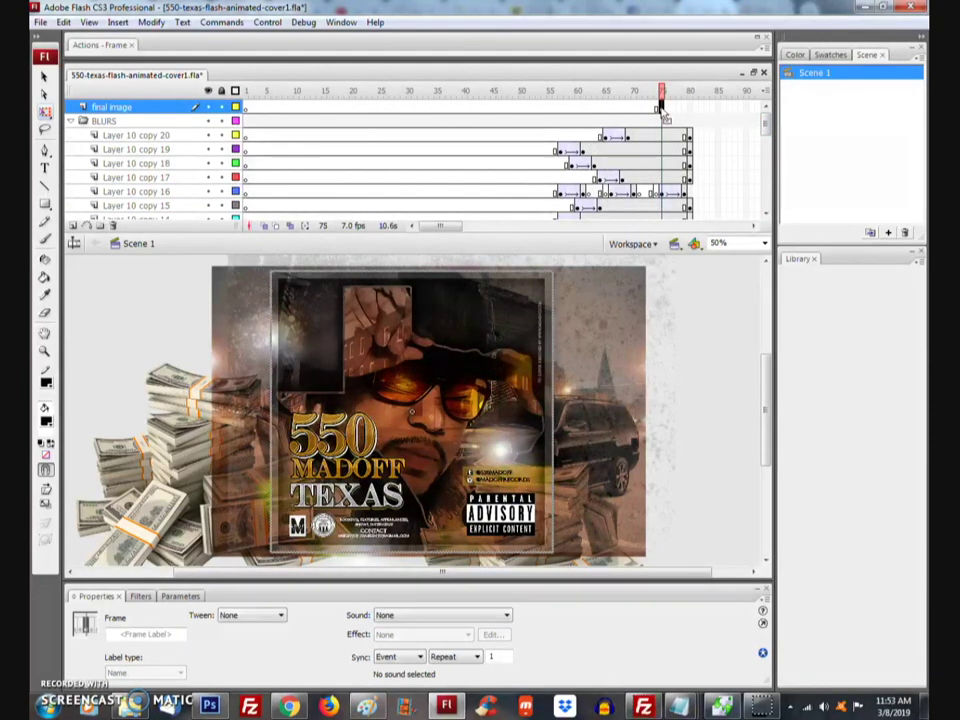
right_click(689, 107)
left_click(741, 190)
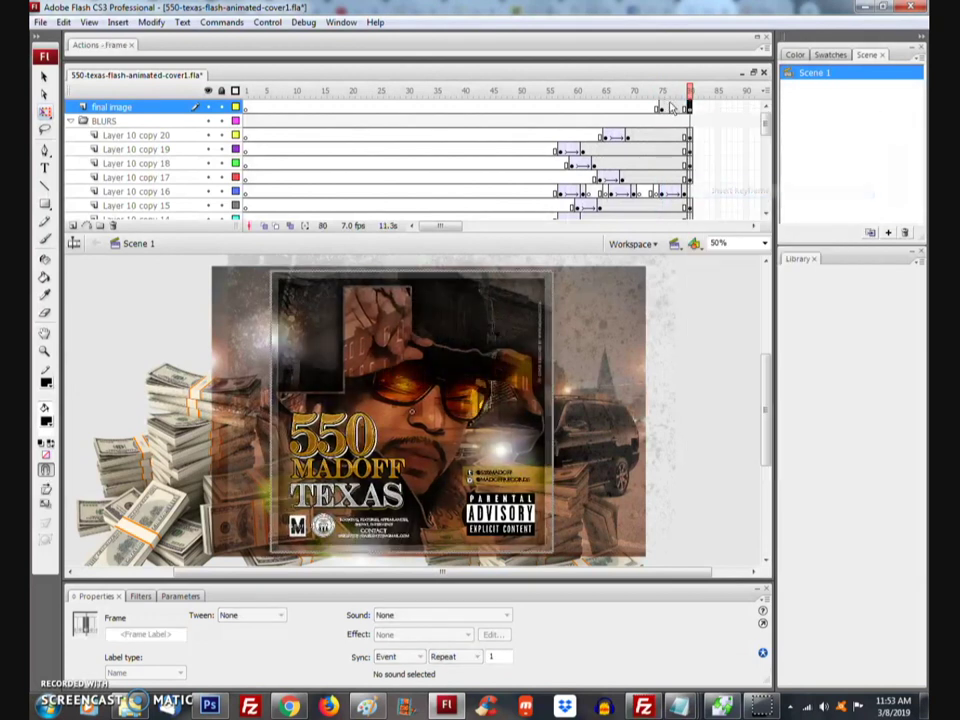
left_click(673, 107)
right_click(673, 107)
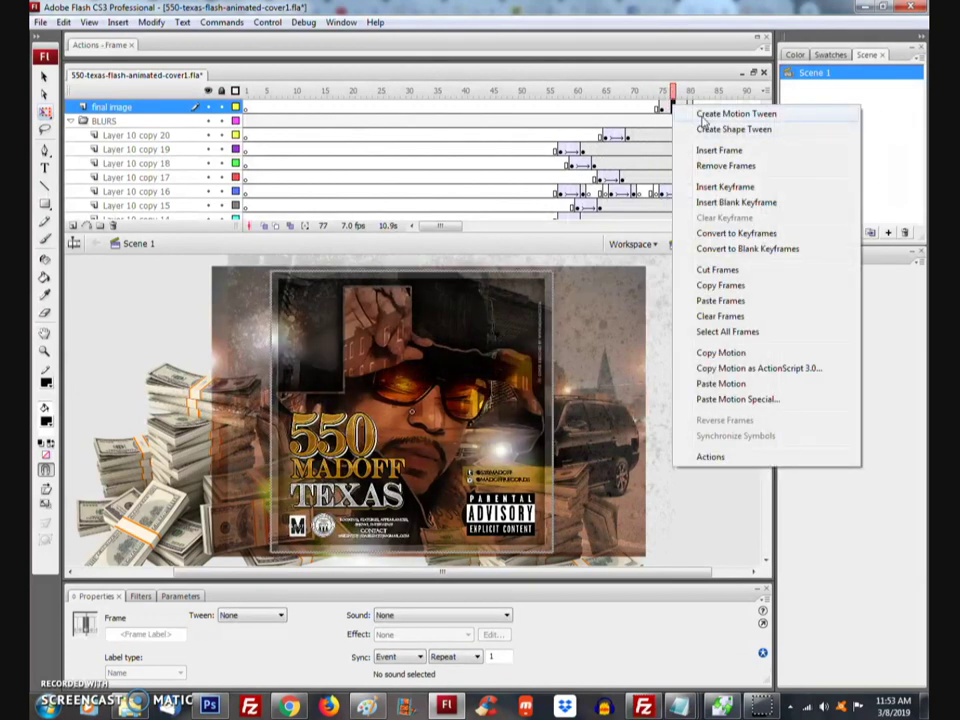
left_click(720, 114)
Step: Set the final image's Alpha to 0% at frame 75 so it fades in by frame 80
left_click(662, 108)
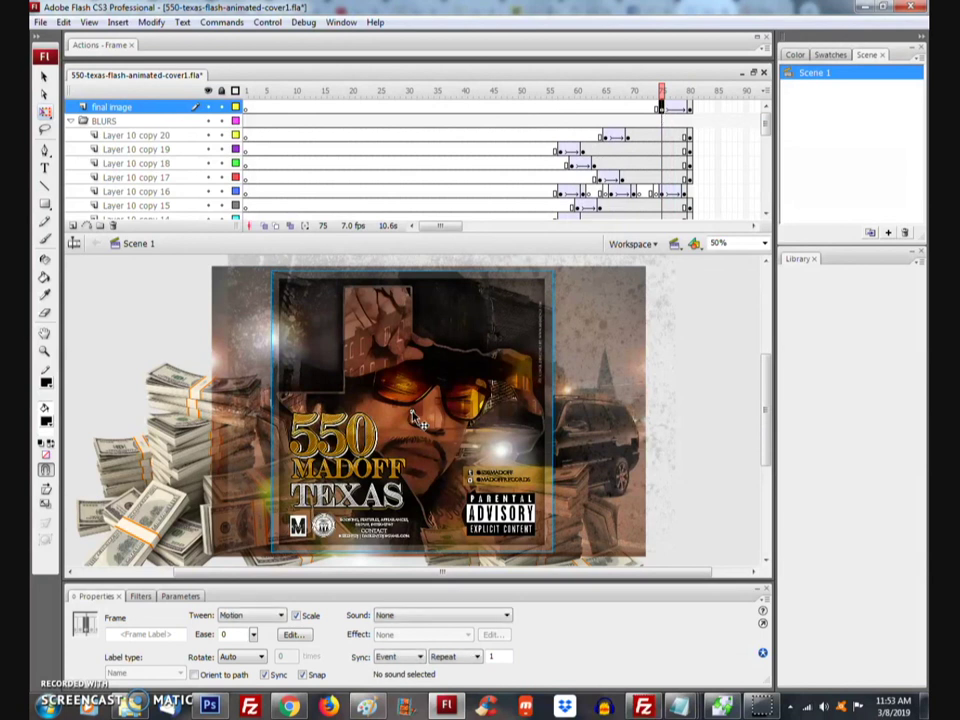
left_click(415, 420)
left_click(410, 615)
left_click(420, 651)
left_click_drag(508, 615, 501, 658)
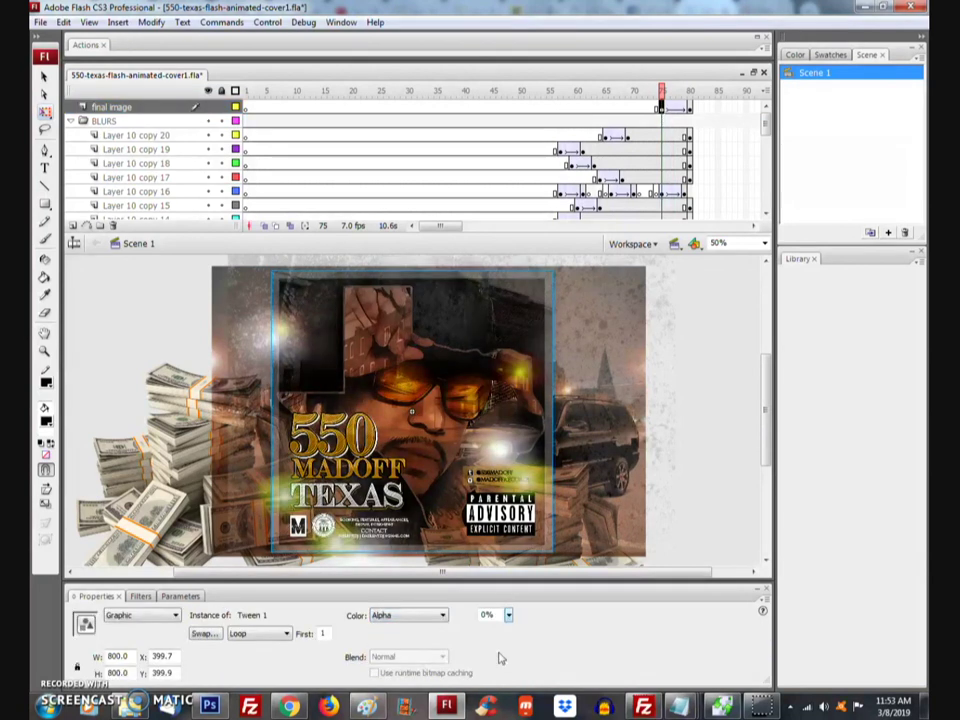
left_click(689, 108)
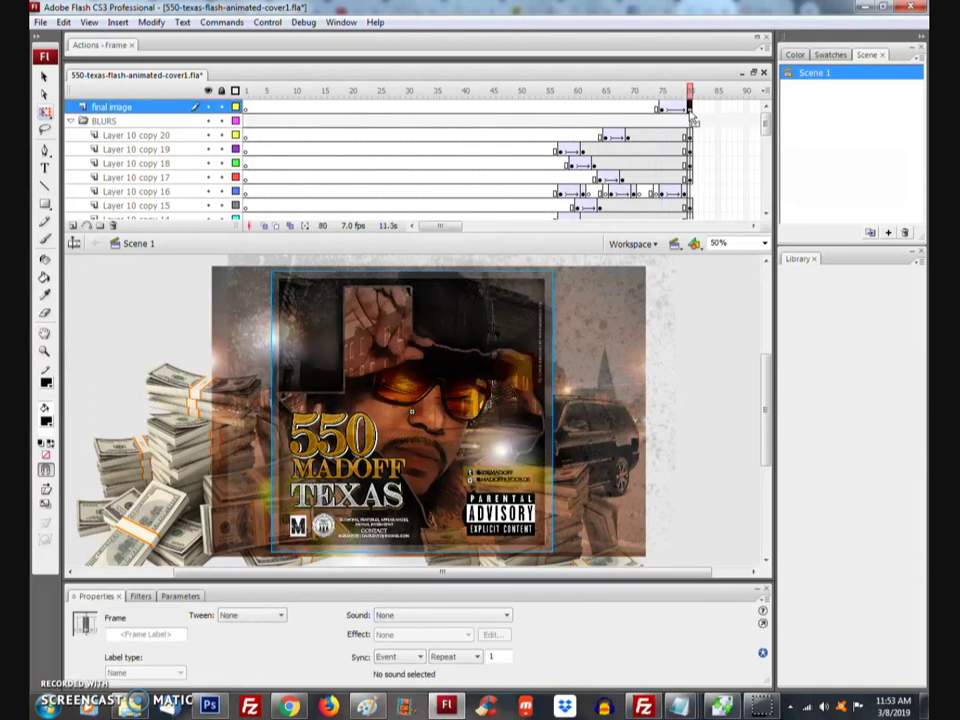
Step: Add a new top layer above final image and name it actionscript
left_click(74, 226)
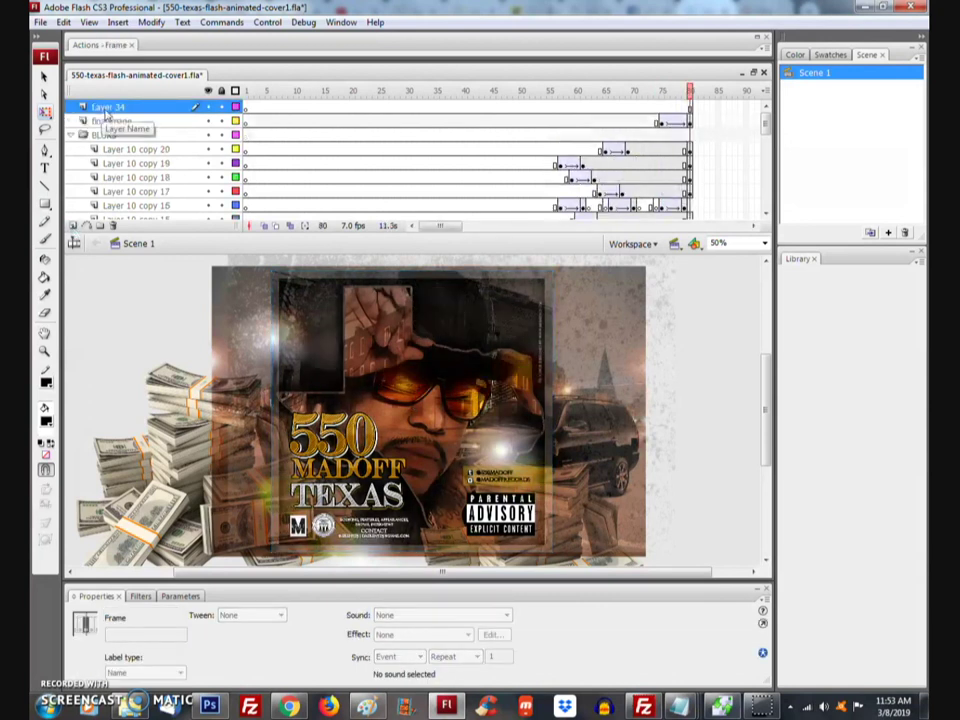
double_click(107, 107)
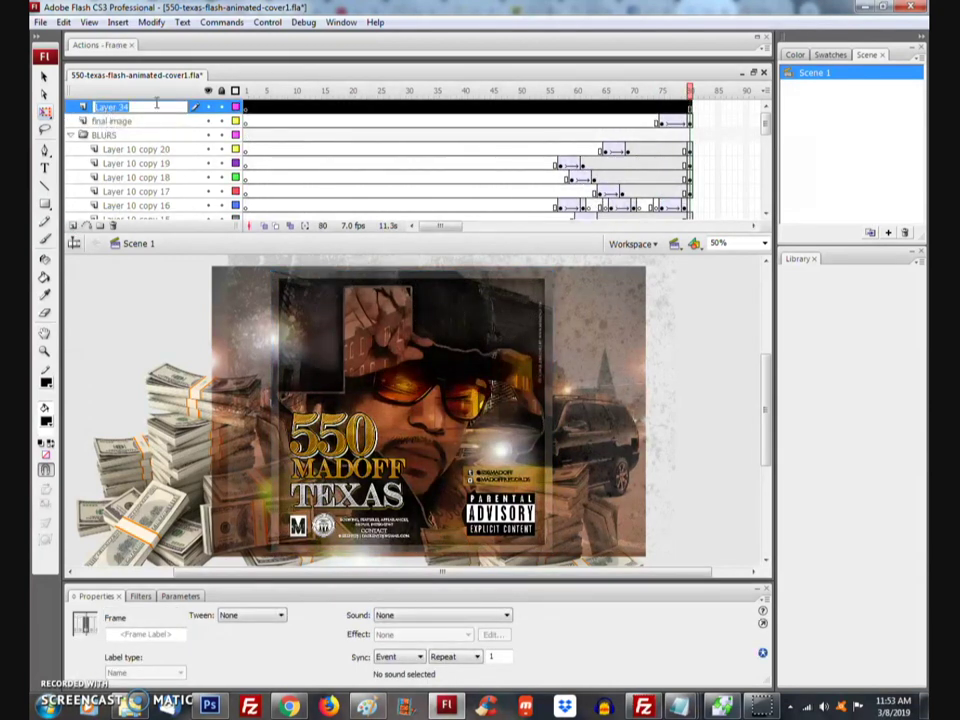
type("actionscript")
key("Return")
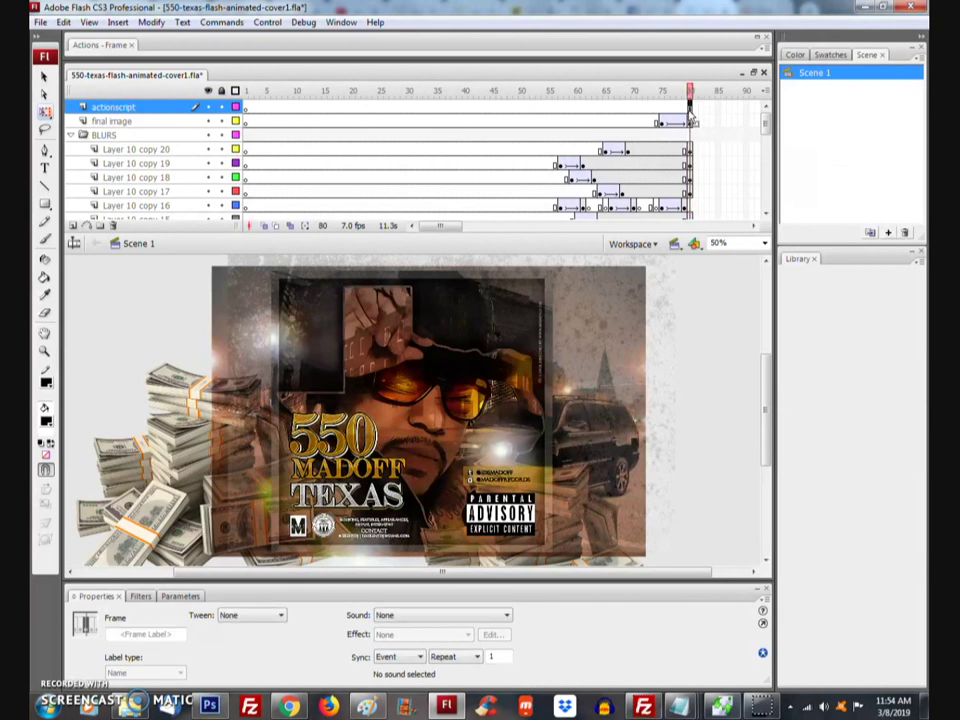
Step: Insert a keyframe at frame 80 of actionscript and show its Actions - Frame script
right_click(689, 112)
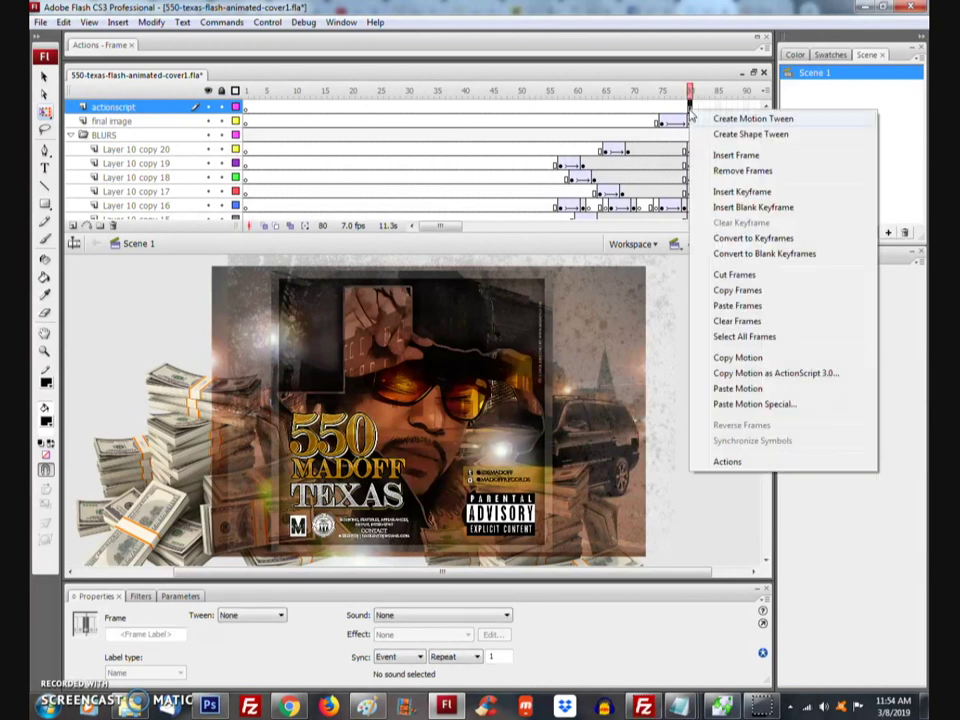
left_click(737, 192)
left_click(602, 47)
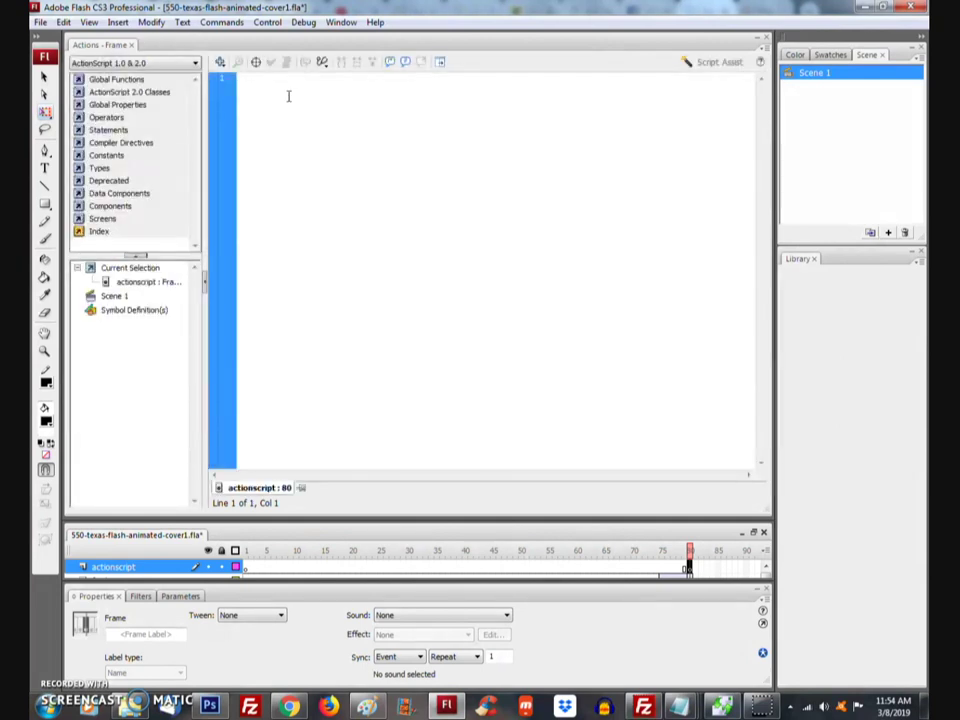
Step: Enter stop(); in frame 80's script and check its syntax
type("stop();")
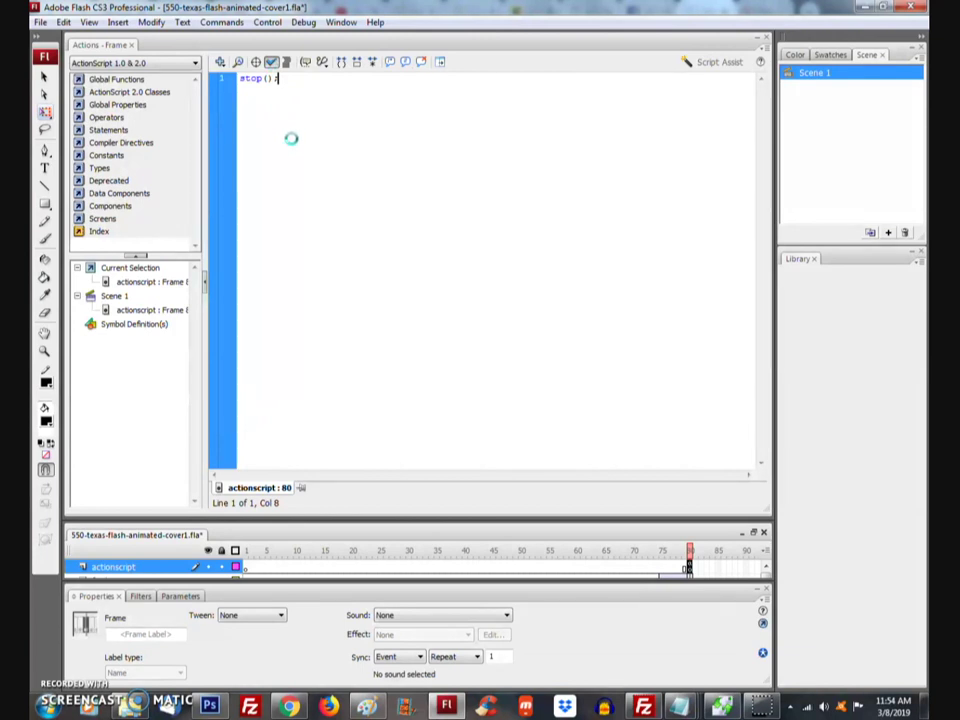
left_click(446, 313)
left_click(100, 132)
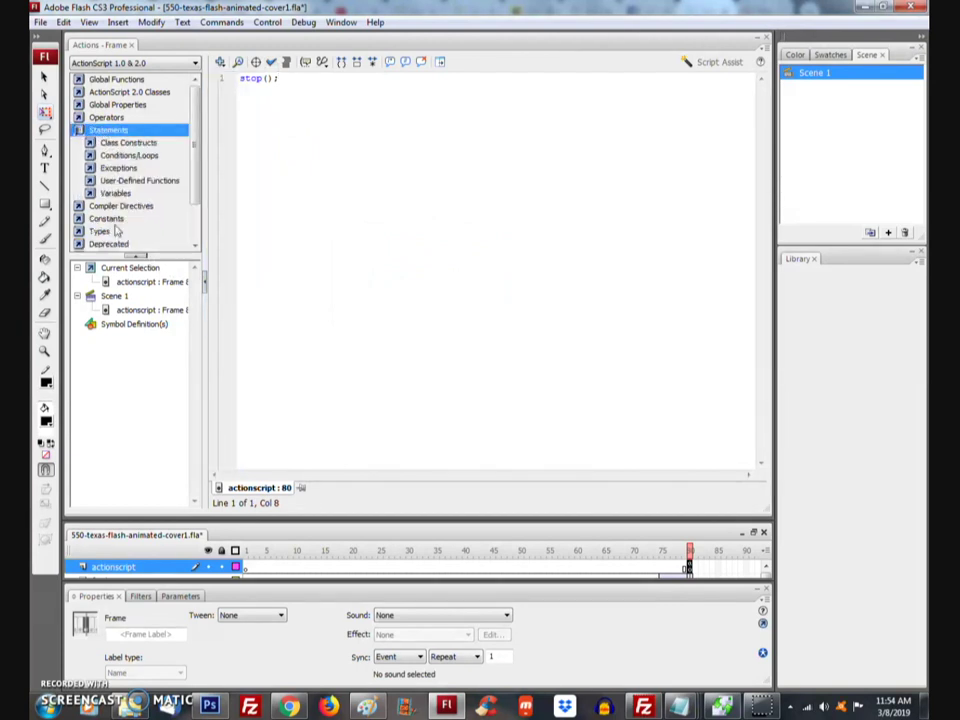
Step: Browse the ActionScript 2.0 Classes and Components action categories, including Alert and Button
left_click(128, 92)
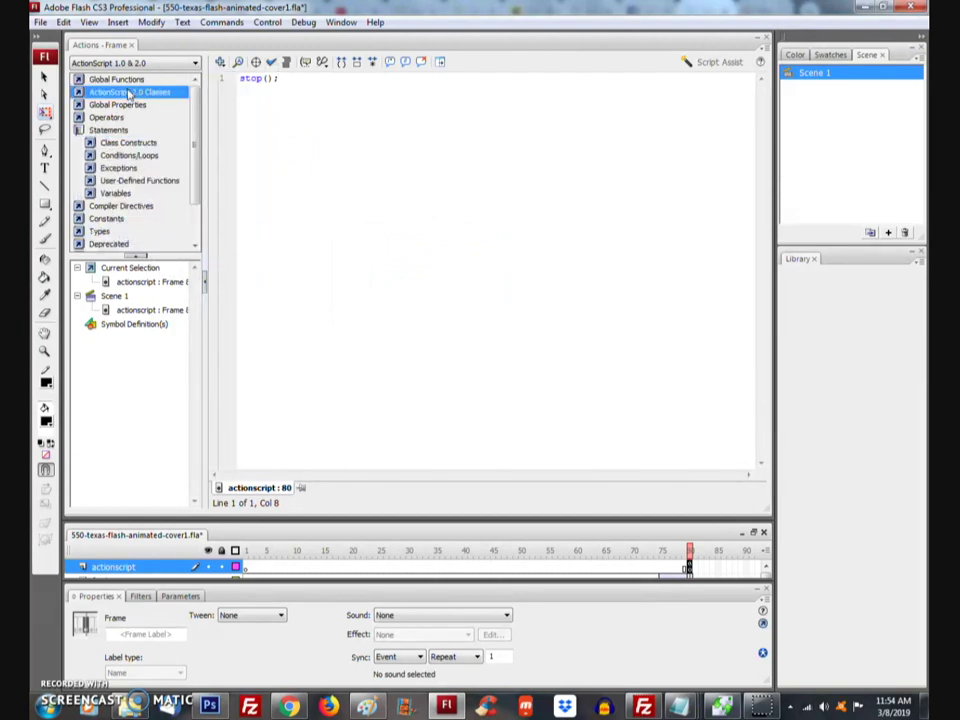
scroll(148, 178, "down", 4)
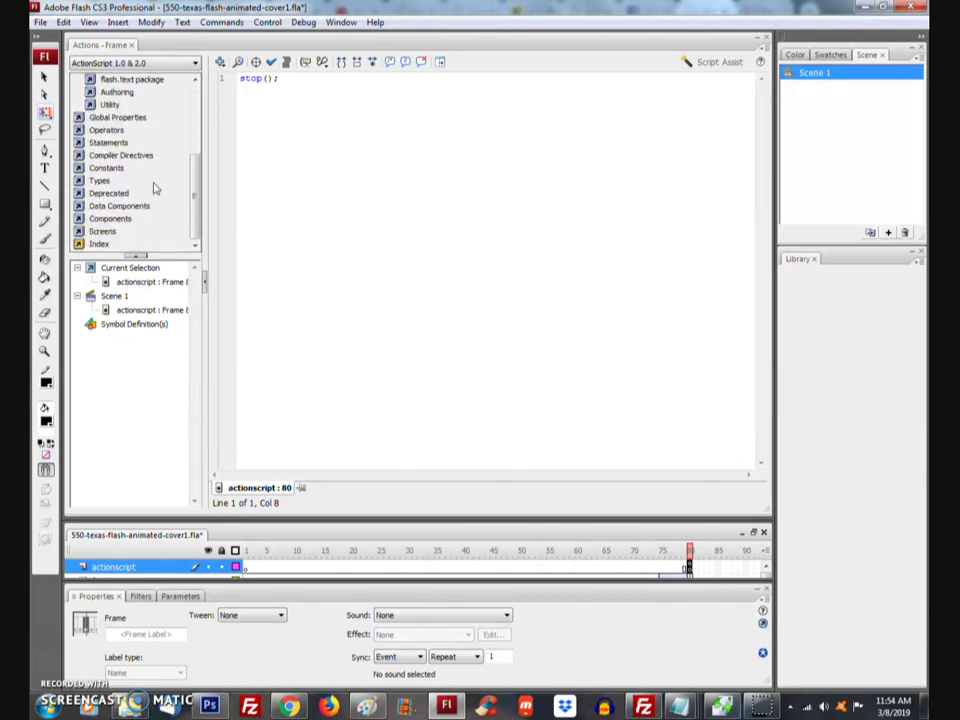
left_click(116, 219)
scroll(133, 203, "down", 1)
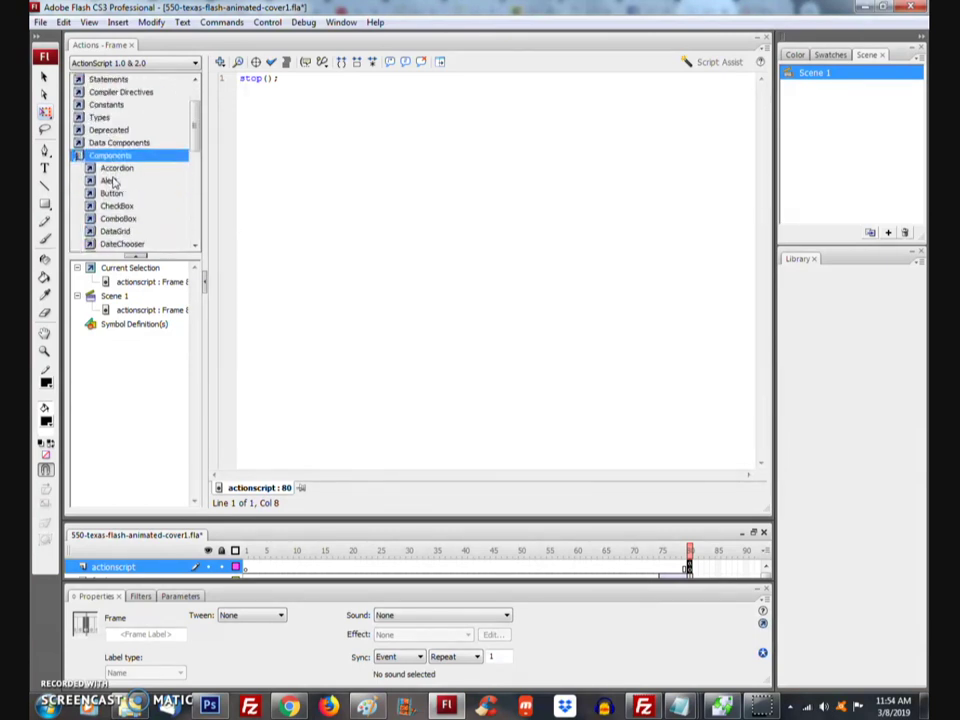
left_click(112, 181)
scroll(156, 199, "down", 1)
left_click(107, 207)
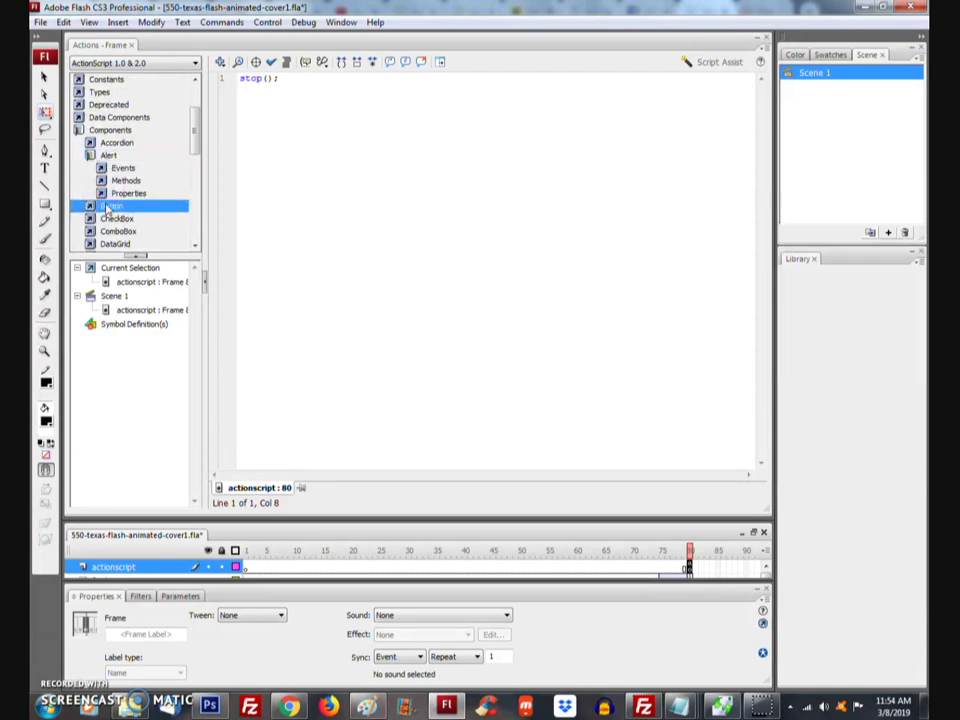
scroll(155, 197, "down", 8)
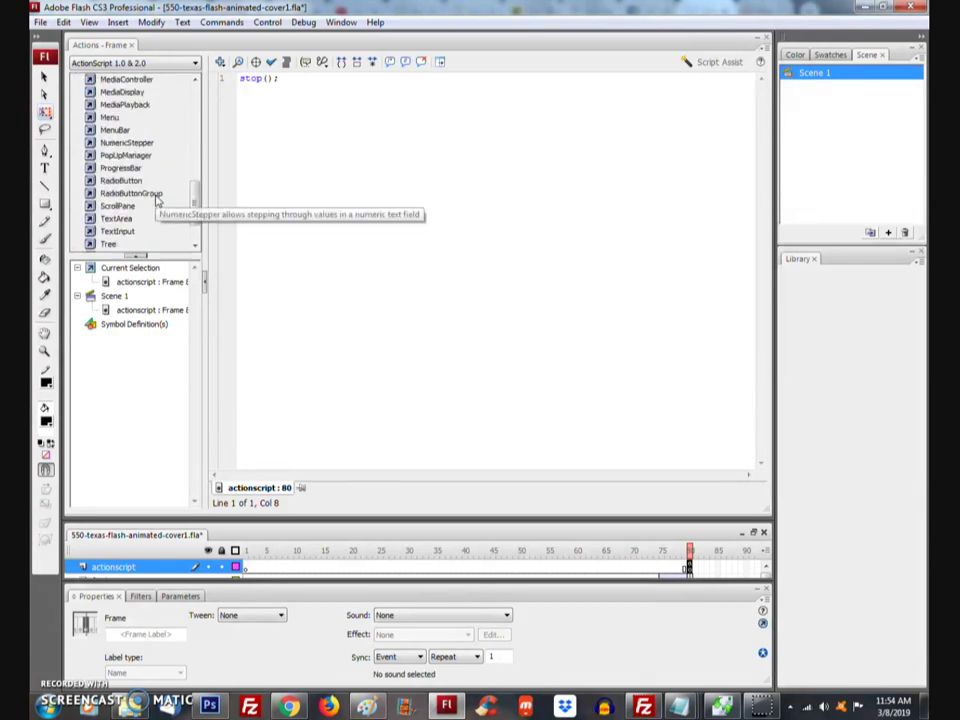
scroll(156, 200, "down", 1)
scroll(190, 190, "up", 10)
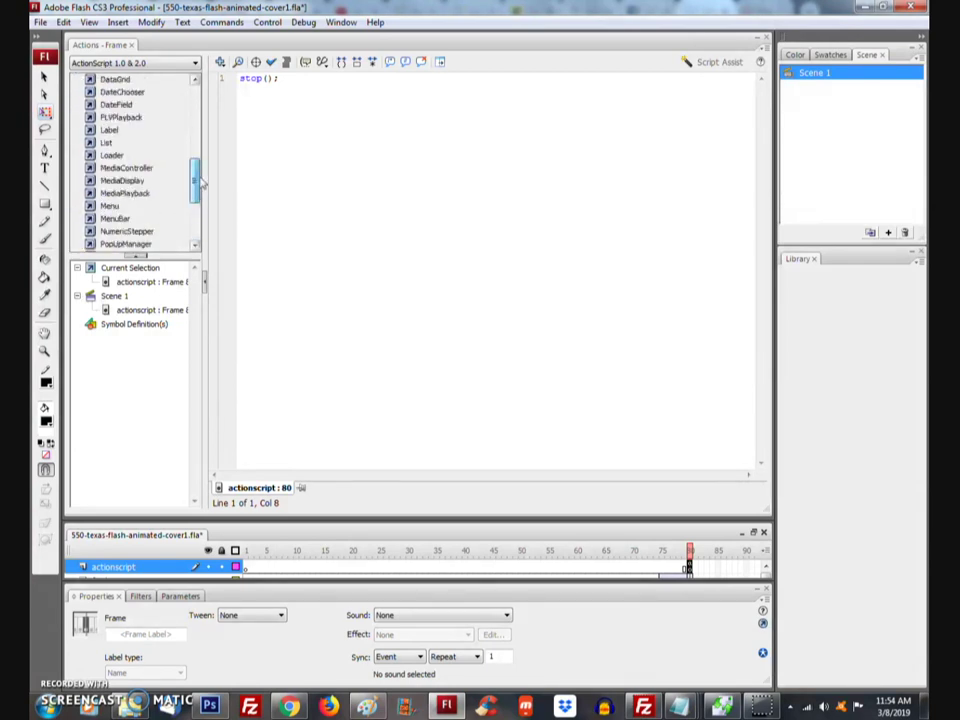
Step: Keep ActionScript 1.0 & 2.0 as the script version and collapse the Actions panel
left_click(146, 62)
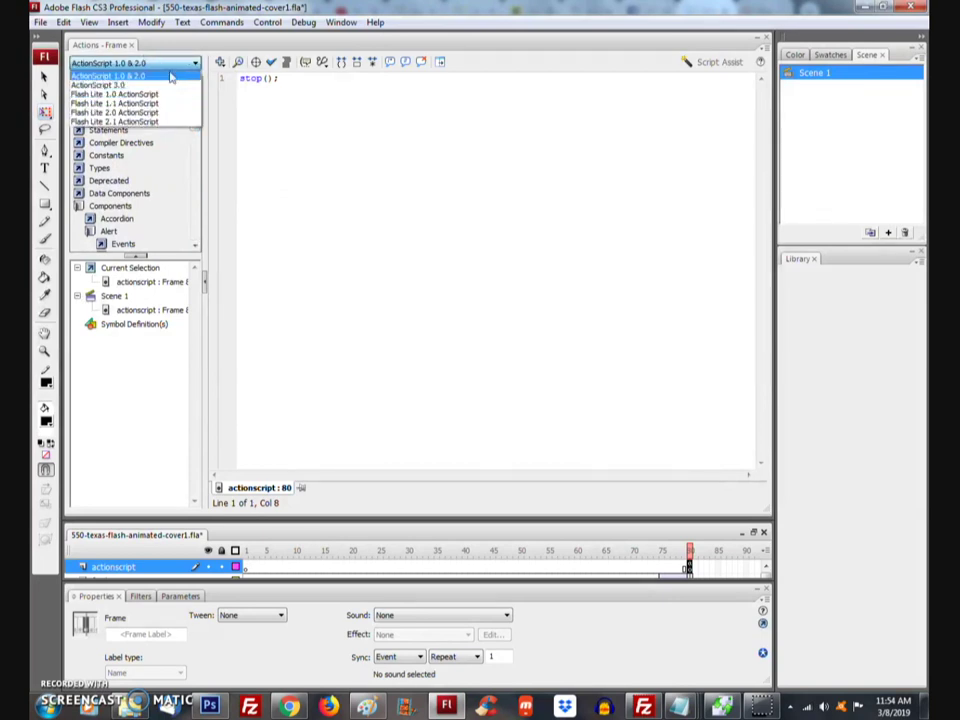
left_click(176, 75)
left_click(540, 40)
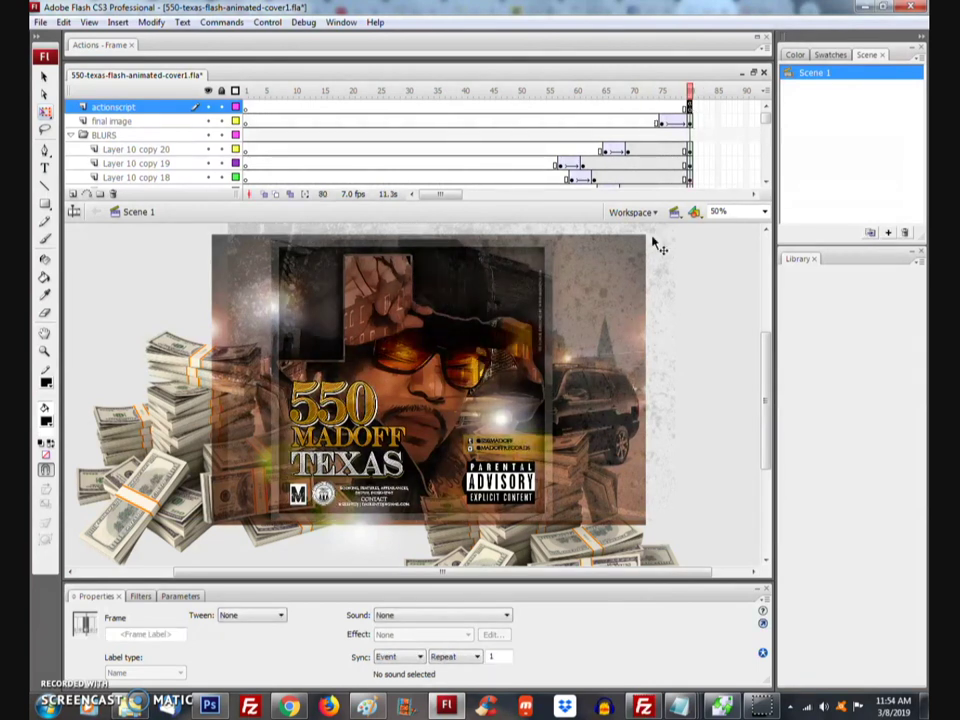
Step: Save the file, preview the test movie, then bring back frame 80's stop(); script
left_click(41, 22)
left_click(65, 115)
key("v")
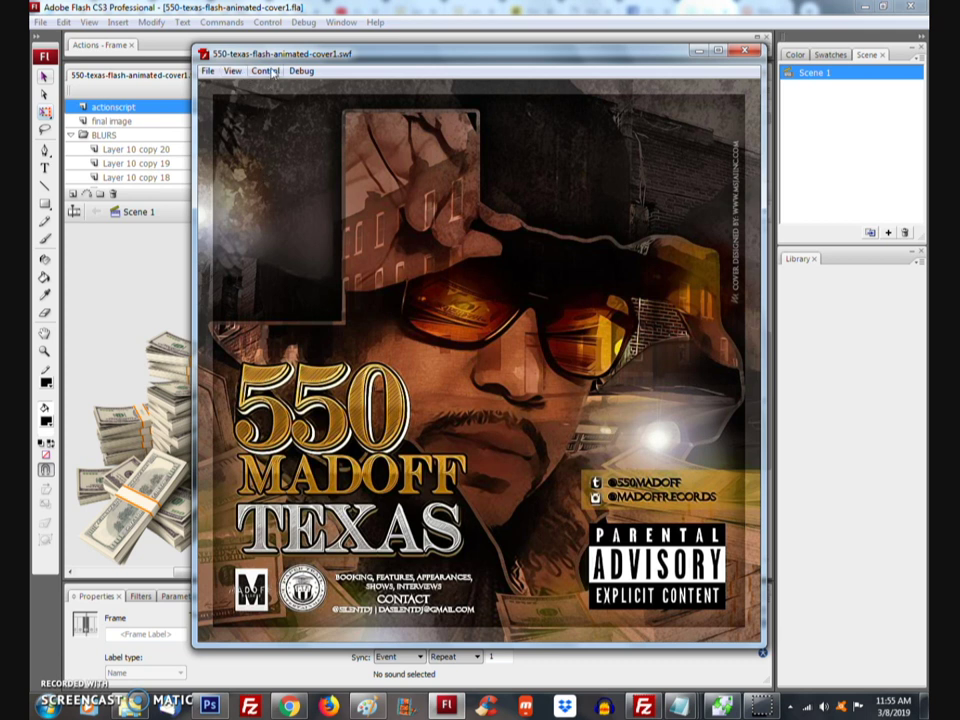
key("ctrl+w")
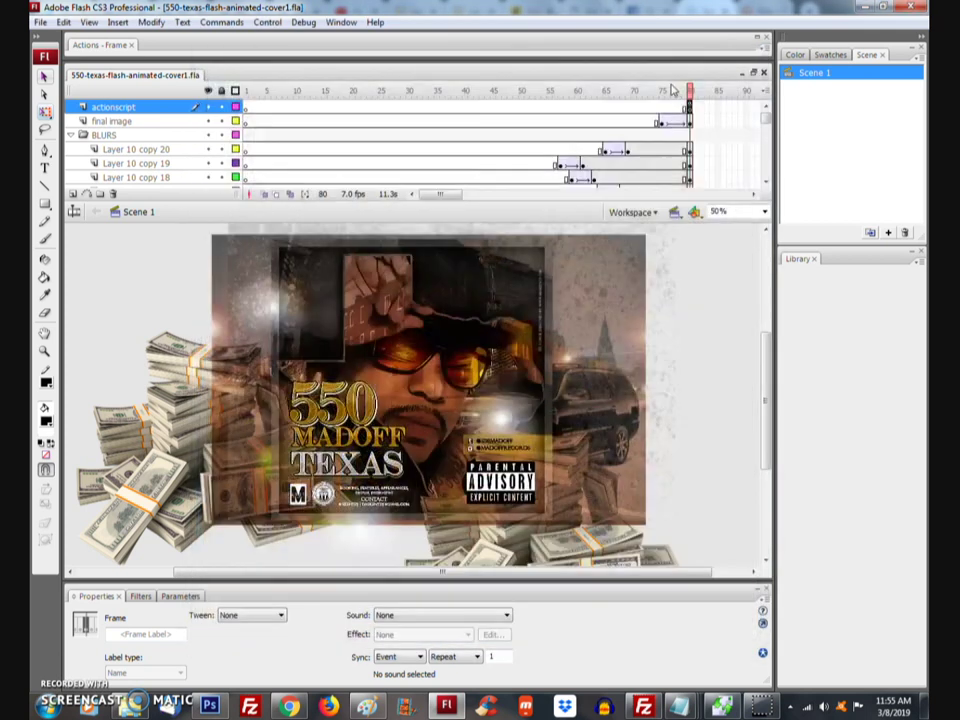
left_click(548, 48)
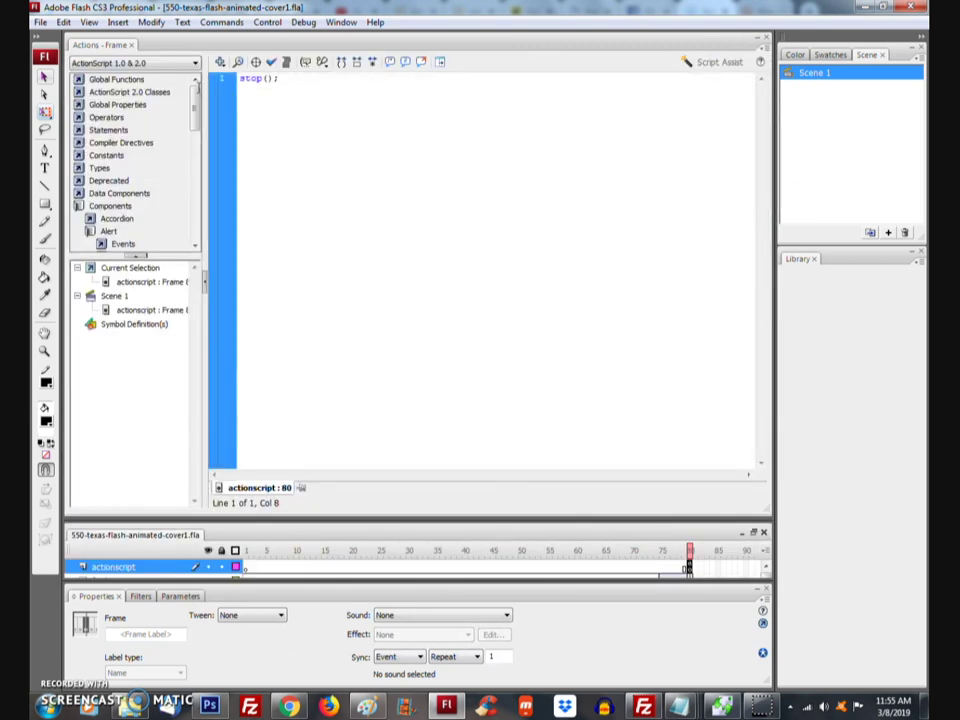
Step: Delete stop(); from frame 80 and test the movie again, watching it loop
key("BackSpace")
key("BackSpace")
key("BackSpace")
key("BackSpace")
key("BackSpace")
key("BackSpace")
key("BackSpace")
left_click(295, 44)
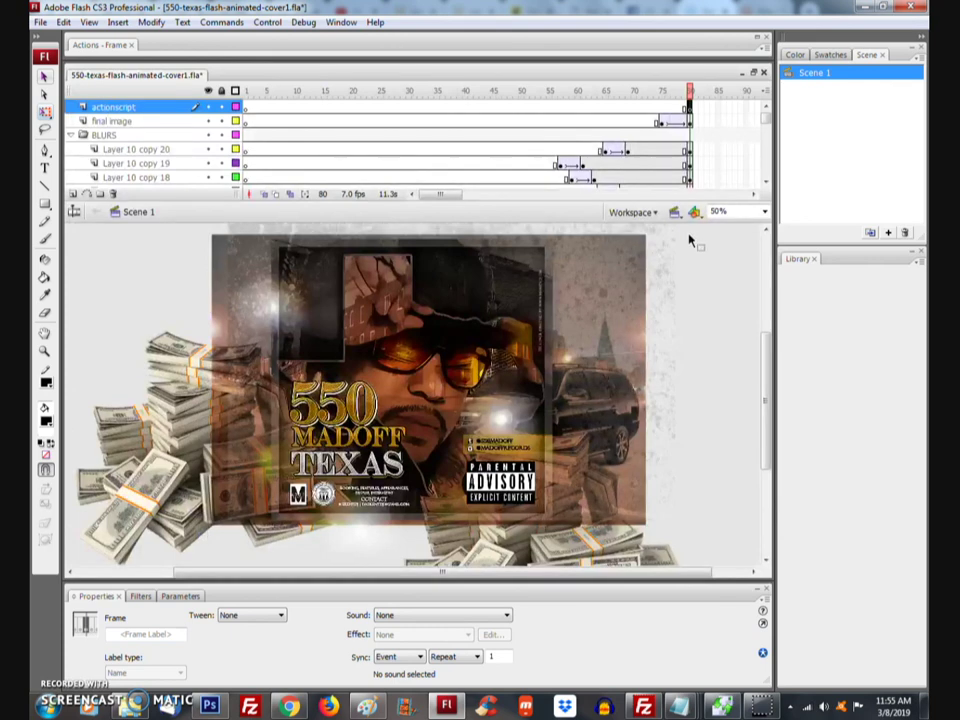
key("ctrl+Return")
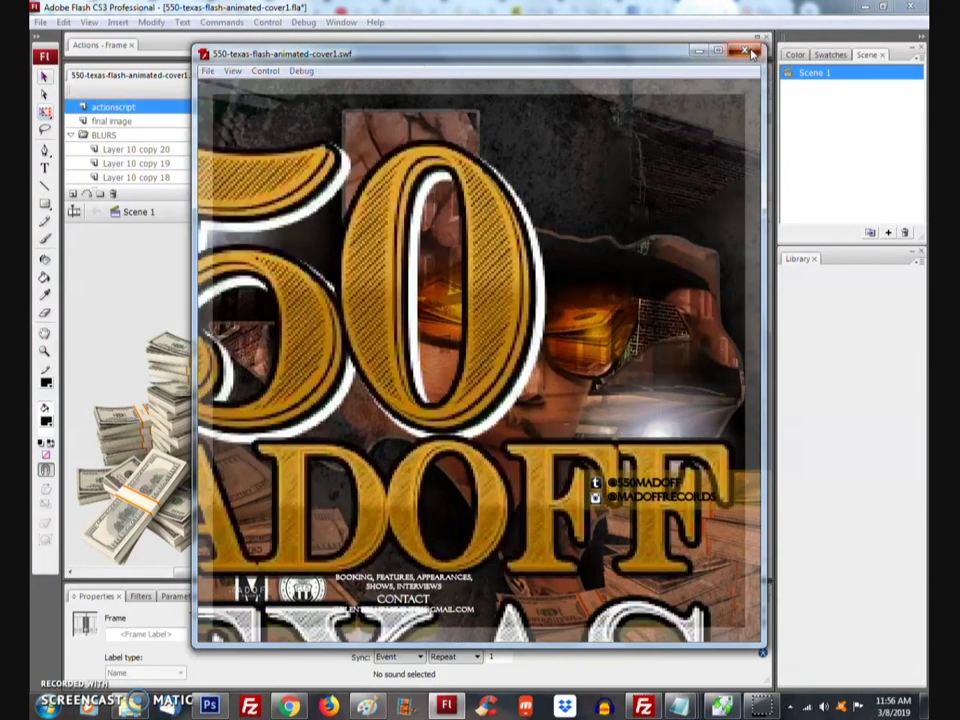
left_click(748, 52)
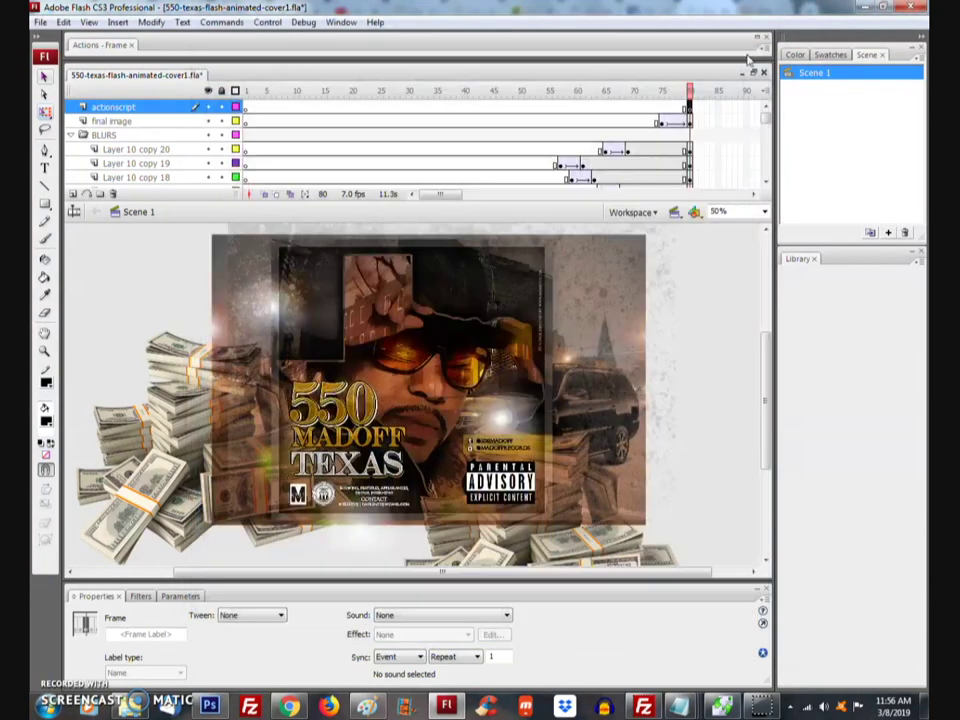
Step: Retype stop(); on frame 80's script and save the file
left_click(575, 48)
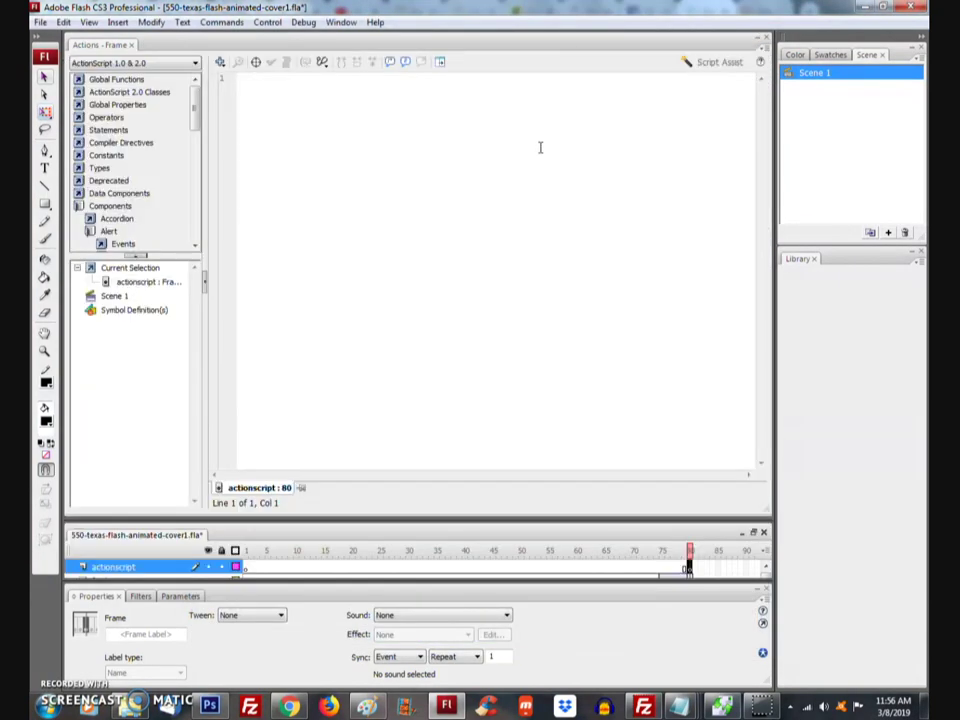
type("stop();")
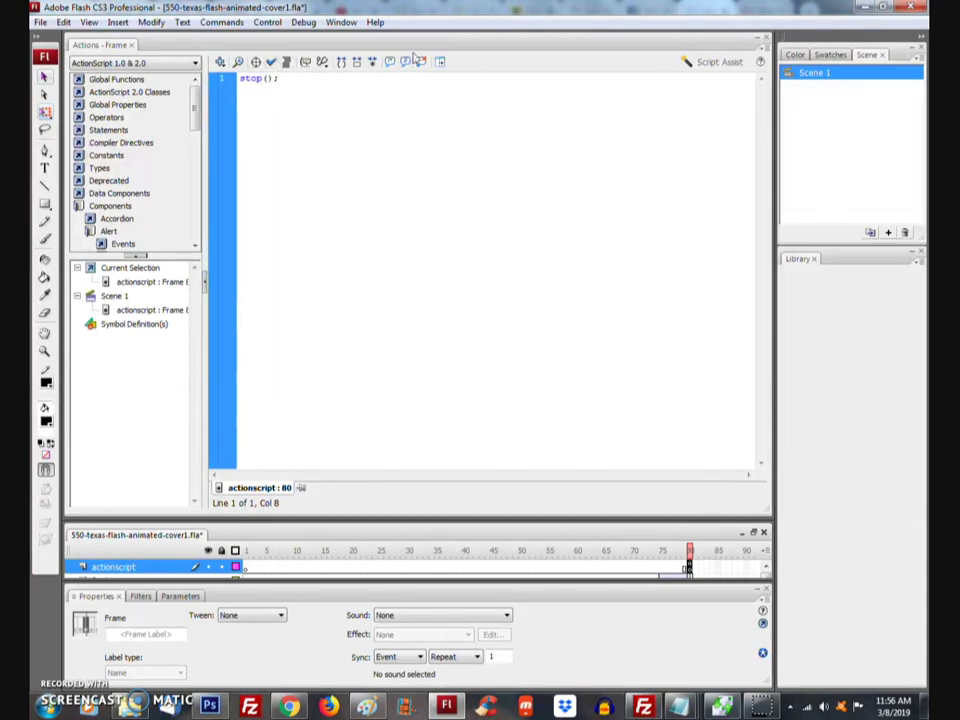
left_click(420, 46)
left_click(40, 22)
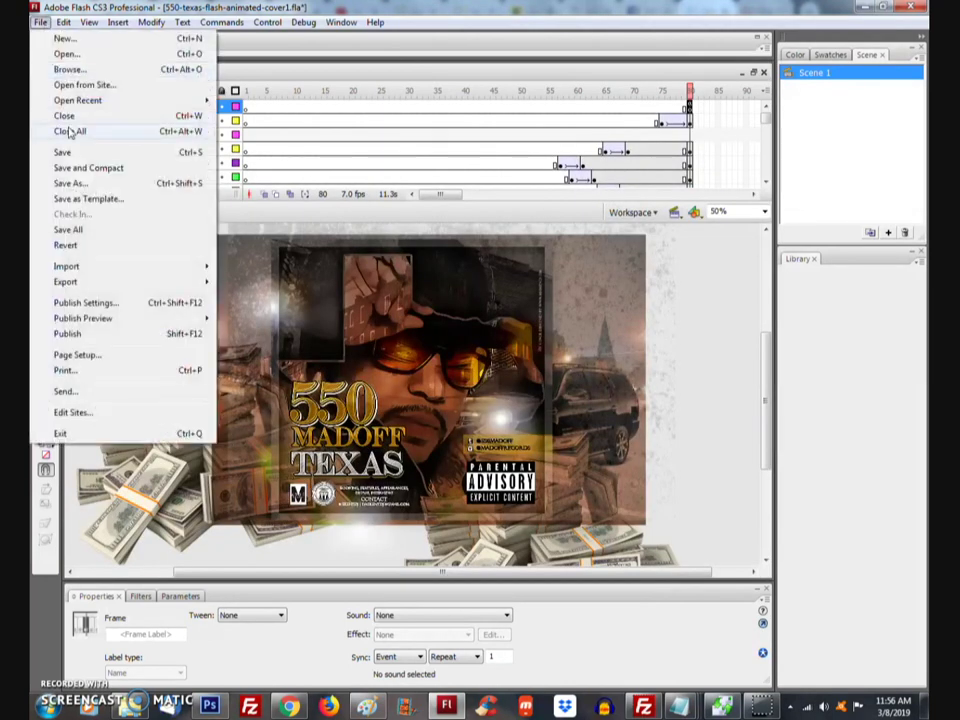
left_click(74, 149)
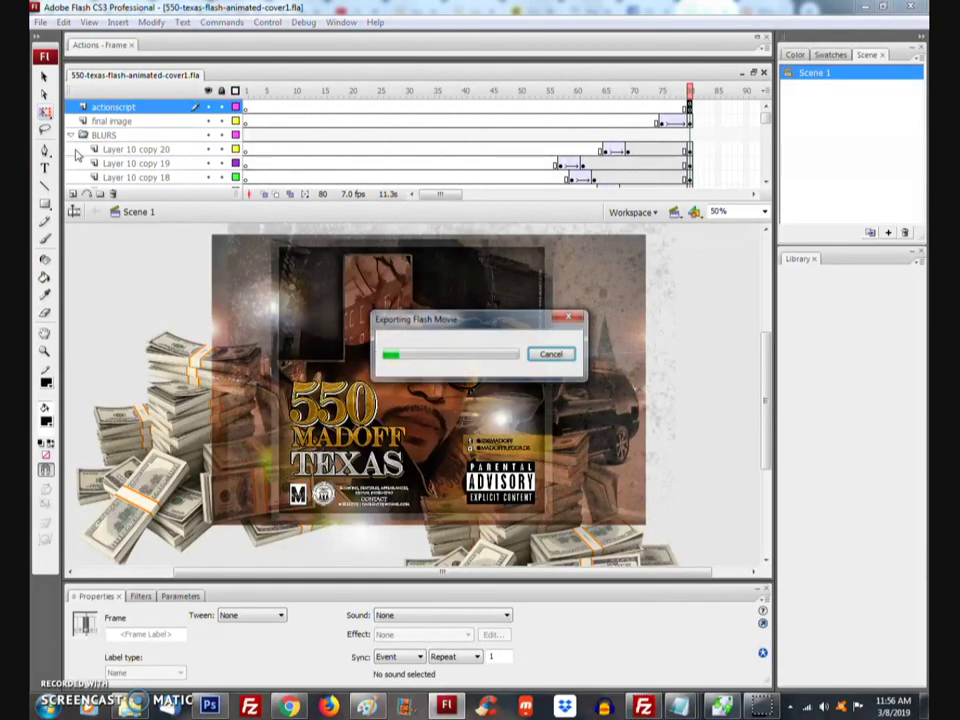